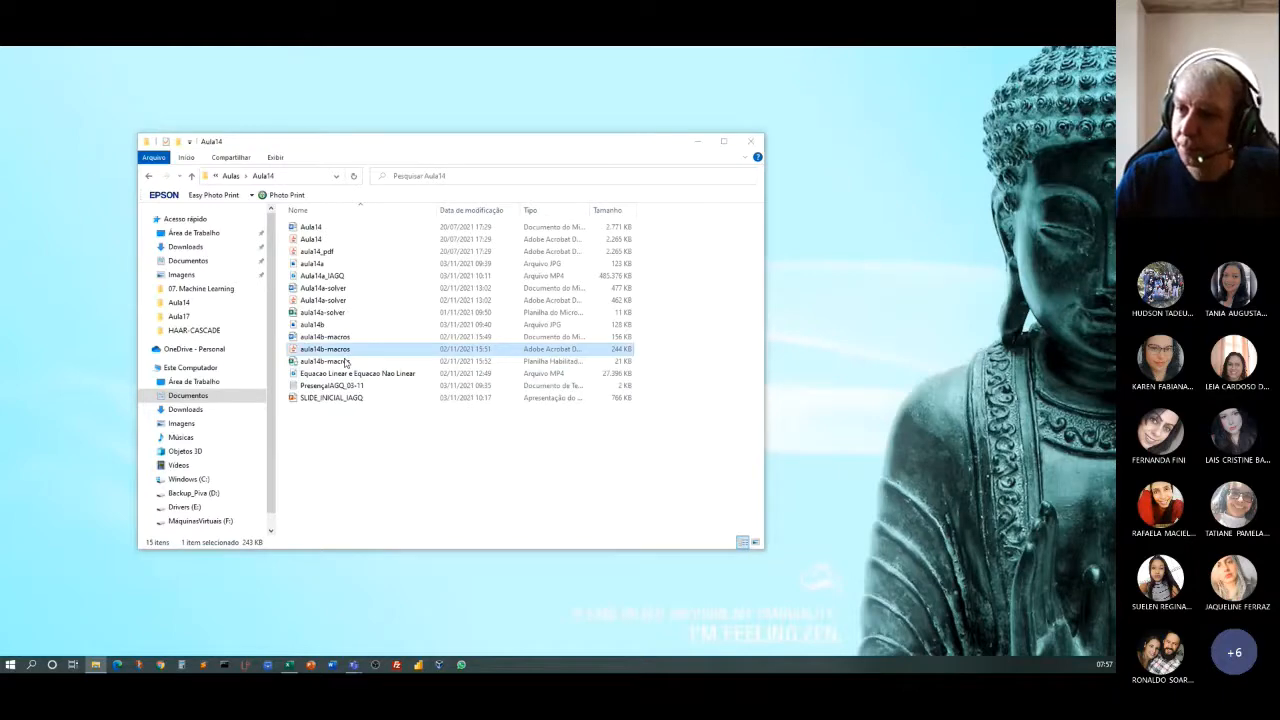
Open the aula14b-macros PDF and read from the definition of macros and the VBA observation through to "Habilitação das macros".
{"action": "scroll", "coordinate": [333, 356], "scroll_direction": "down", "scroll_amount": 1}
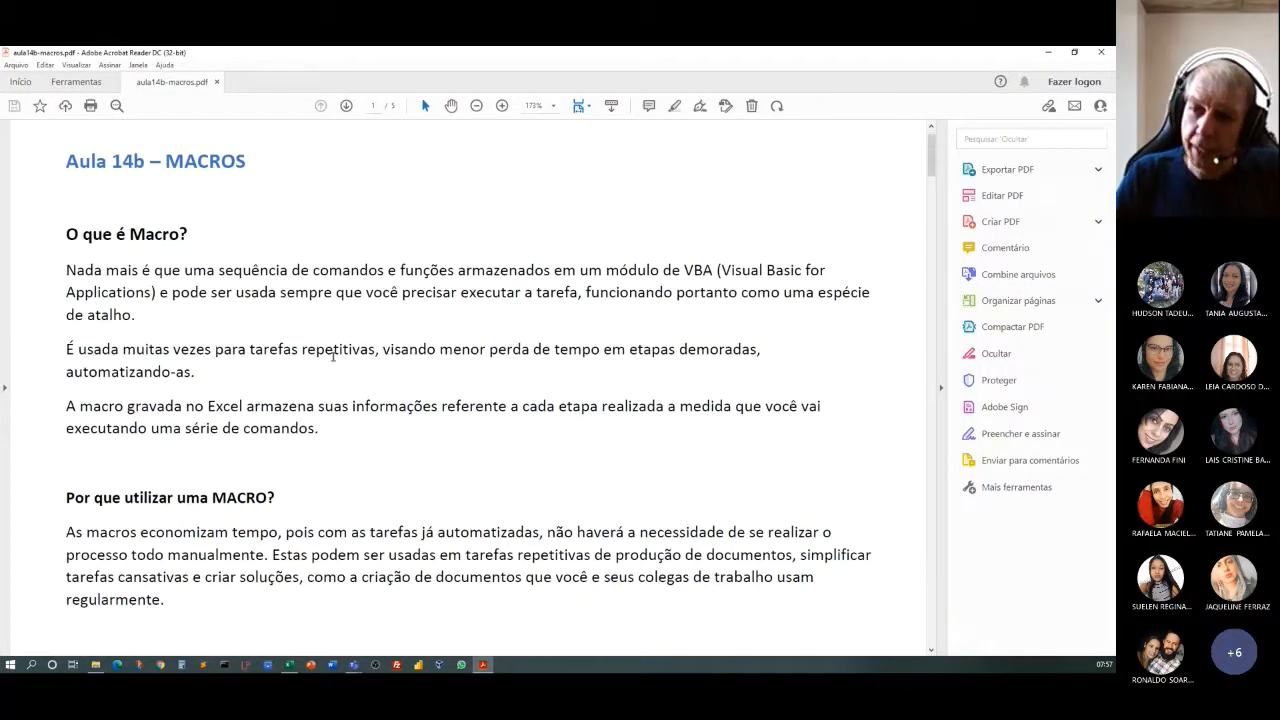
{"action": "scroll", "coordinate": [333, 356], "scroll_direction": "down", "scroll_amount": 1}
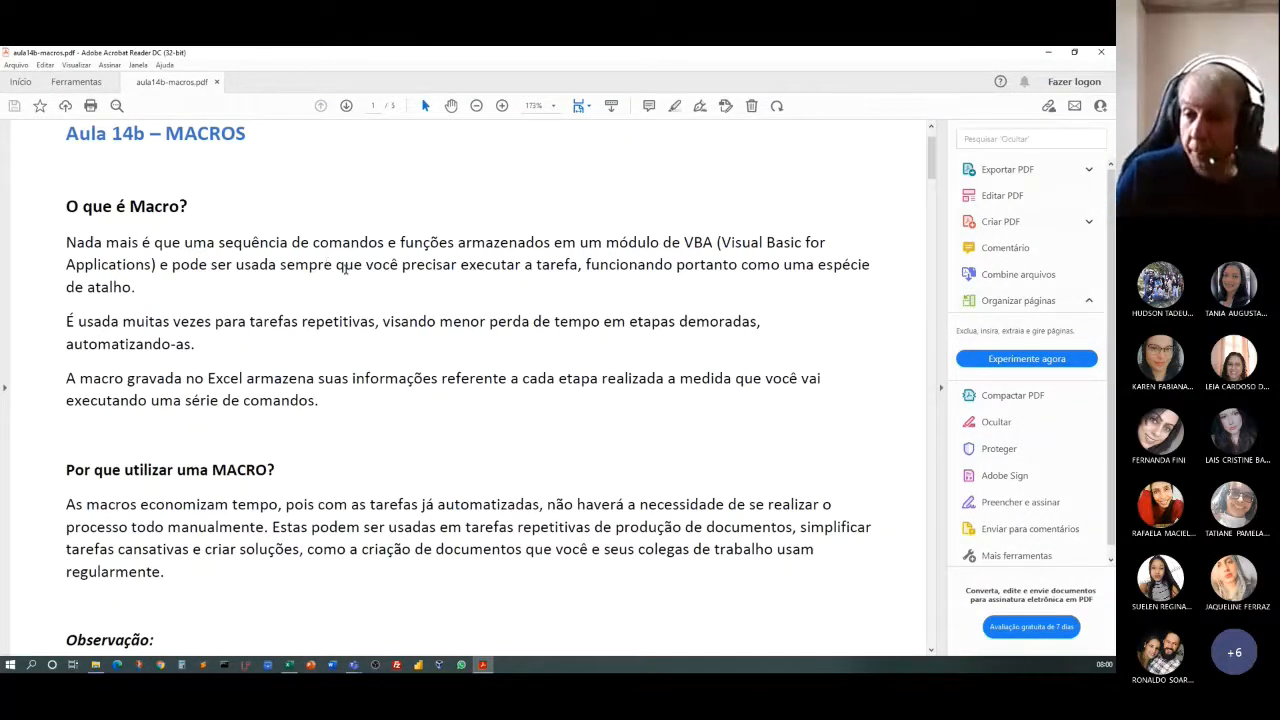
{"action": "scroll", "coordinate": [345, 268], "scroll_direction": "down", "scroll_amount": 3}
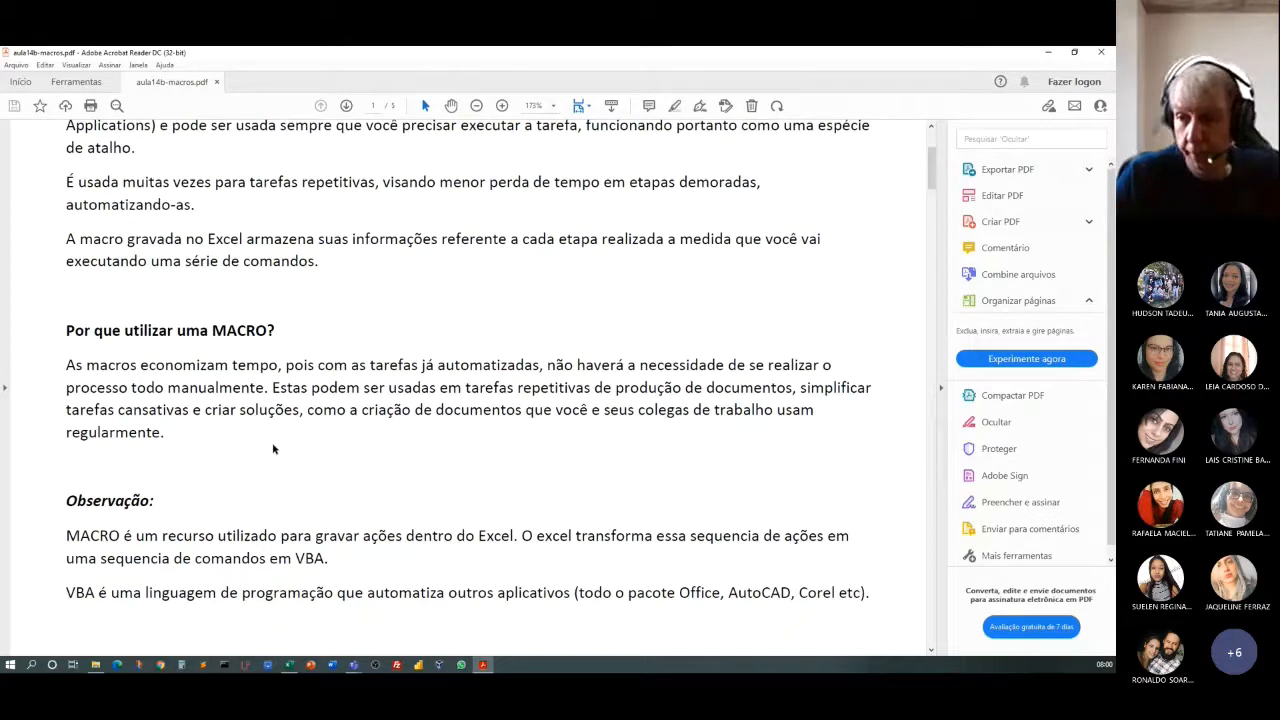
{"action": "scroll", "coordinate": [246, 466], "scroll_direction": "down", "scroll_amount": 2}
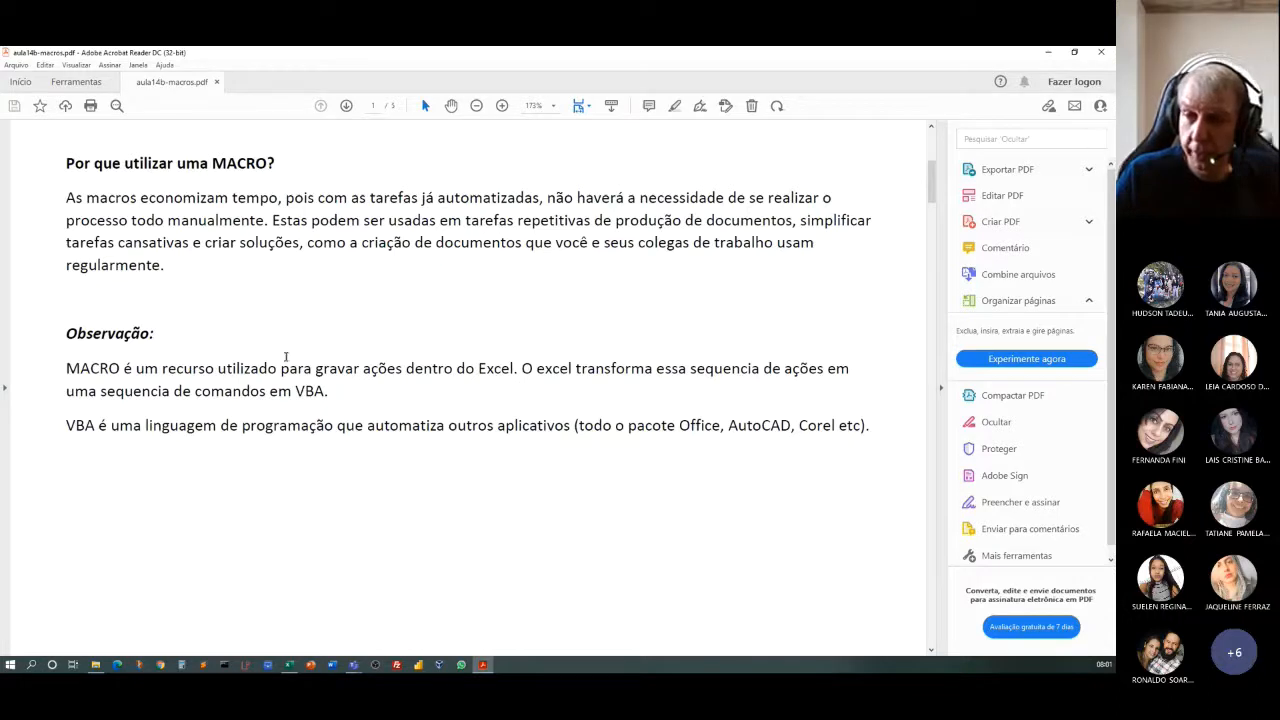
{"action": "left_click_drag", "start_coordinate": [170, 391], "coordinate": [329, 393]}
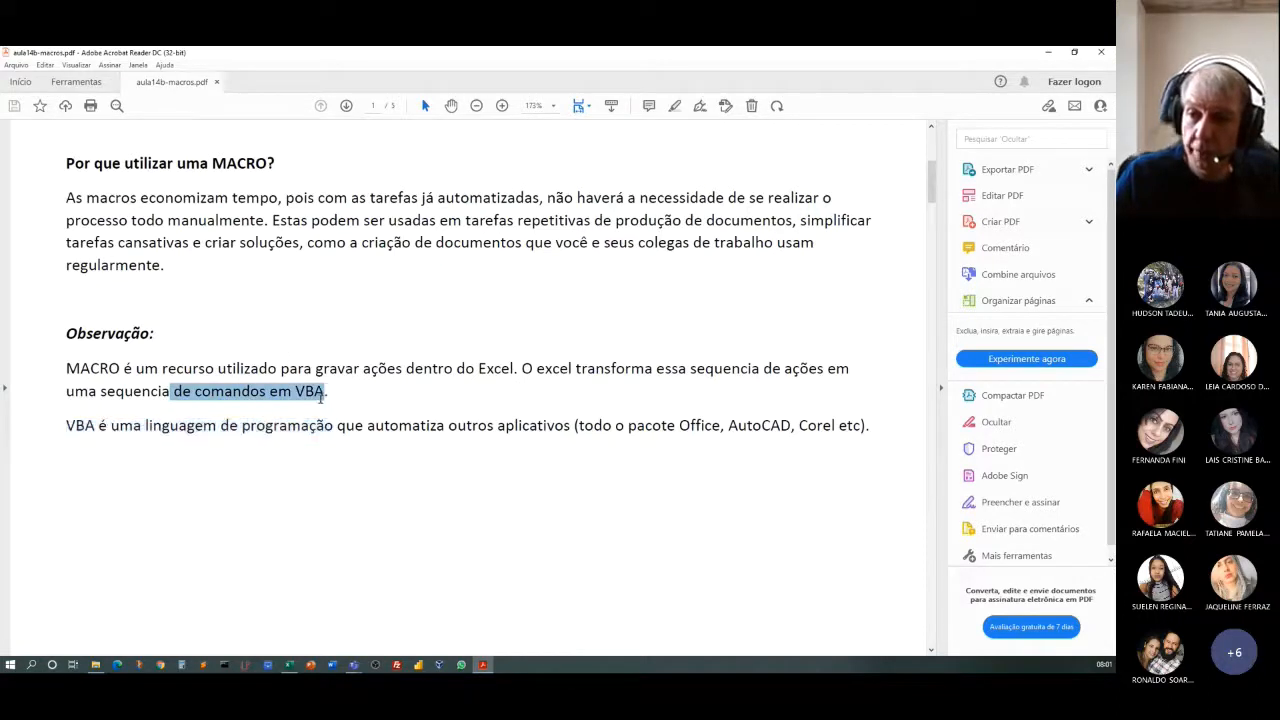
{"action": "left_click", "coordinate": [337, 500]}
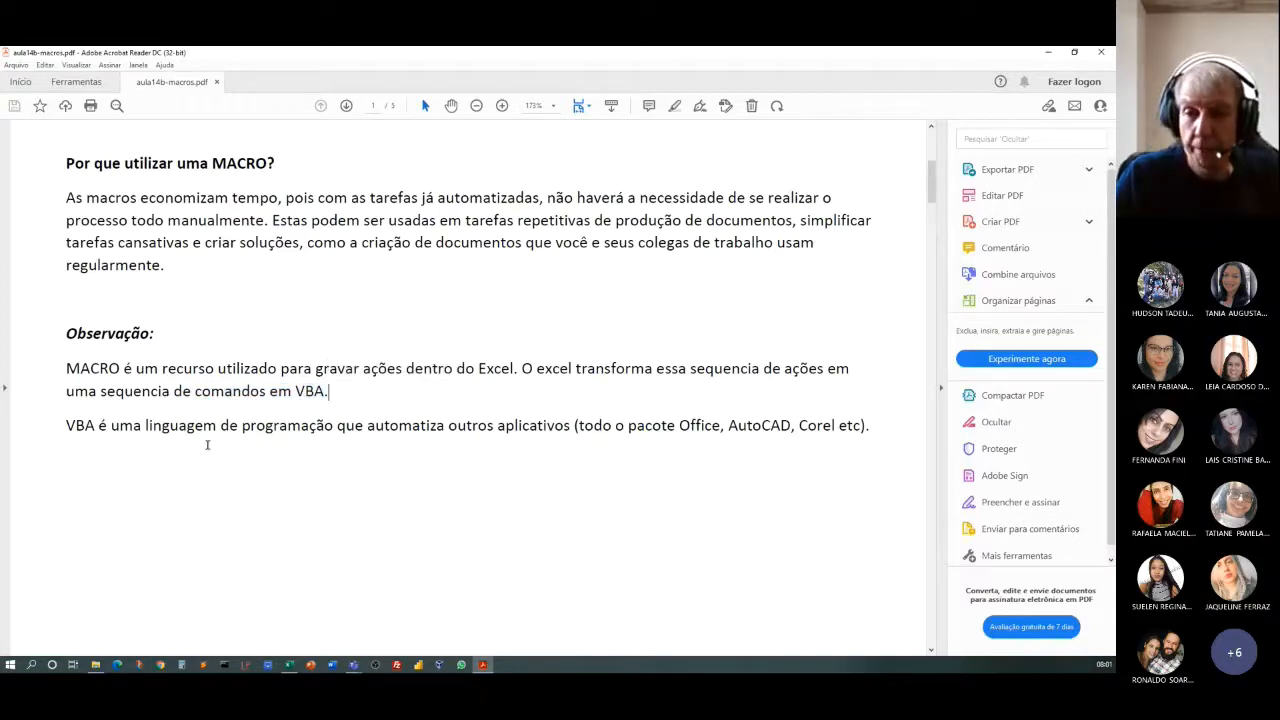
{"action": "left_click_drag", "start_coordinate": [97, 425], "coordinate": [703, 434]}
{"action": "left_click", "coordinate": [648, 427]}
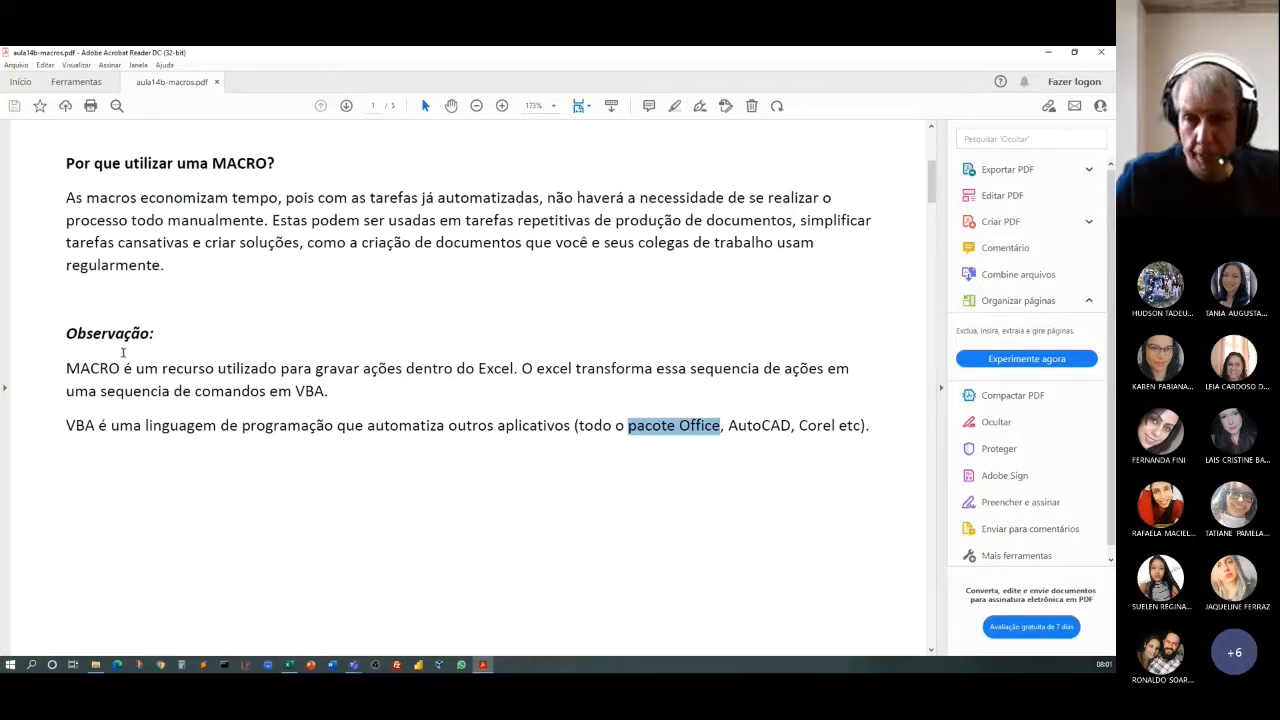
{"action": "scroll", "coordinate": [122, 360], "scroll_direction": "down", "scroll_amount": 10}
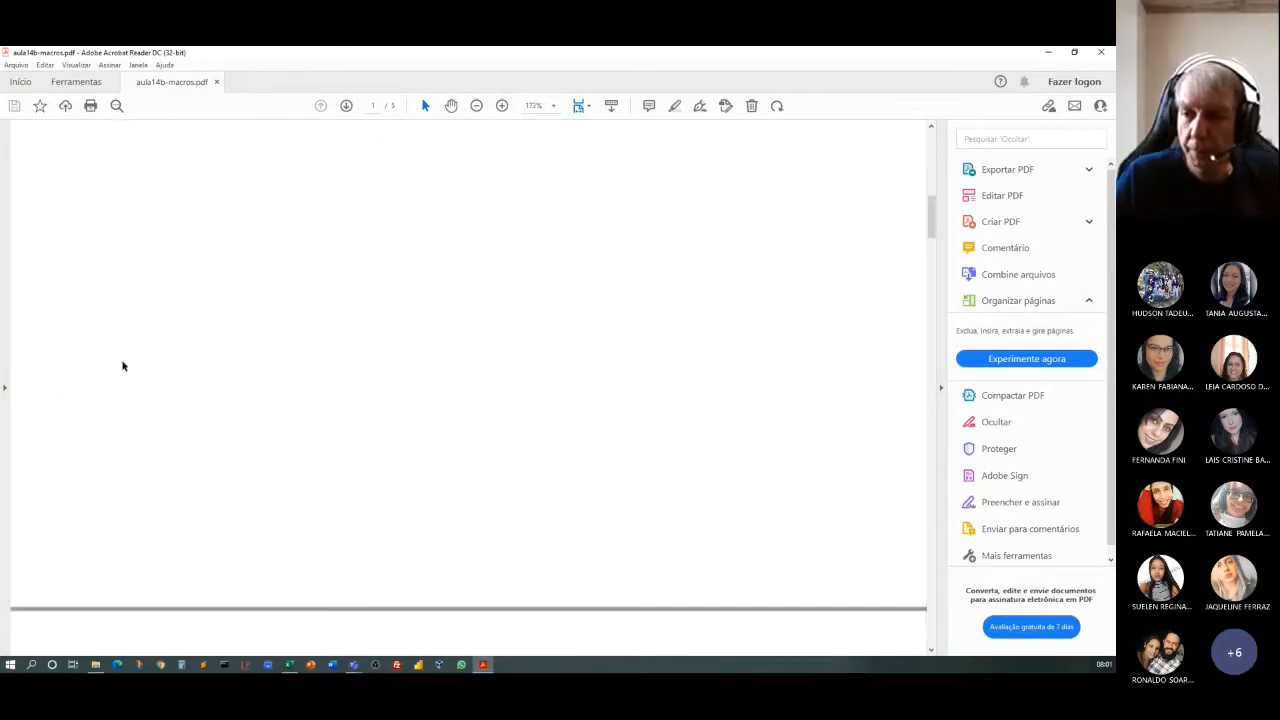
{"action": "scroll", "coordinate": [122, 366], "scroll_direction": "down", "scroll_amount": 5}
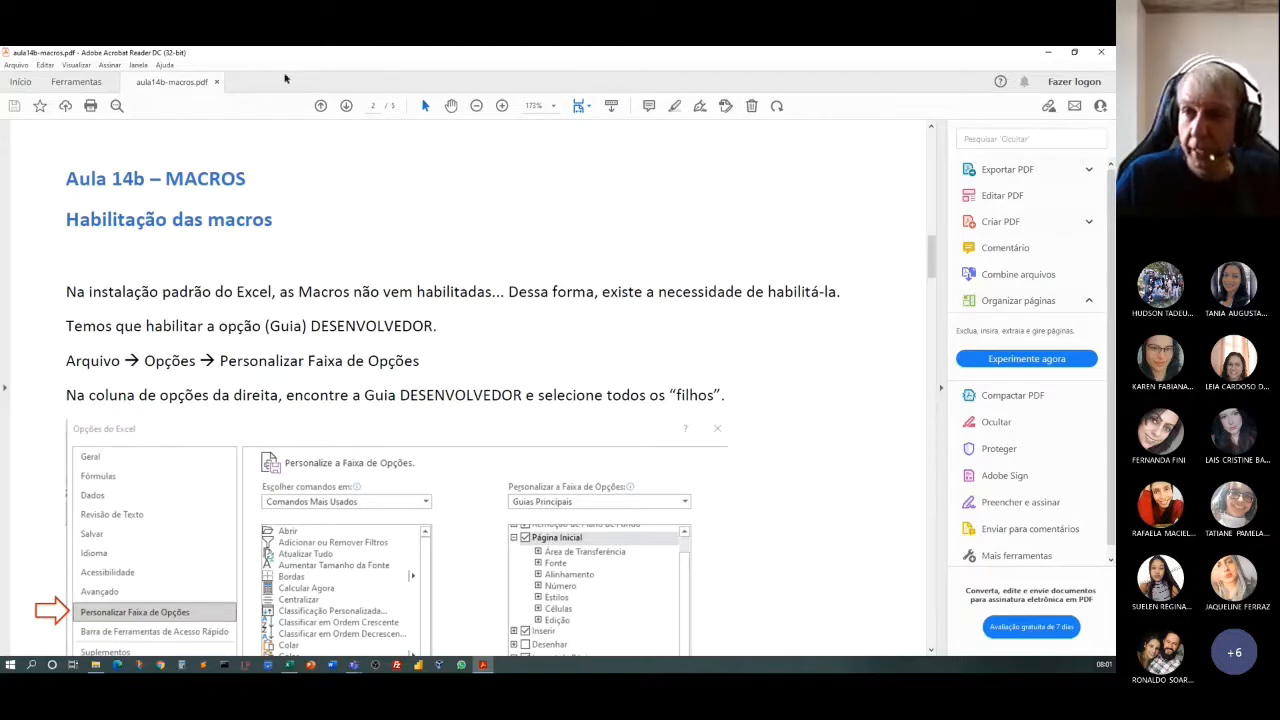
Switch to Excel and close the aula14a-solver workbook without saving its changes.
{"action": "left_click_drag", "start_coordinate": [304, 57], "coordinate": [0, 60]}
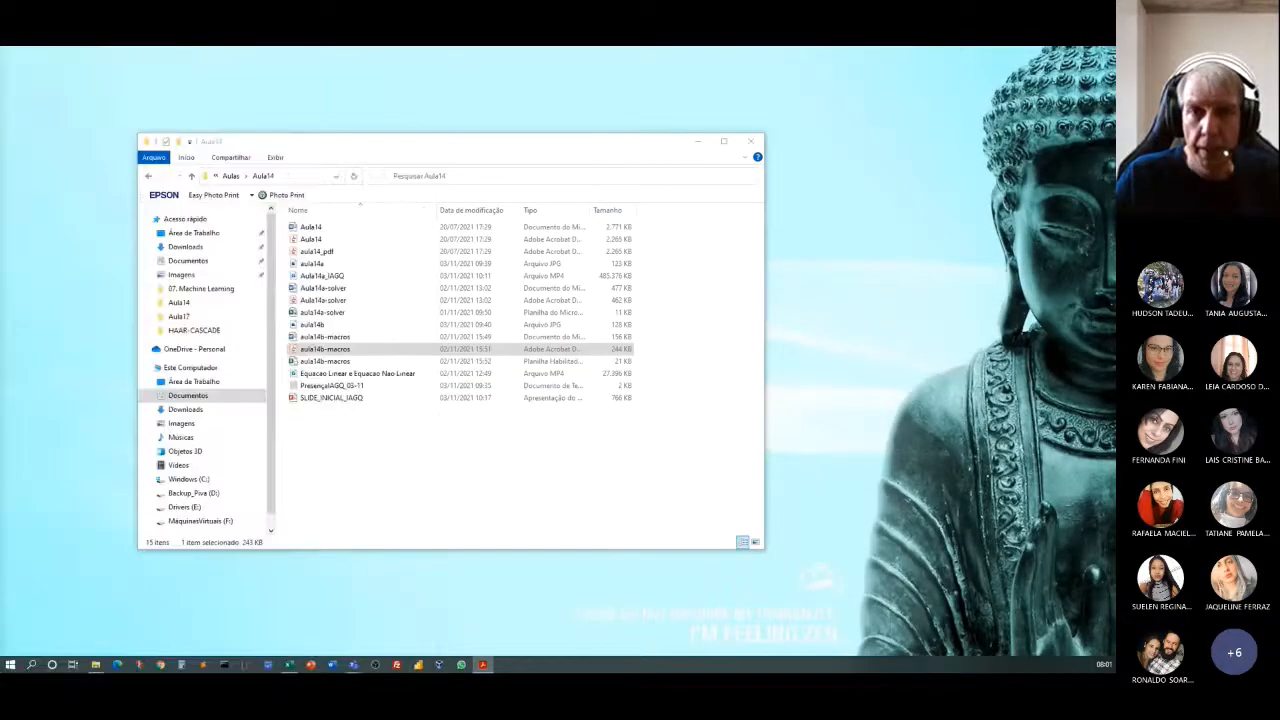
{"action": "left_click", "coordinate": [289, 665]}
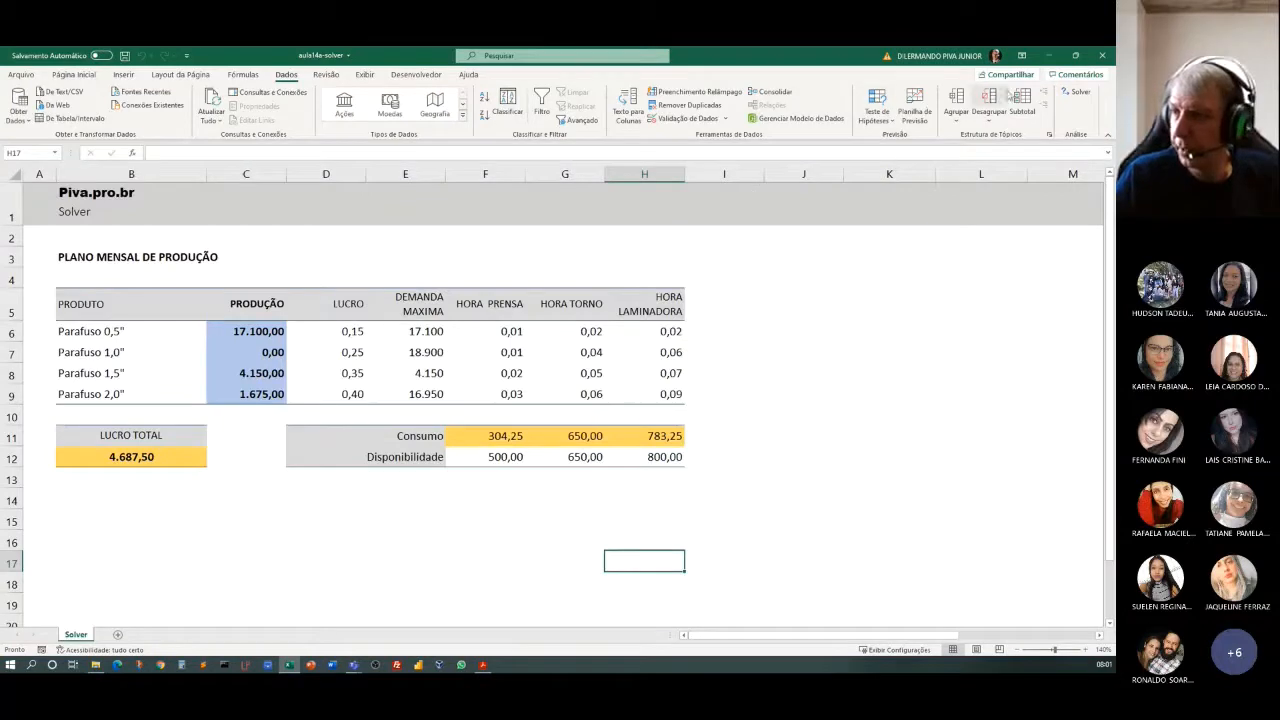
{"action": "left_click", "coordinate": [20, 75]}
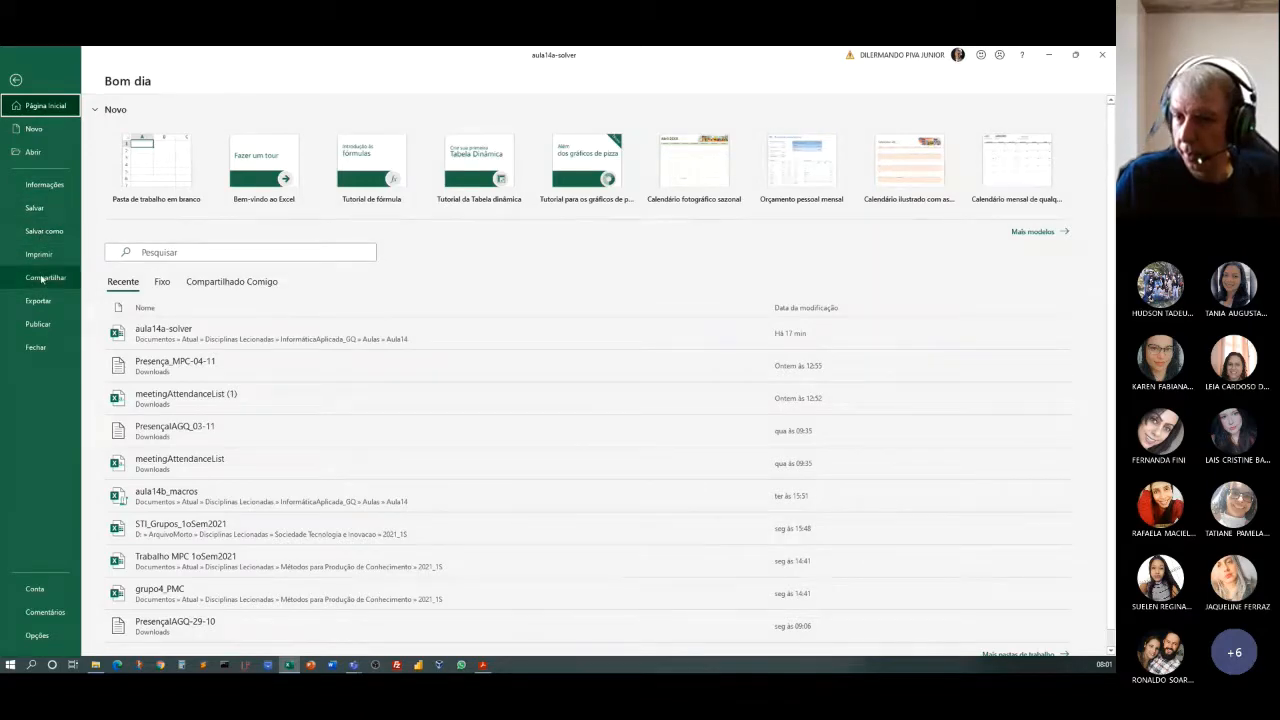
{"action": "left_click", "coordinate": [36, 347]}
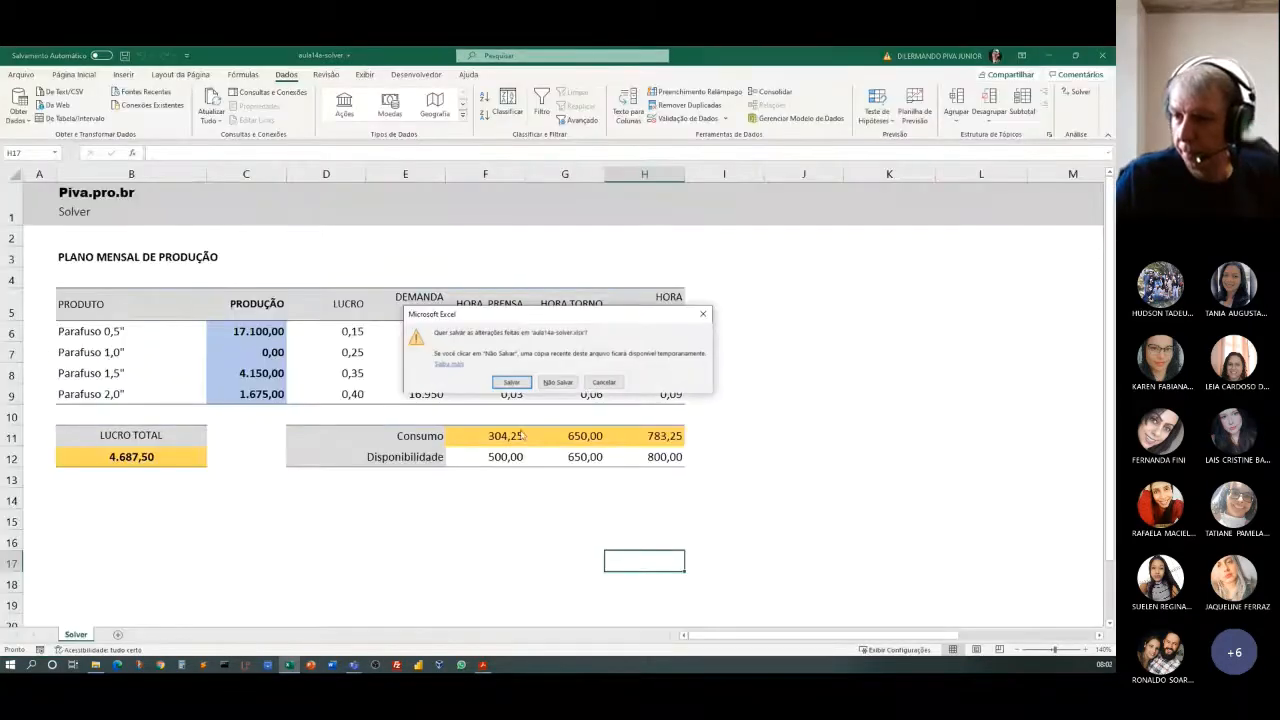
{"action": "left_click", "coordinate": [557, 384]}
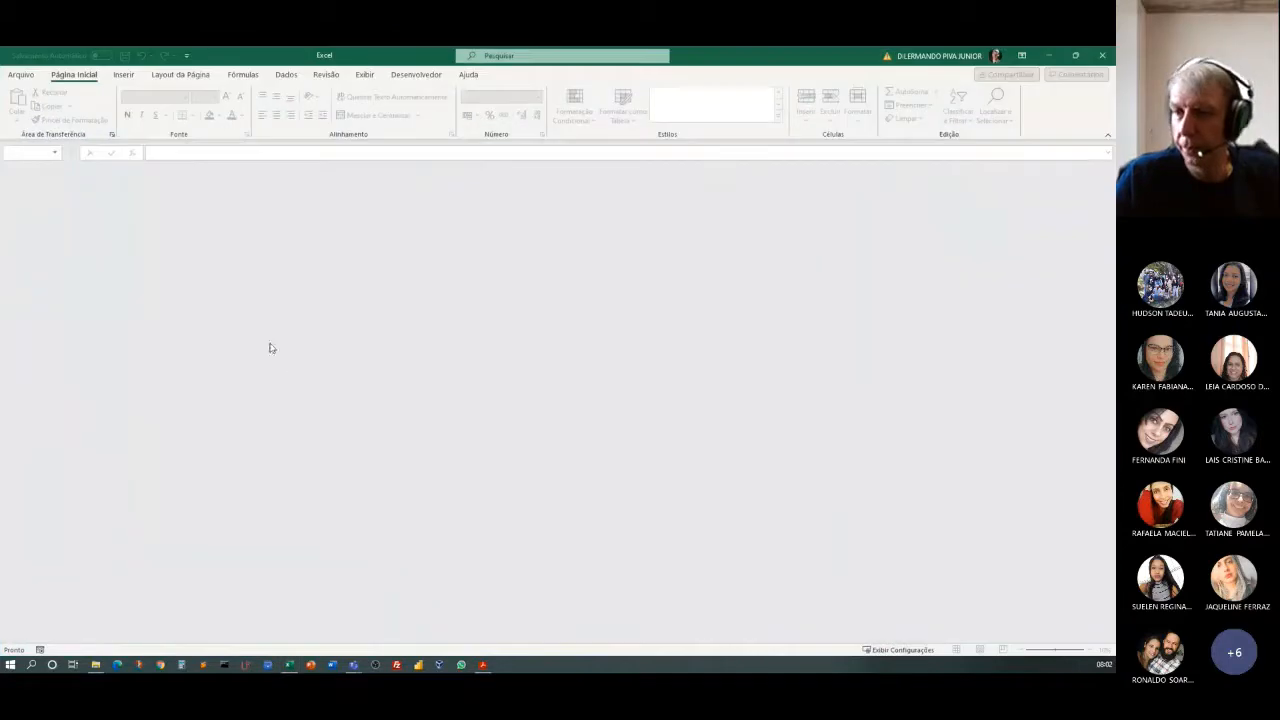
Create a new blank workbook.
{"action": "left_click", "coordinate": [20, 76]}
{"action": "left_click", "coordinate": [33, 128]}
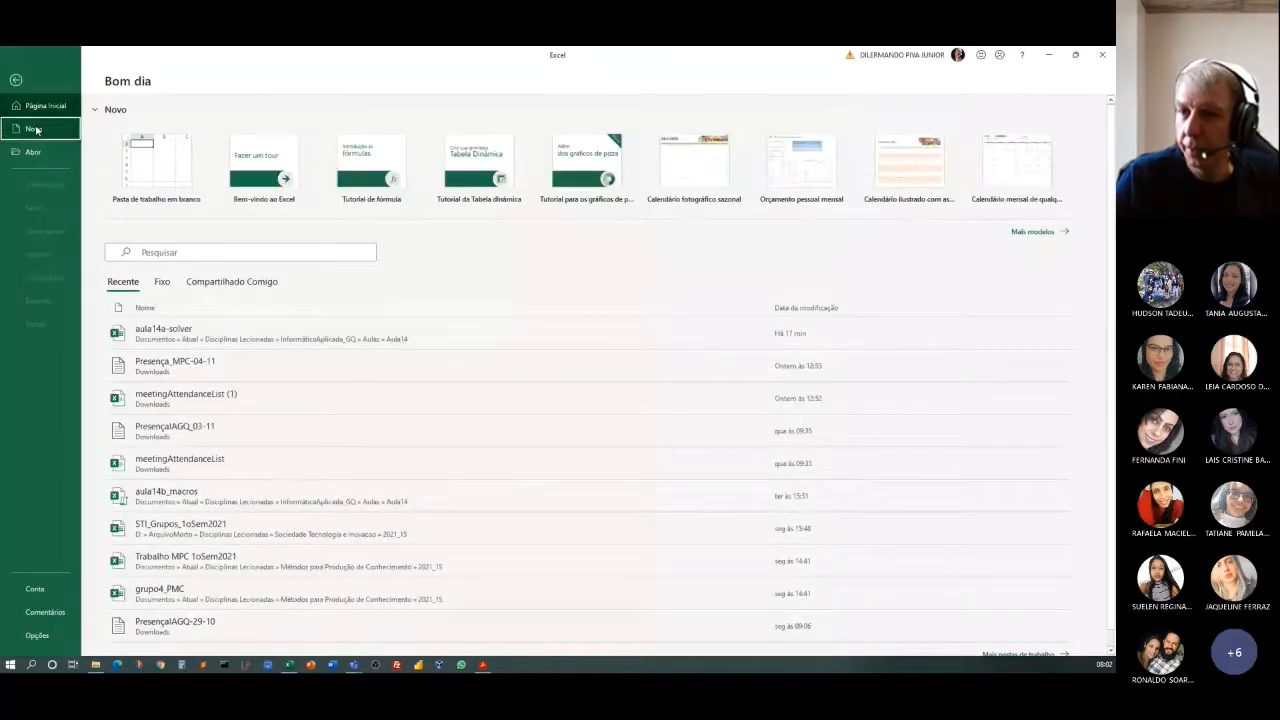
{"action": "left_click", "coordinate": [184, 190]}
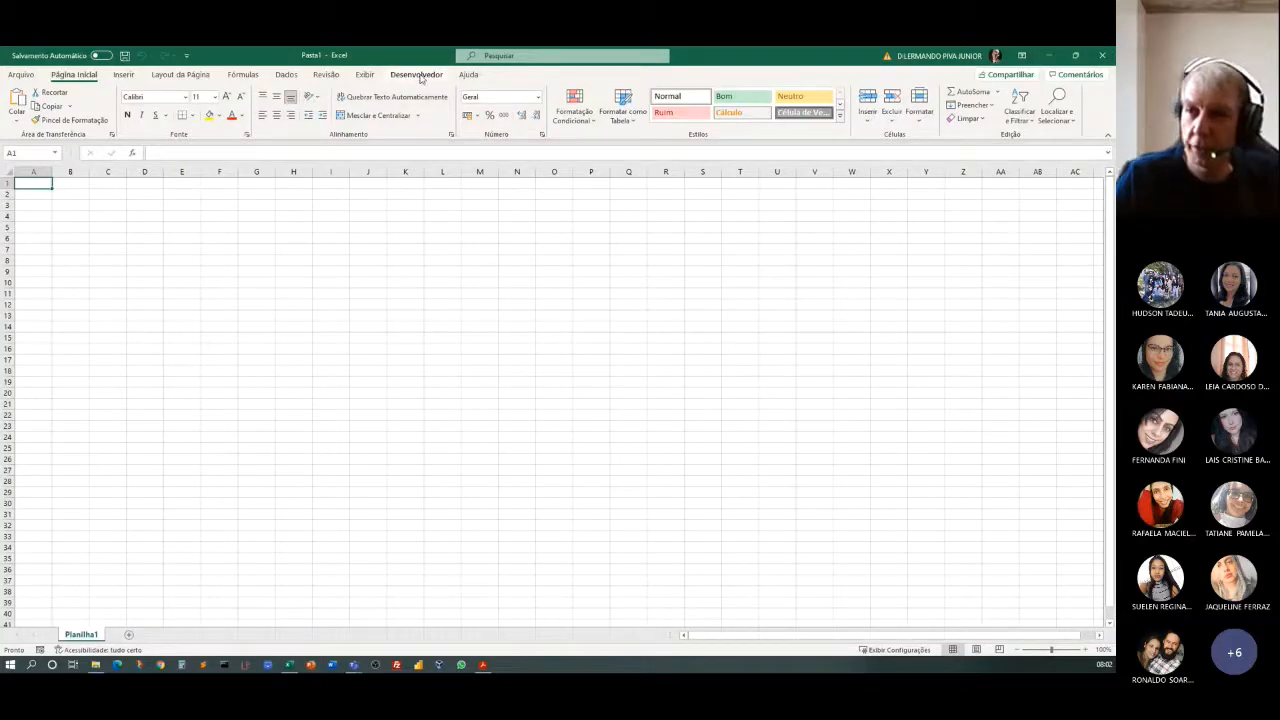
Disable the Desenvolvedor main tab in Excel's ribbon customization options and apply the change.
{"action": "left_click", "coordinate": [22, 75]}
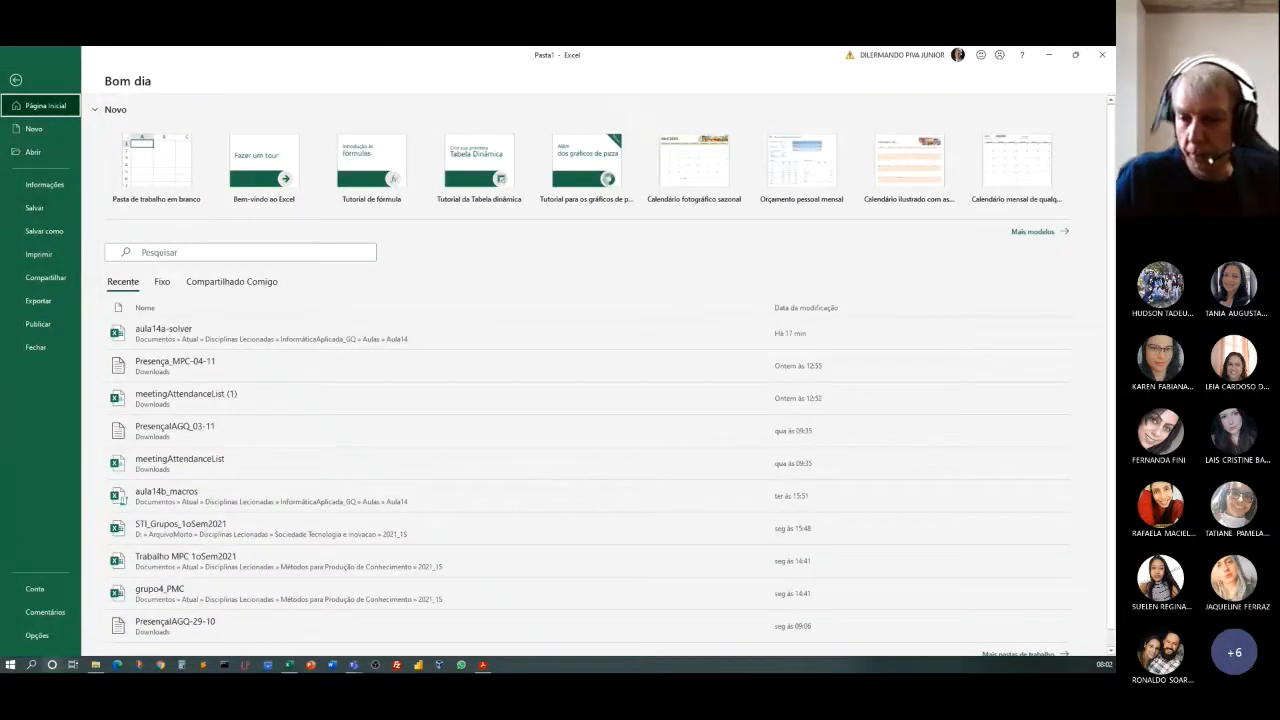
{"action": "left_click", "coordinate": [36, 635]}
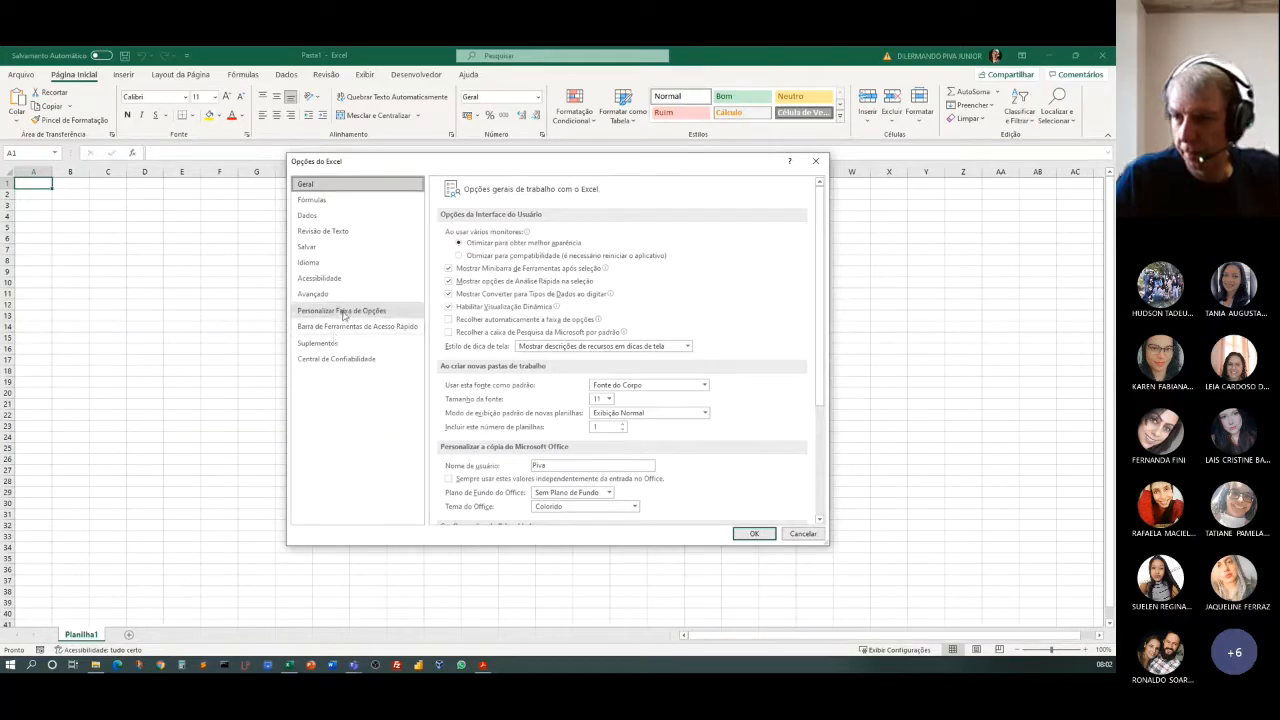
{"action": "left_click", "coordinate": [341, 311]}
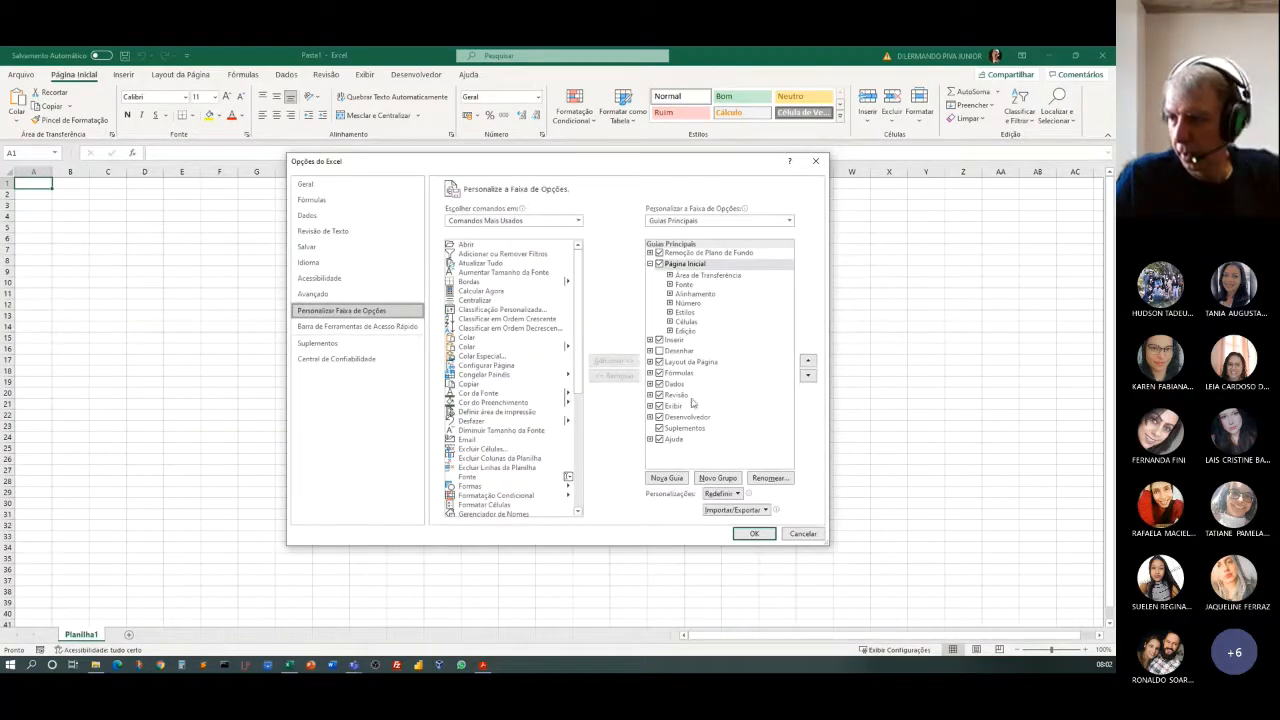
{"action": "left_click", "coordinate": [659, 417]}
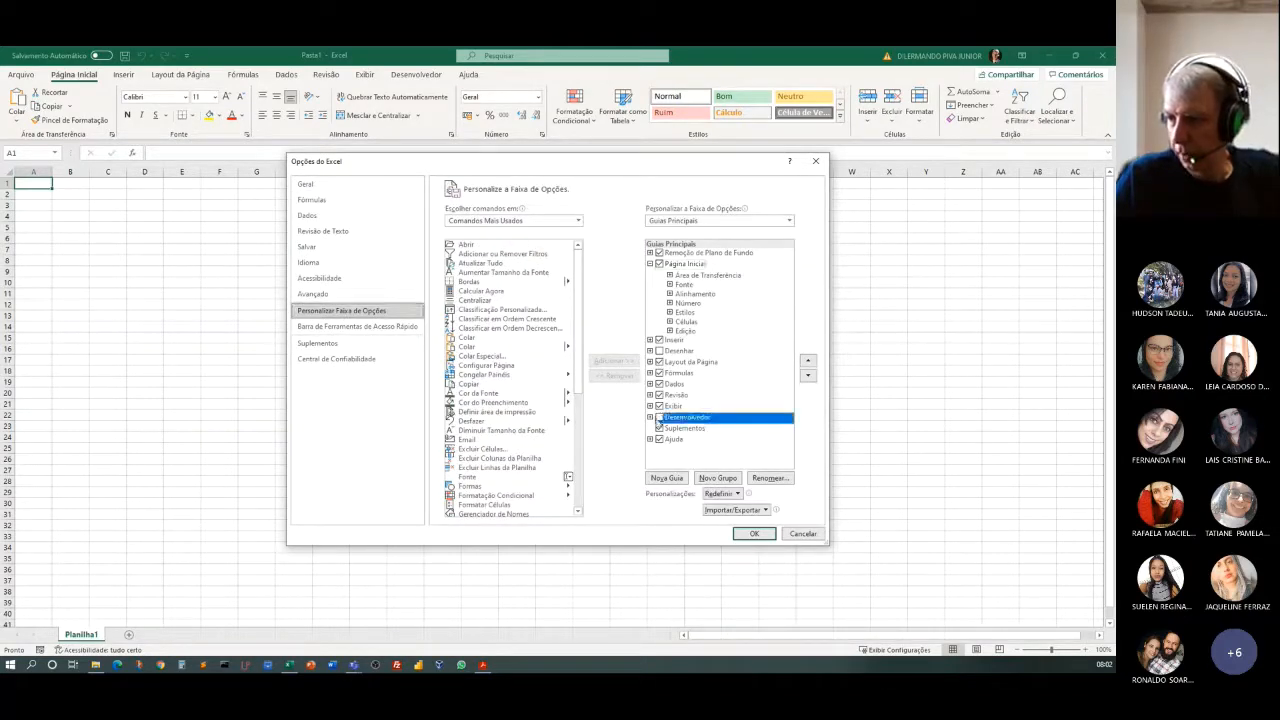
{"action": "left_click", "coordinate": [762, 537]}
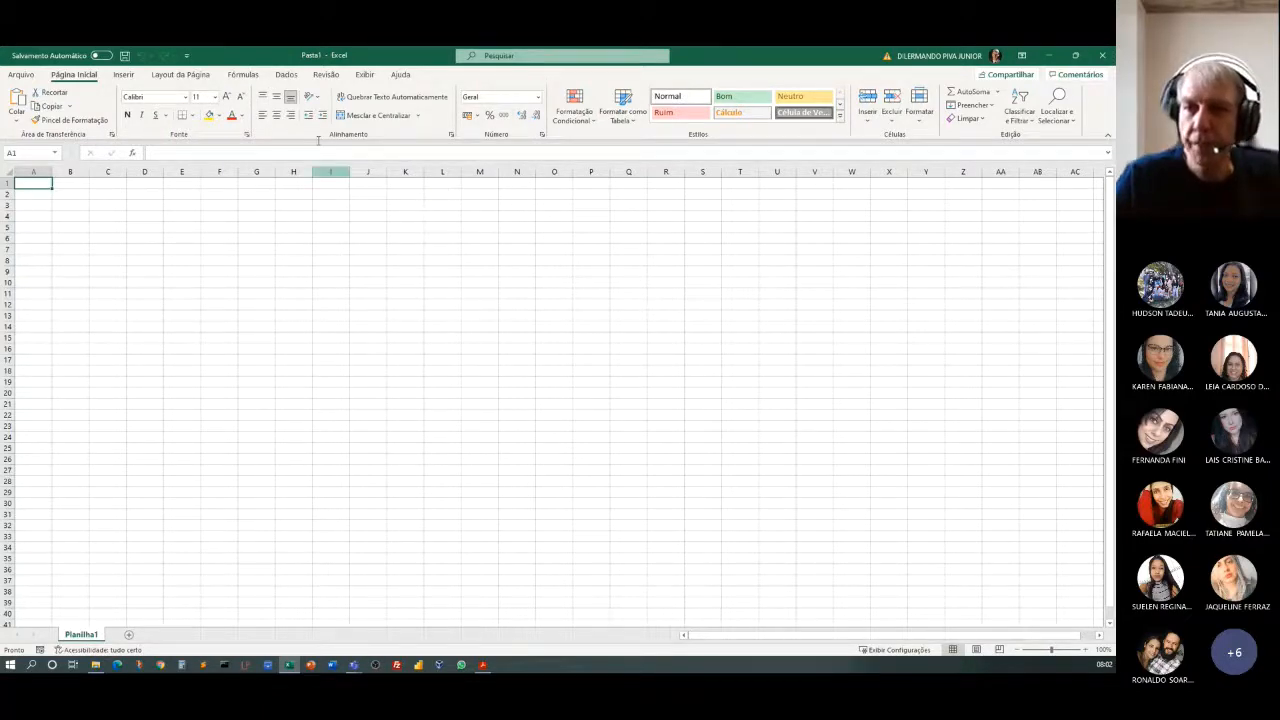
Enable the Desenvolvedor main tab in the ribbon customization options, check its Código group commands, apply the change and display the tab.
{"action": "left_click", "coordinate": [21, 75]}
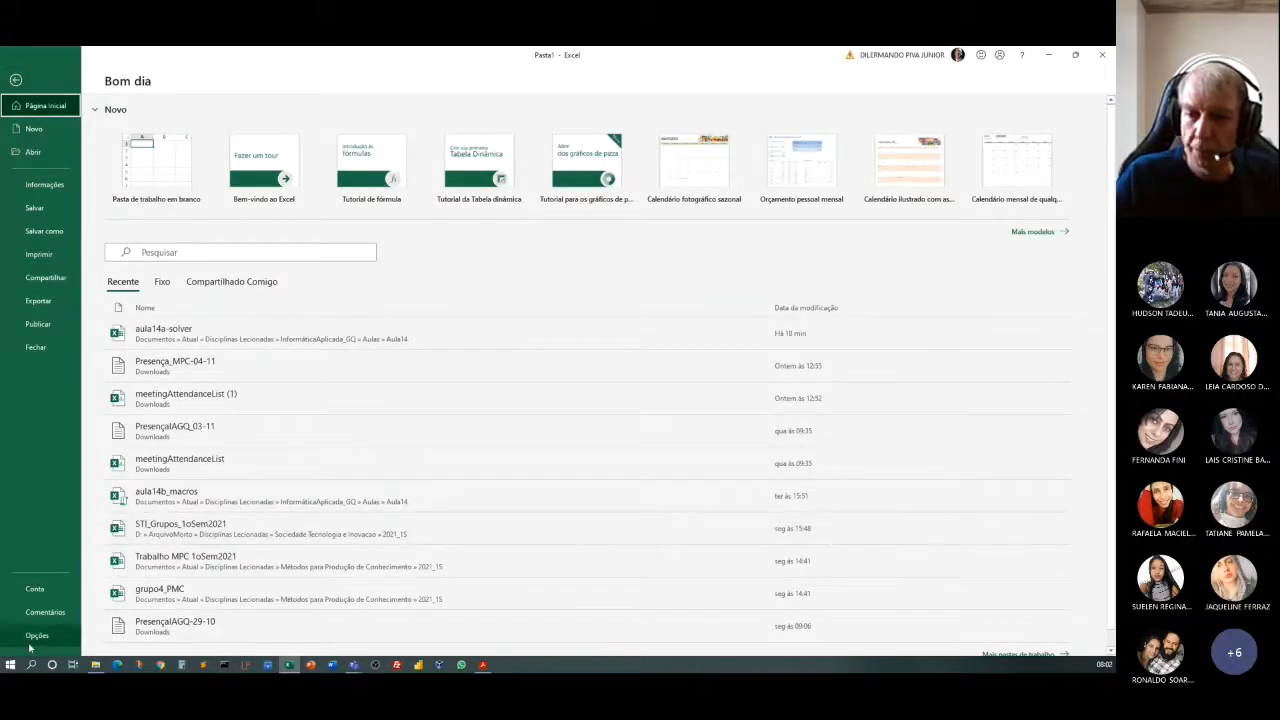
{"action": "key", "text": "Escape"}
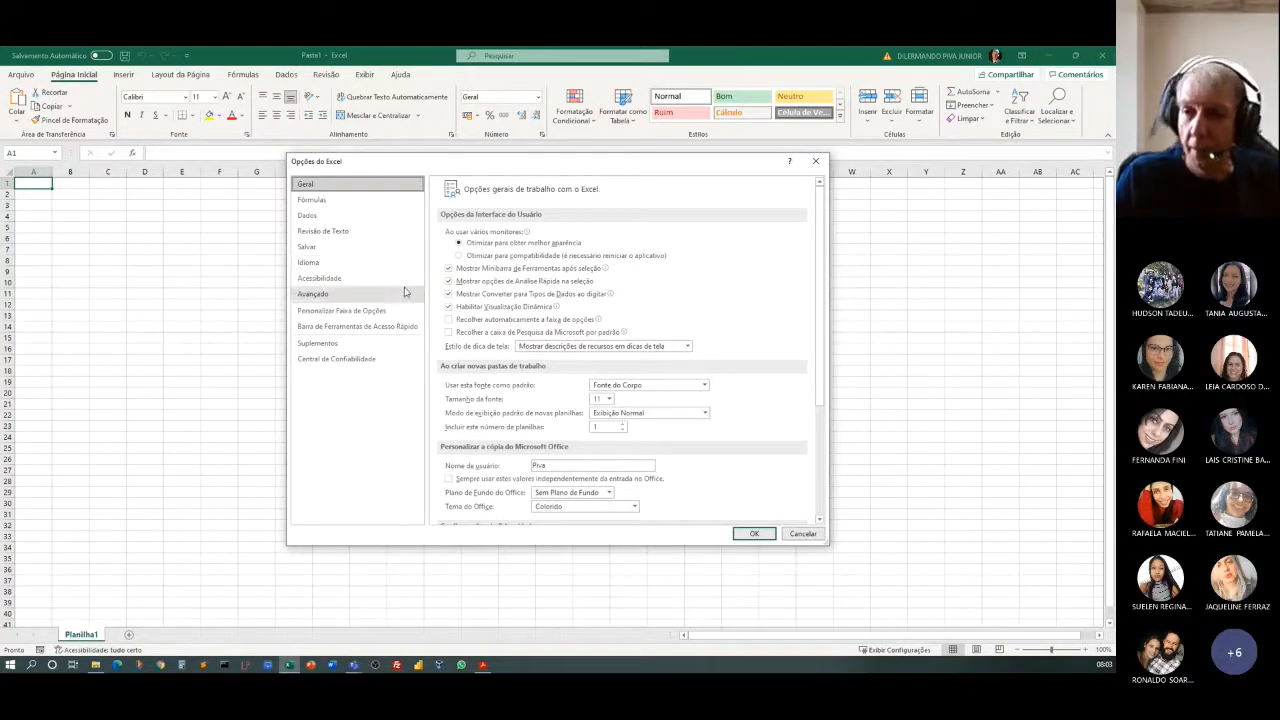
{"action": "left_click", "coordinate": [330, 343]}
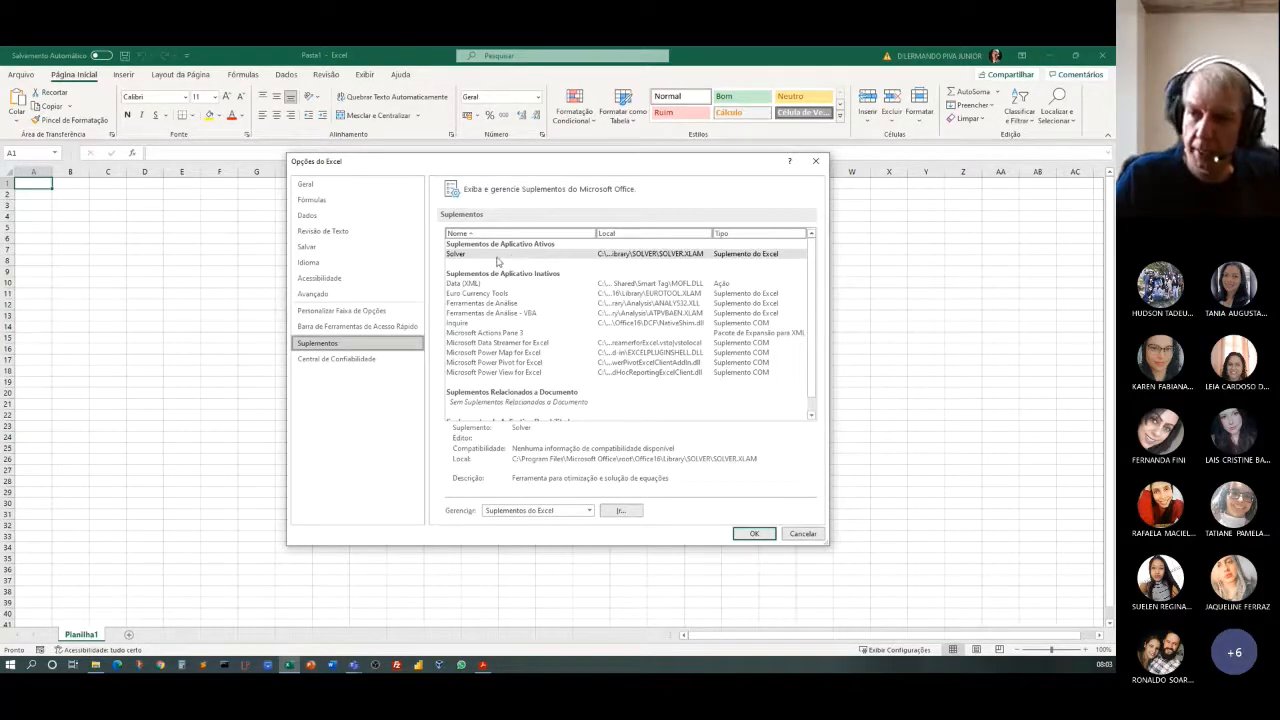
{"action": "left_click", "coordinate": [323, 313]}
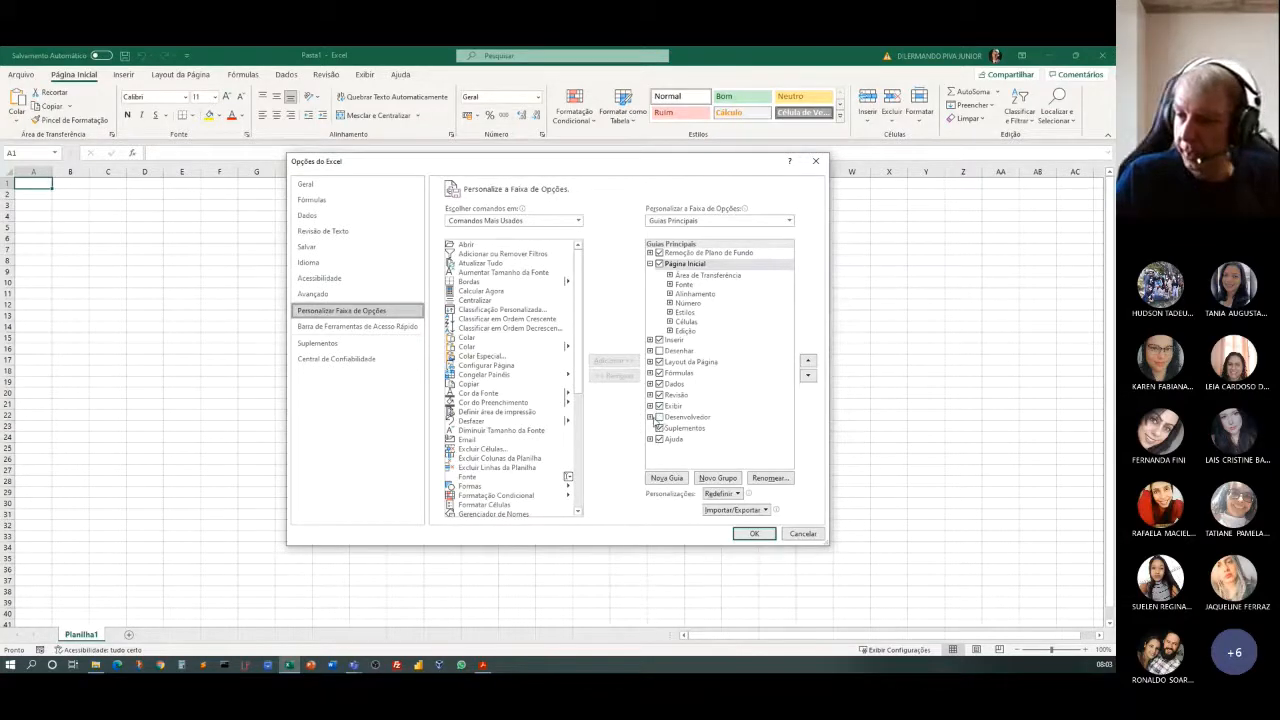
{"action": "left_click", "coordinate": [650, 417]}
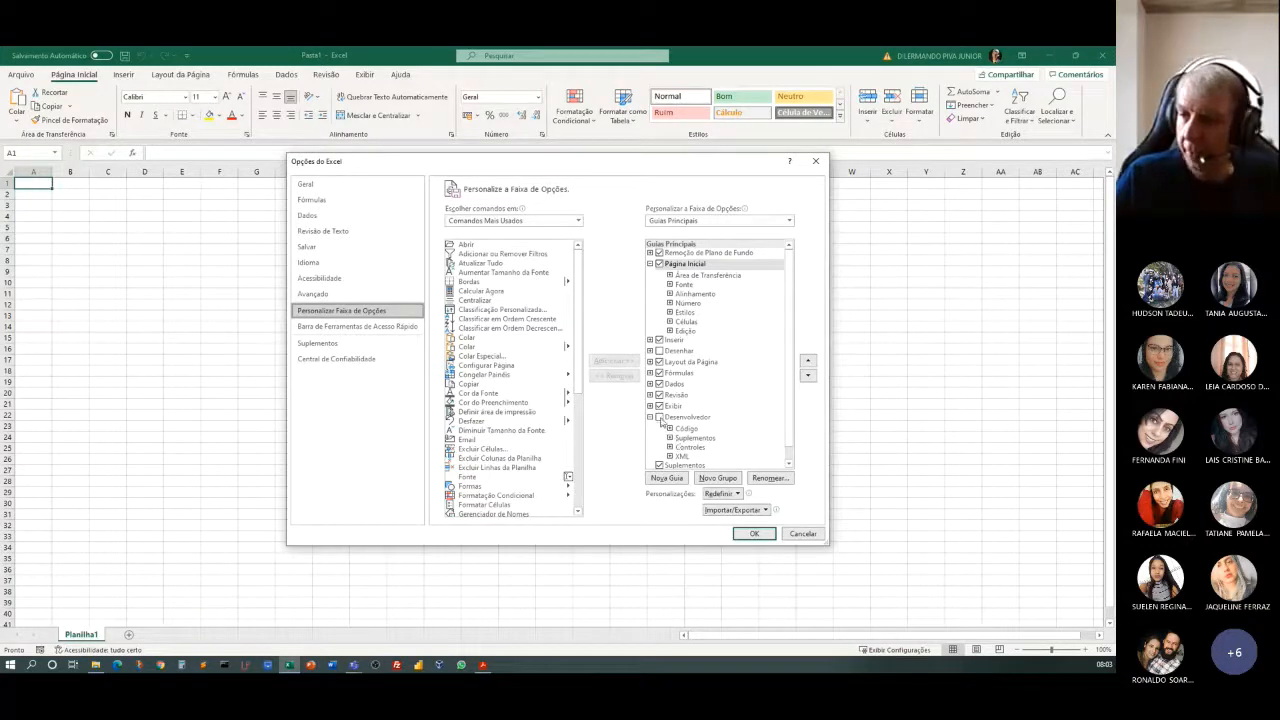
{"action": "left_click", "coordinate": [660, 418]}
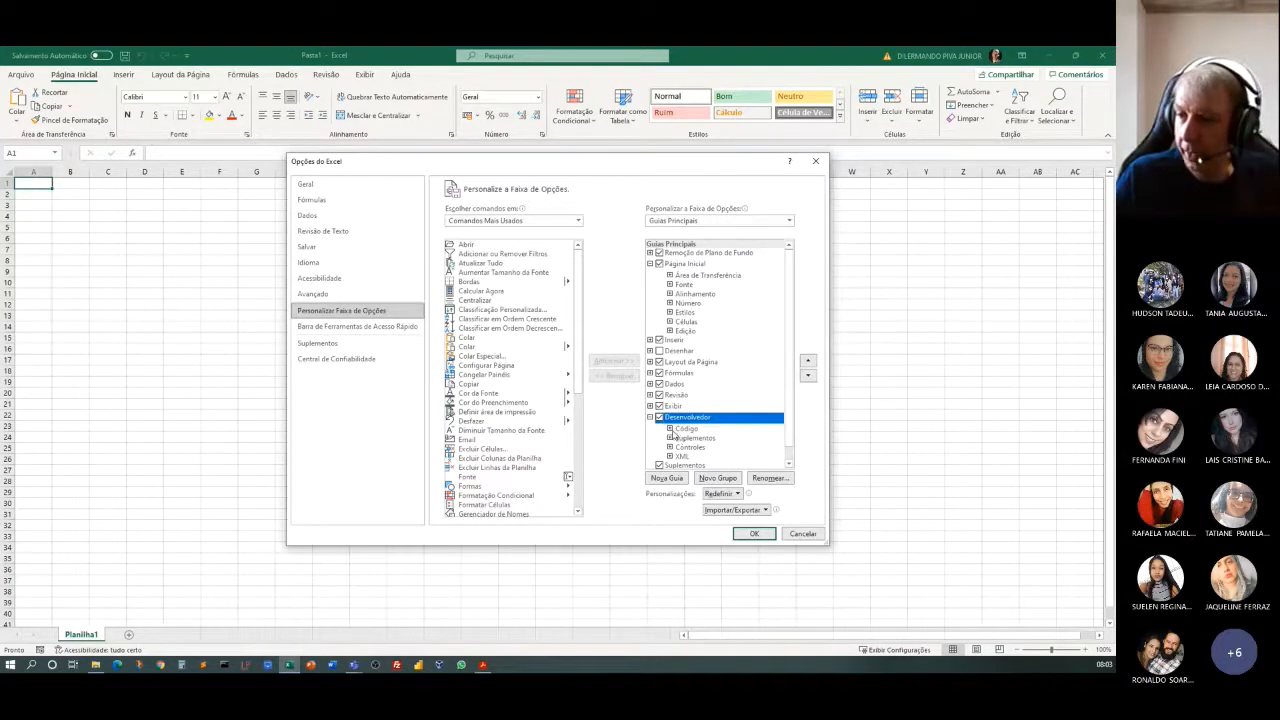
{"action": "left_click", "coordinate": [670, 430]}
{"action": "scroll", "coordinate": [698, 438], "scroll_direction": "down", "scroll_amount": 2}
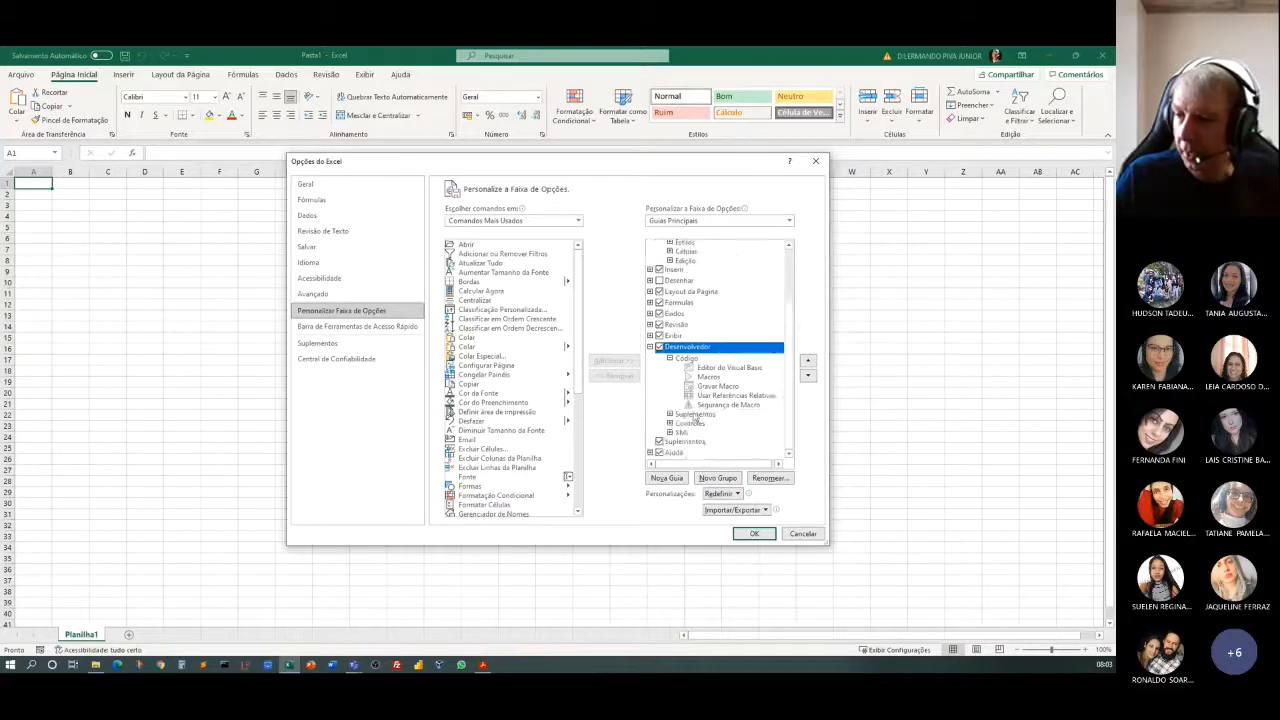
{"action": "left_click", "coordinate": [669, 357]}
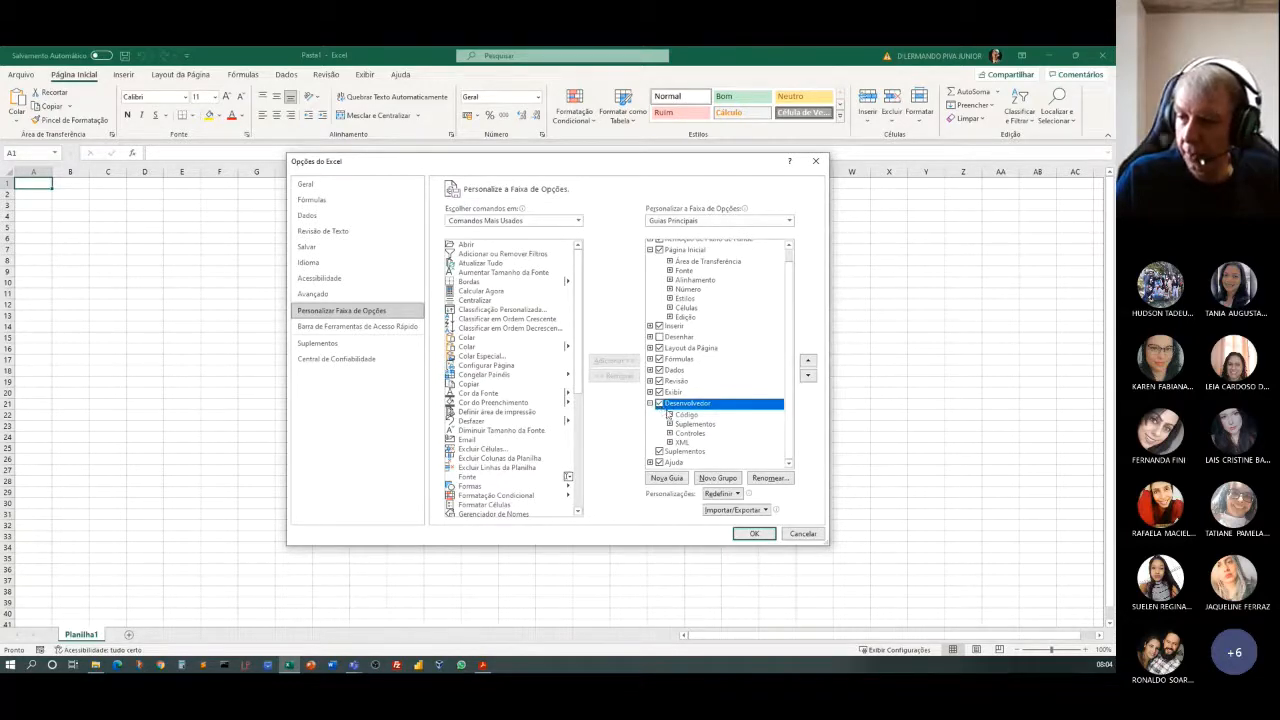
{"action": "left_click", "coordinate": [749, 533]}
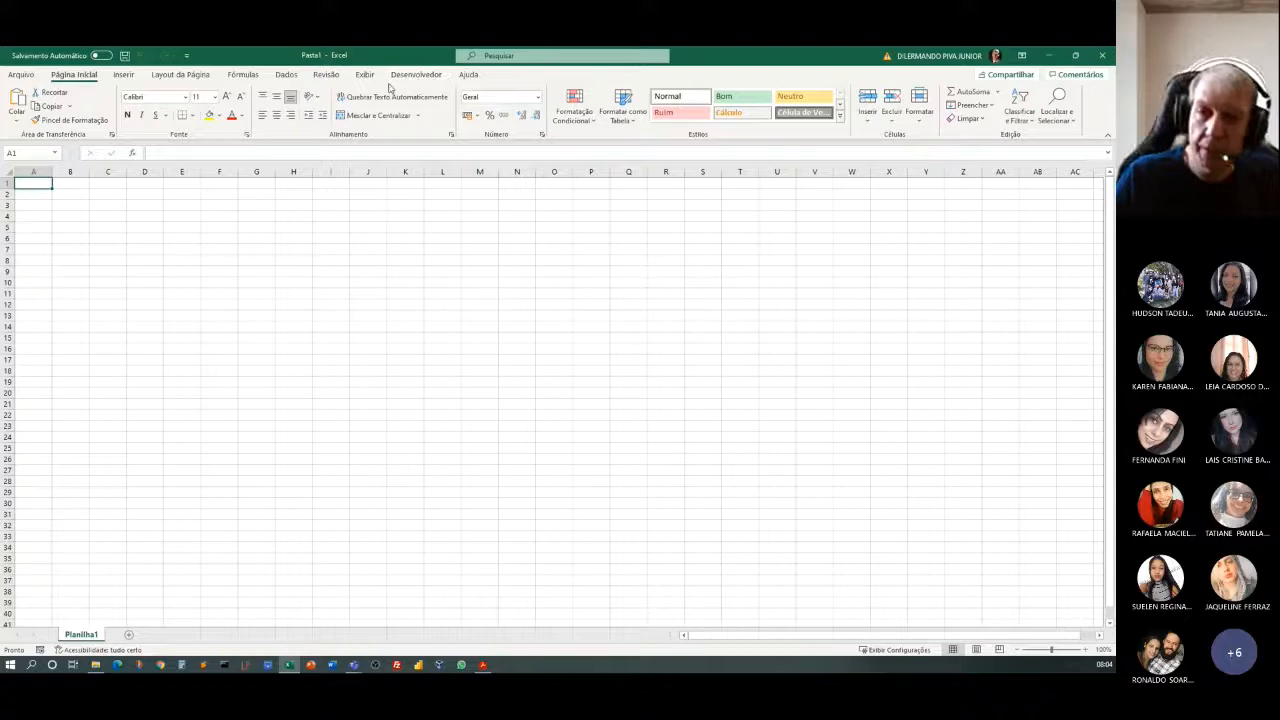
{"action": "left_click", "coordinate": [410, 78]}
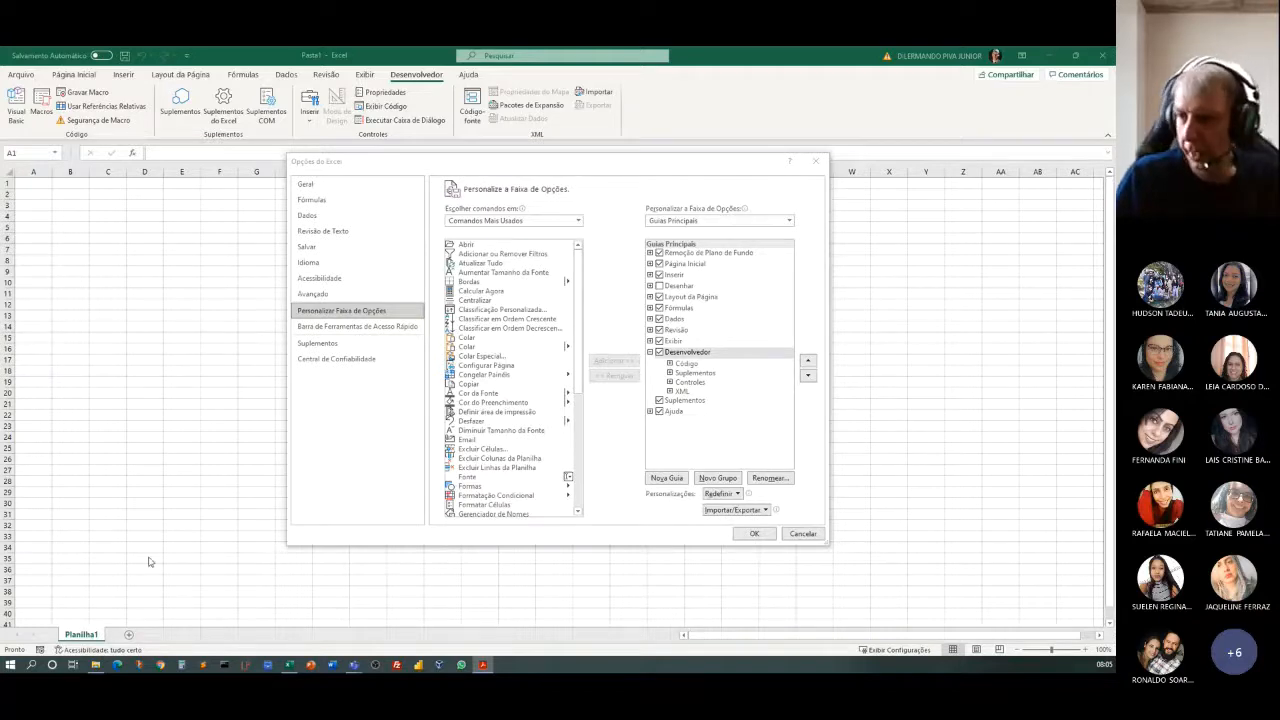
Cancel the Excel options, close the blank workbook, and open the aula14b-macros workbook from the Aula14 folder.
{"action": "left_click", "coordinate": [158, 487]}
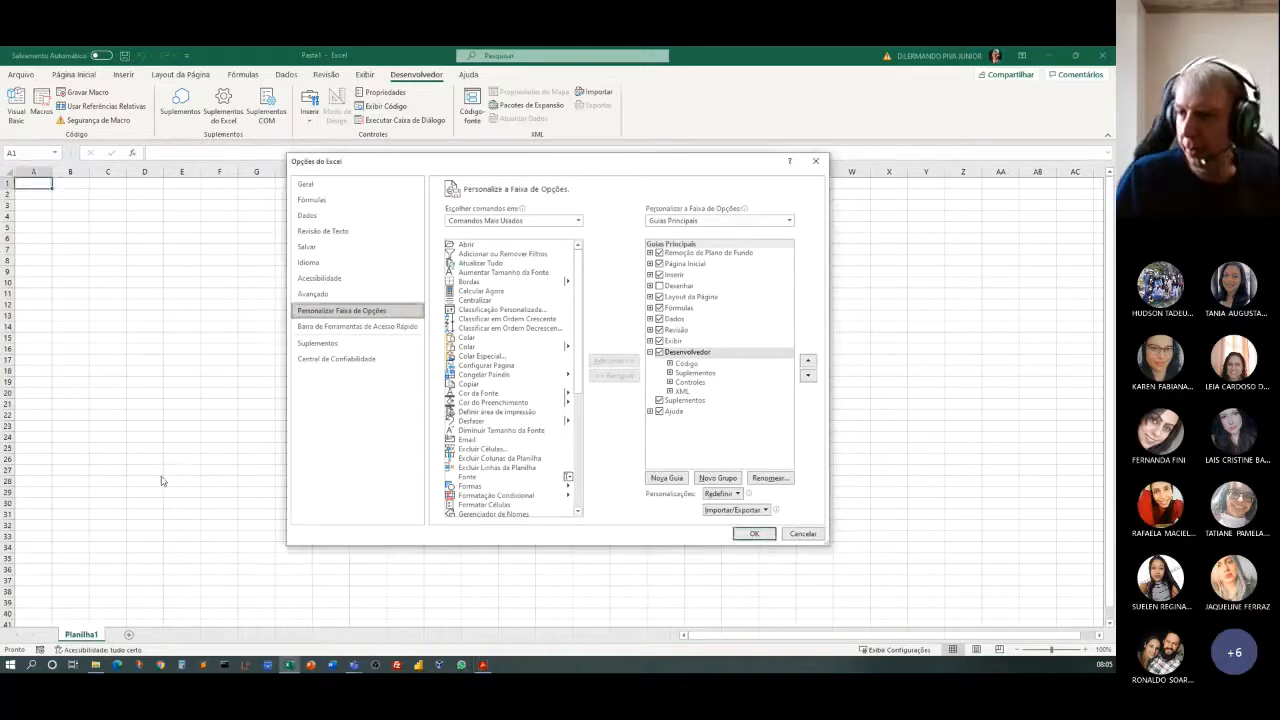
{"action": "left_click", "coordinate": [803, 533]}
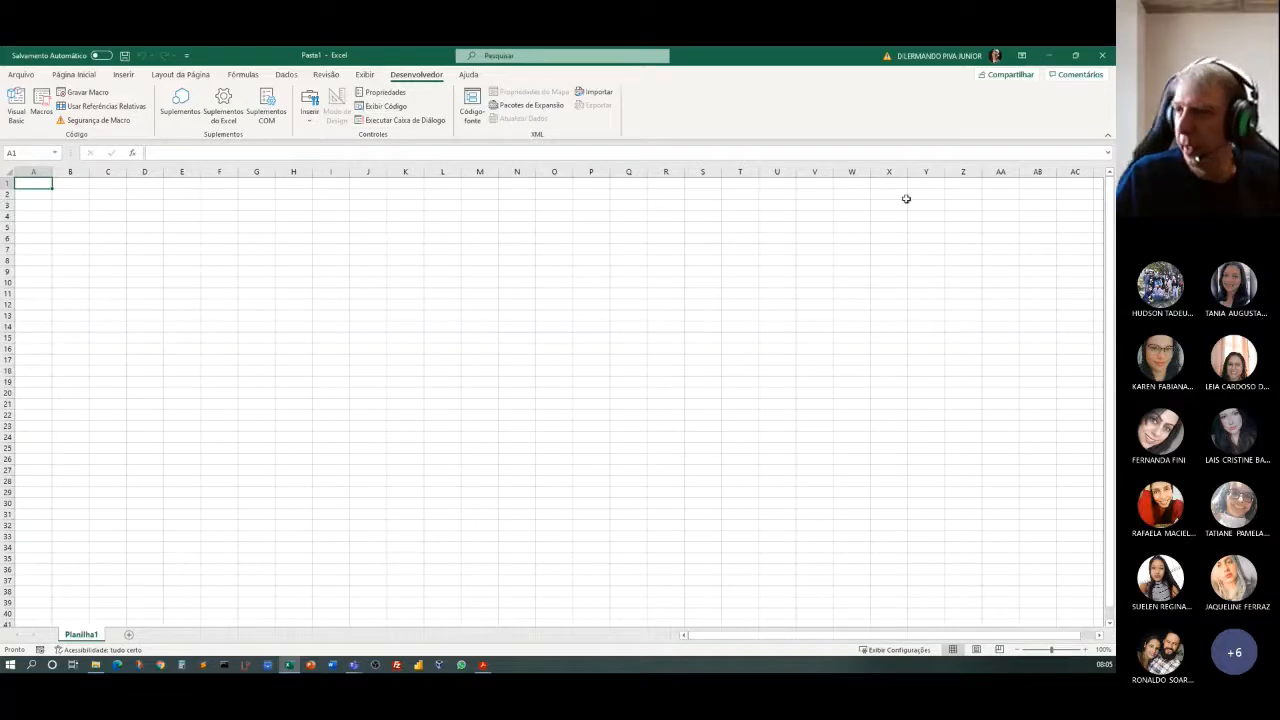
{"action": "left_click", "coordinate": [1104, 57]}
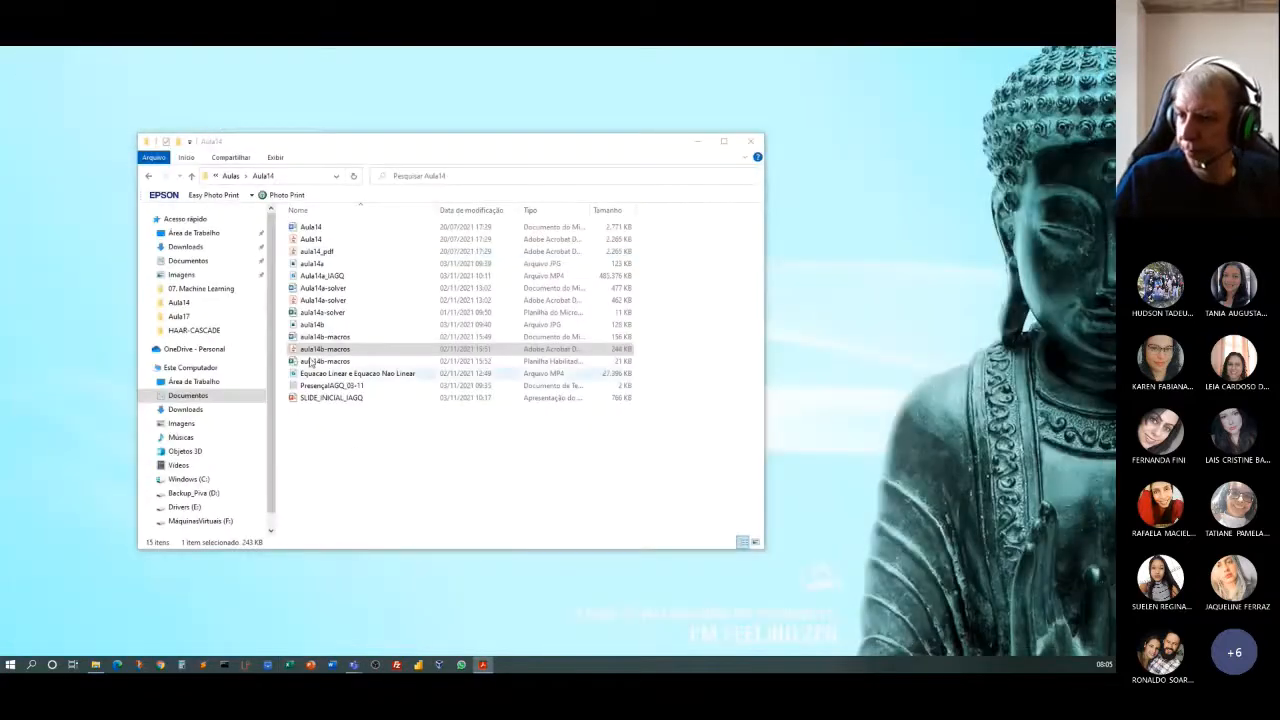
{"action": "double_click", "coordinate": [325, 361]}
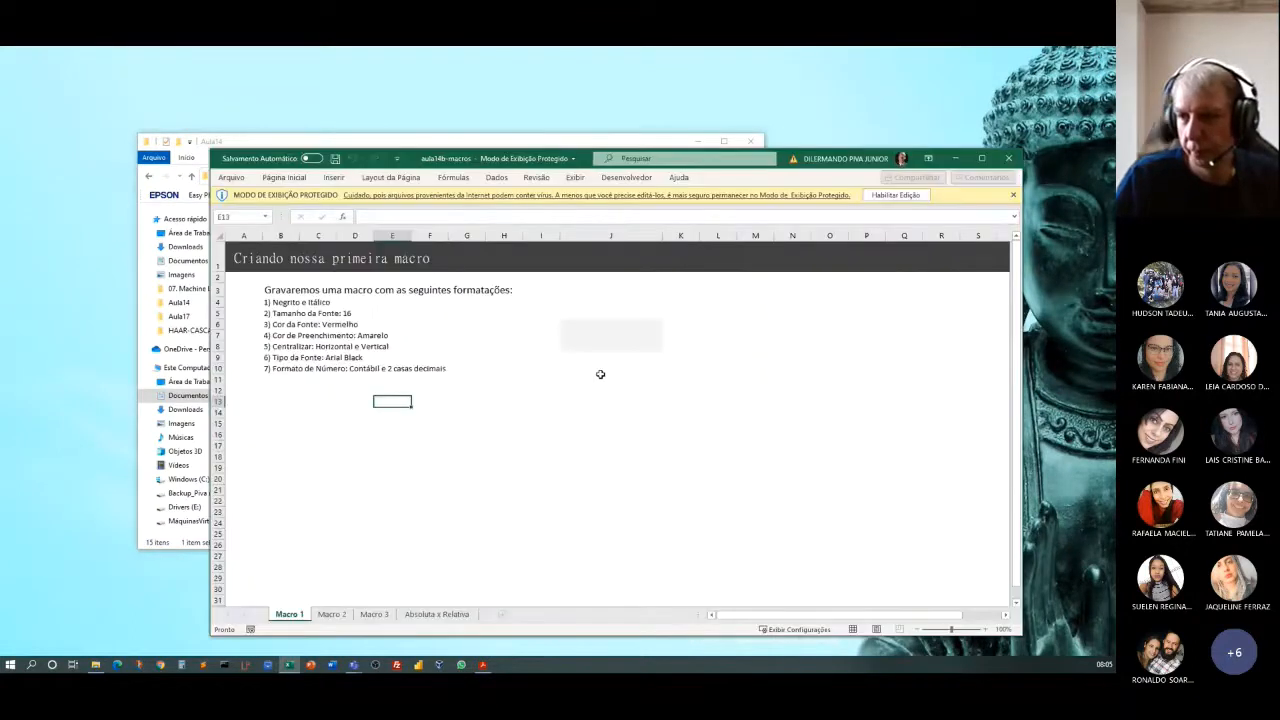
Maximize the aula14b-macros window and zoom the Macro 1 sheet to 140%.
{"action": "left_click", "coordinate": [980, 158]}
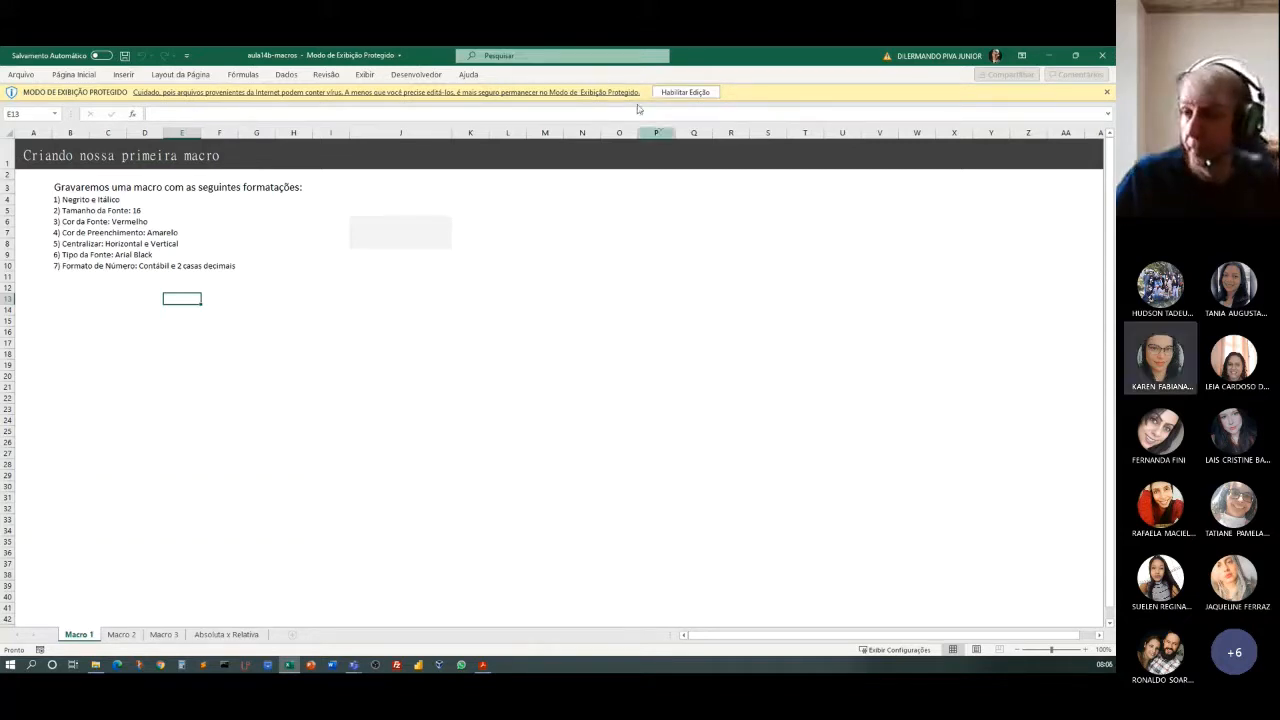
{"action": "left_click", "coordinate": [1085, 650]}
{"action": "left_click", "coordinate": [1085, 650]}
{"action": "left_click", "coordinate": [1085, 650]}
{"action": "left_click", "coordinate": [1085, 650]}
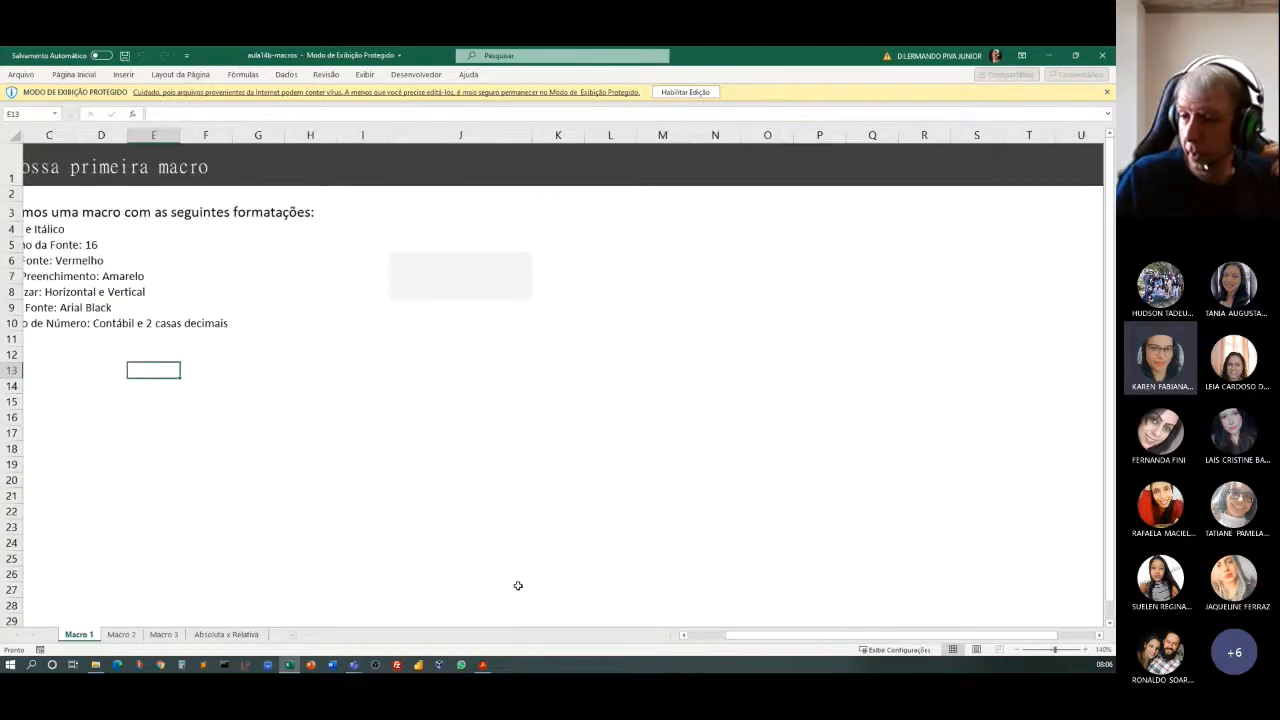
{"action": "left_click_drag", "start_coordinate": [857, 636], "coordinate": [743, 612]}
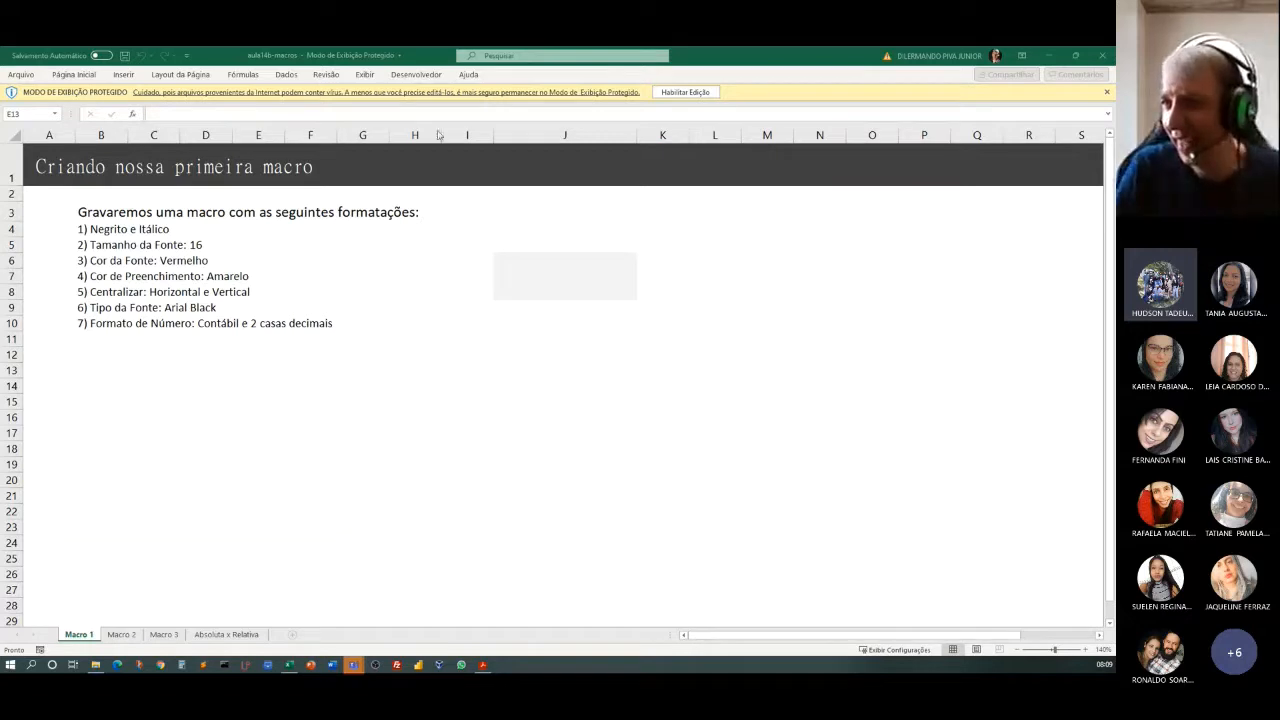
Enable editing of the protected workbook and enable its macro content.
{"action": "left_click", "coordinate": [674, 93]}
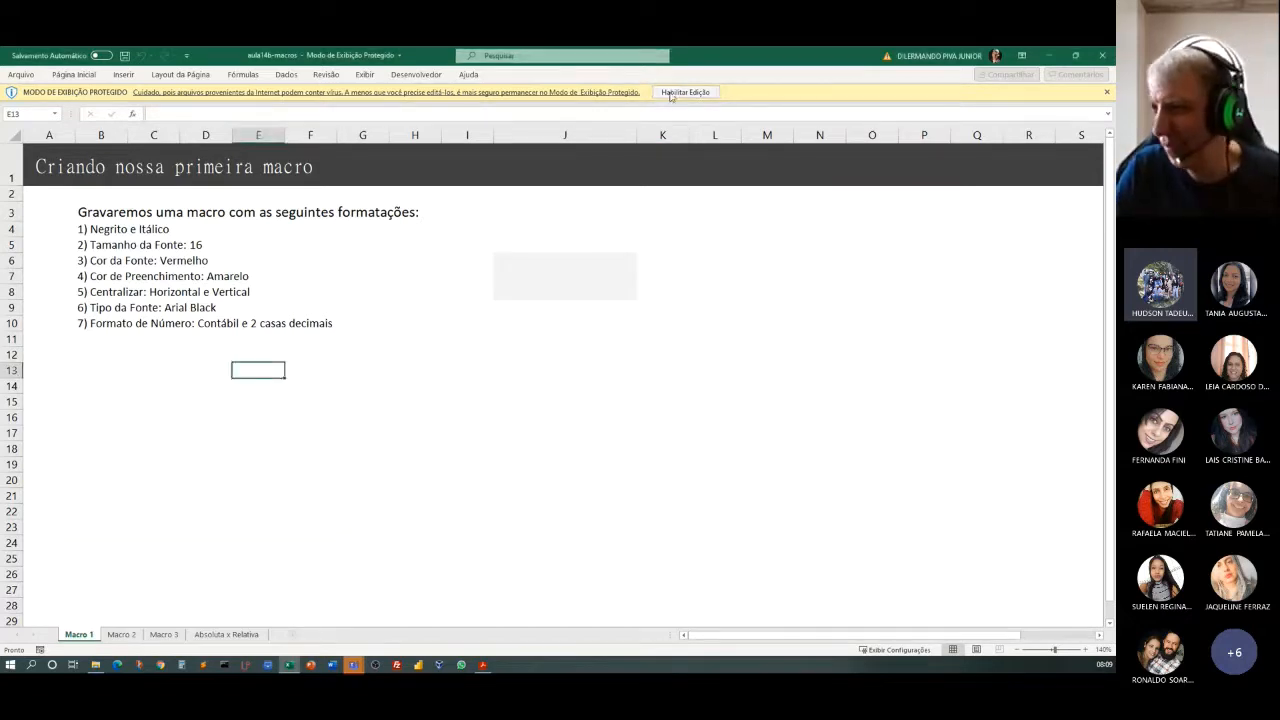
{"action": "left_click", "coordinate": [675, 93]}
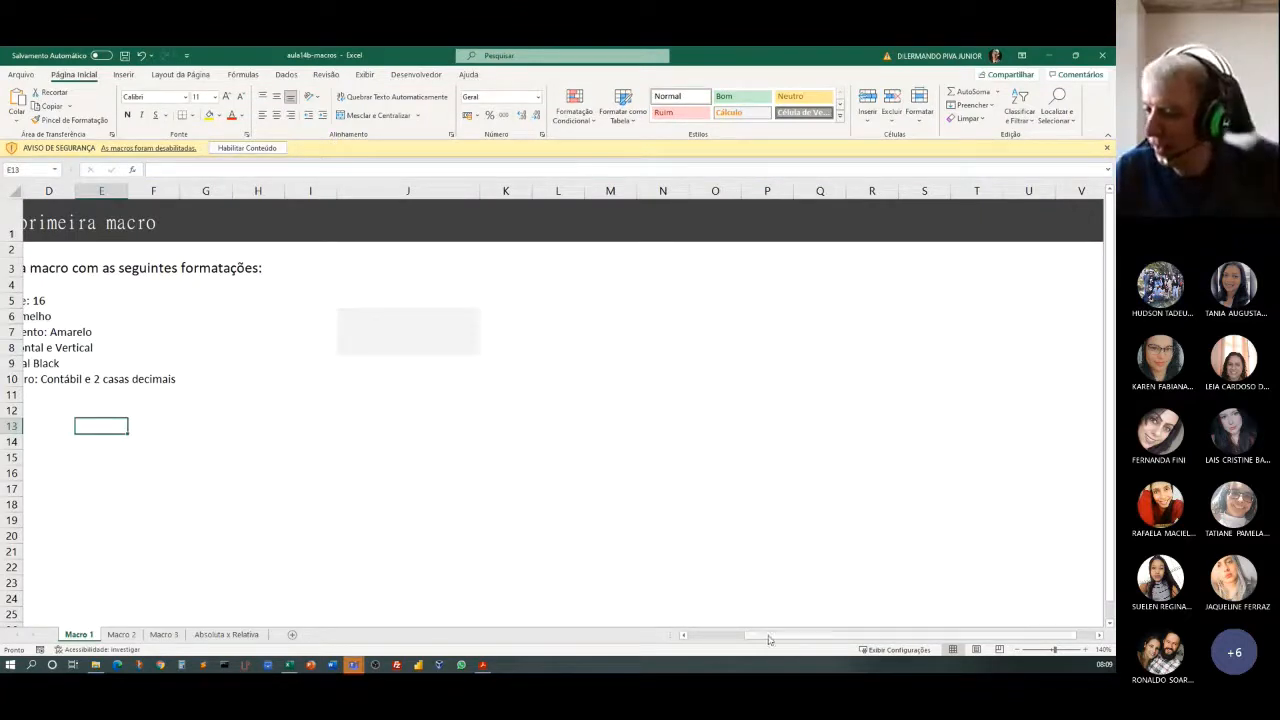
{"action": "scroll", "coordinate": [704, 640], "scroll_direction": "left", "scroll_amount": 3}
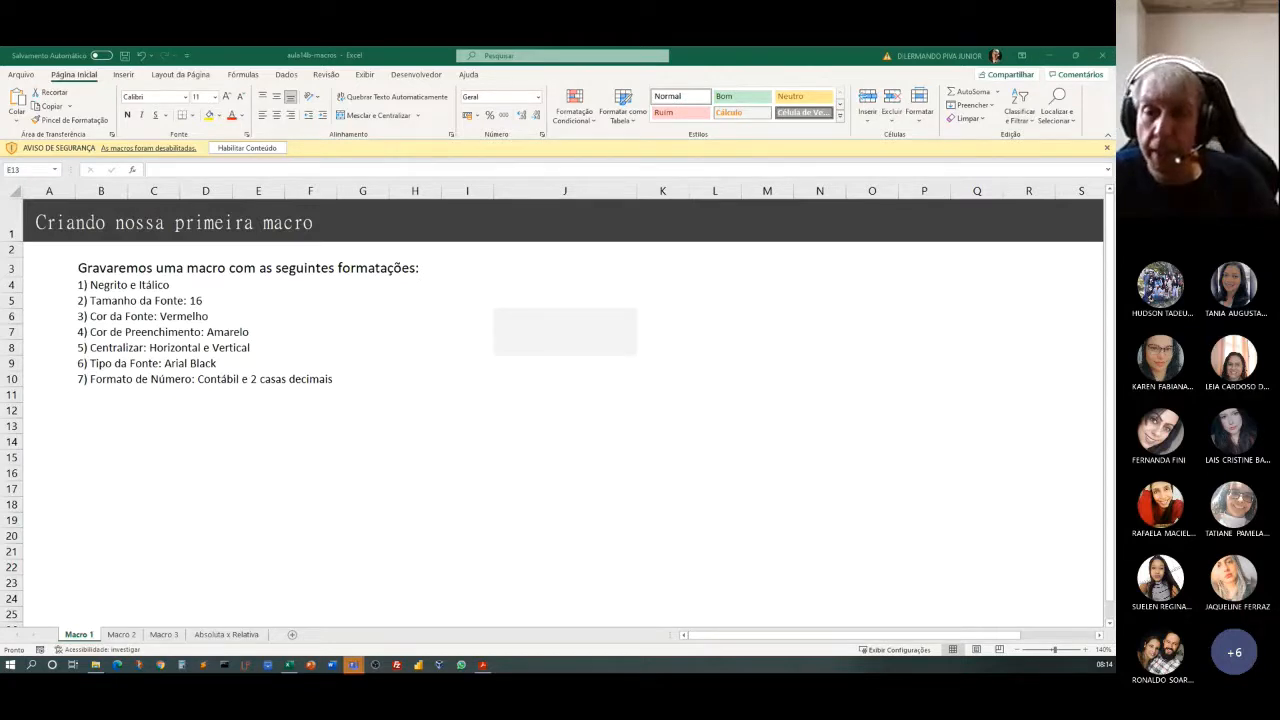
{"action": "left_click", "coordinate": [249, 149]}
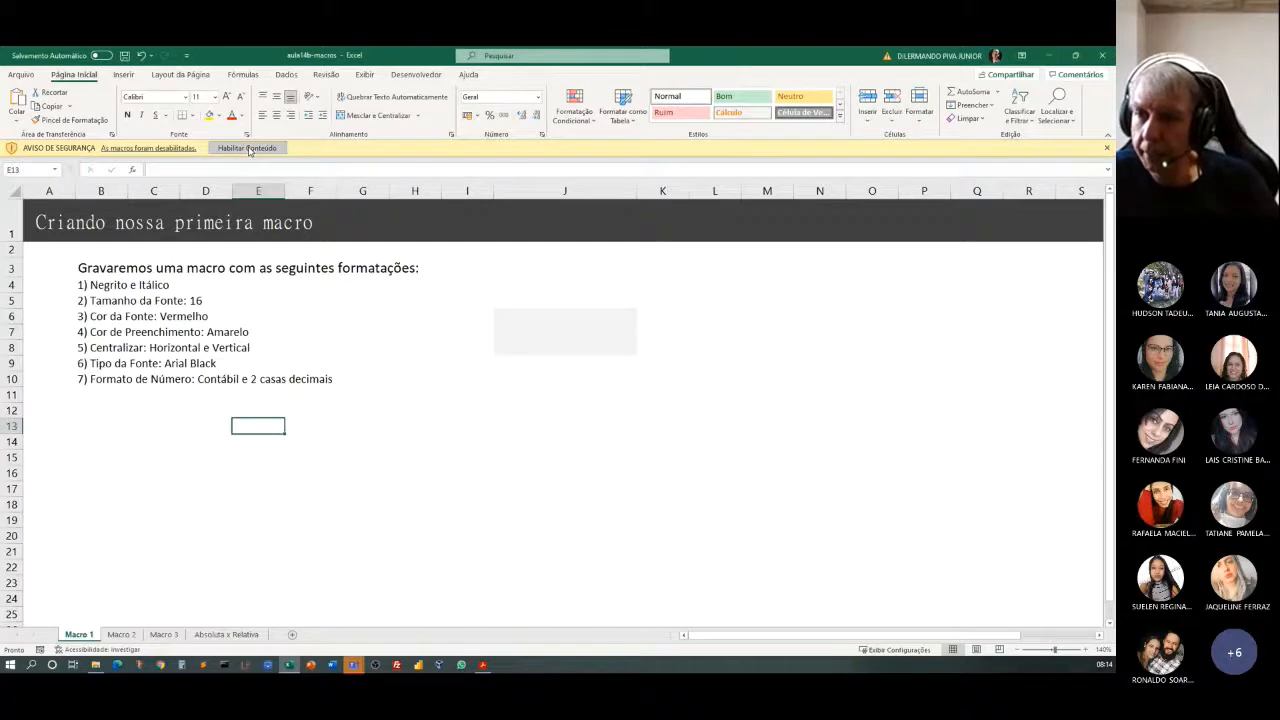
{"action": "left_click", "coordinate": [326, 505]}
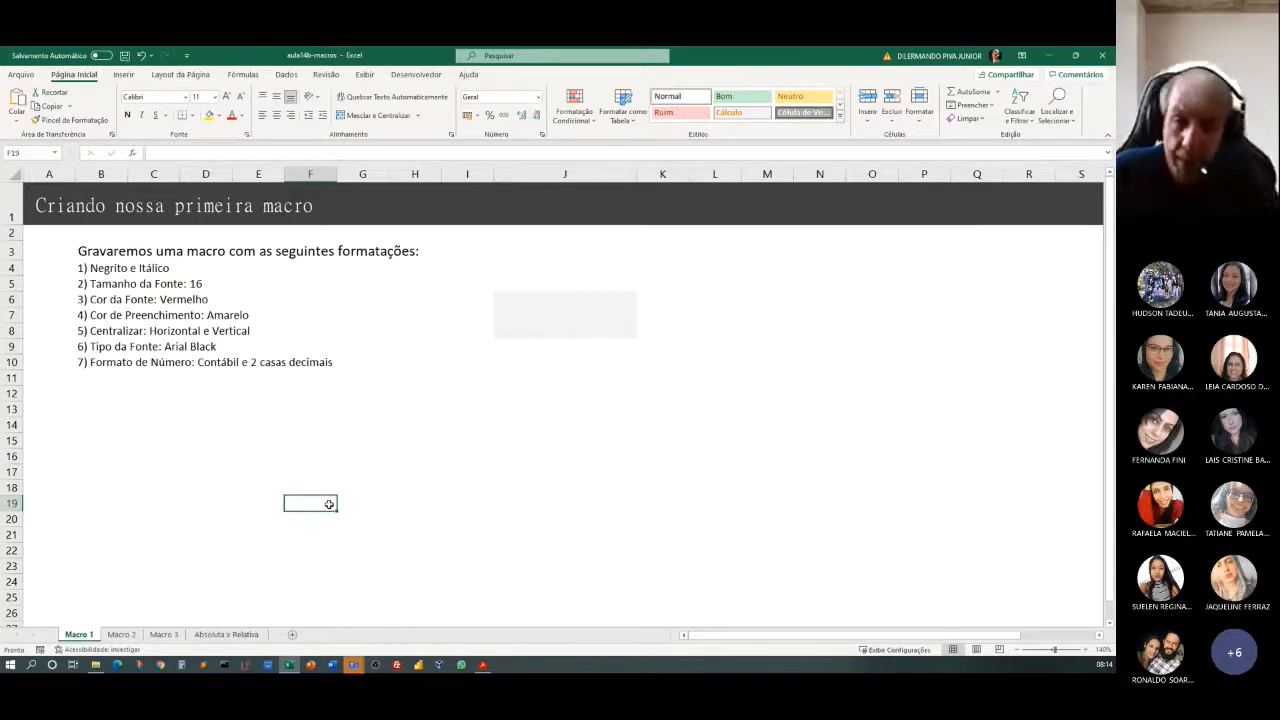
Enter 1000 in the shaded merged cell J6 and select that cell again.
{"action": "left_click", "coordinate": [549, 330]}
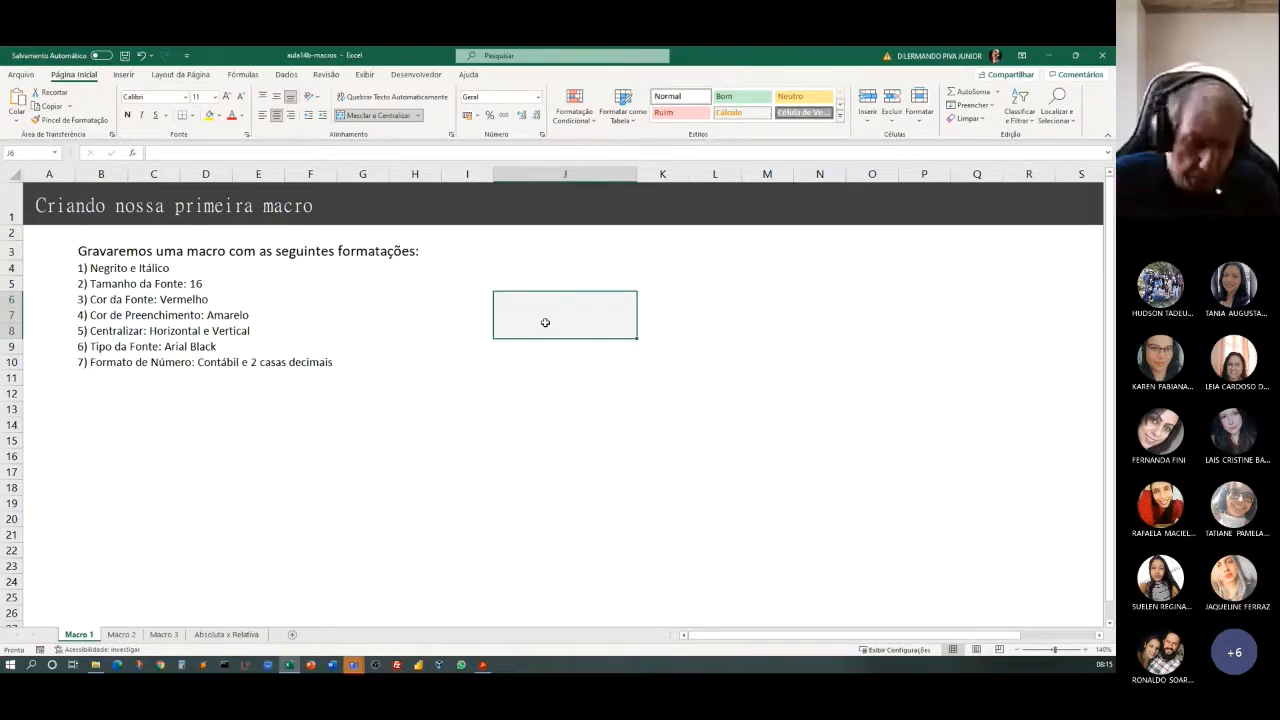
{"action": "type", "text": "1000"}
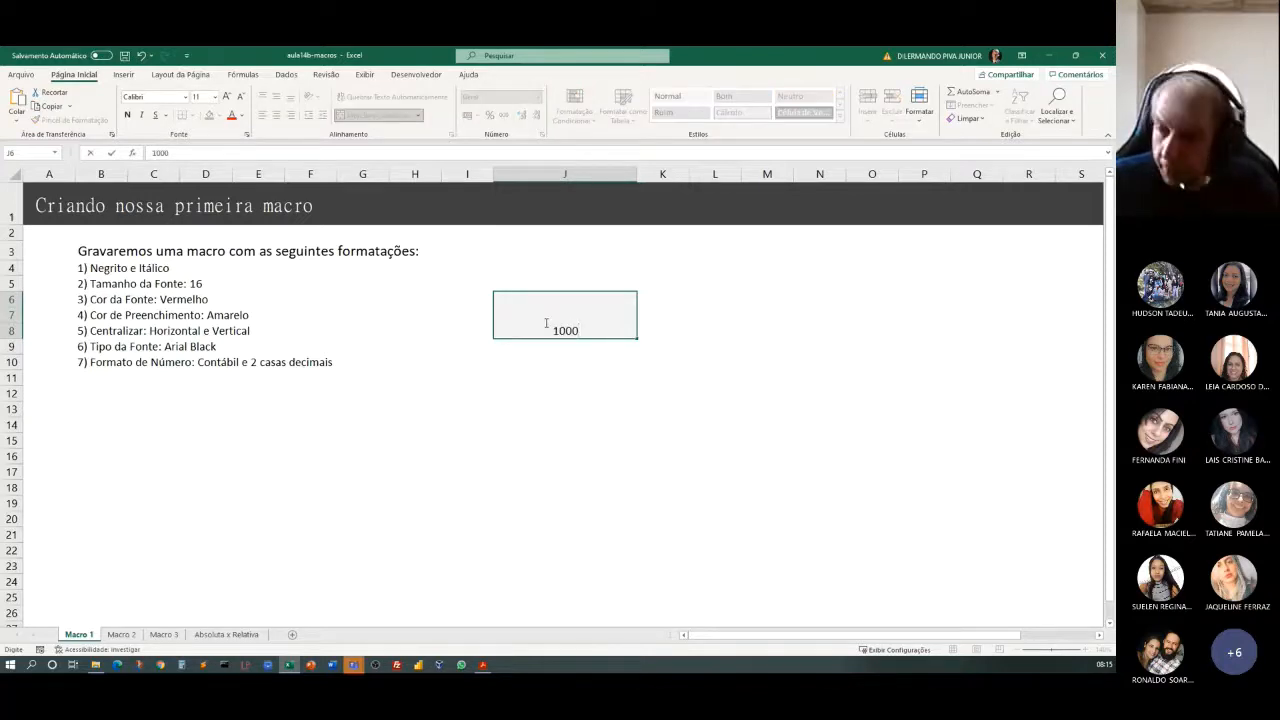
{"action": "key", "text": "Return"}
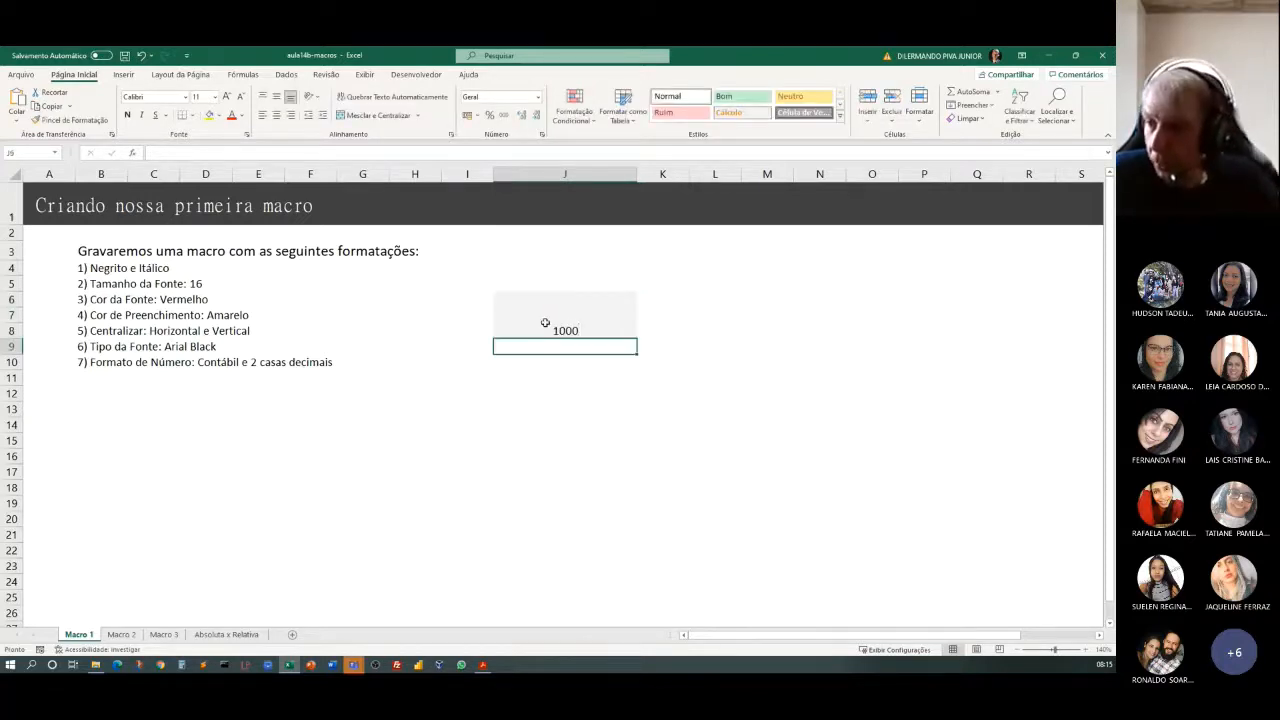
{"action": "left_click", "coordinate": [545, 322]}
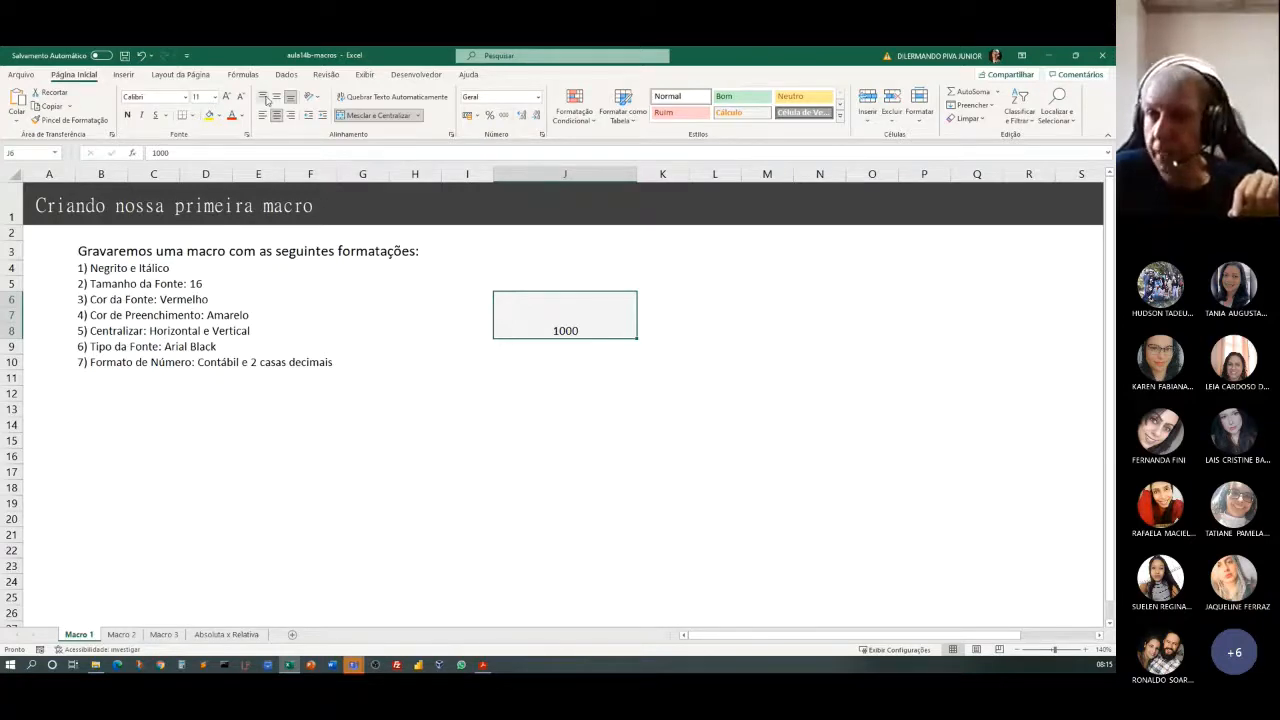
{"action": "left_click", "coordinate": [407, 76]}
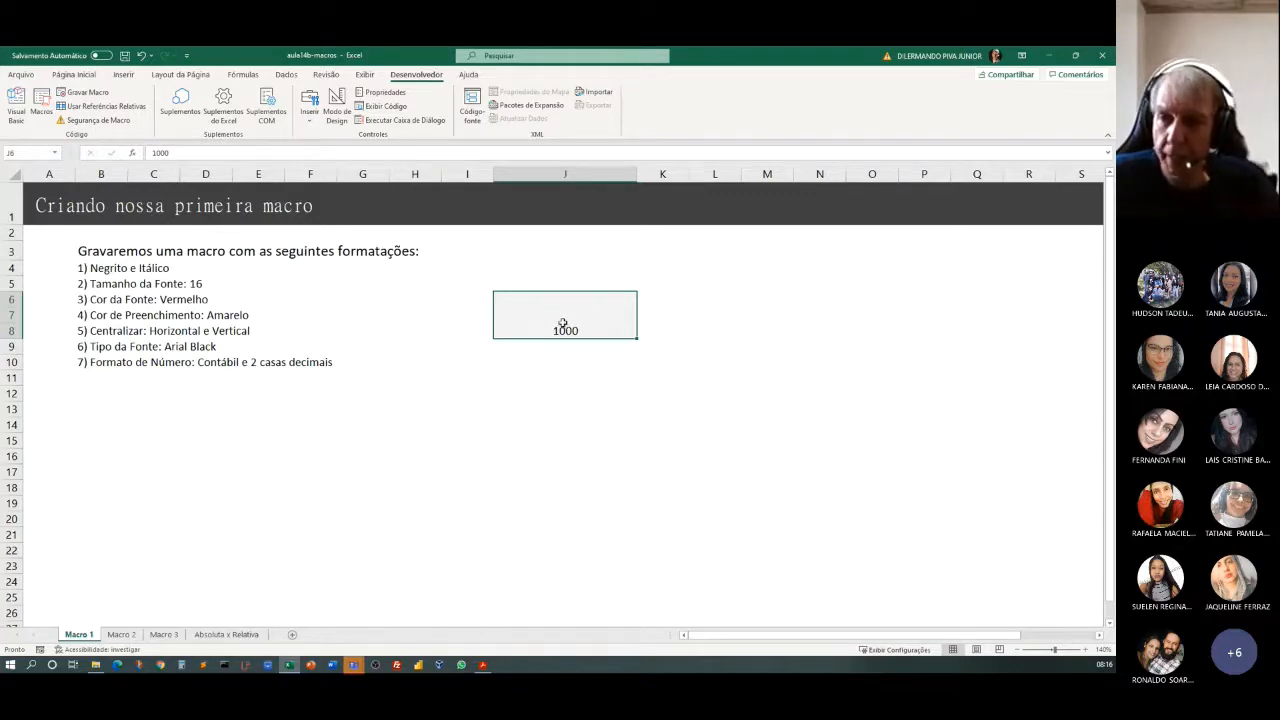
{"action": "left_click", "coordinate": [80, 92]}
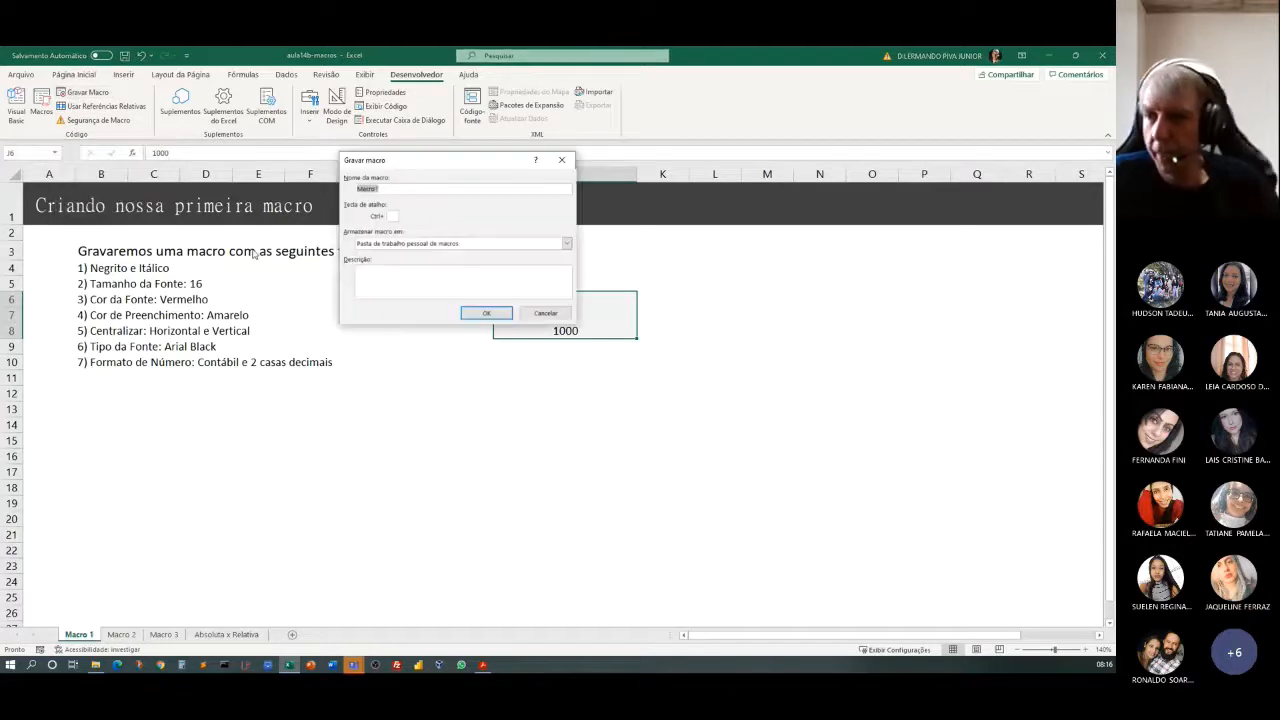
{"action": "left_click_drag", "start_coordinate": [400, 161], "coordinate": [449, 388]}
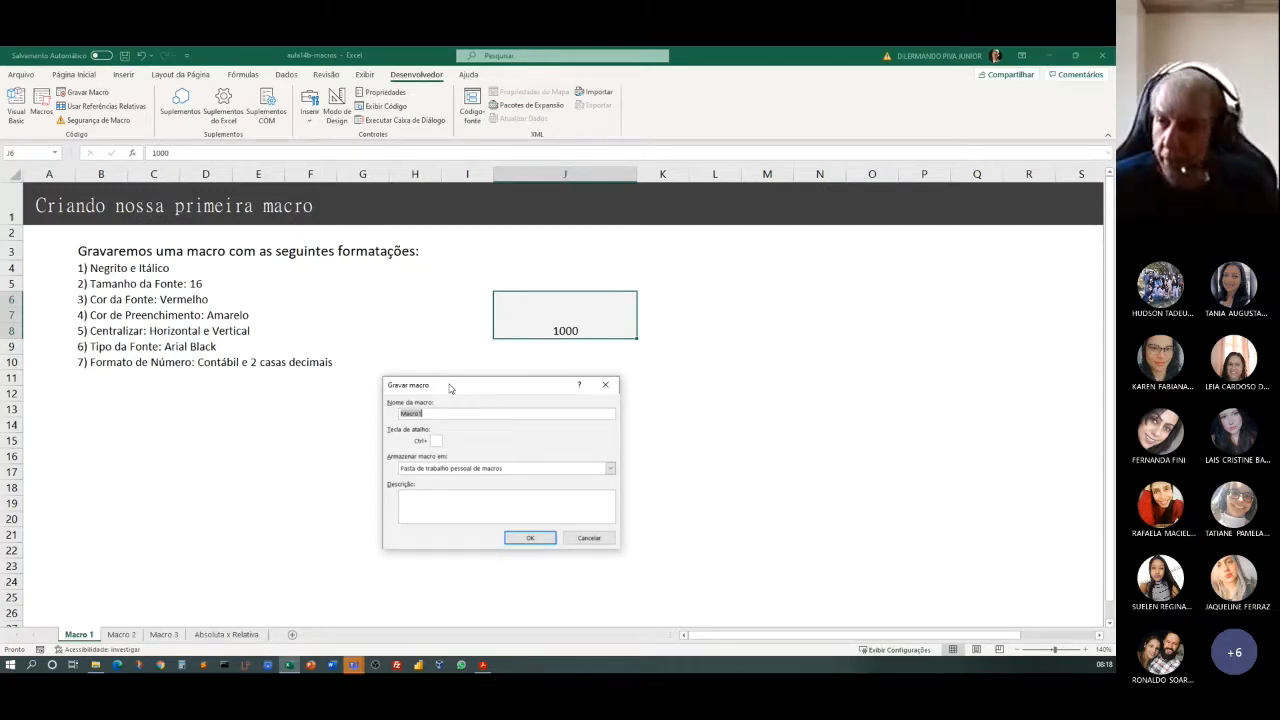
{"action": "type", "text": "For"}
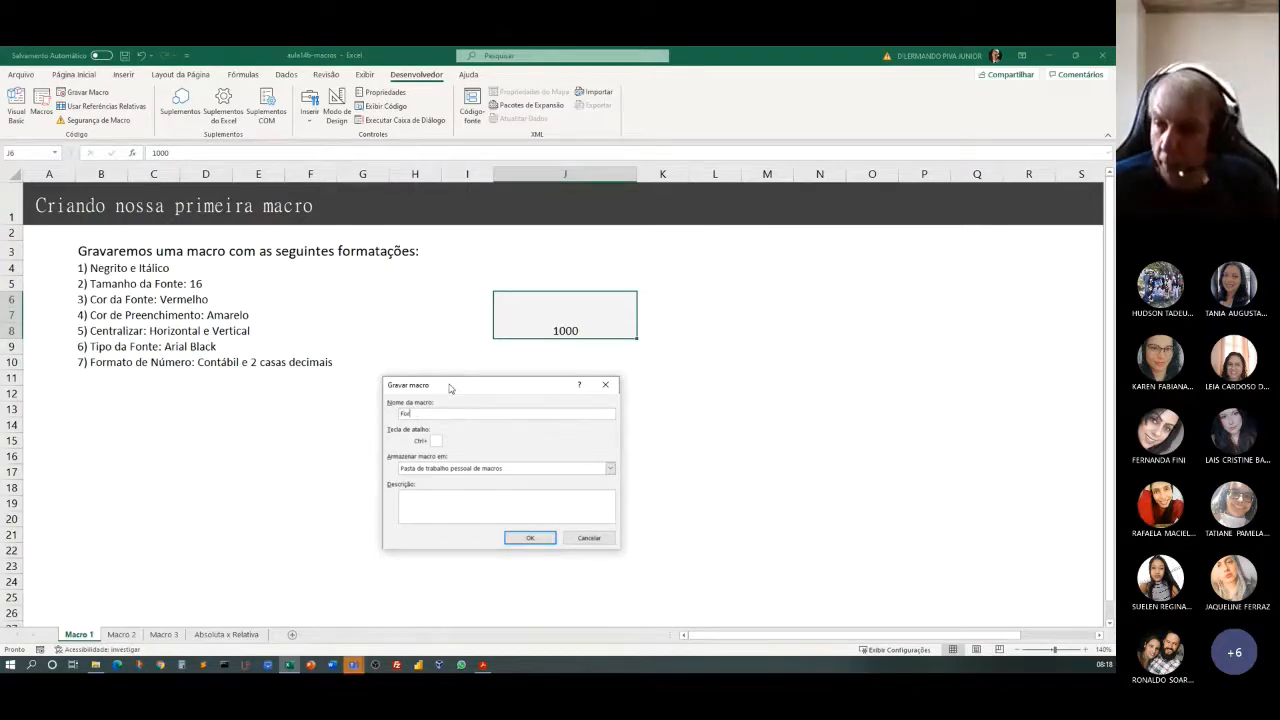
{"action": "type", "text": "matacao"}
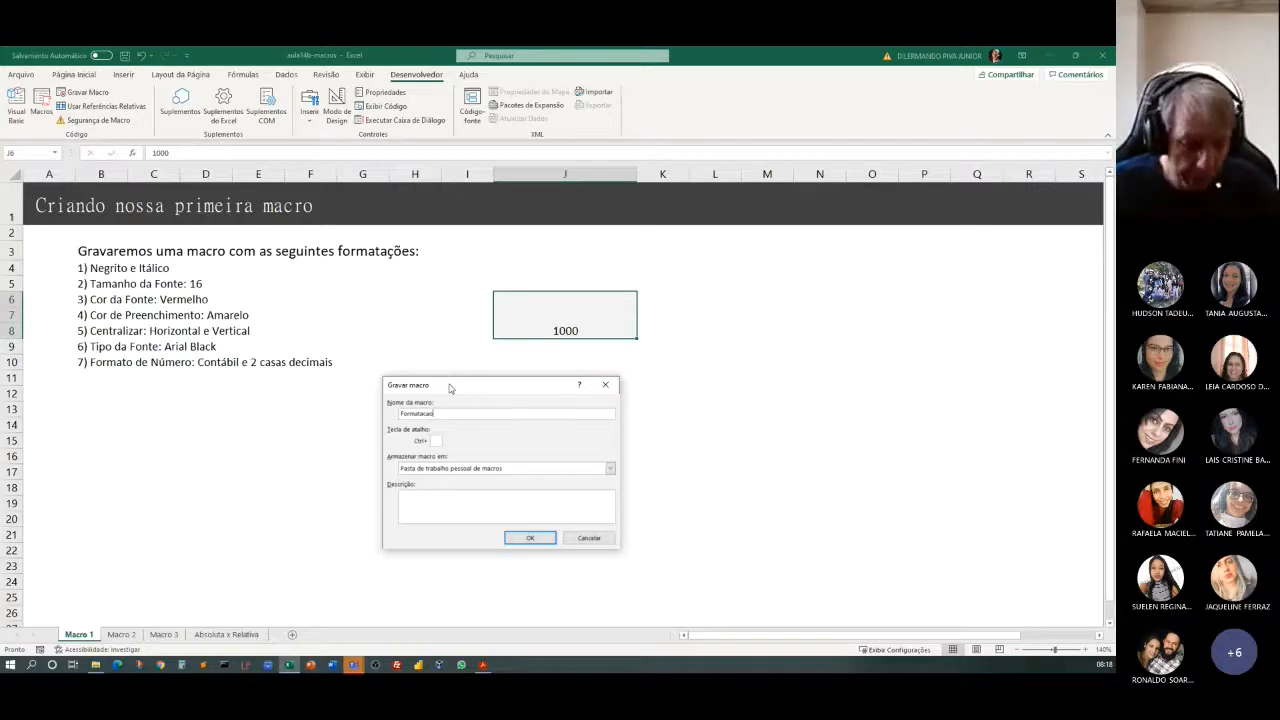
{"action": "type", "text": "1"}
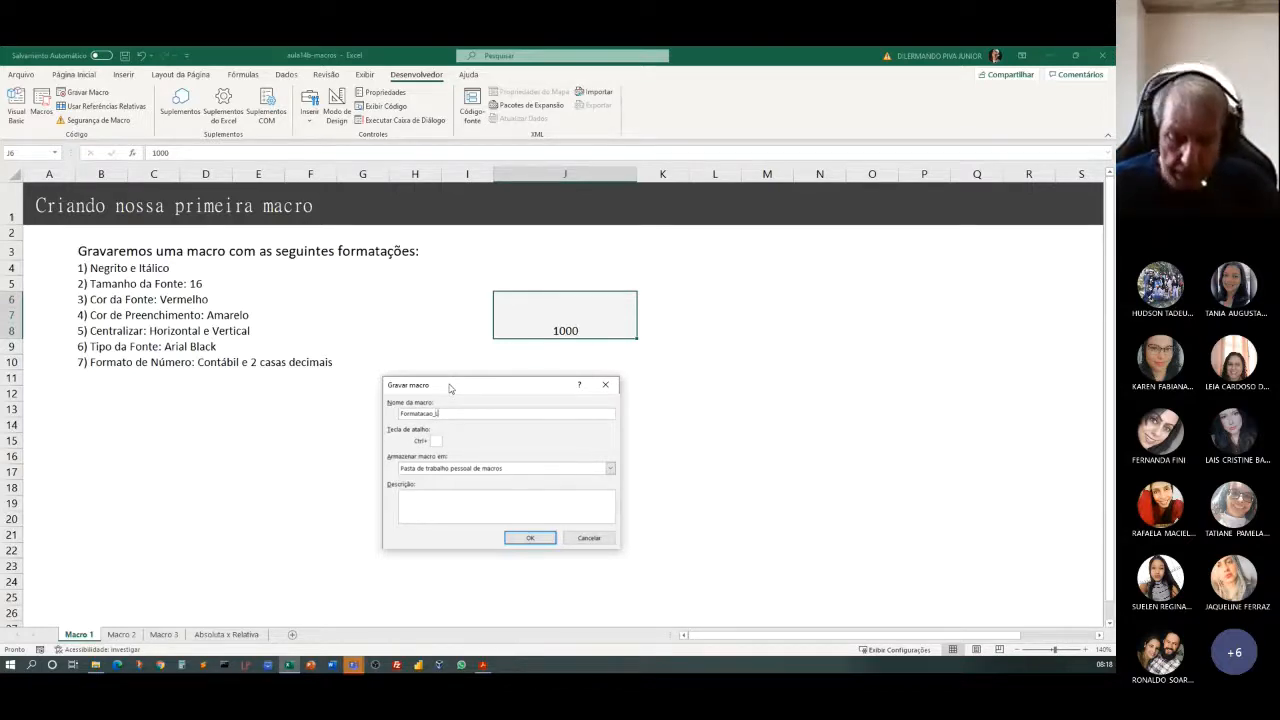
{"action": "type", "text": "egal"}
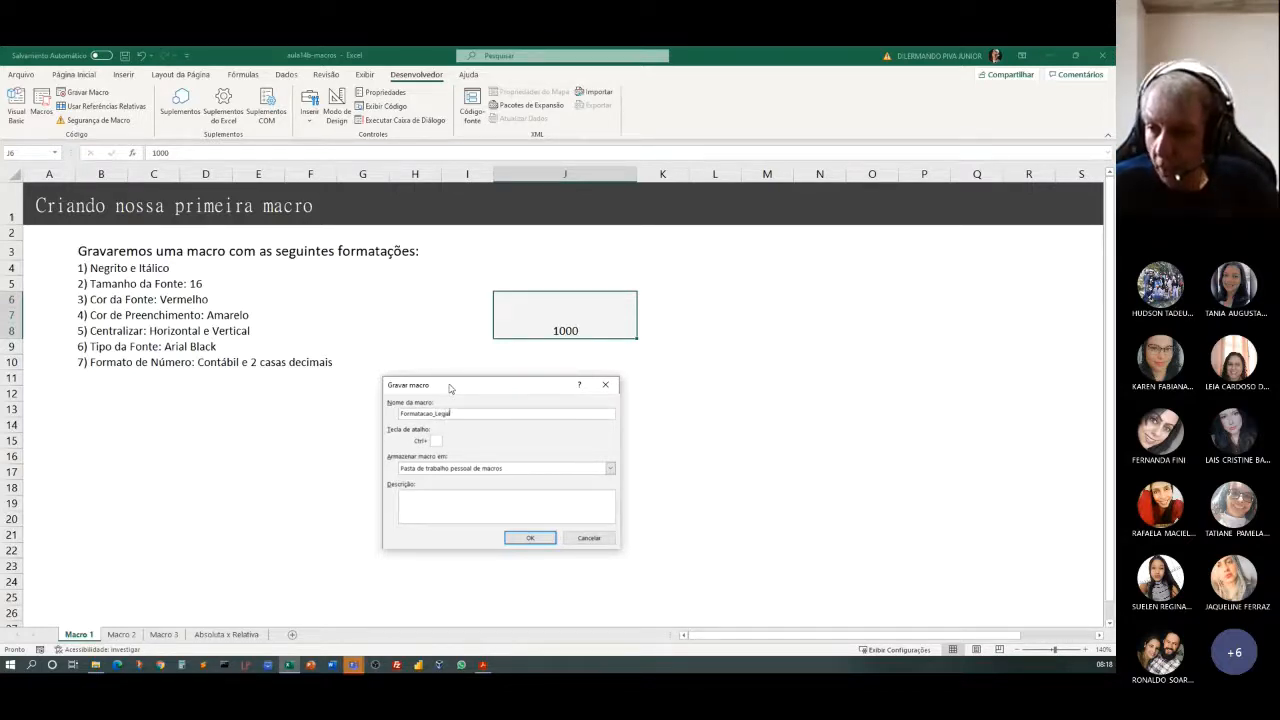
{"action": "key", "text": "BackSpace"}
{"action": "key", "text": "BackSpace"}
{"action": "key", "text": "BackSpace"}
{"action": "key", "text": "BackSpace"}
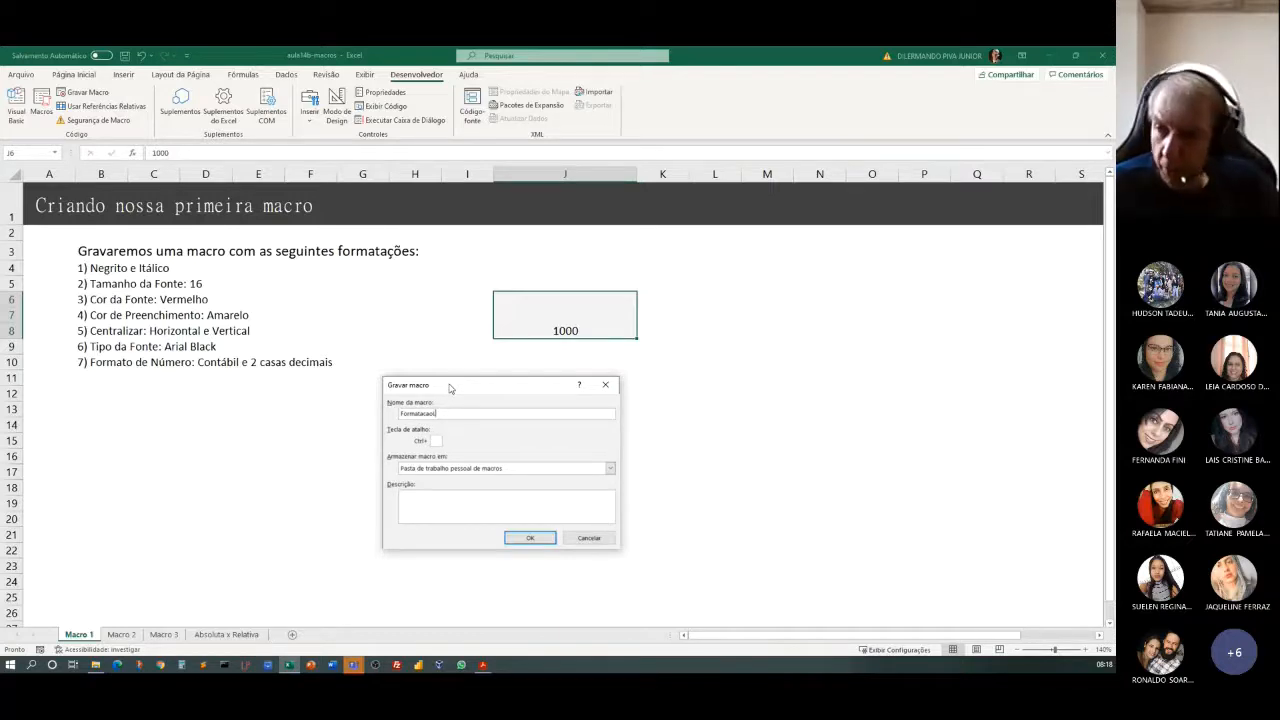
{"action": "type", "text": "Legal"}
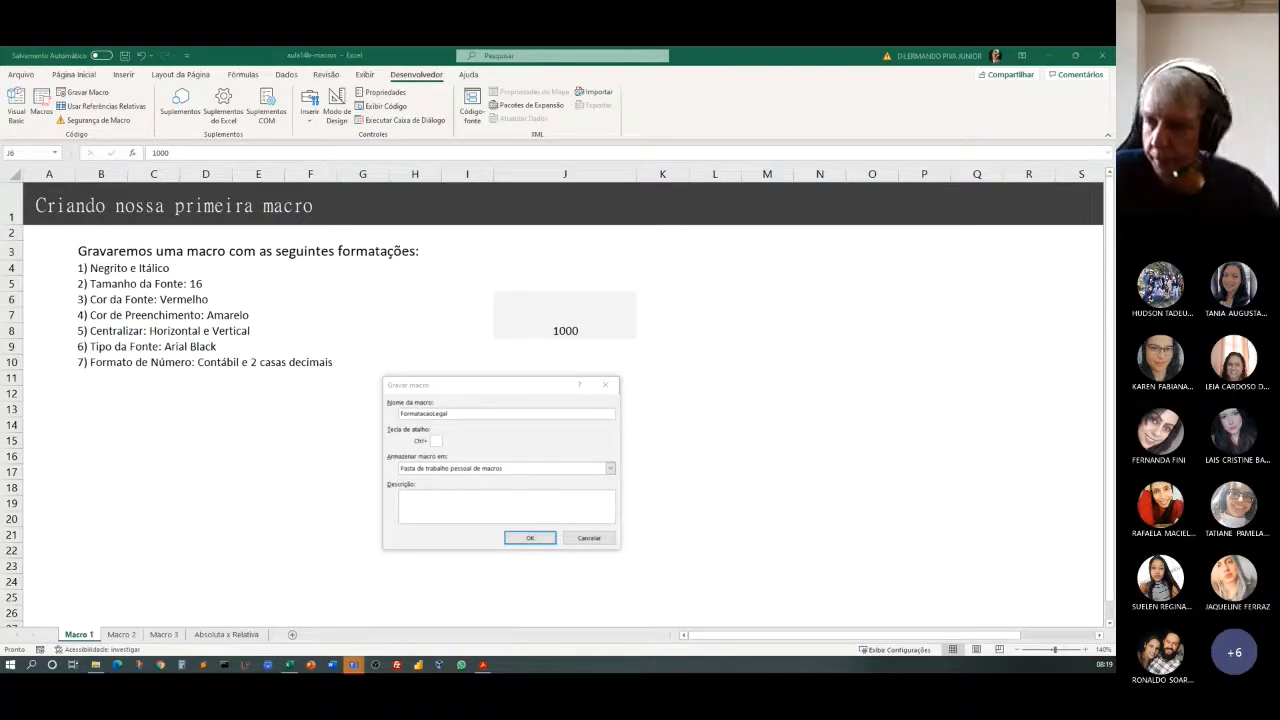
{"action": "left_click", "coordinate": [590, 537]}
Check the Desenvolvedor main tab in the ribbon customization options and close the Excel options.
{"action": "left_click", "coordinate": [17, 75]}
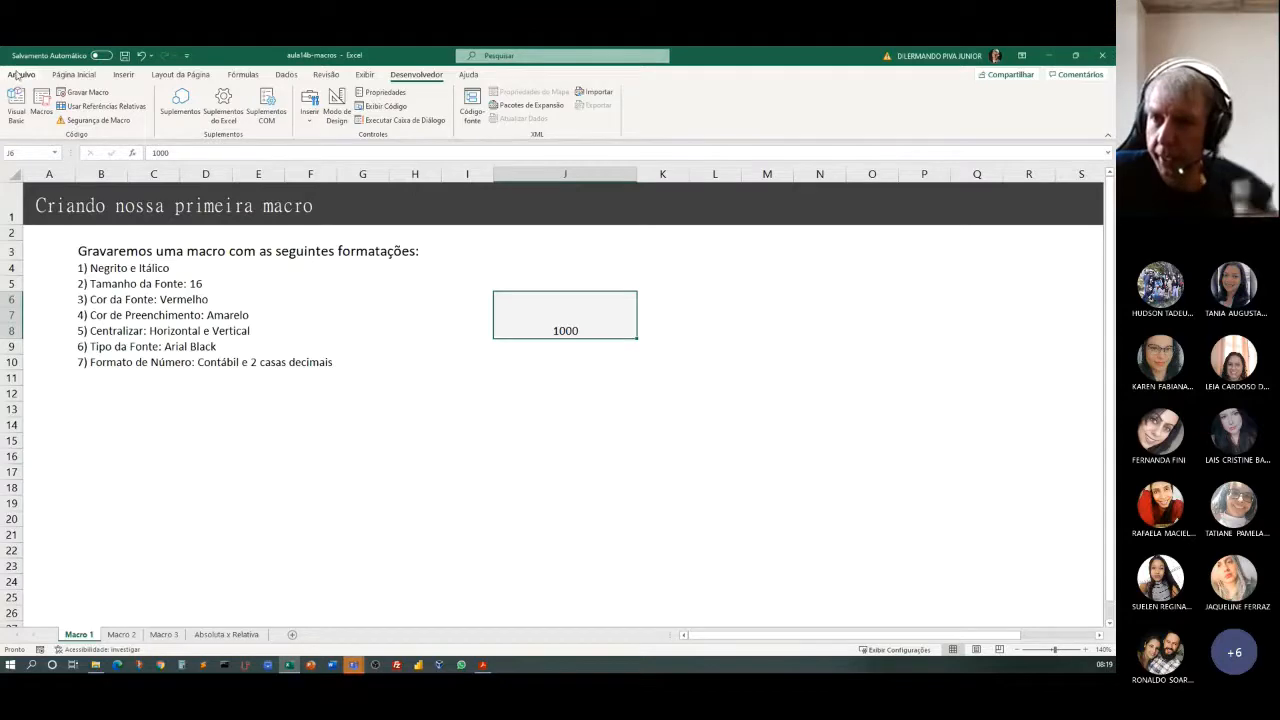
{"action": "left_click", "coordinate": [33, 635]}
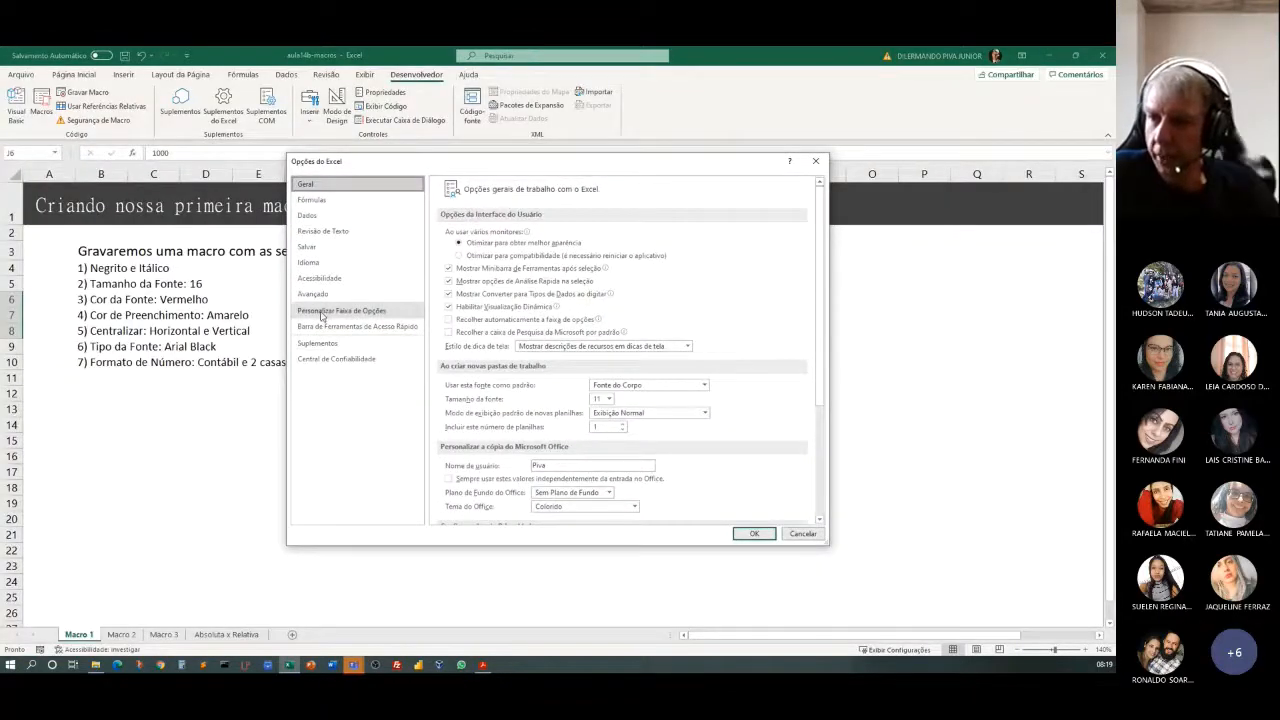
{"action": "left_click", "coordinate": [322, 313]}
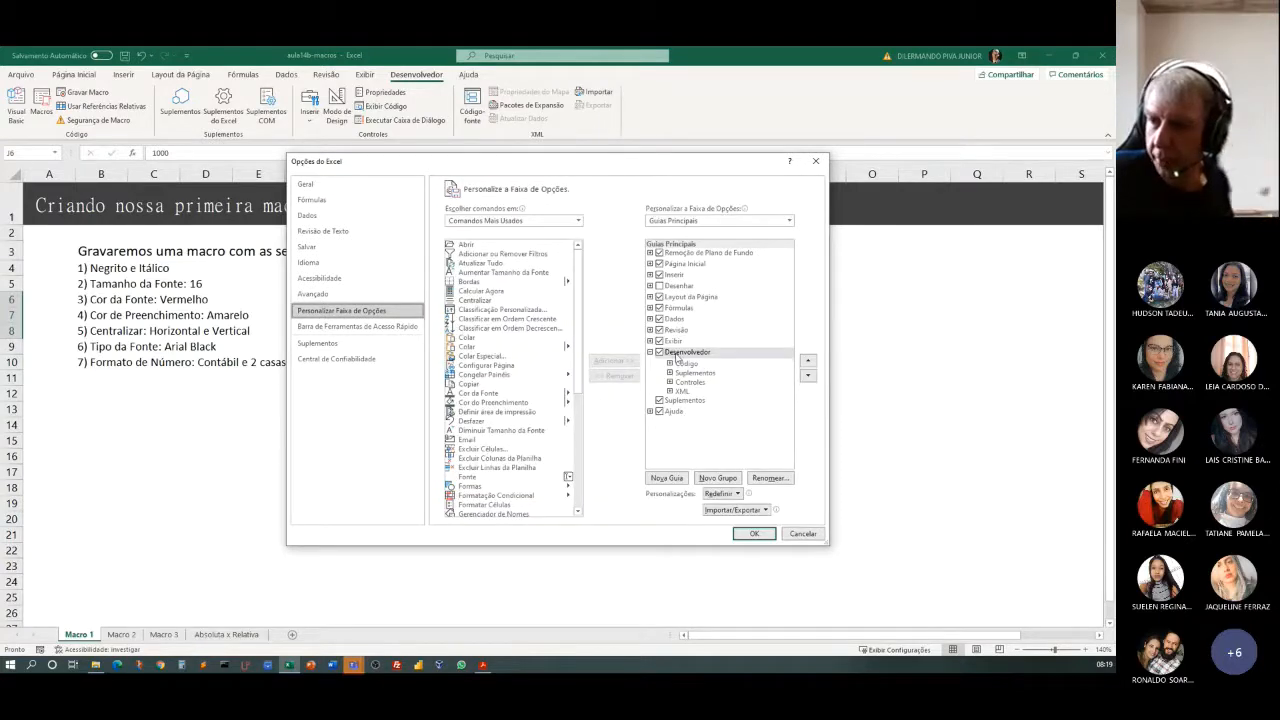
{"action": "left_click", "coordinate": [750, 534]}
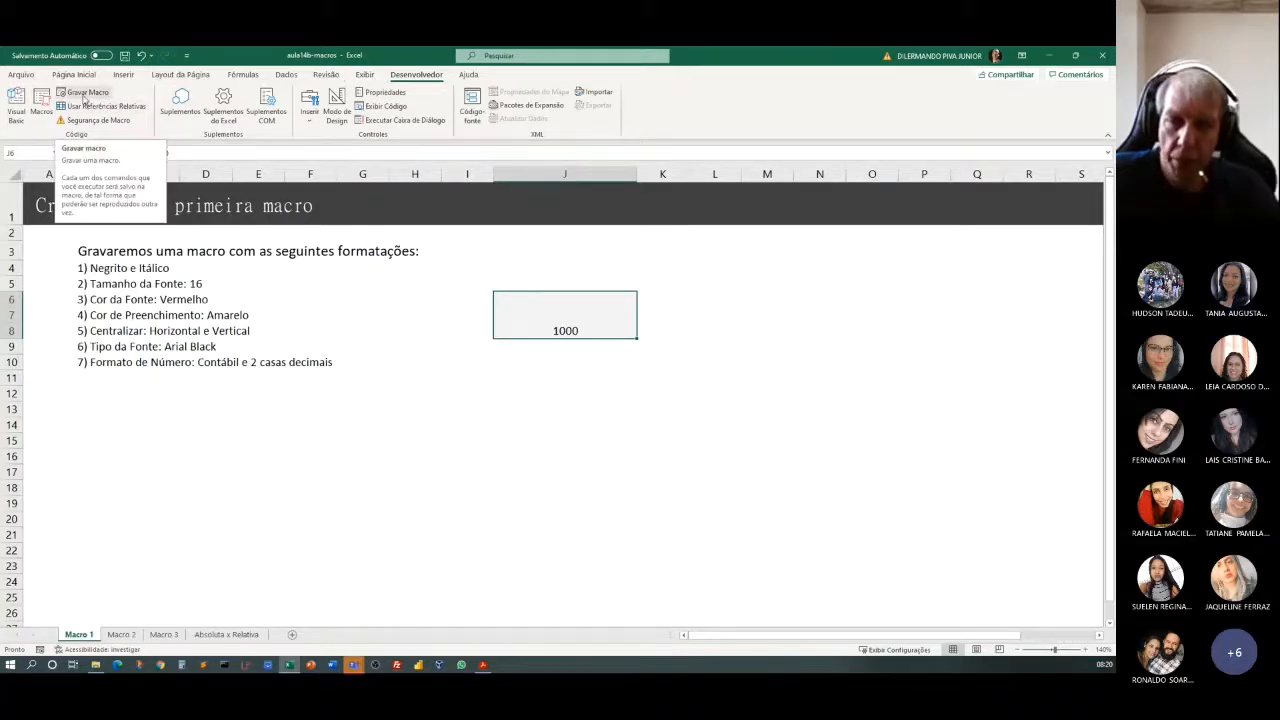
Set up a new macro recording with merged cell J6 selected and name the macro FormatacaoLegal.
{"action": "left_click", "coordinate": [434, 488]}
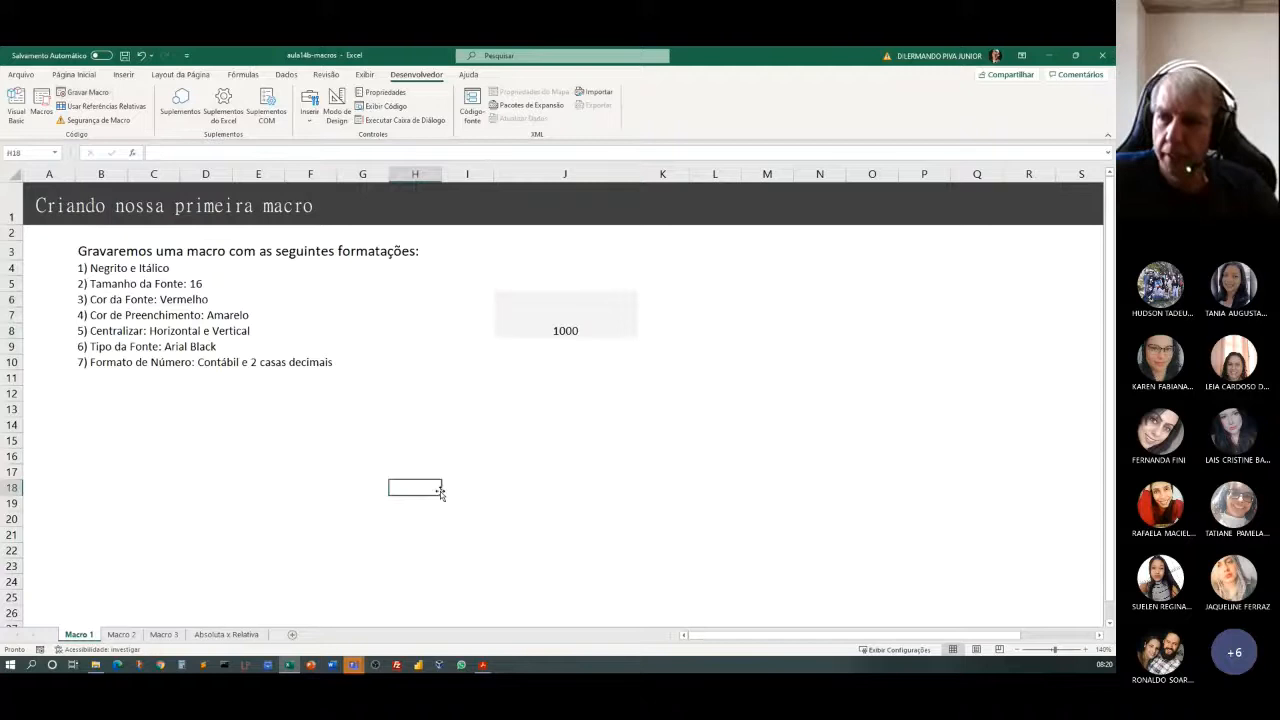
{"action": "left_click", "coordinate": [565, 330]}
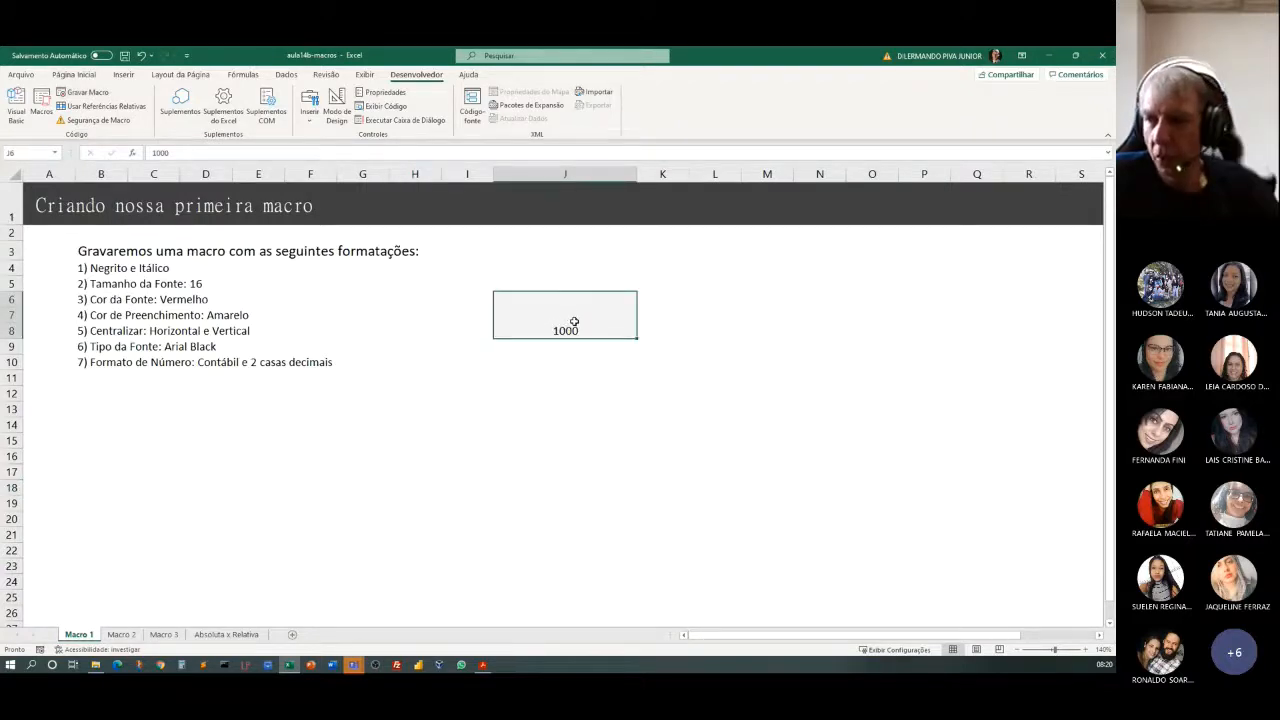
{"action": "left_click", "coordinate": [83, 94]}
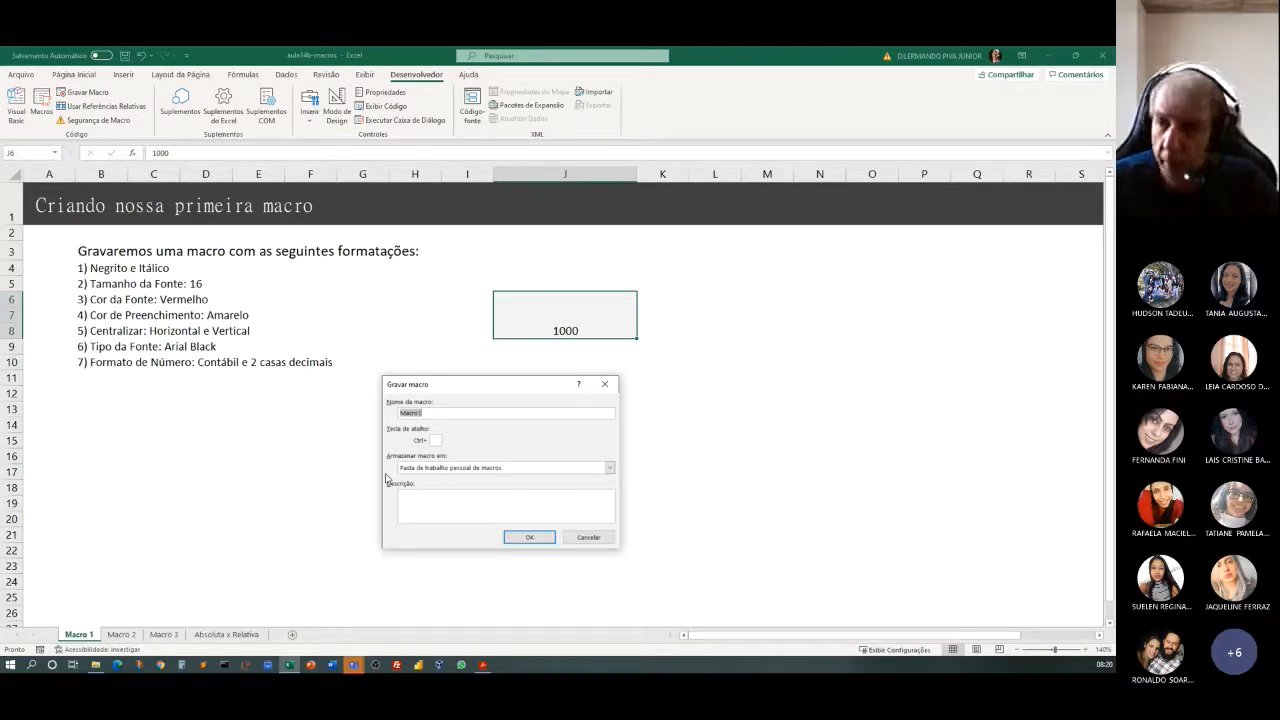
{"action": "key", "text": "BackSpace"}
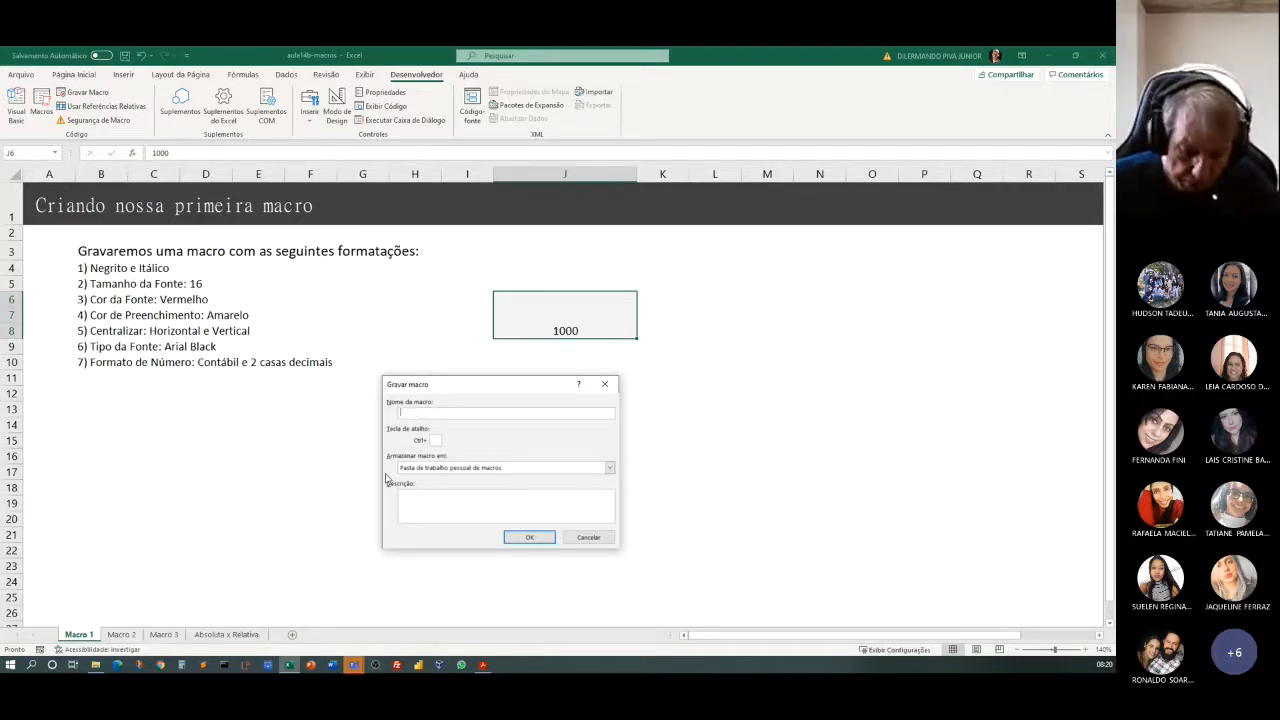
{"action": "type", "text": "Fo"}
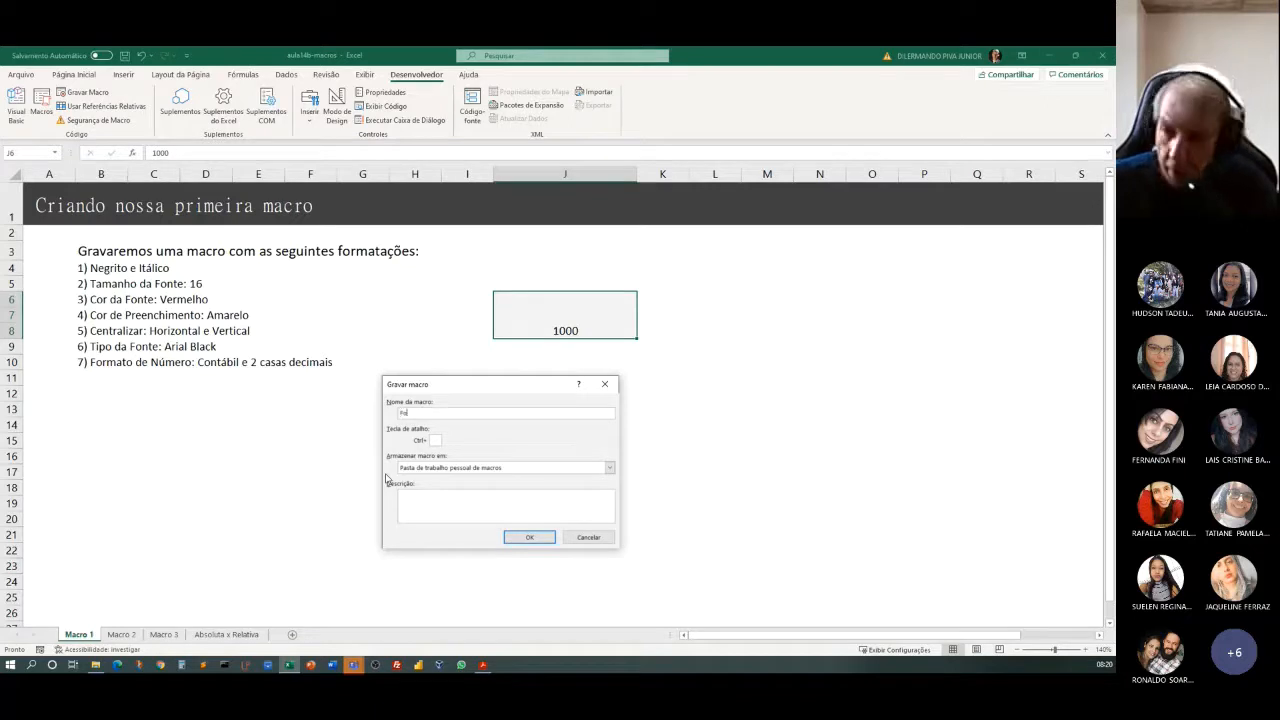
{"action": "type", "text": "rmatacao"}
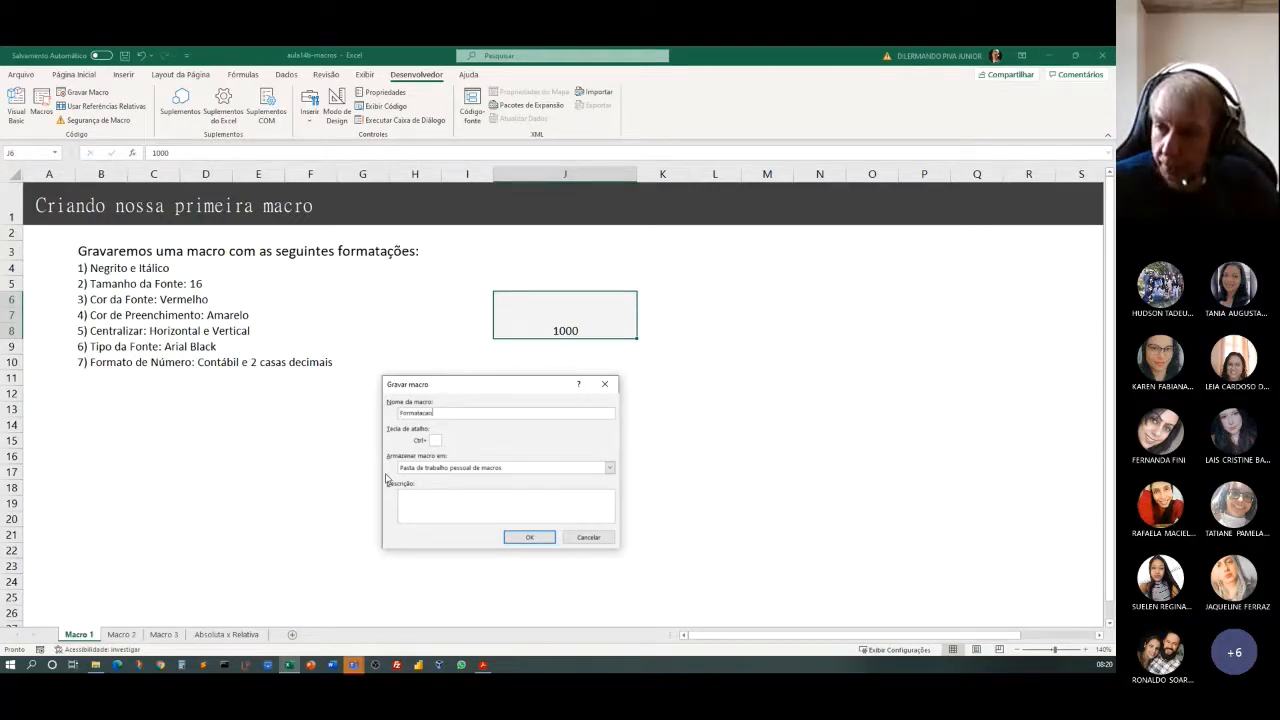
{"action": "type", "text": "Lega"}
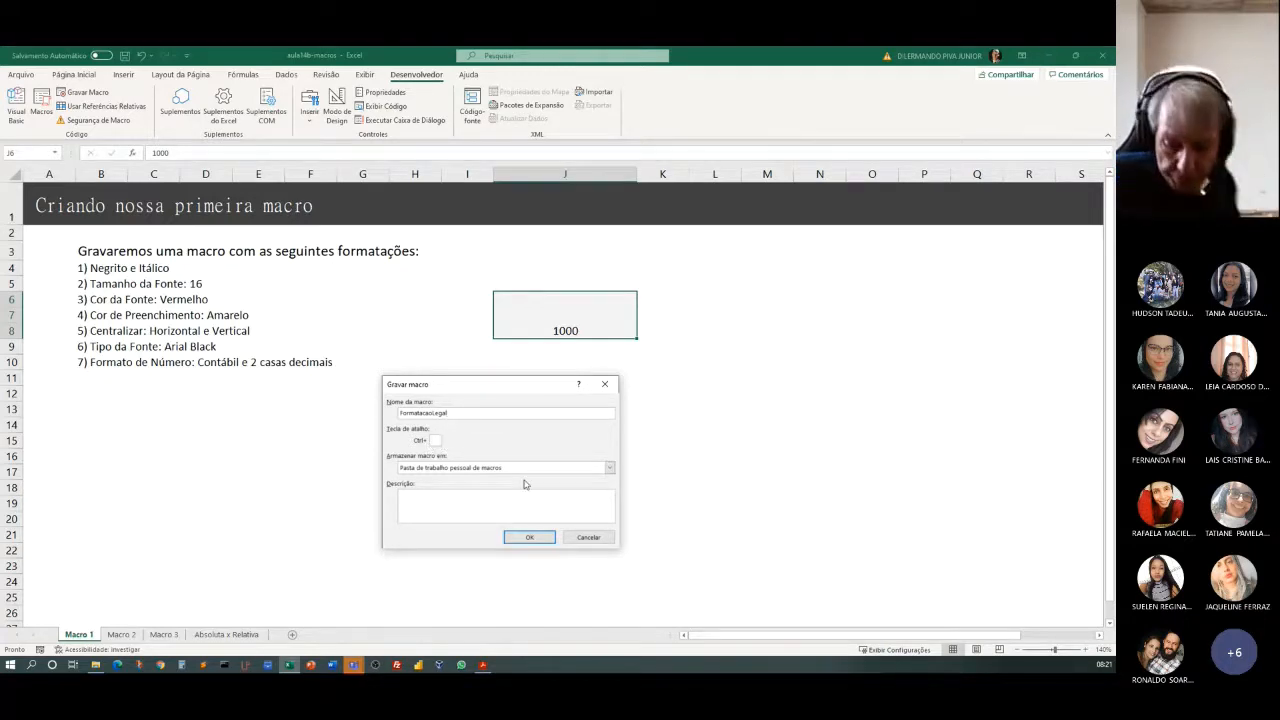
Assign the shortcut Ctrl+f to the new macro and store it in Esta pasta de trabalho.
{"action": "type", "text": "L"}
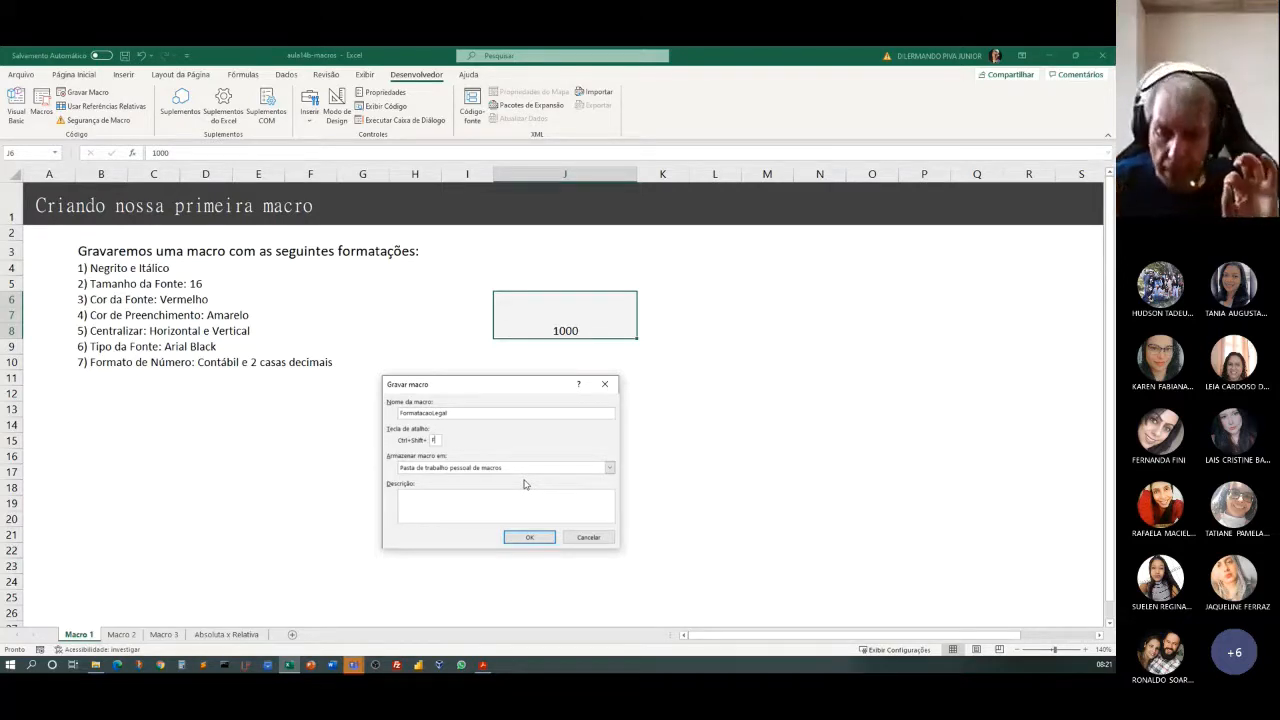
{"action": "key", "text": "BackSpace"}
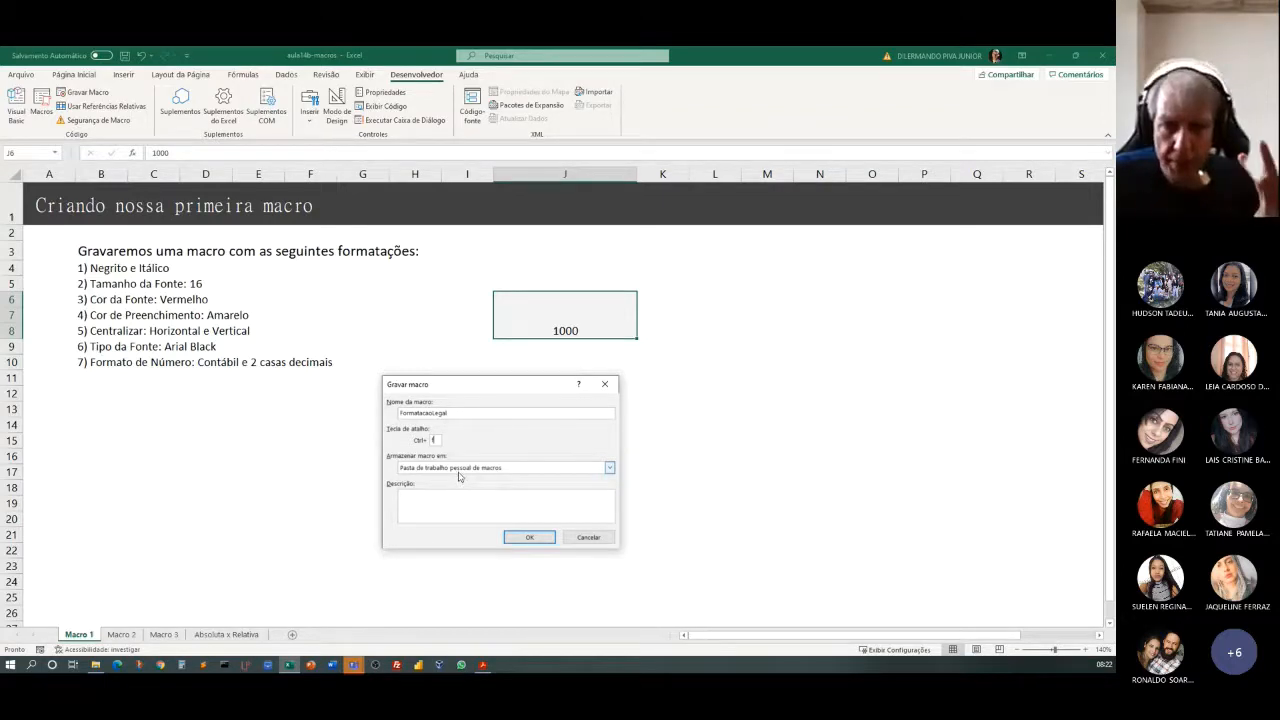
{"action": "left_click", "coordinate": [519, 469]}
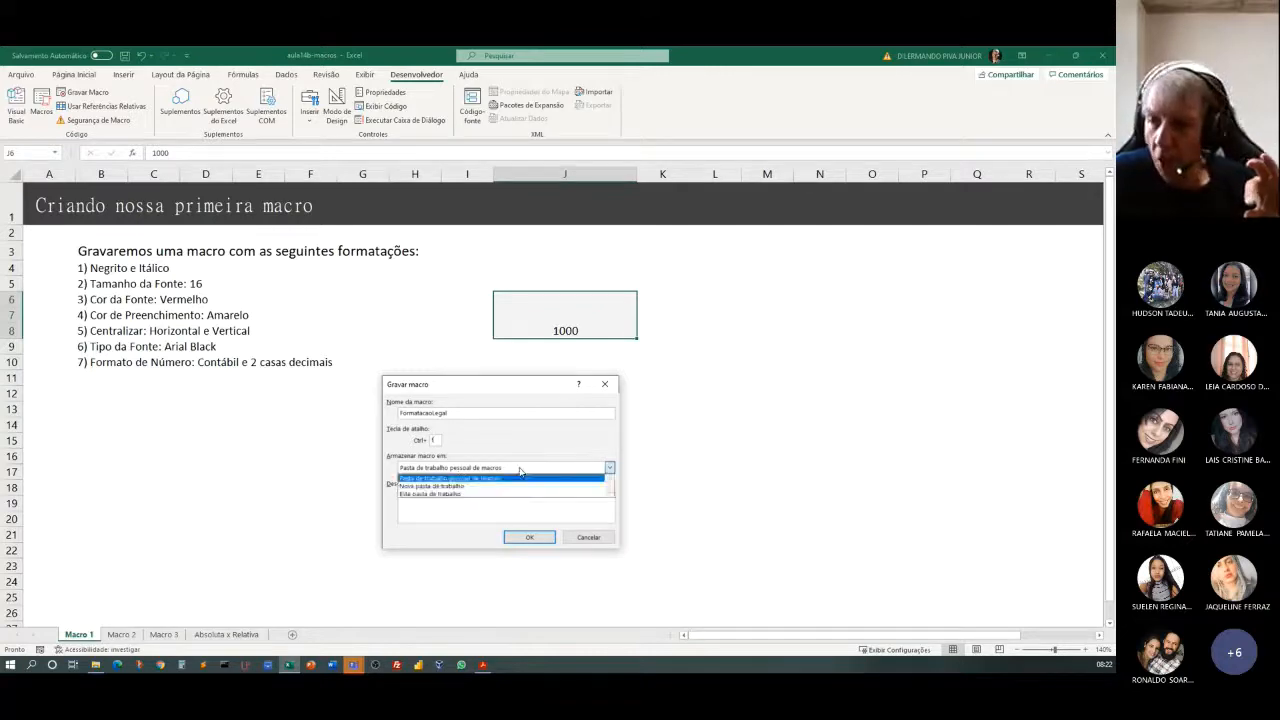
{"action": "left_click", "coordinate": [455, 480]}
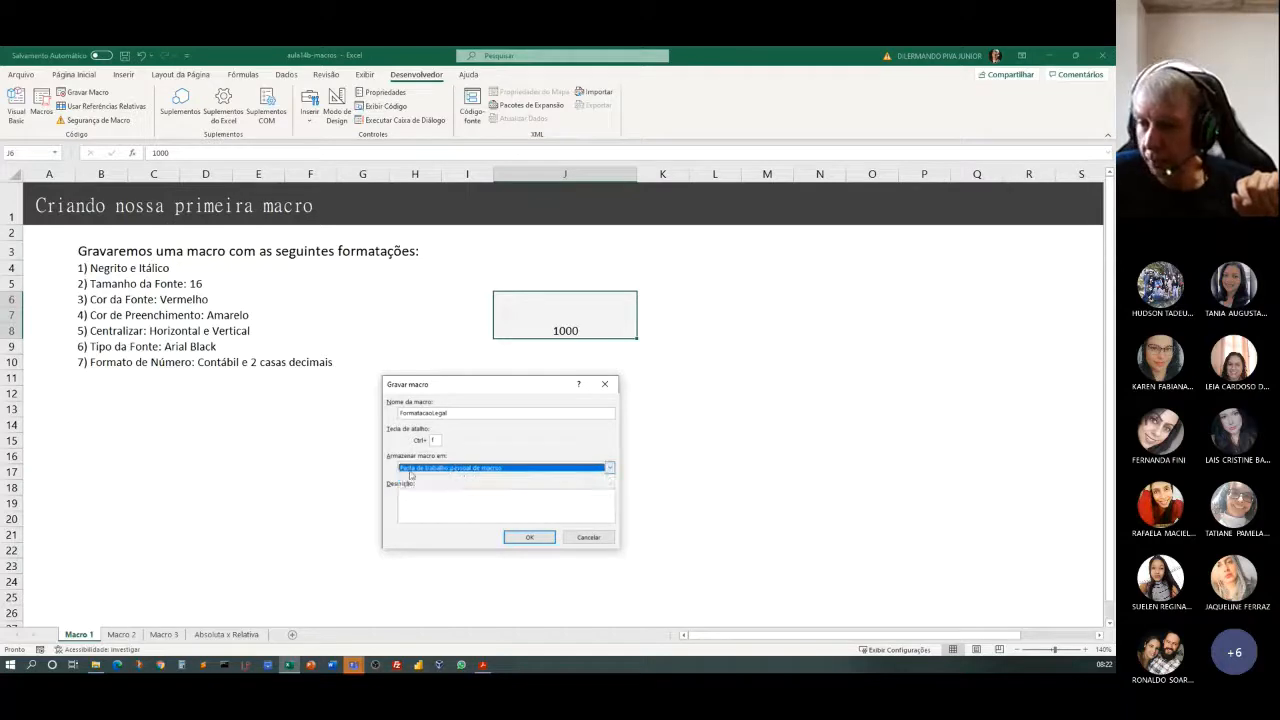
{"action": "left_click", "coordinate": [508, 472]}
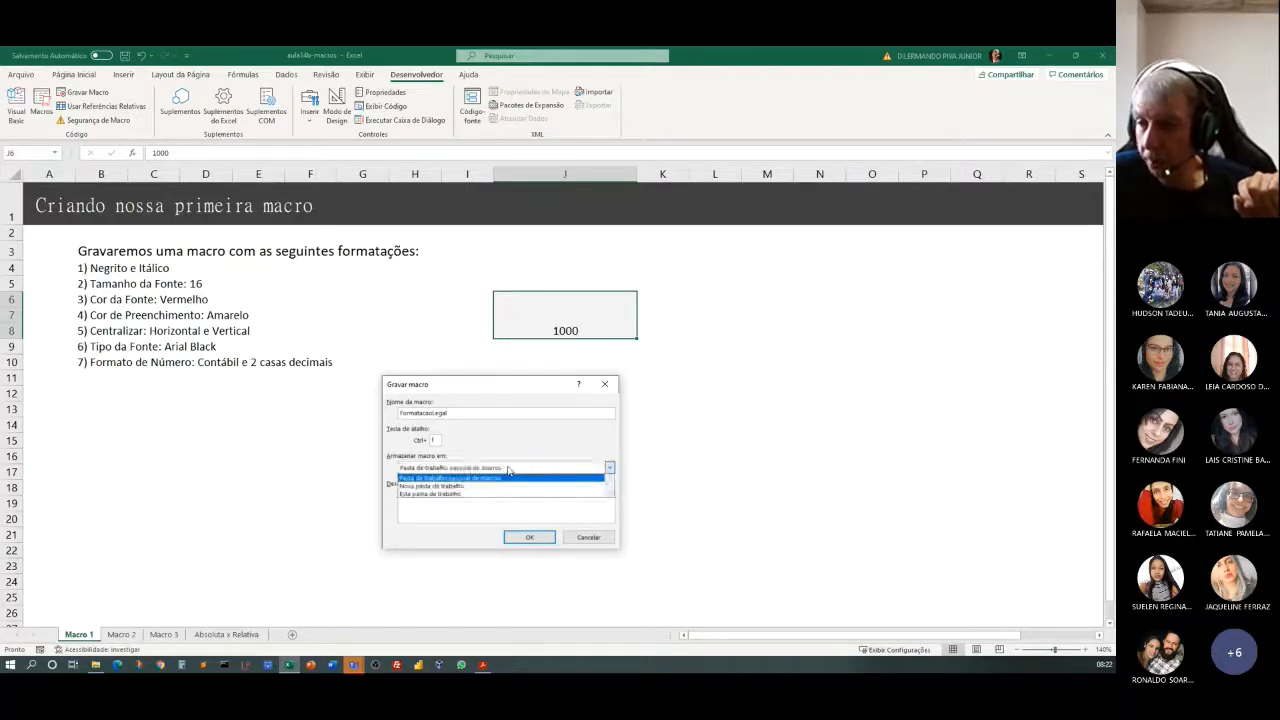
{"action": "left_click", "coordinate": [448, 495]}
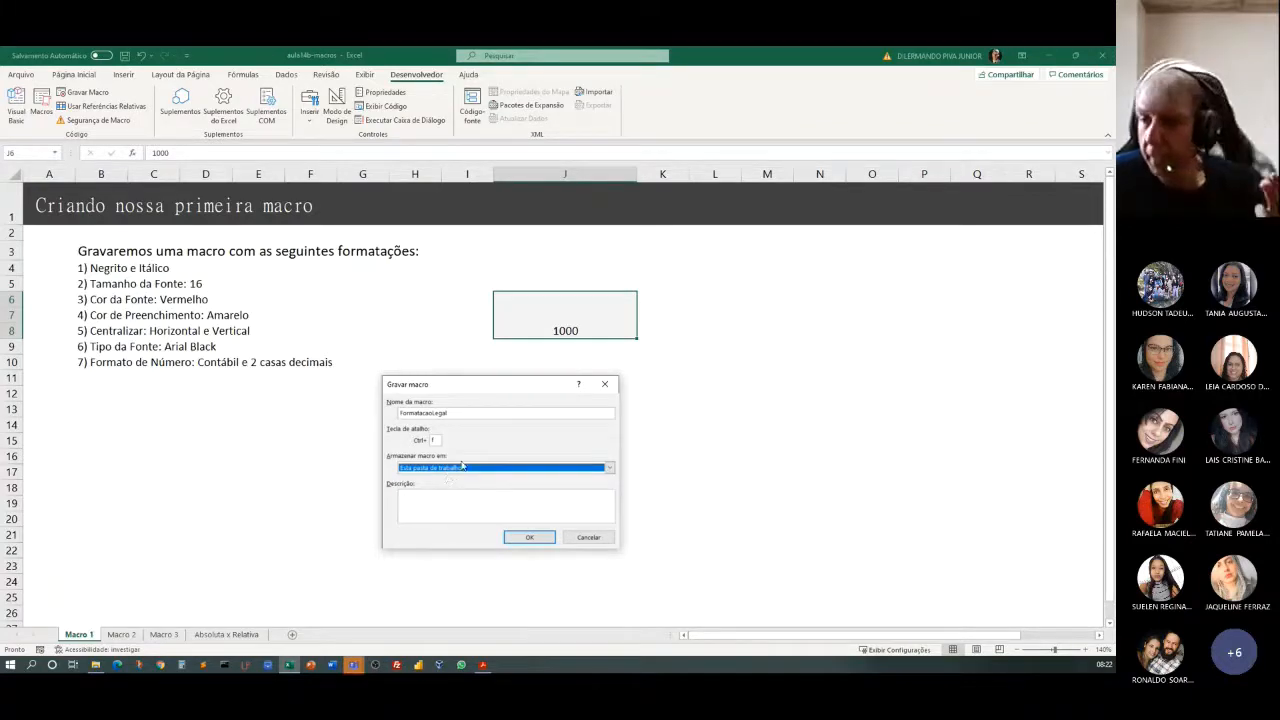
{"action": "left_click", "coordinate": [476, 468]}
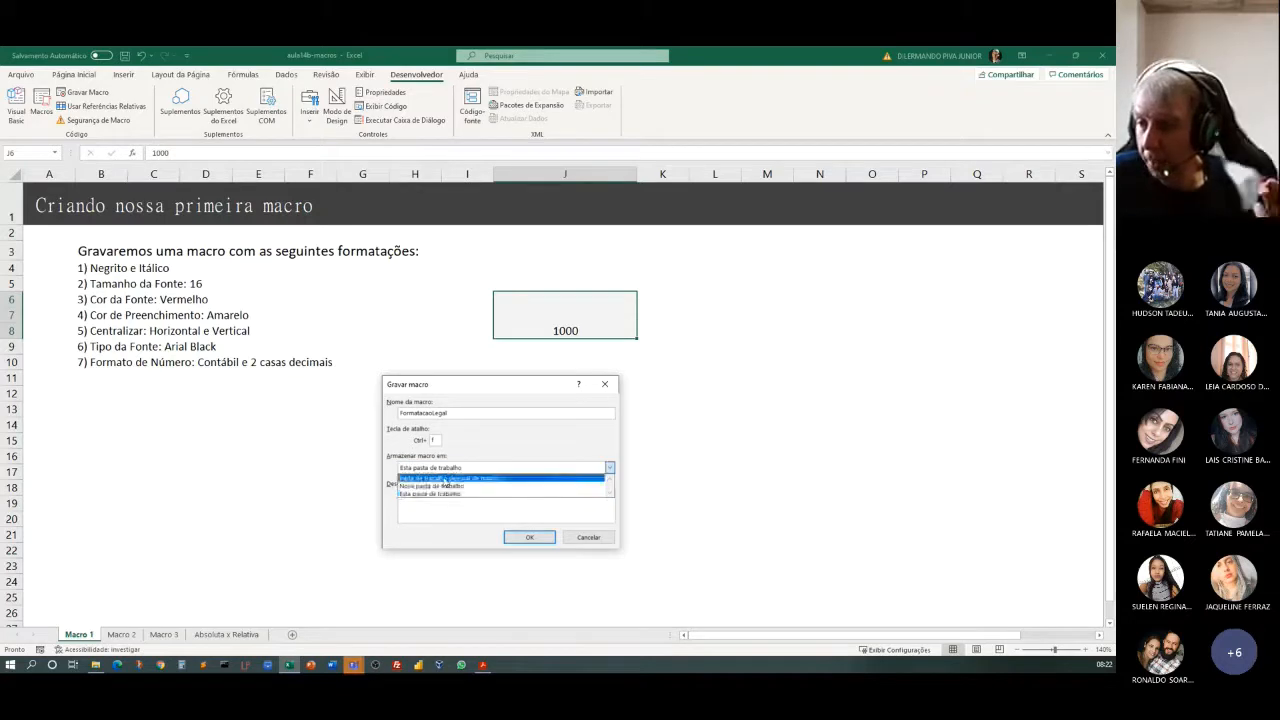
{"action": "left_click", "coordinate": [445, 479]}
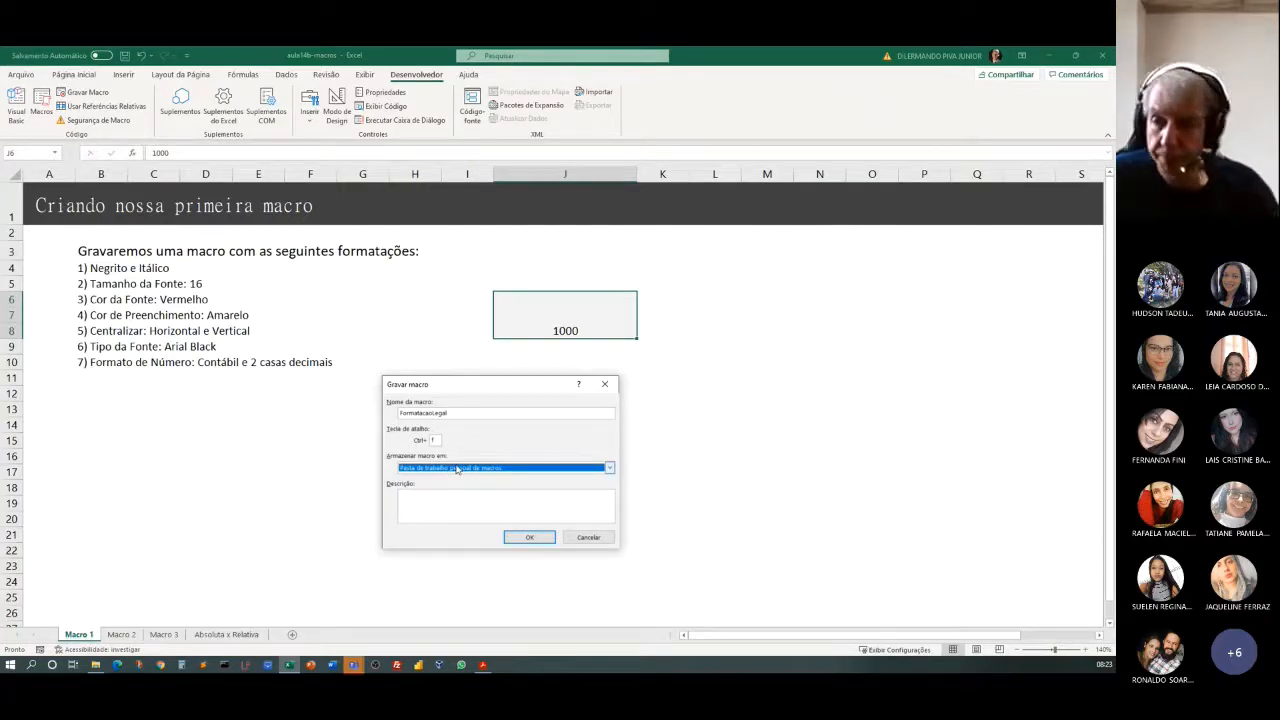
{"action": "left_click", "coordinate": [521, 469]}
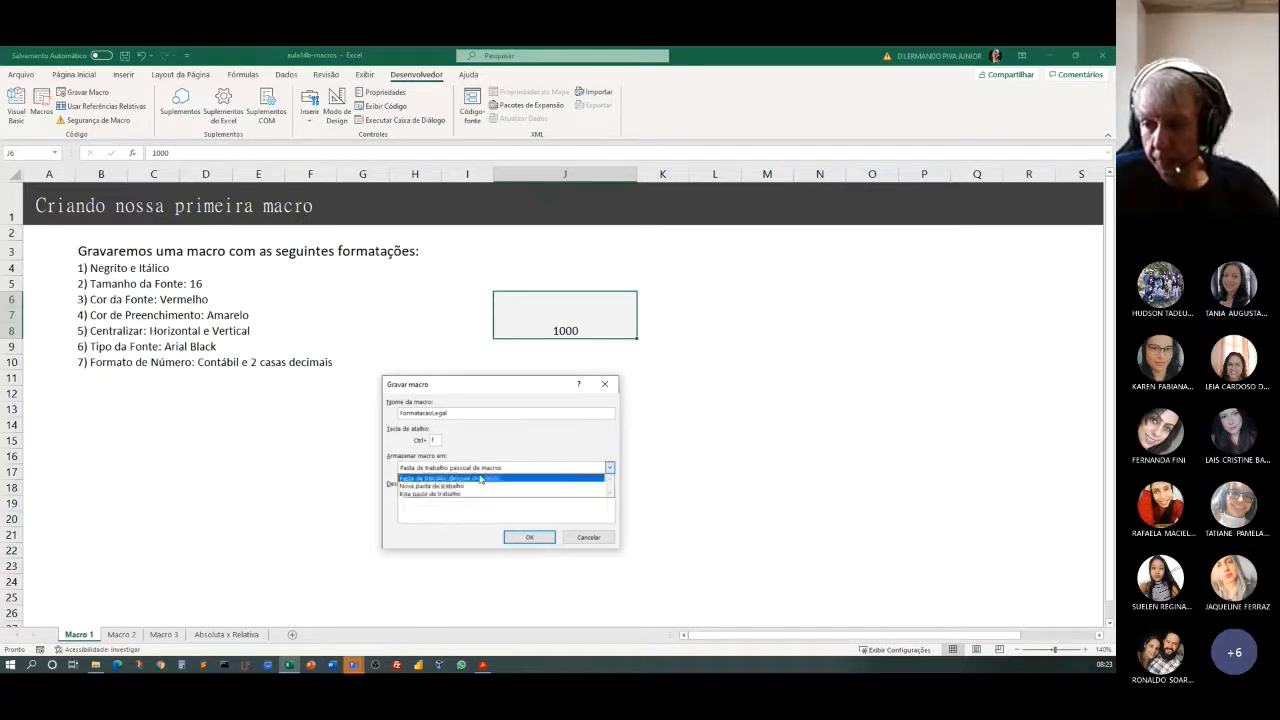
{"action": "left_click", "coordinate": [427, 495]}
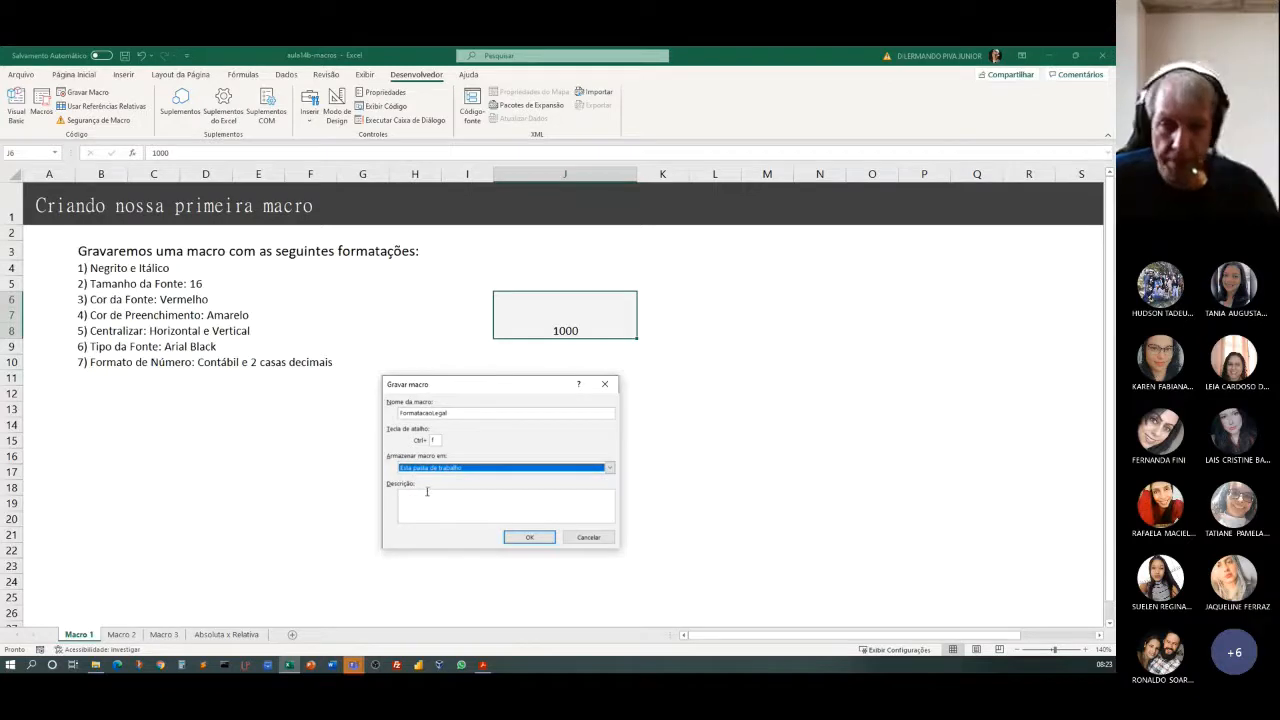
Describe the macro as "Formatação de célula com negrito, itálico, tamanho 16..." and start the recording.
{"action": "left_click", "coordinate": [460, 505]}
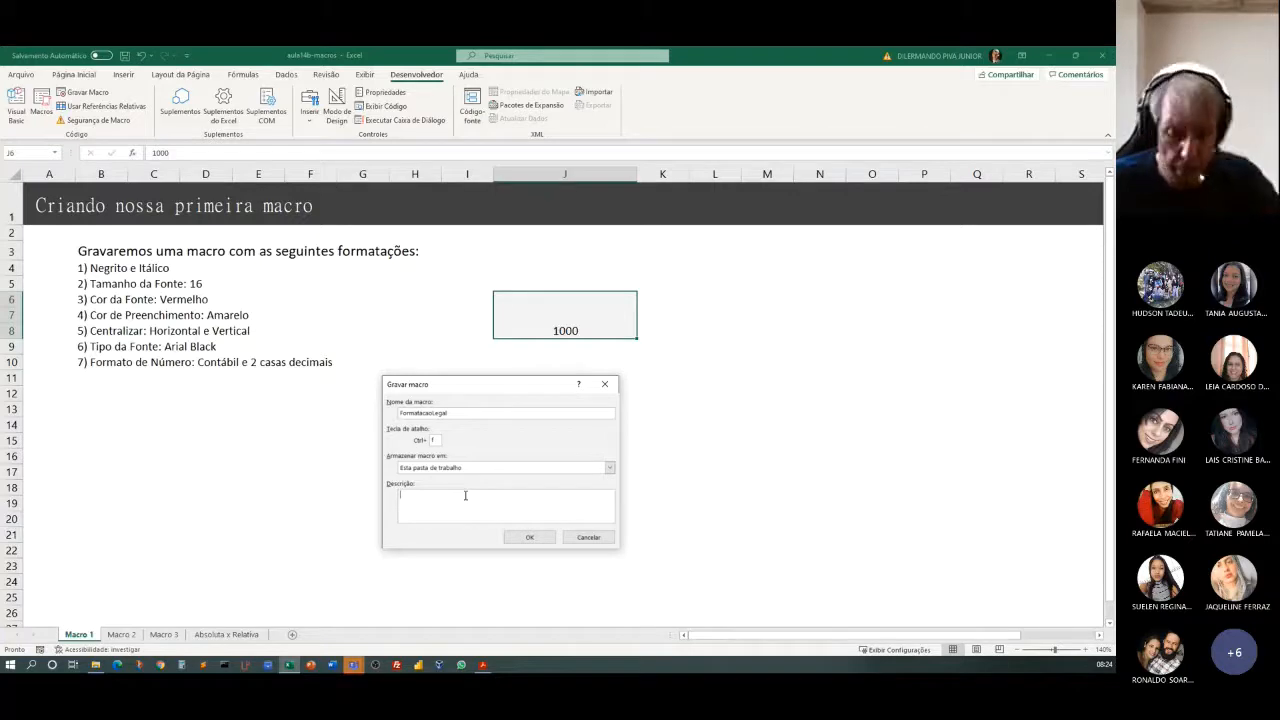
{"action": "type", "text": "ormatação"}
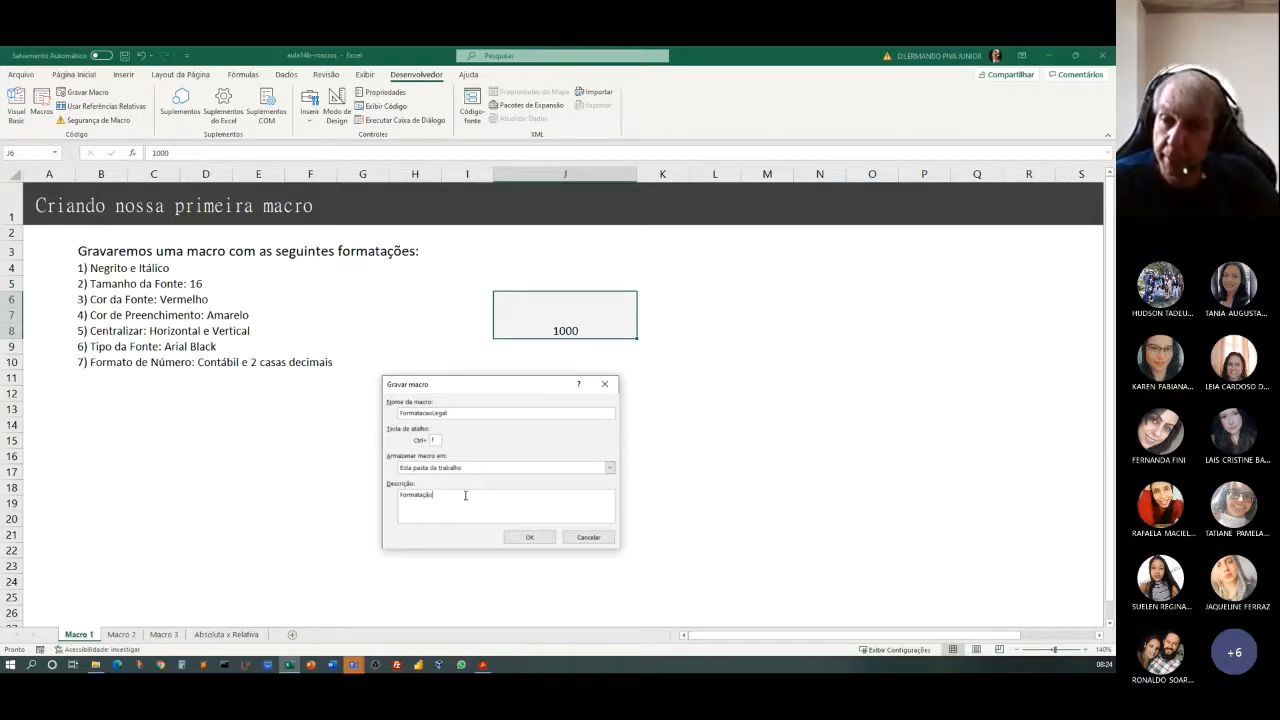
{"action": "type", "text": "i"}
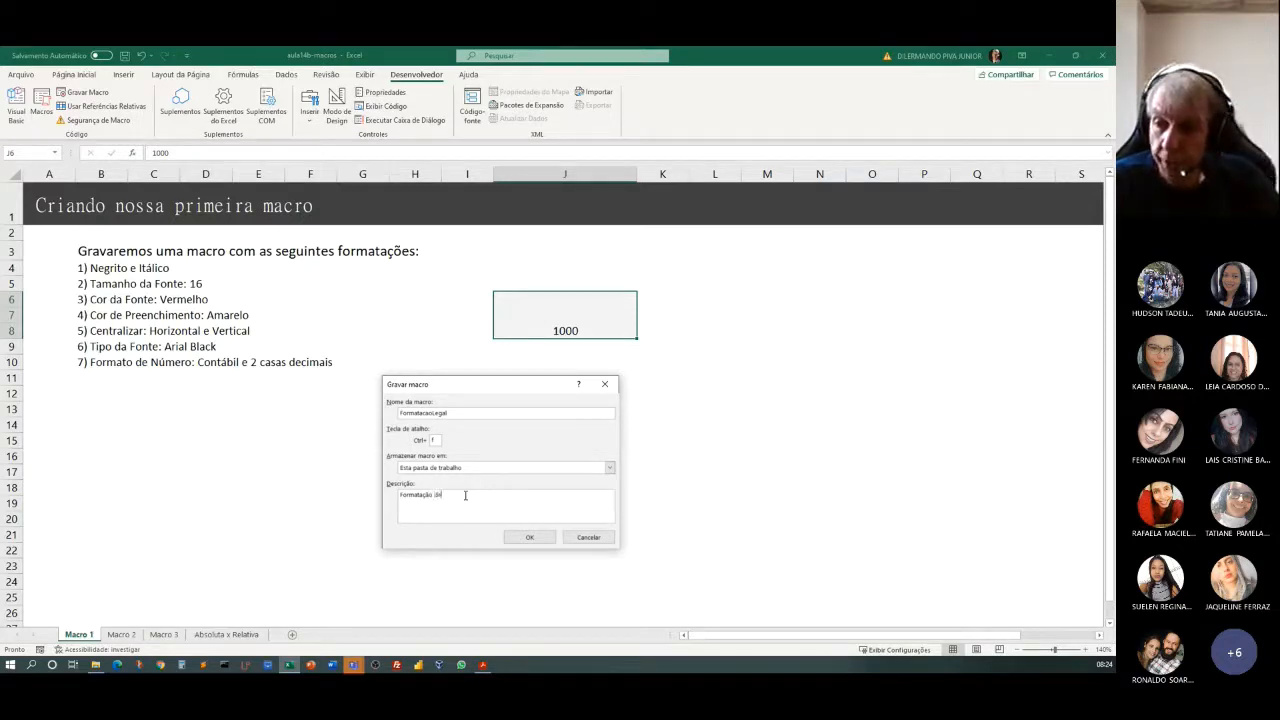
{"action": "type", "text": "e ce"}
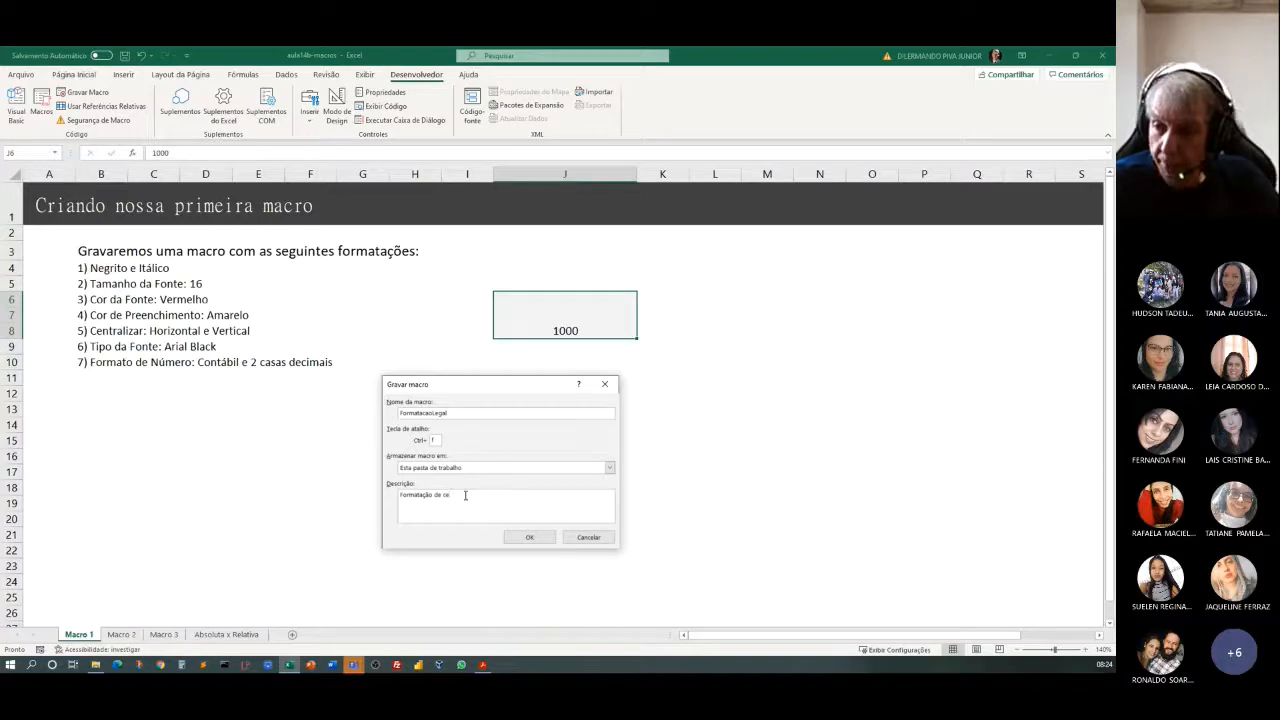
{"action": "key", "text": "BackSpace"}
{"action": "type", "text": "élula"}
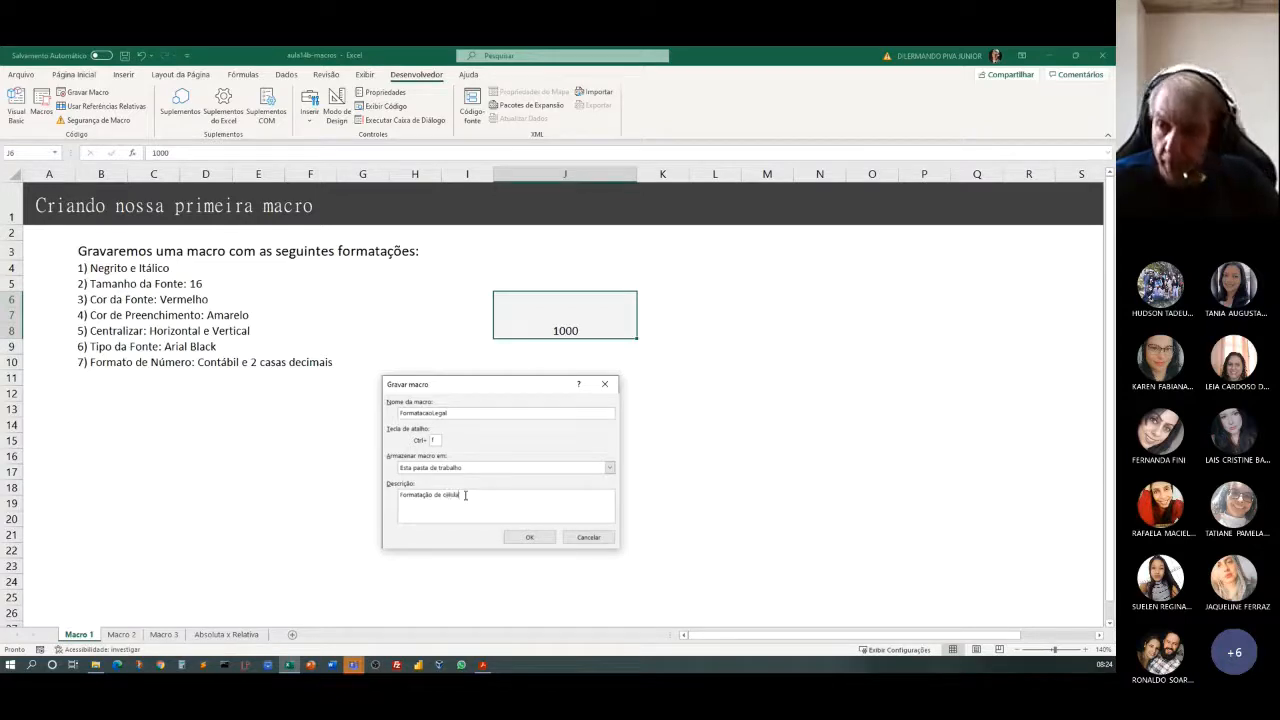
{"action": "type", "text": " com negrit"}
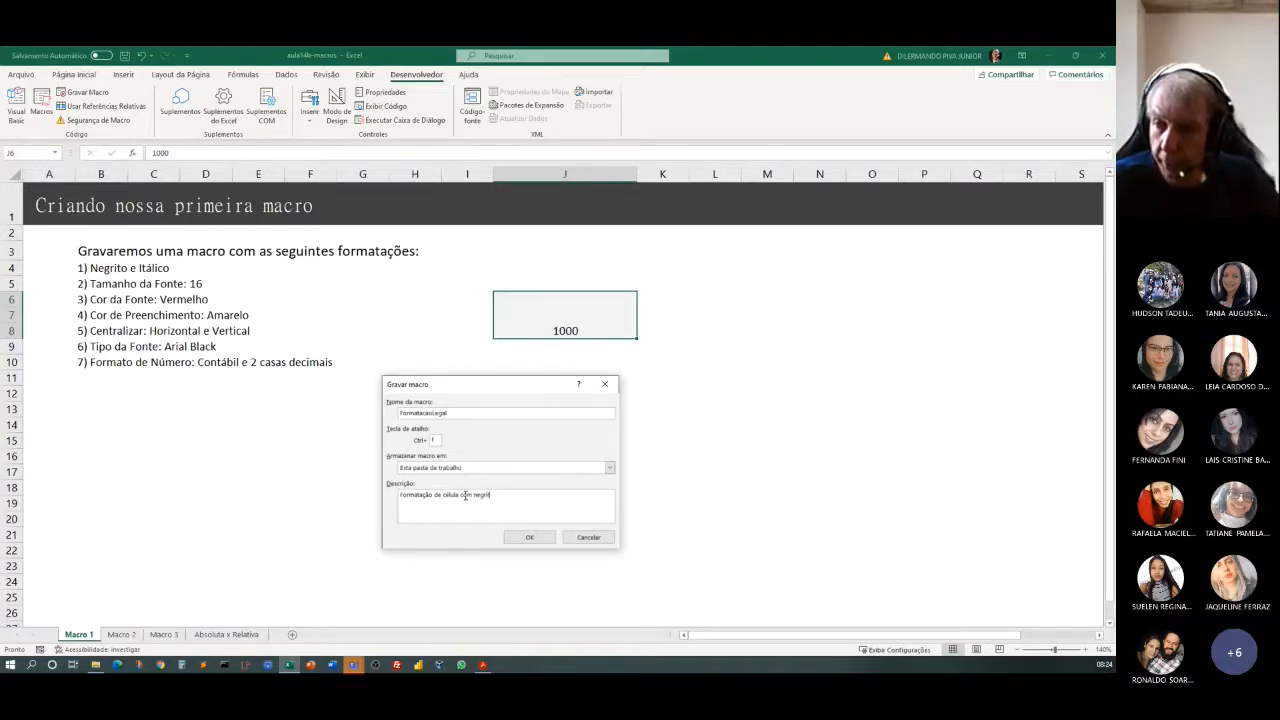
{"action": "type", "text": "o, itálico"}
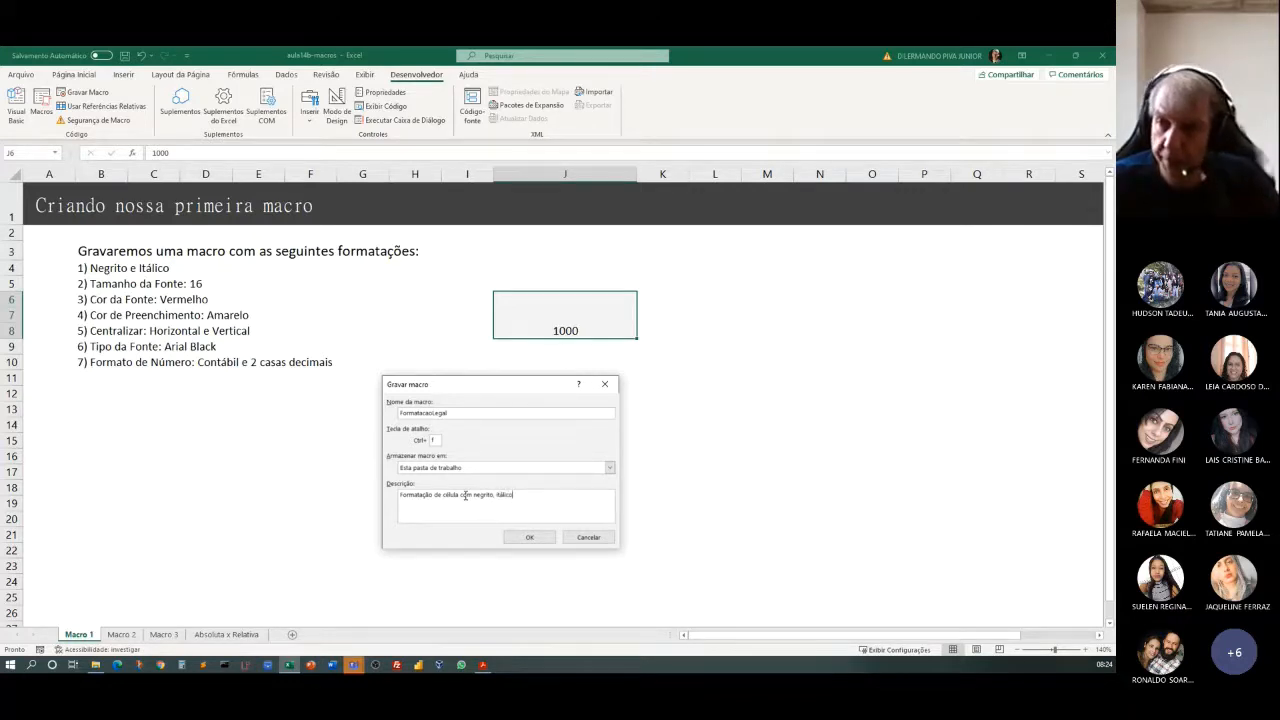
{"action": "type", "text": ", taman"}
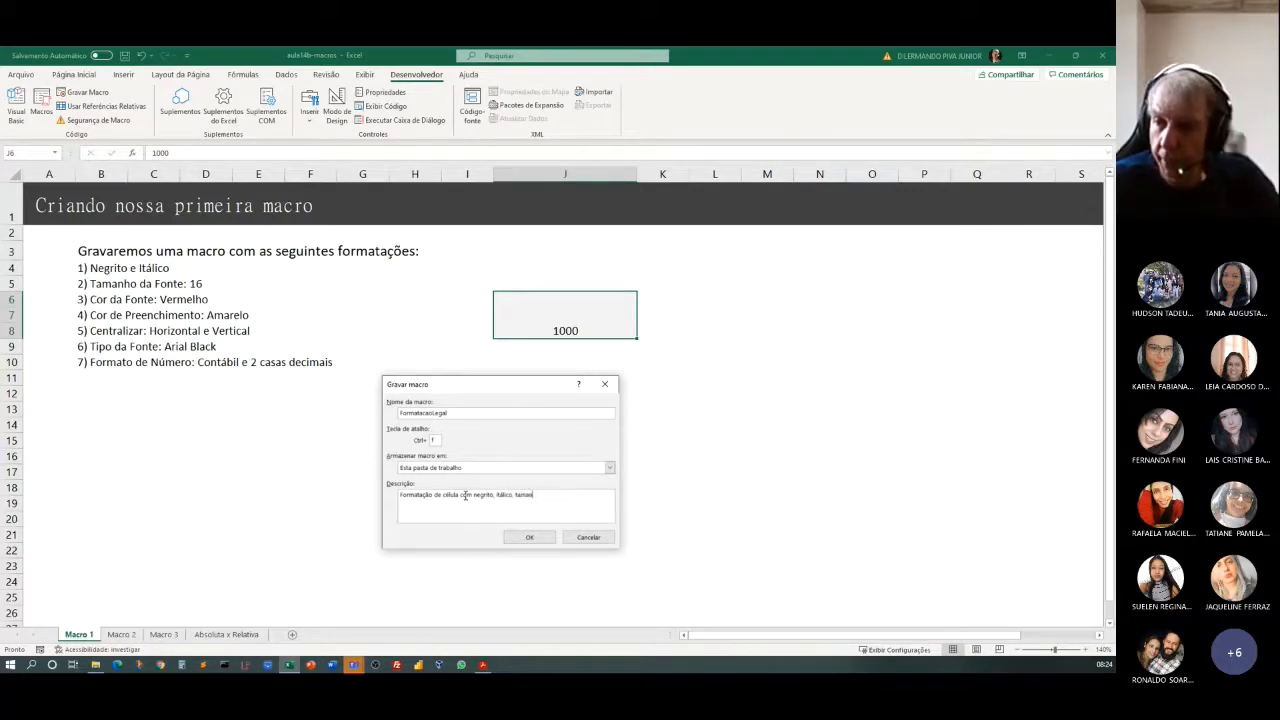
{"action": "type", "text": "ho 16..."}
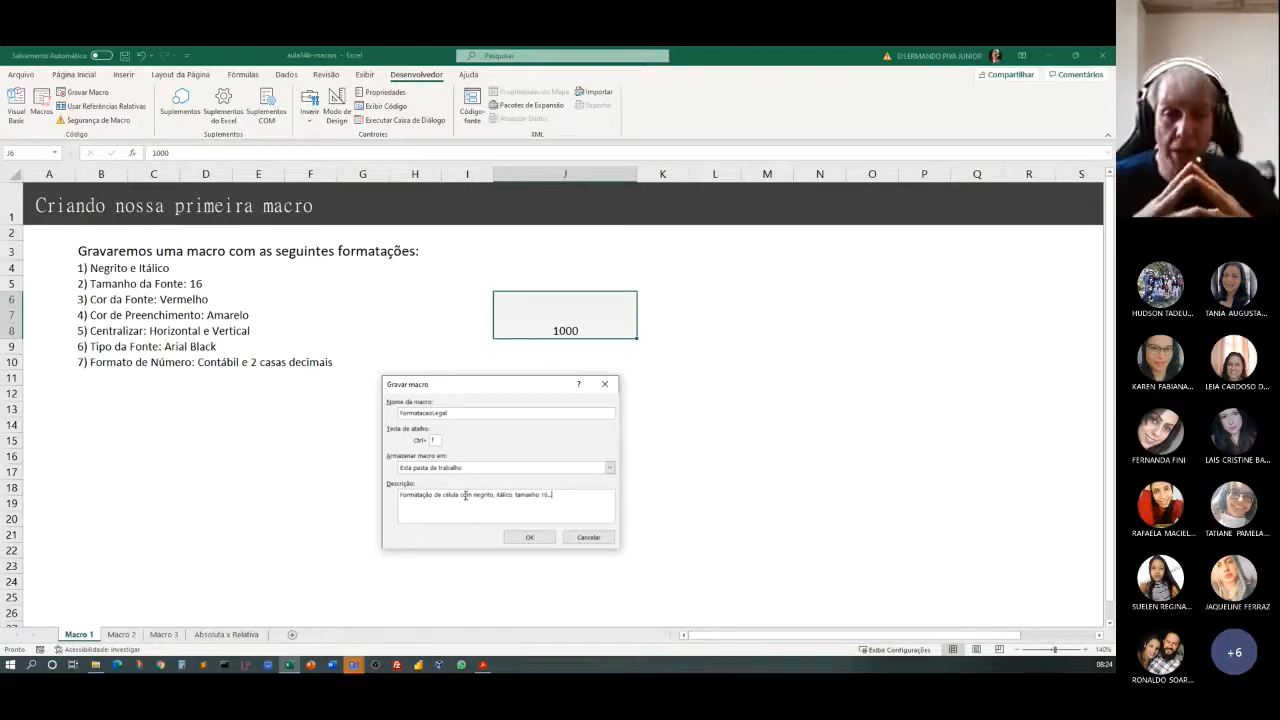
{"action": "left_click", "coordinate": [529, 538]}
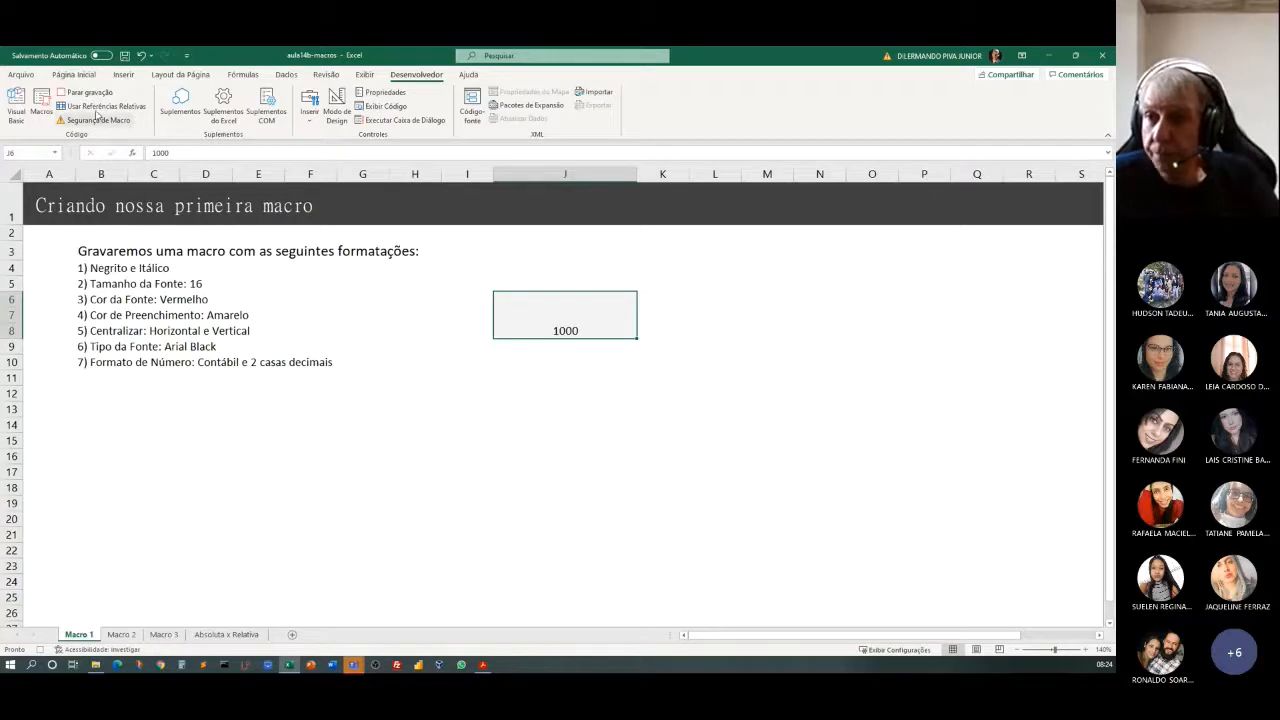
Format the text in merged cell J6 as bold and italic, size 16, with a red font color.
{"action": "left_click", "coordinate": [70, 75]}
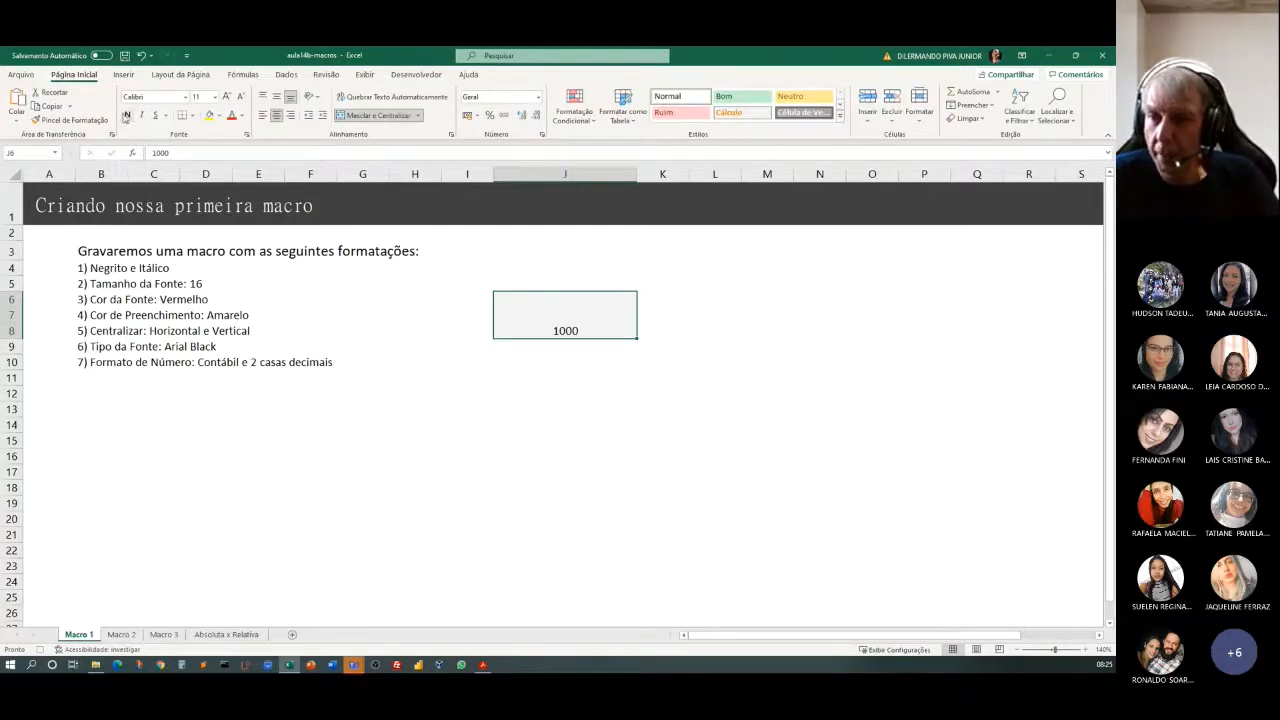
{"action": "left_click", "coordinate": [127, 115]}
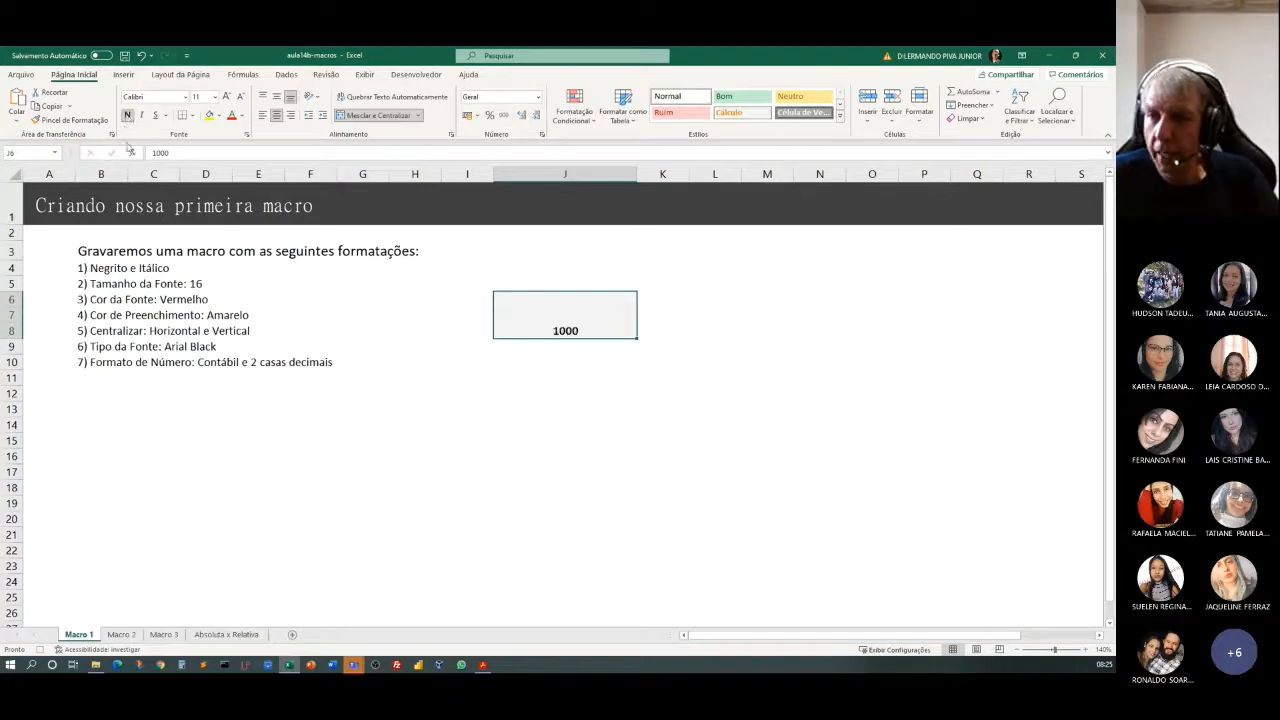
{"action": "left_click", "coordinate": [141, 115]}
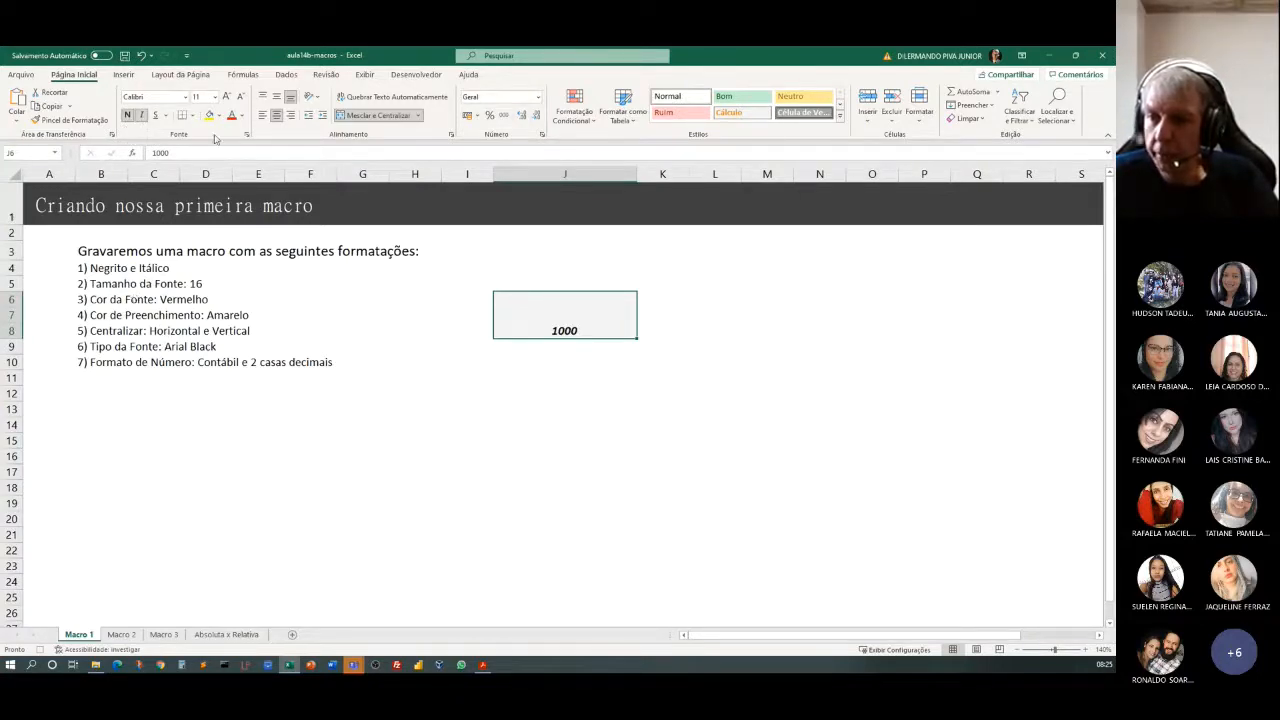
{"action": "left_click", "coordinate": [214, 96]}
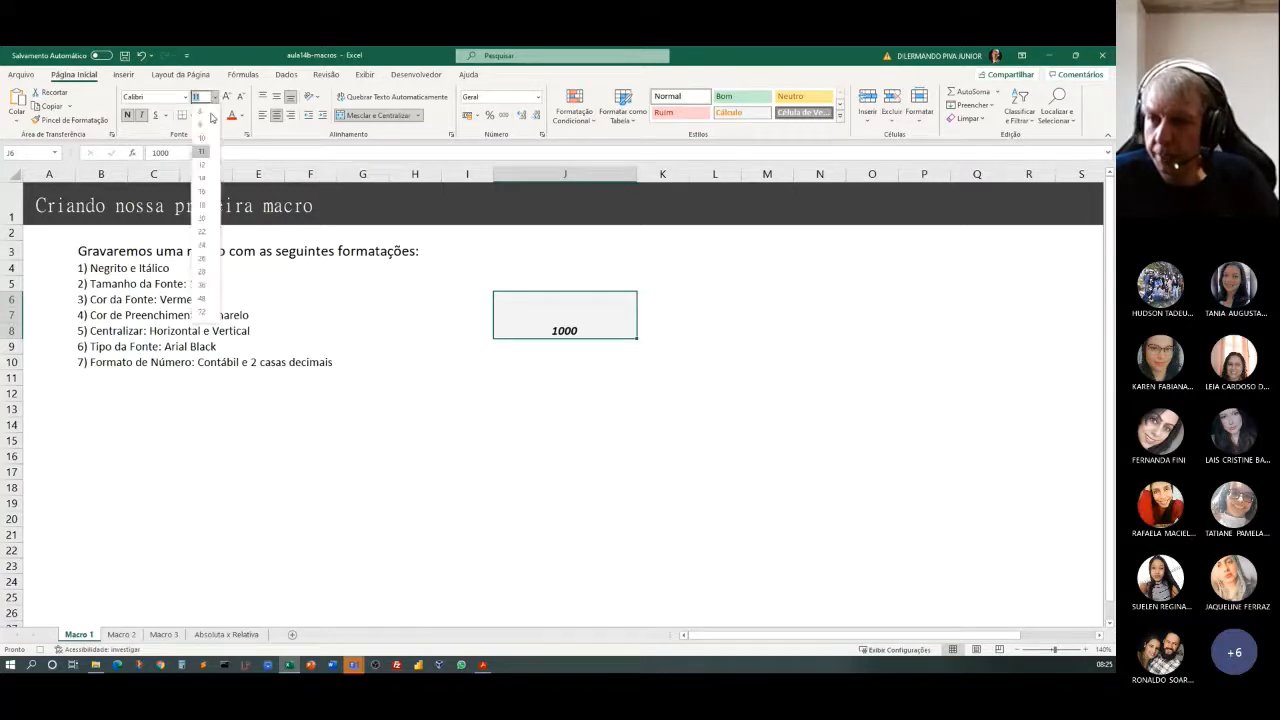
{"action": "left_click", "coordinate": [203, 191]}
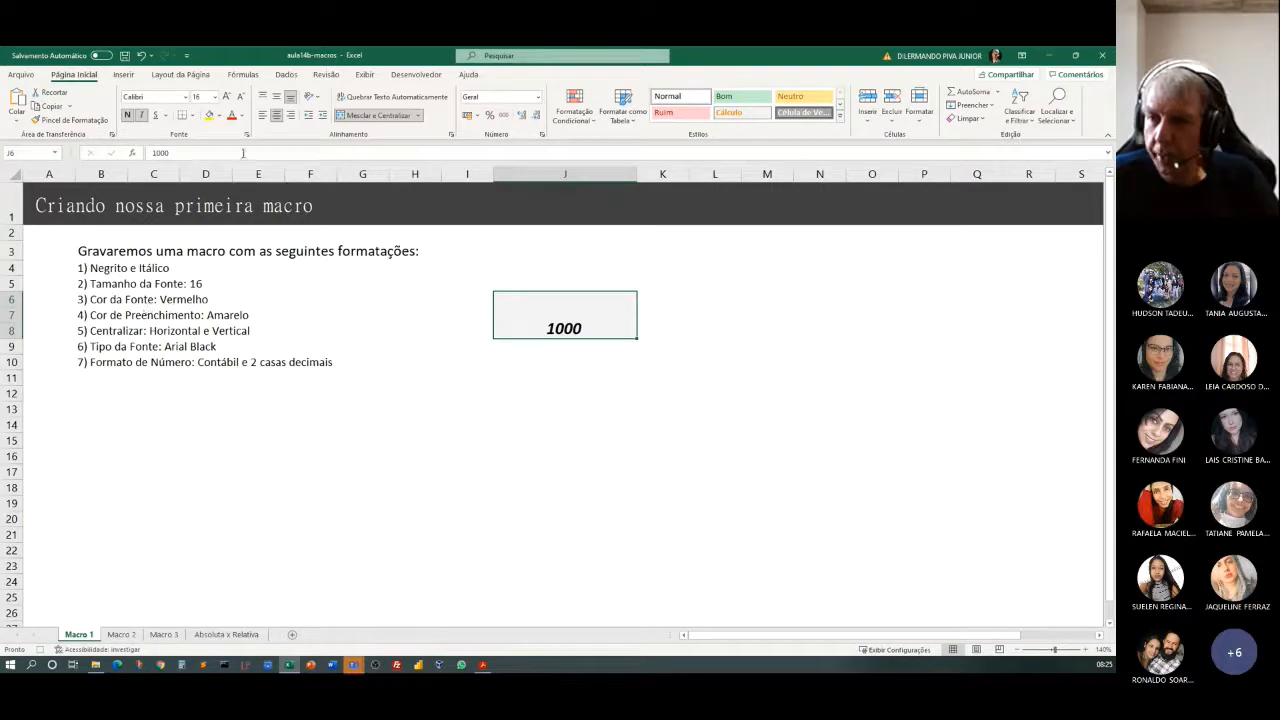
{"action": "left_click", "coordinate": [232, 116]}
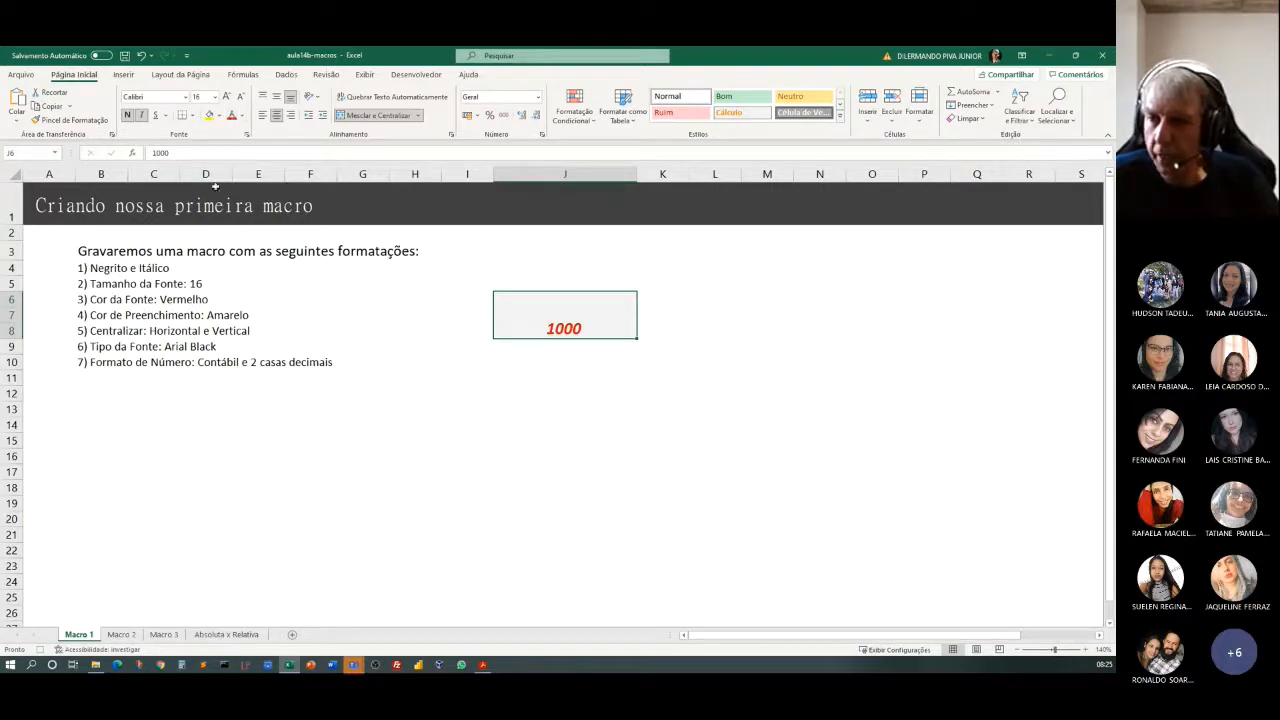
Fill merged cell J6 with yellow and center its content vertically and horizontally.
{"action": "left_click", "coordinate": [211, 116]}
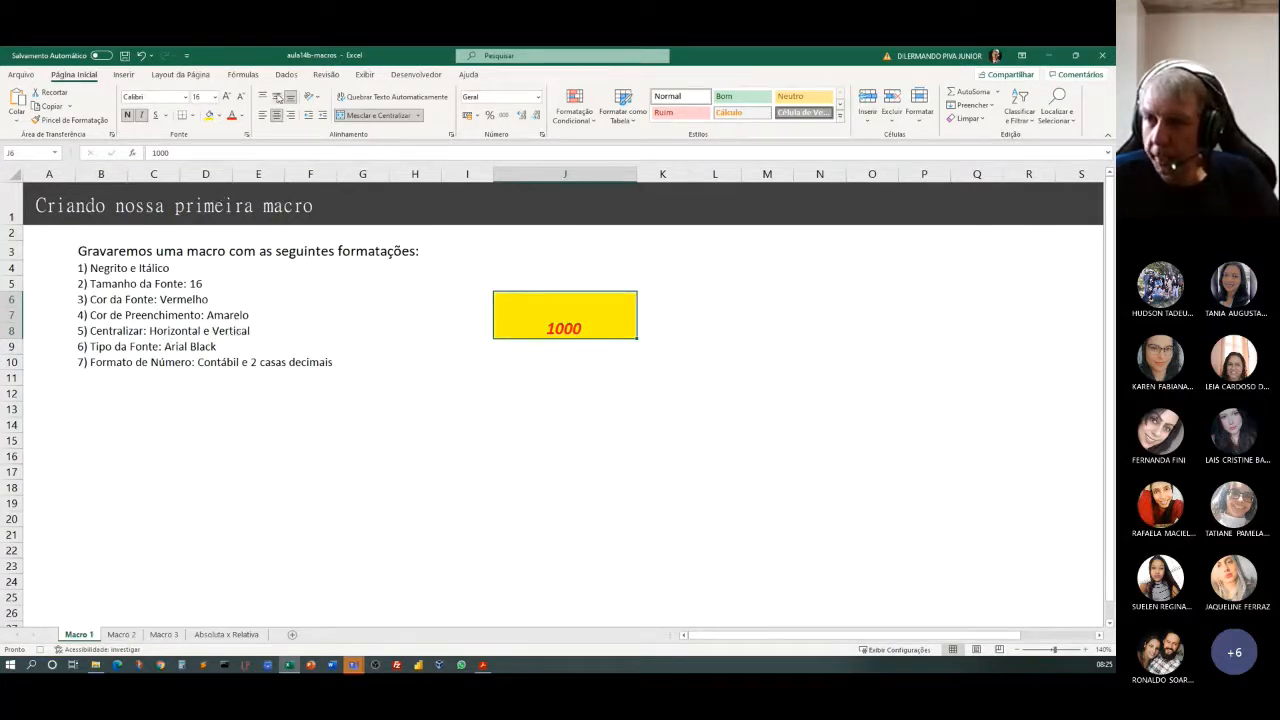
{"action": "left_click", "coordinate": [277, 97]}
{"action": "left_click", "coordinate": [277, 115]}
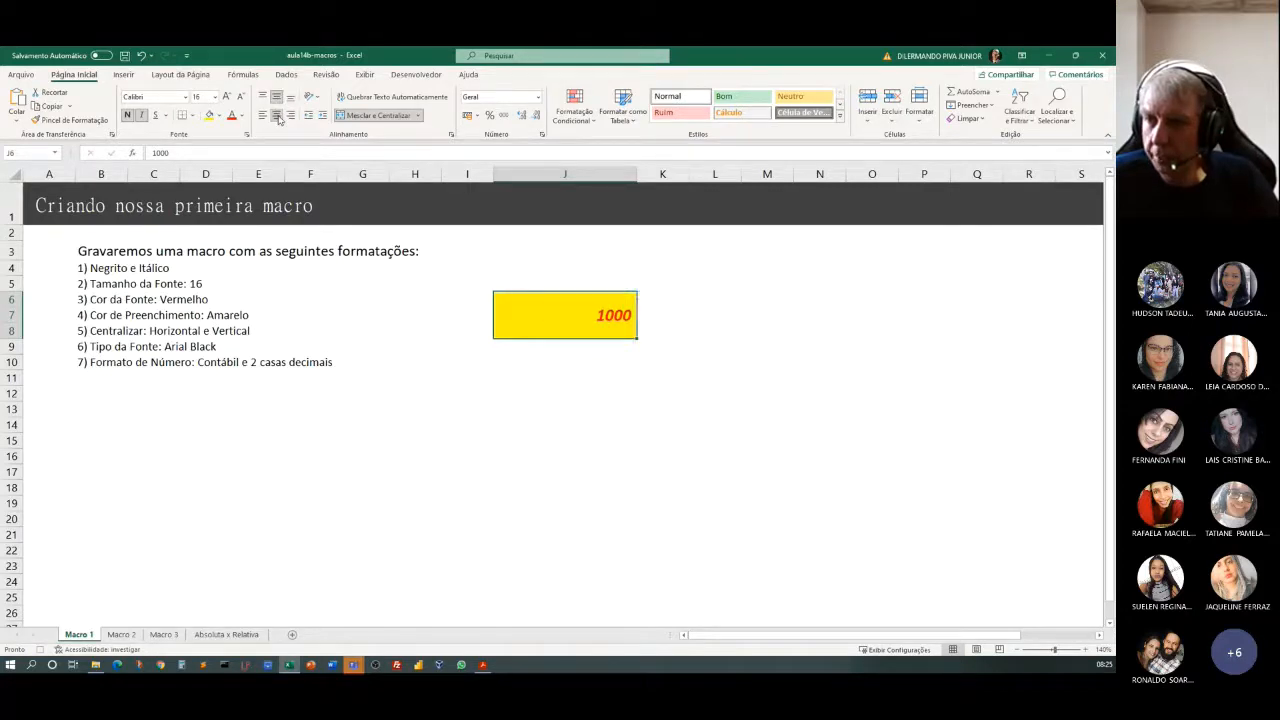
{"action": "left_click", "coordinate": [277, 115]}
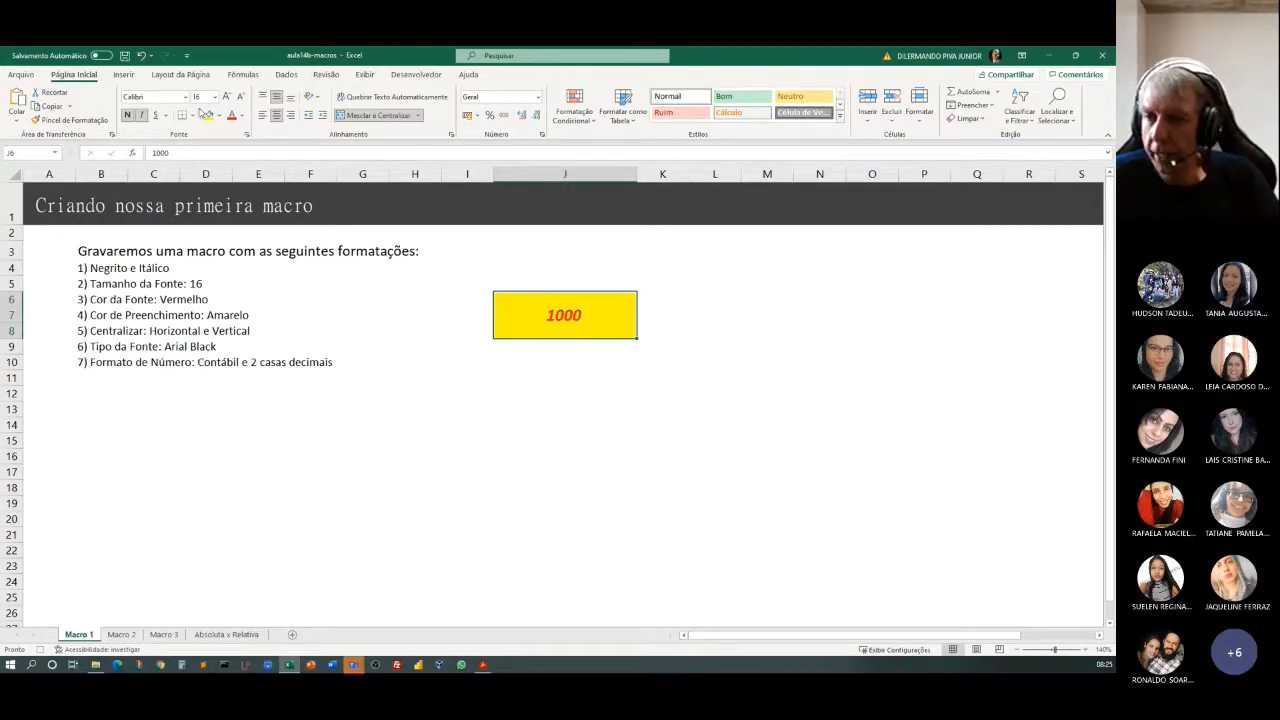
Set merged cell J6 to the Arial Black font and the Contábil number format with 2 decimals and the R$ symbol.
{"action": "left_click", "coordinate": [186, 97]}
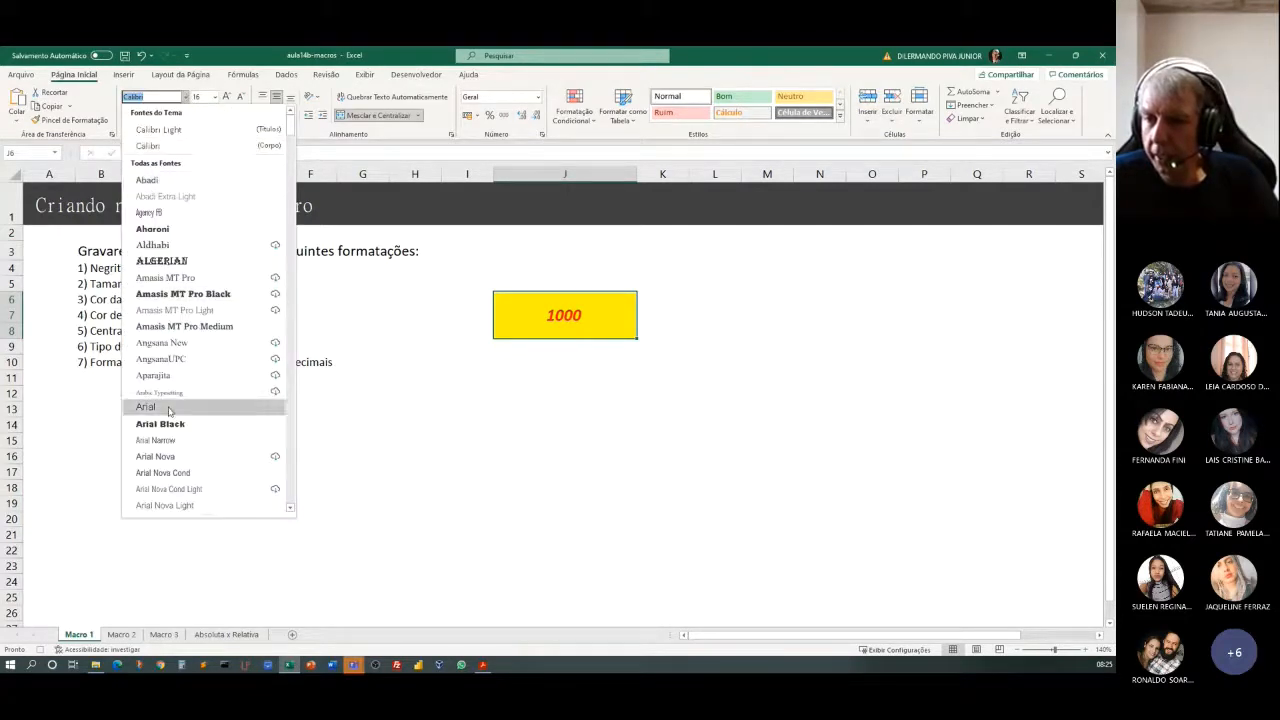
{"action": "left_click", "coordinate": [167, 427]}
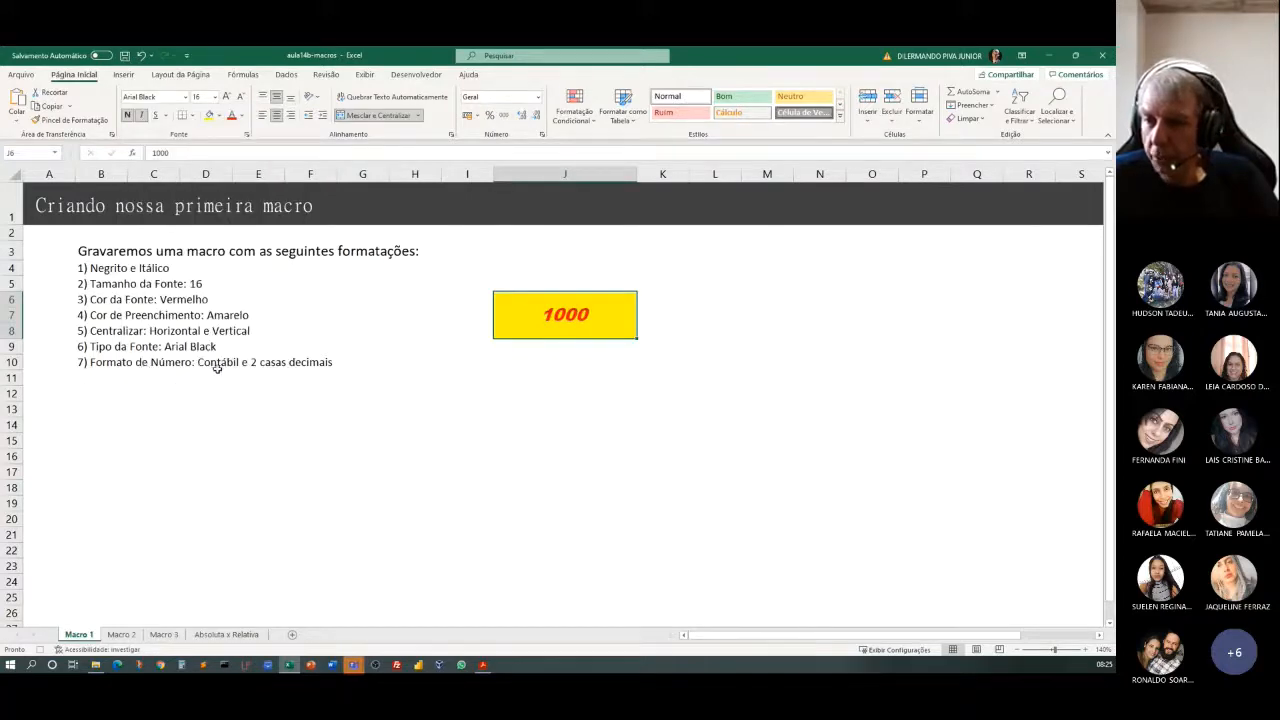
{"action": "left_click", "coordinate": [542, 135]}
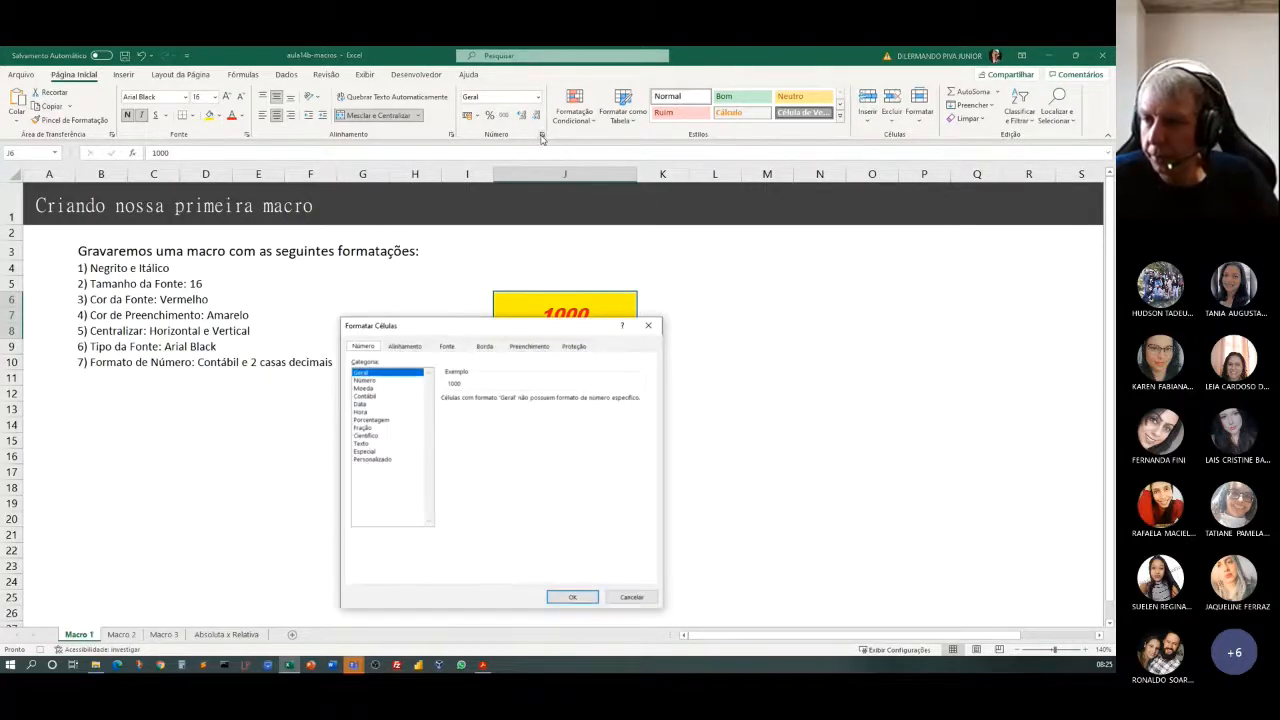
{"action": "left_click", "coordinate": [368, 397]}
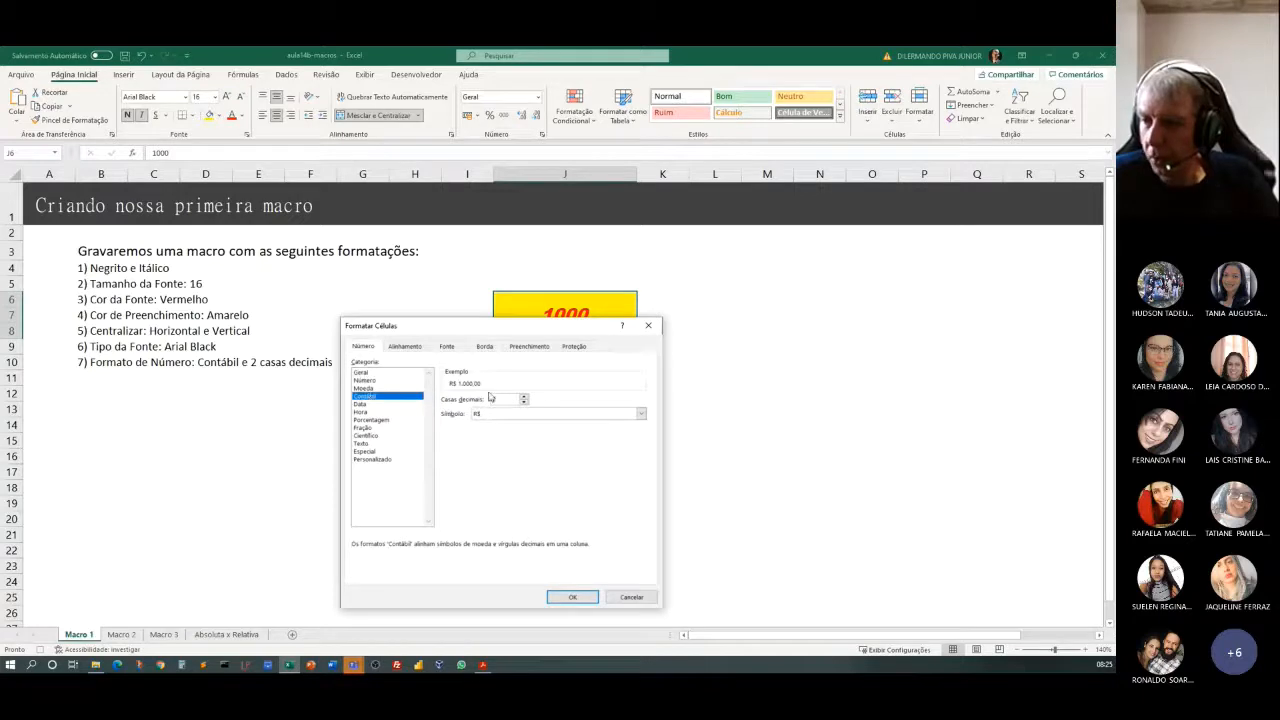
{"action": "left_click", "coordinate": [573, 598]}
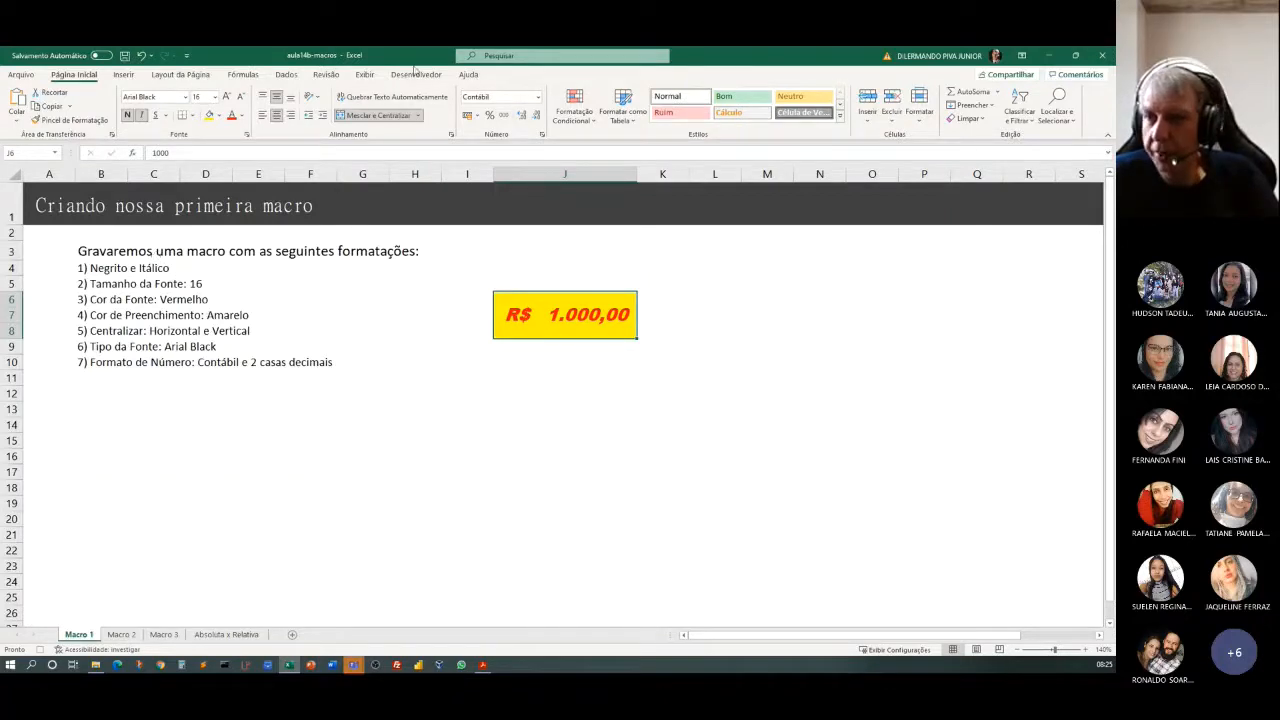
Stop recording the FormatacaoLegal macro and deselect the formatted cell J6.
{"action": "left_click", "coordinate": [418, 76]}
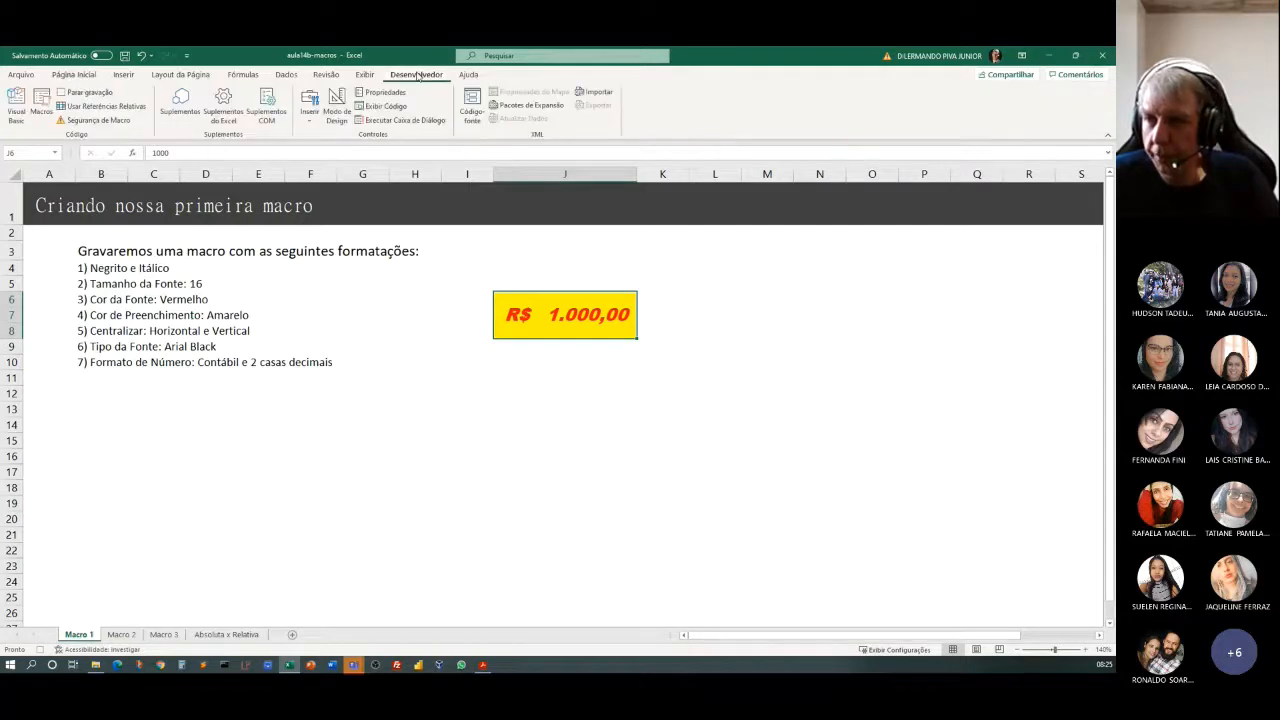
{"action": "left_click", "coordinate": [88, 93]}
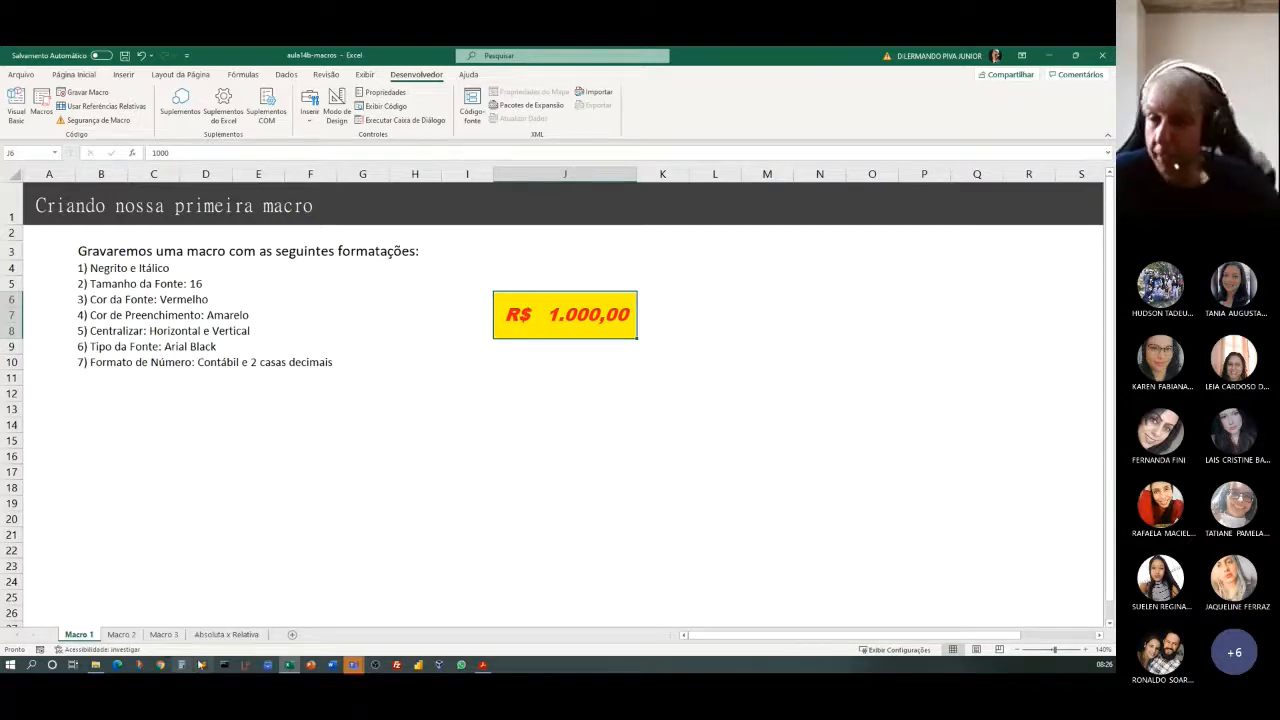
{"action": "left_click", "coordinate": [490, 440]}
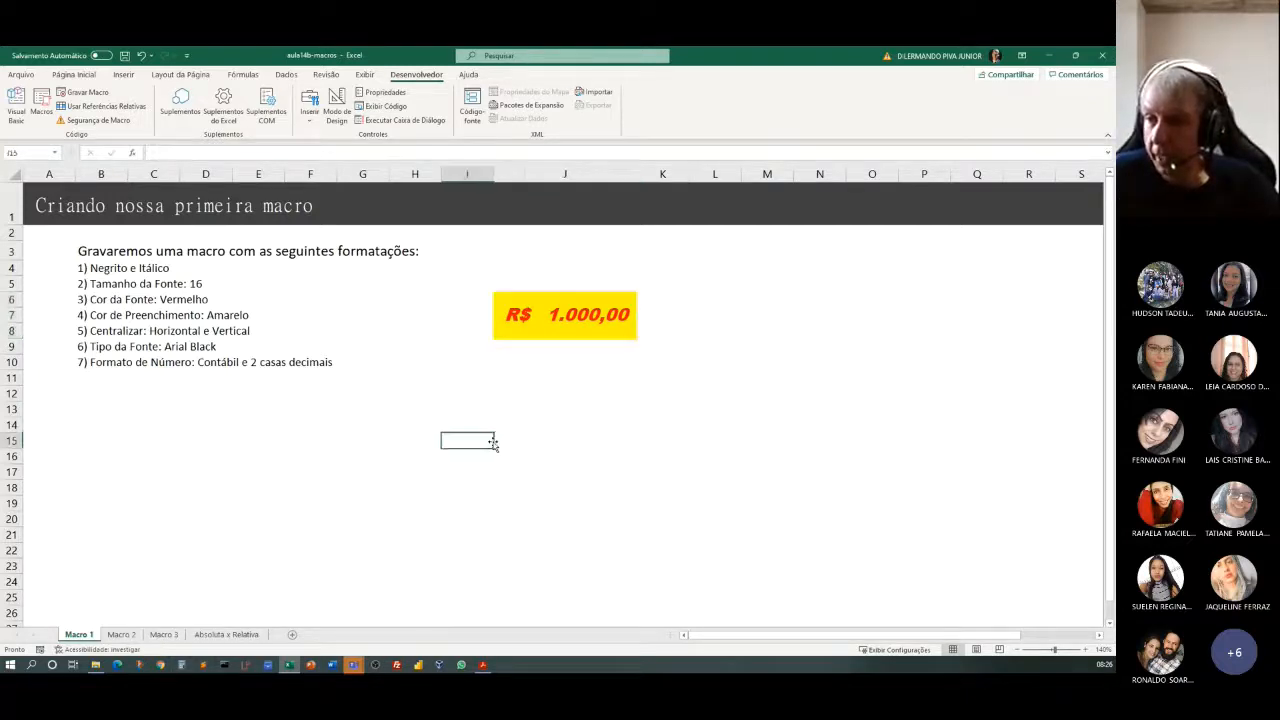
Enter the test values 1450, 1234, 1234, 1256 and 2345 in cells J12 through J16.
{"action": "left_click", "coordinate": [533, 396]}
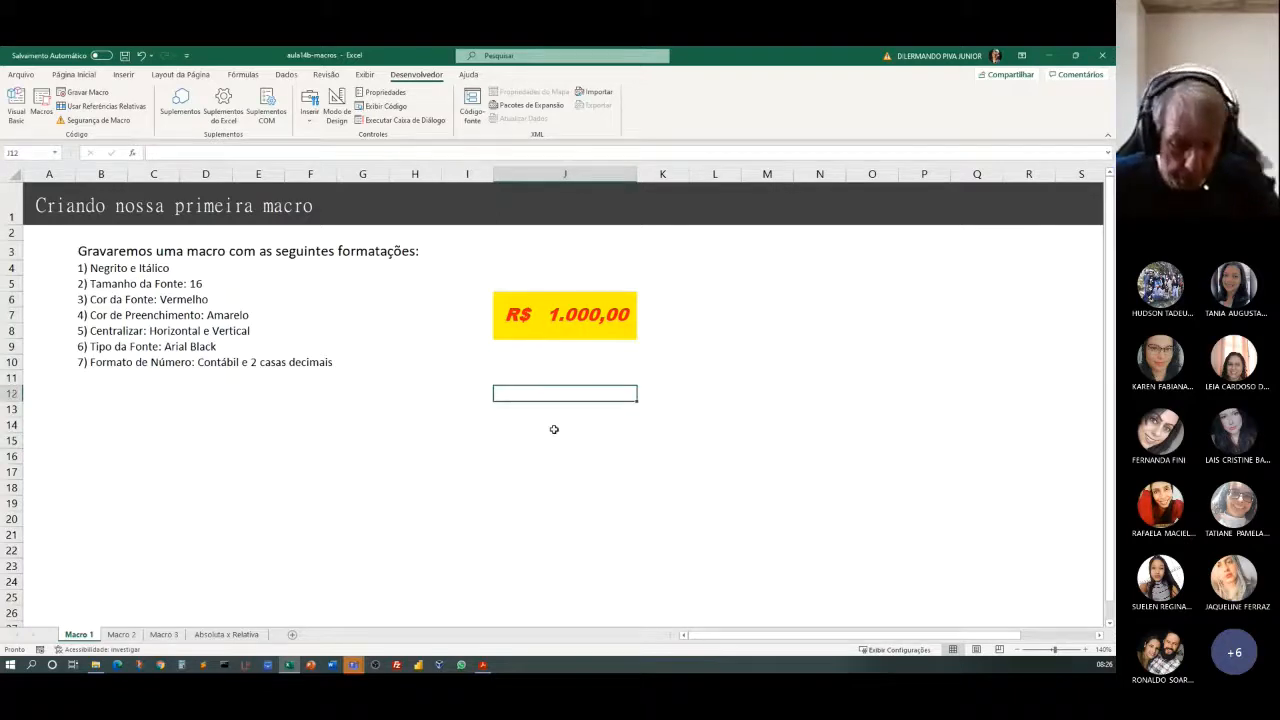
{"action": "type", "text": "1"}
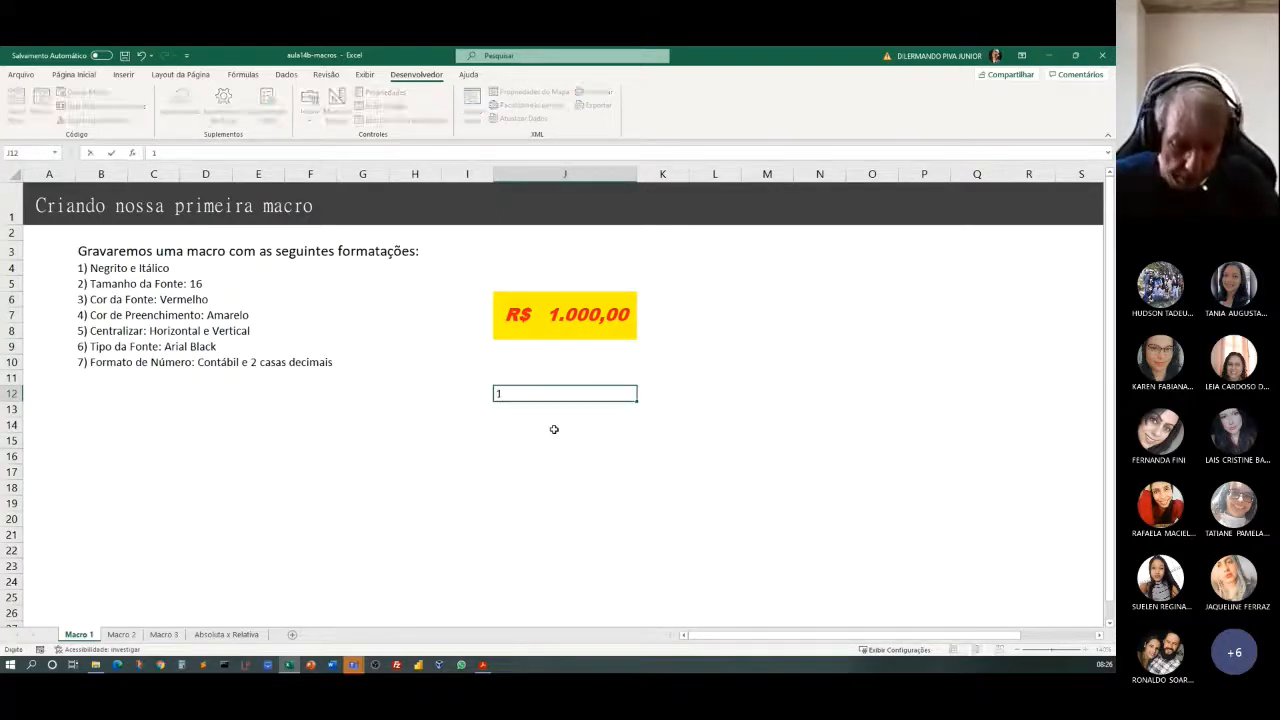
{"action": "type", "text": "450"}
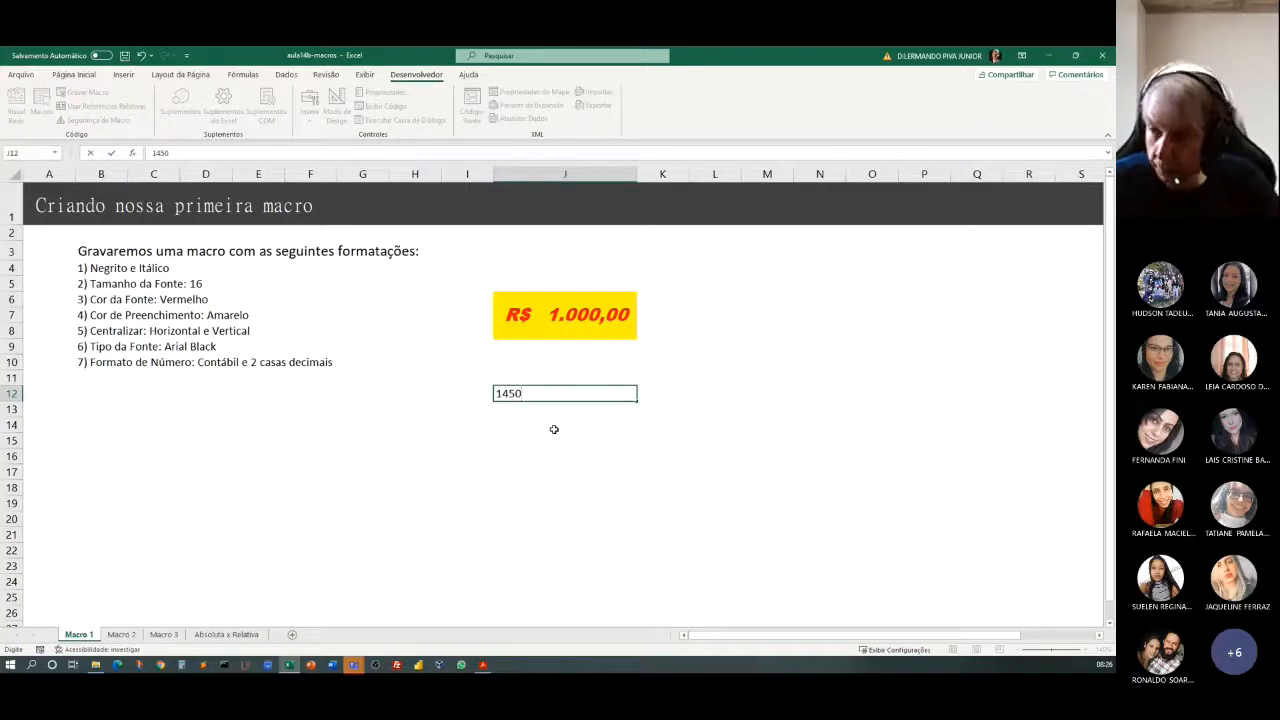
{"action": "key", "text": "Return"}
{"action": "type", "text": "12"}
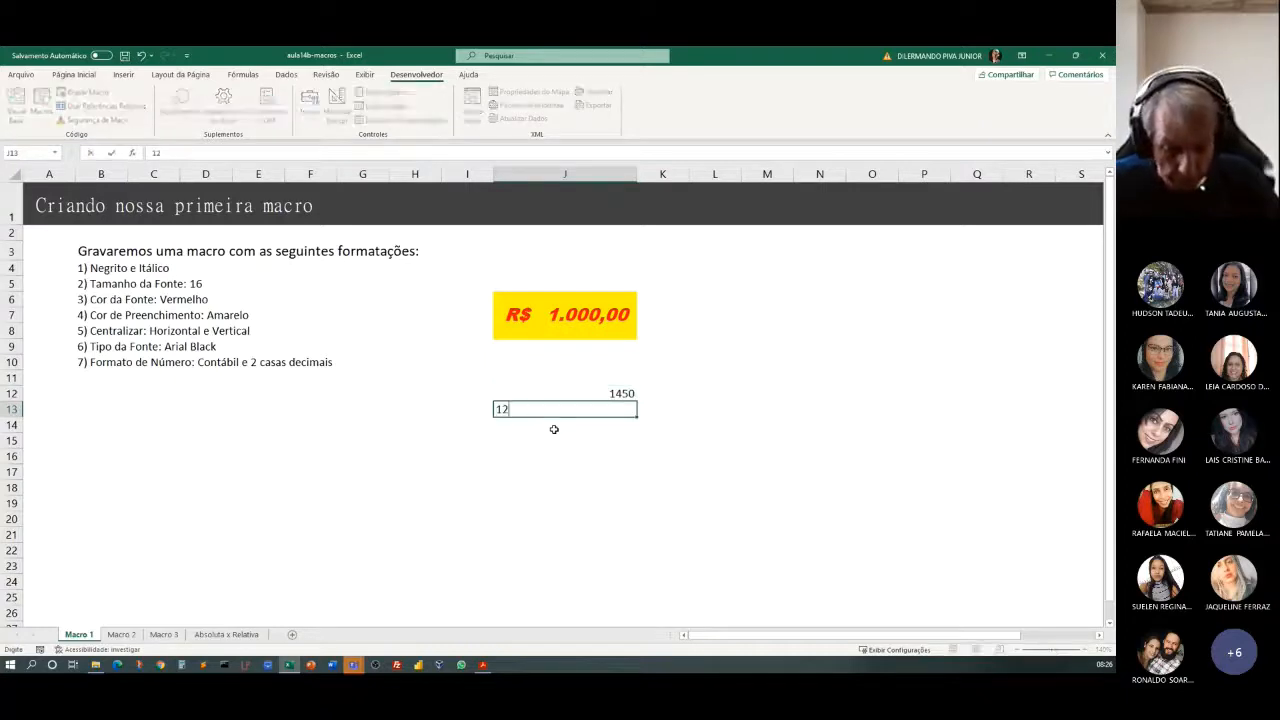
{"action": "type", "text": "34"}
{"action": "key", "text": "Return"}
{"action": "type", "text": "12"}
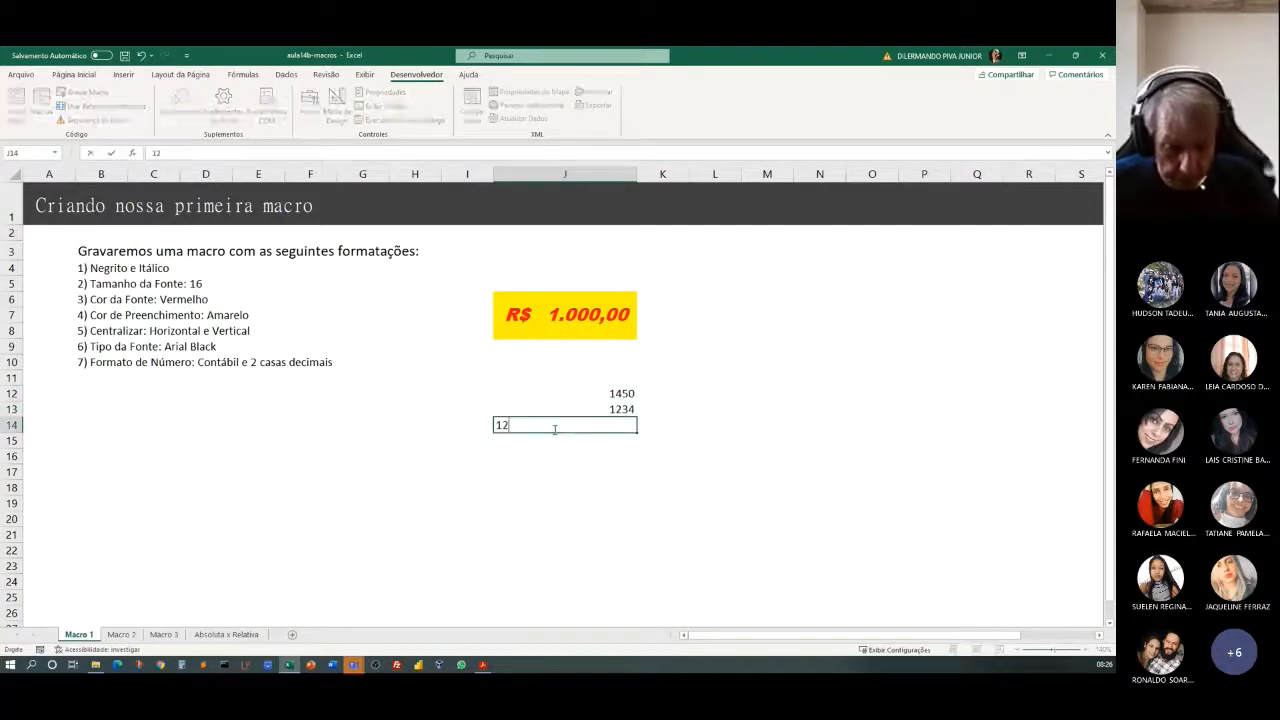
{"action": "type", "text": "34"}
{"action": "key", "text": "Return"}
{"action": "type", "text": "1256"}
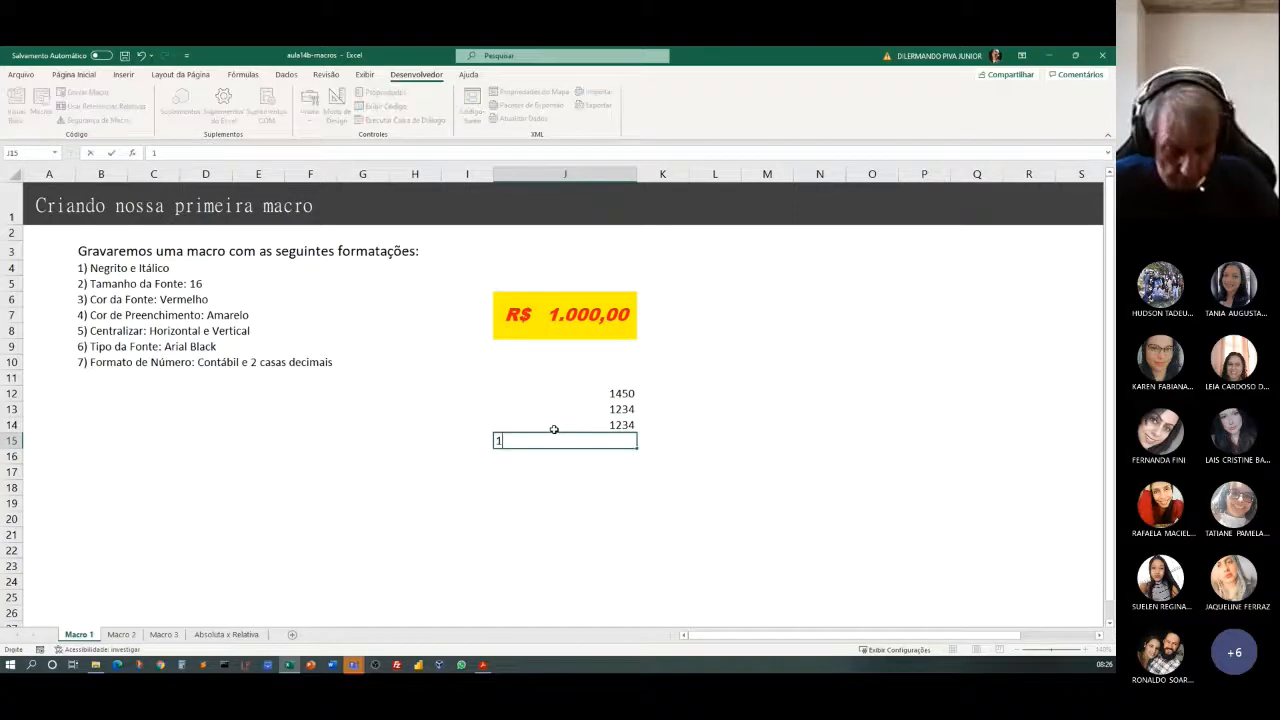
{"action": "key", "text": "Return"}
{"action": "type", "text": "2345"}
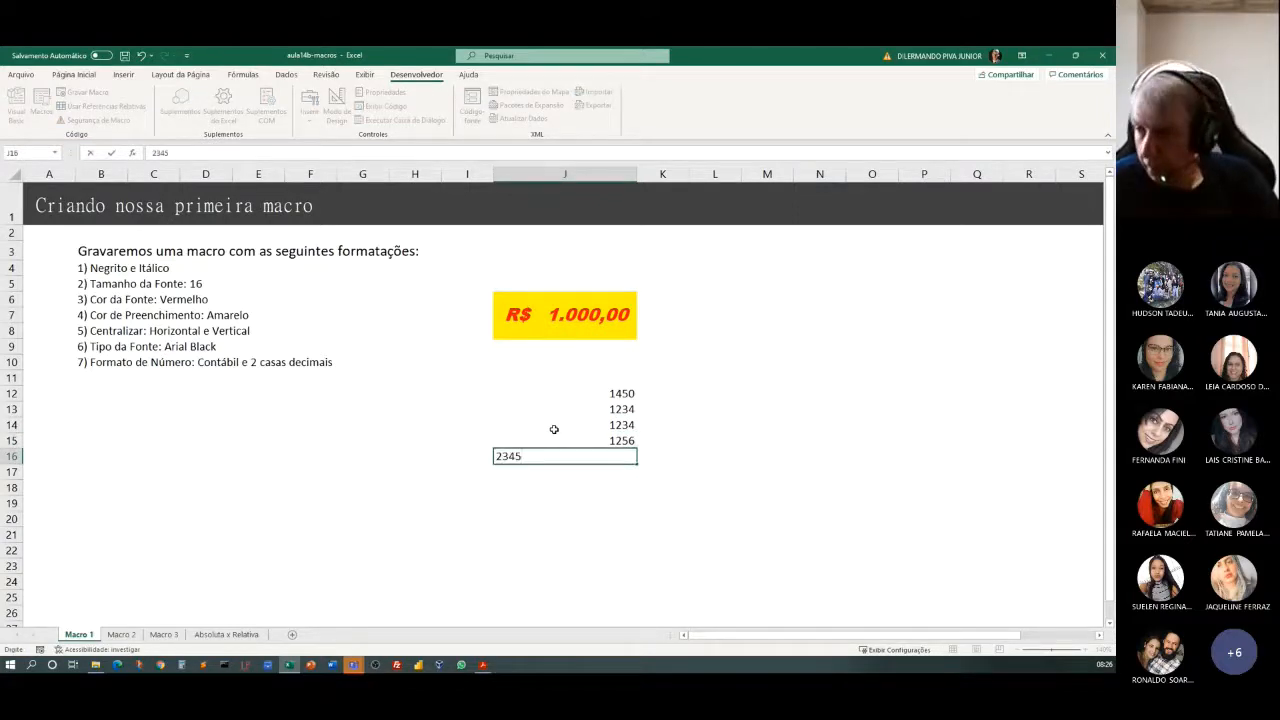
{"action": "key", "text": "Return"}
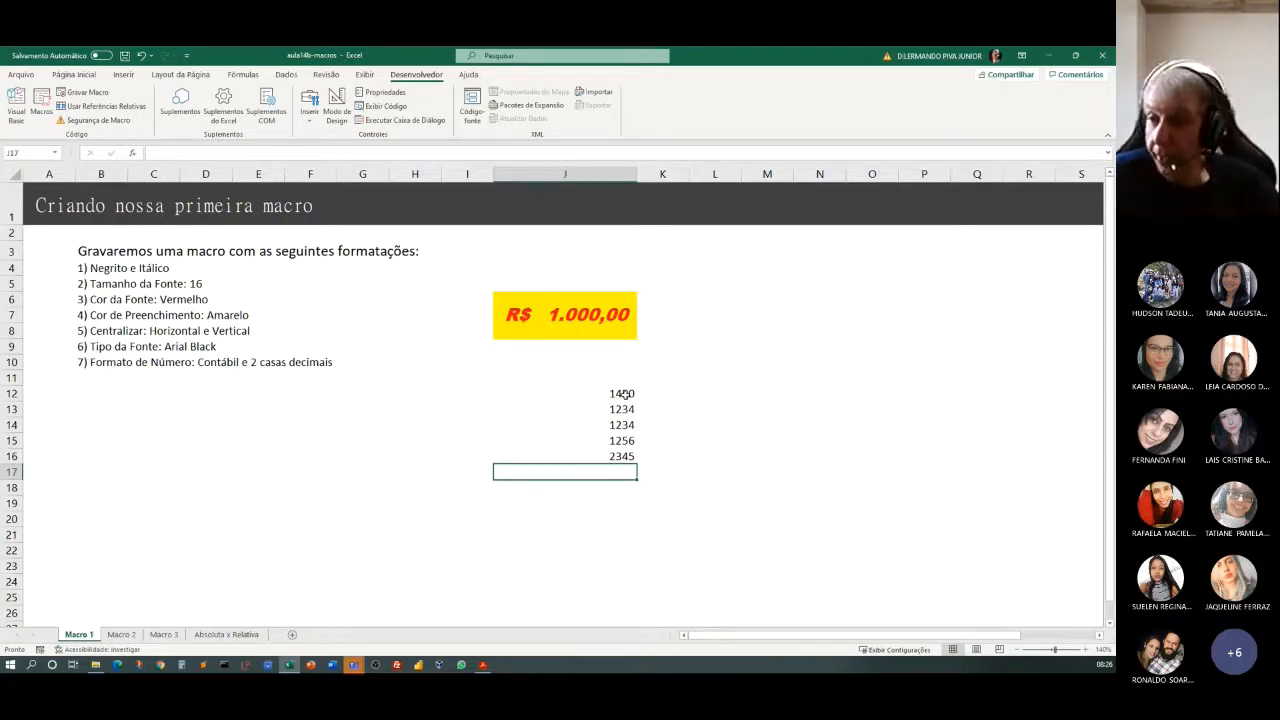
Run the FormatacaoLegal macro from the list of available macros on cell J12.
{"action": "left_click", "coordinate": [592, 393]}
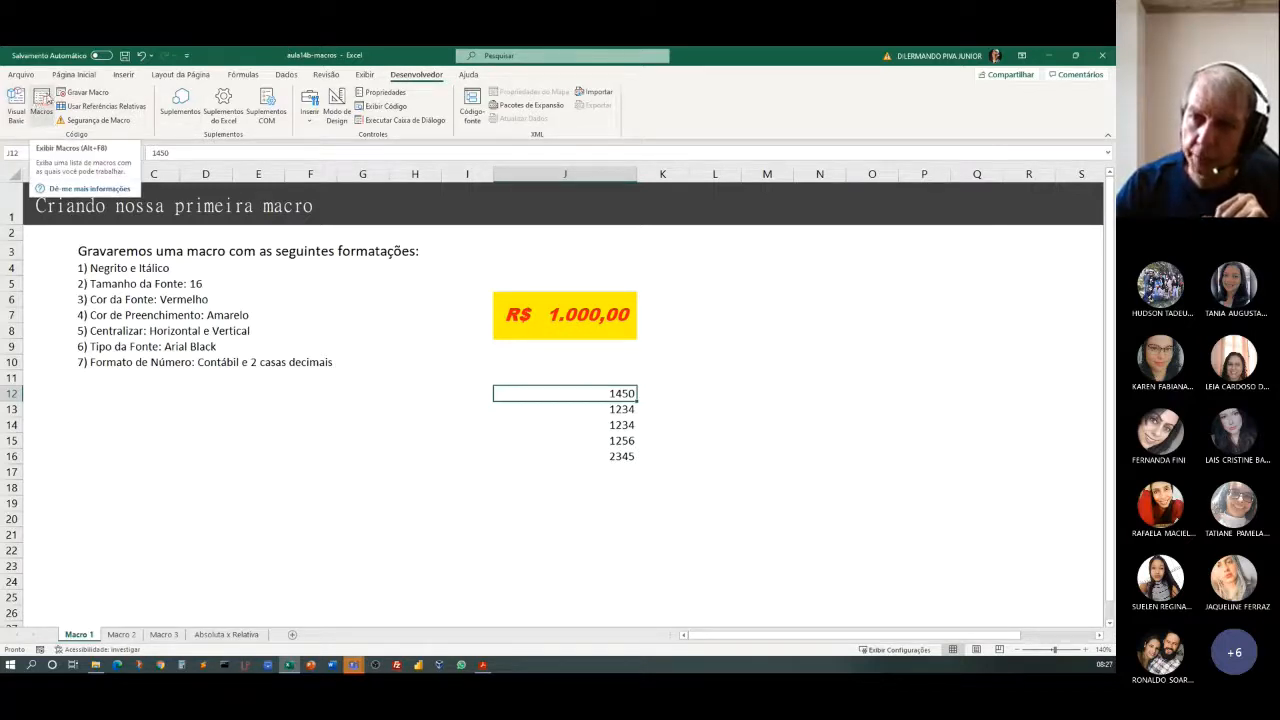
{"action": "left_click", "coordinate": [42, 96]}
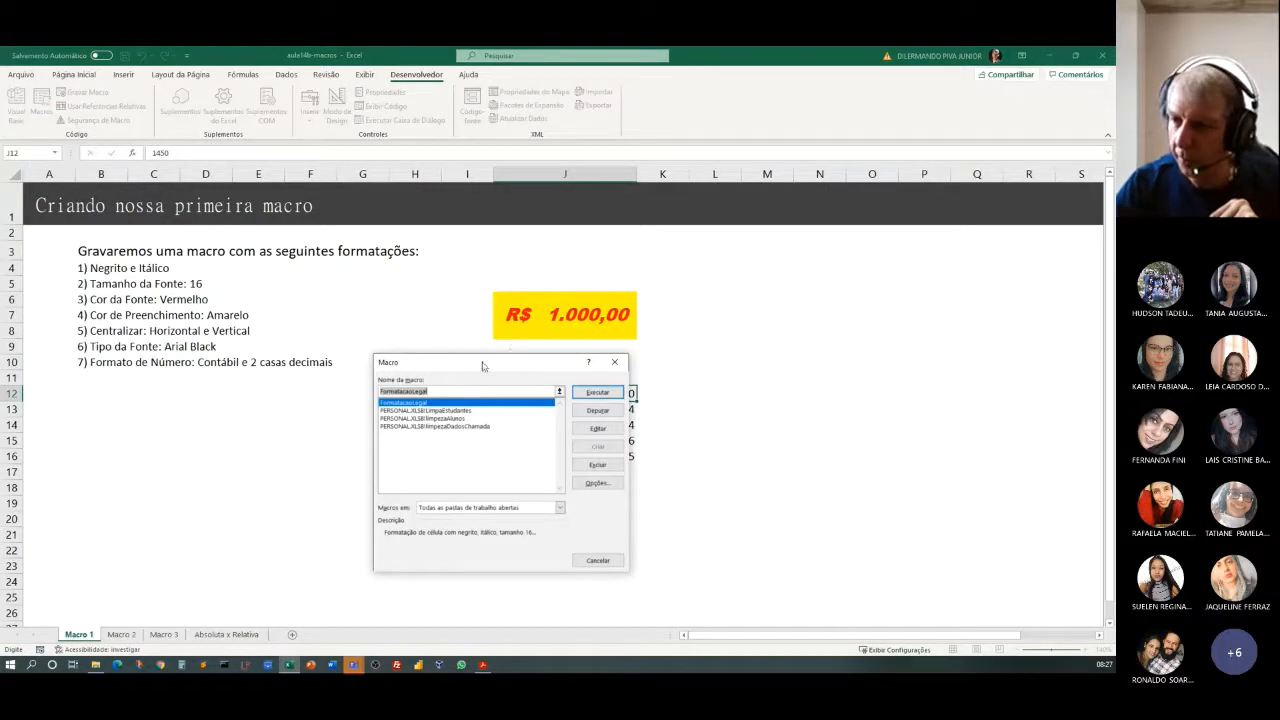
{"action": "left_click_drag", "start_coordinate": [486, 369], "coordinate": [316, 290]}
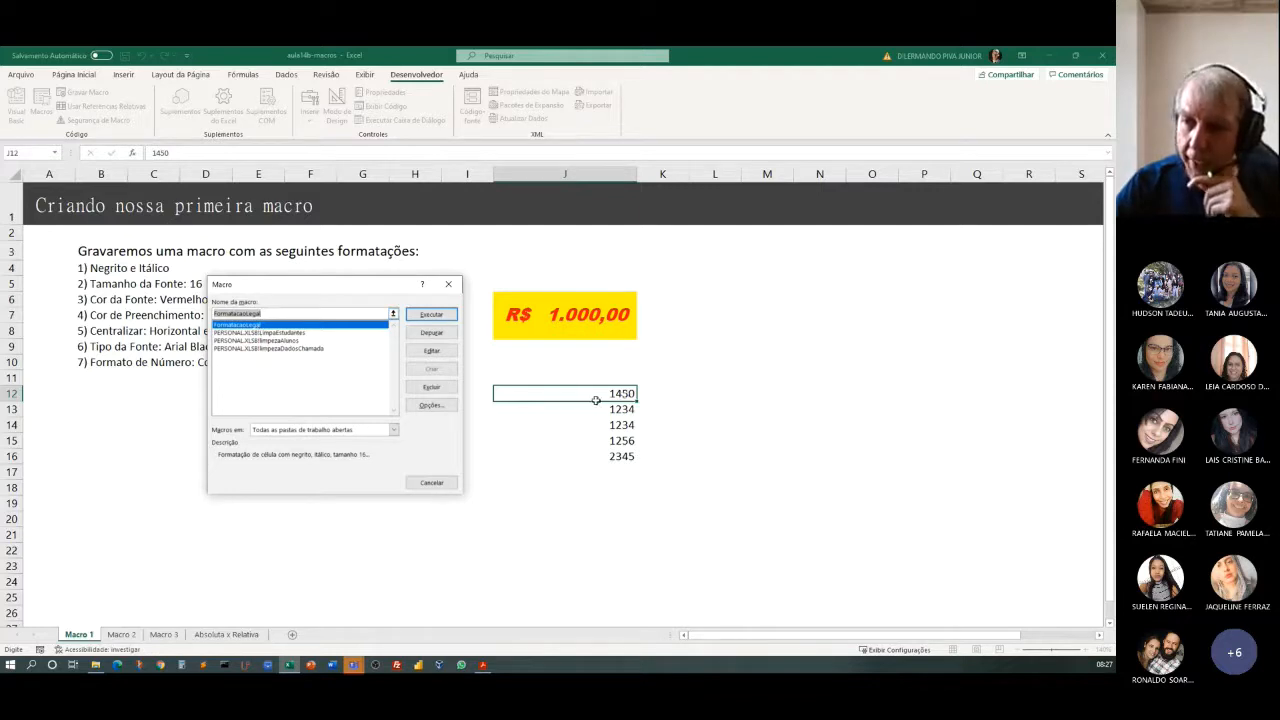
{"action": "left_click", "coordinate": [228, 326]}
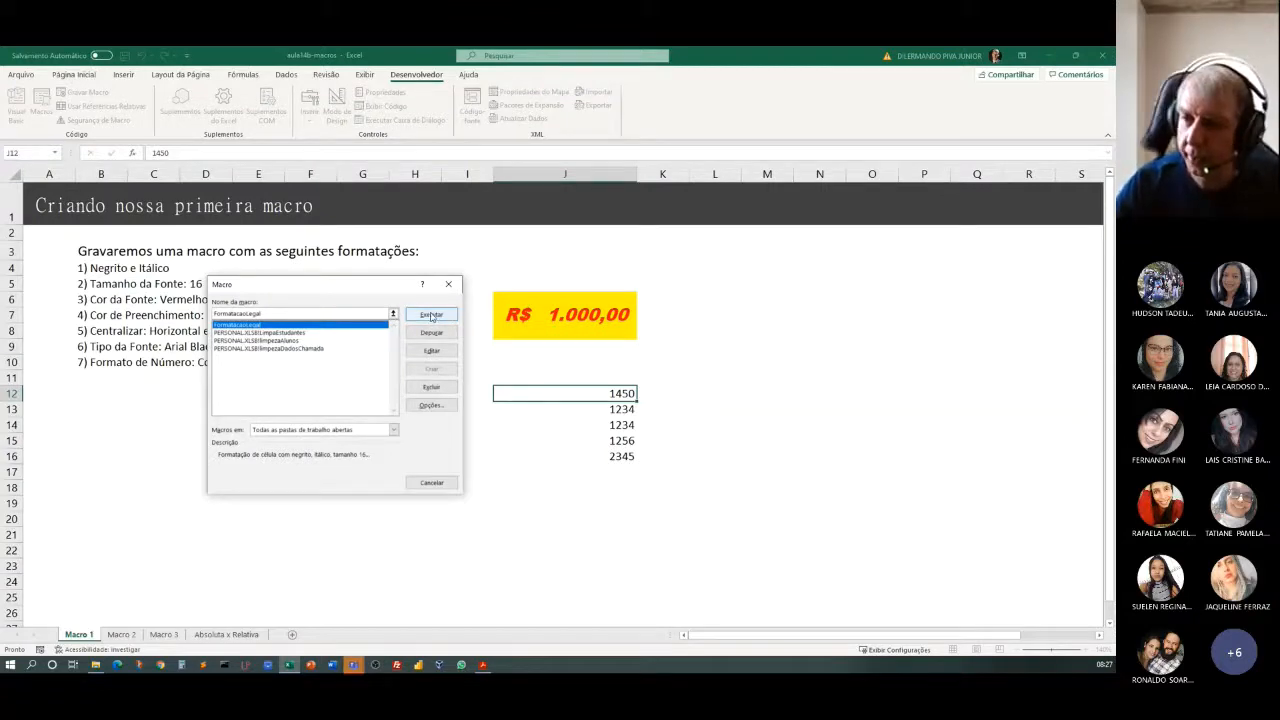
{"action": "left_click", "coordinate": [432, 316]}
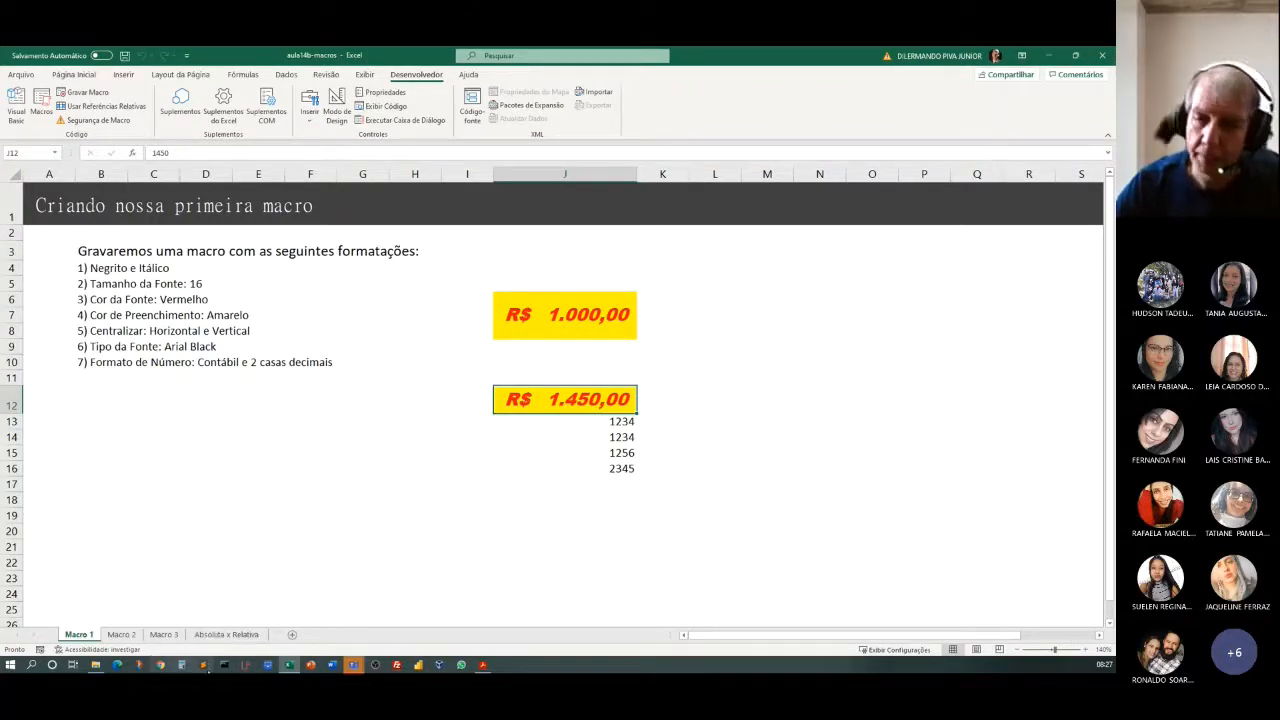
Apply the FormatacaoLegal macro directly to cell J16, without opening the macro list.
{"action": "key", "text": "Down"}
{"action": "key", "text": "Down"}
{"action": "key", "text": "Down"}
{"action": "key", "text": "Down"}
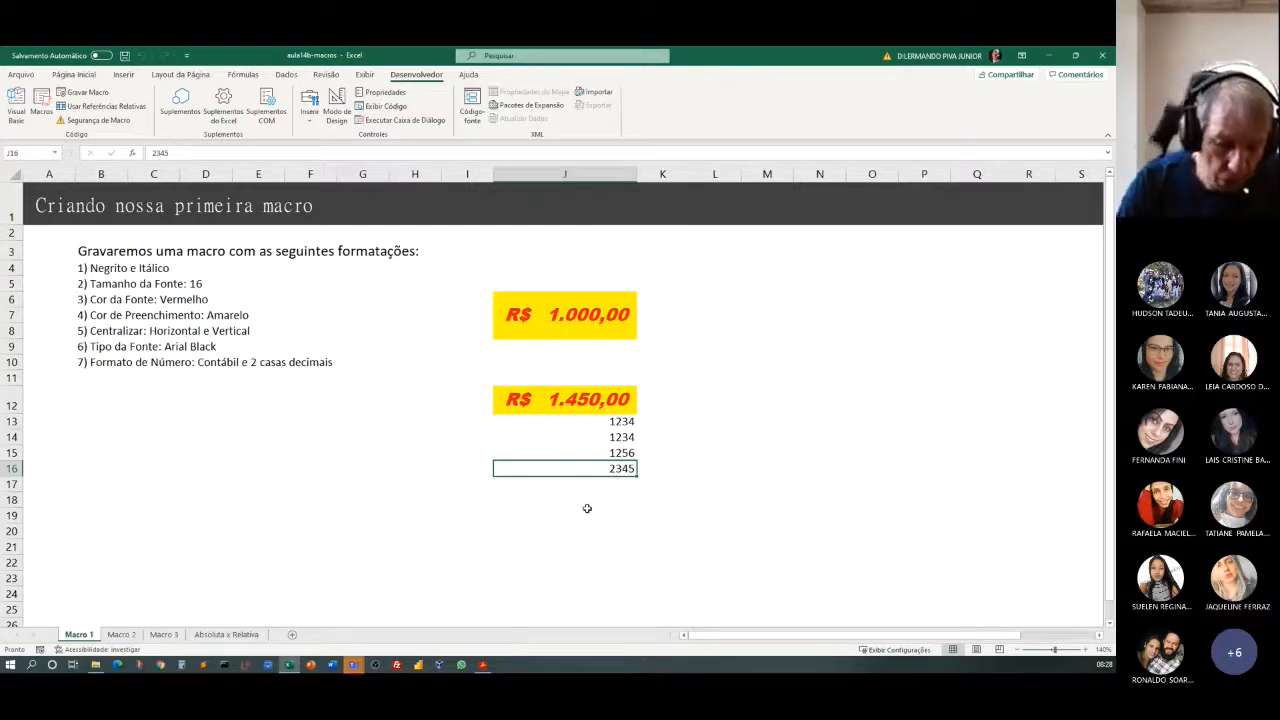
{"action": "key", "text": "ctrl+m"}
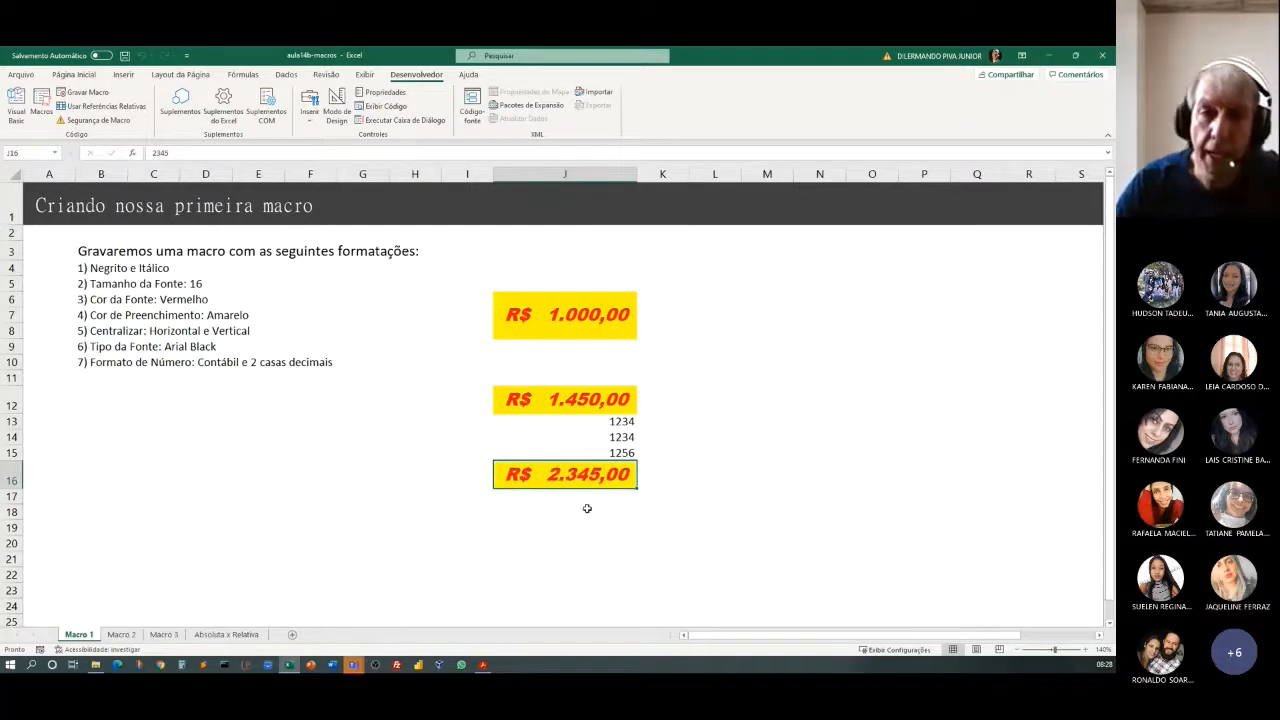
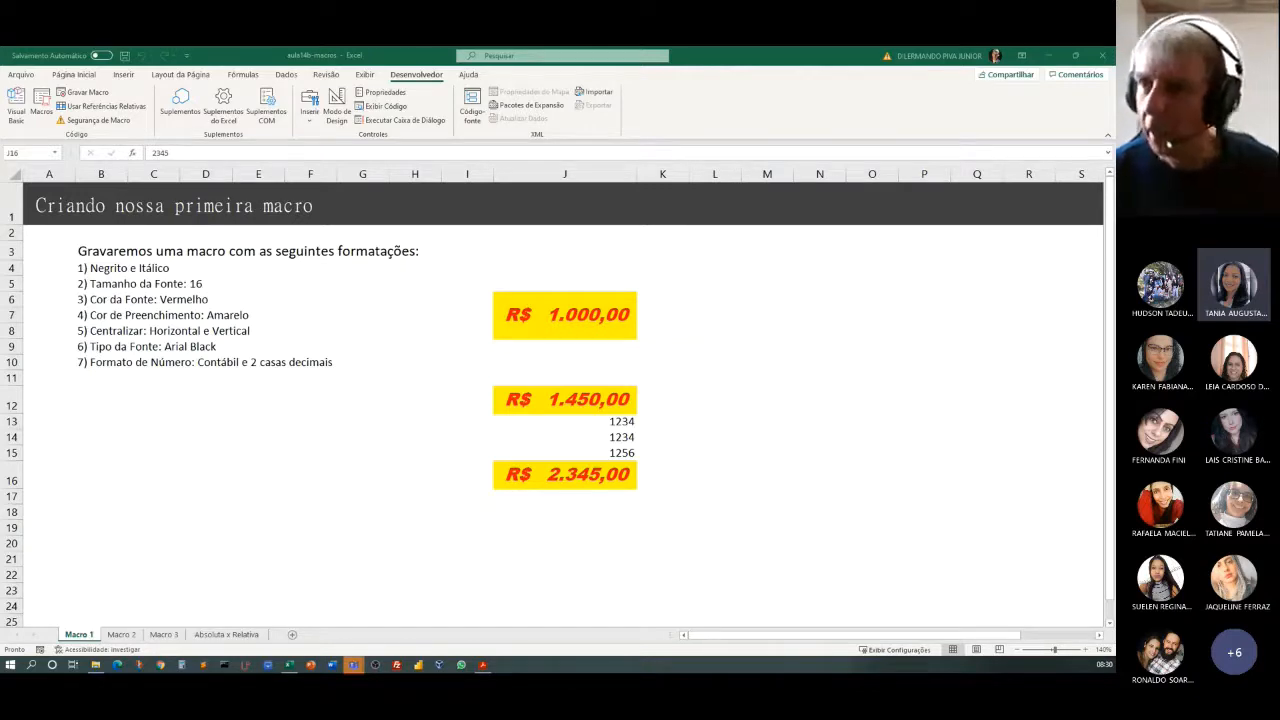
Check the number category, decimal places and symbol of cell J6 in Format Cells, and close without applying changes.
{"action": "left_click", "coordinate": [80, 76]}
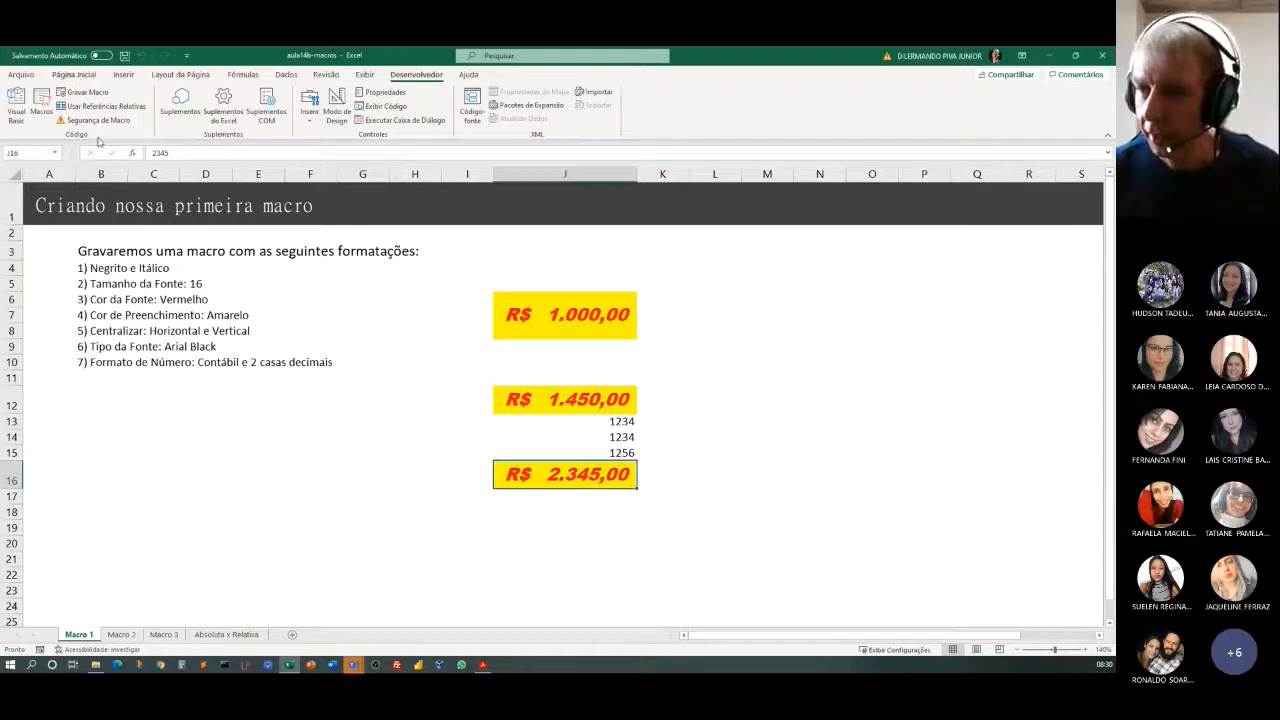
{"action": "left_click", "coordinate": [584, 311]}
{"action": "right_click", "coordinate": [581, 318]}
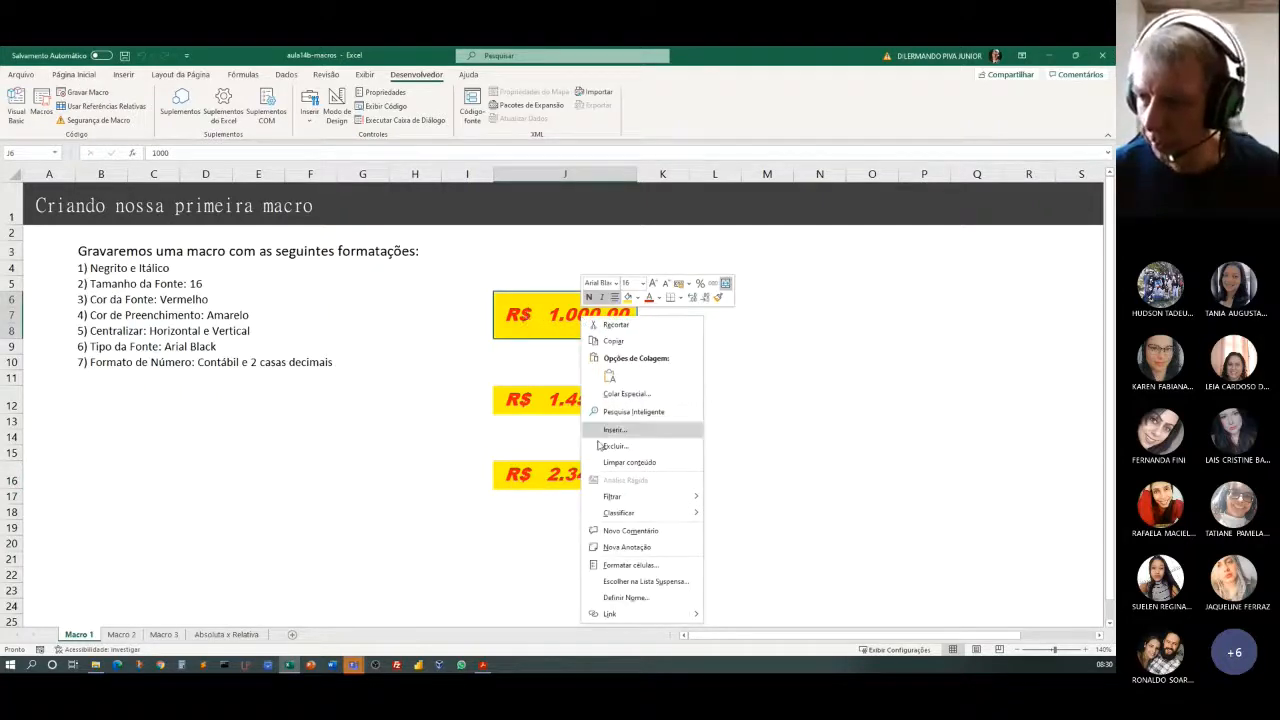
{"action": "left_click", "coordinate": [632, 566]}
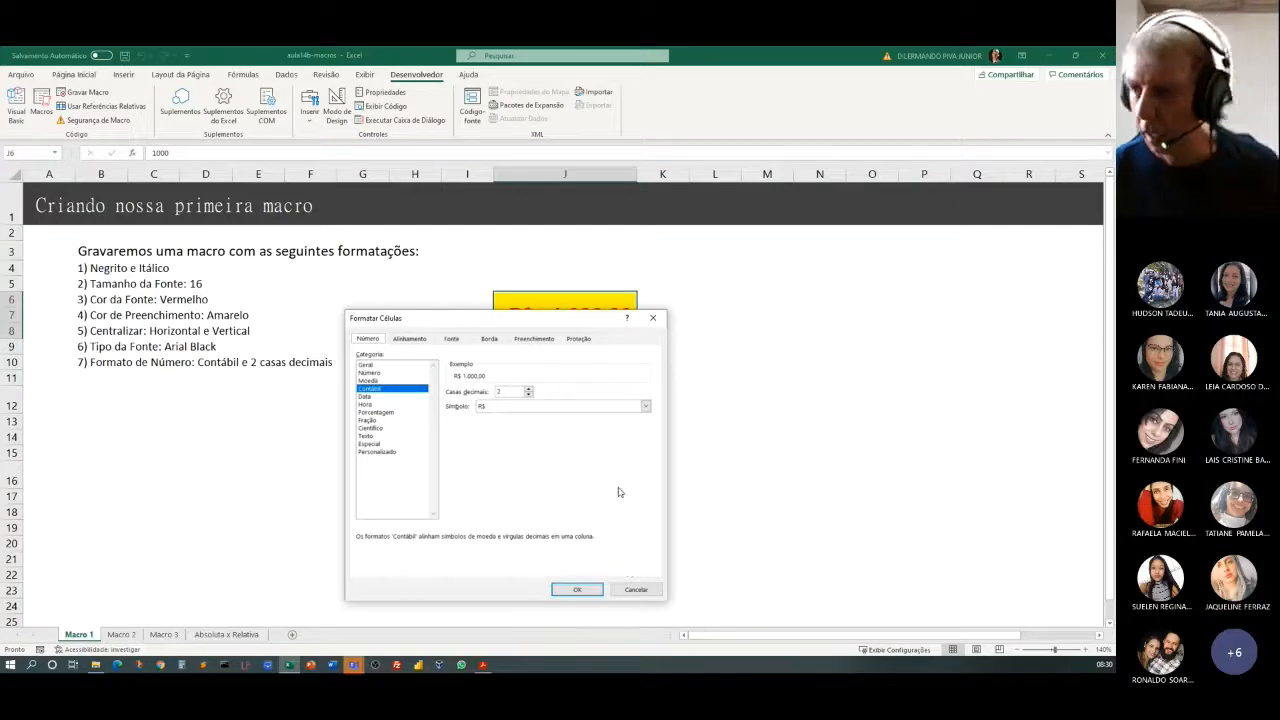
{"action": "left_click", "coordinate": [636, 589]}
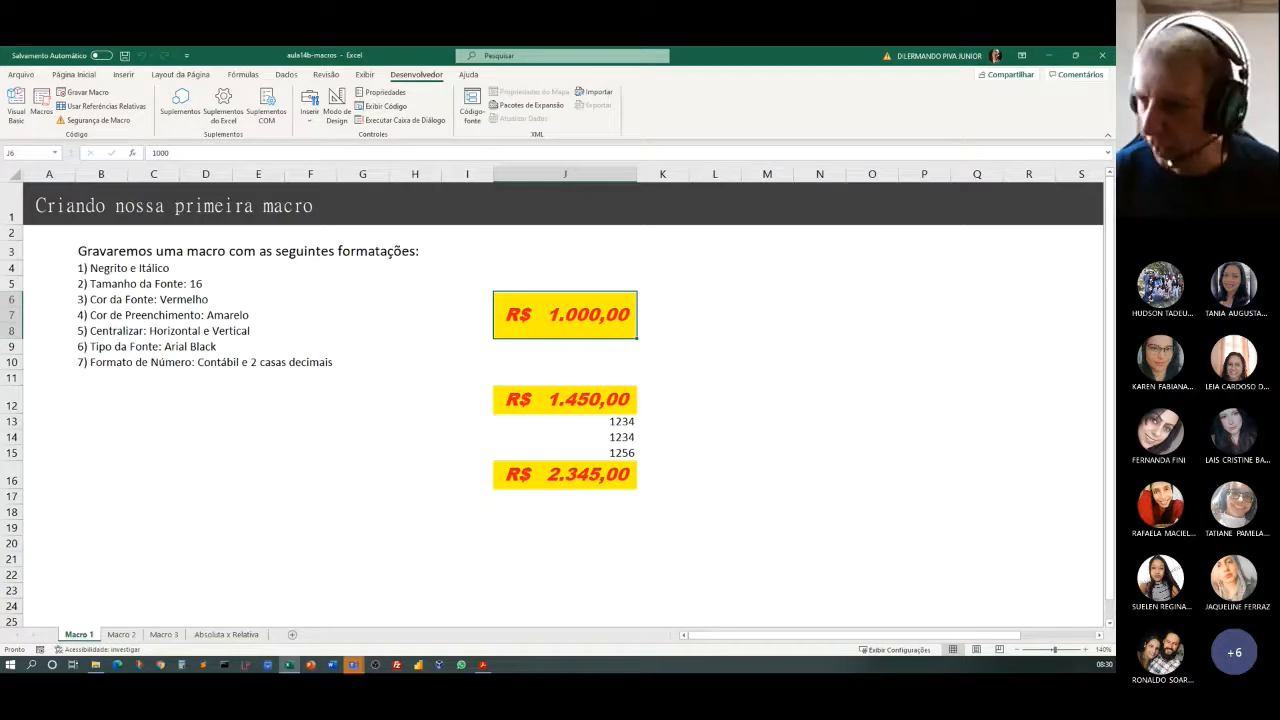
{"action": "left_click", "coordinate": [764, 364]}
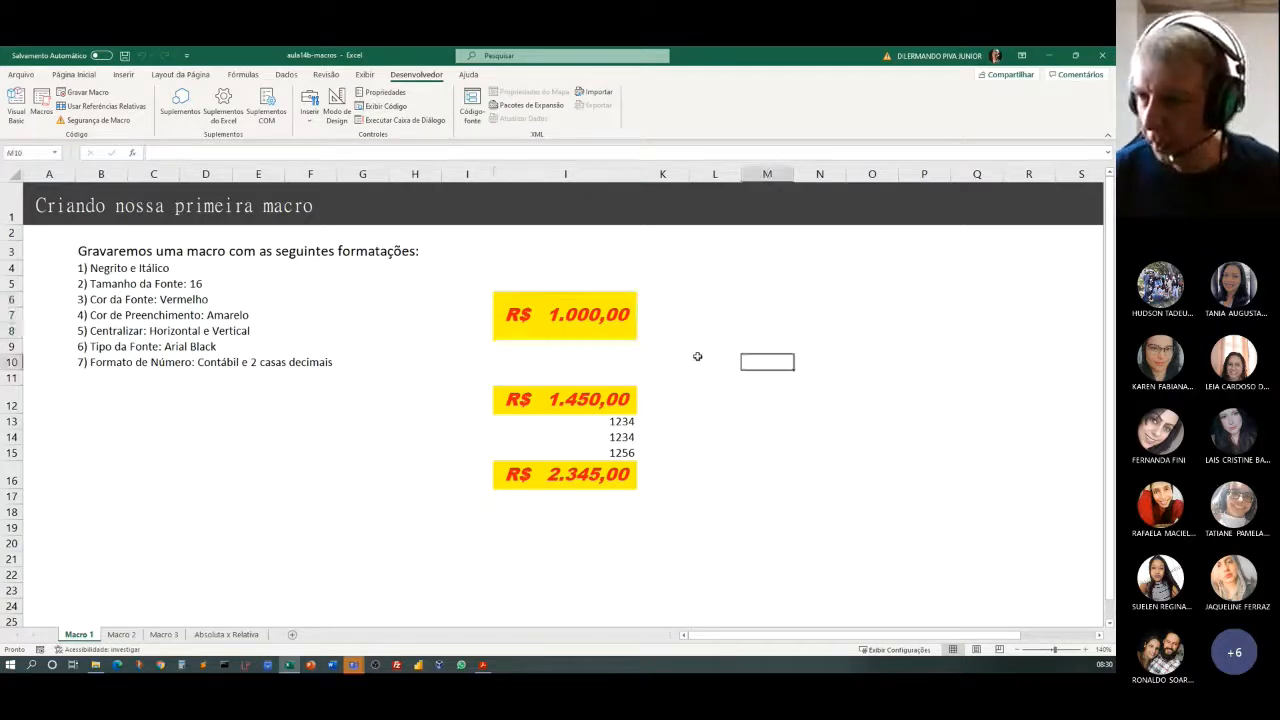
Inspect the applied formatting options and the raw stored content of the merged cell J6.
{"action": "left_click", "coordinate": [558, 325]}
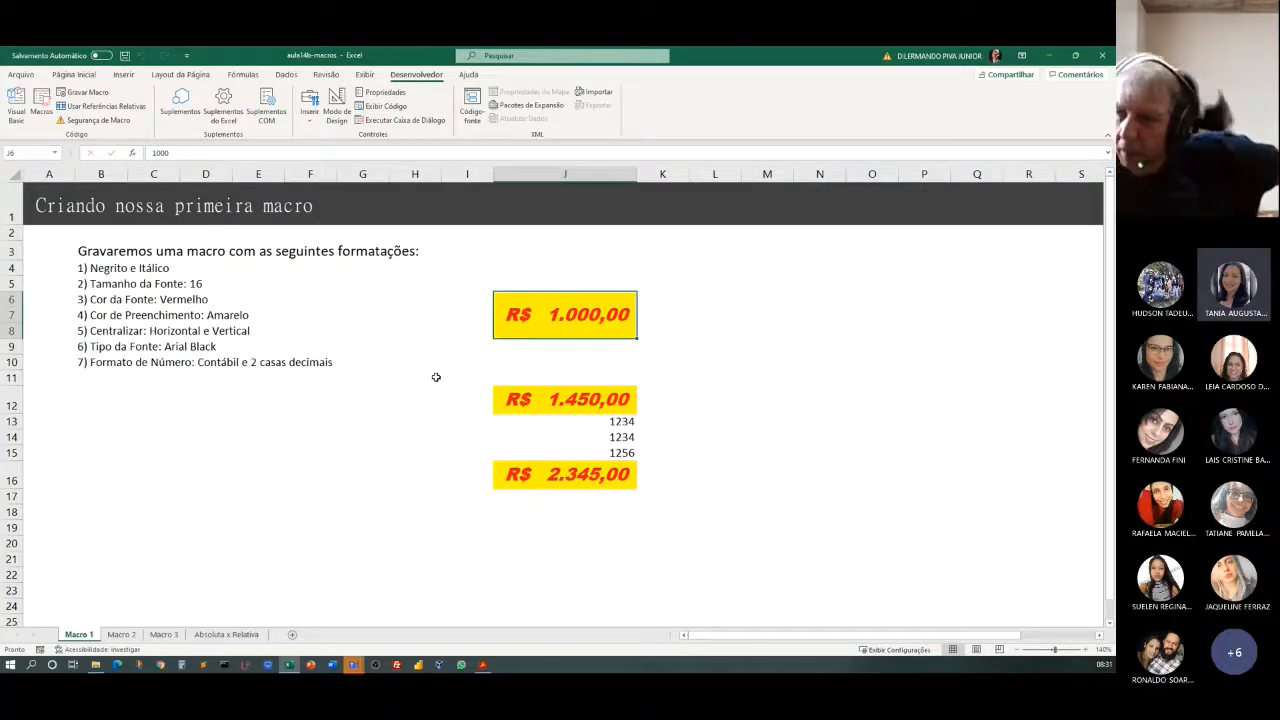
{"action": "left_click", "coordinate": [396, 364]}
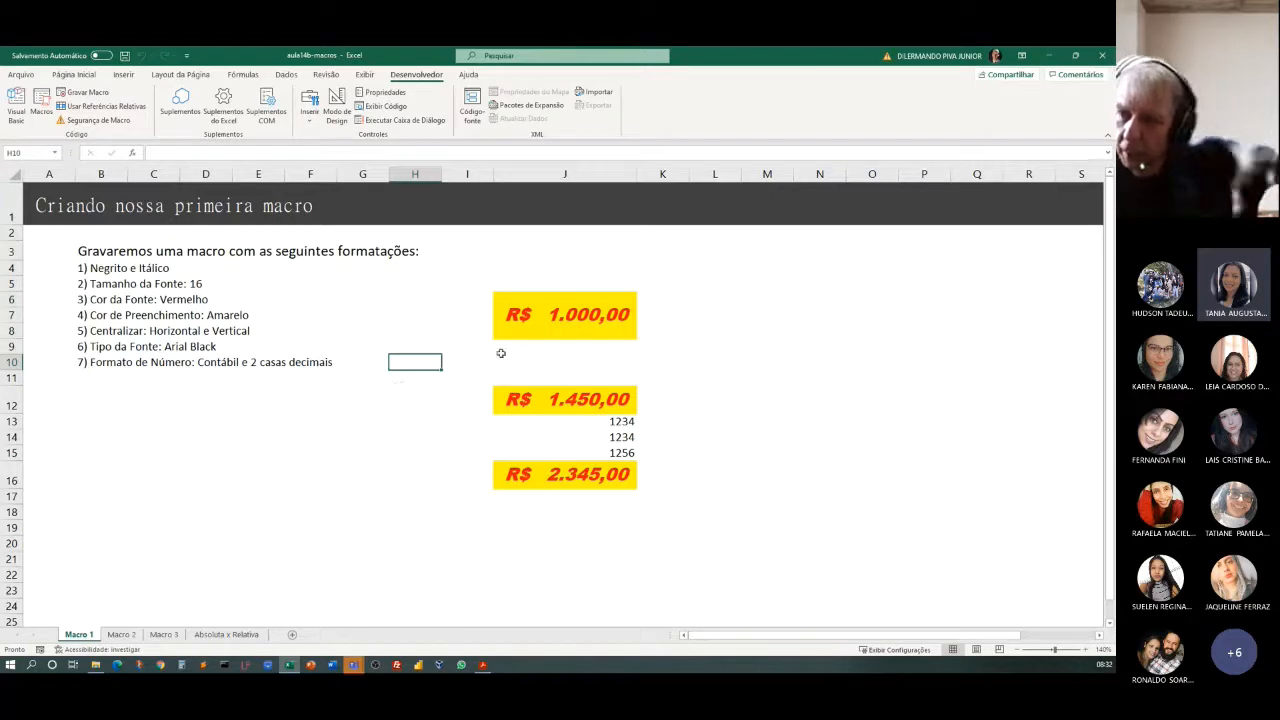
{"action": "left_click", "coordinate": [536, 320]}
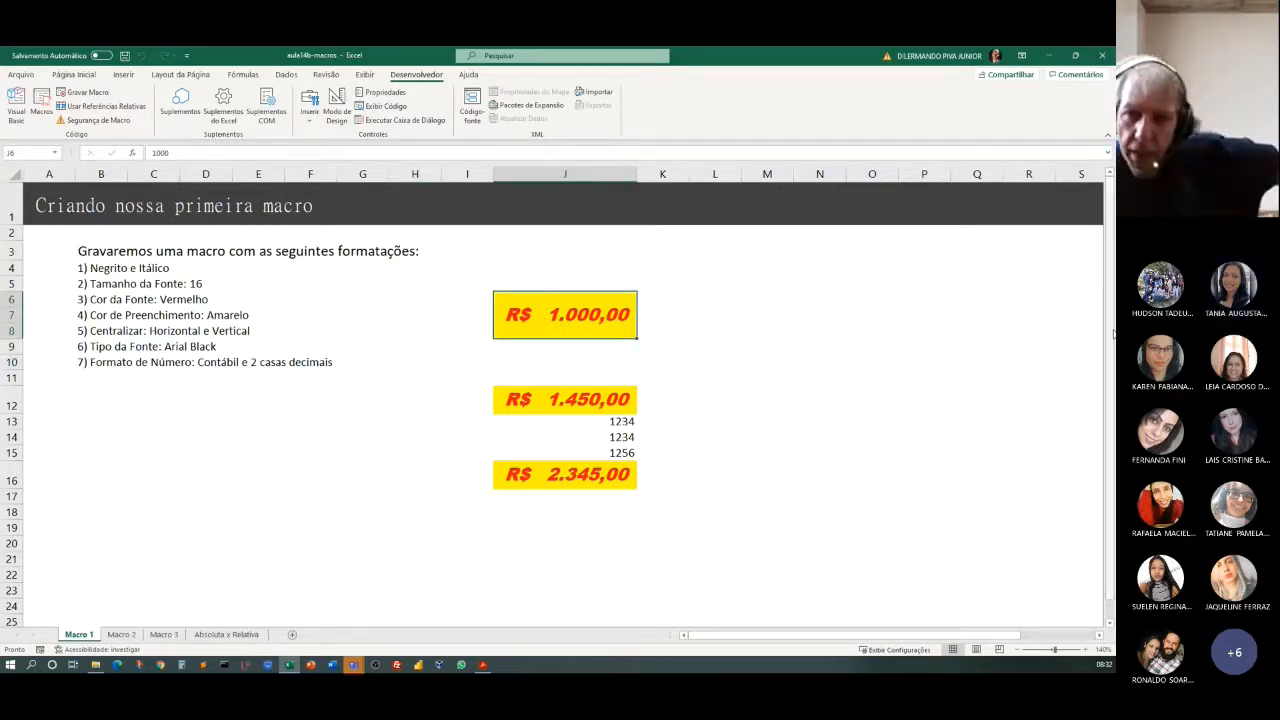
{"action": "left_click", "coordinate": [74, 75]}
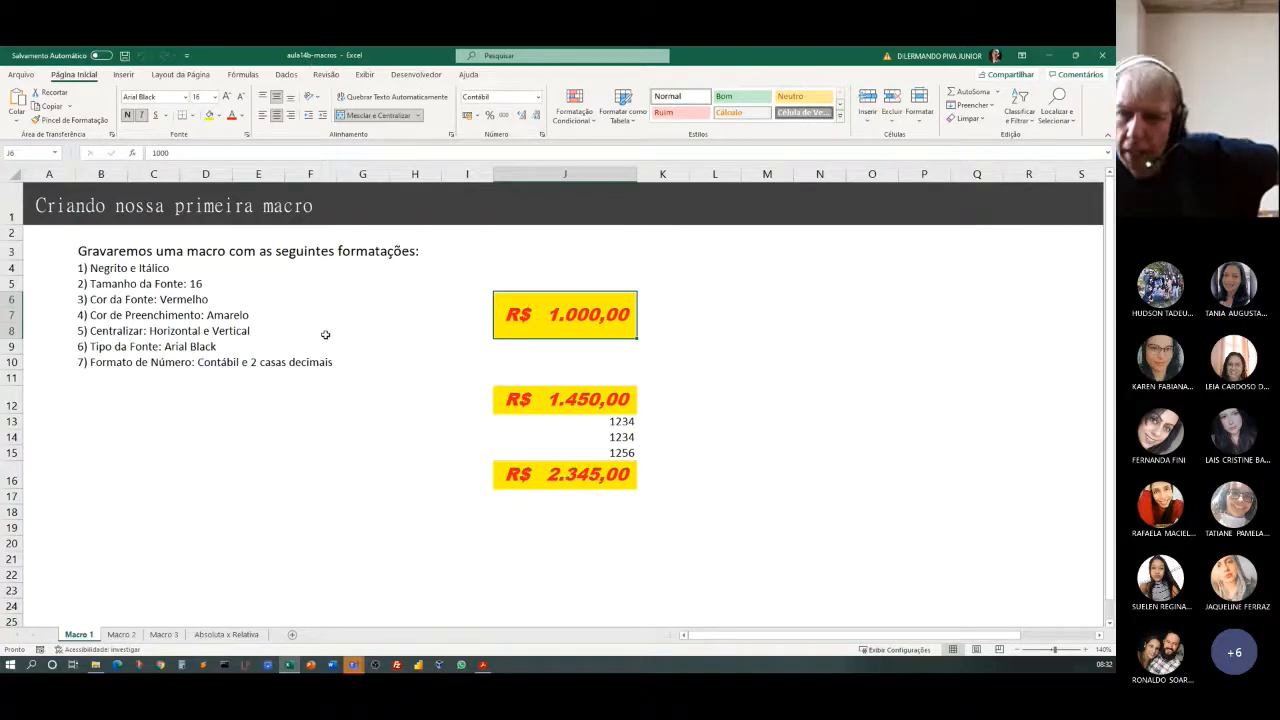
{"action": "double_click", "coordinate": [519, 315]}
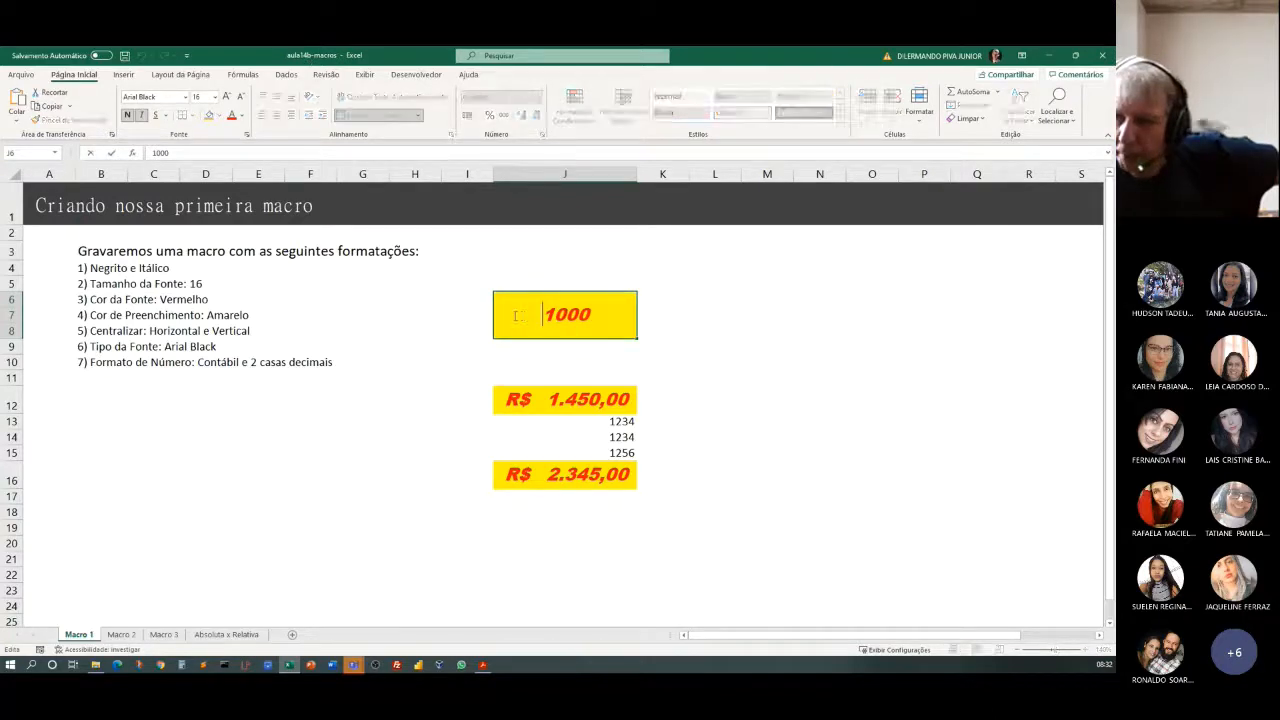
{"action": "left_click_drag", "start_coordinate": [519, 315], "coordinate": [595, 318]}
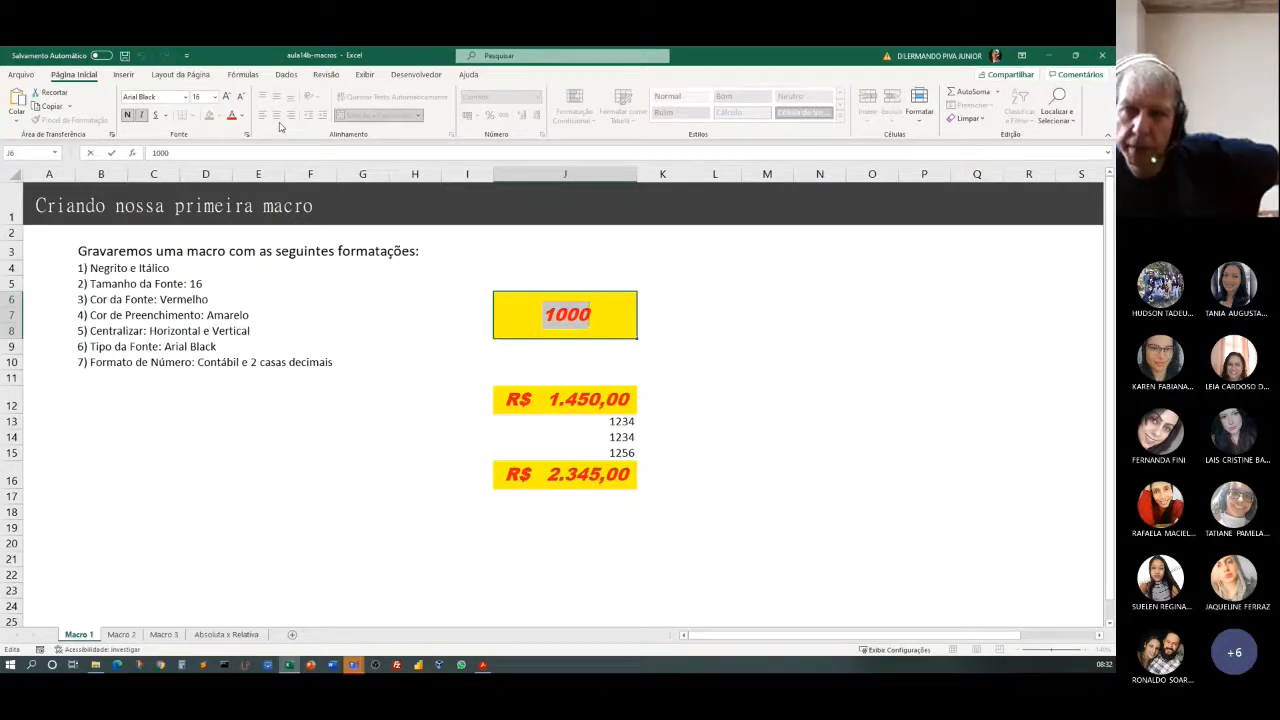
{"action": "left_click", "coordinate": [760, 331]}
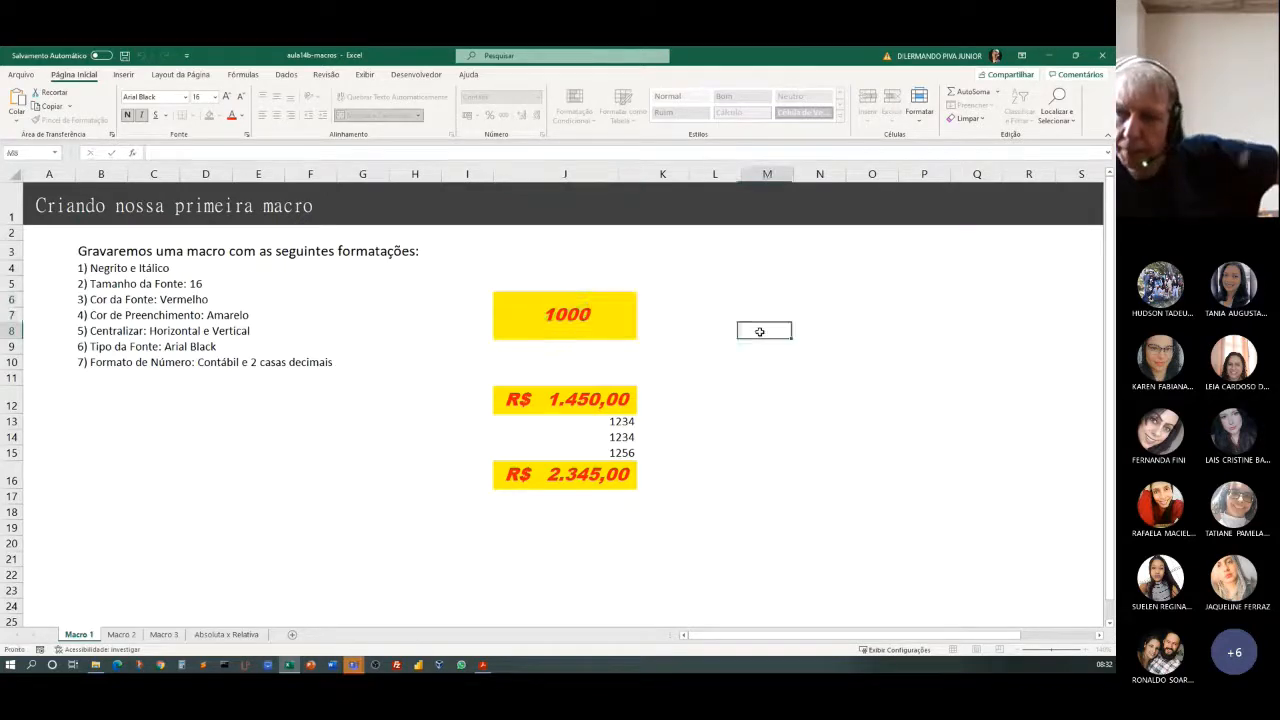
{"action": "left_click", "coordinate": [524, 313]}
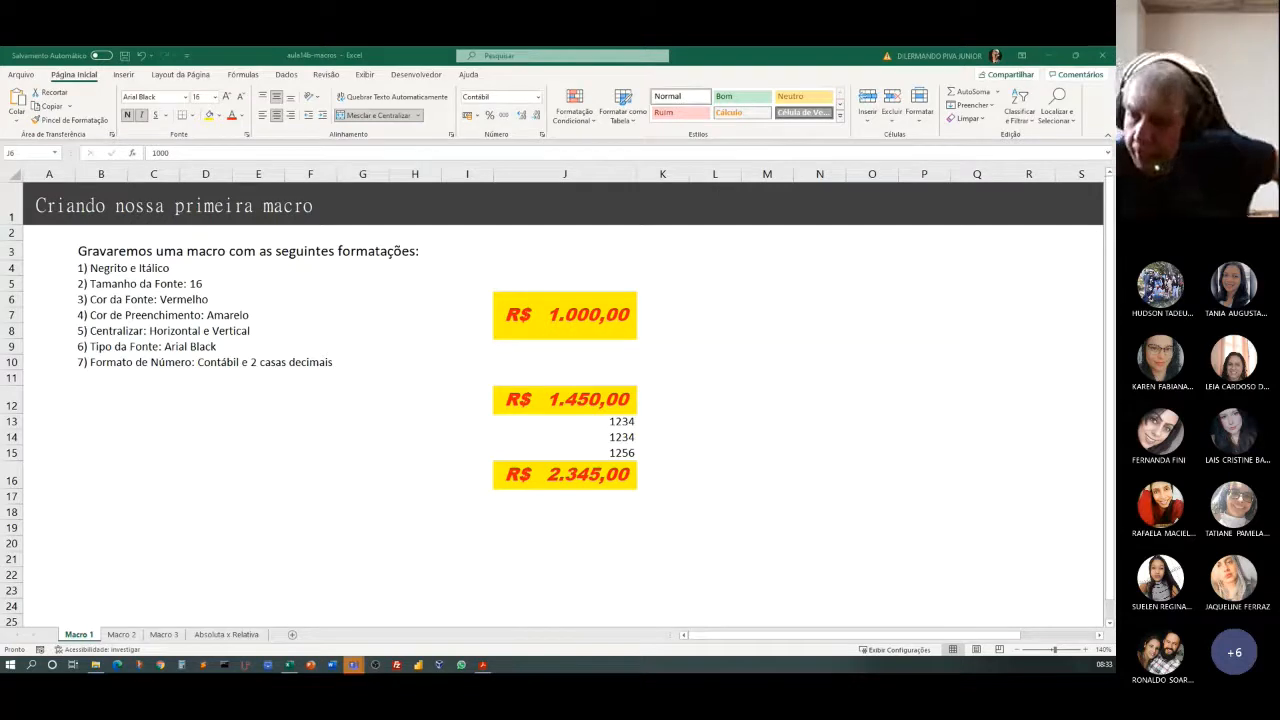
{"action": "left_click", "coordinate": [603, 313]}
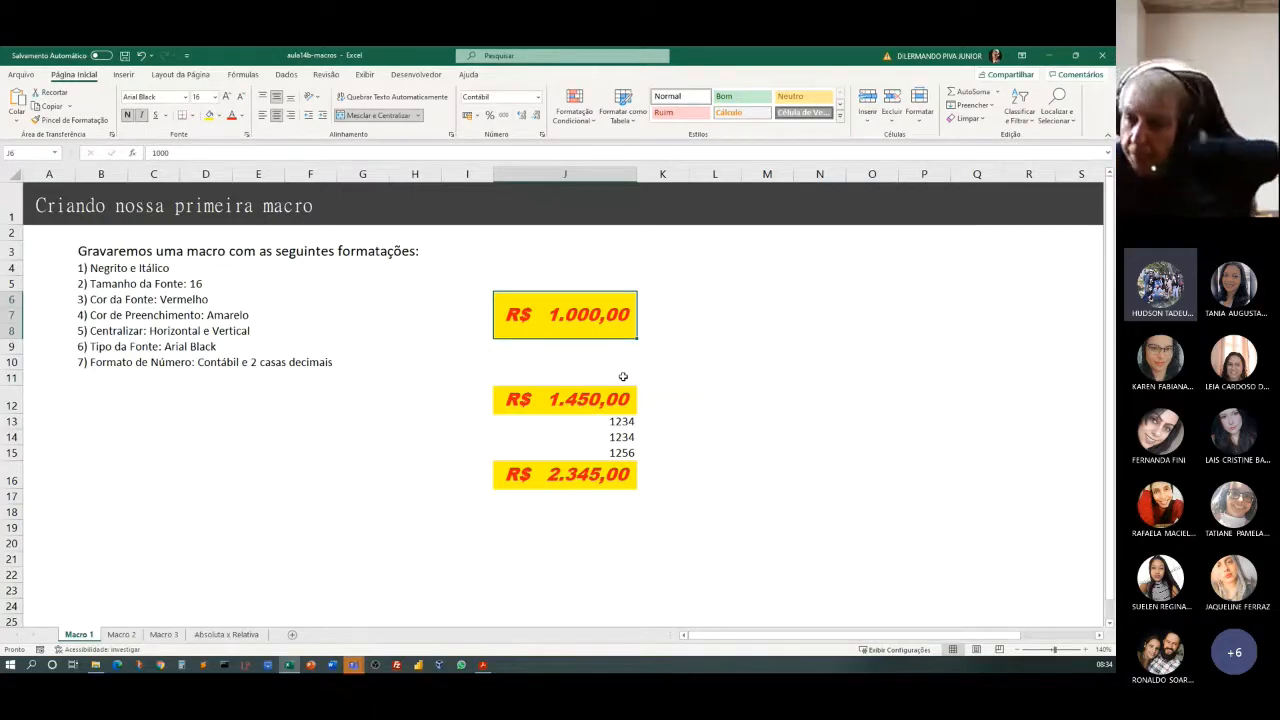
Delete the FormatacaoLegal macro from the workbook and confirm the deletion.
{"action": "left_click", "coordinate": [314, 312]}
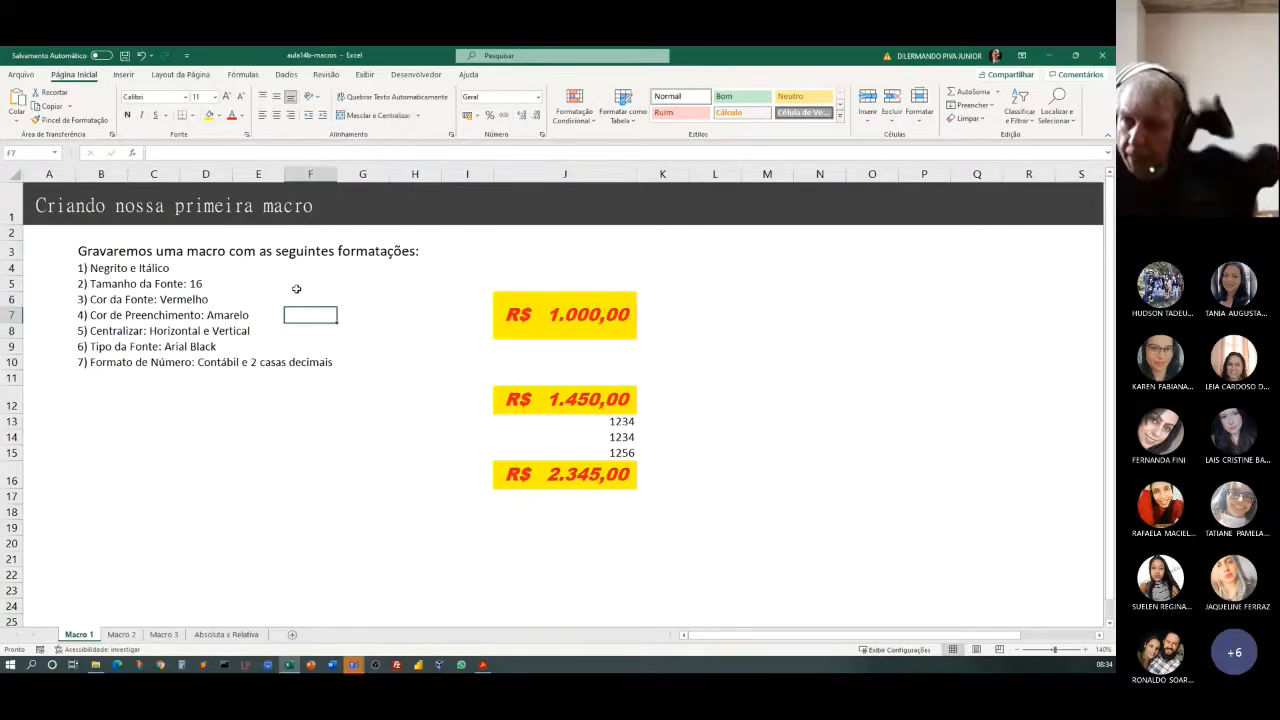
{"action": "left_click", "coordinate": [416, 74]}
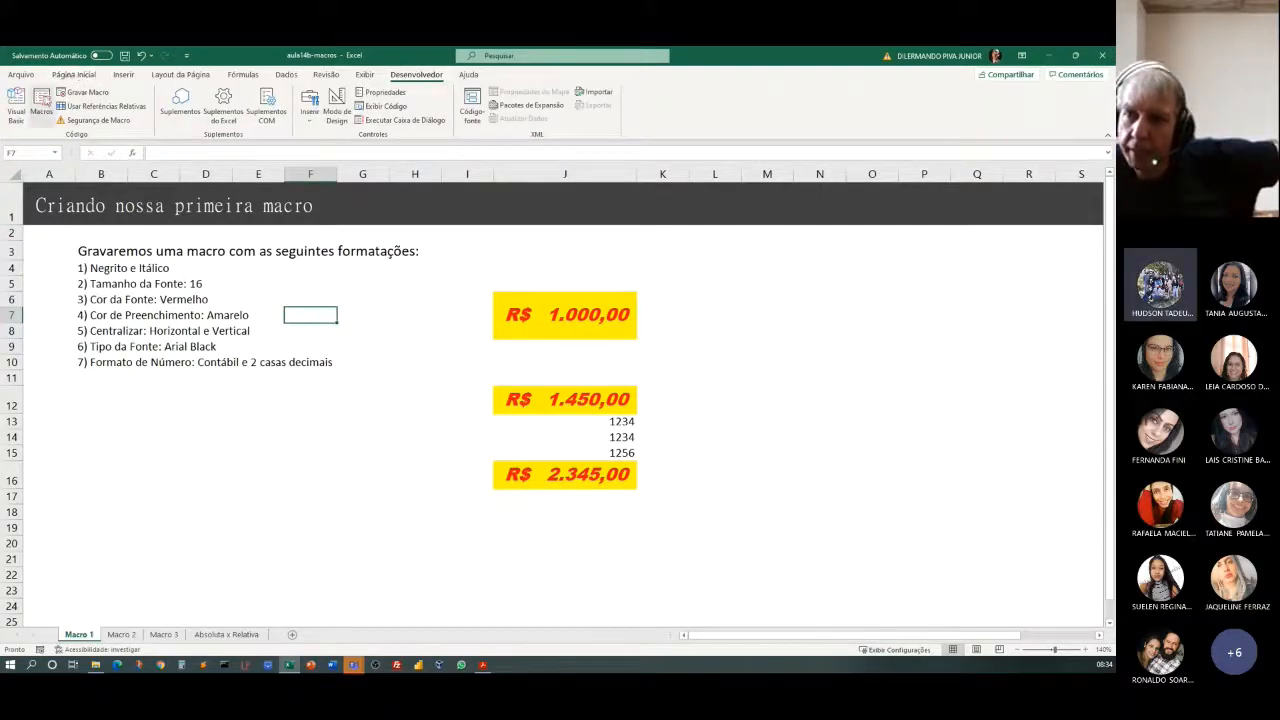
{"action": "left_click", "coordinate": [45, 101]}
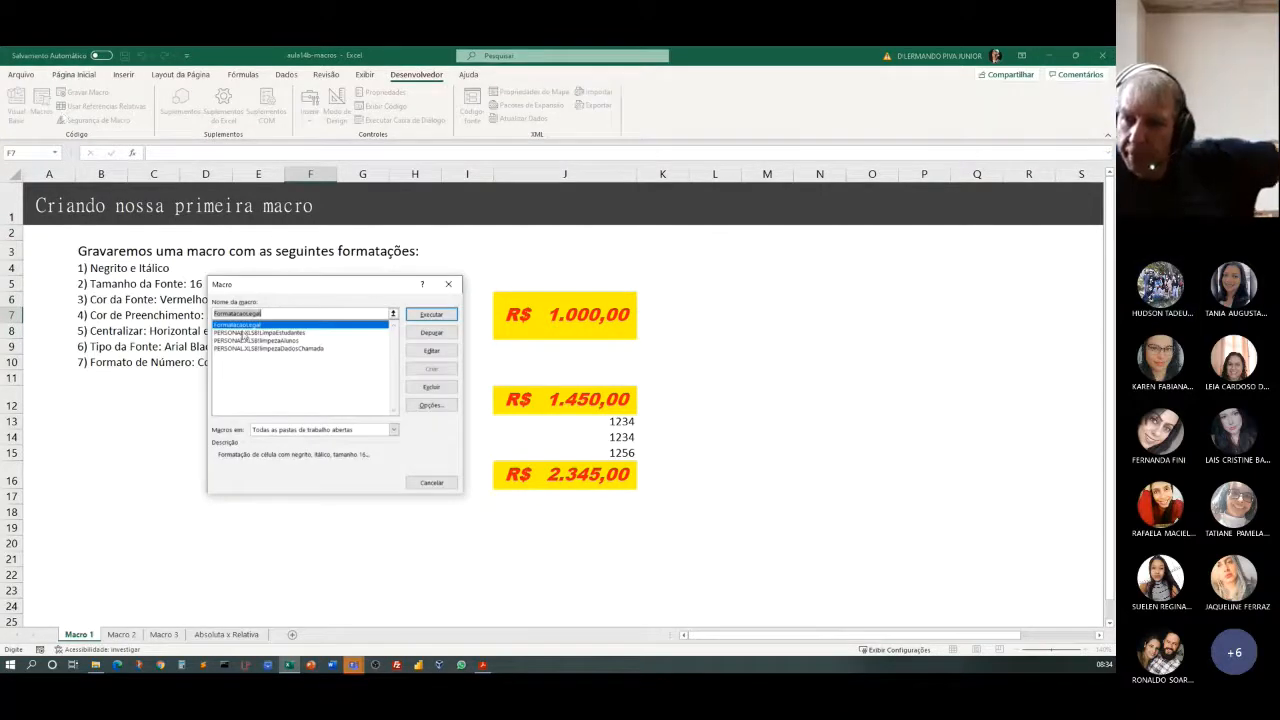
{"action": "left_click", "coordinate": [238, 326]}
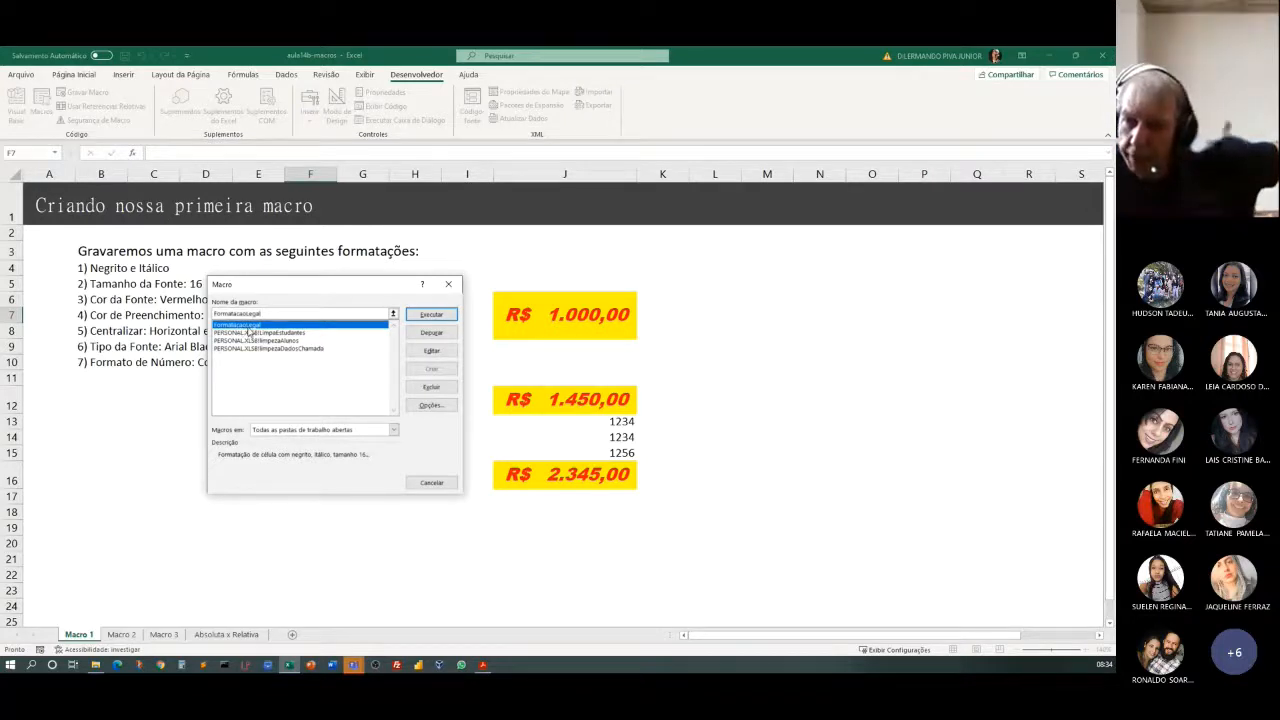
{"action": "left_click", "coordinate": [431, 388]}
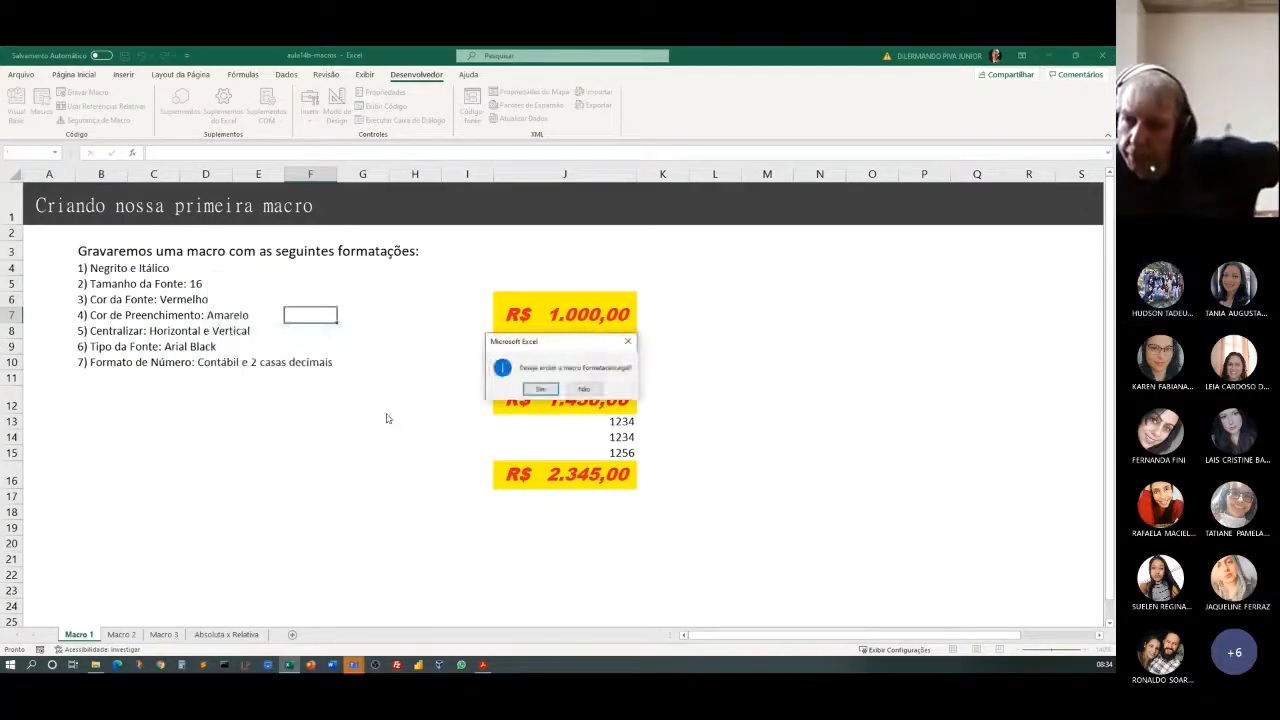
{"action": "left_click", "coordinate": [540, 387]}
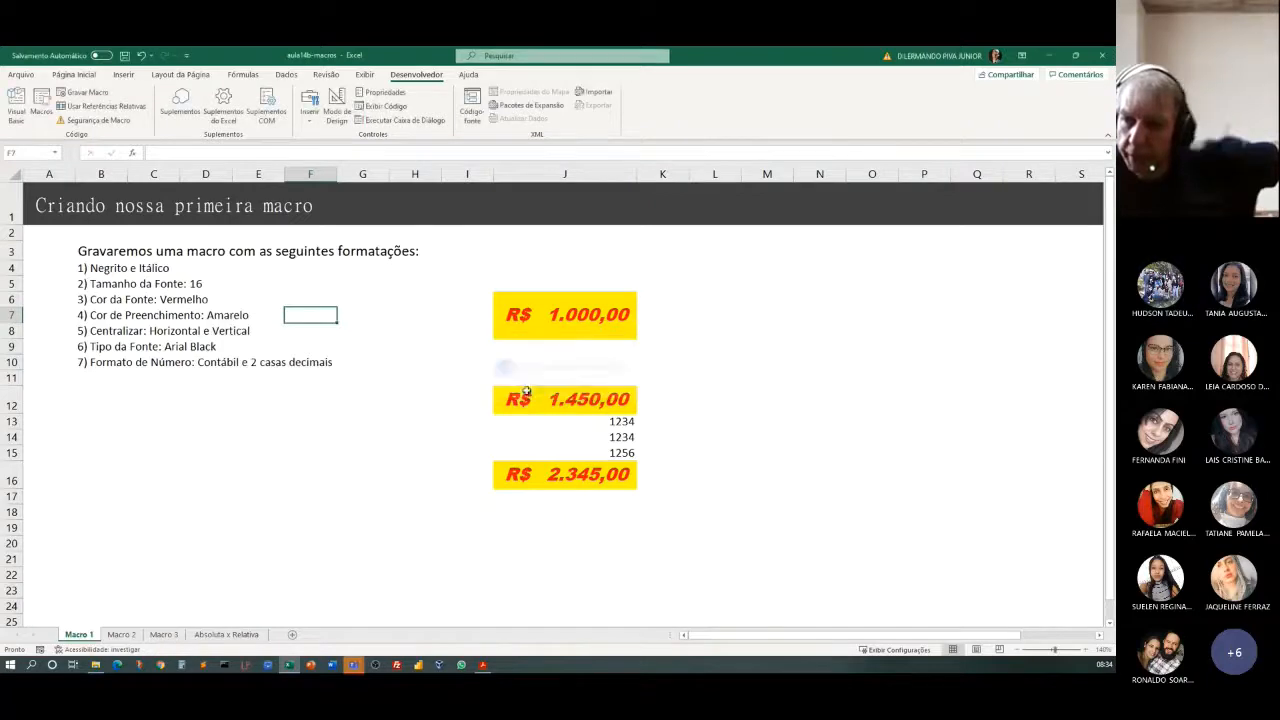
Review the list of remaining macros in all open workbooks and close it.
{"action": "left_click", "coordinate": [42, 111]}
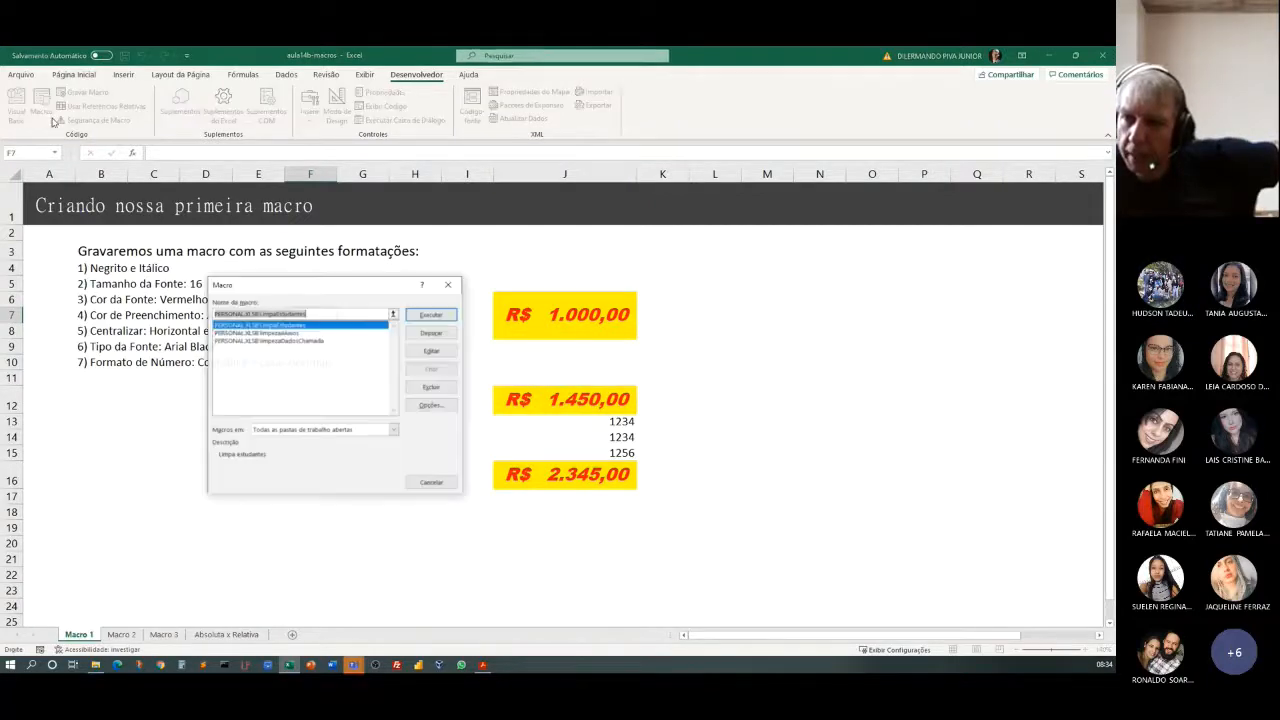
{"action": "left_click", "coordinate": [307, 391]}
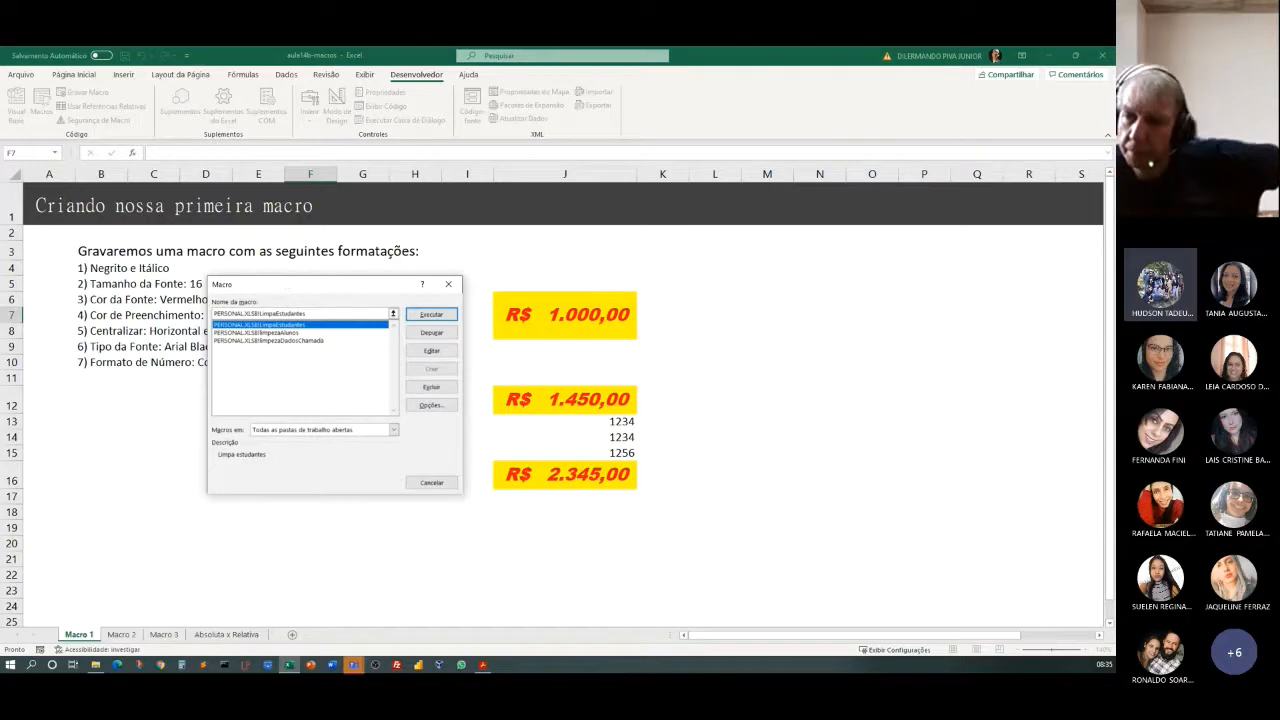
{"action": "left_click_drag", "start_coordinate": [285, 292], "coordinate": [152, 403]}
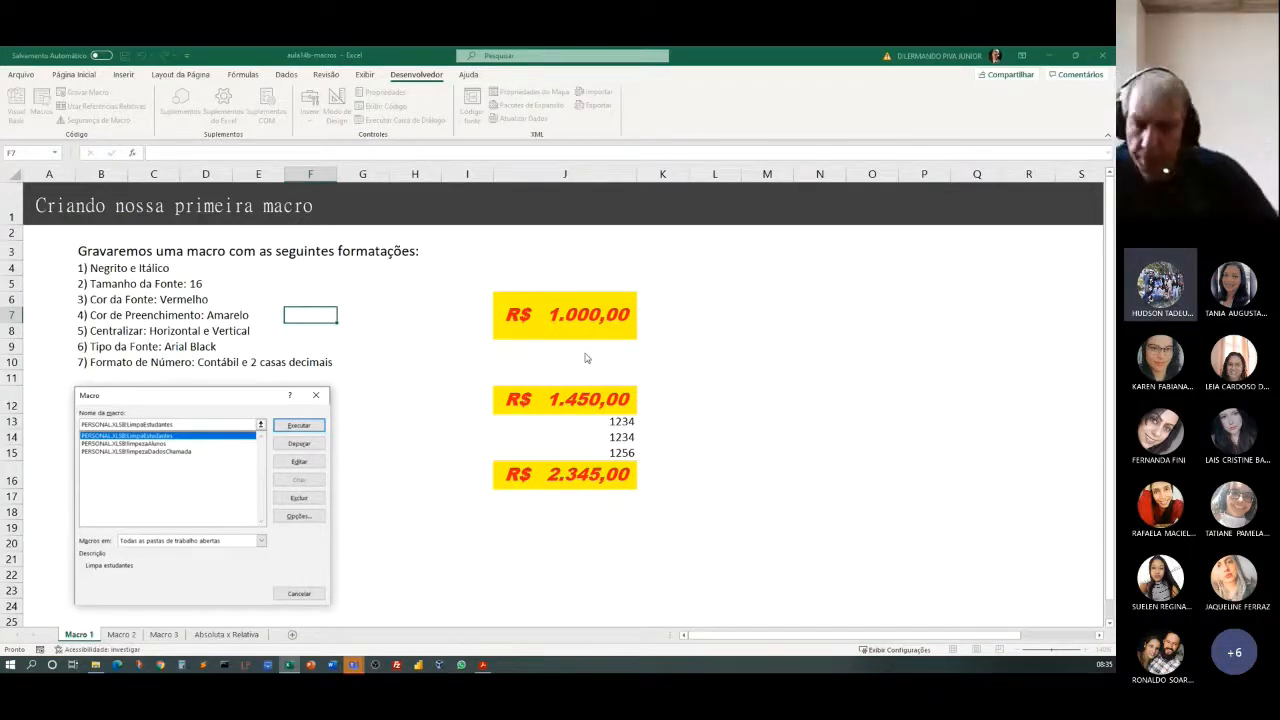
{"action": "left_click", "coordinate": [286, 599]}
Copy the plain formatting of cell J14 onto cells J12 through J16 with the Format Painter.
{"action": "left_click", "coordinate": [551, 316]}
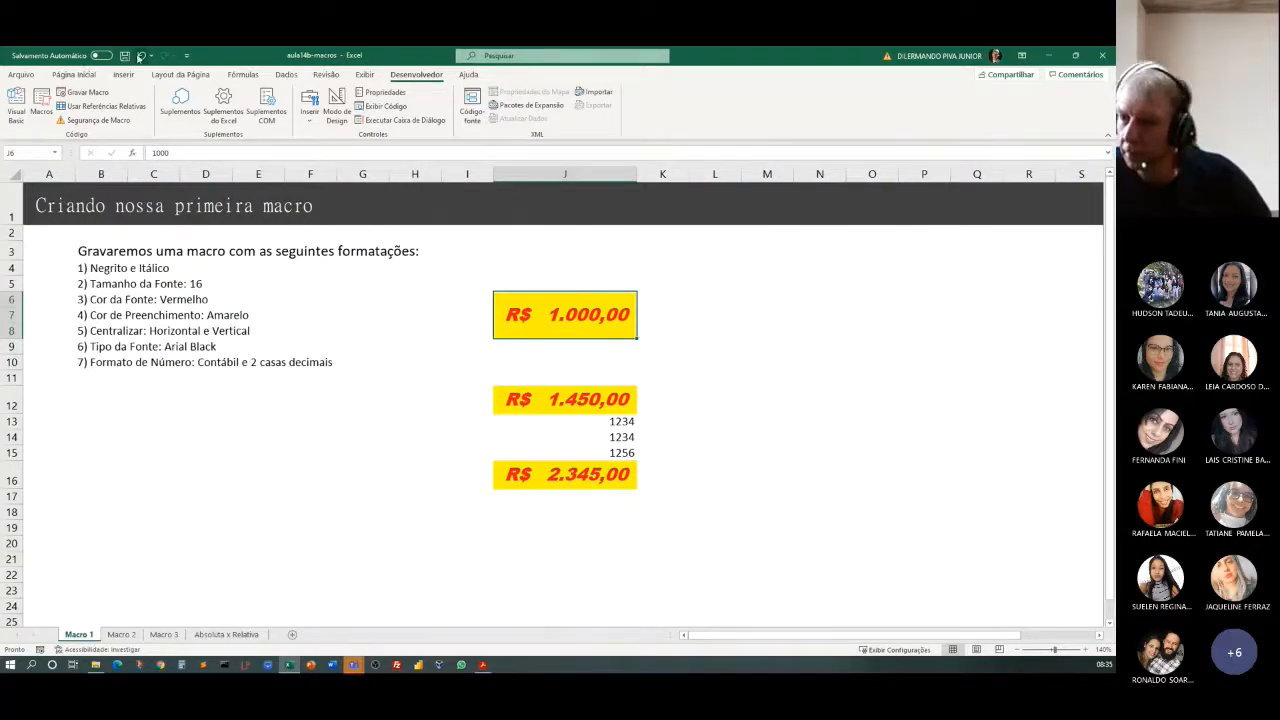
{"action": "left_click", "coordinate": [615, 436]}
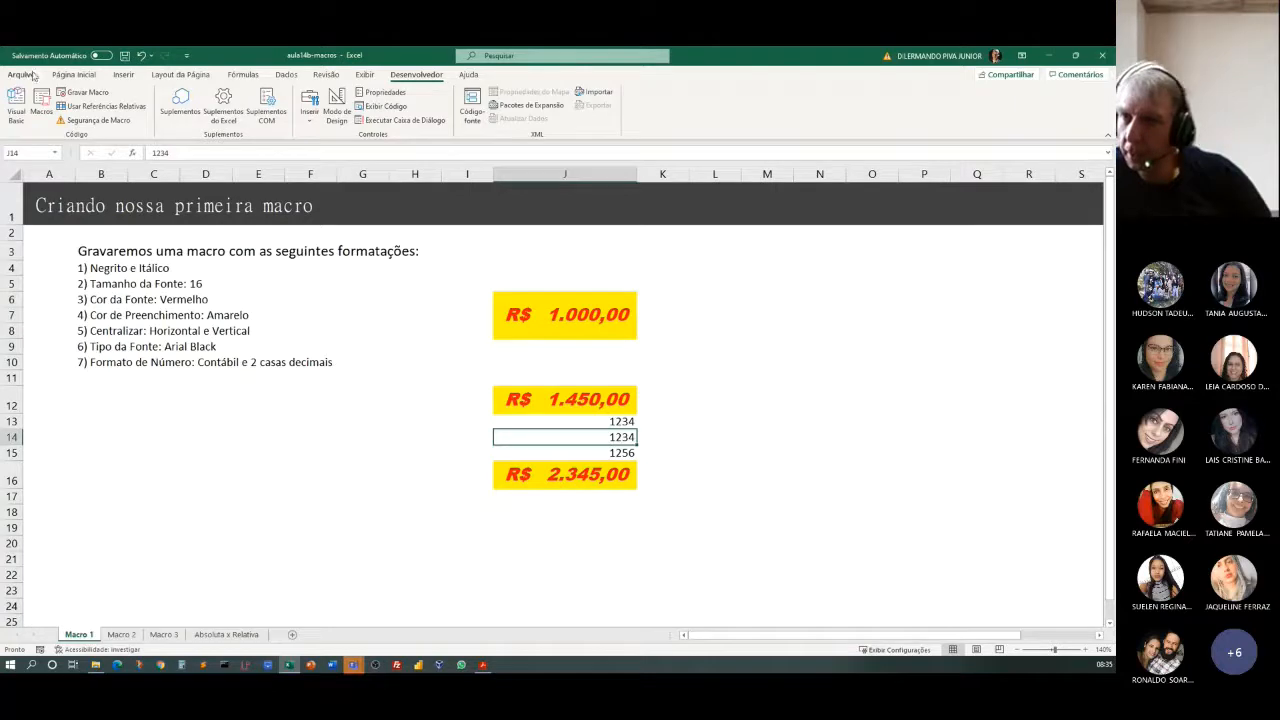
{"action": "left_click", "coordinate": [64, 75]}
{"action": "left_click", "coordinate": [68, 119]}
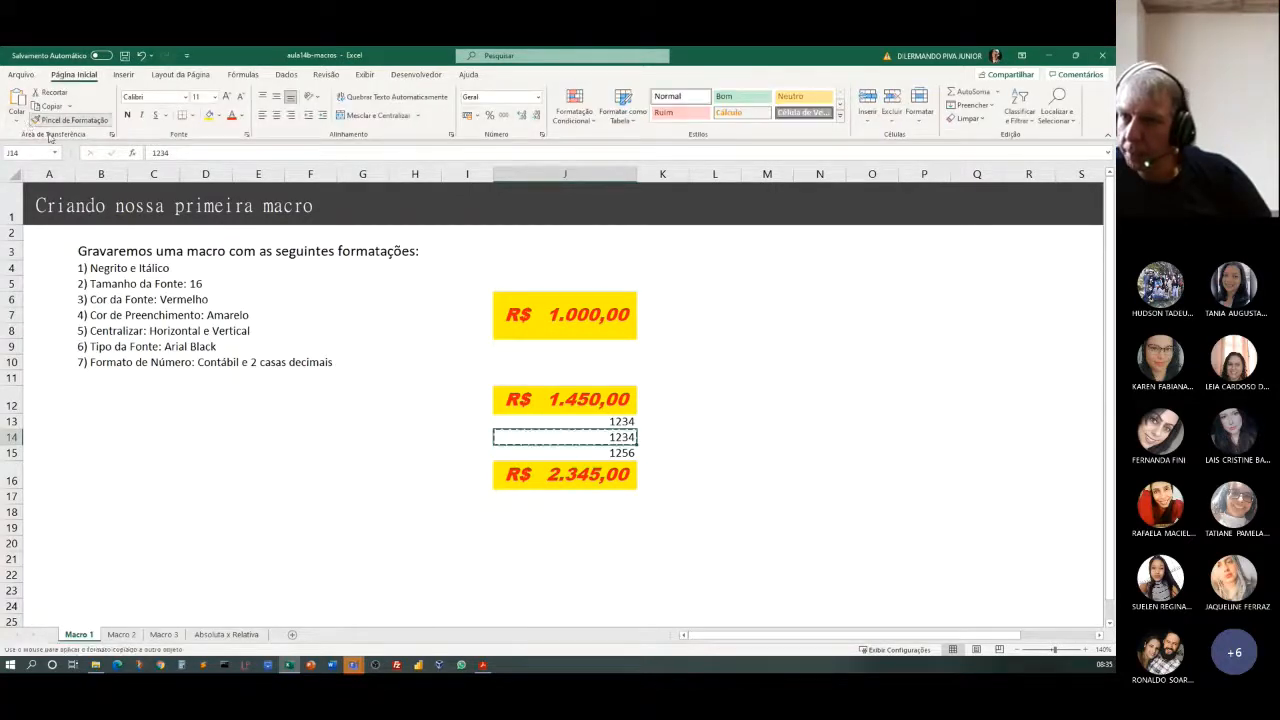
{"action": "left_click_drag", "start_coordinate": [591, 409], "coordinate": [609, 477]}
{"action": "left_click", "coordinate": [519, 350]}
Strip the formatting from the merged cell J6 by painting cell J12's plain format onto it.
{"action": "left_click", "coordinate": [569, 315]}
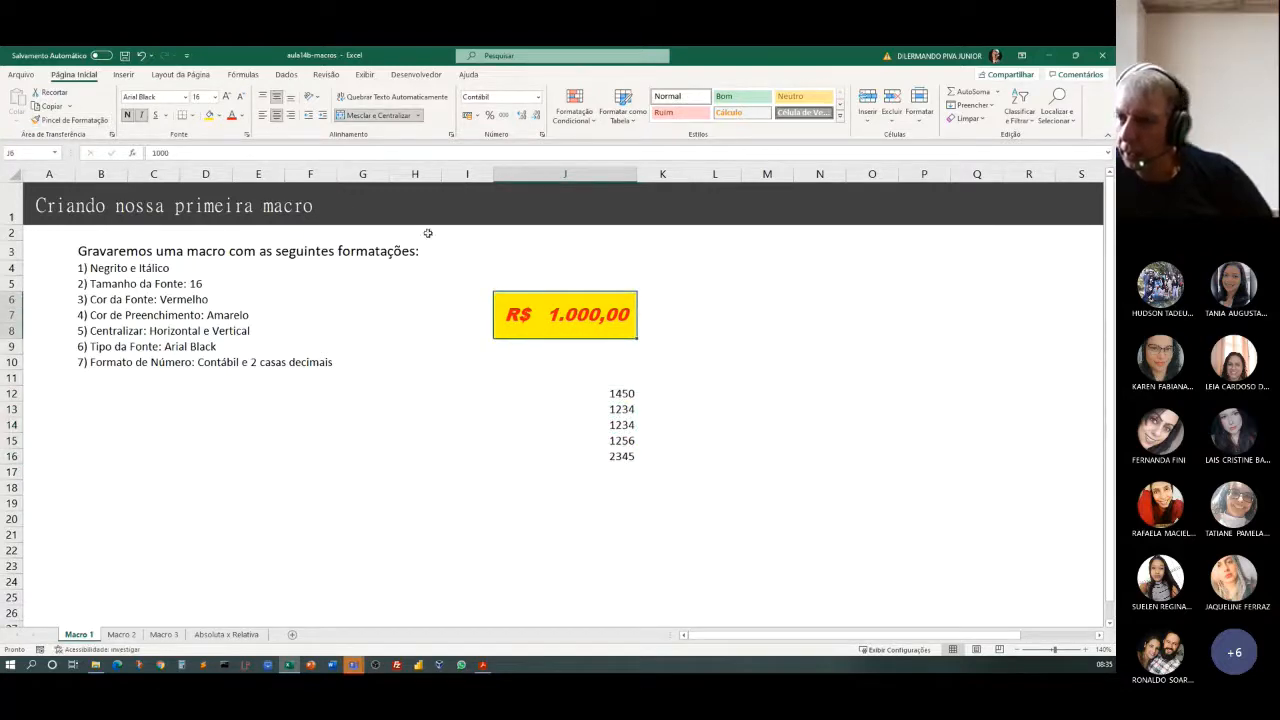
{"action": "left_click", "coordinate": [622, 396]}
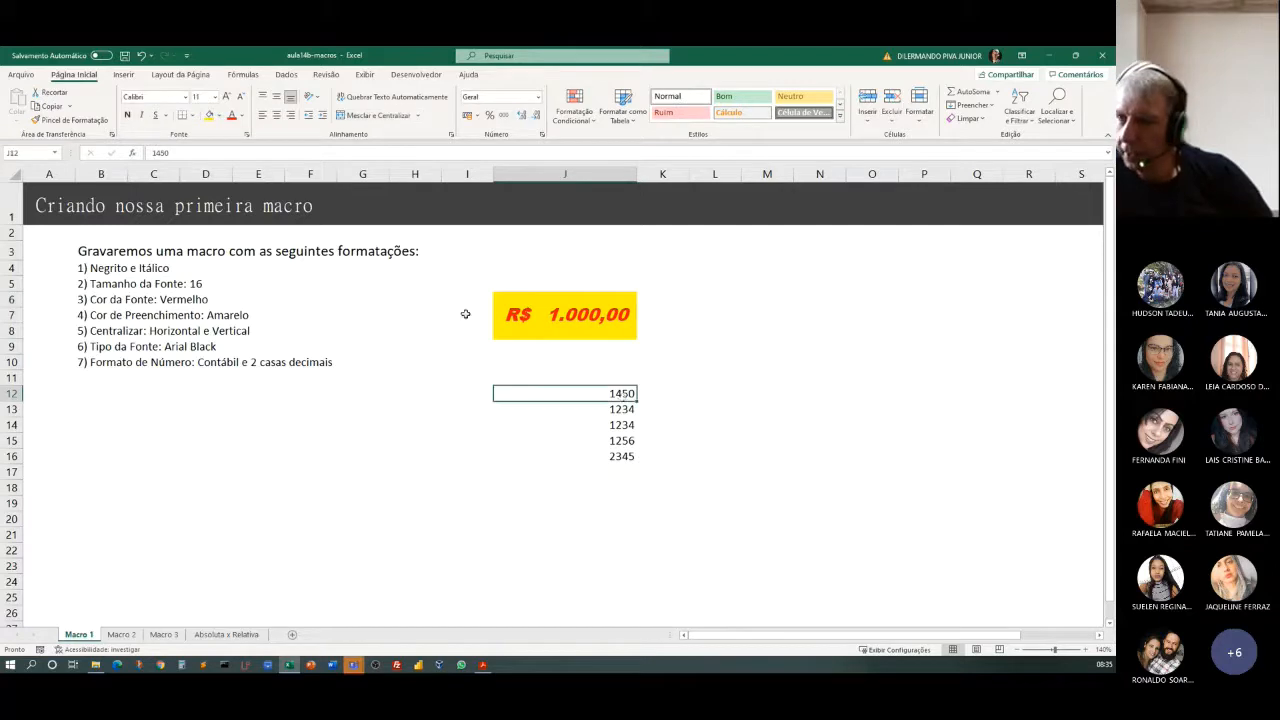
{"action": "left_click", "coordinate": [50, 122]}
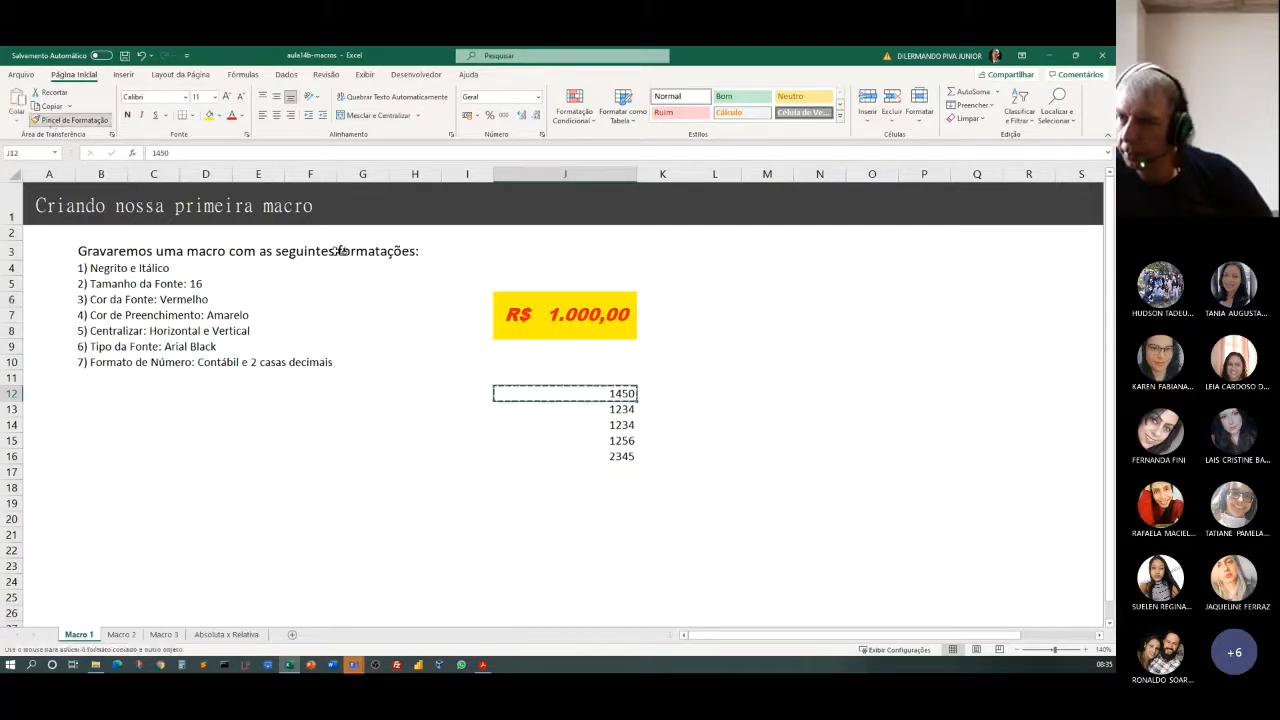
{"action": "left_click", "coordinate": [563, 314]}
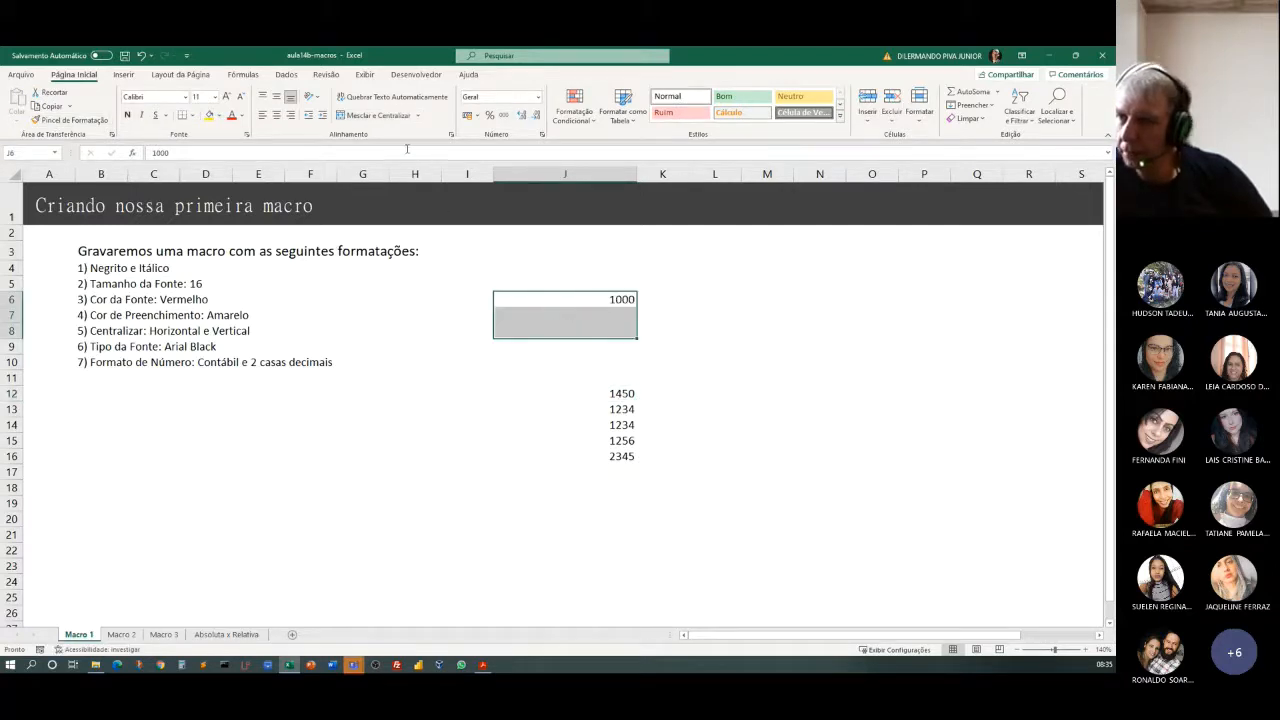
Merge and center cells J6 through J8 and align the value vertically to the middle.
{"action": "left_click", "coordinate": [351, 116]}
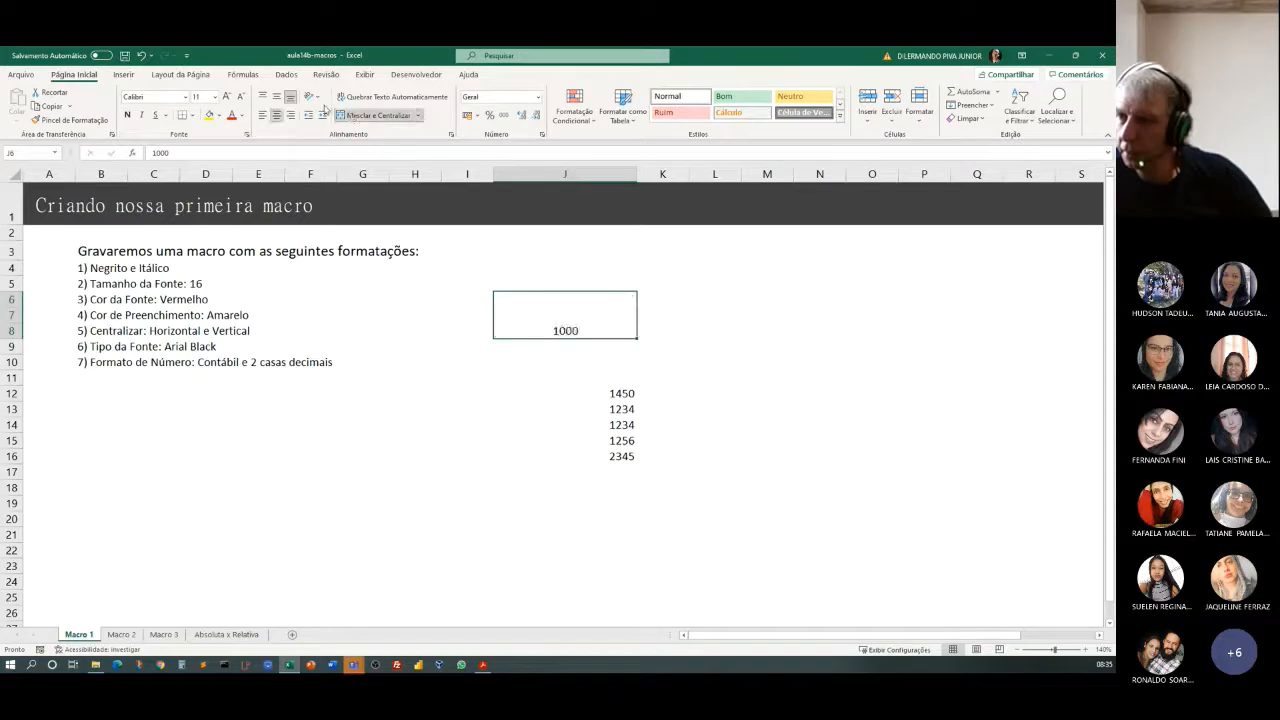
{"action": "left_click", "coordinate": [276, 96]}
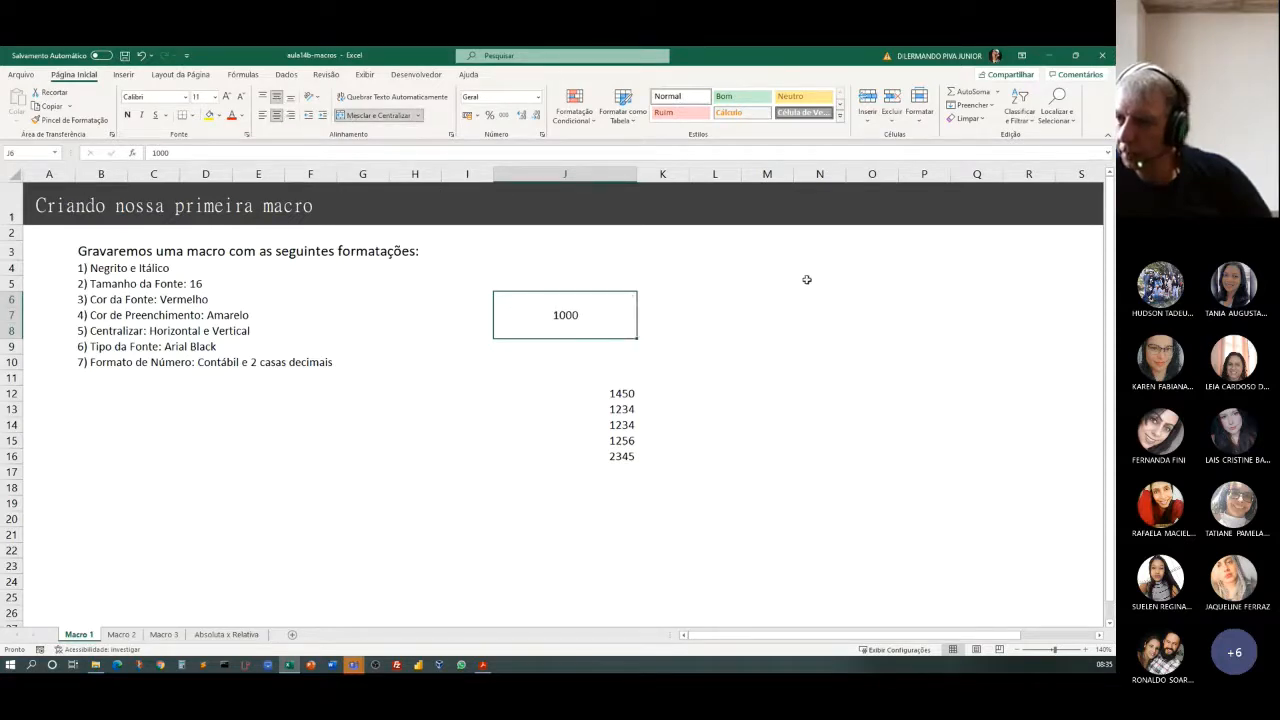
{"action": "left_click", "coordinate": [793, 327]}
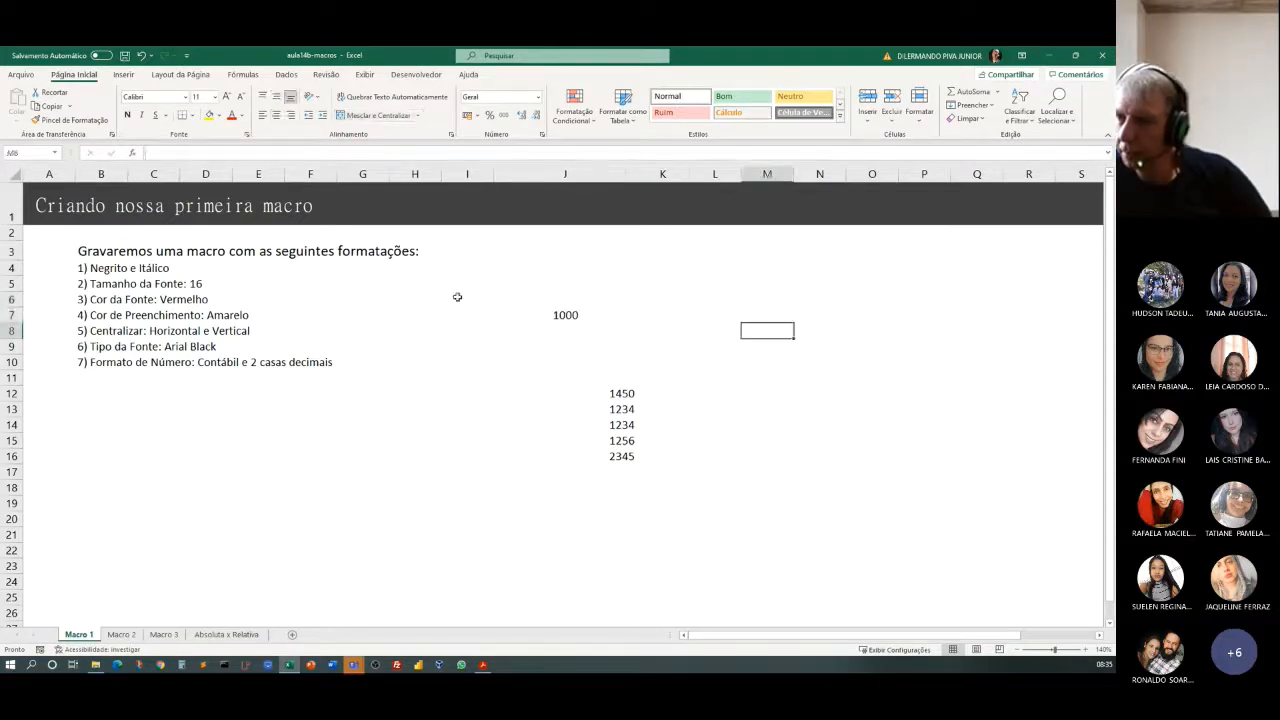
Fill the merged cell J6 with light gray.
{"action": "left_click", "coordinate": [537, 309]}
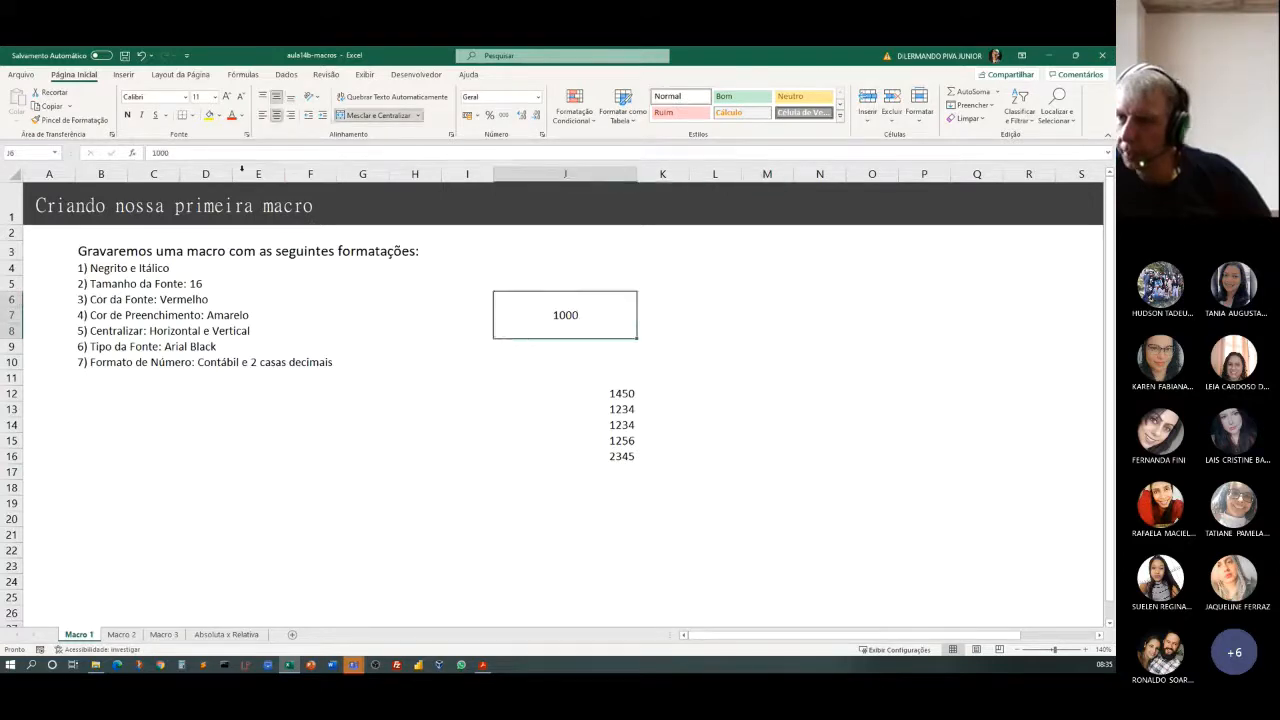
{"action": "left_click", "coordinate": [221, 116]}
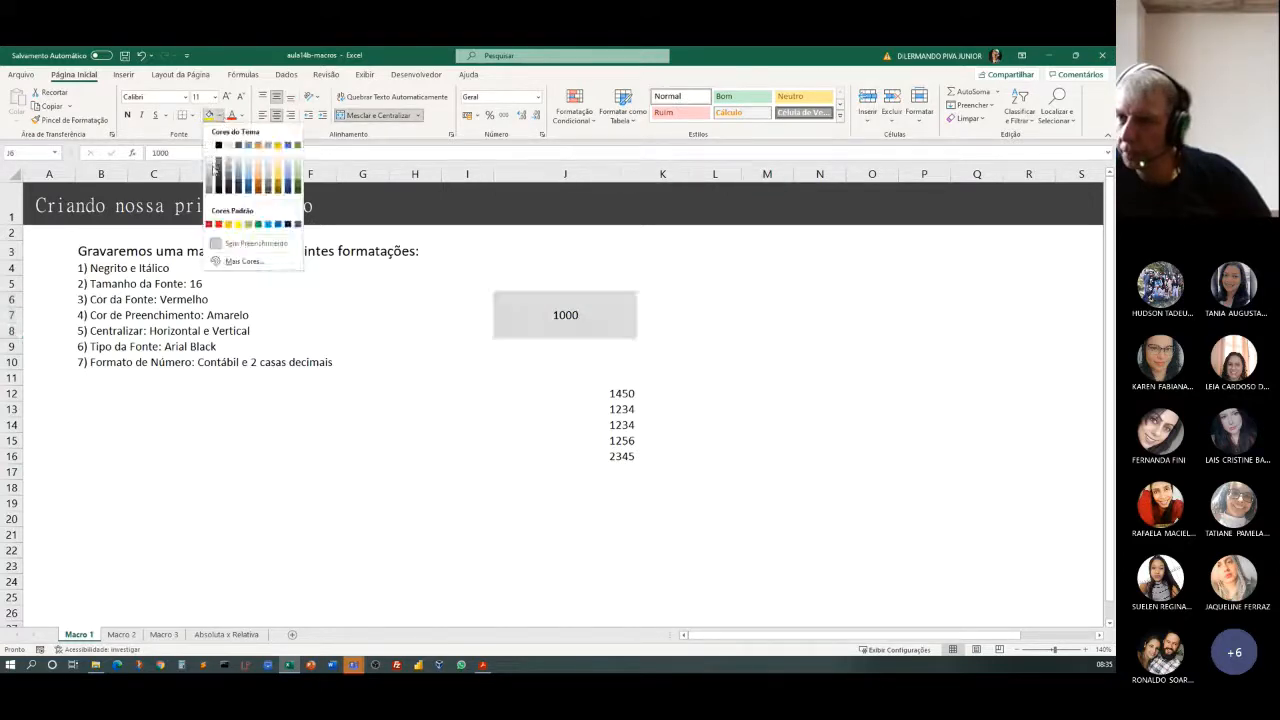
{"action": "left_click", "coordinate": [209, 161]}
{"action": "left_click", "coordinate": [819, 409]}
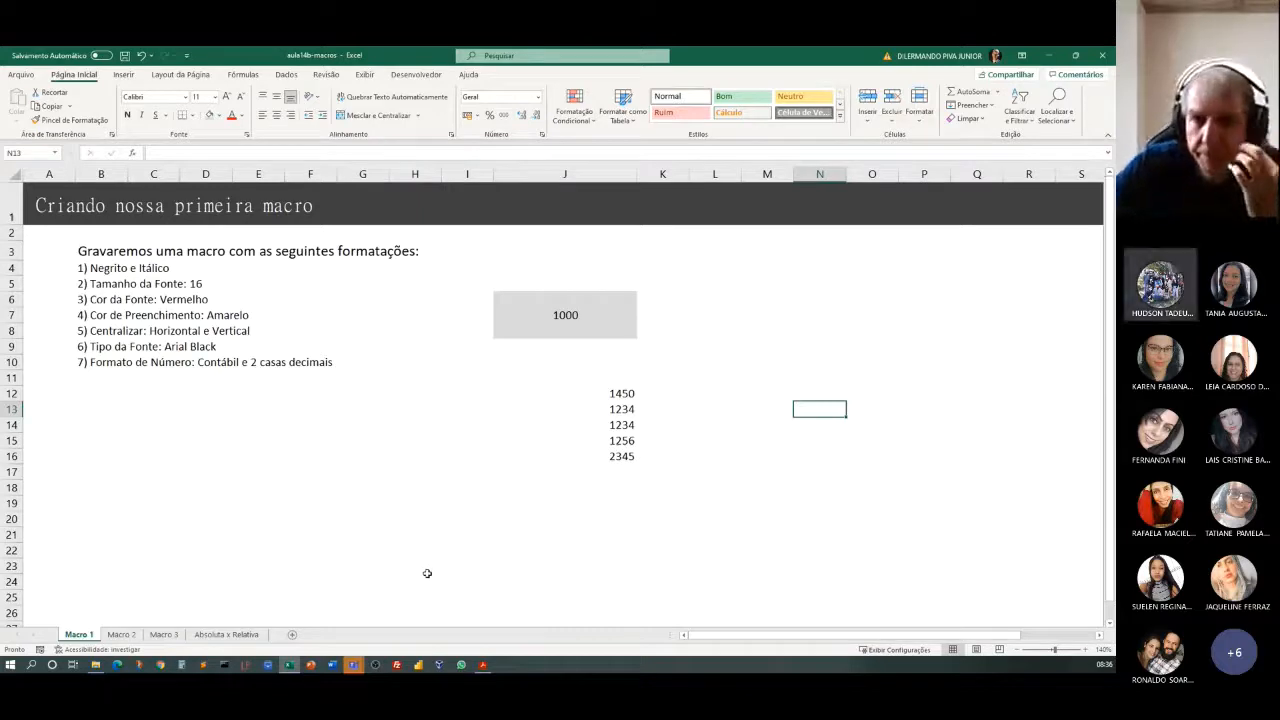
{"action": "left_click", "coordinate": [326, 479]}
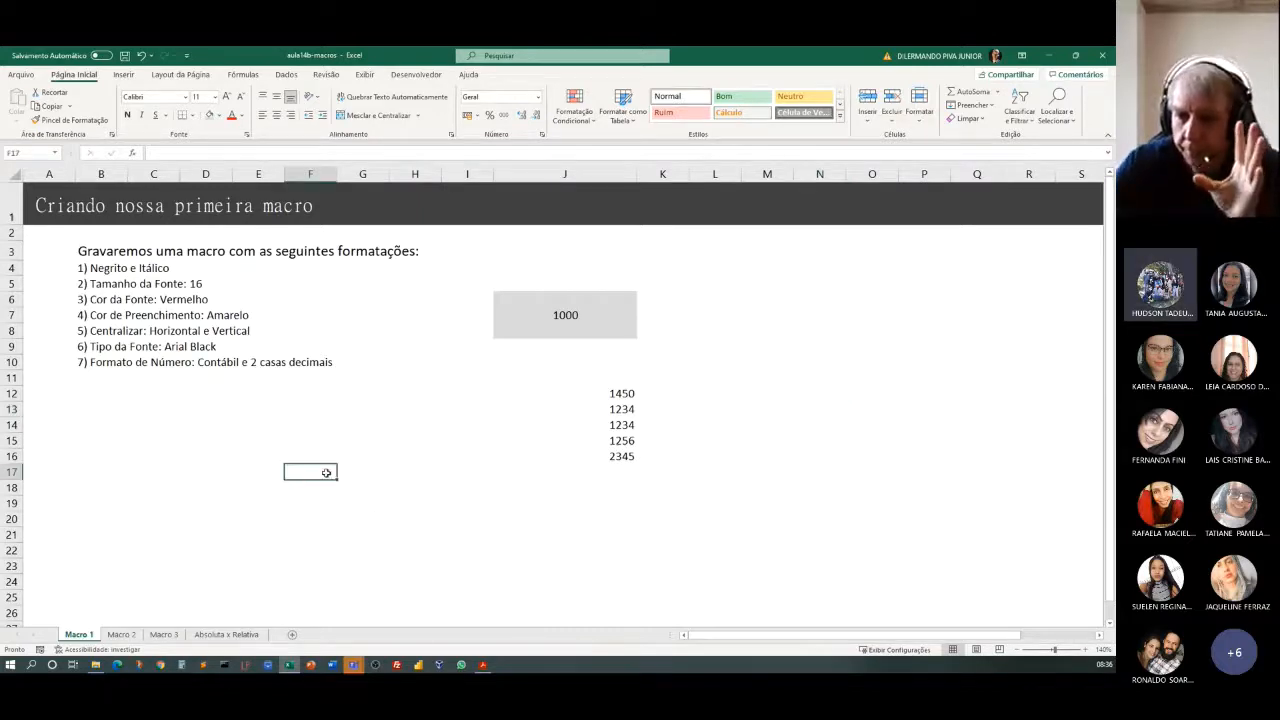
Set up a new macro recording for the merged cell J6 and name the macro FormatacaoLegal.
{"action": "left_click", "coordinate": [558, 326]}
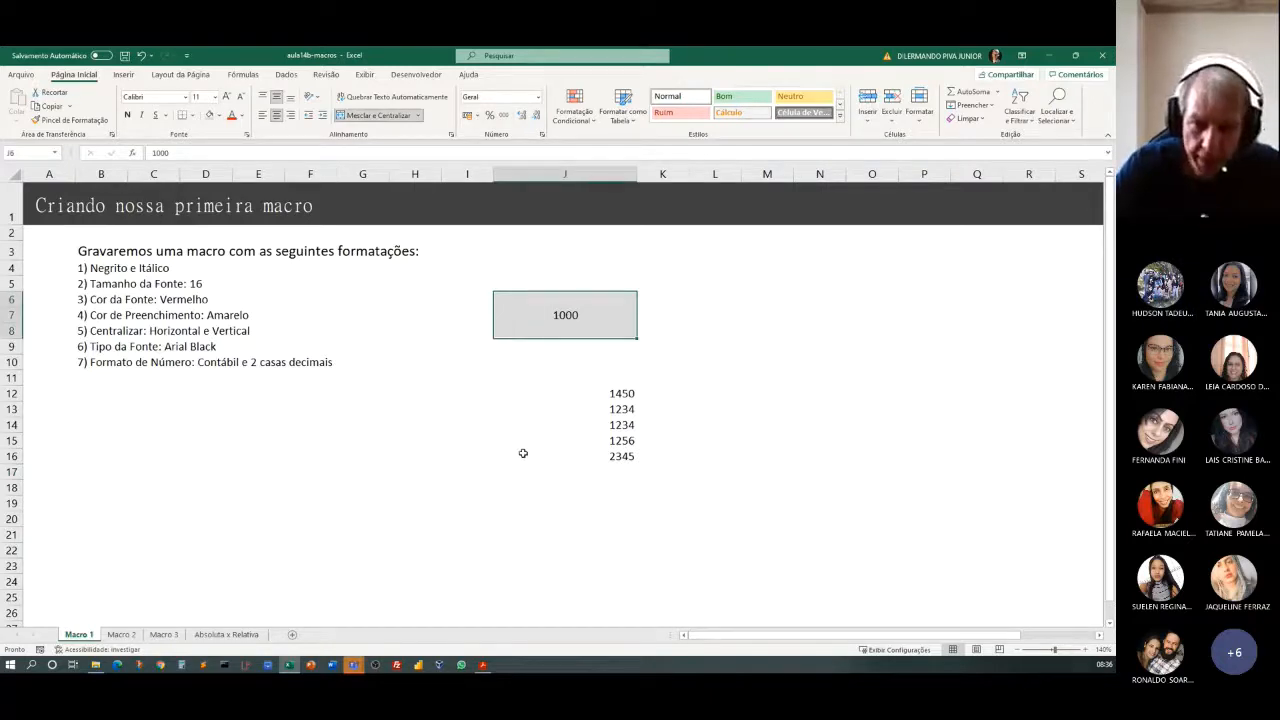
{"action": "left_click", "coordinate": [568, 393]}
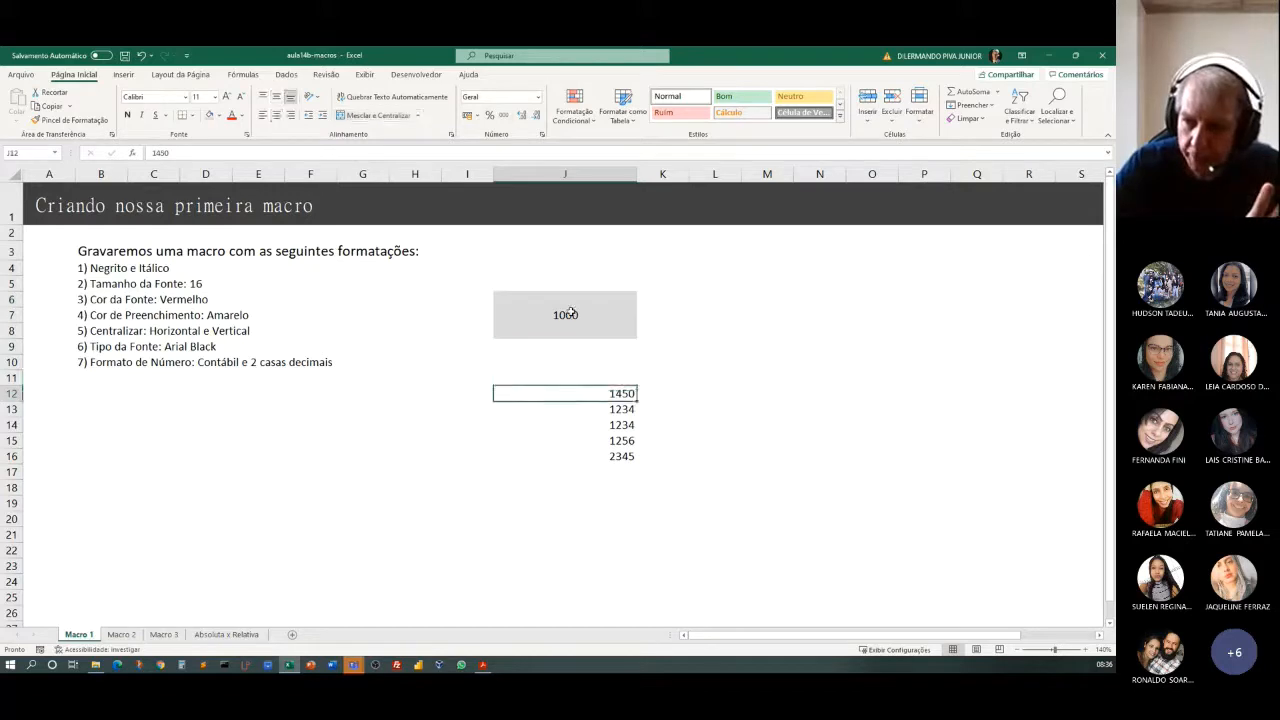
{"action": "left_click", "coordinate": [567, 314]}
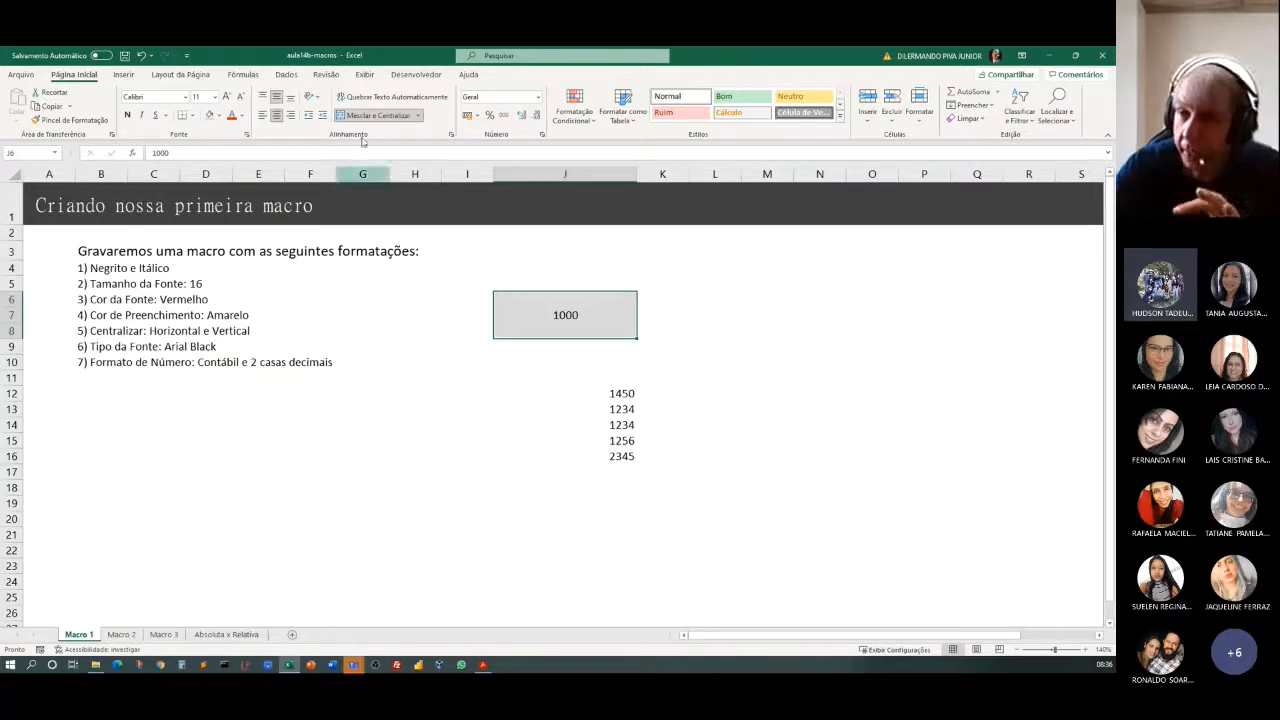
{"action": "left_click", "coordinate": [418, 76]}
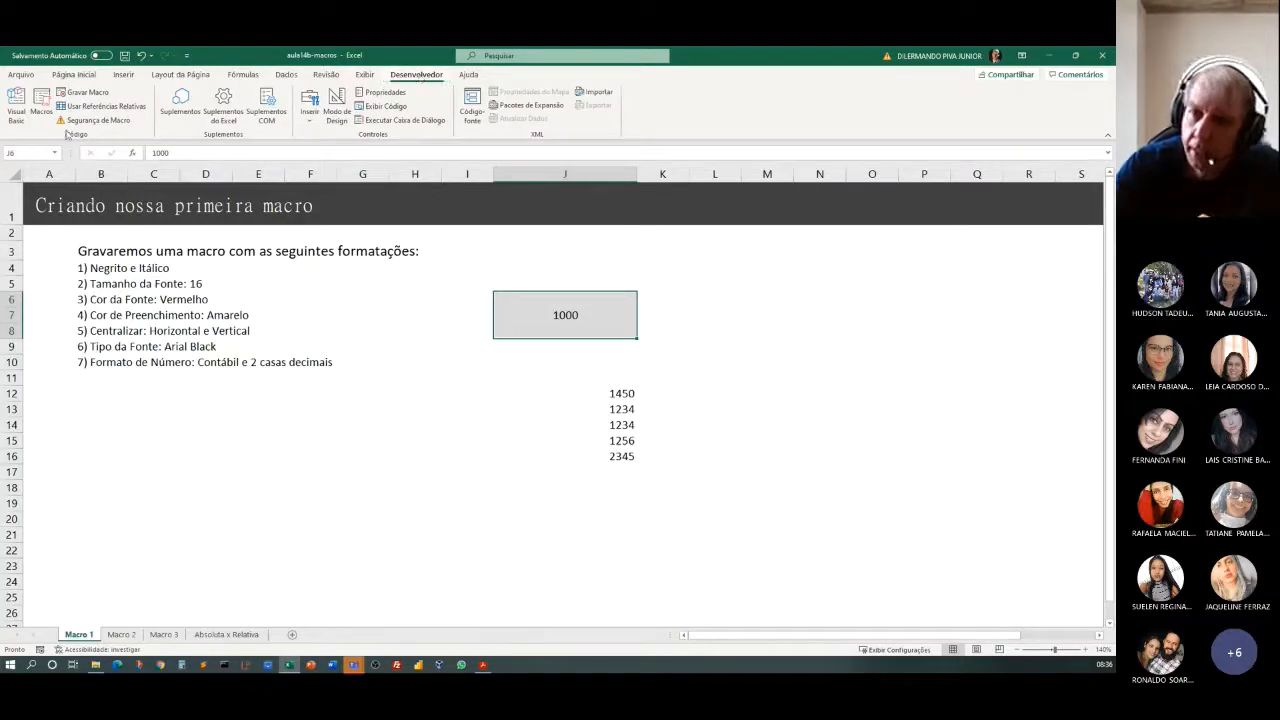
{"action": "left_click", "coordinate": [97, 92]}
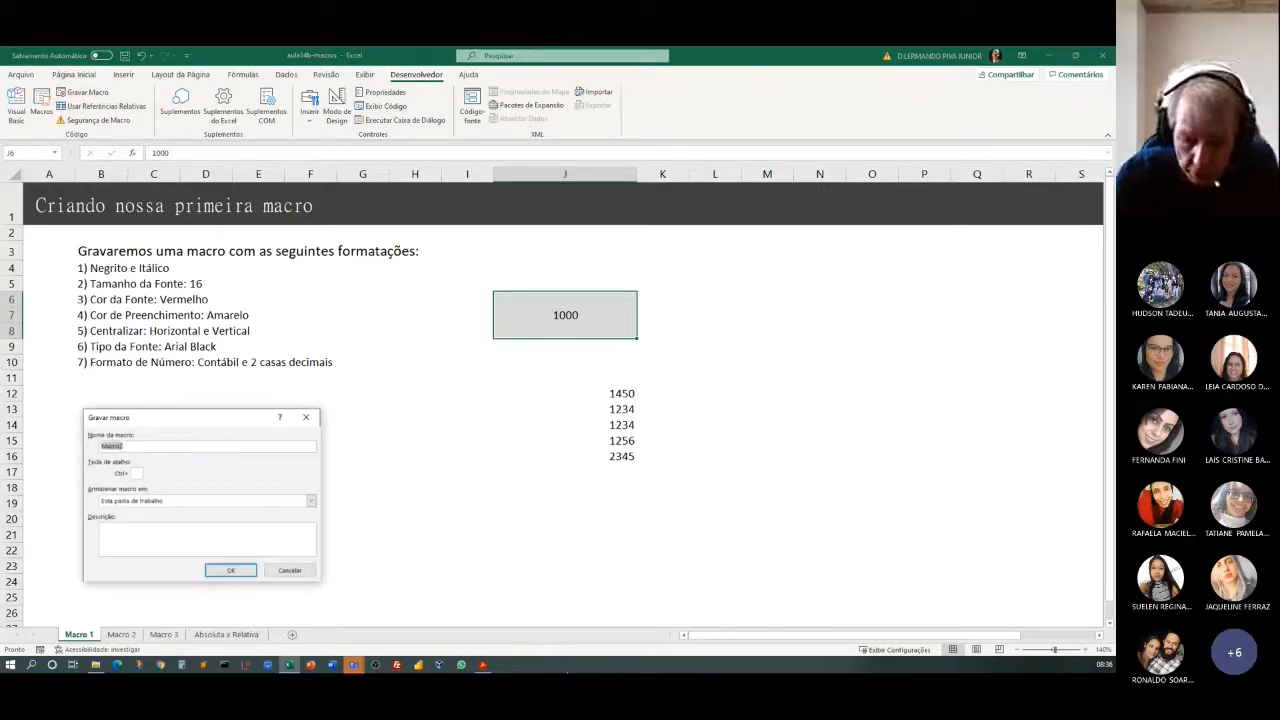
{"action": "type", "text": "Fo"}
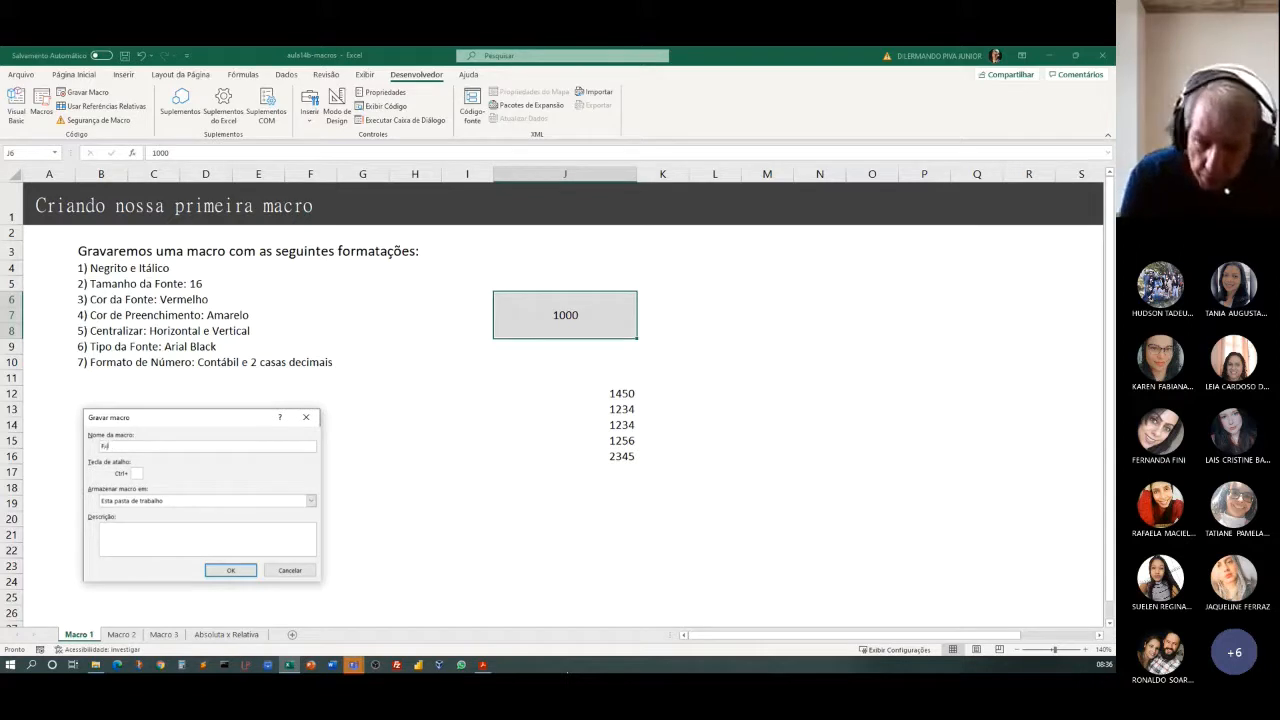
{"action": "type", "text": "rma"}
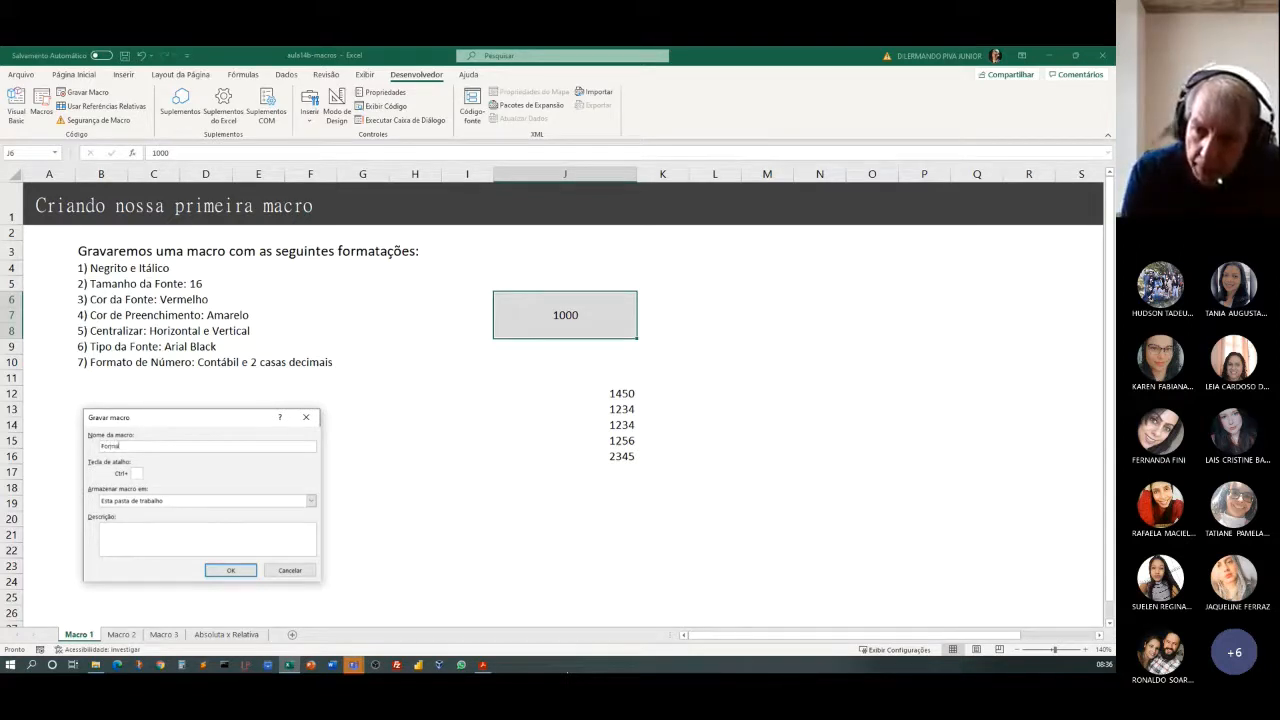
{"action": "type", "text": "tacaoLegal"}
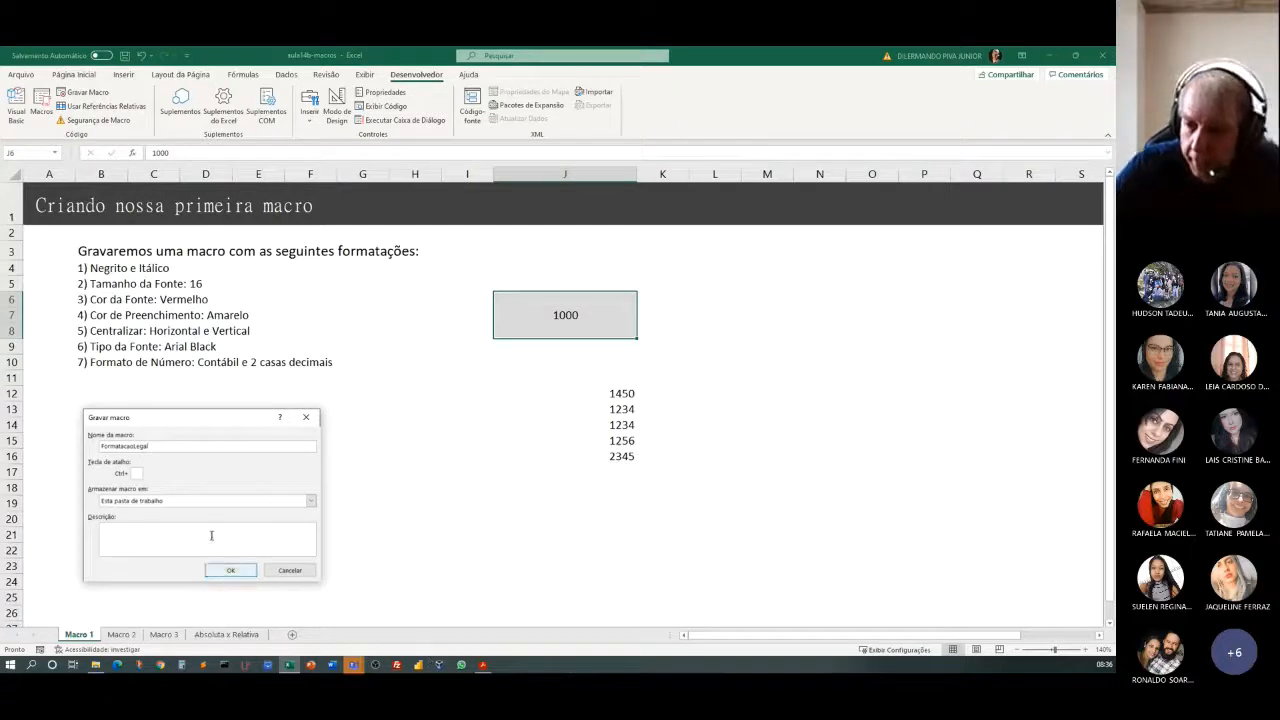
Give the macro the shortcut letter f and the description "bla bla bla", and start recording.
{"action": "left_click", "coordinate": [135, 473]}
{"action": "type", "text": "f"}
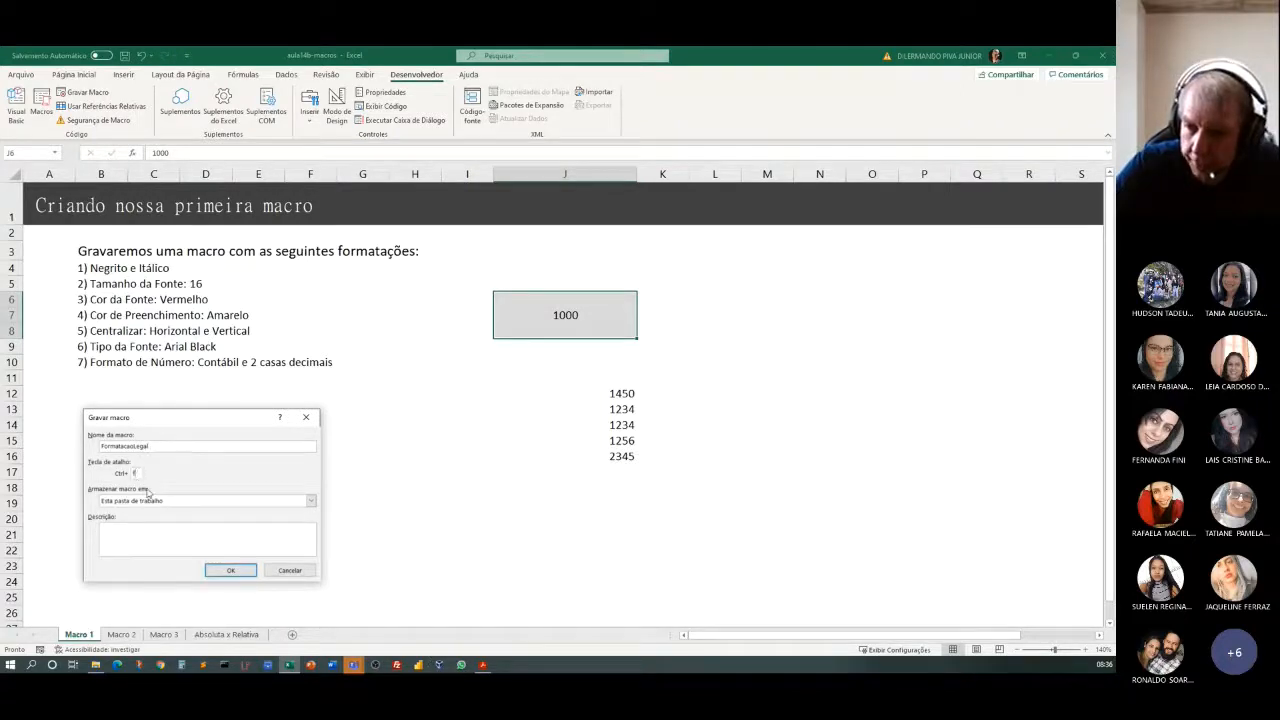
{"action": "left_click", "coordinate": [144, 535]}
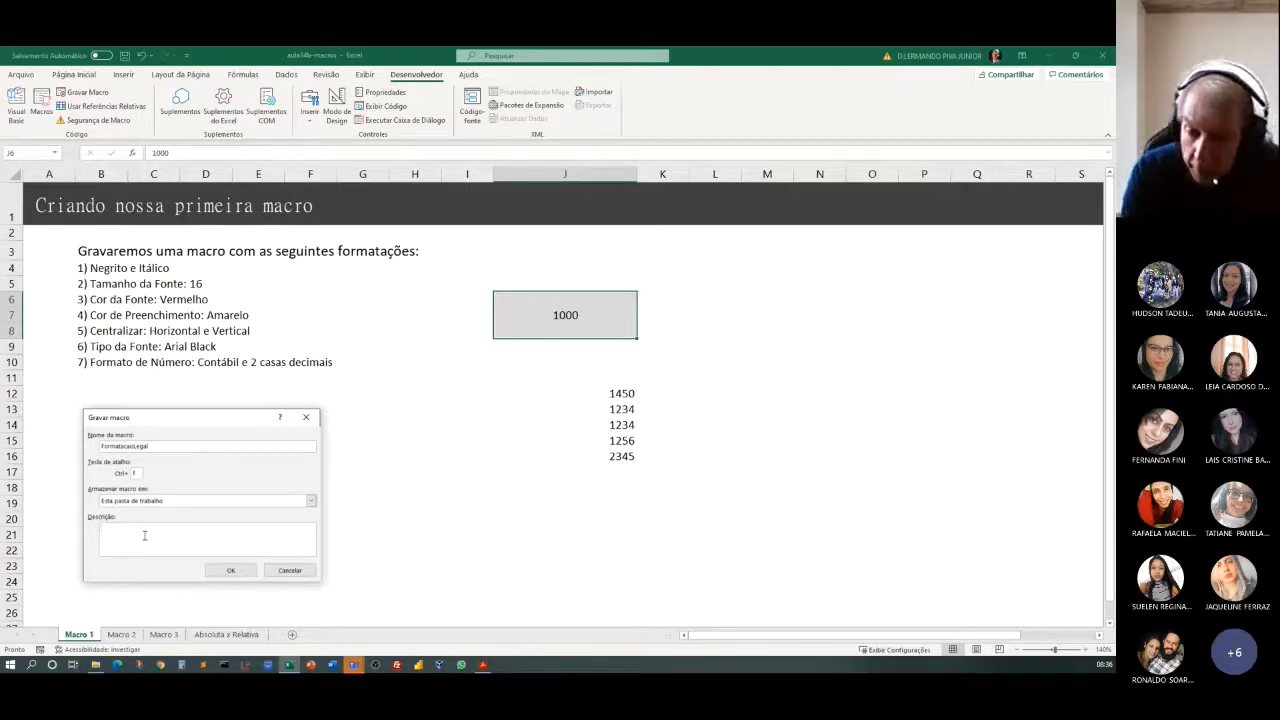
{"action": "type", "text": "bla bla bla"}
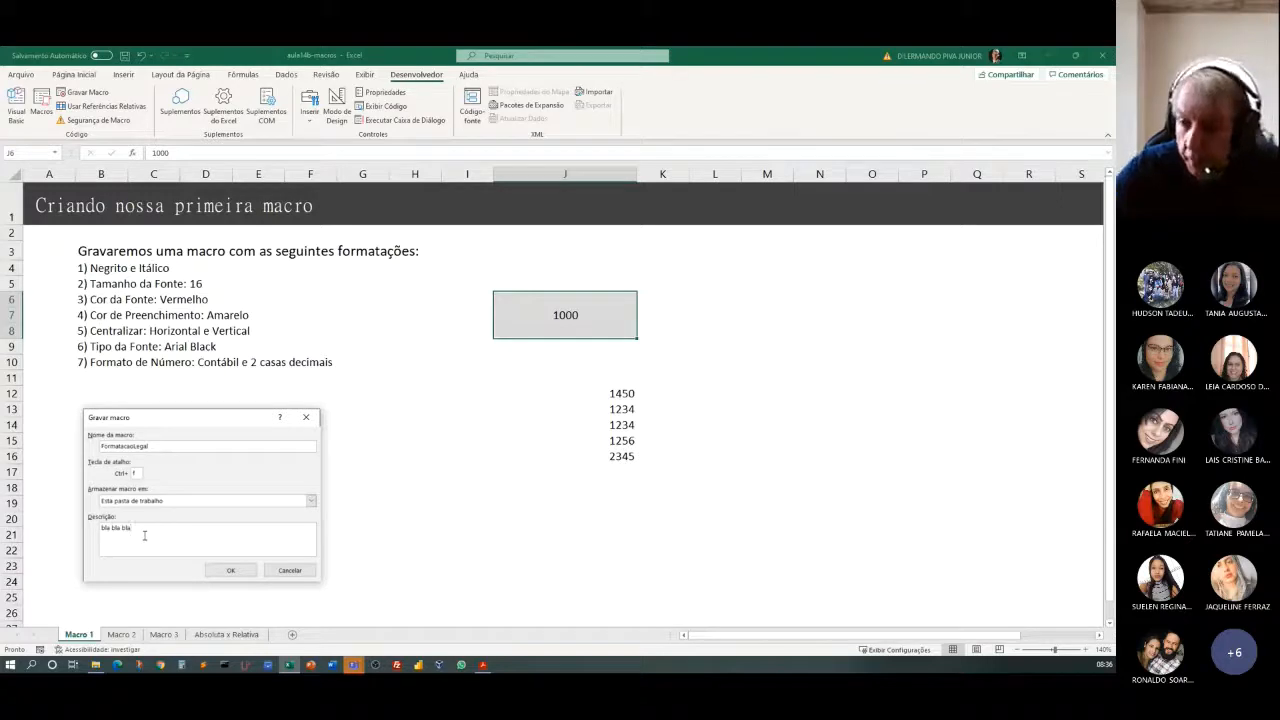
{"action": "left_click", "coordinate": [228, 571]}
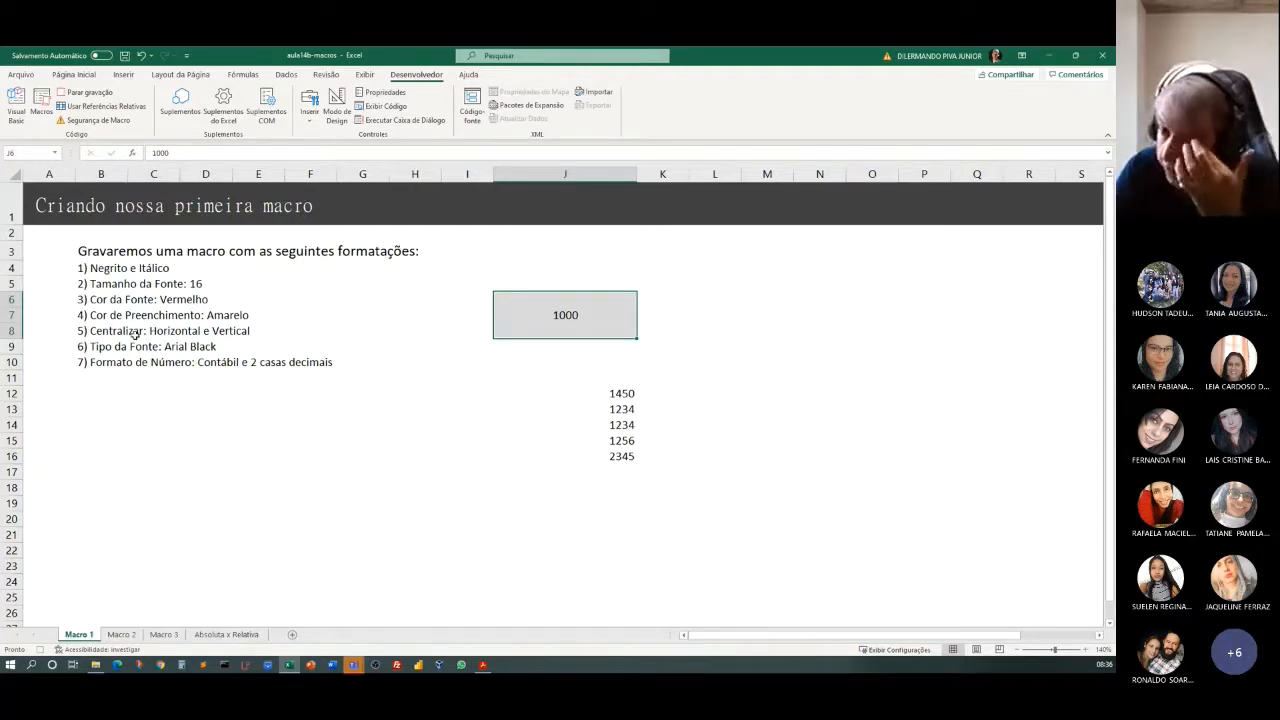
Make the value in merged cell J6 bold and italic and set its font size to 16.
{"action": "left_click", "coordinate": [74, 74]}
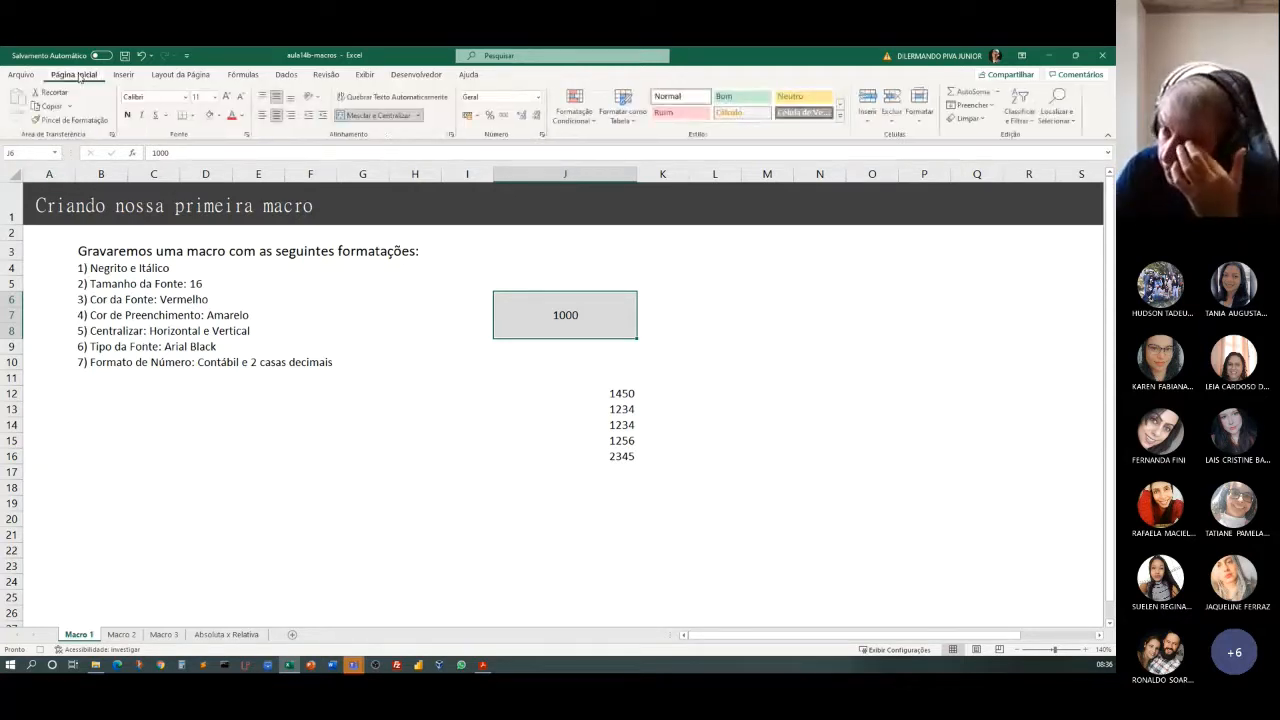
{"action": "left_click", "coordinate": [128, 115]}
{"action": "left_click", "coordinate": [143, 116]}
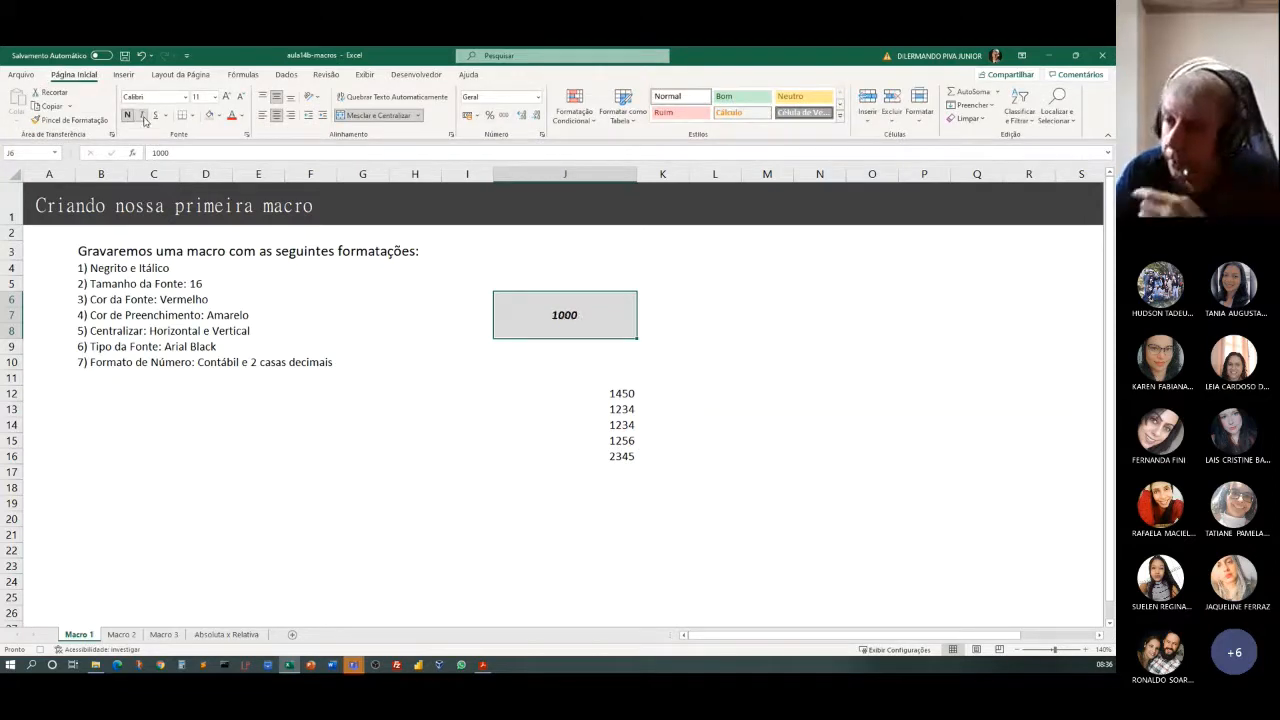
{"action": "left_click", "coordinate": [215, 97]}
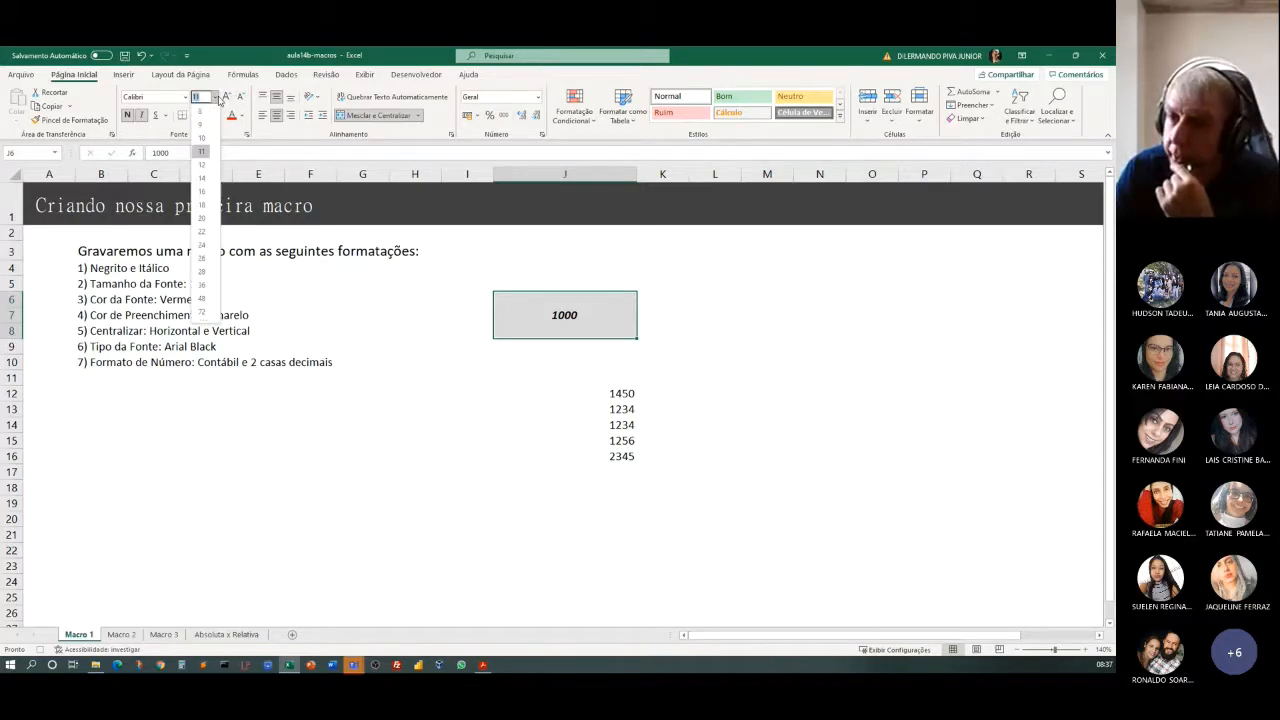
{"action": "left_click", "coordinate": [203, 193]}
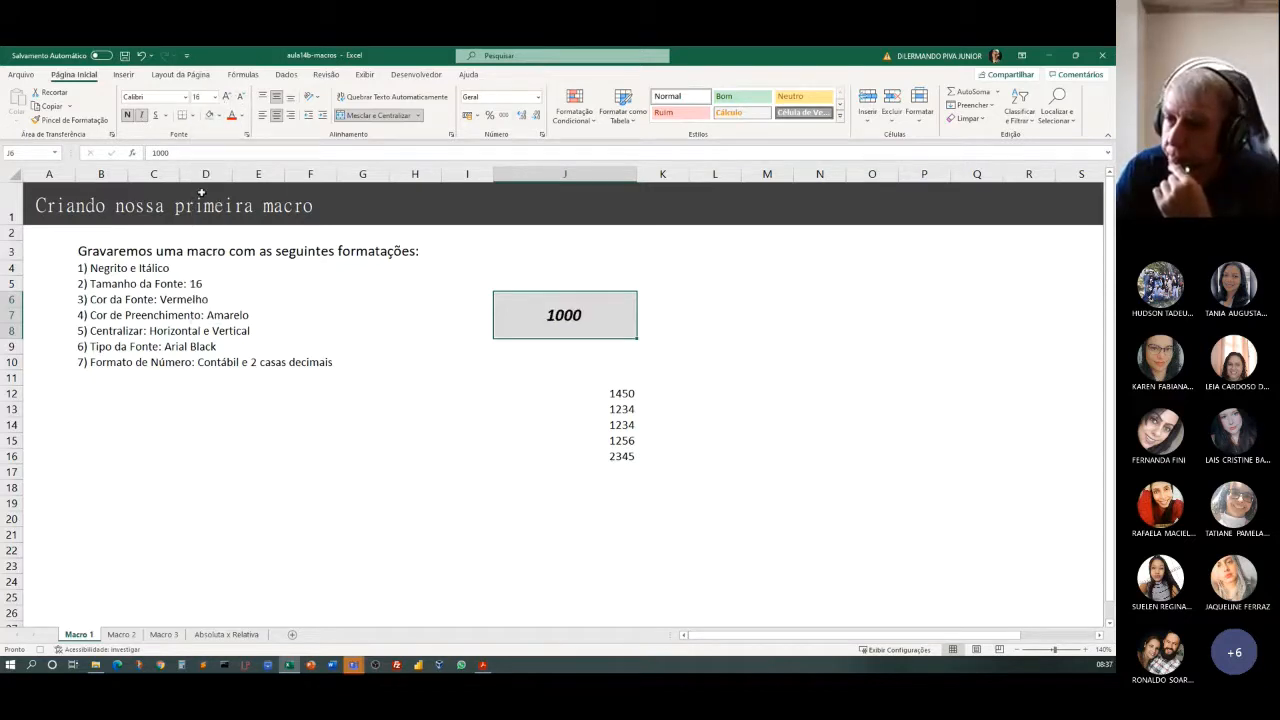
Color the font of merged cell J6 red and fill the cell with yellow.
{"action": "left_click", "coordinate": [232, 116]}
{"action": "left_click", "coordinate": [220, 116]}
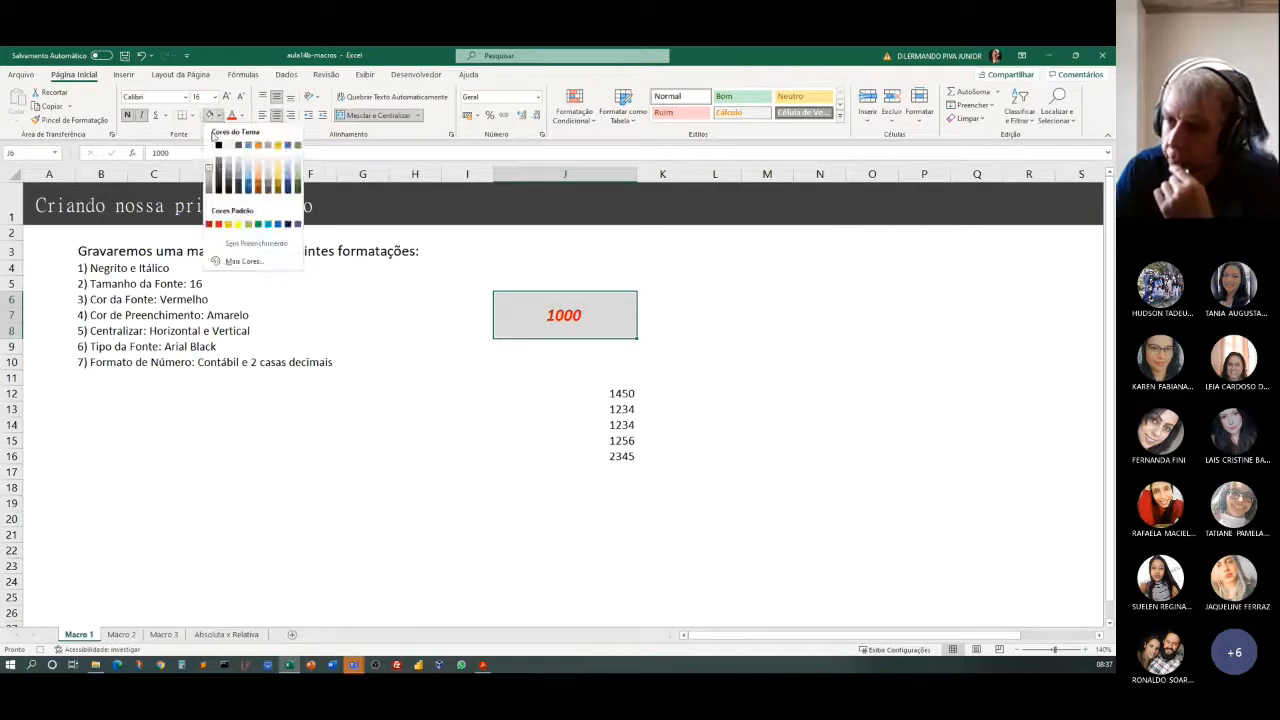
{"action": "left_click", "coordinate": [238, 225]}
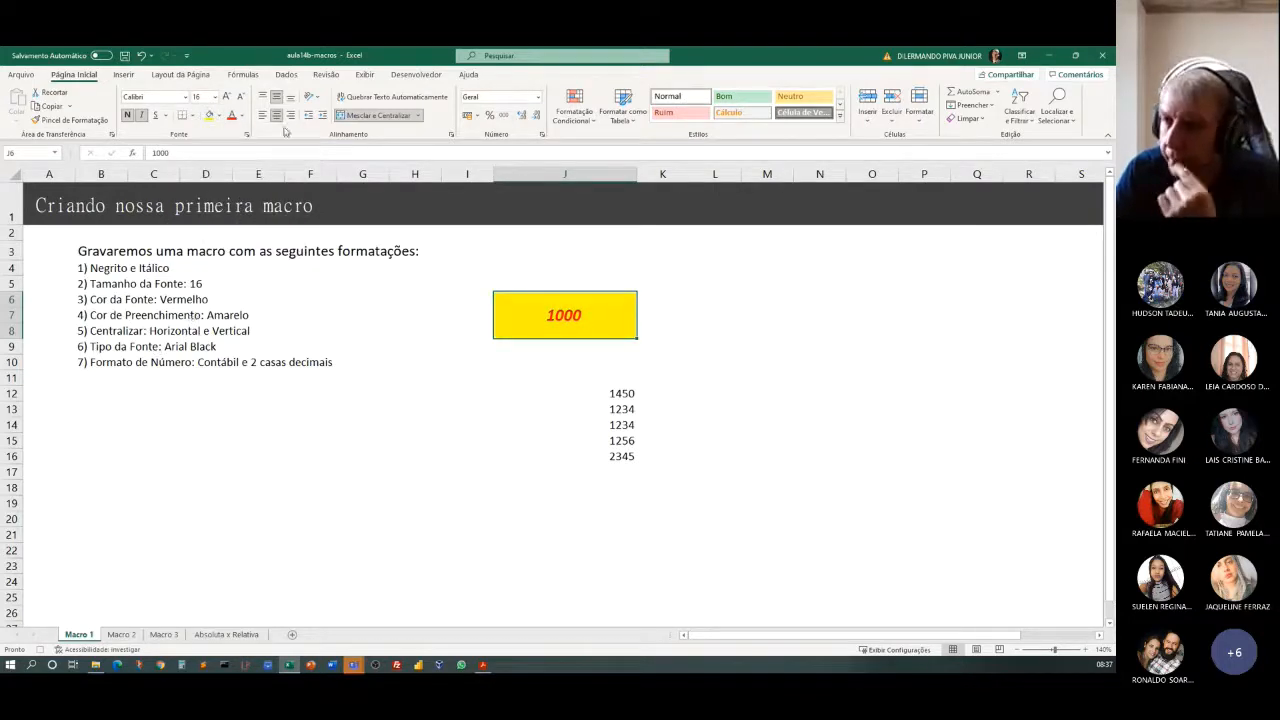
Reapply vertical and horizontal centering to merged cell J6 and change its font to Arial Black.
{"action": "left_click", "coordinate": [276, 96]}
{"action": "left_click", "coordinate": [276, 96]}
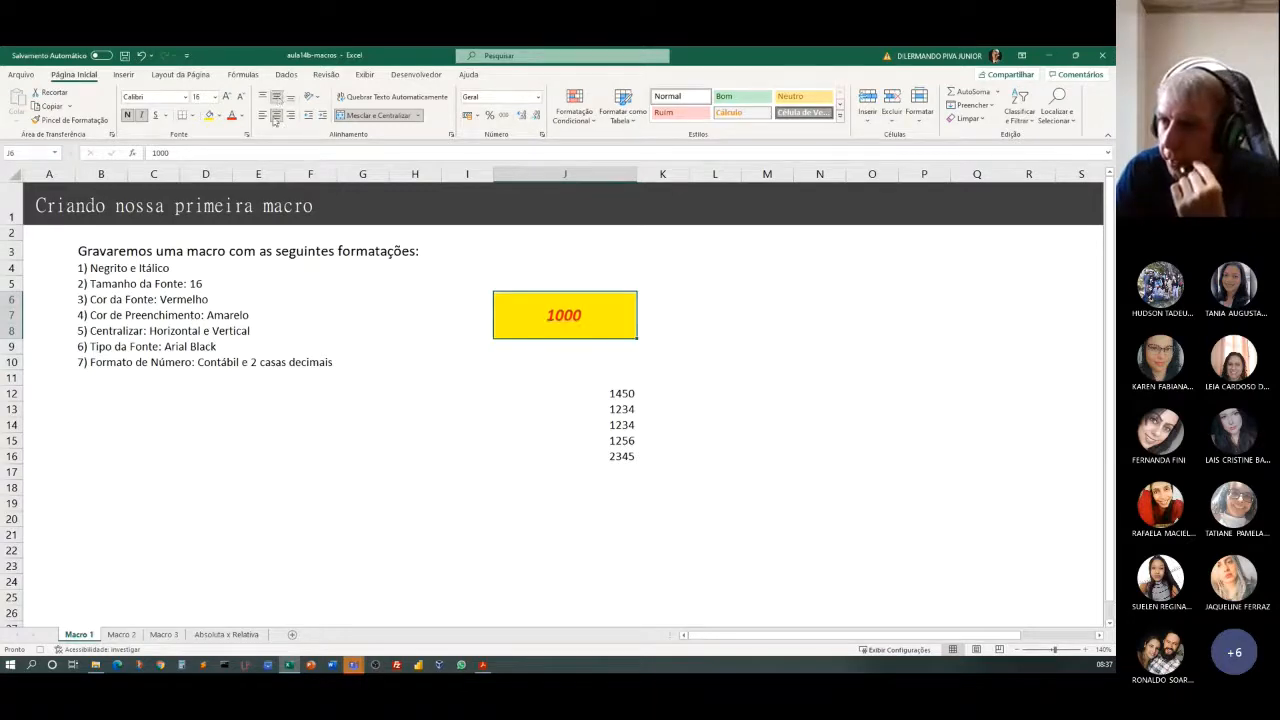
{"action": "left_click", "coordinate": [276, 116]}
{"action": "left_click", "coordinate": [276, 116]}
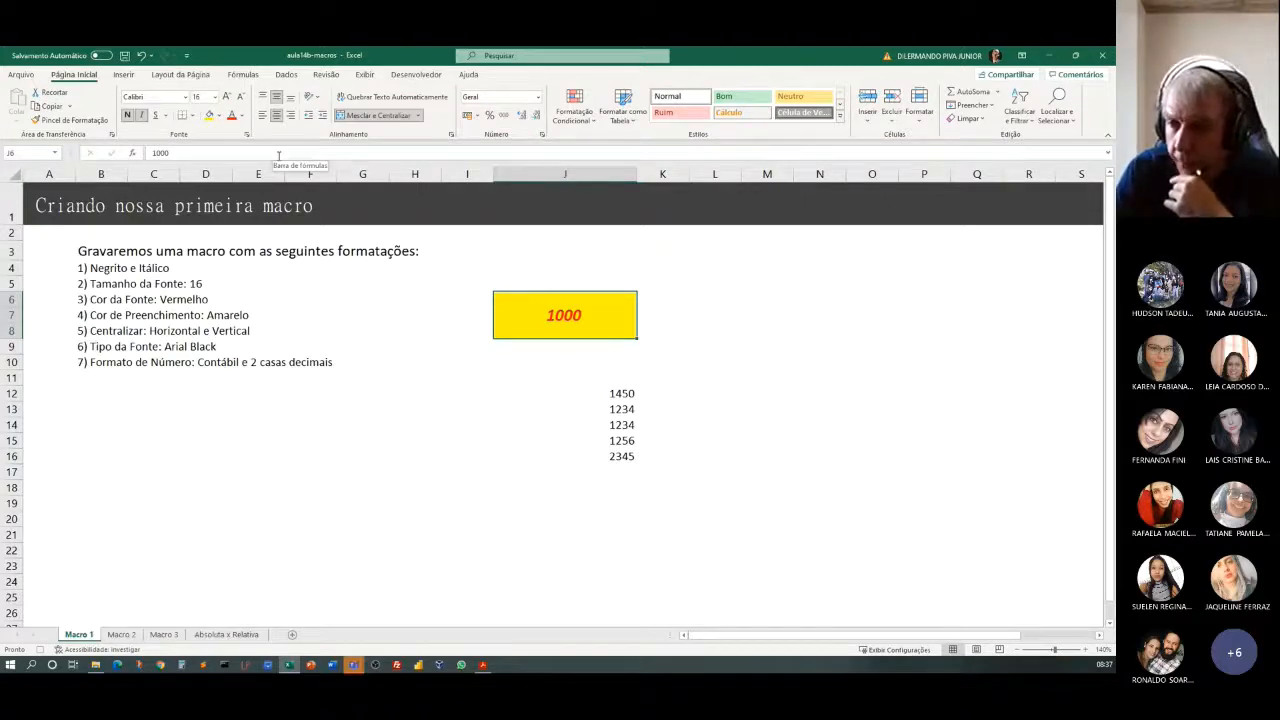
{"action": "left_click", "coordinate": [185, 97]}
{"action": "left_click", "coordinate": [160, 424]}
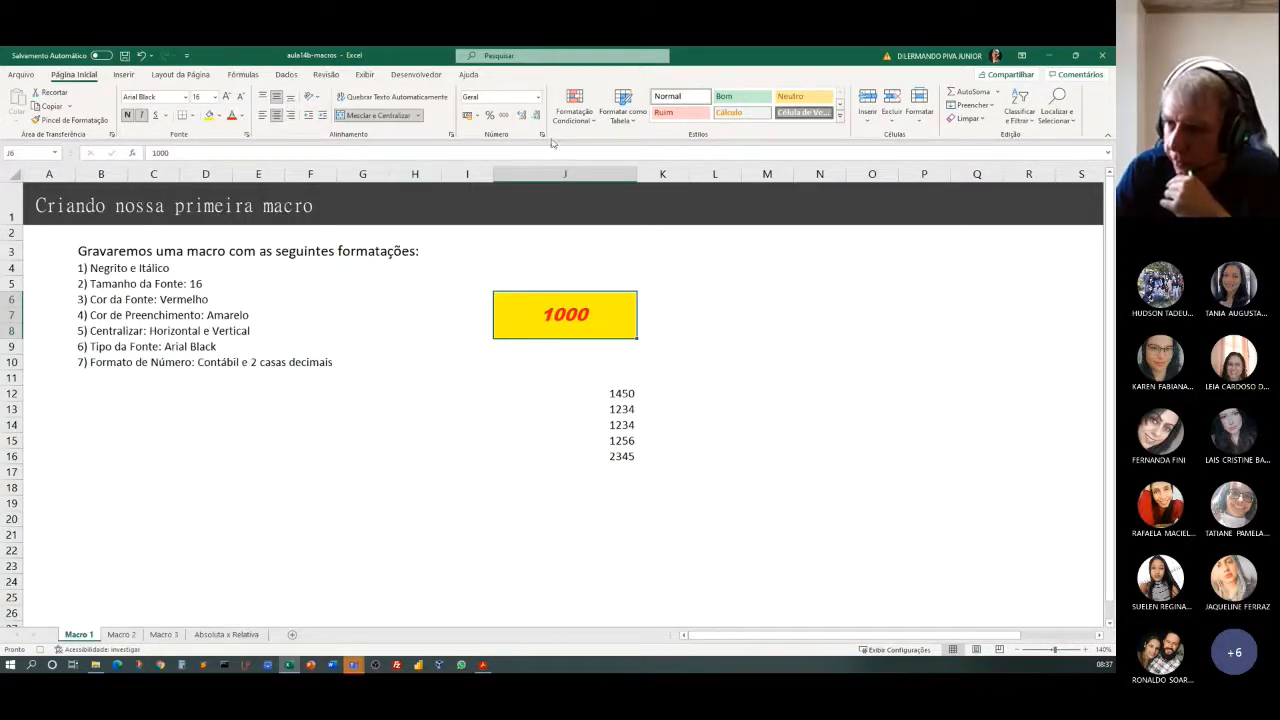
Apply the Contábil number format with 2 decimal places and the R$ symbol to merged cell J6.
{"action": "right_click", "coordinate": [555, 317]}
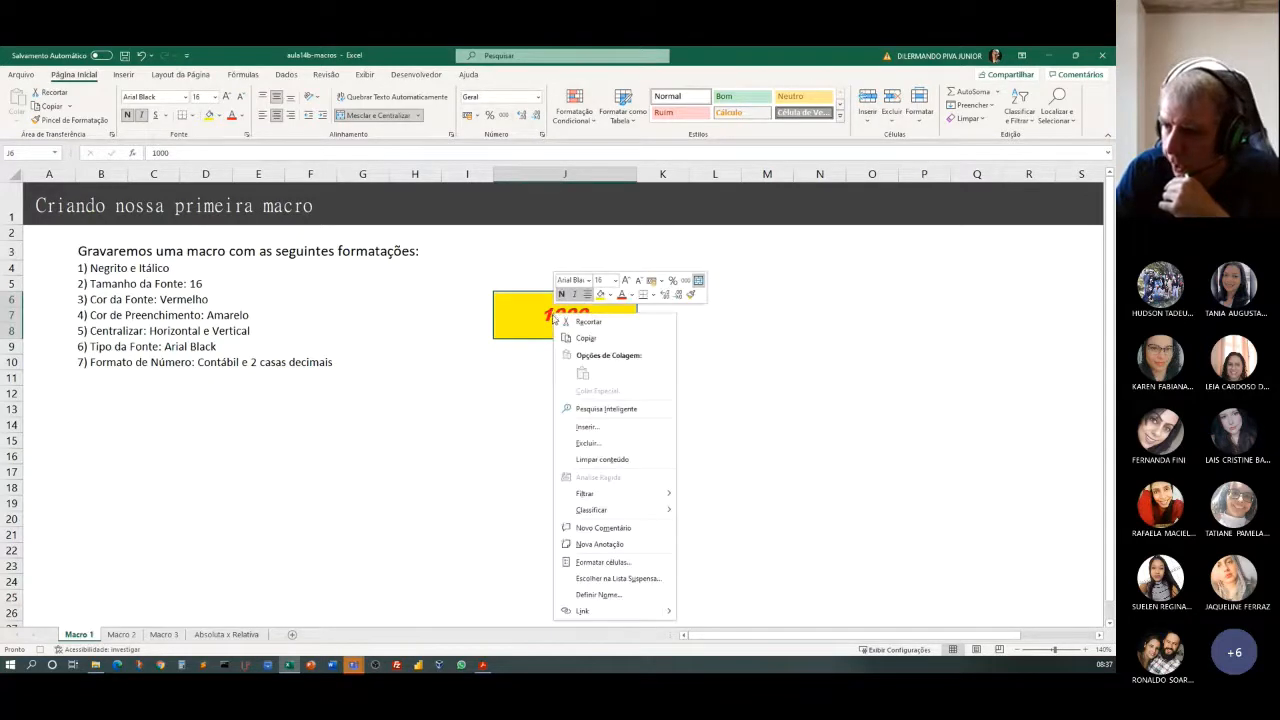
{"action": "left_click", "coordinate": [602, 562]}
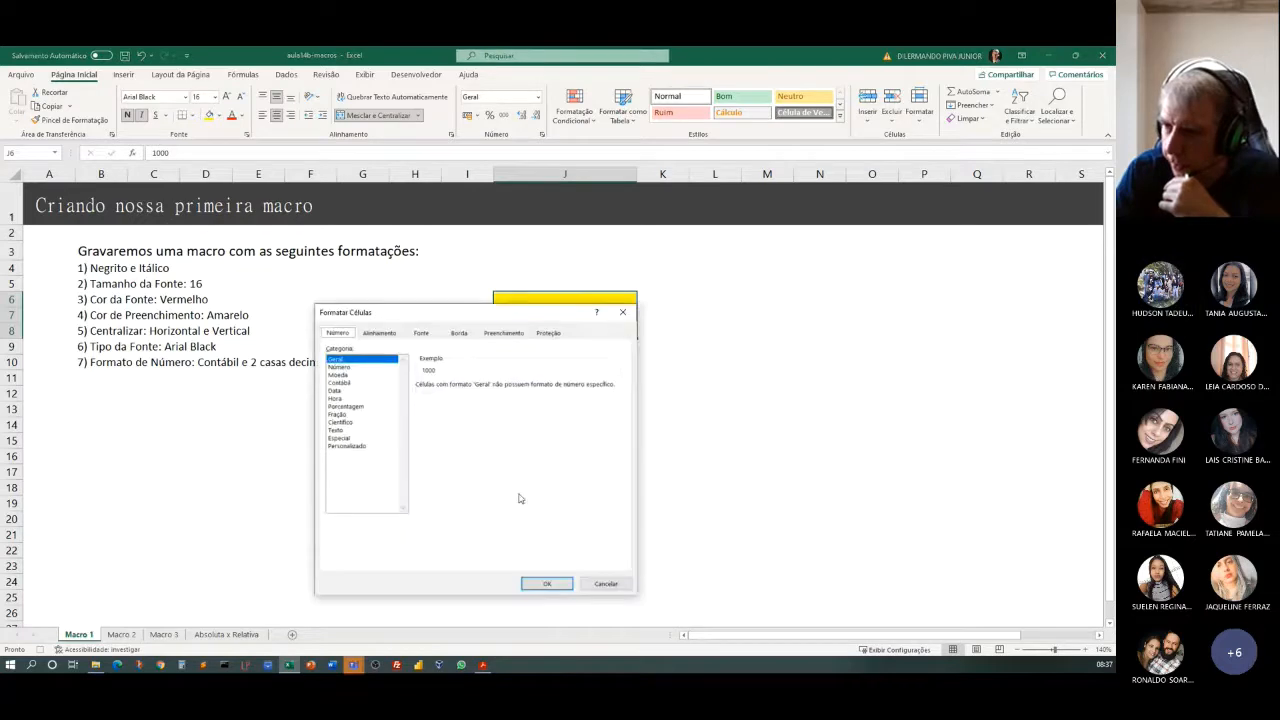
{"action": "left_click", "coordinate": [336, 383]}
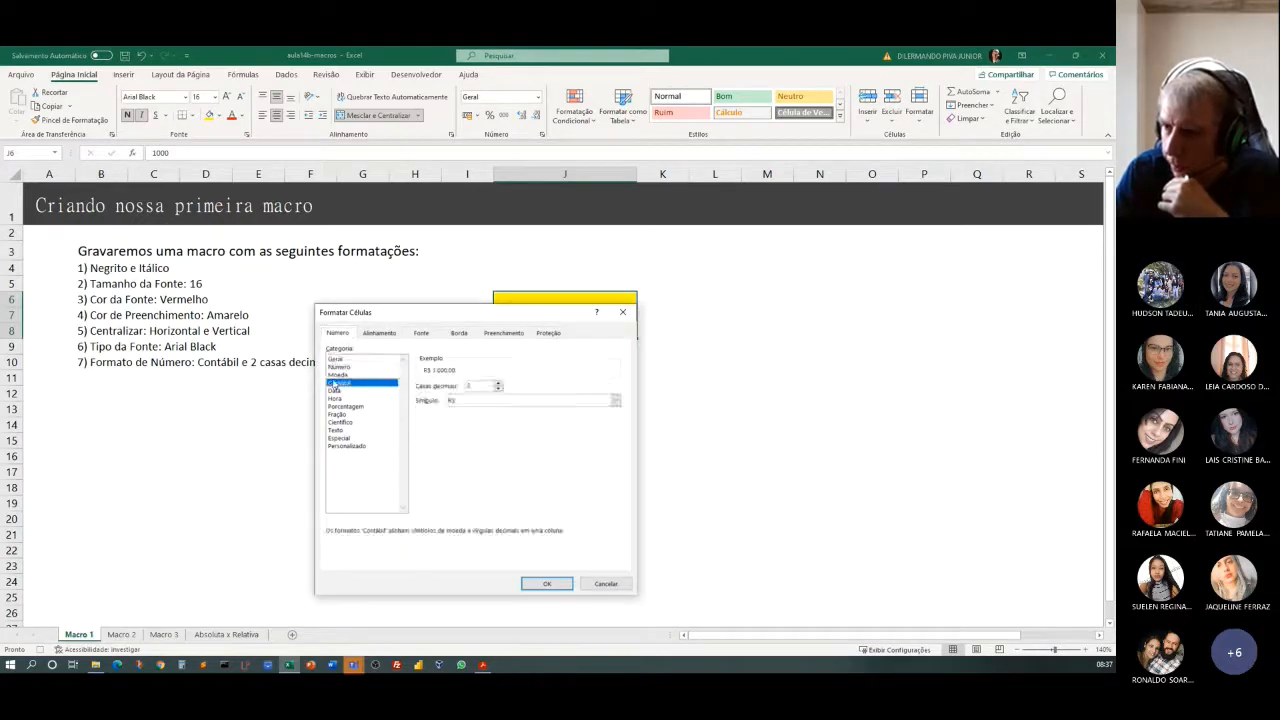
{"action": "left_click", "coordinate": [546, 584]}
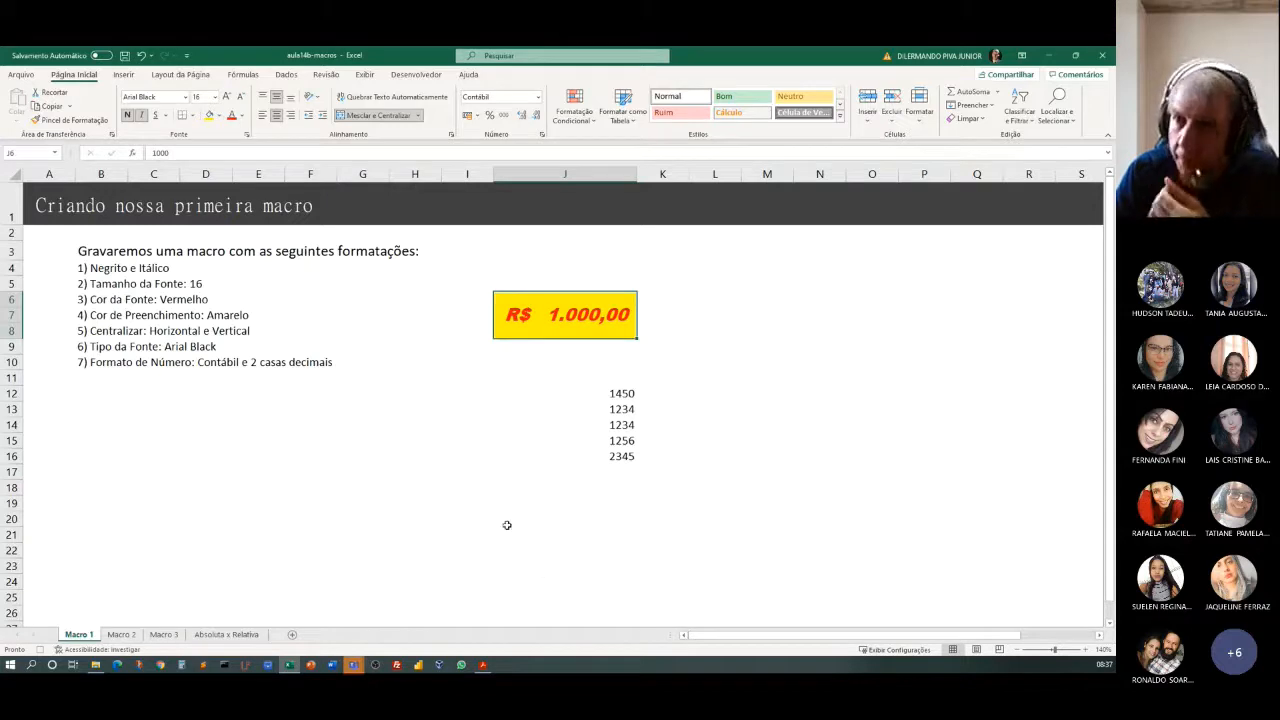
Stop the macro recording and run the FormatacaoLegal macro on cell J12.
{"action": "left_click", "coordinate": [410, 76]}
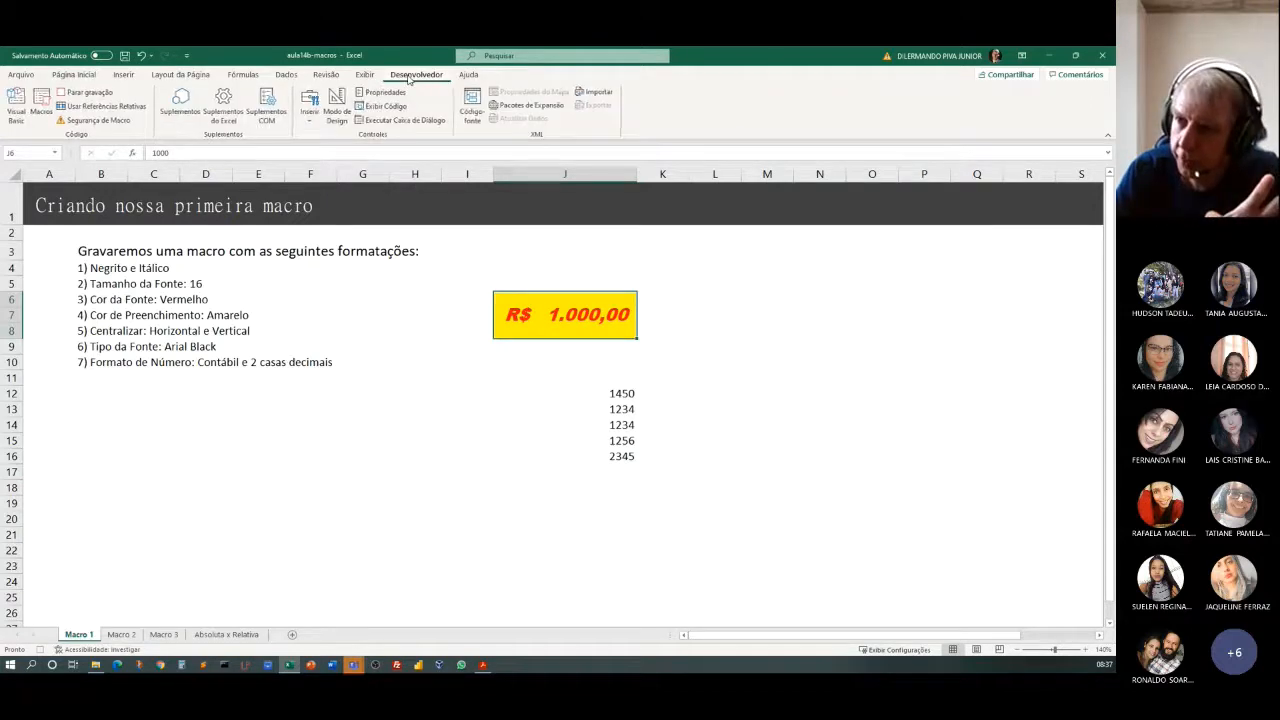
{"action": "left_click", "coordinate": [84, 92]}
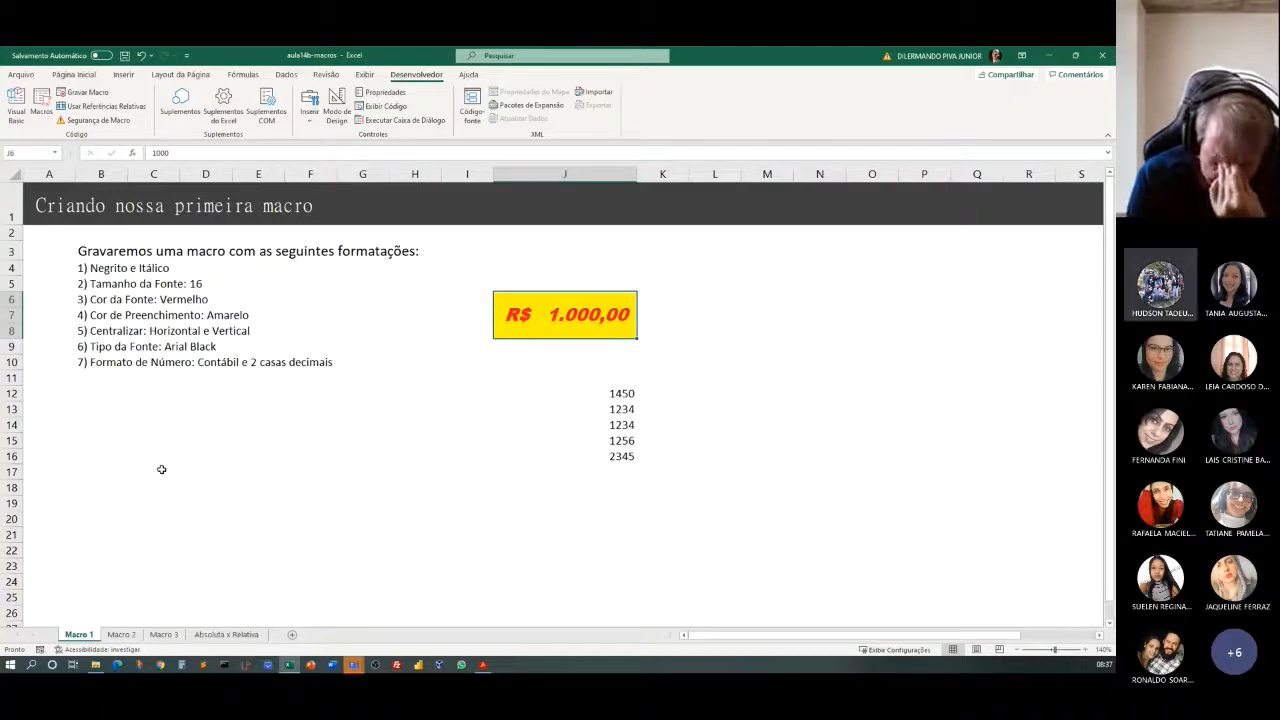
{"action": "left_click", "coordinate": [630, 393]}
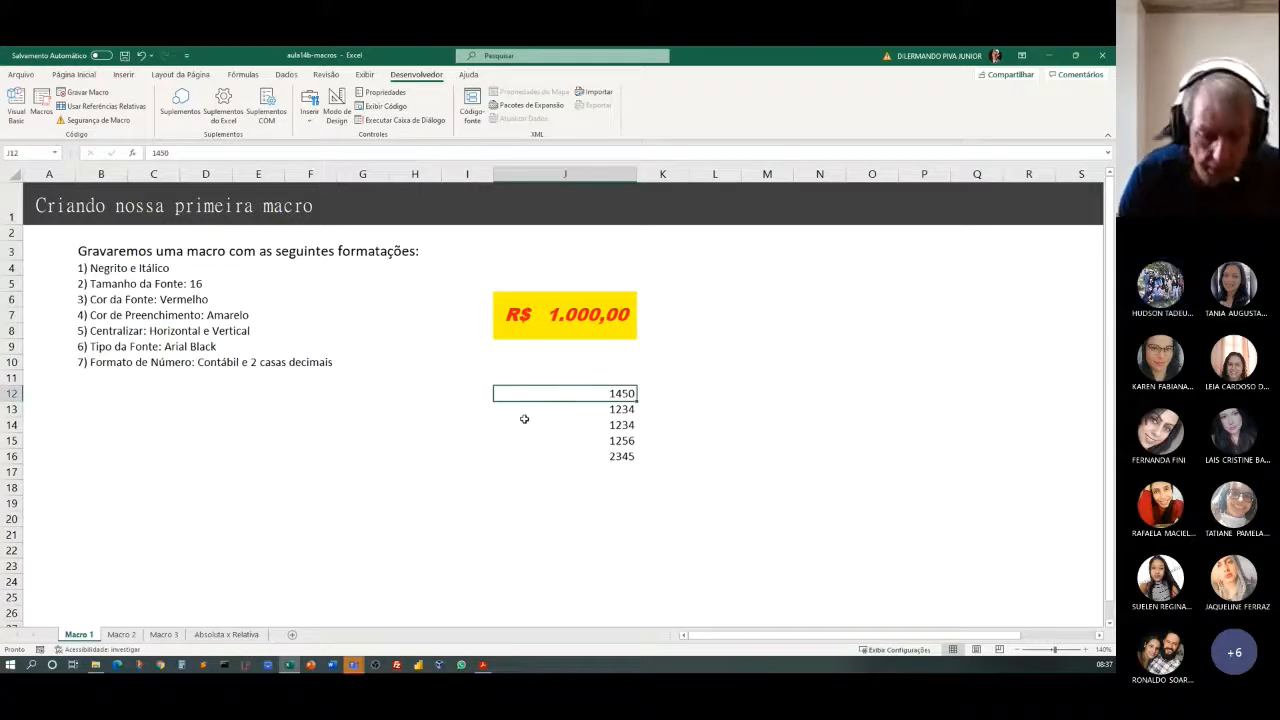
{"action": "key", "text": "ctrl+m"}
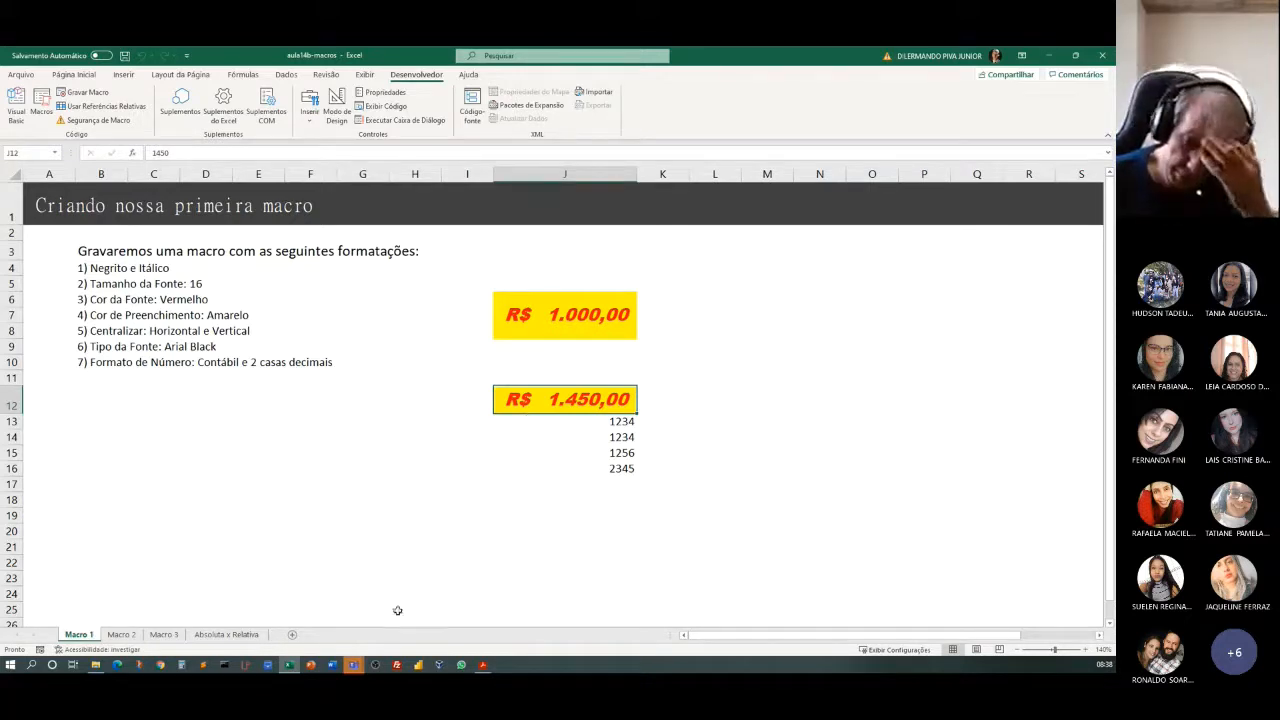
View the Macro 2 worksheet and the Macro 3 worksheet.
{"action": "left_click", "coordinate": [122, 635]}
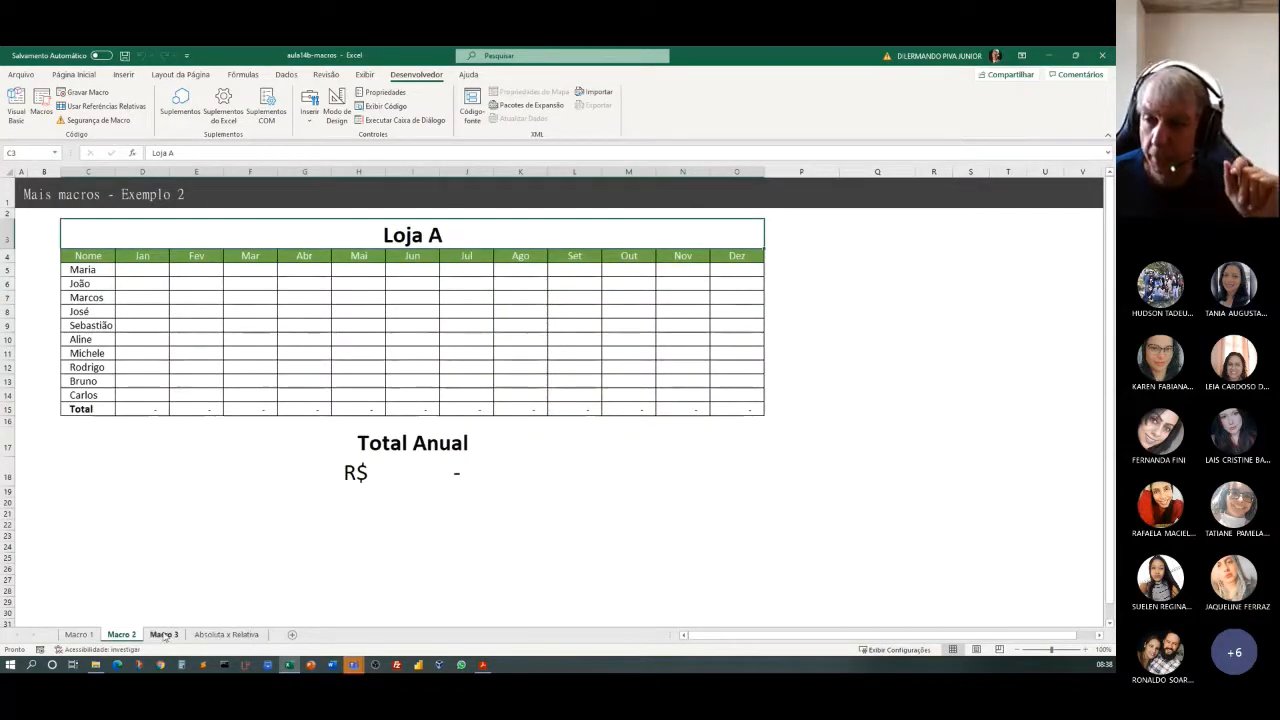
{"action": "left_click", "coordinate": [165, 634]}
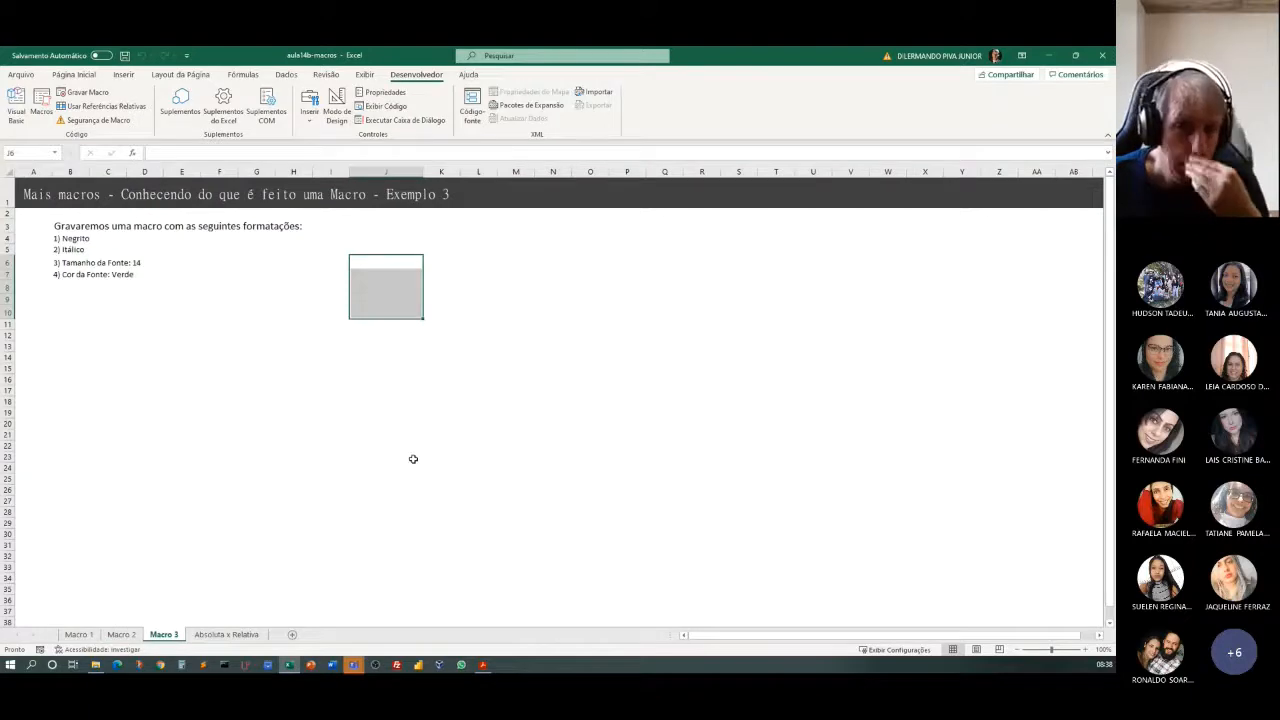
Start recording a macro at cell J5 named MacroSextou, with shortcut letter s, stored in Esta pasta de trabalho, and description "bla blb bla".
{"action": "left_click", "coordinate": [281, 413]}
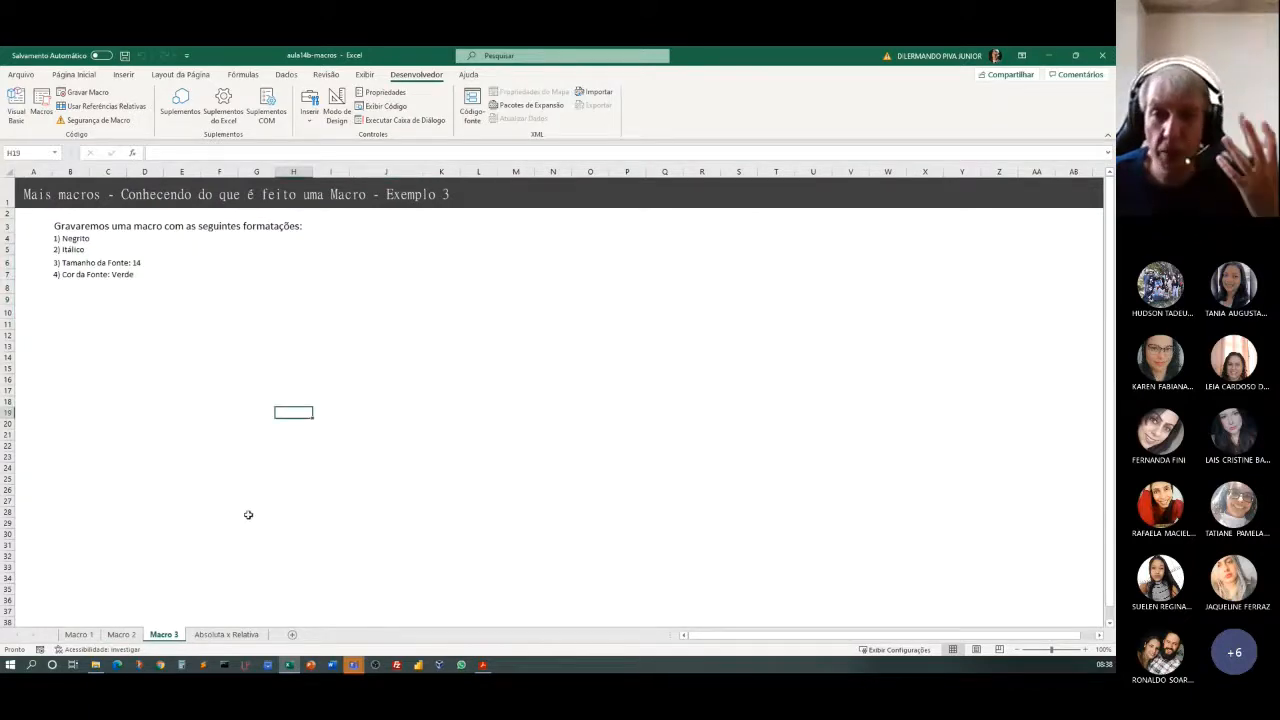
{"action": "left_click", "coordinate": [380, 247]}
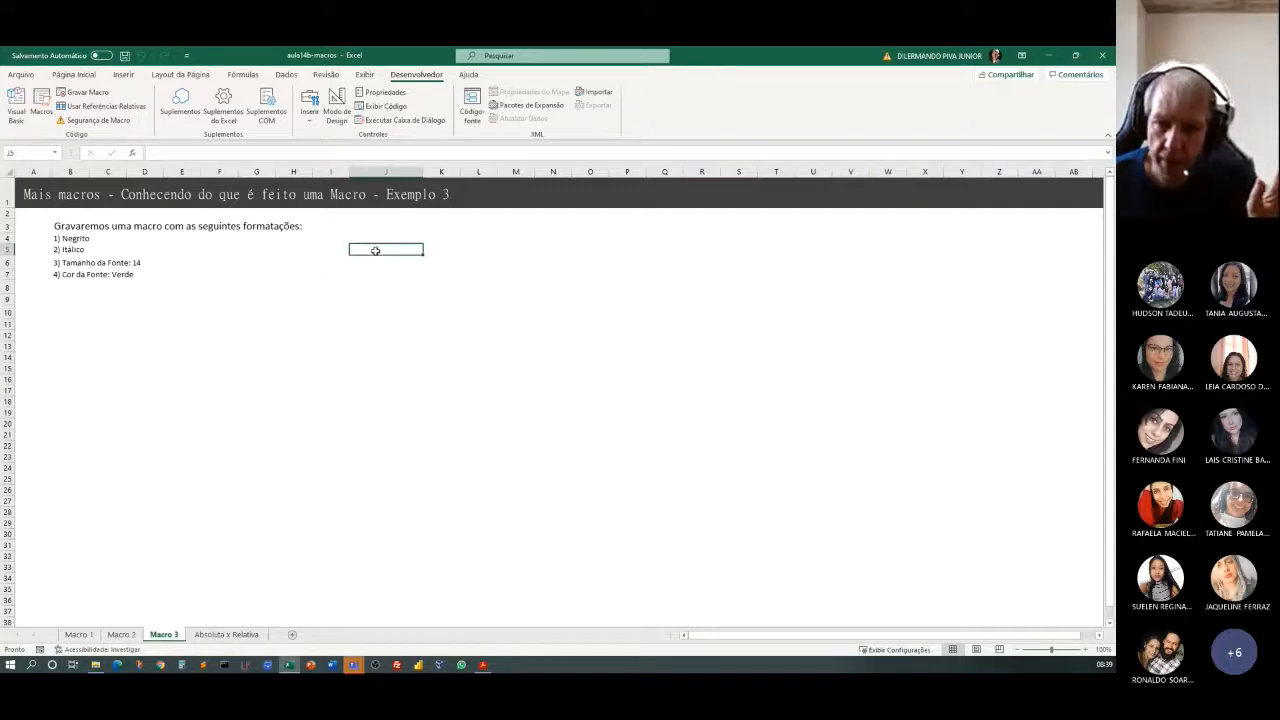
{"action": "left_click", "coordinate": [95, 94]}
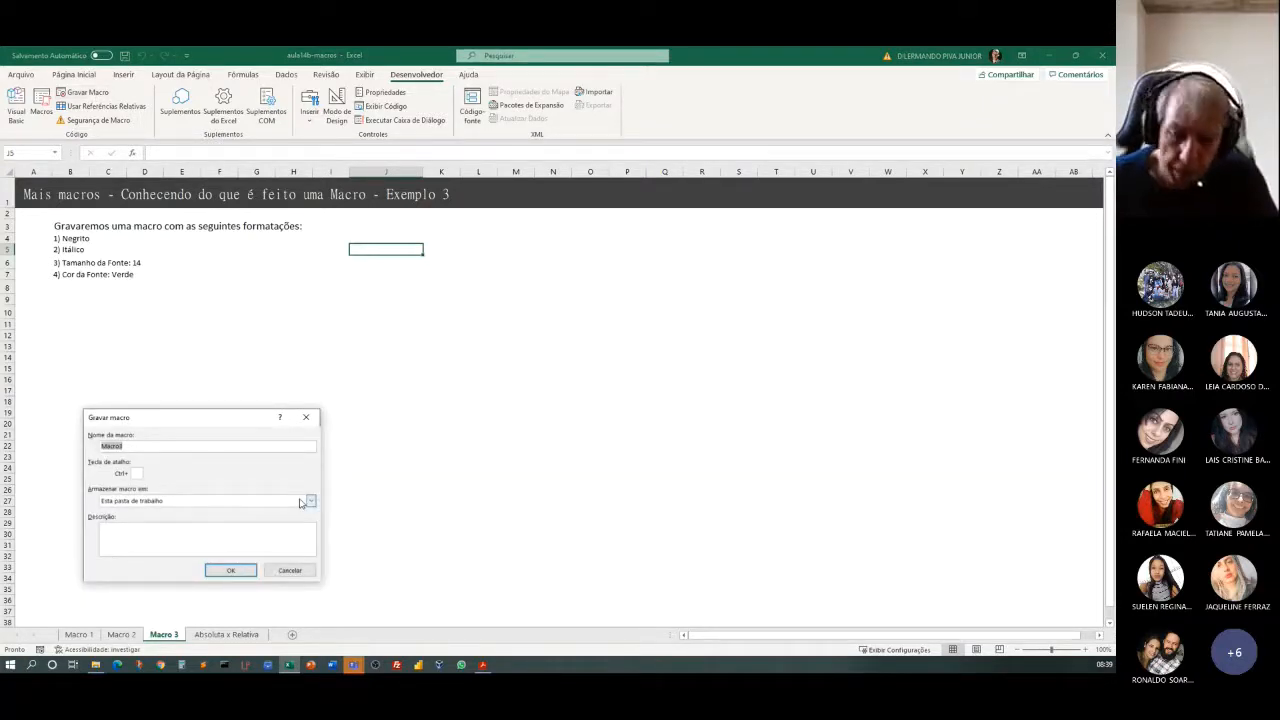
{"action": "type", "text": "M"}
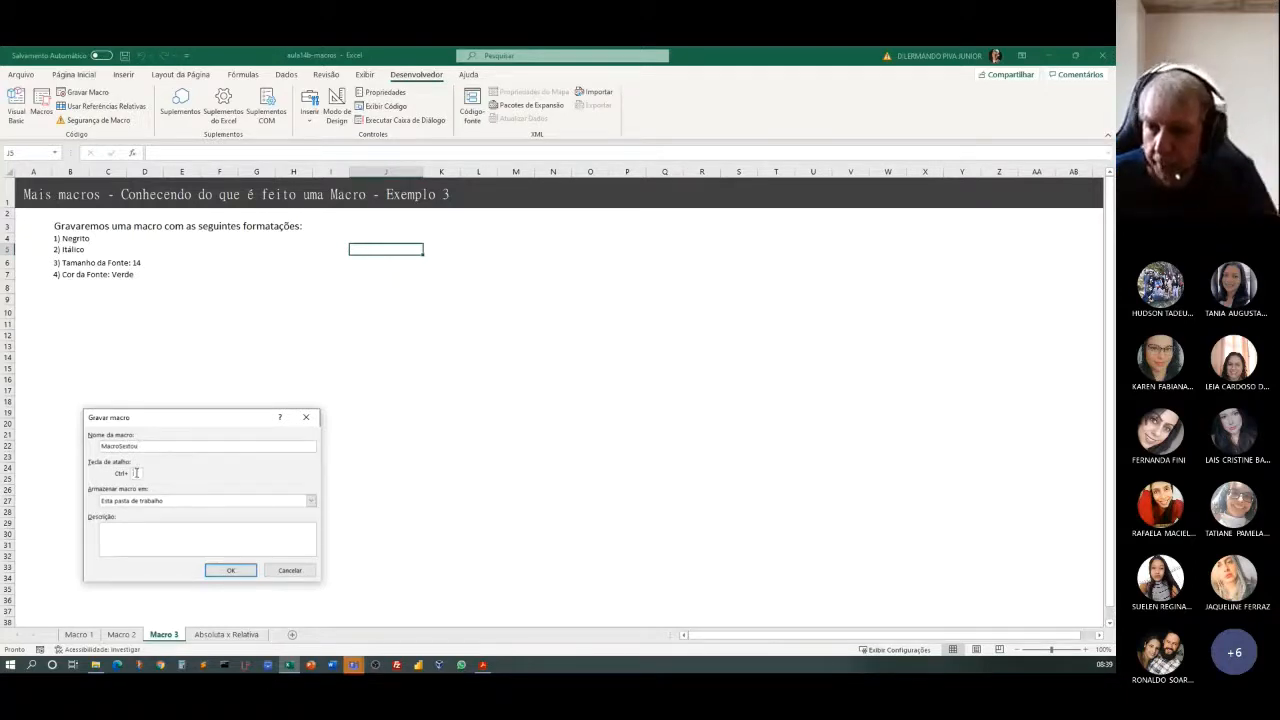
{"action": "type", "text": "s"}
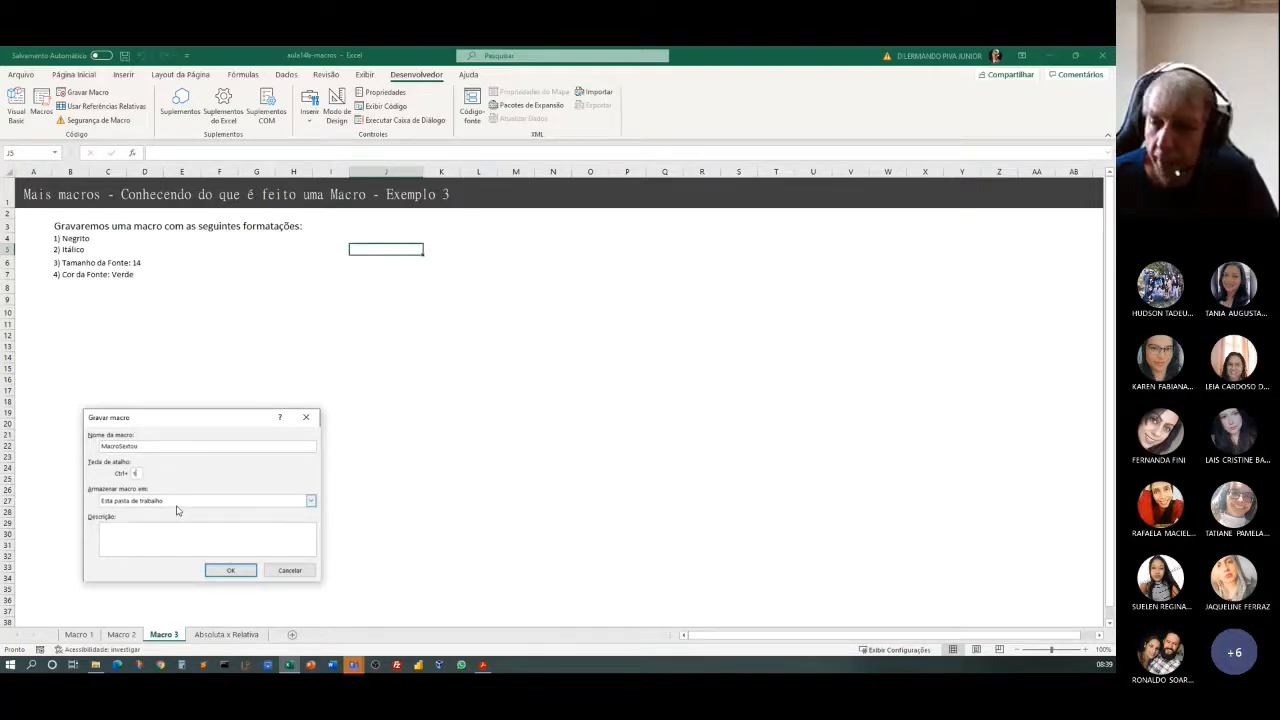
{"action": "left_click", "coordinate": [157, 535]}
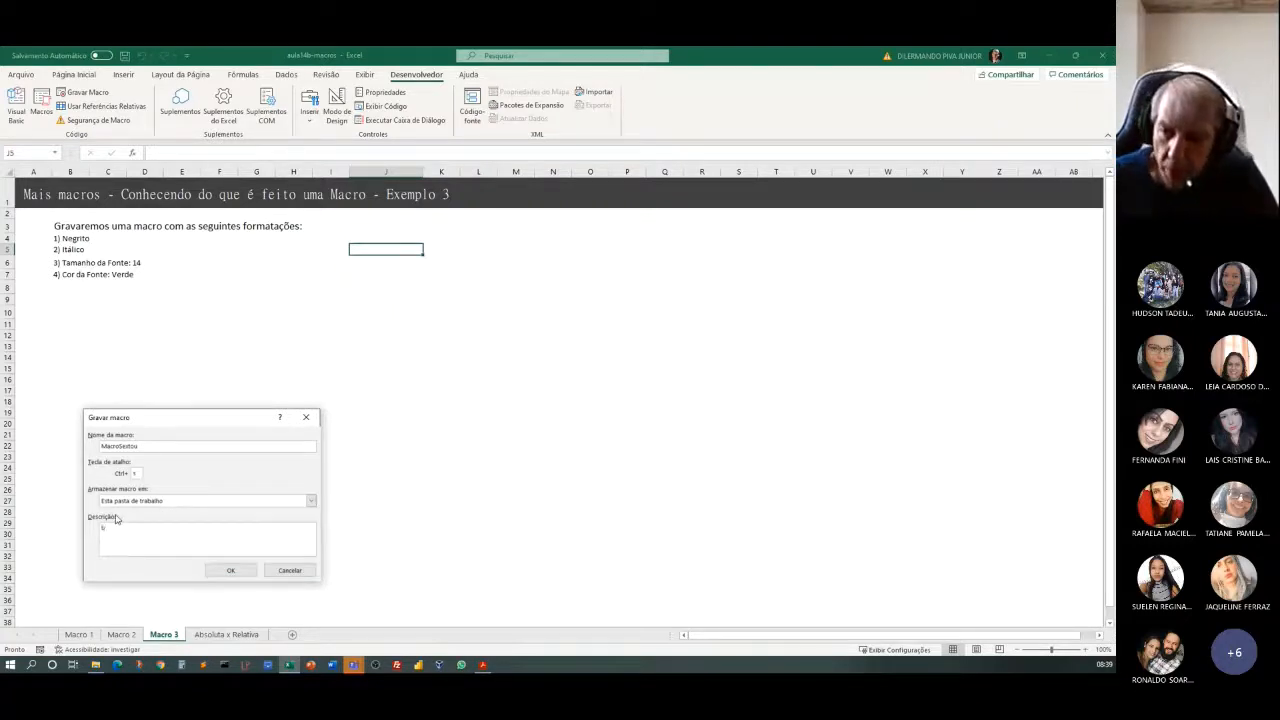
{"action": "type", "text": "bla bla bla"}
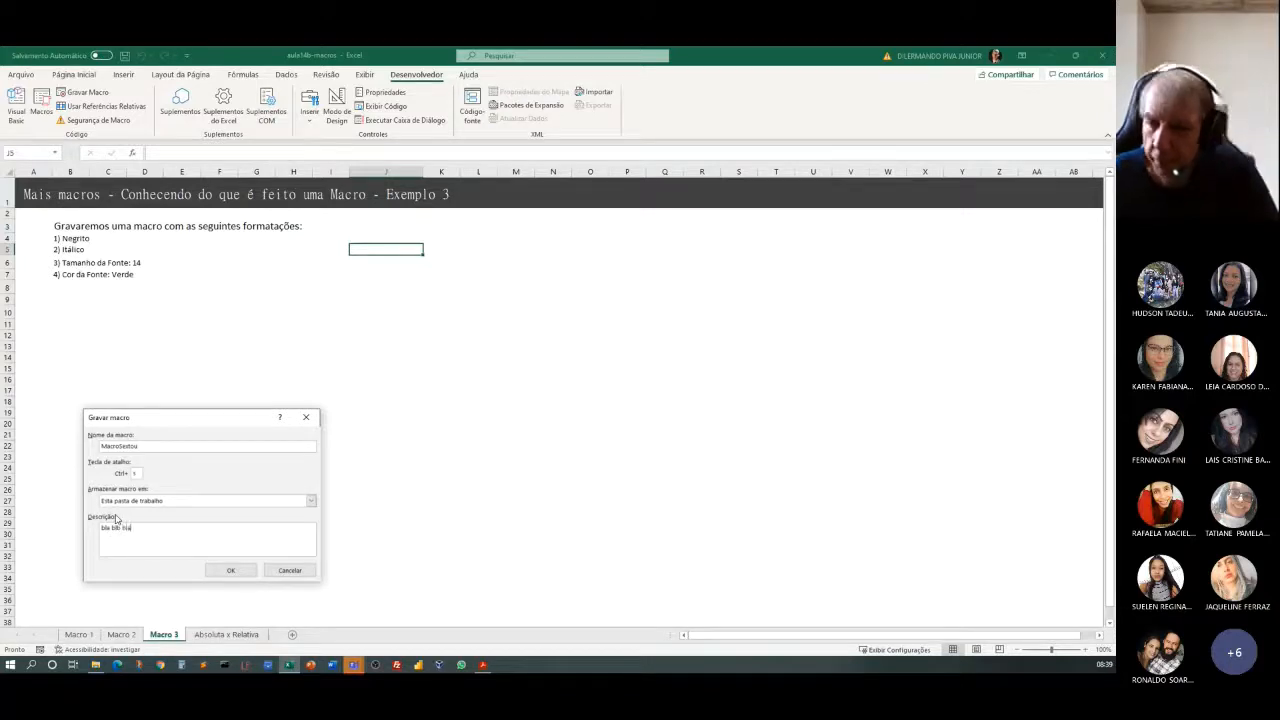
{"action": "left_click", "coordinate": [226, 569]}
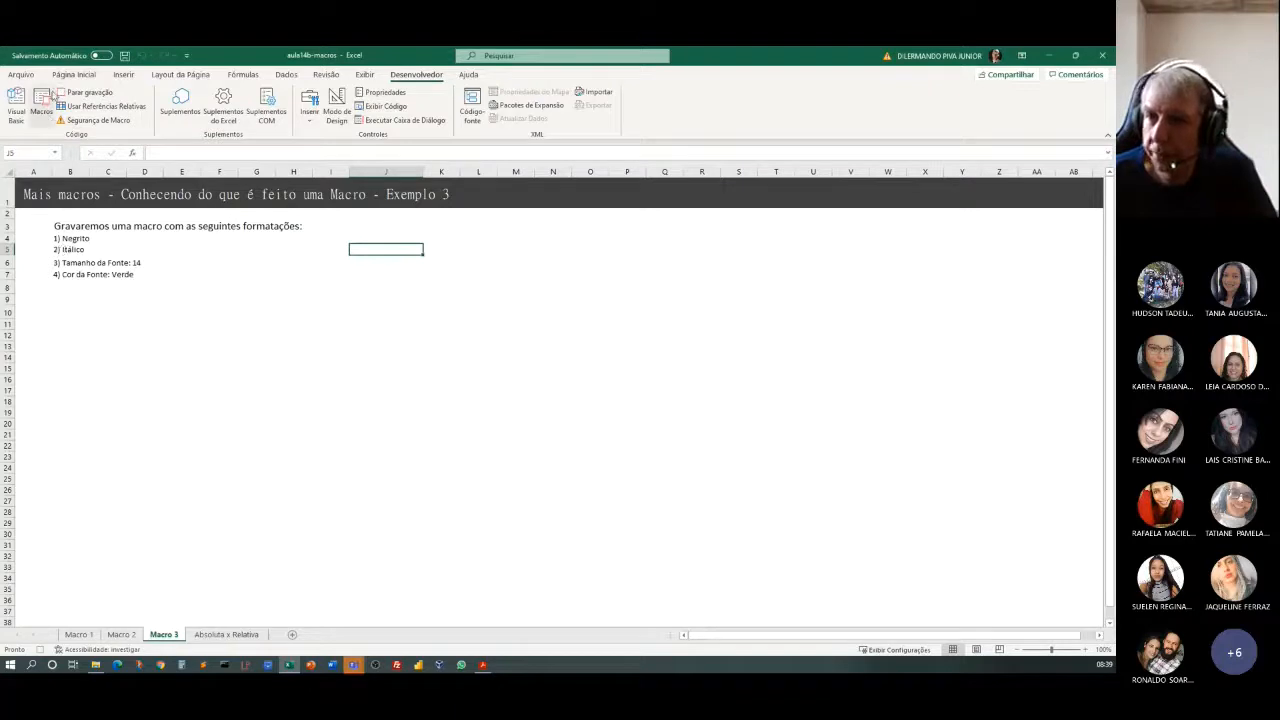
Format cell J5 as bold and italic with font size 14 and the theme's green font color, and stop the macro recording.
{"action": "left_click", "coordinate": [73, 74]}
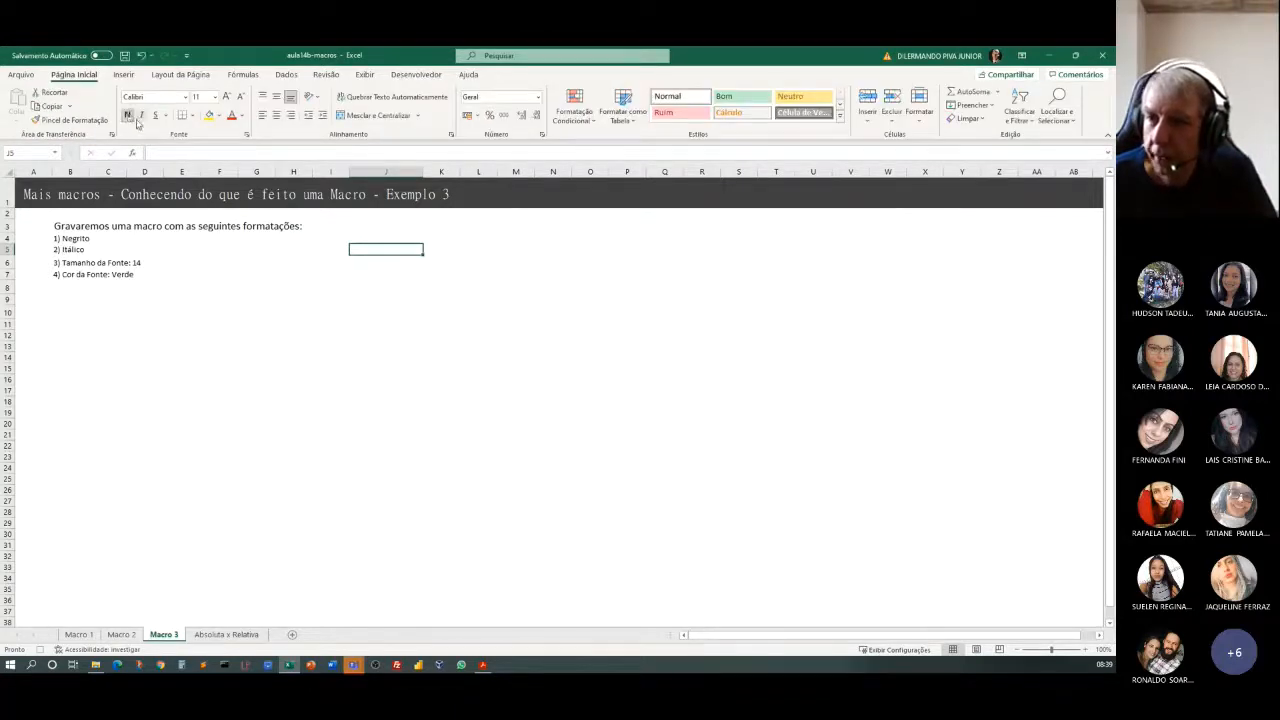
{"action": "left_click", "coordinate": [141, 115]}
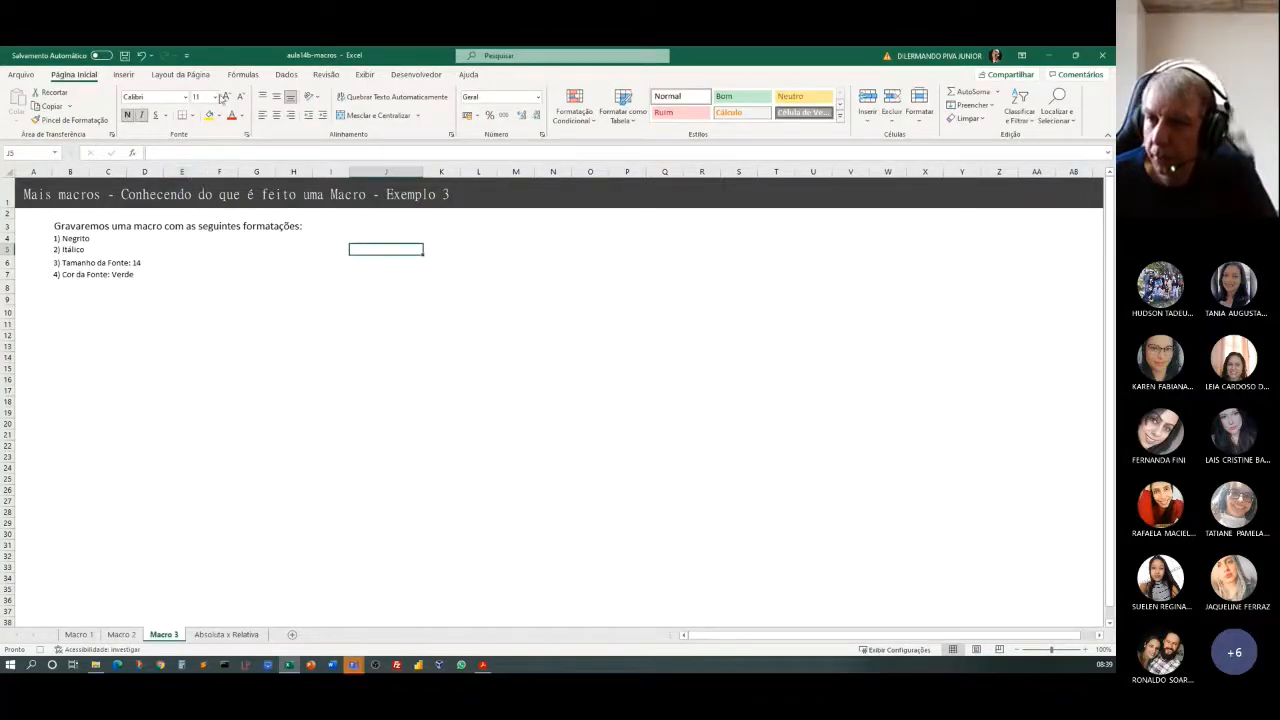
{"action": "left_click", "coordinate": [214, 97]}
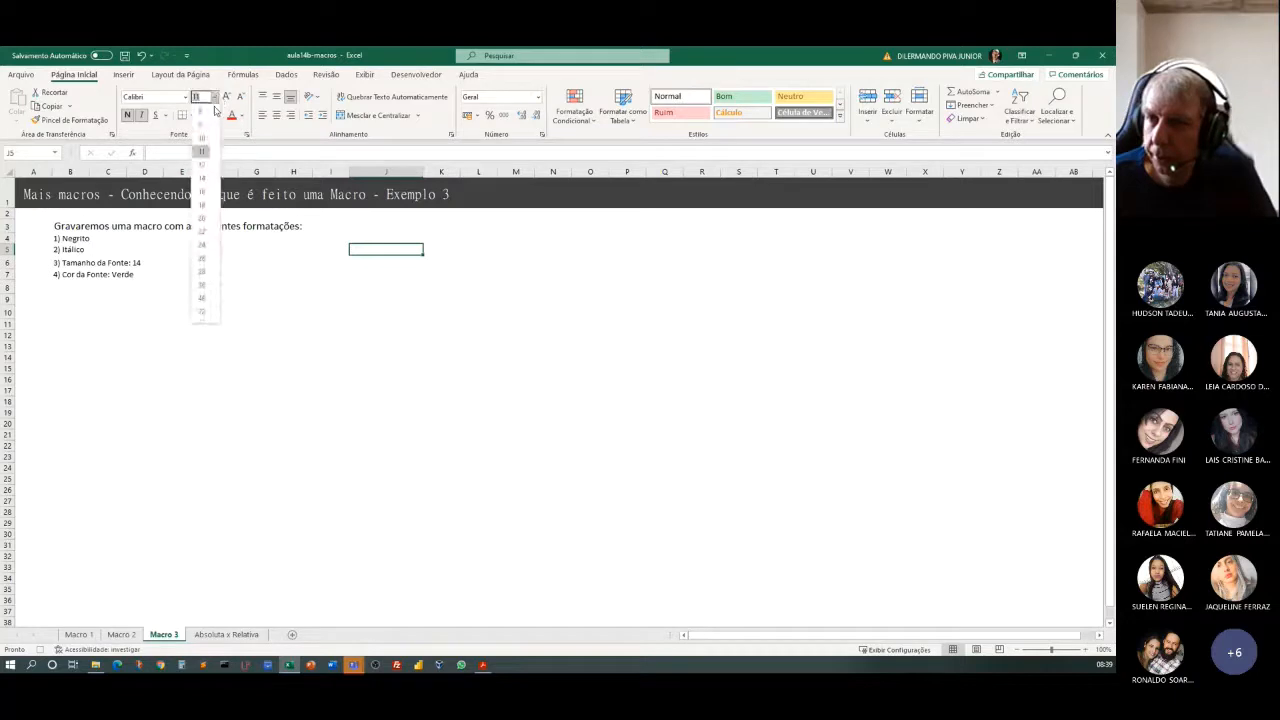
{"action": "left_click", "coordinate": [203, 178]}
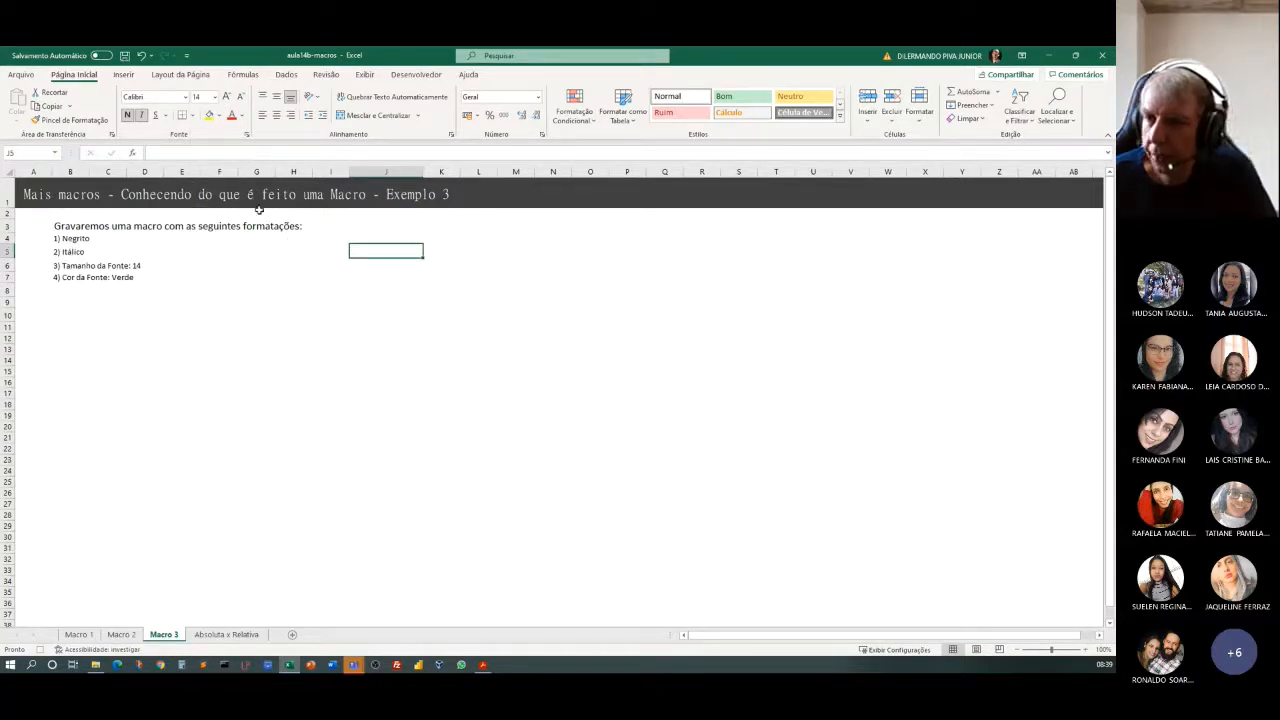
{"action": "left_click", "coordinate": [241, 116]}
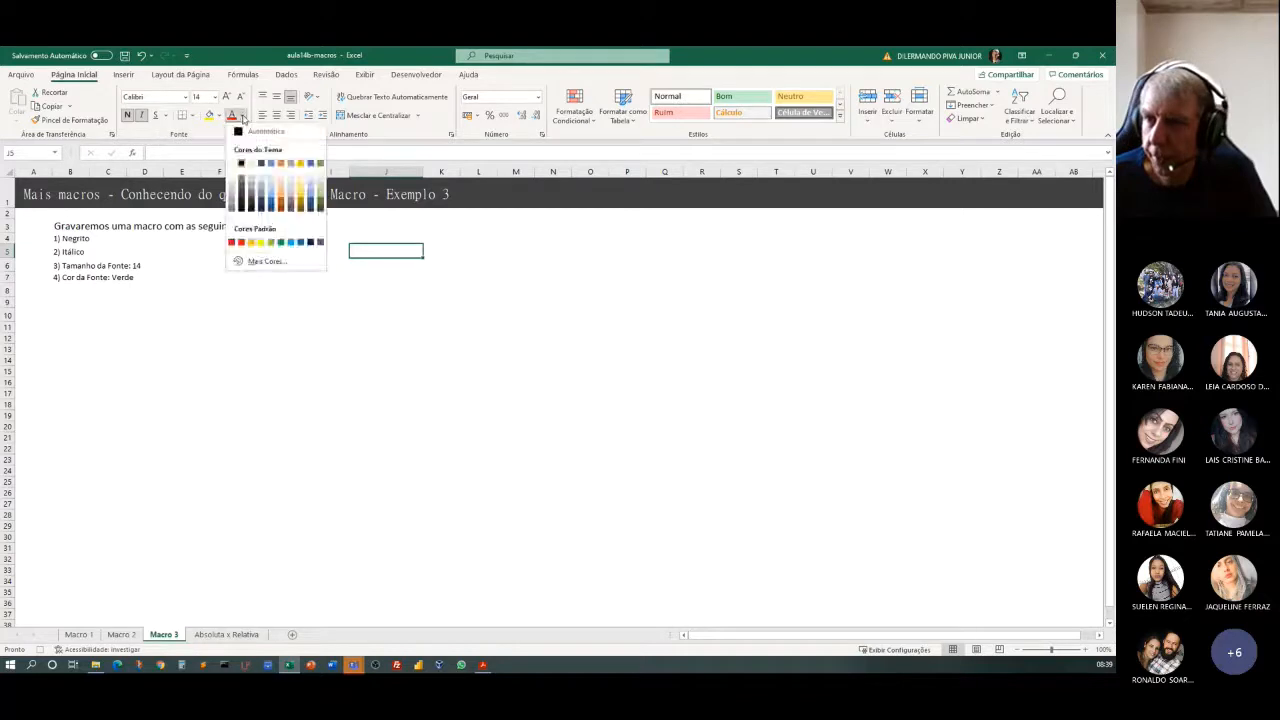
{"action": "left_click", "coordinate": [319, 167]}
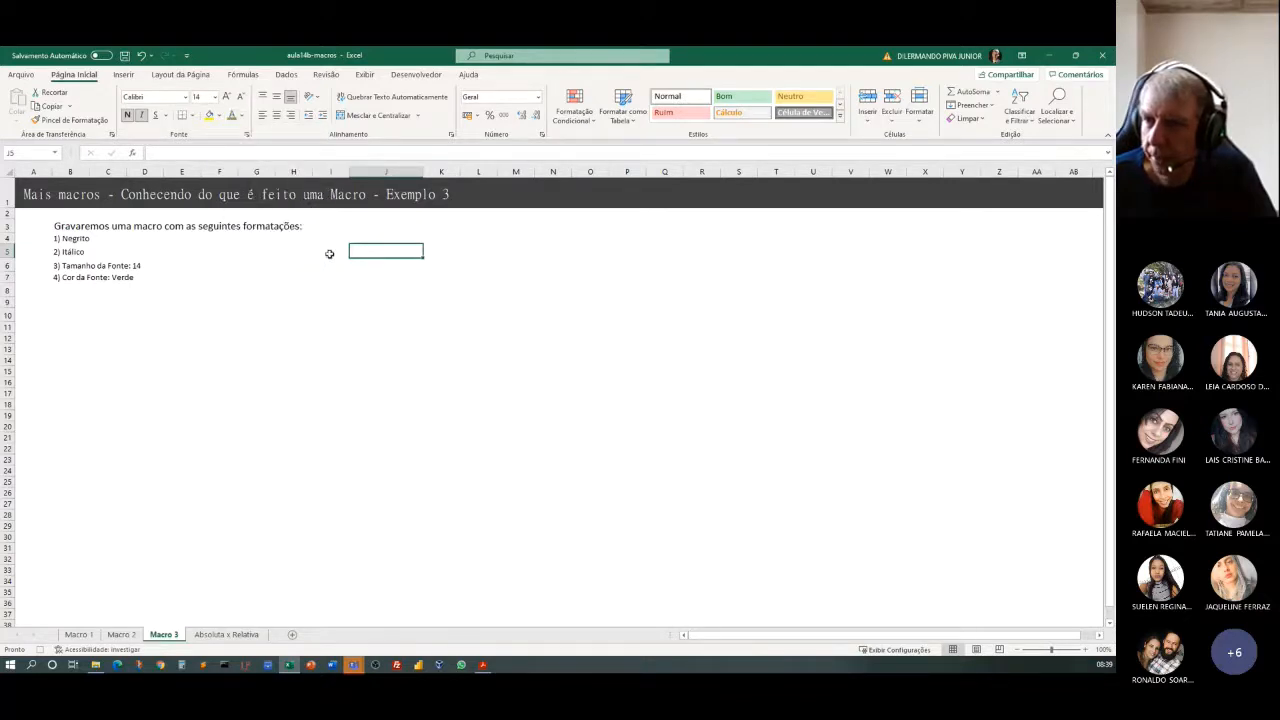
{"action": "left_click", "coordinate": [414, 76]}
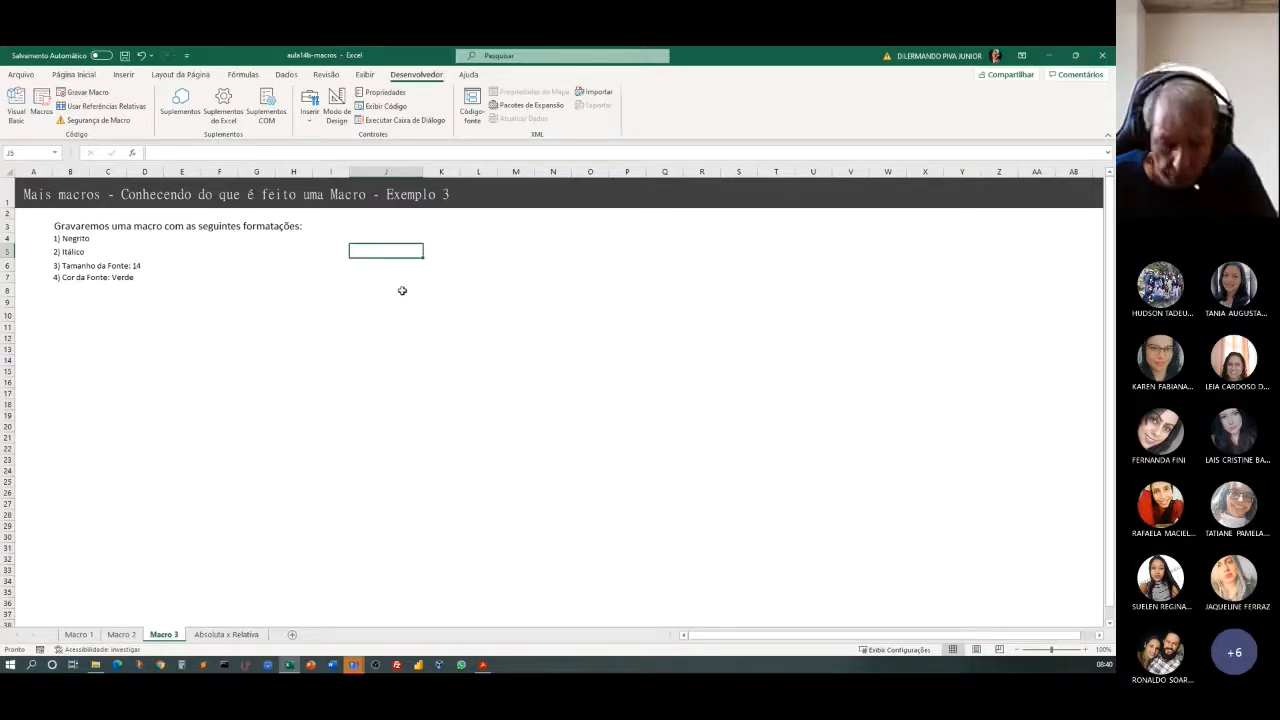
Enter the test values 555 in cell J5, 4545 in cell J8 and rere in cell E11.
{"action": "type", "text": "555"}
{"action": "left_click", "coordinate": [394, 292]}
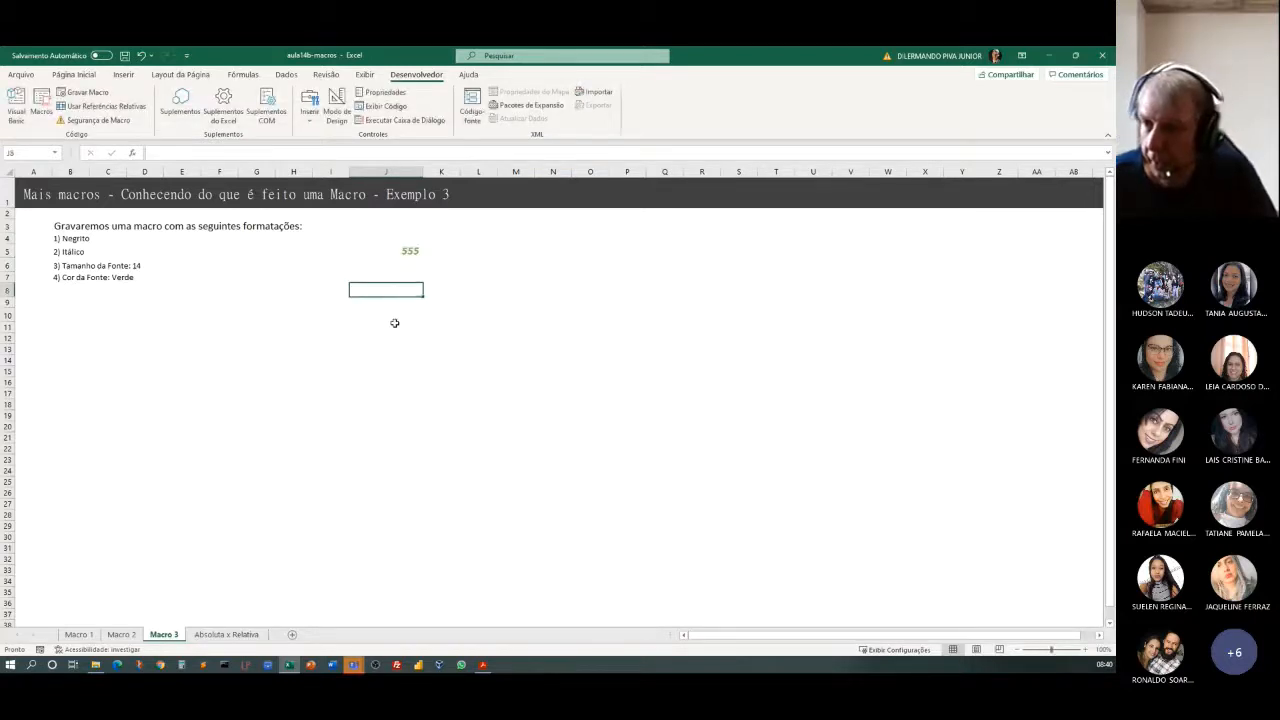
{"action": "type", "text": "4545"}
{"action": "left_click", "coordinate": [388, 316]}
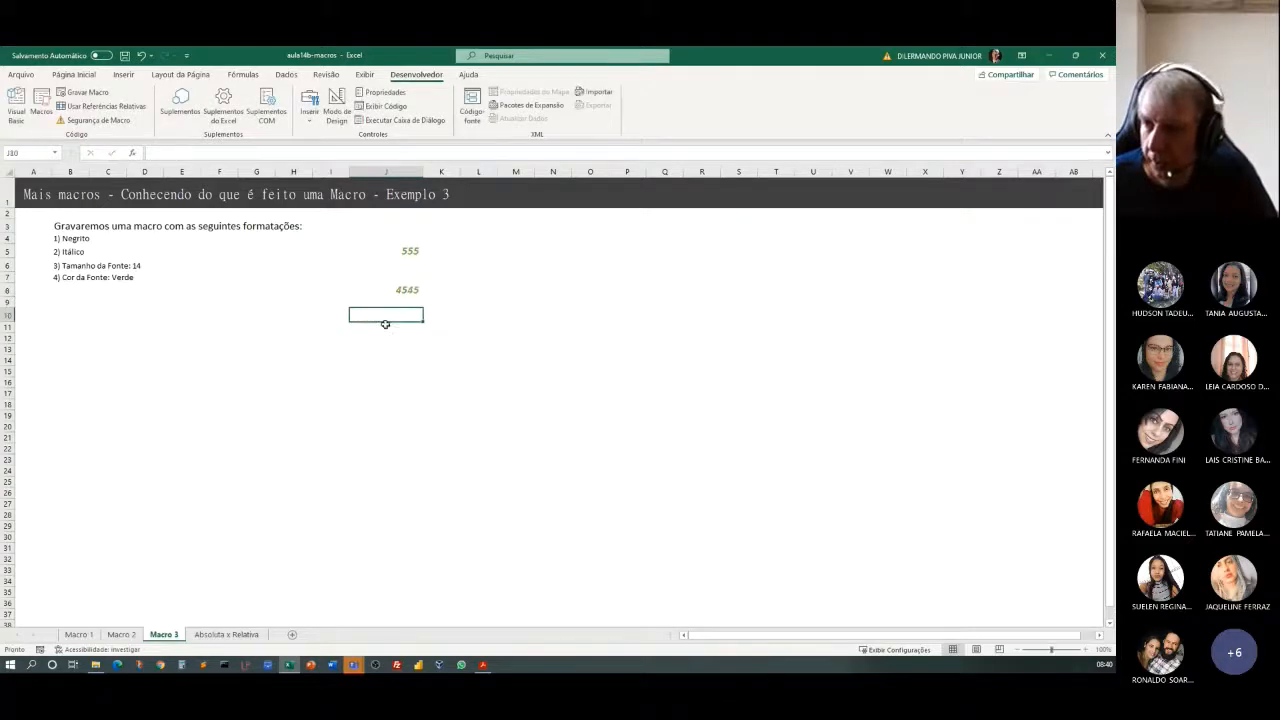
{"action": "left_click", "coordinate": [196, 320]}
{"action": "type", "text": "rere"}
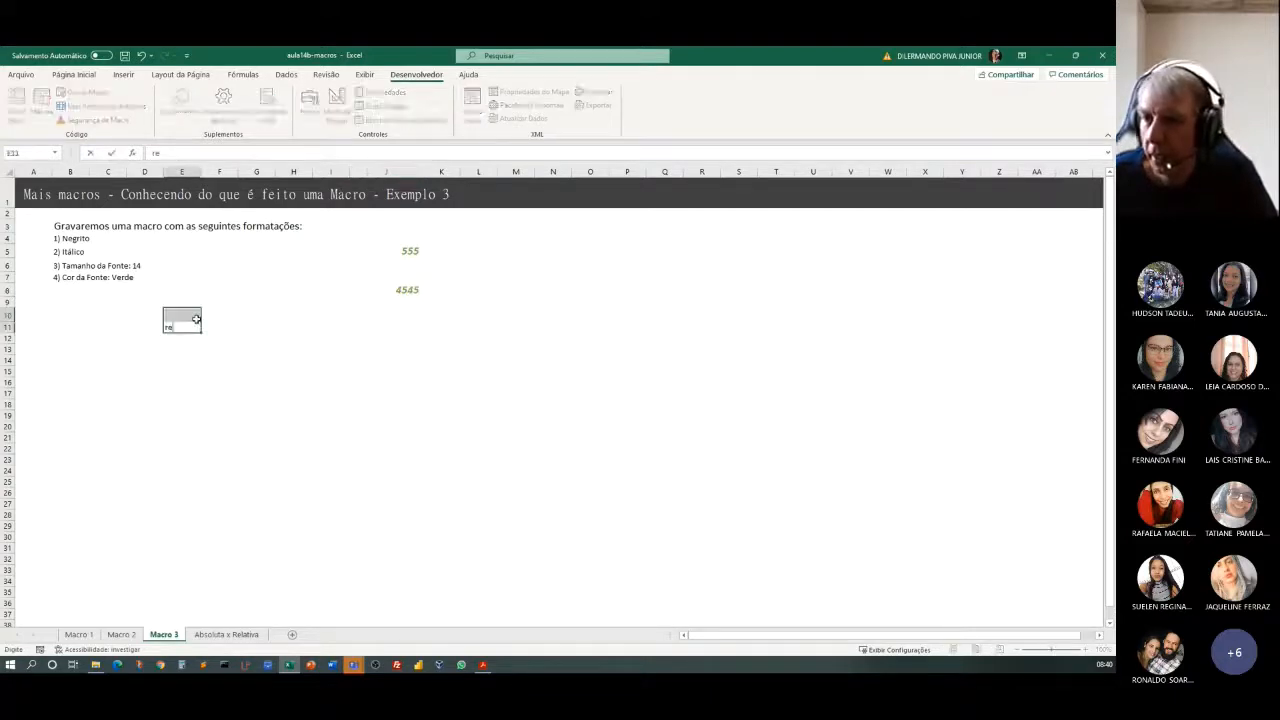
{"action": "left_click", "coordinate": [234, 382]}
Run the MacroSextou macro on cells E10:E11.
{"action": "left_click_drag", "start_coordinate": [168, 320], "coordinate": [168, 322]}
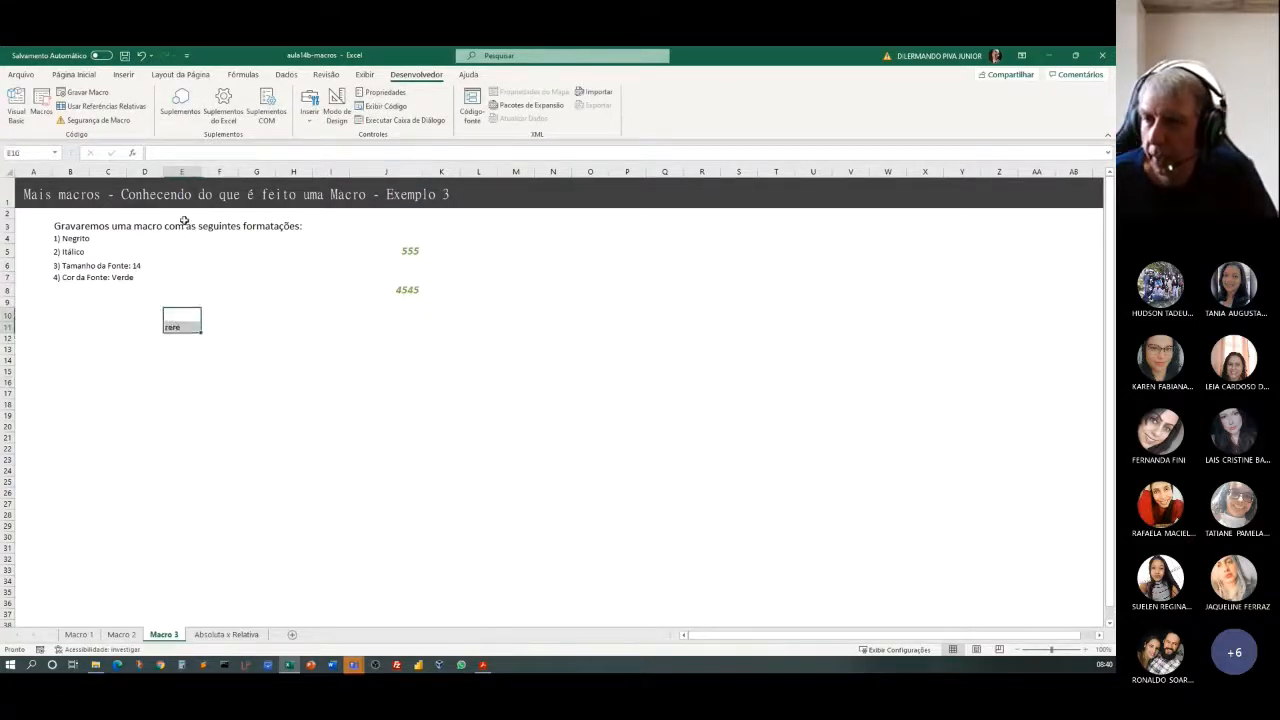
{"action": "left_click", "coordinate": [40, 103]}
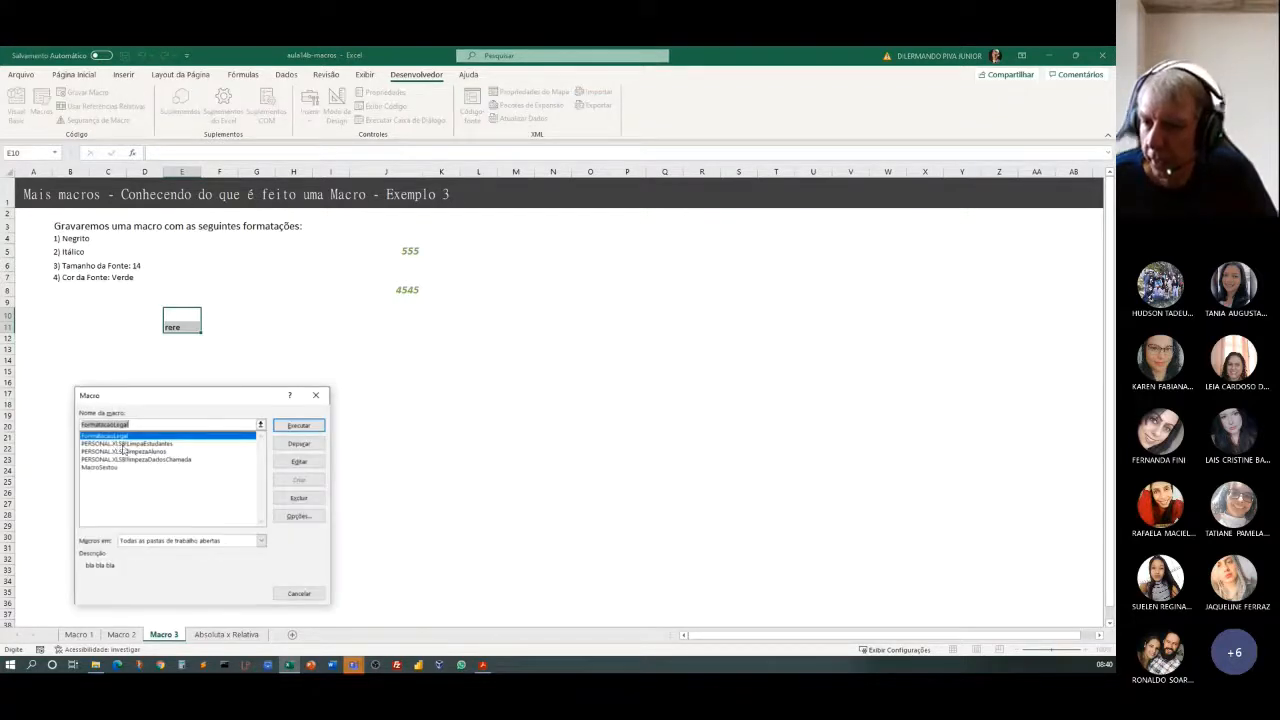
{"action": "left_click", "coordinate": [110, 467]}
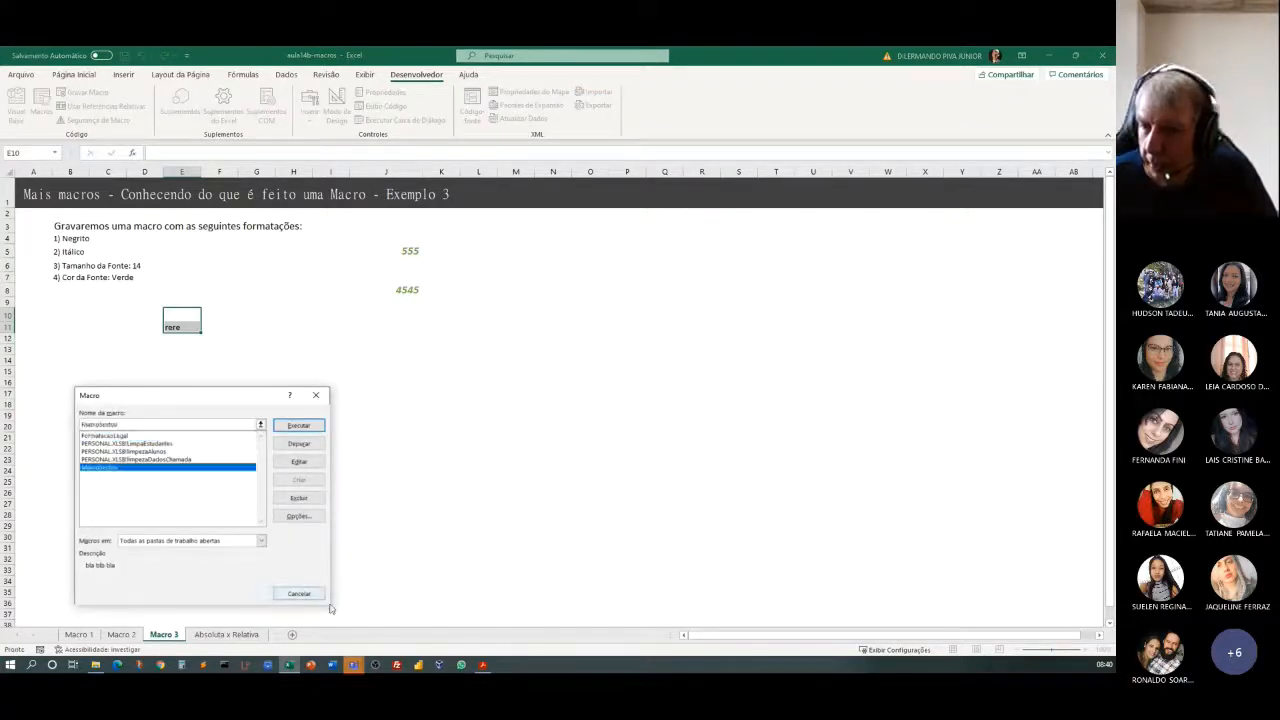
{"action": "left_click", "coordinate": [290, 421]}
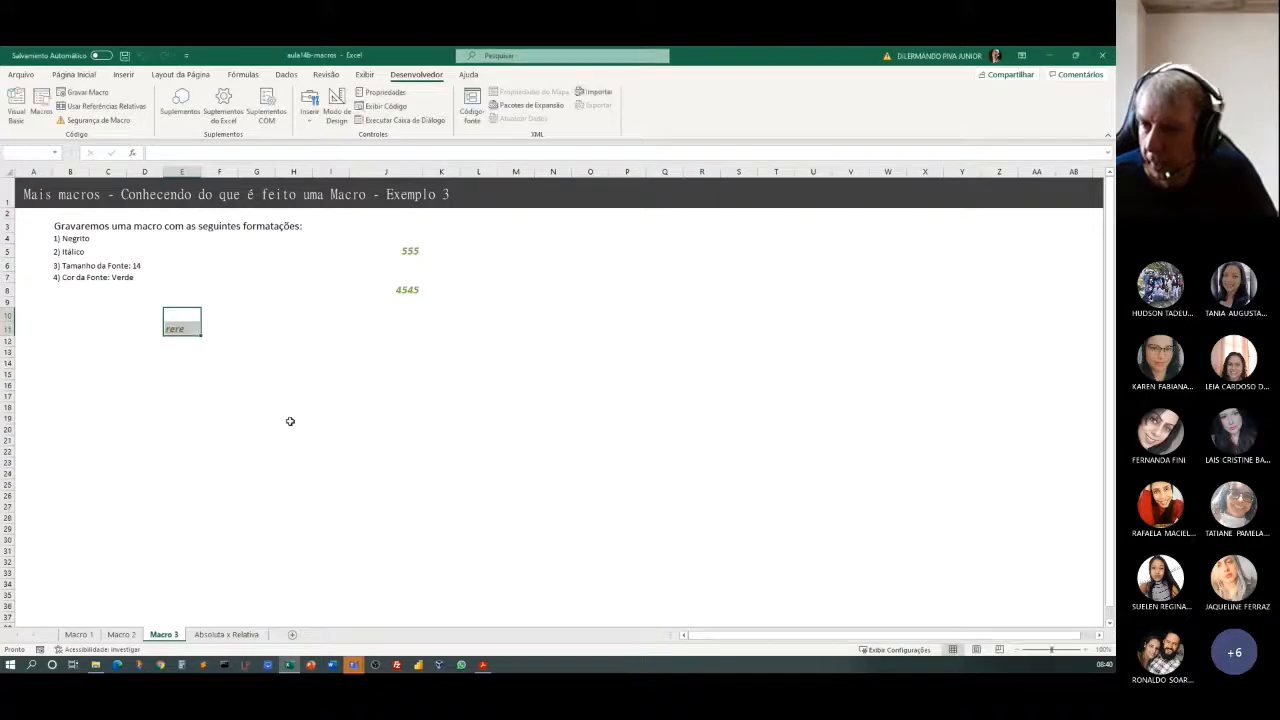
{"action": "left_click", "coordinate": [239, 396]}
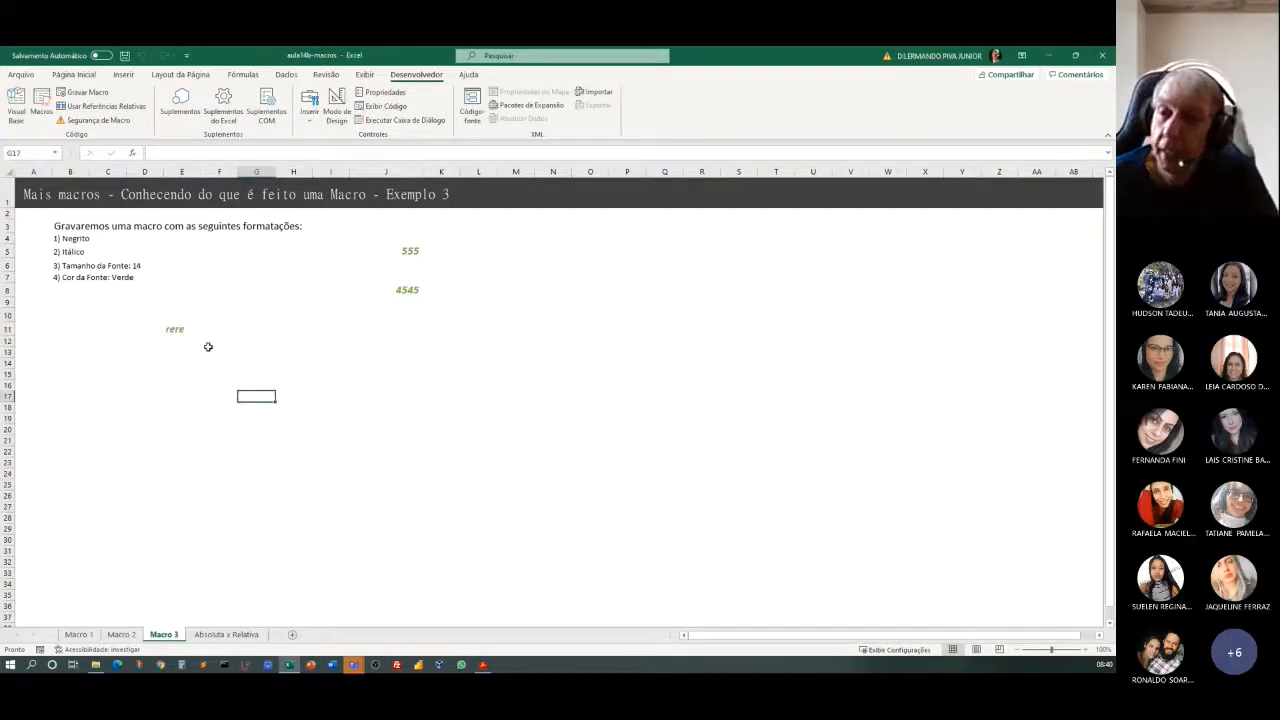
Open the FormatacaoLegal macro's code for editing, and move and enlarge the code window to fill more of the Visual Basic editor.
{"action": "left_click", "coordinate": [42, 106]}
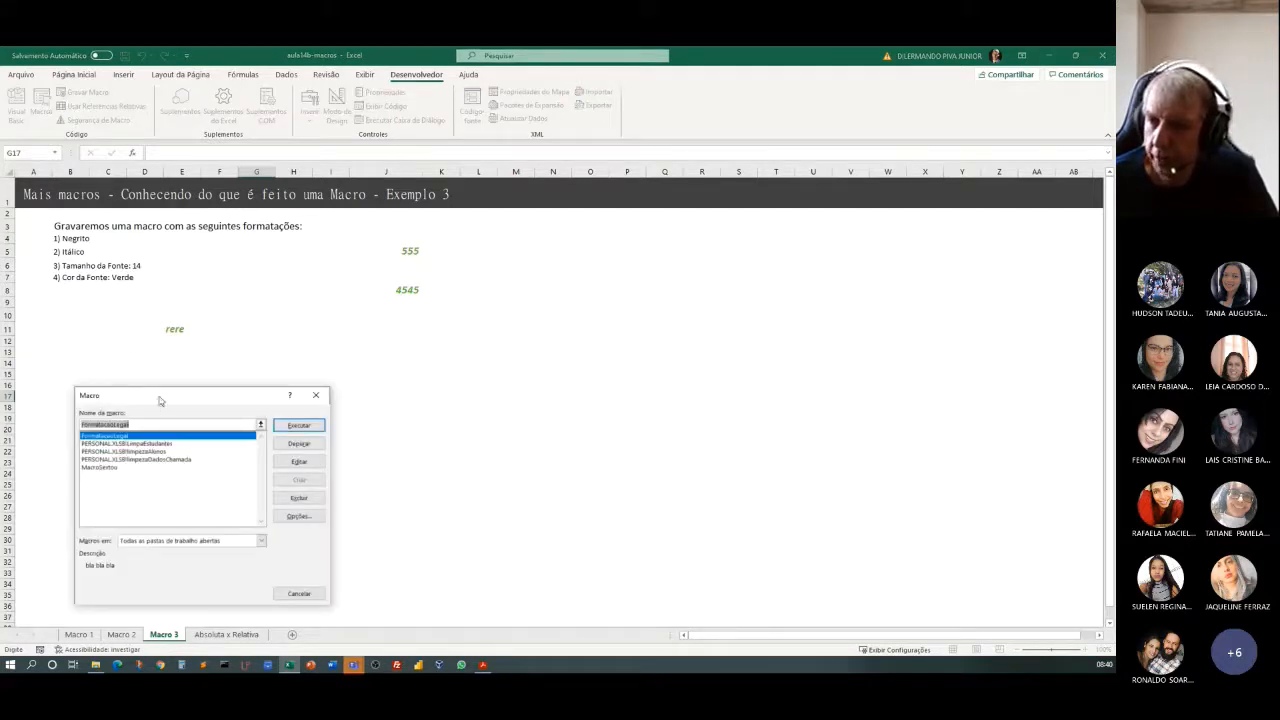
{"action": "left_click_drag", "start_coordinate": [159, 400], "coordinate": [322, 297]}
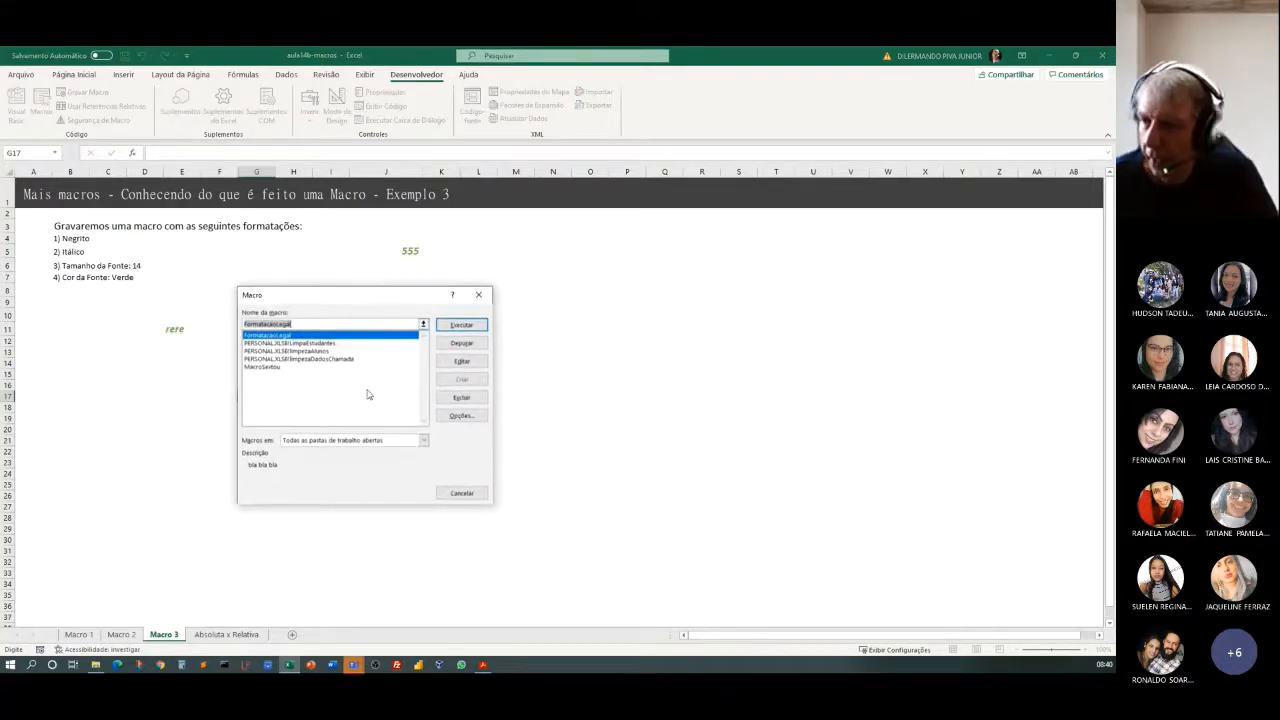
{"action": "left_click", "coordinate": [462, 361]}
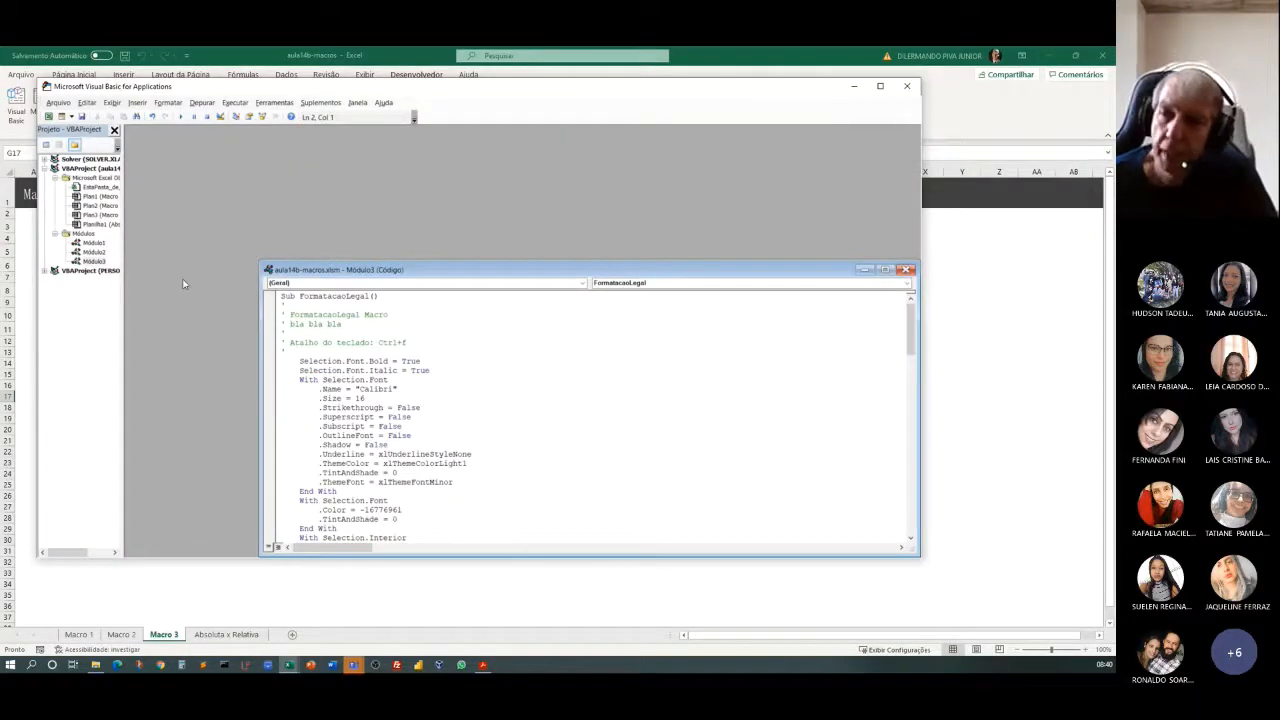
{"action": "left_click_drag", "start_coordinate": [376, 269], "coordinate": [280, 167]}
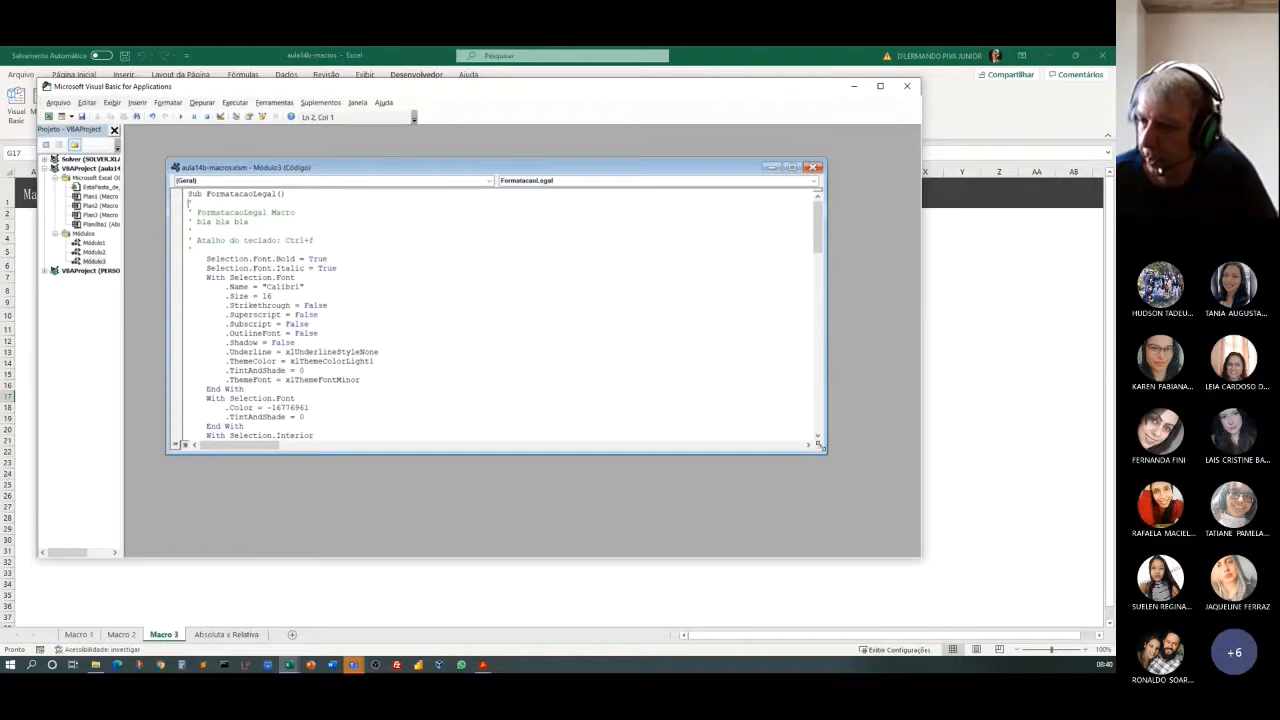
{"action": "left_click_drag", "start_coordinate": [826, 453], "coordinate": [910, 543]}
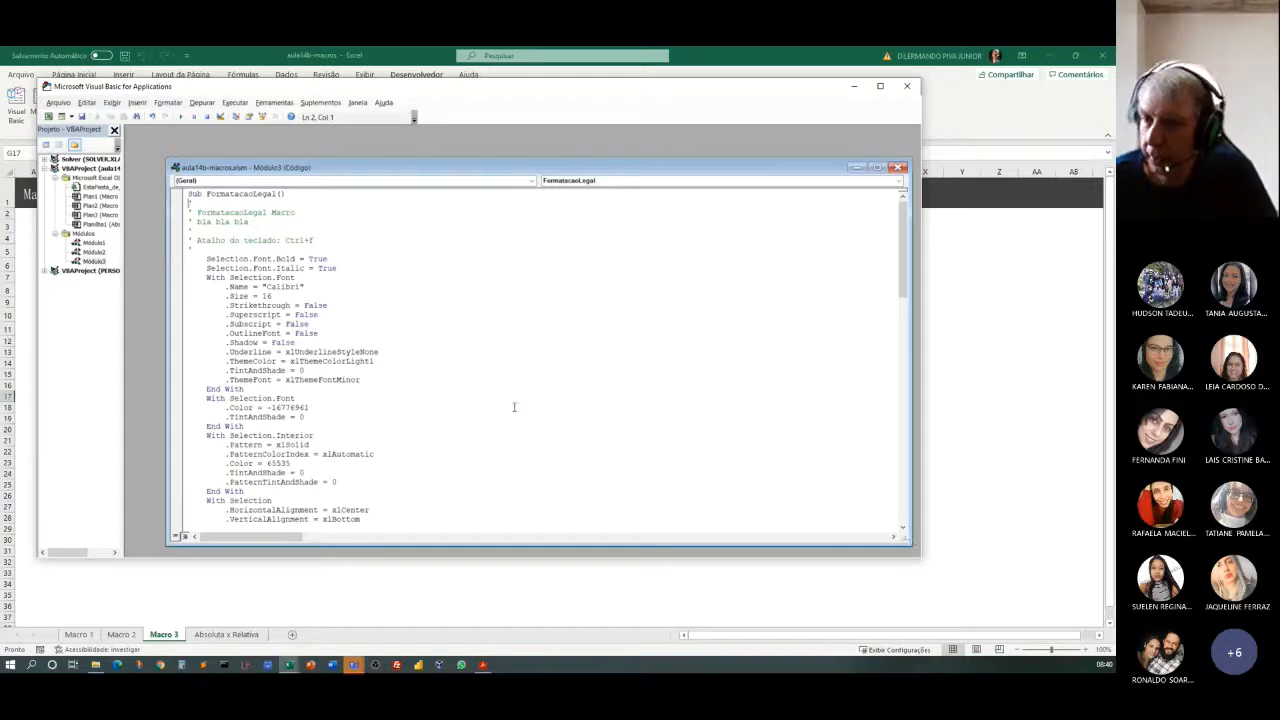
Review the FormatacaoLegal code down to the MacroSextou procedure and select that whole procedure, from its Sub line to End Sub.
{"action": "scroll", "coordinate": [446, 377], "scroll_direction": "down", "scroll_amount": 10}
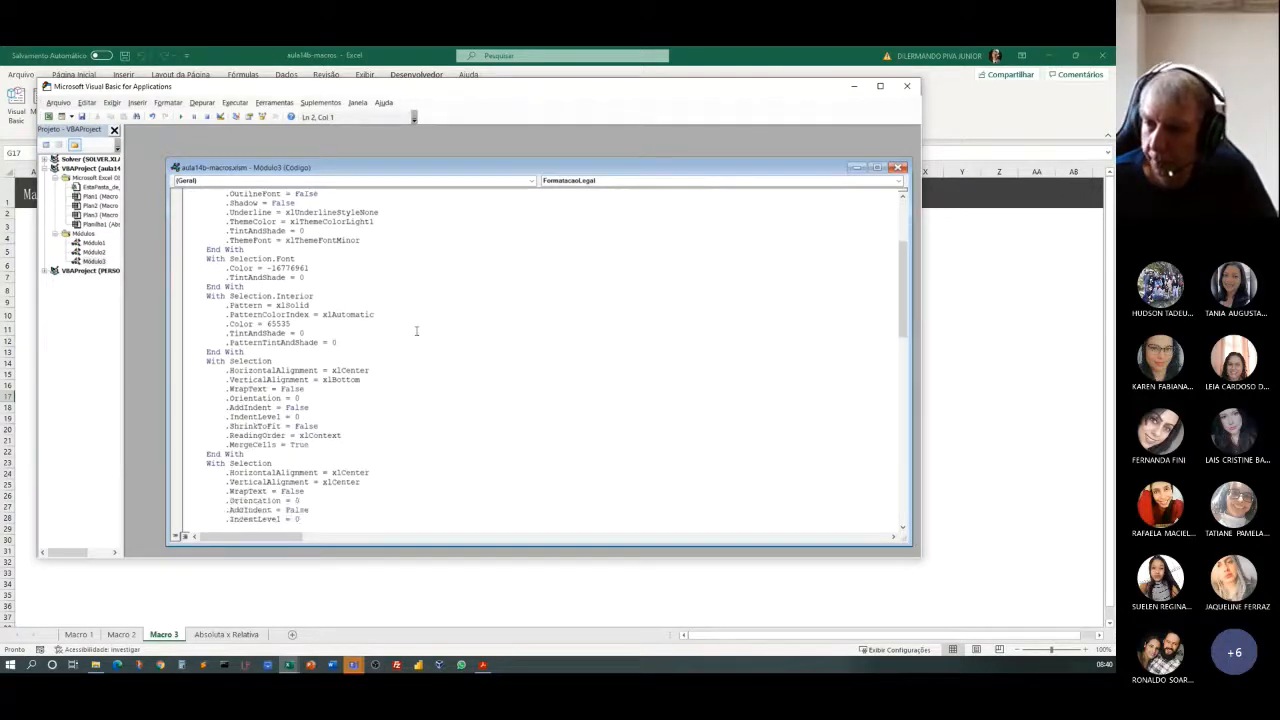
{"action": "scroll", "coordinate": [416, 331], "scroll_direction": "down", "scroll_amount": 10}
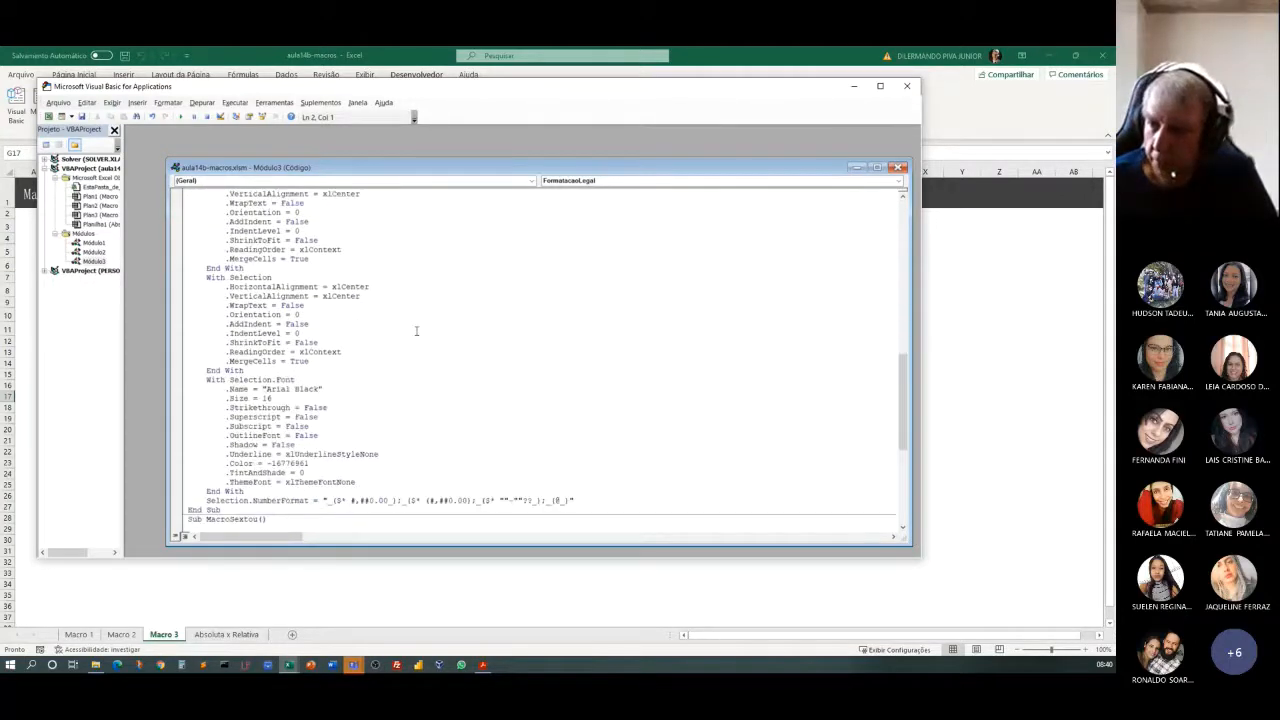
{"action": "scroll", "coordinate": [416, 331], "scroll_direction": "down", "scroll_amount": 4}
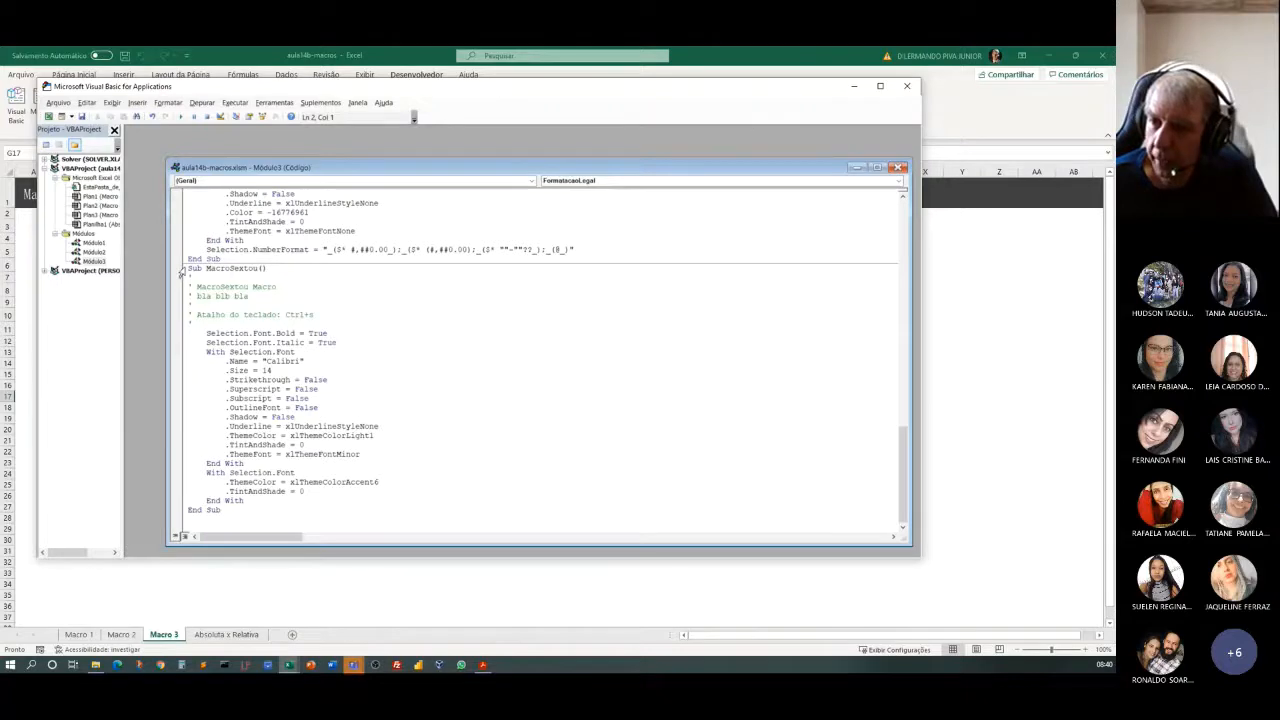
{"action": "left_click_drag", "start_coordinate": [182, 271], "coordinate": [409, 509]}
{"action": "left_click", "coordinate": [517, 487]}
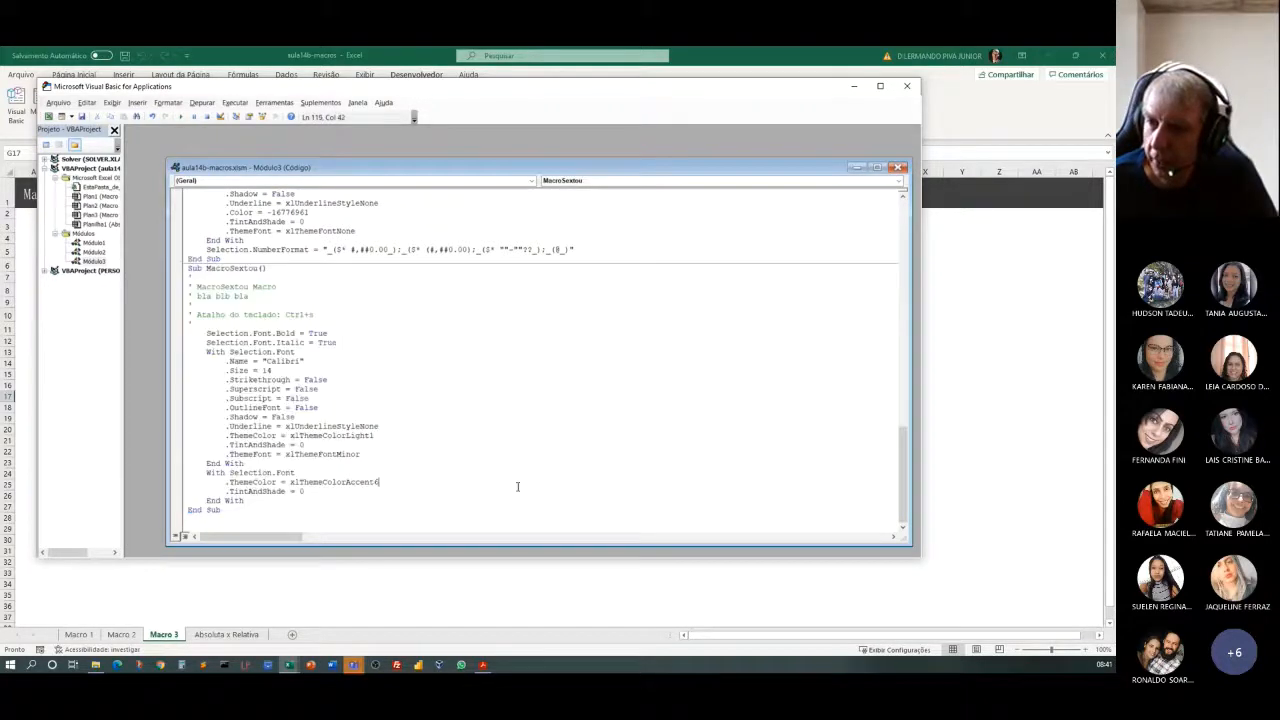
{"action": "left_click_drag", "start_coordinate": [249, 509], "coordinate": [111, 270]}
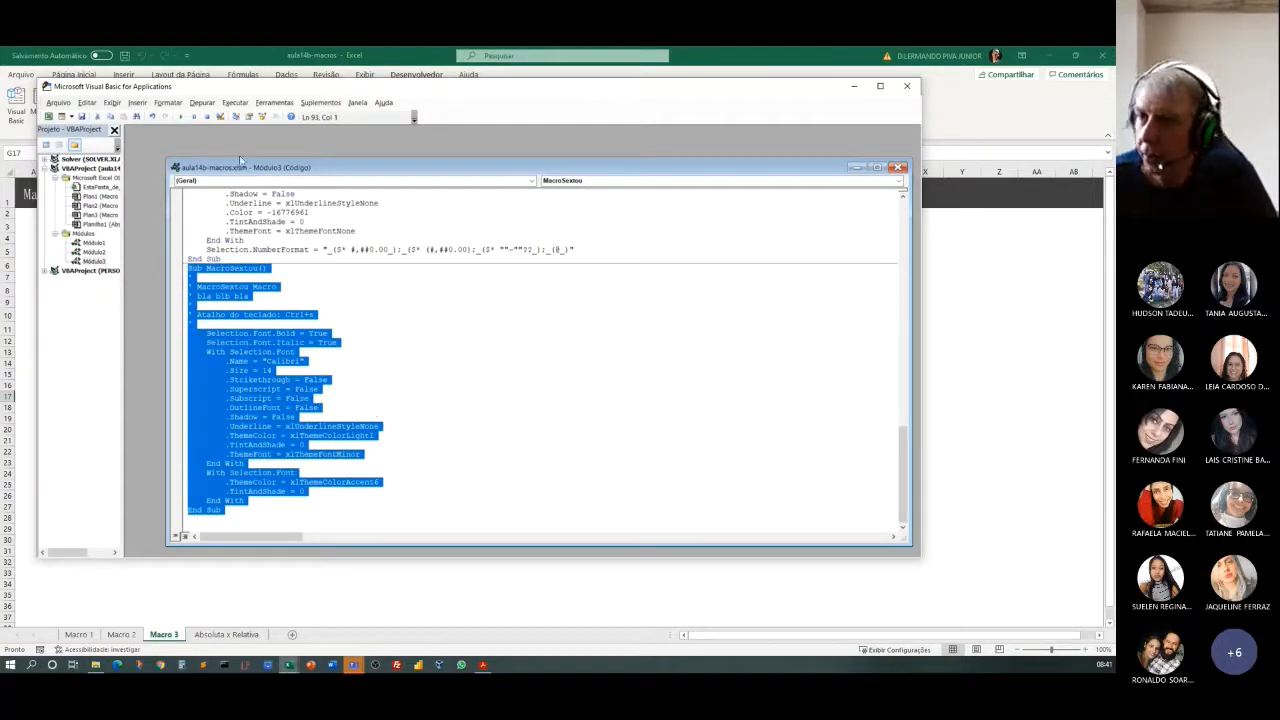
{"action": "left_click", "coordinate": [88, 103]}
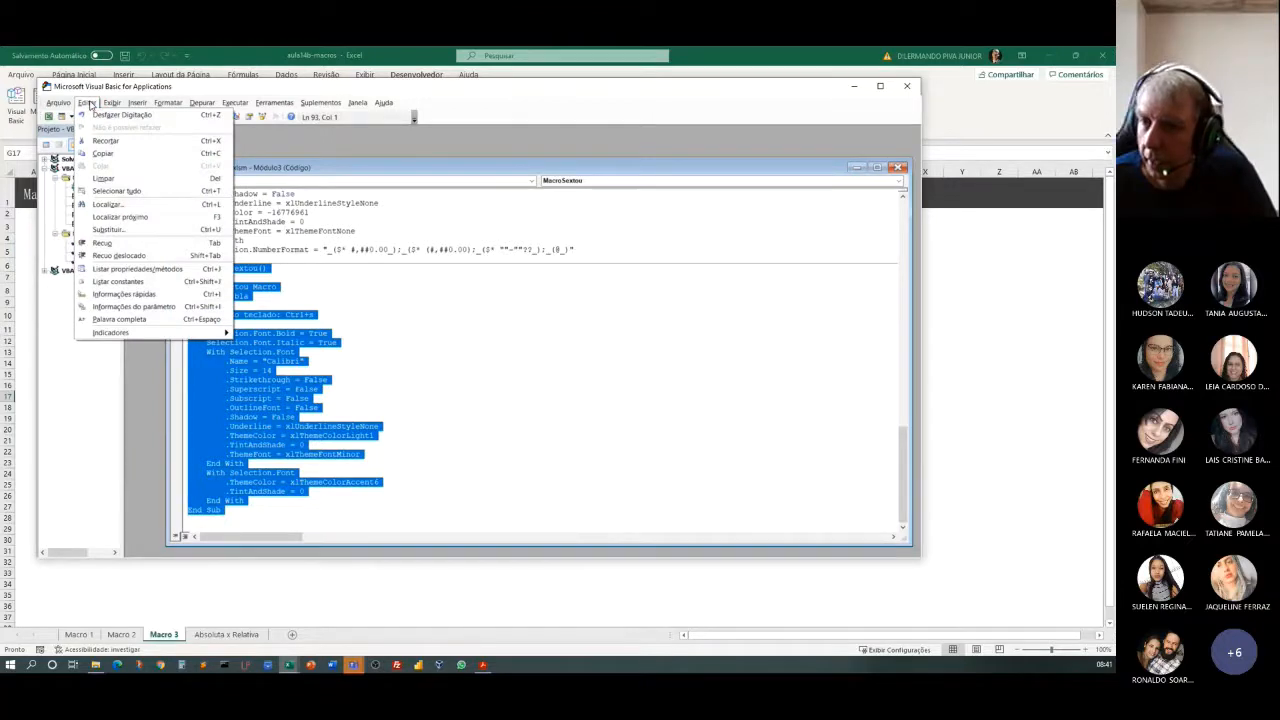
{"action": "mouse_move", "coordinate": [110, 104]}
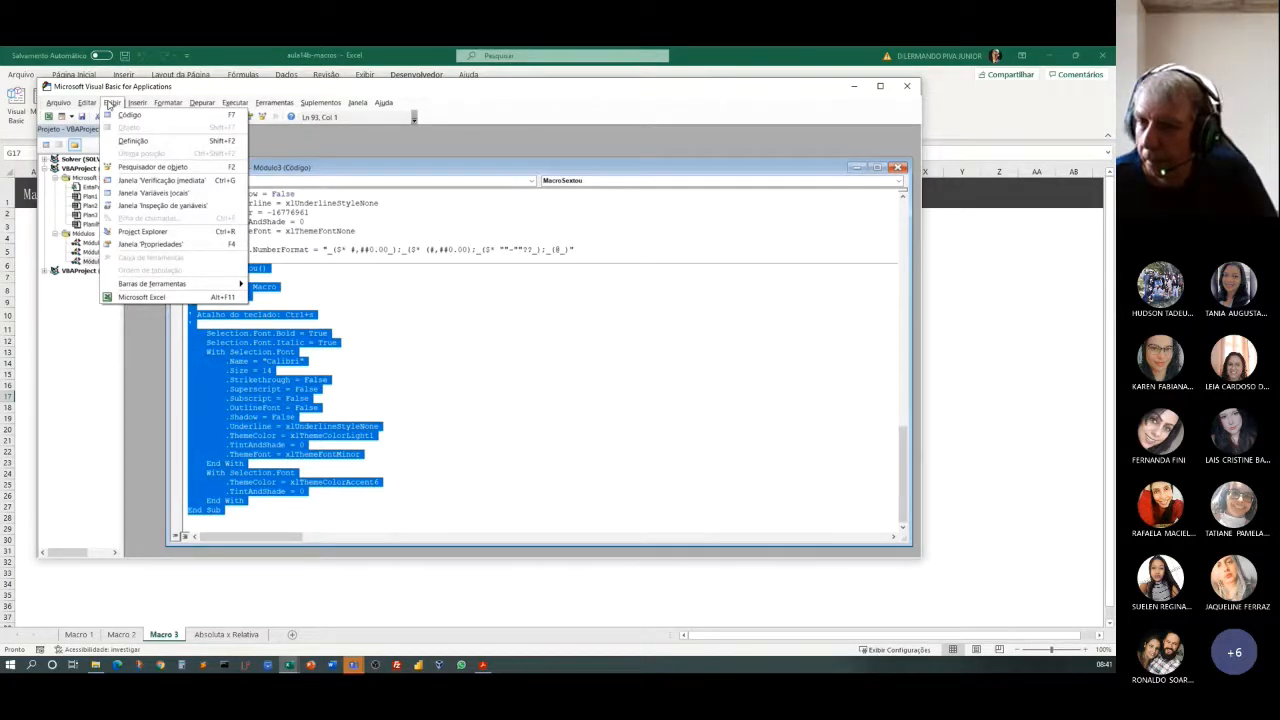
{"action": "mouse_move", "coordinate": [170, 107]}
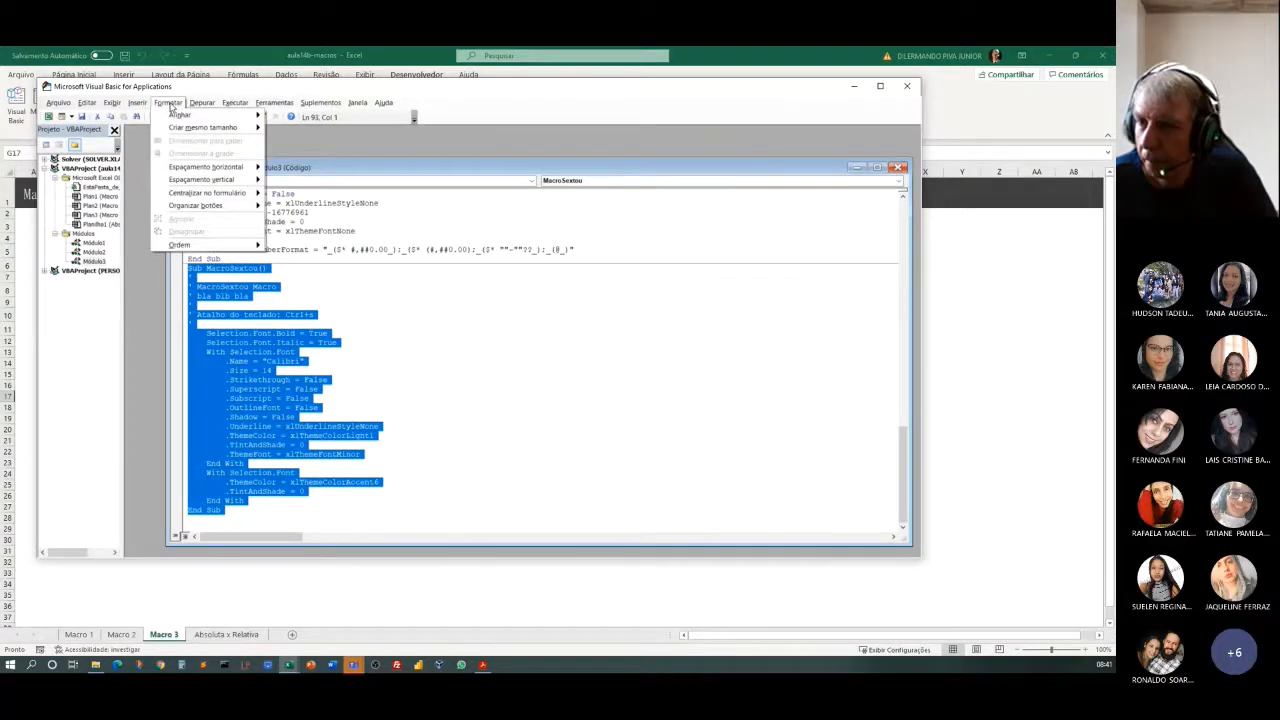
{"action": "left_click", "coordinate": [605, 443]}
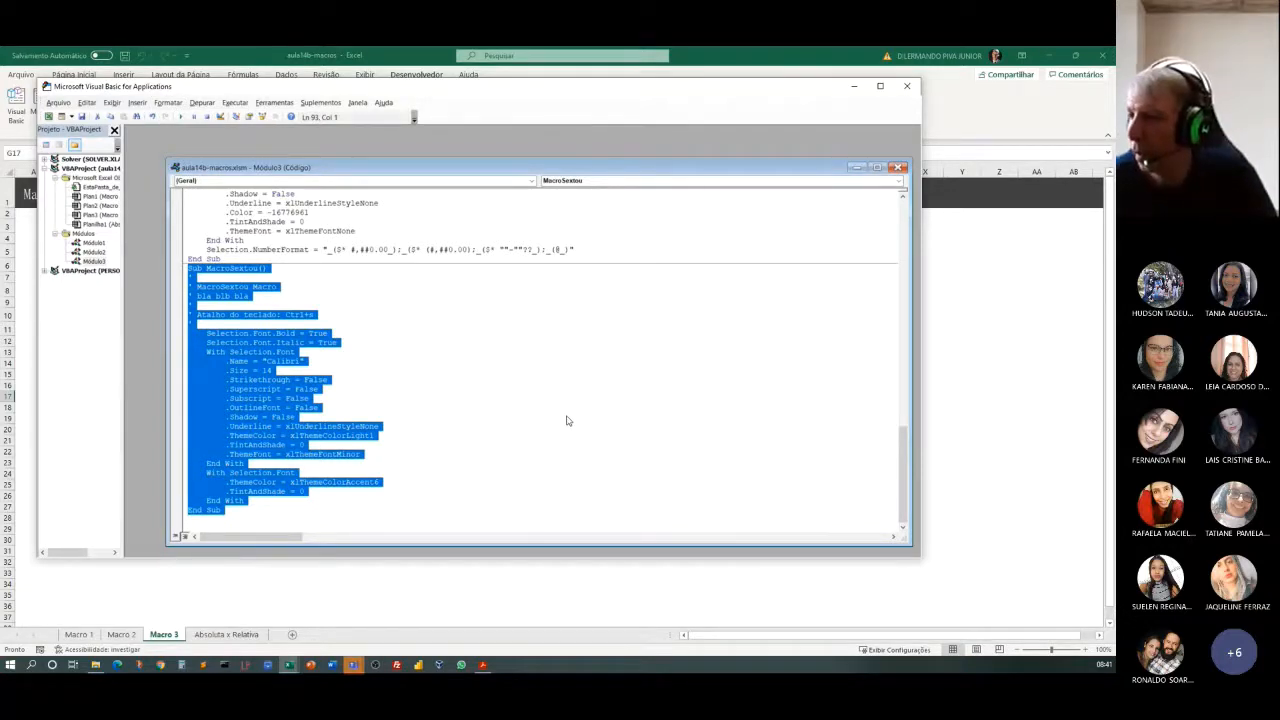
{"action": "right_click", "coordinate": [466, 358]}
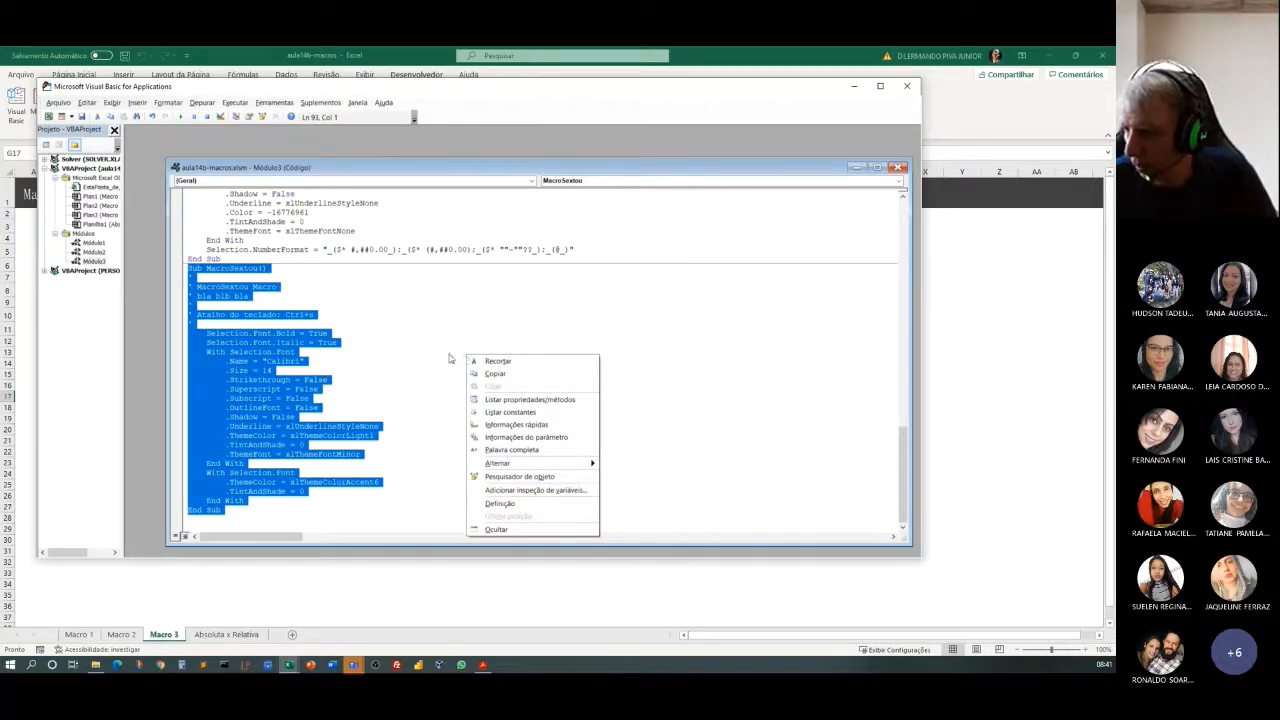
{"action": "left_click", "coordinate": [690, 341]}
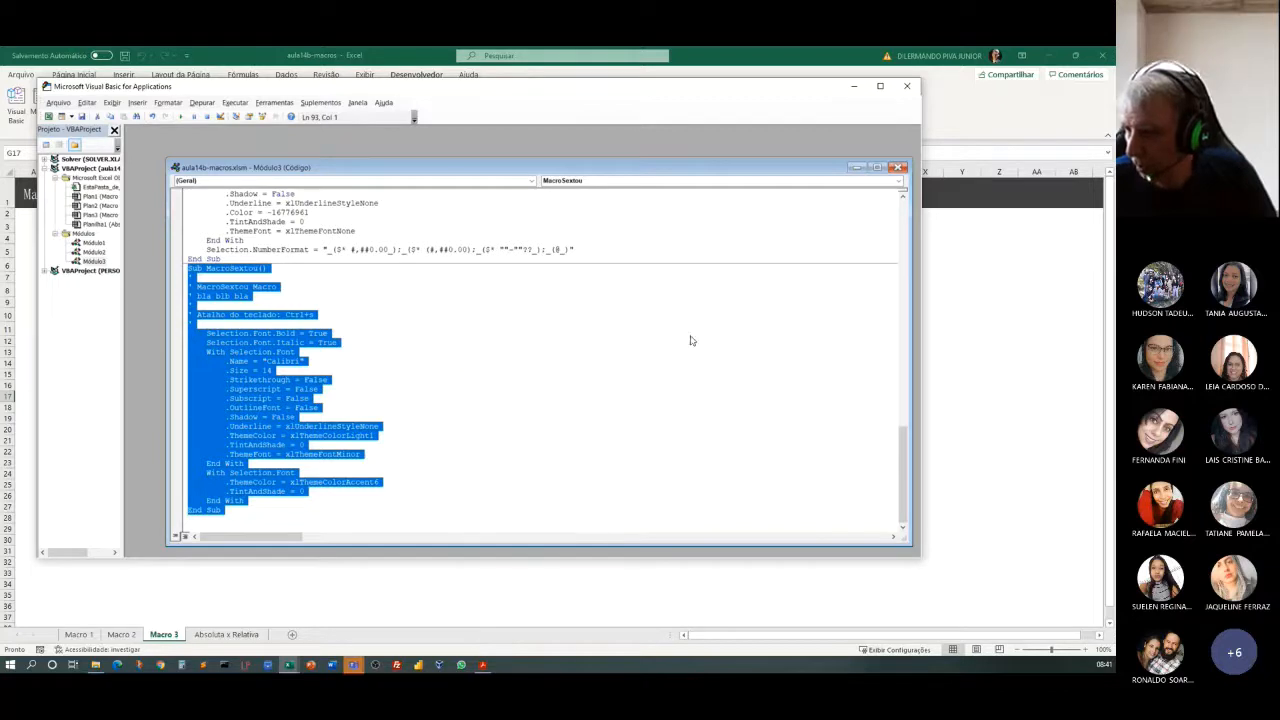
{"action": "left_click", "coordinate": [454, 360]}
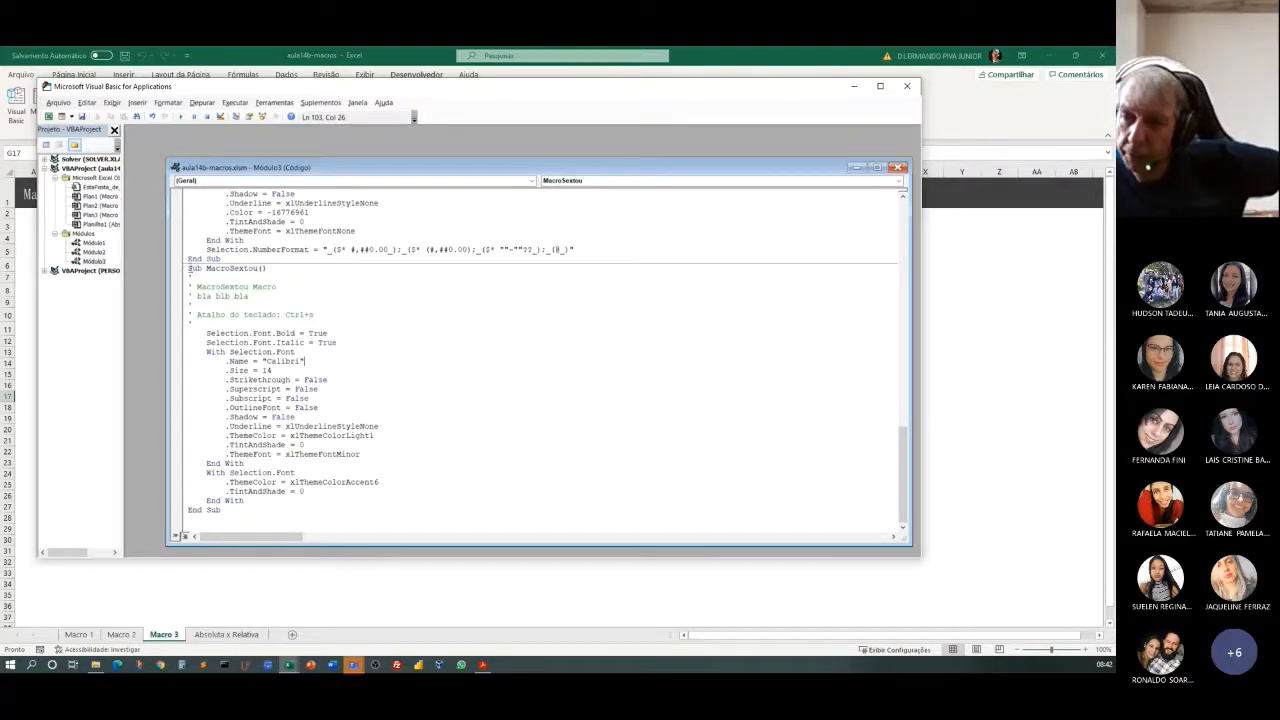
Examine the MacroSextou procedure's name, its keyboard-shortcut comment, and the Selection.Font.Bold and Selection.Font.Italic lines.
{"action": "left_click_drag", "start_coordinate": [207, 272], "coordinate": [257, 272]}
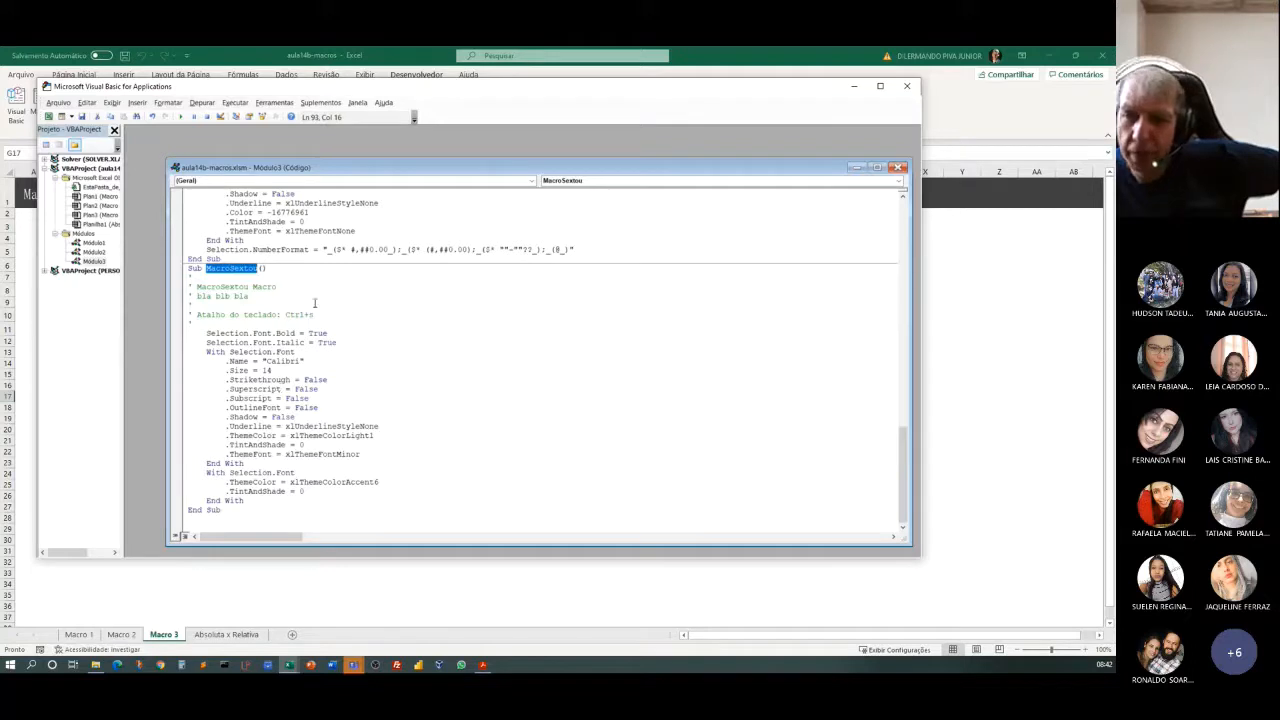
{"action": "left_click", "coordinate": [314, 303]}
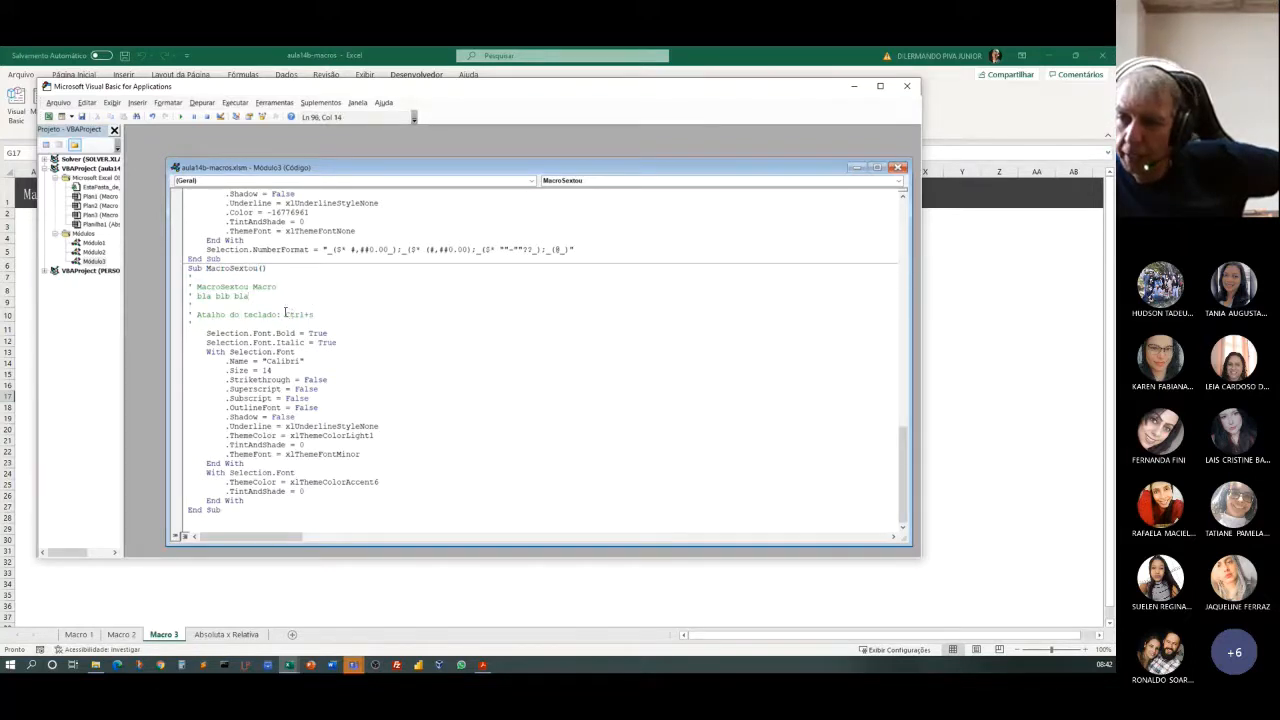
{"action": "left_click_drag", "start_coordinate": [285, 314], "coordinate": [314, 315]}
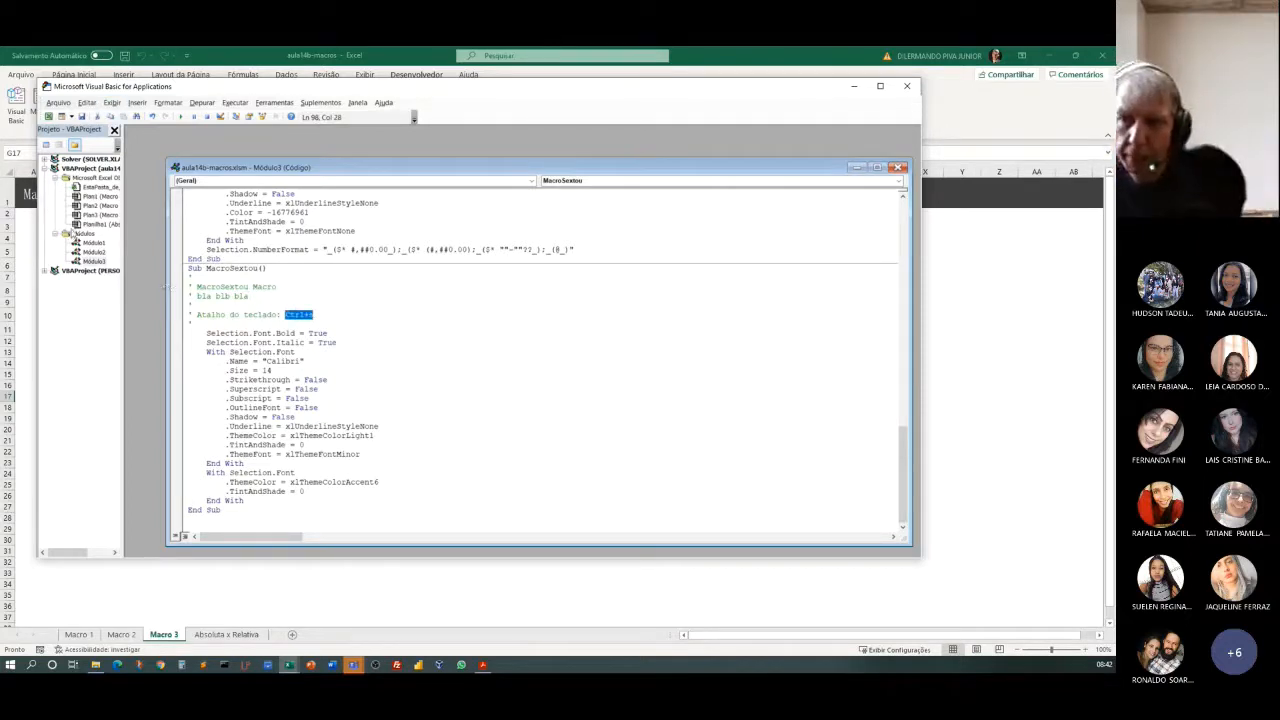
{"action": "left_click", "coordinate": [519, 344]}
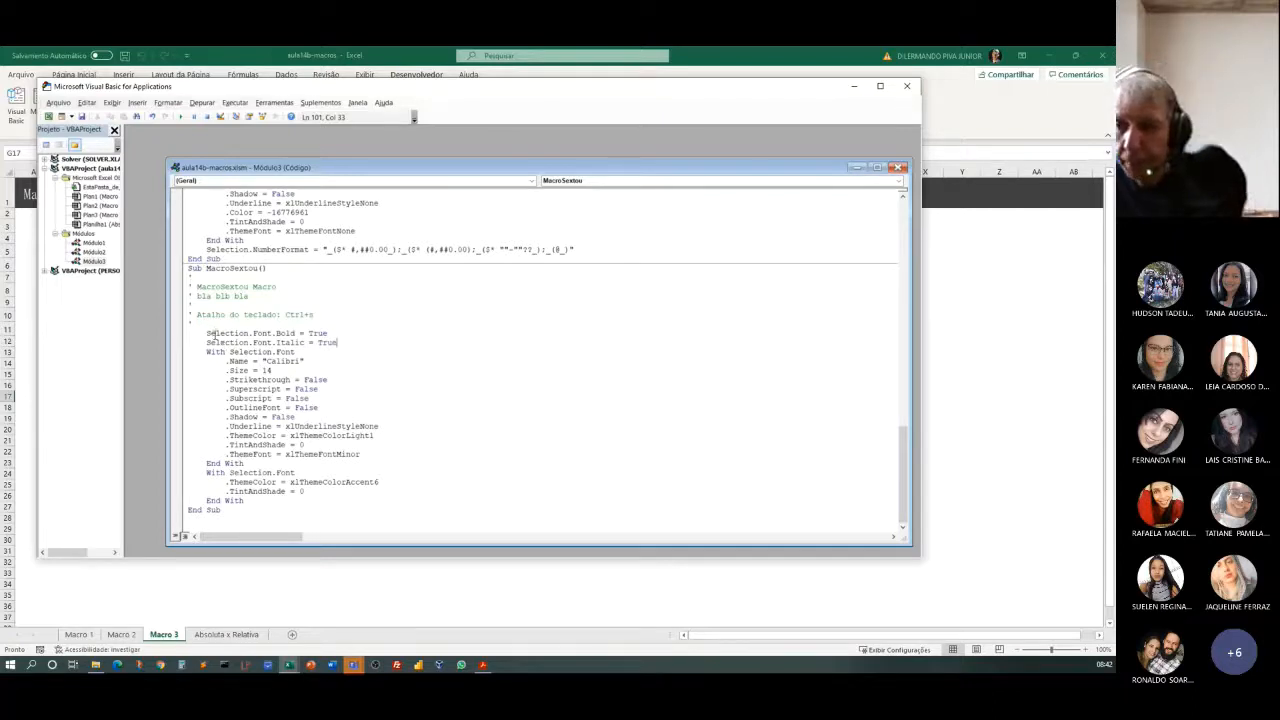
{"action": "left_click_drag", "start_coordinate": [206, 333], "coordinate": [249, 337]}
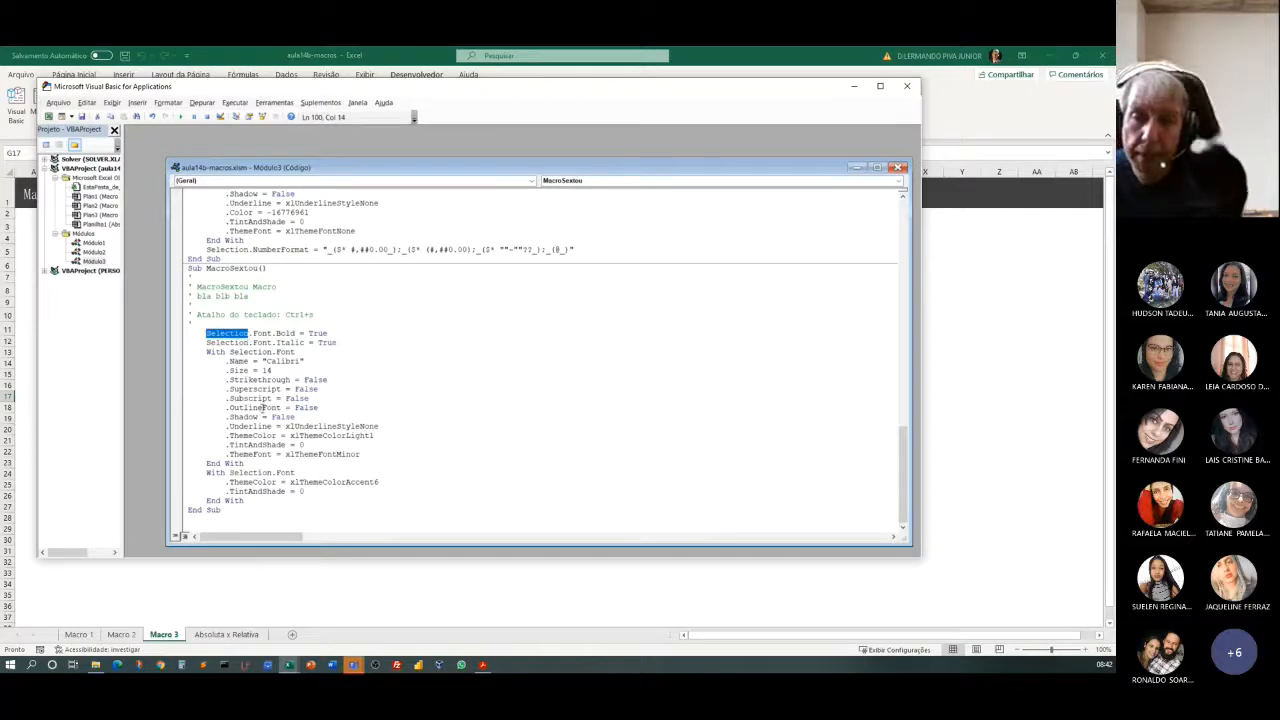
{"action": "left_click", "coordinate": [255, 333]}
{"action": "double_click", "coordinate": [262, 333]}
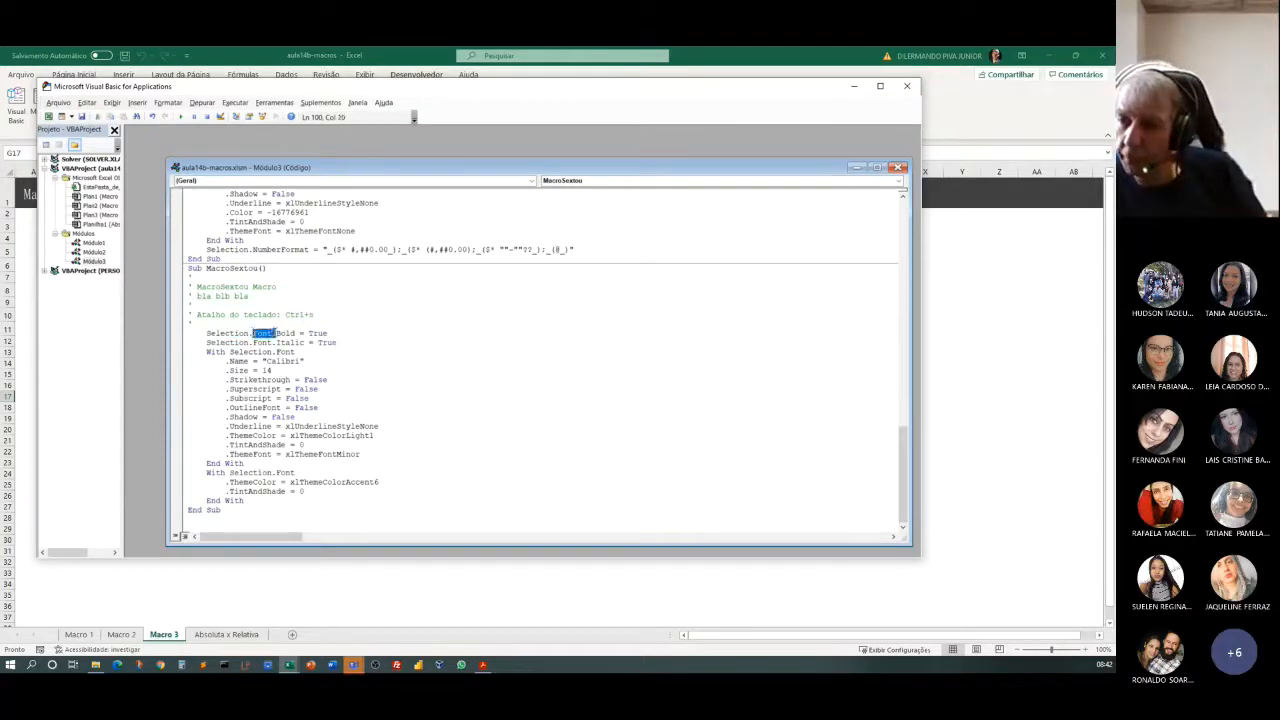
{"action": "double_click", "coordinate": [285, 333]}
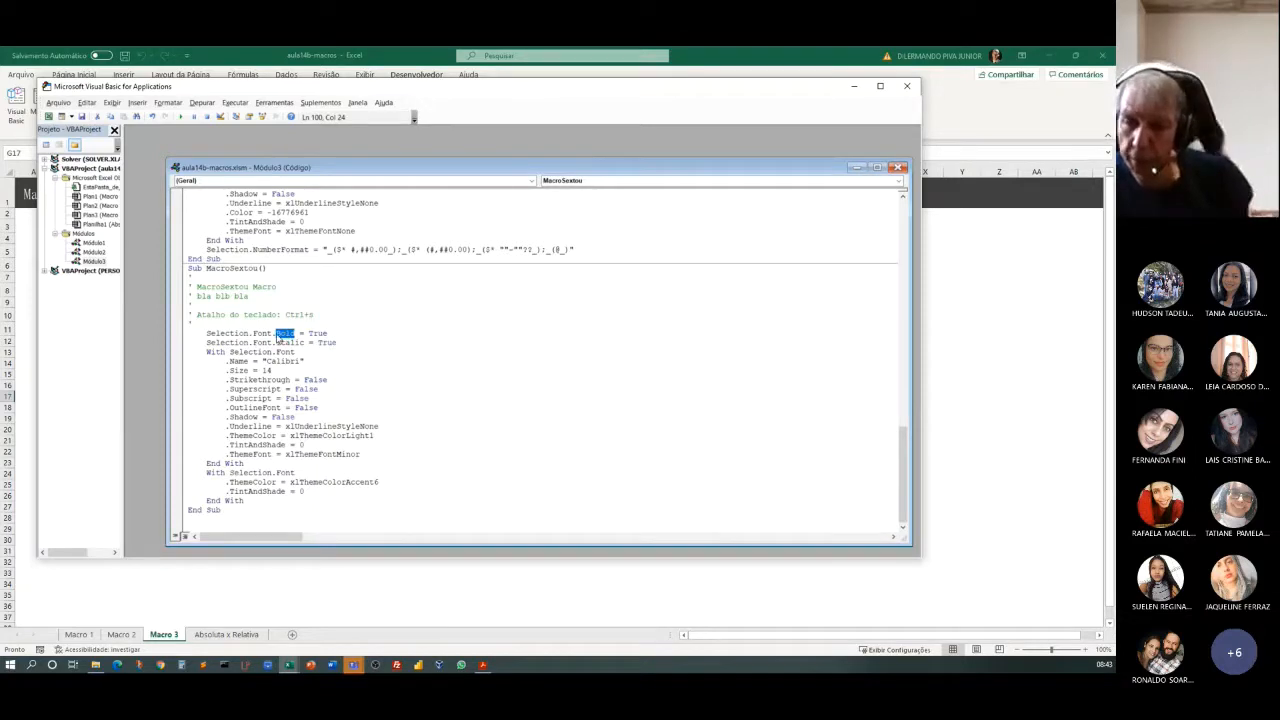
{"action": "left_click_drag", "start_coordinate": [276, 344], "coordinate": [309, 347]}
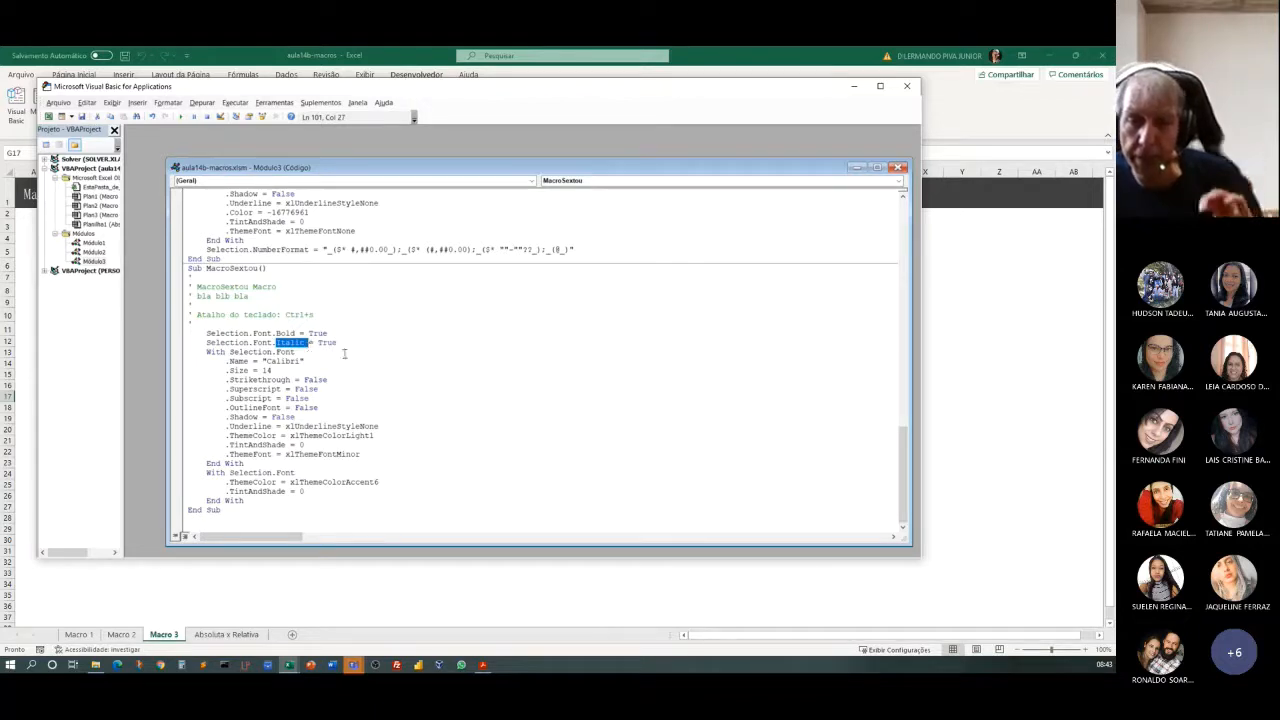
Examine MacroSextou's first With Selection.Font block, including its font name and size settings.
{"action": "left_click", "coordinate": [208, 352]}
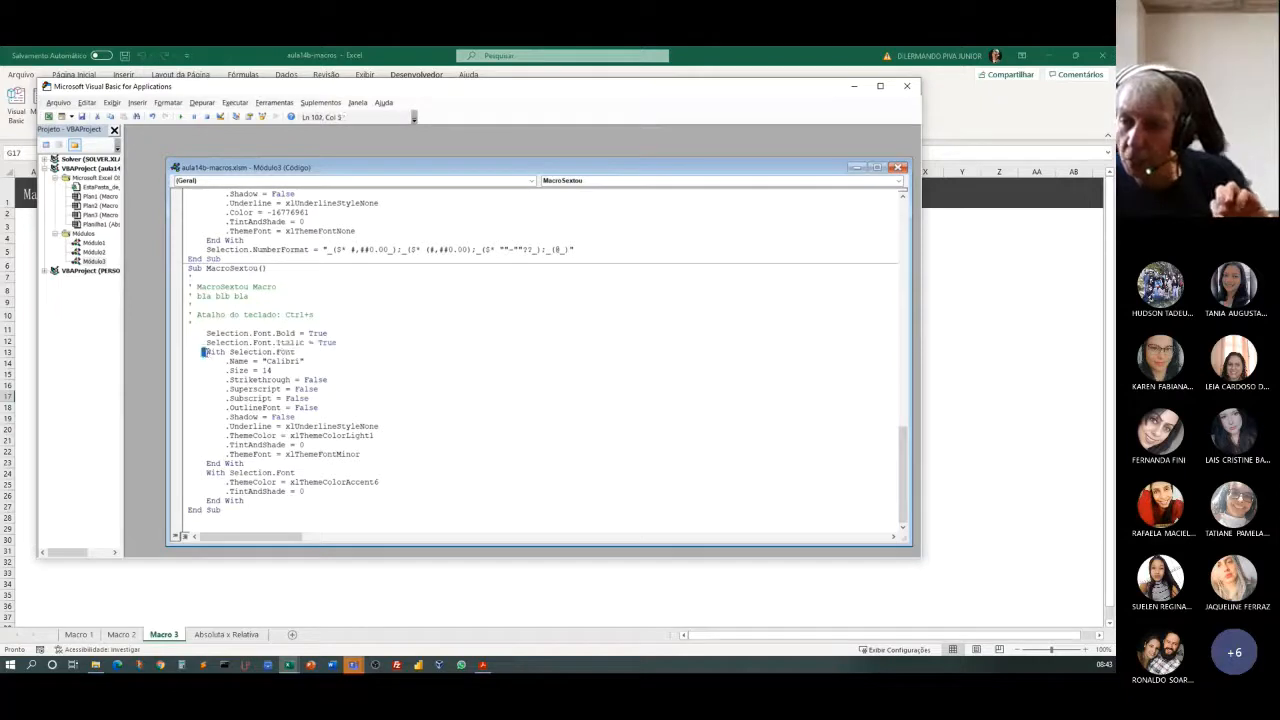
{"action": "left_click_drag", "start_coordinate": [208, 352], "coordinate": [383, 462]}
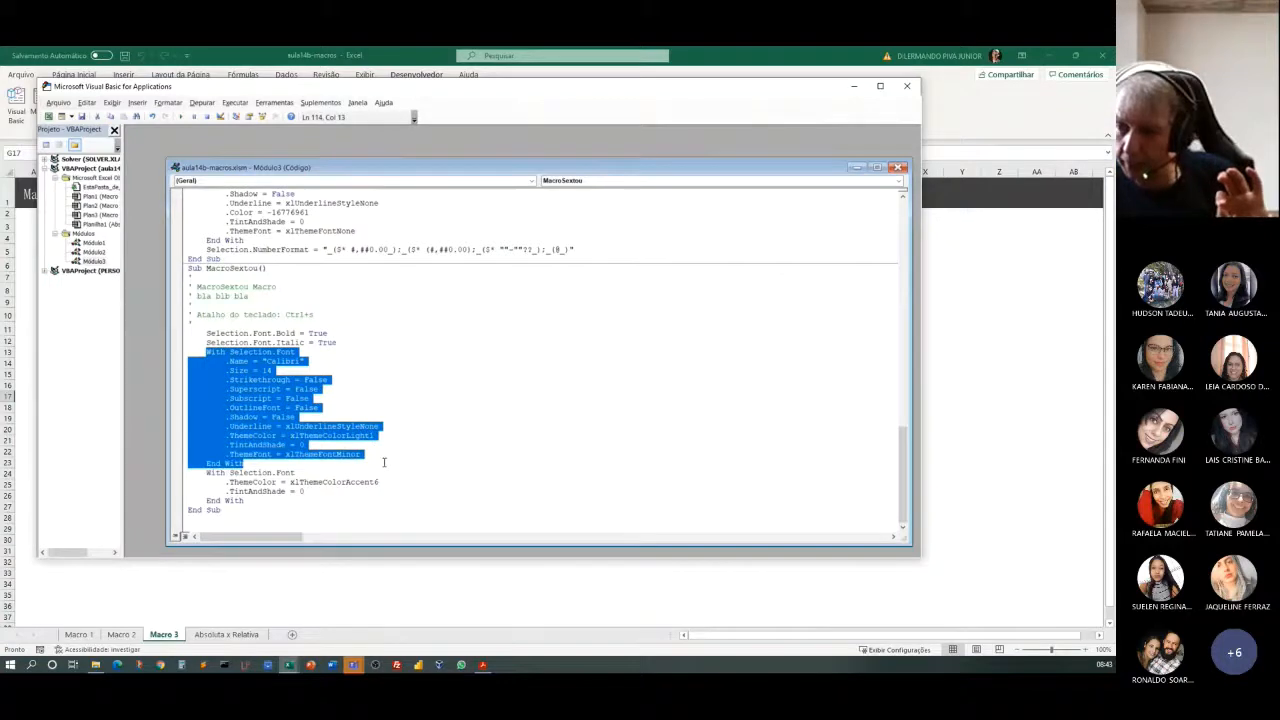
{"action": "left_click", "coordinate": [396, 402]}
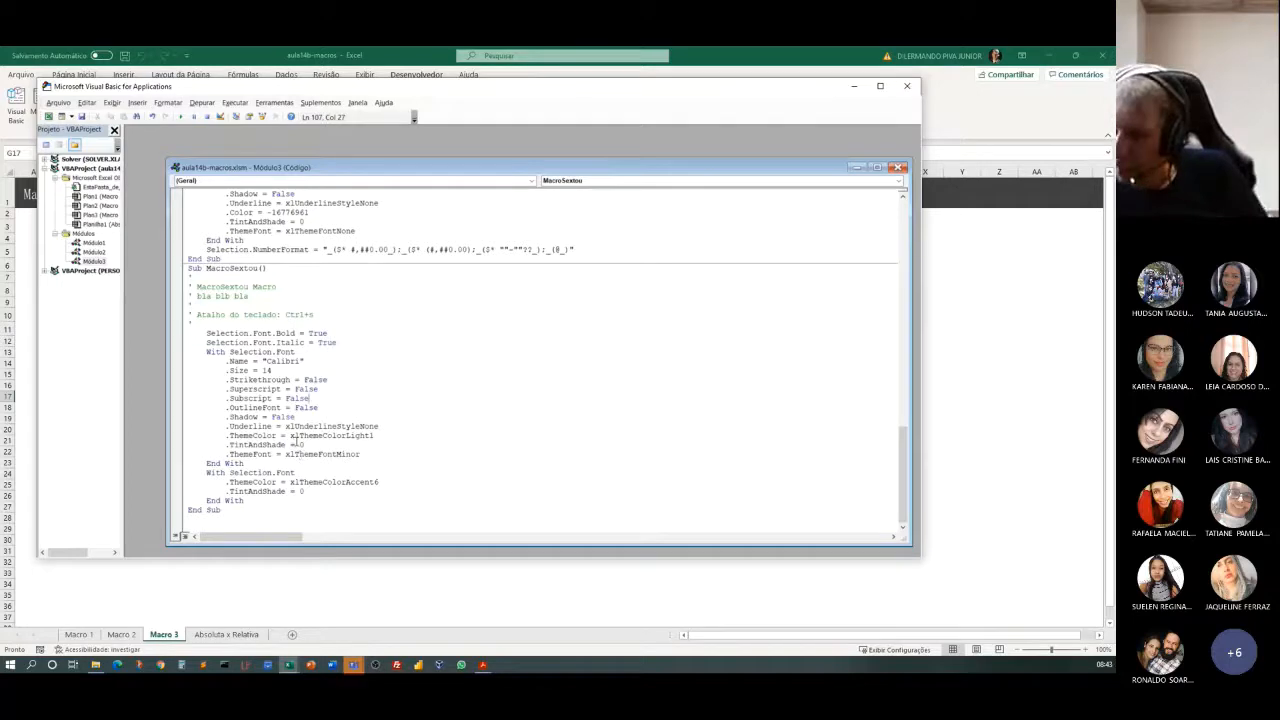
{"action": "left_click_drag", "start_coordinate": [265, 370], "coordinate": [268, 370]}
{"action": "left_click", "coordinate": [283, 361]}
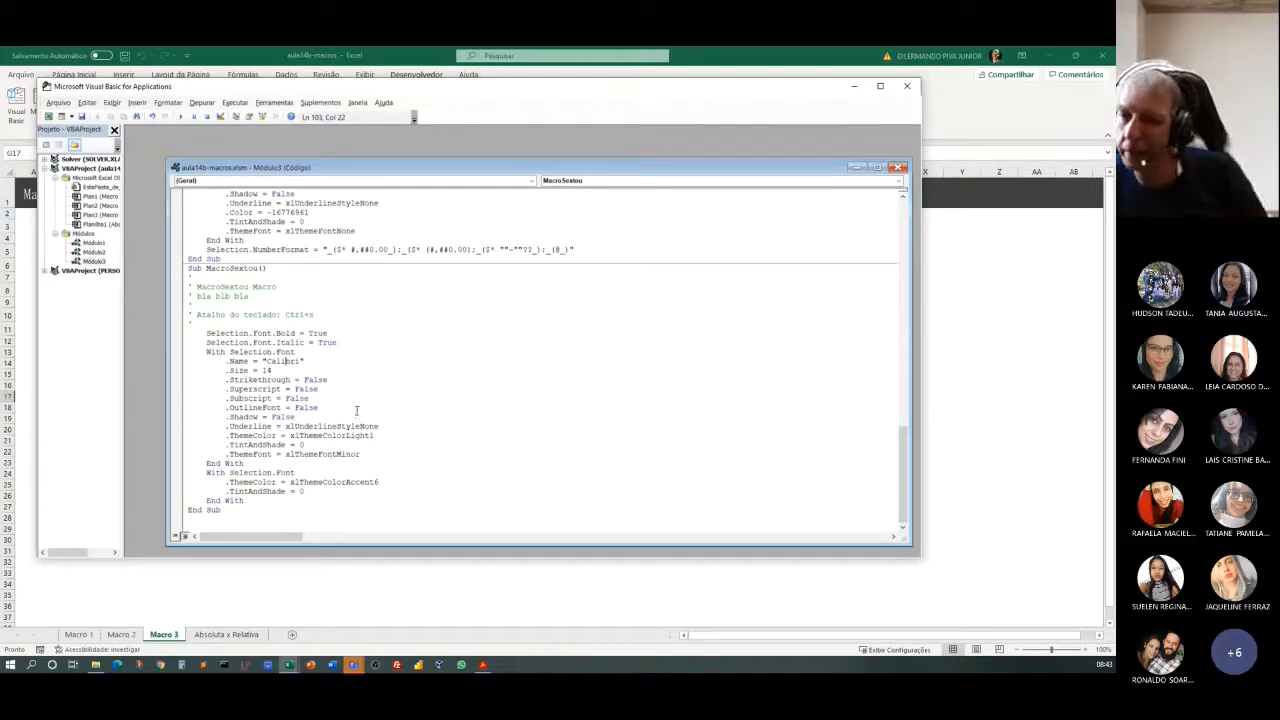
Move the Visual Basic editor to uncover the worksheet's formatting list and compare it with MacroSextou's size, ThemeColor, bold and italic code.
{"action": "left_click_drag", "start_coordinate": [406, 88], "coordinate": [506, 87]}
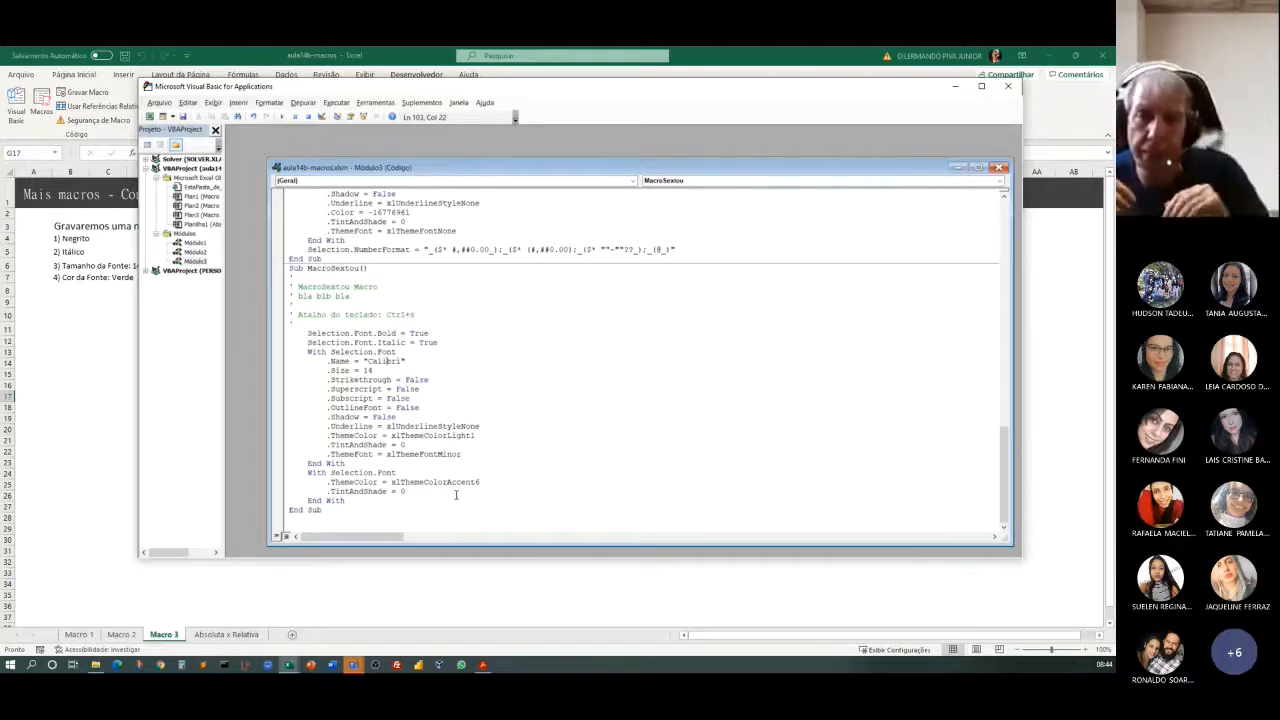
{"action": "double_click", "coordinate": [366, 370]}
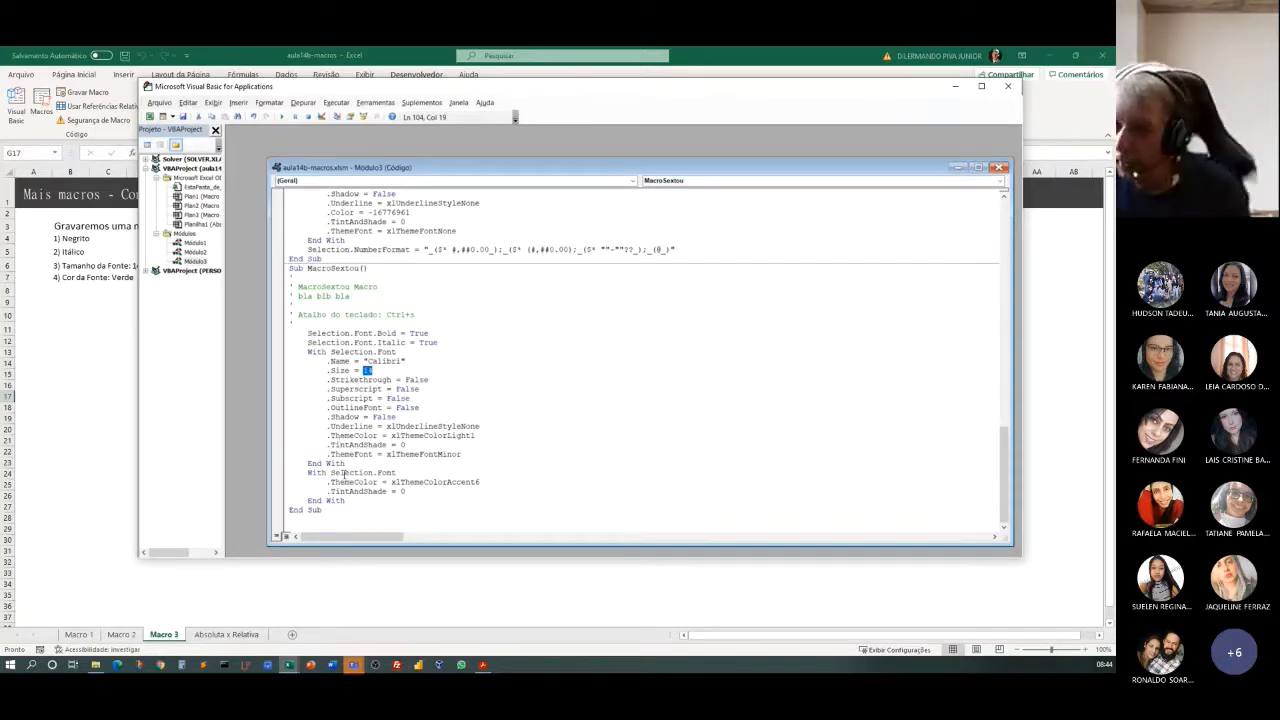
{"action": "left_click_drag", "start_coordinate": [307, 472], "coordinate": [409, 496]}
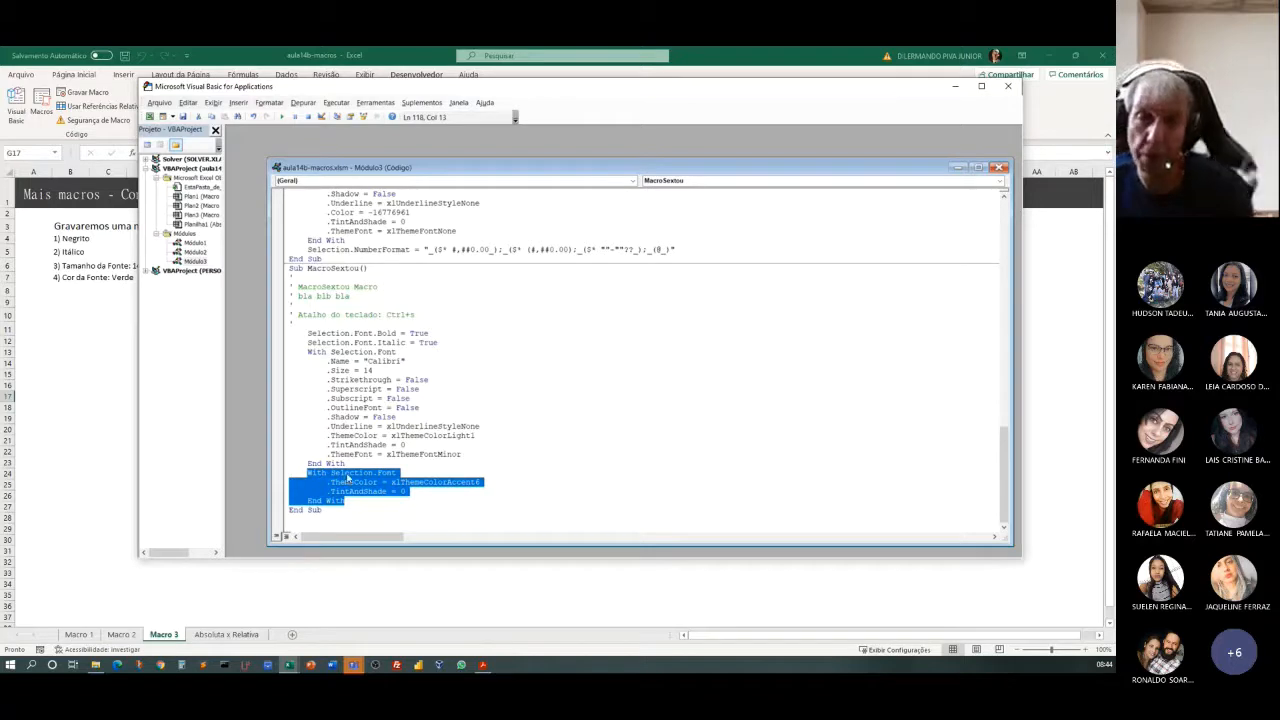
{"action": "left_click", "coordinate": [454, 500]}
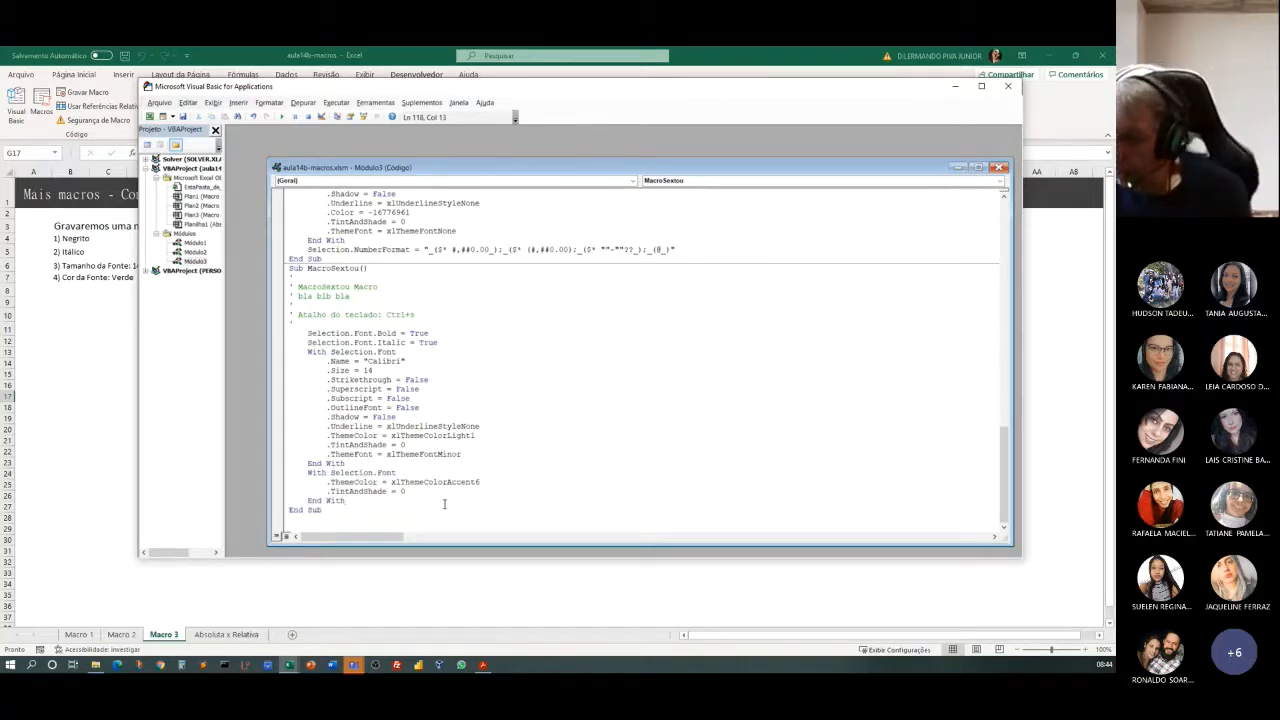
{"action": "left_click_drag", "start_coordinate": [392, 481], "coordinate": [481, 484]}
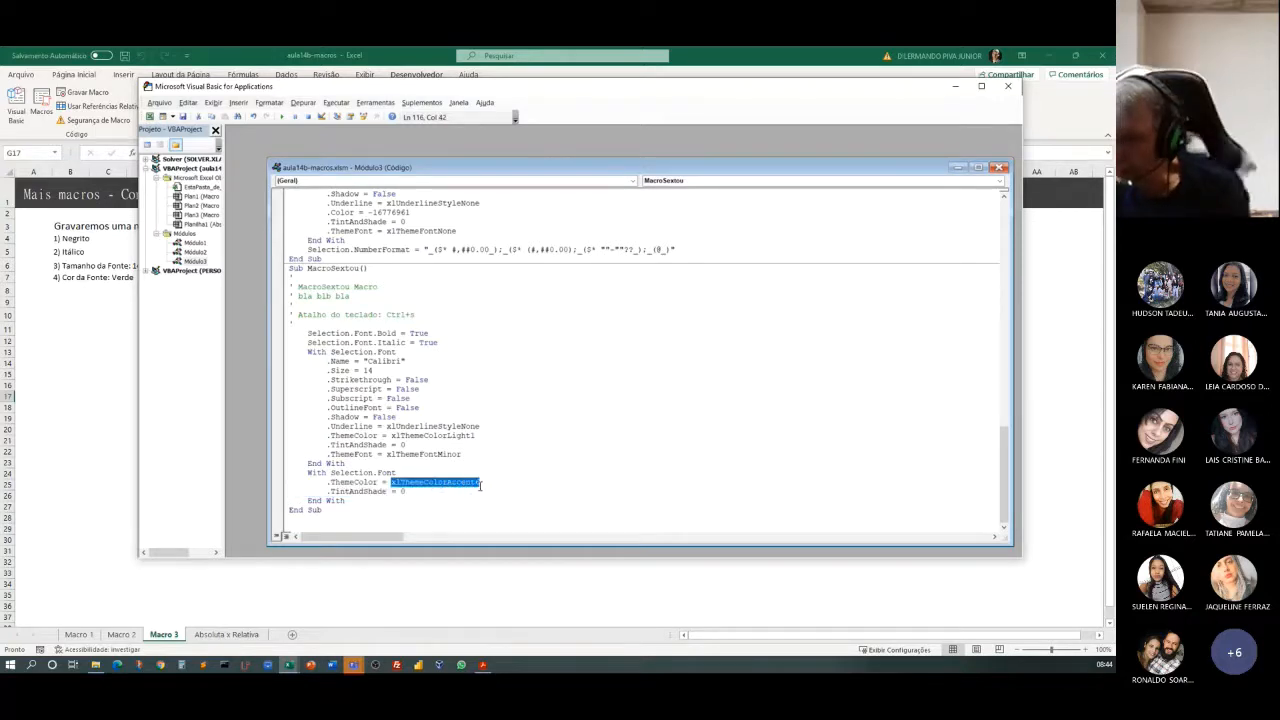
{"action": "left_click", "coordinate": [414, 498]}
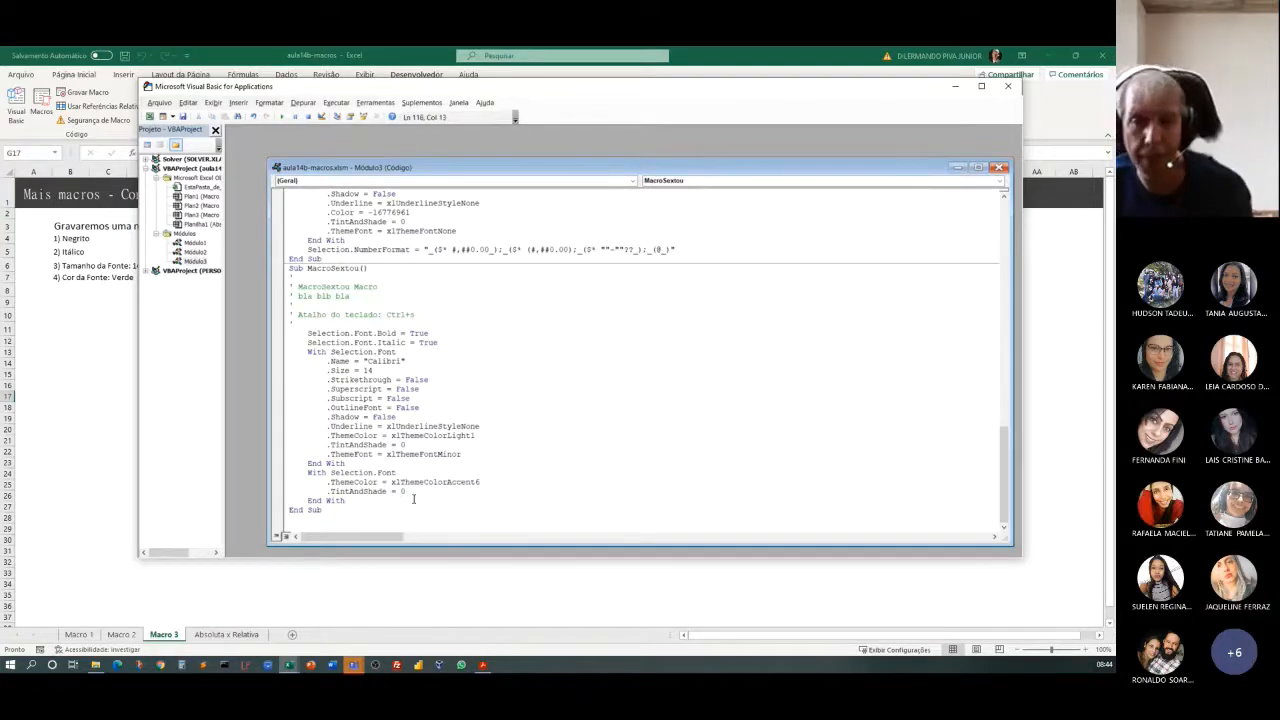
{"action": "left_click_drag", "start_coordinate": [350, 498], "coordinate": [291, 346]}
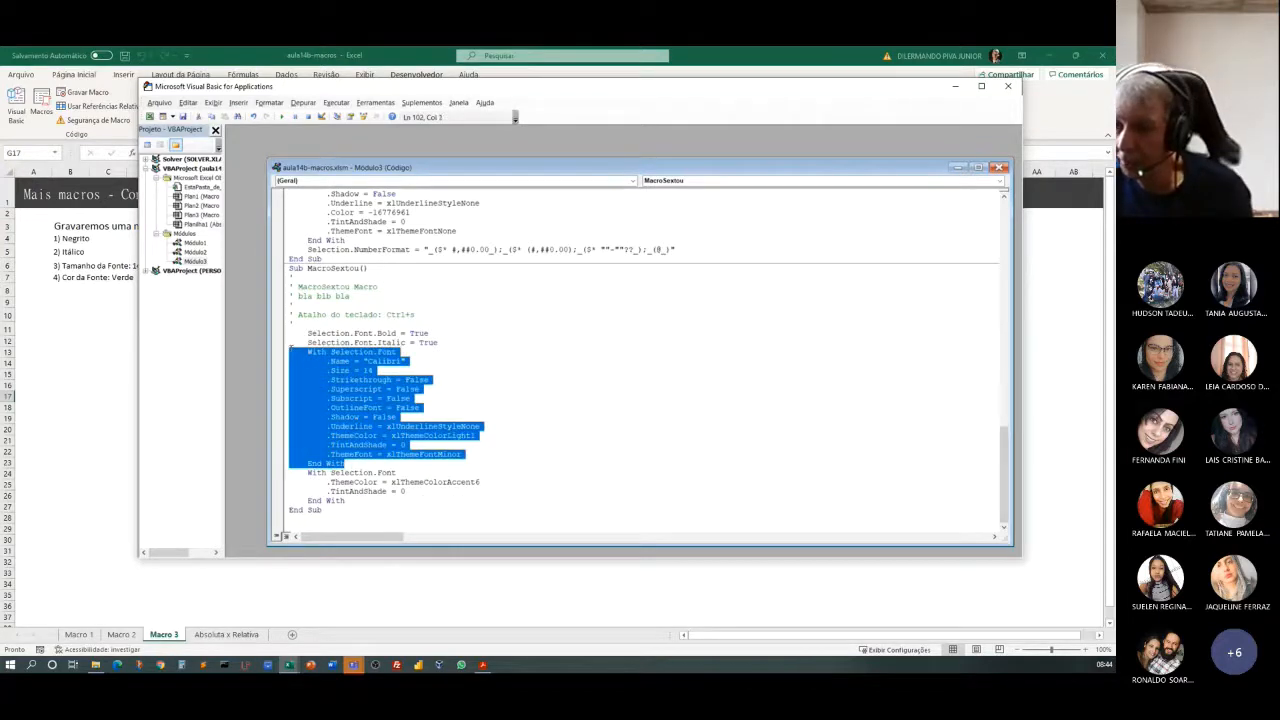
{"action": "left_click_drag", "start_coordinate": [442, 343], "coordinate": [302, 330]}
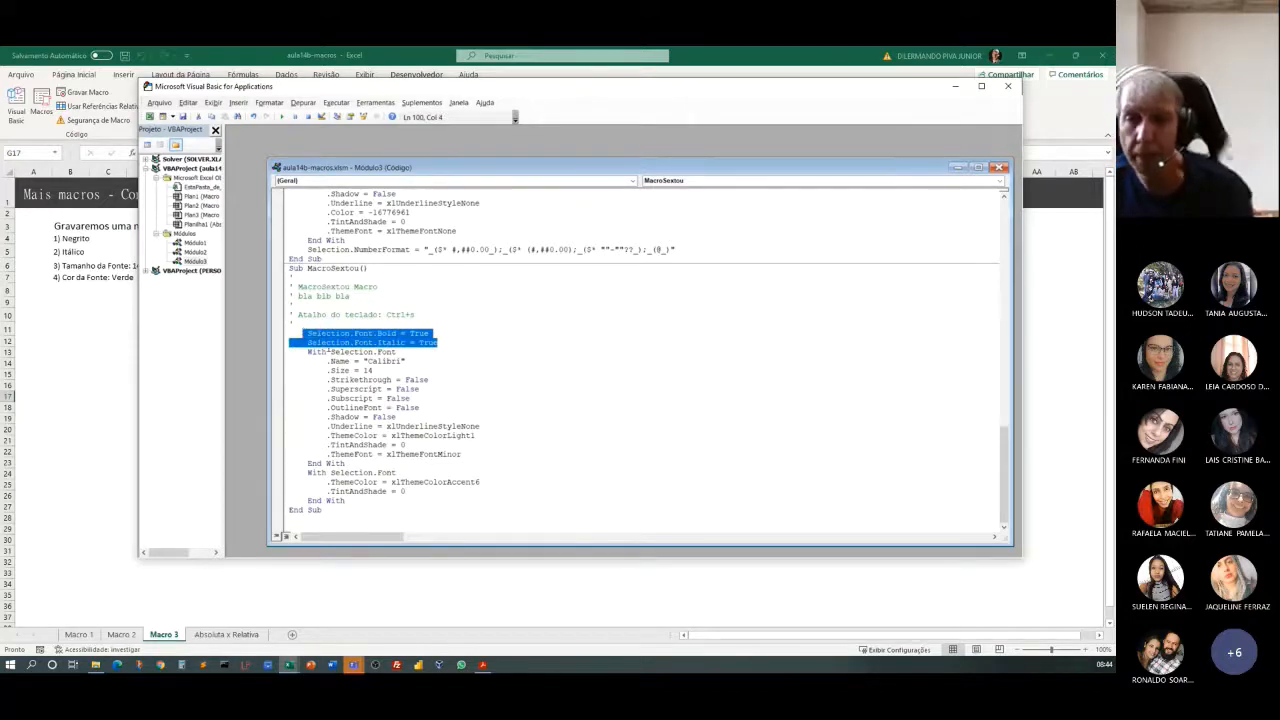
Set the font size in MacroSextou's code to 20, save the workbook, and close the code editor to return to Excel.
{"action": "left_click", "coordinate": [519, 451]}
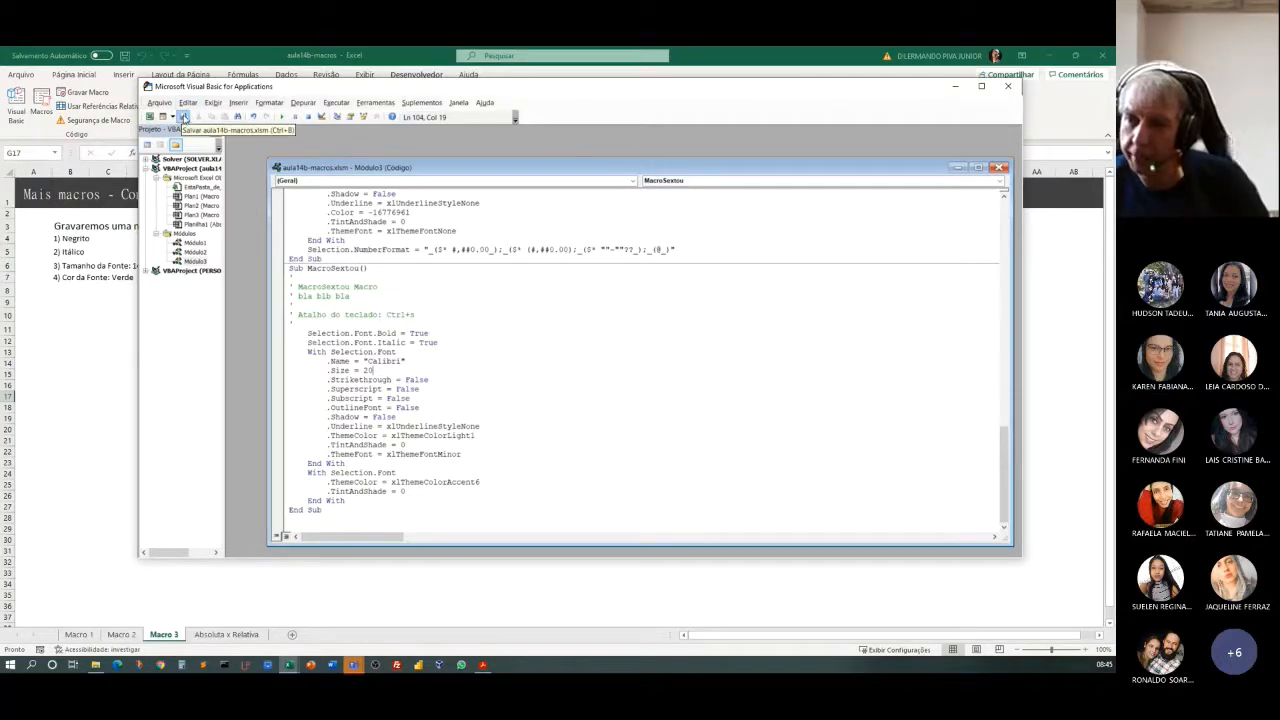
{"action": "left_click", "coordinate": [184, 118]}
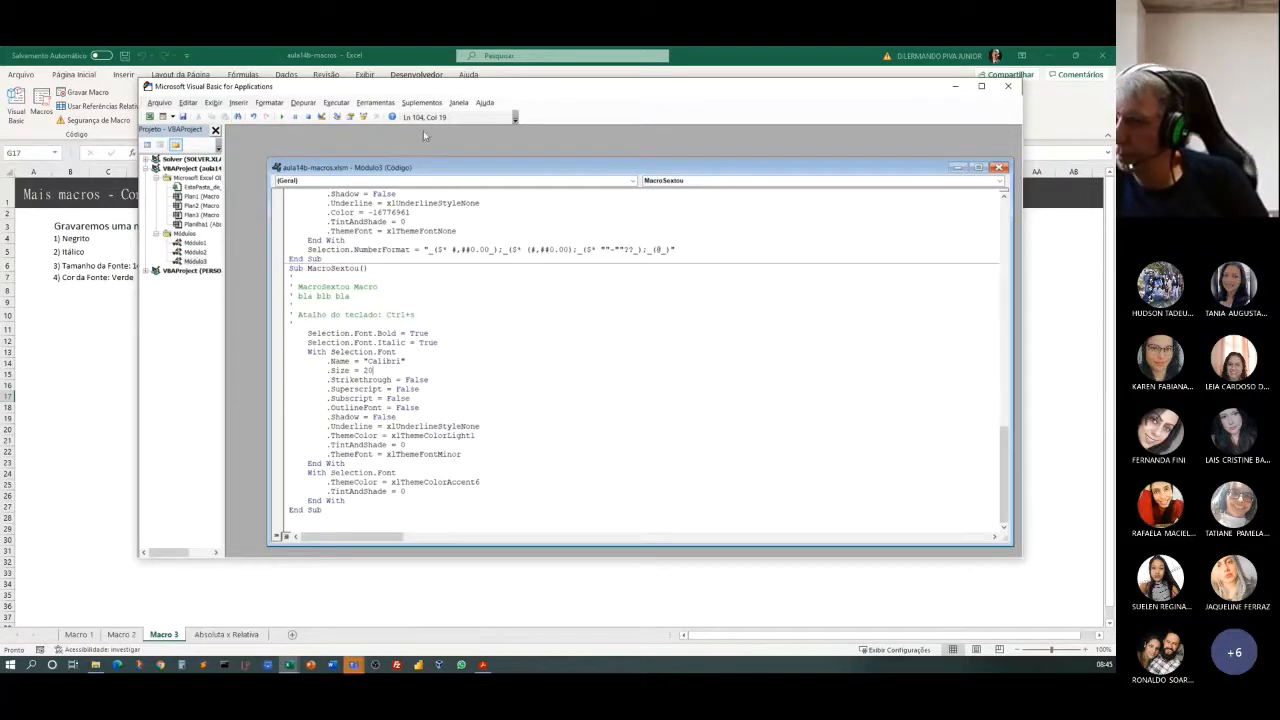
{"action": "left_click", "coordinate": [160, 103]}
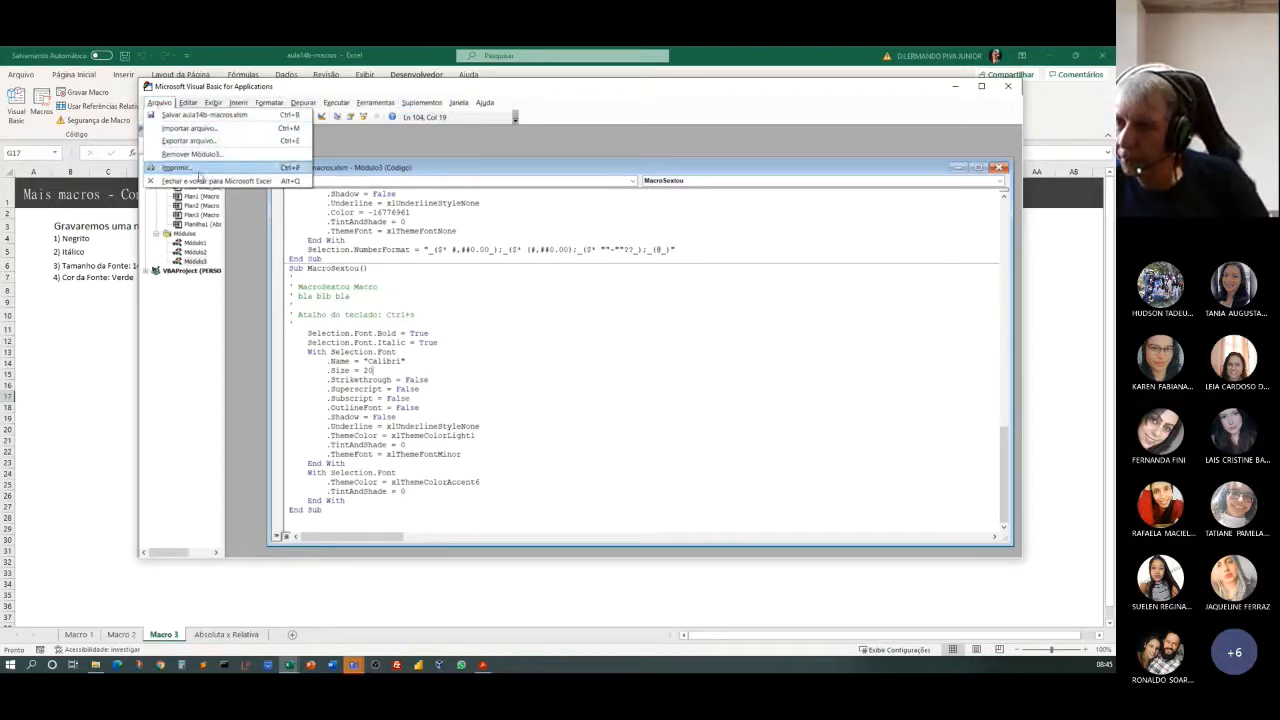
{"action": "left_click", "coordinate": [208, 182]}
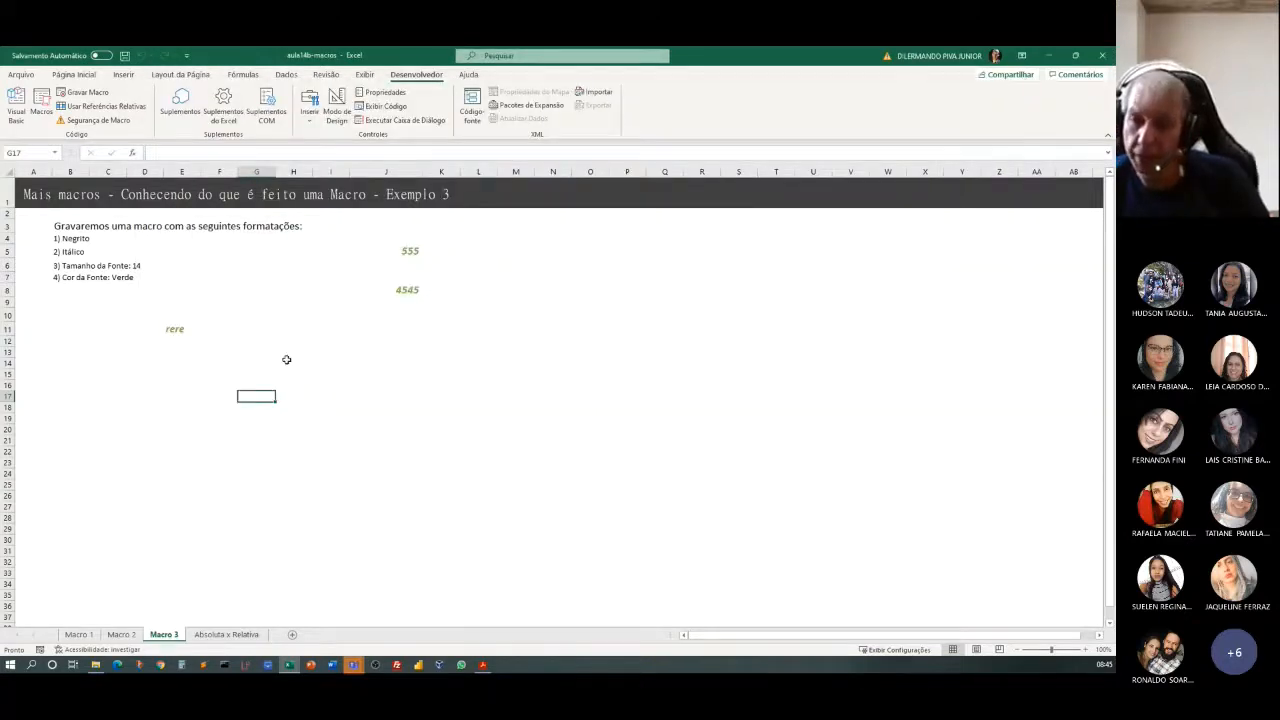
Enter 4545 in cell I12 and run the edited MacroSextou macro on it, comparing its formatting with cell J8.
{"action": "left_click", "coordinate": [326, 343]}
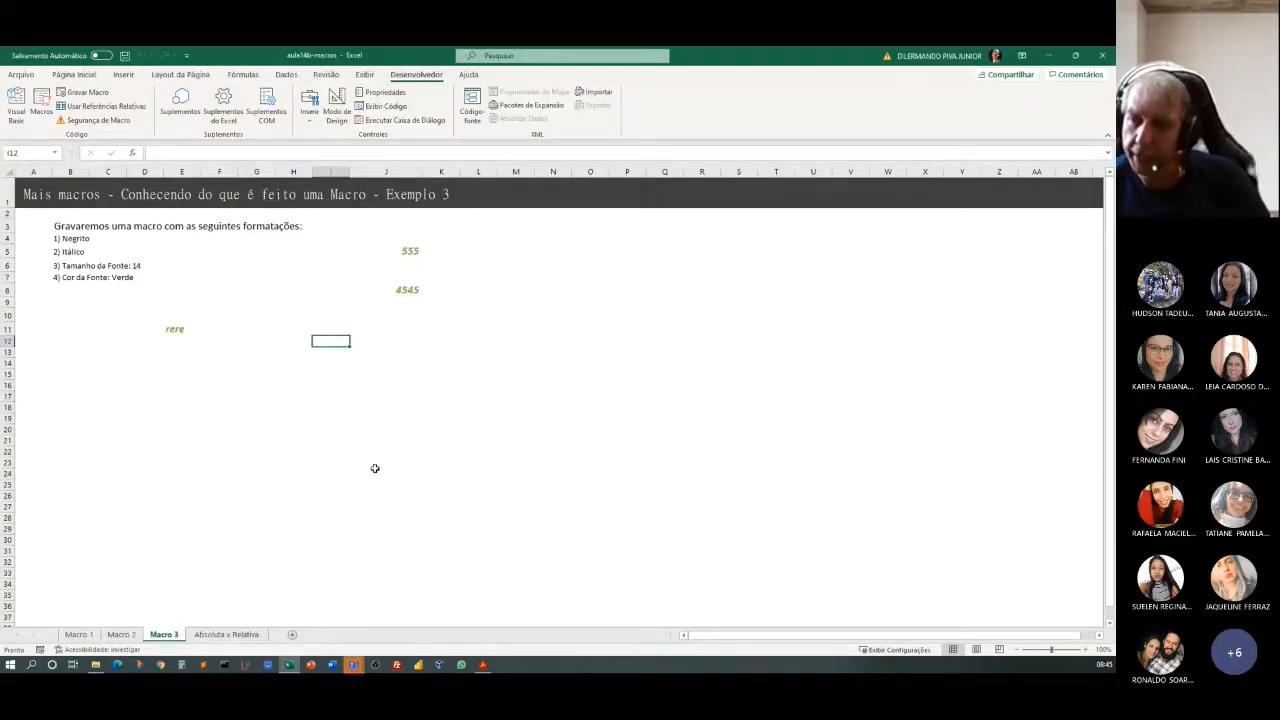
{"action": "type", "text": "4545"}
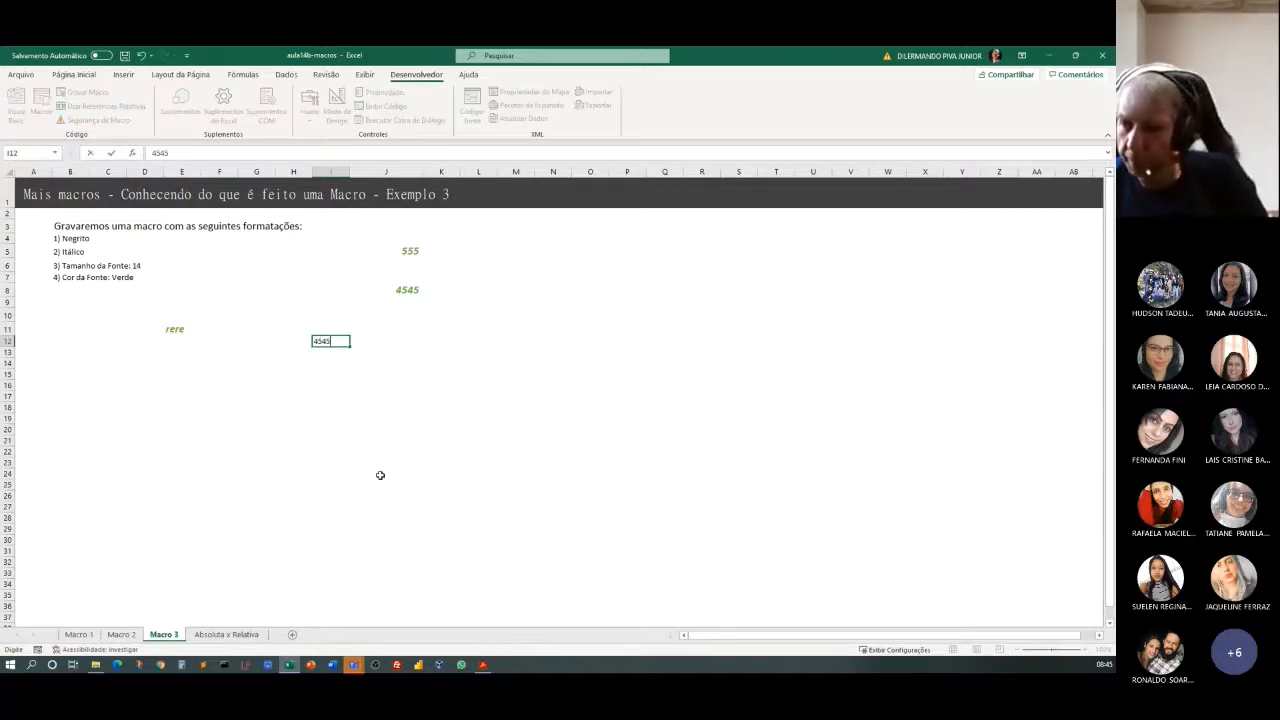
{"action": "left_click", "coordinate": [380, 472]}
{"action": "left_click", "coordinate": [318, 341]}
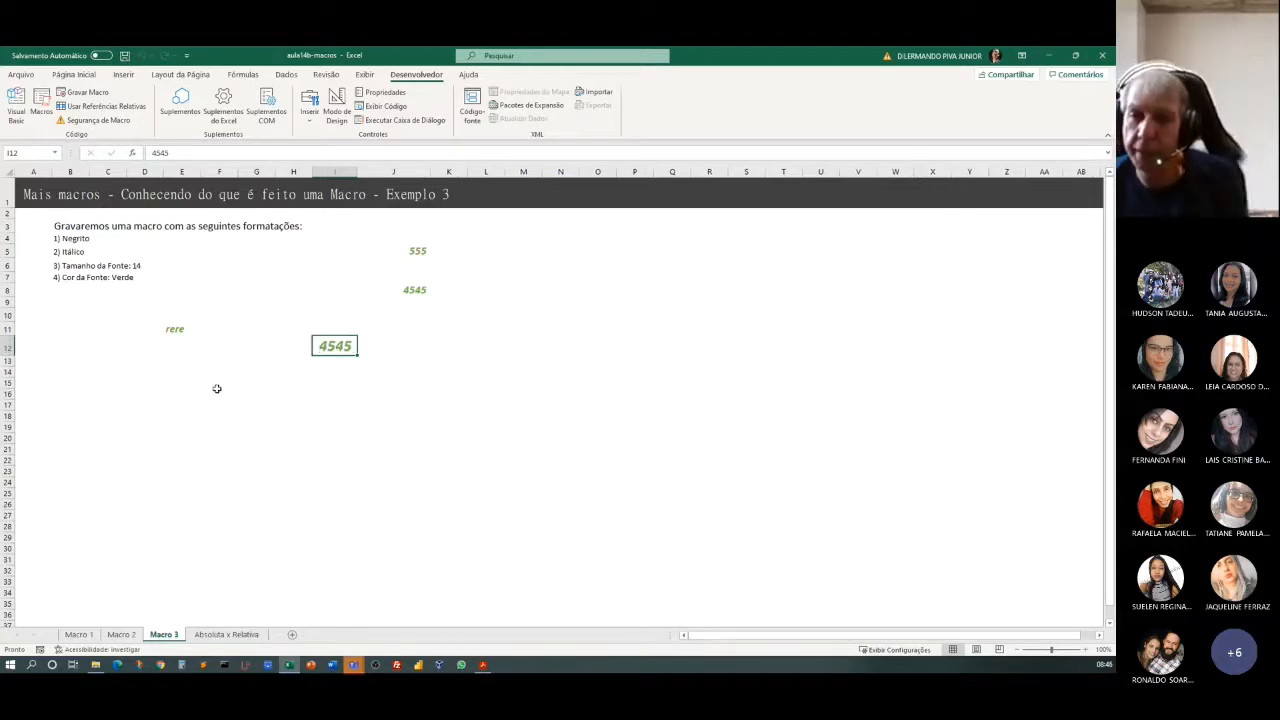
{"action": "left_click", "coordinate": [410, 290]}
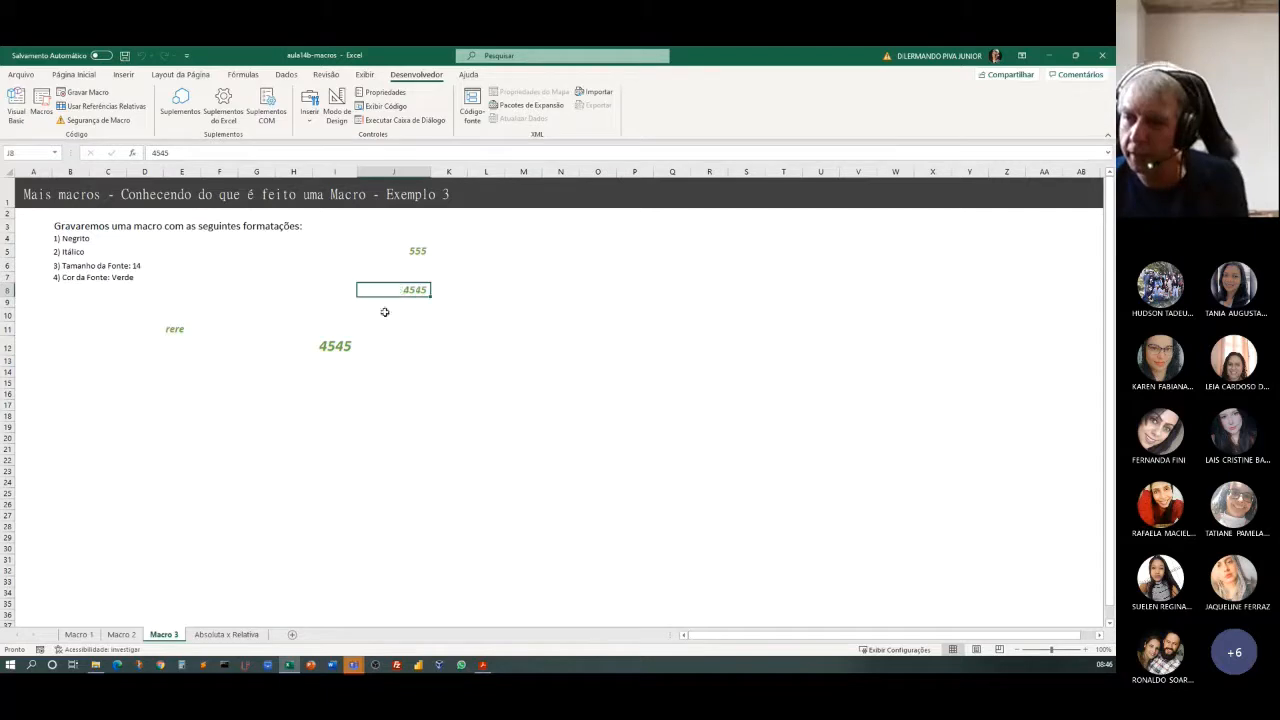
{"action": "left_click", "coordinate": [335, 343]}
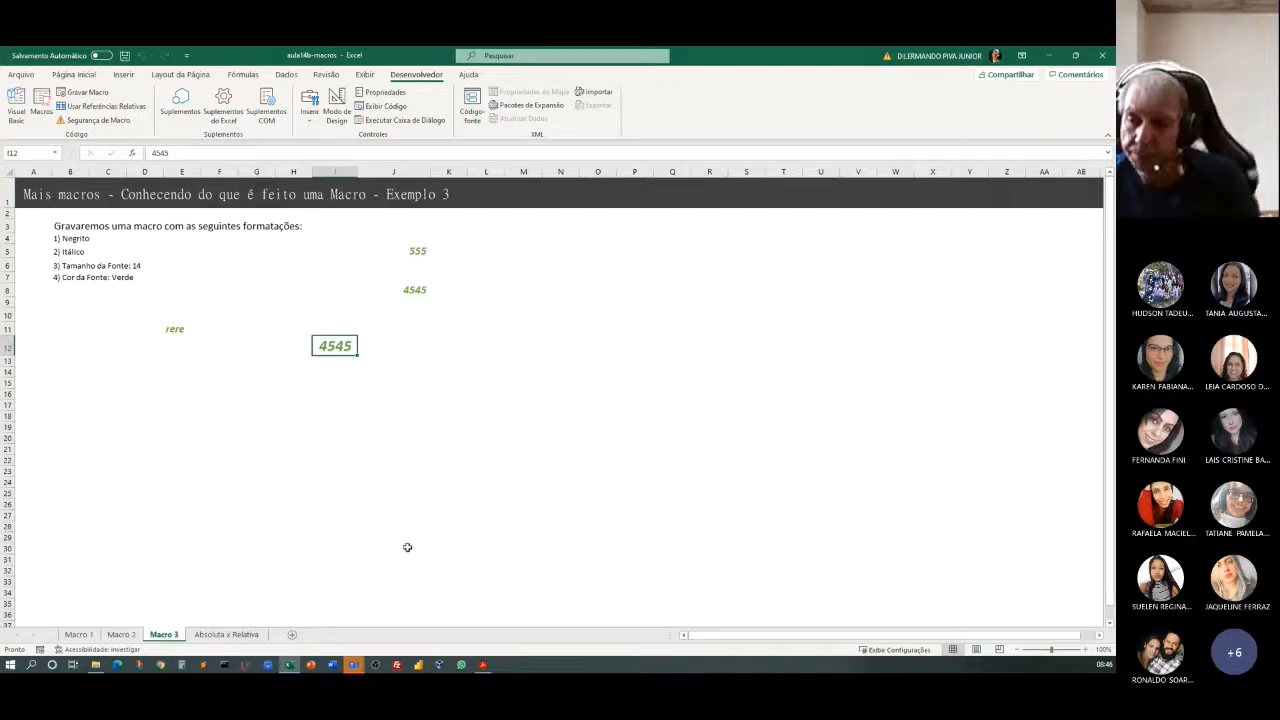
Examine the Loja A table on the Macro 2 sheet, from its title down to Total Anual, and the empty area below it.
{"action": "left_click", "coordinate": [120, 634]}
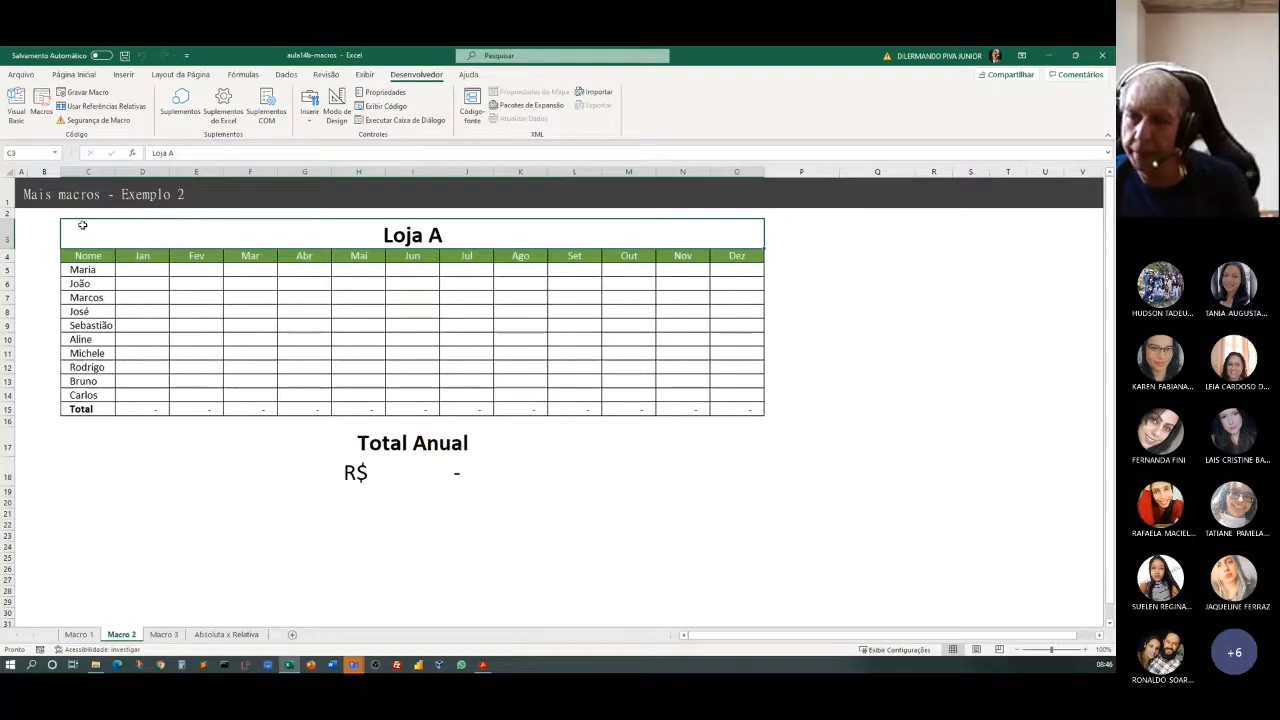
{"action": "left_click_drag", "start_coordinate": [82, 225], "coordinate": [438, 471]}
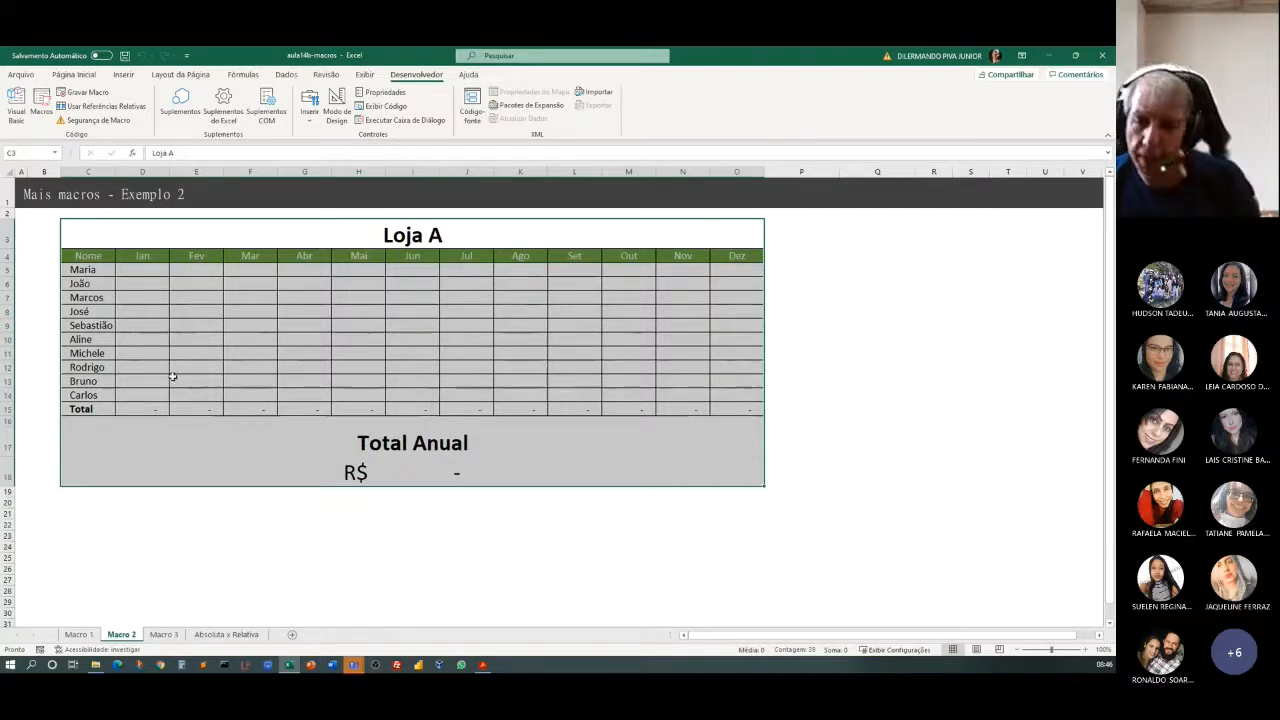
{"action": "left_click", "coordinate": [106, 504]}
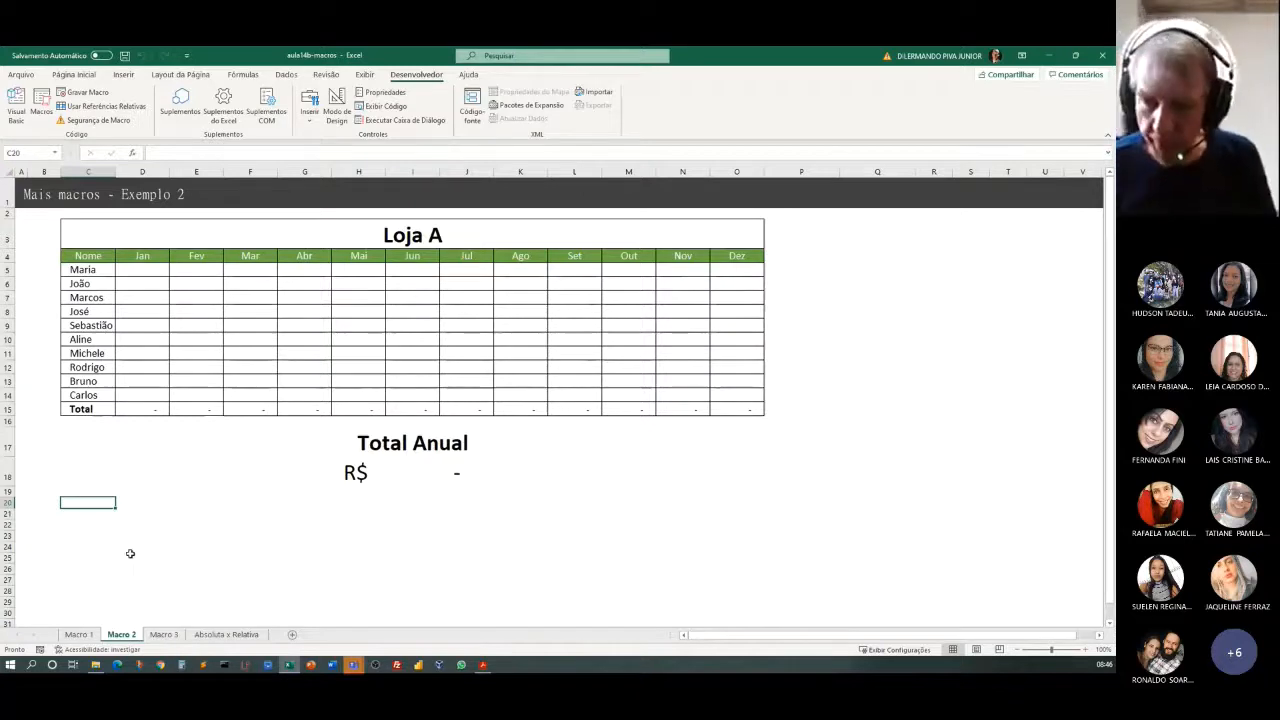
{"action": "left_click", "coordinate": [113, 514]}
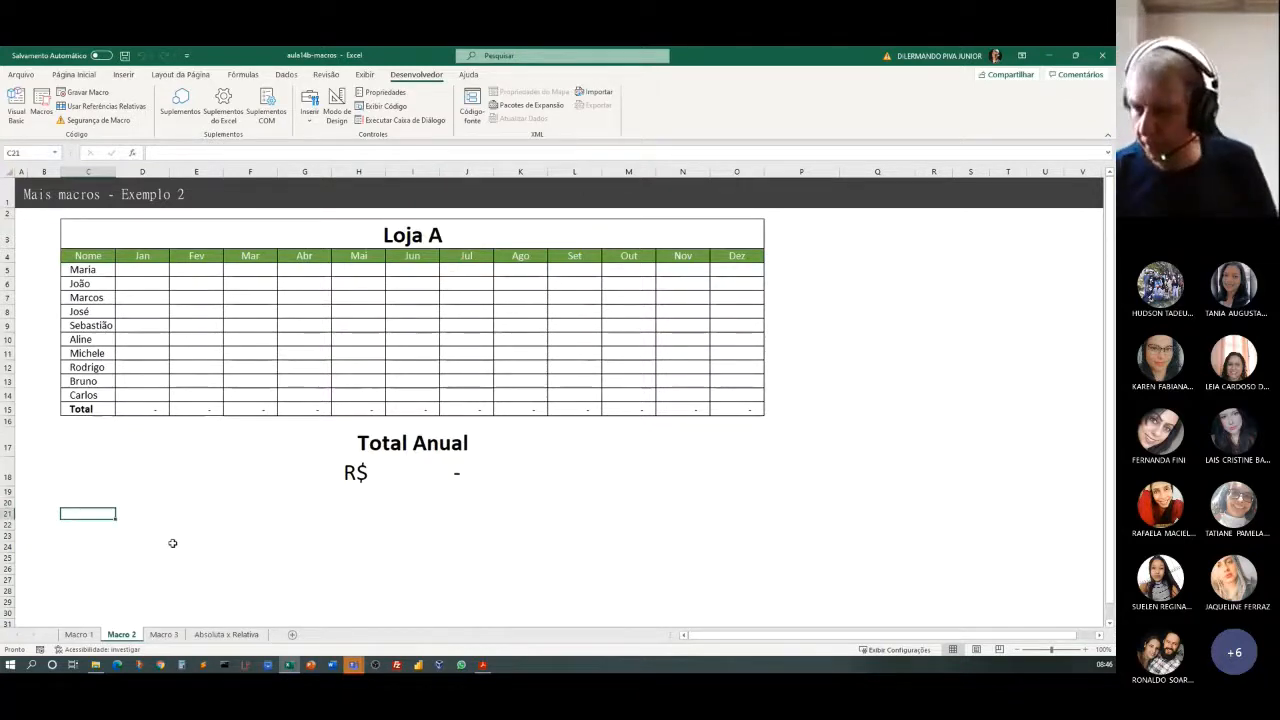
{"action": "scroll", "coordinate": [171, 540], "scroll_direction": "down", "scroll_amount": 1}
{"action": "scroll", "coordinate": [171, 540], "scroll_direction": "up", "scroll_amount": 1}
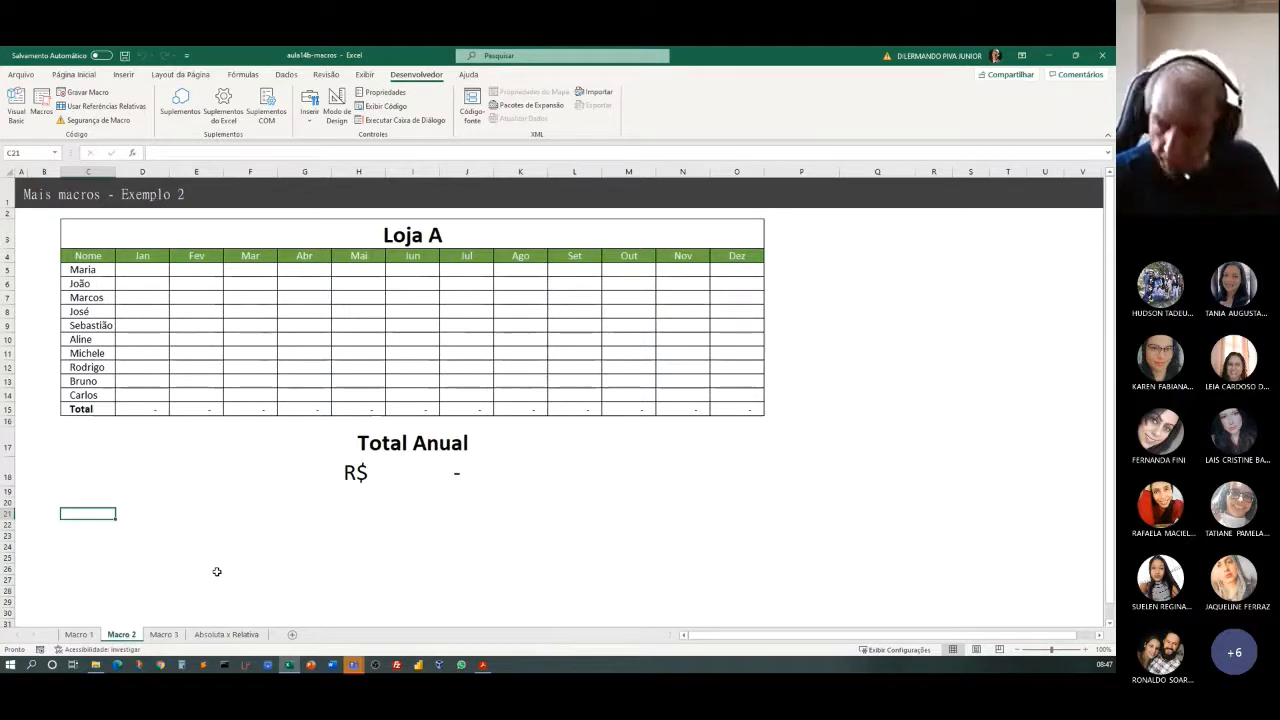
{"action": "type", "text": "Loja A"}
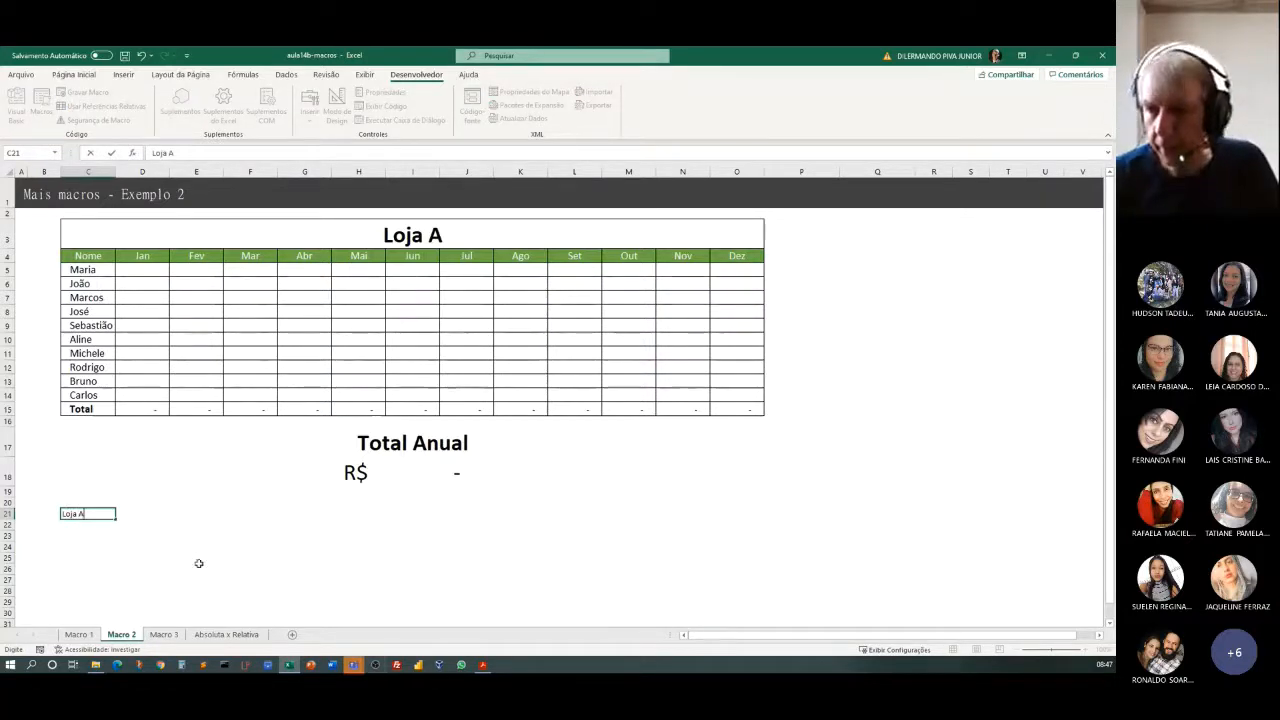
{"action": "left_click", "coordinate": [180, 560]}
{"action": "left_click_drag", "start_coordinate": [71, 514], "coordinate": [746, 513]}
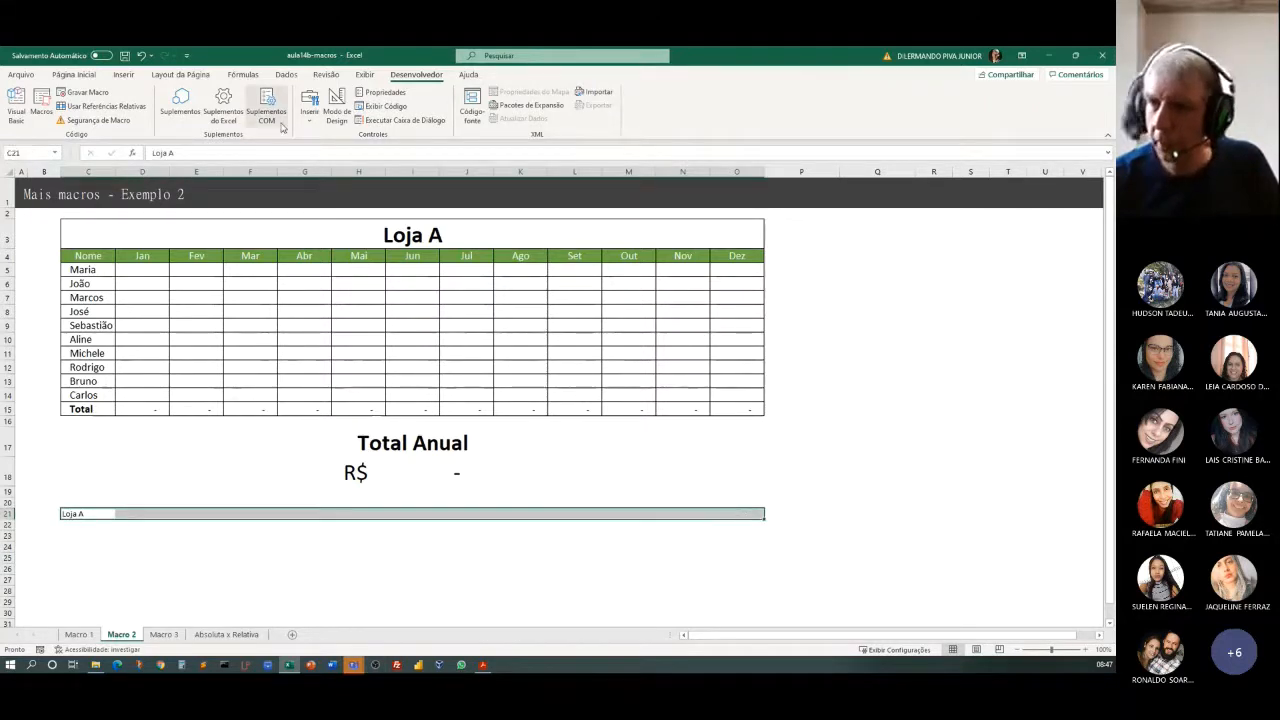
{"action": "left_click", "coordinate": [86, 75]}
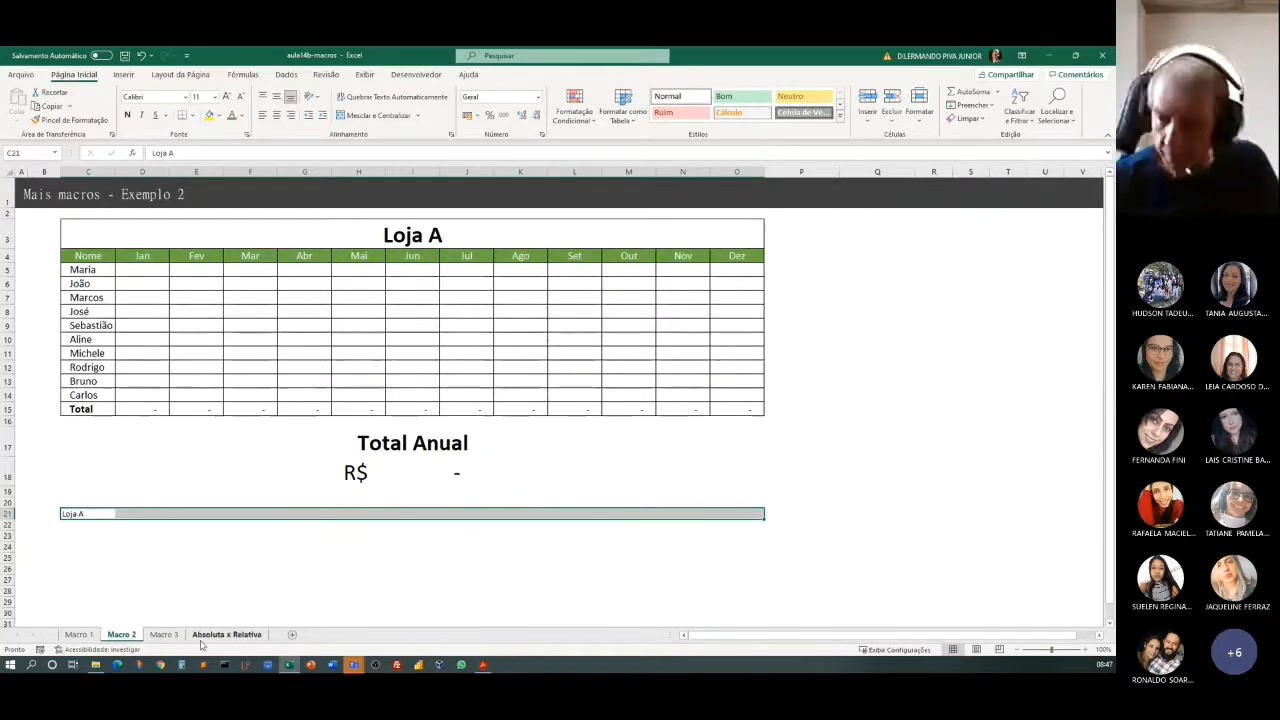
{"action": "left_click", "coordinate": [152, 545]}
{"action": "left_click", "coordinate": [80, 514]}
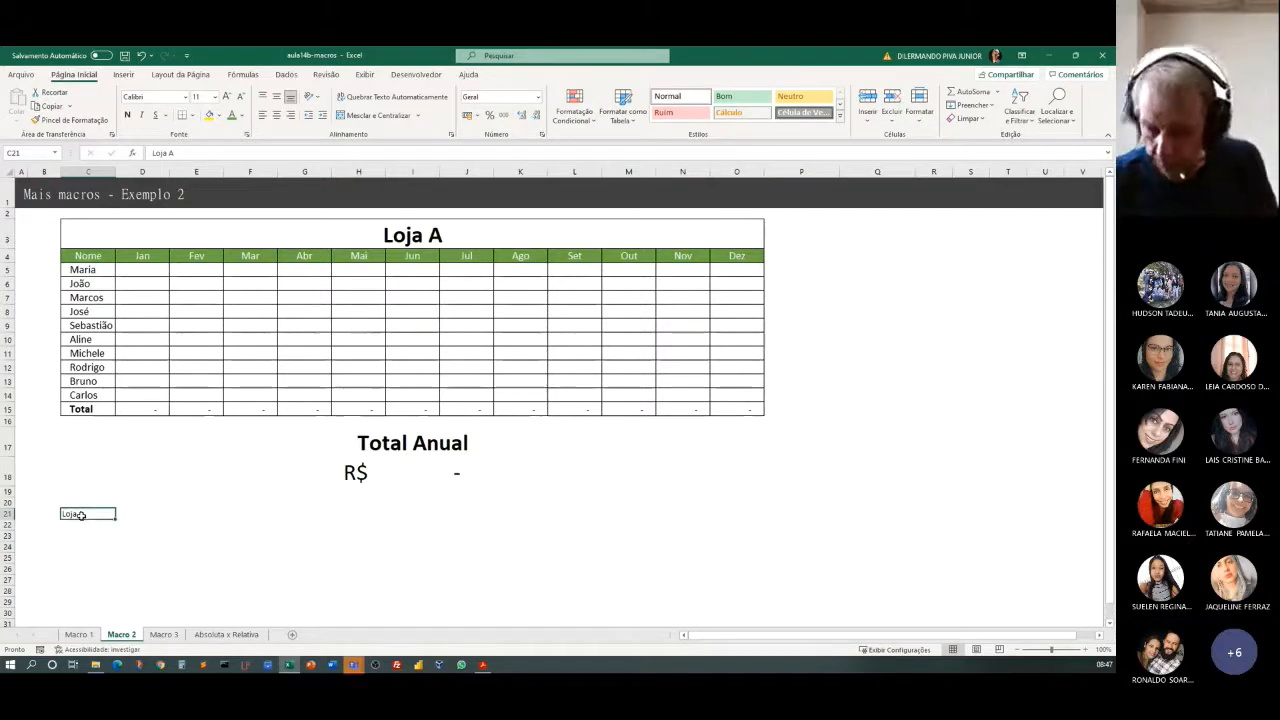
{"action": "key", "text": "Delete"}
{"action": "left_click", "coordinate": [175, 535]}
With cell C20 selected, set up a new macro recording named GeraTabela with the shortcut Ctrl+t.
{"action": "left_click", "coordinate": [82, 502]}
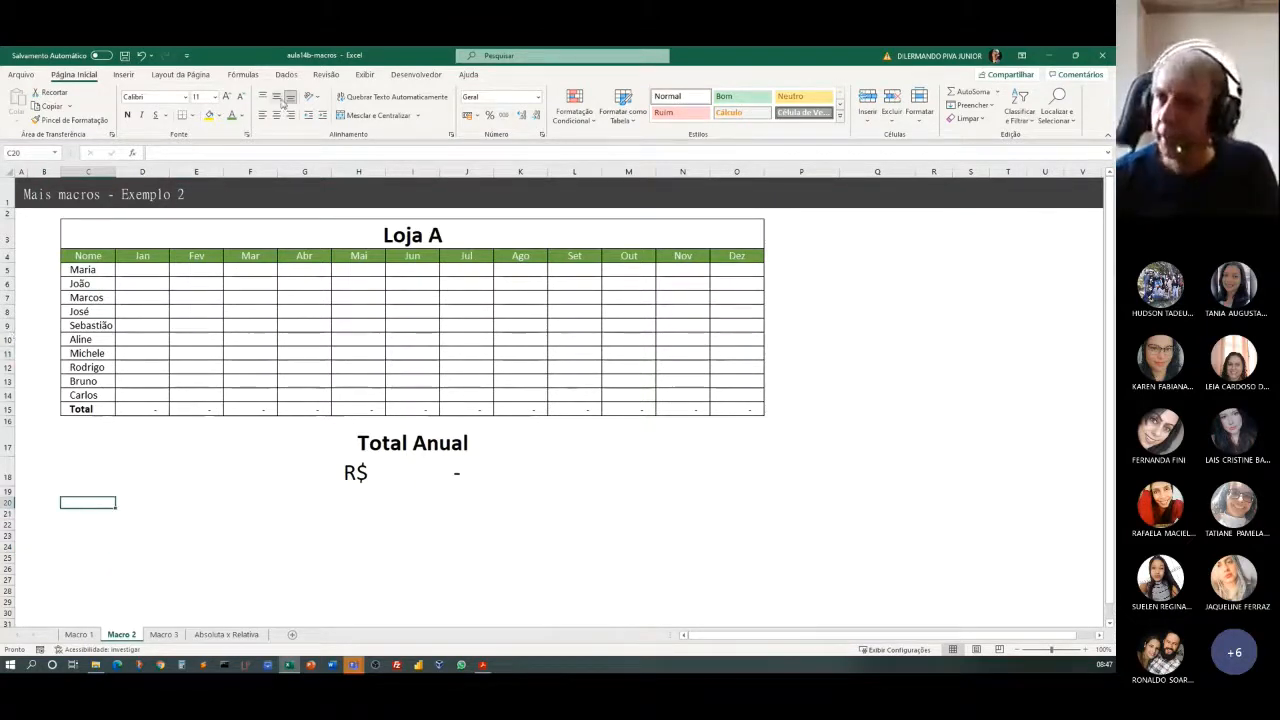
{"action": "left_click", "coordinate": [416, 74]}
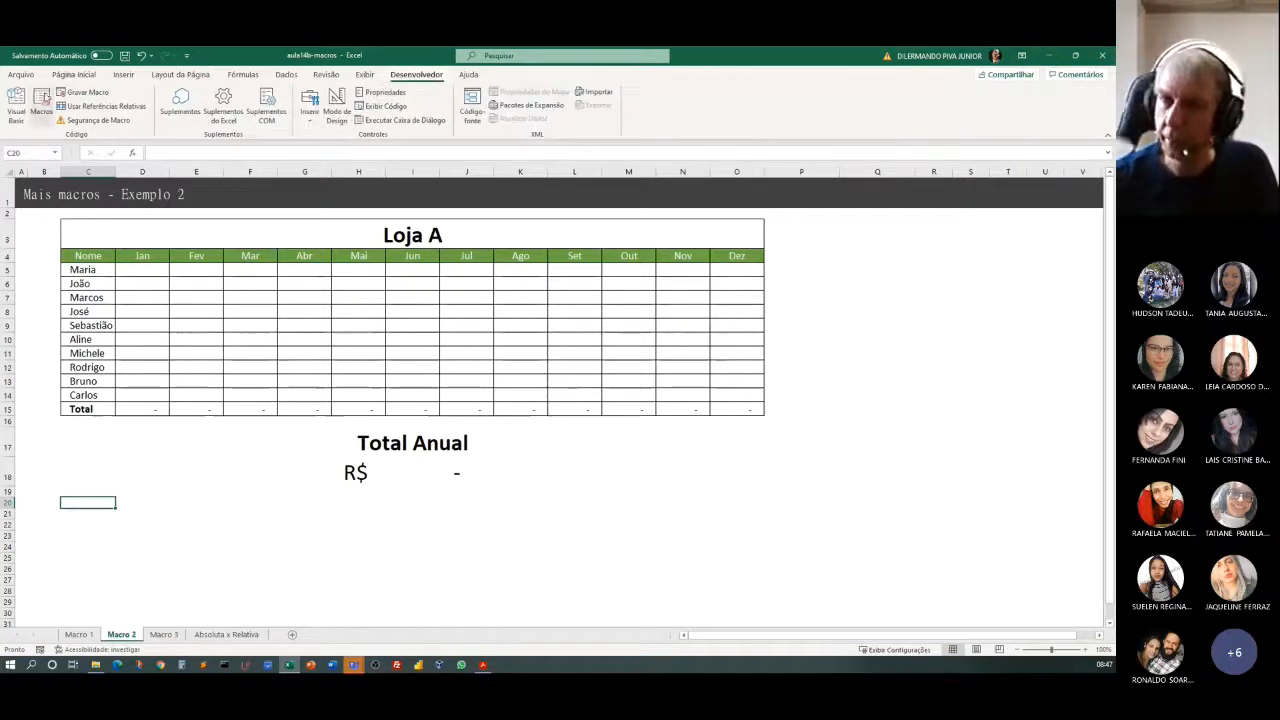
{"action": "left_click", "coordinate": [86, 92]}
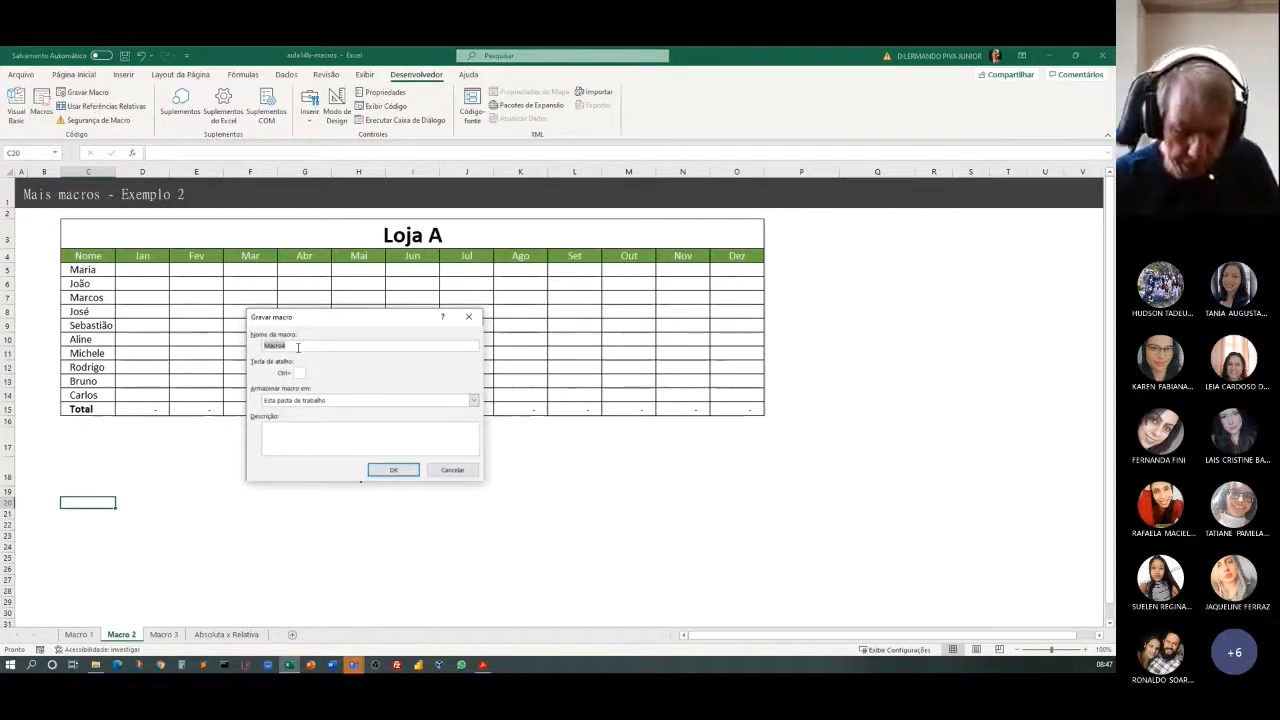
{"action": "type", "text": "G"}
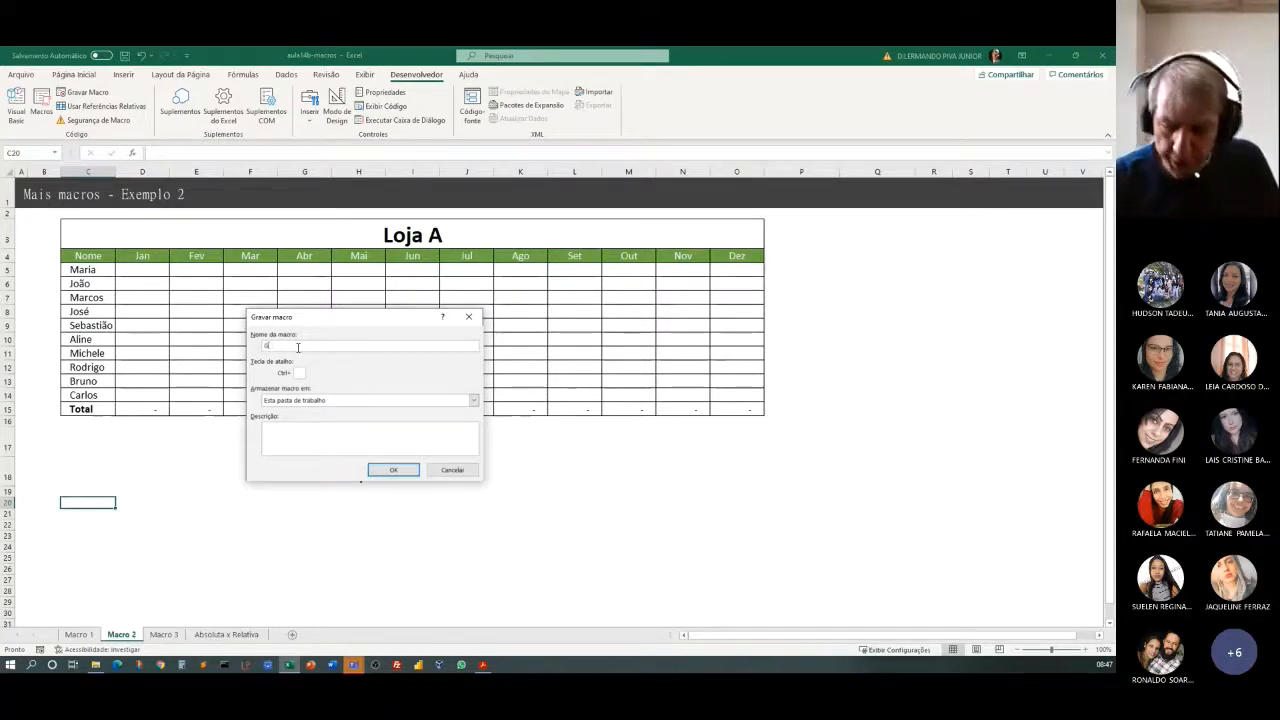
{"action": "type", "text": "eraTabela"}
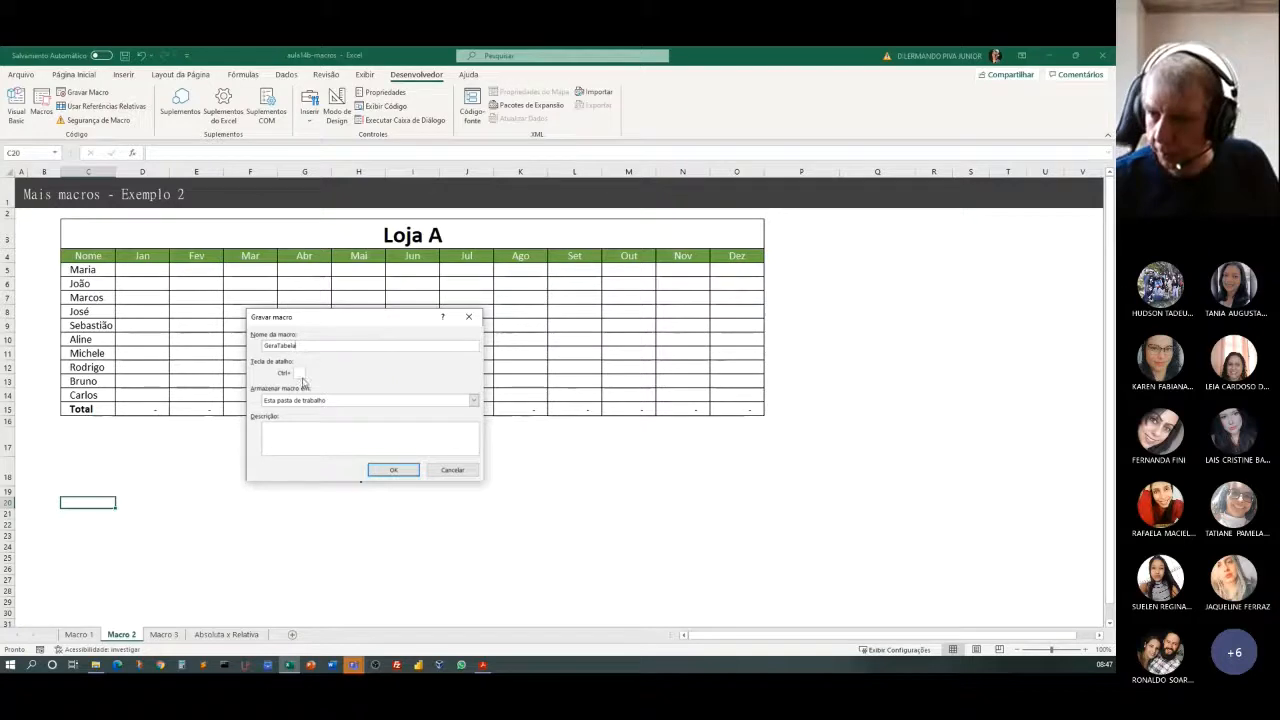
{"action": "left_click", "coordinate": [299, 372]}
{"action": "type", "text": "t"}
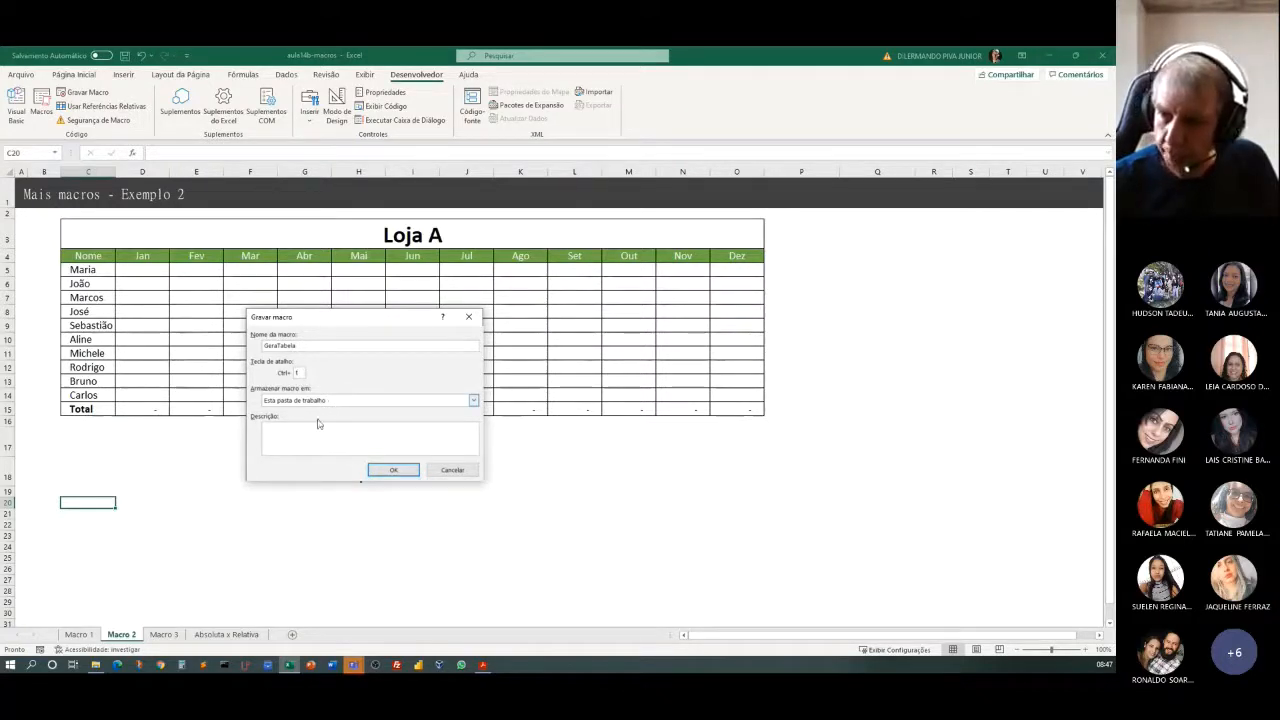
Describe the macro as generating a new table ("Gera uma nova tabela") and start recording it in this workbook.
{"action": "left_click", "coordinate": [321, 433]}
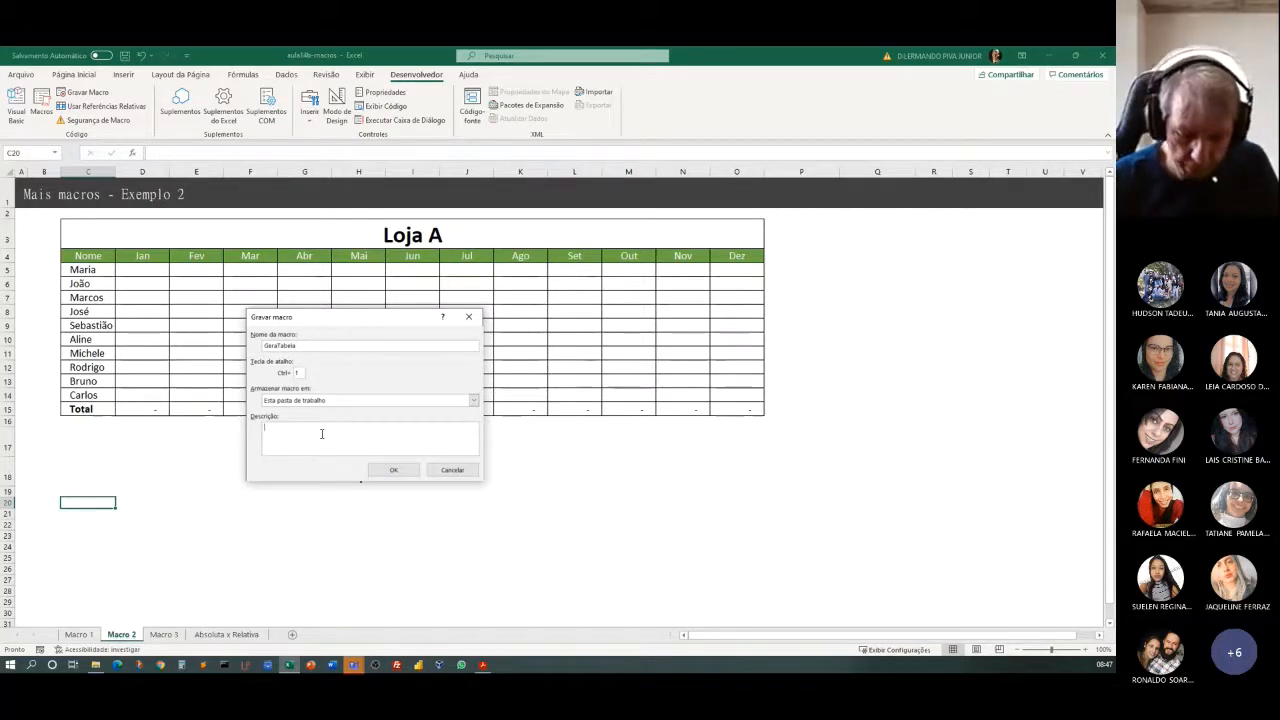
{"action": "type", "text": "Gera uma "}
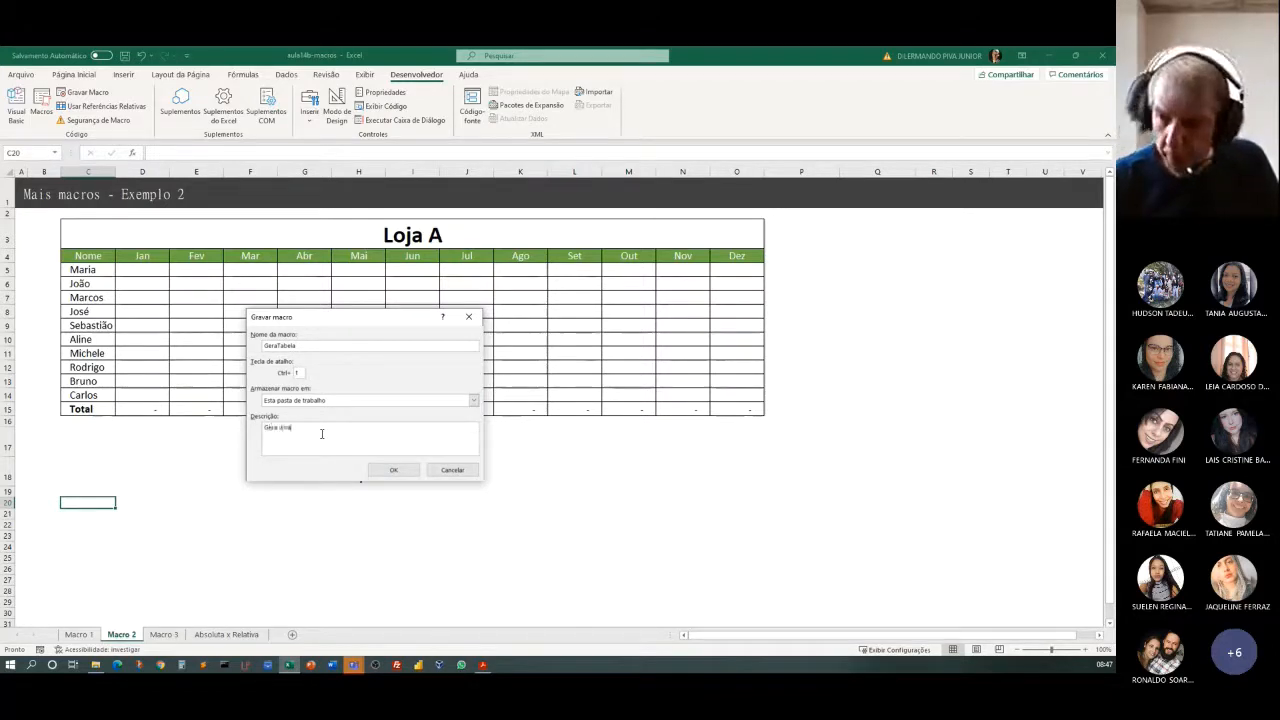
{"action": "type", "text": "nova tabela"}
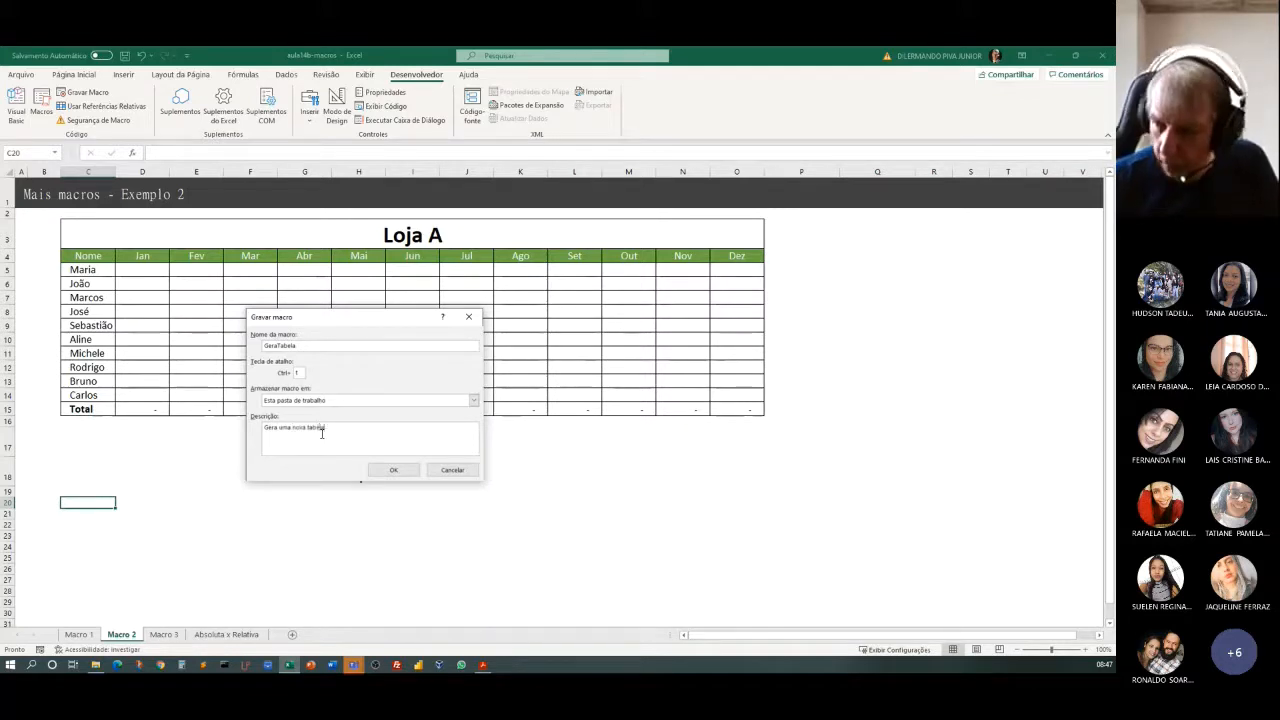
{"action": "left_click", "coordinate": [394, 470]}
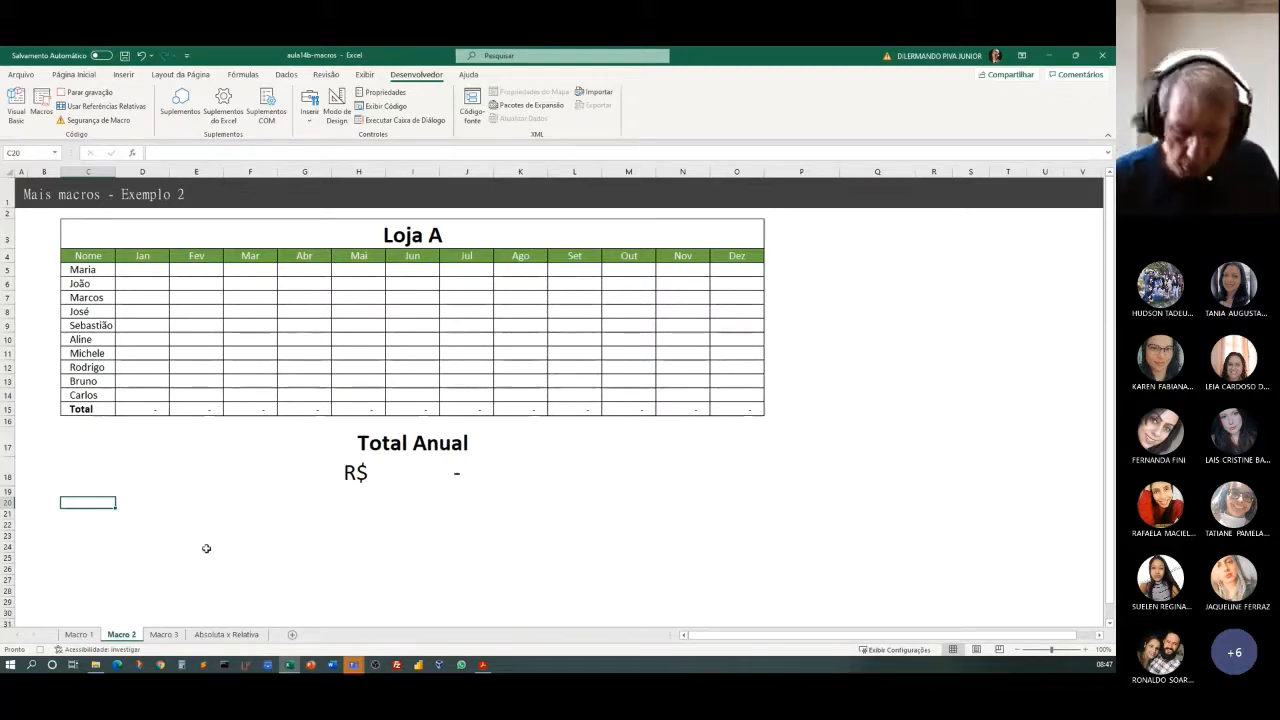
Enter Loja A in cell C20 and merge and centre it across C20:O20.
{"action": "type", "text": "Loja A"}
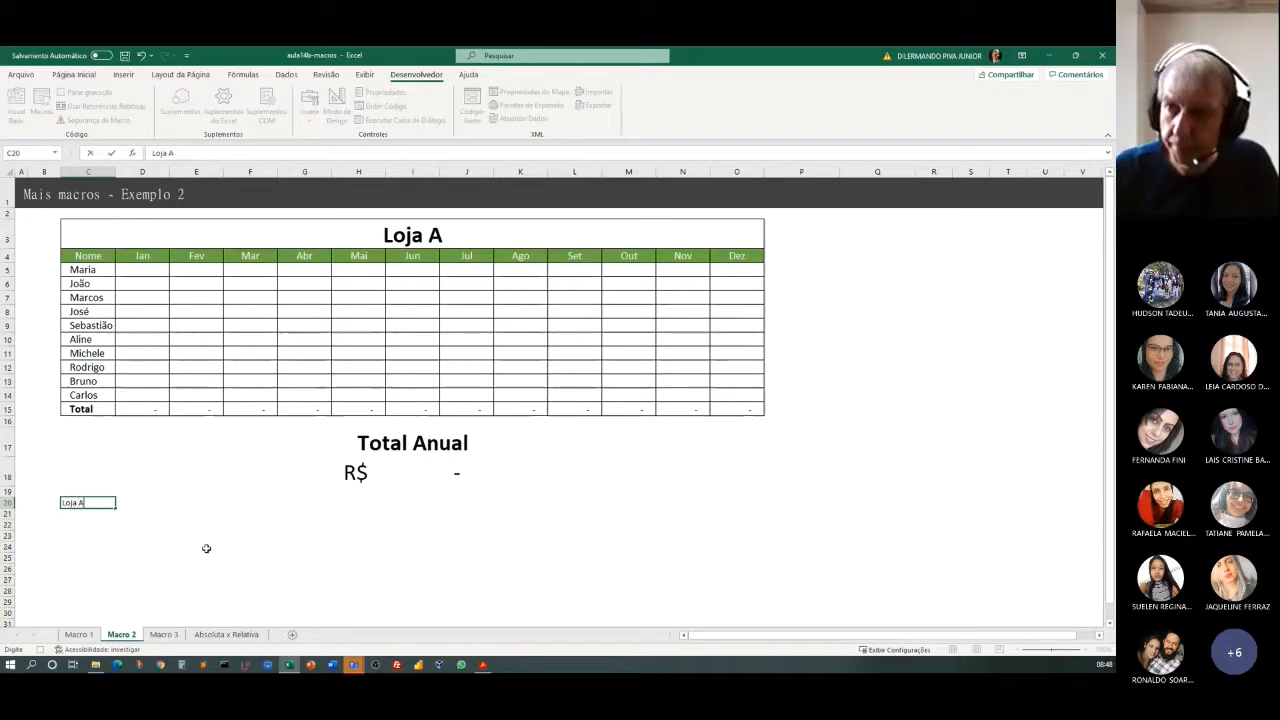
{"action": "left_click", "coordinate": [89, 532]}
{"action": "left_click_drag", "start_coordinate": [90, 503], "coordinate": [733, 501]}
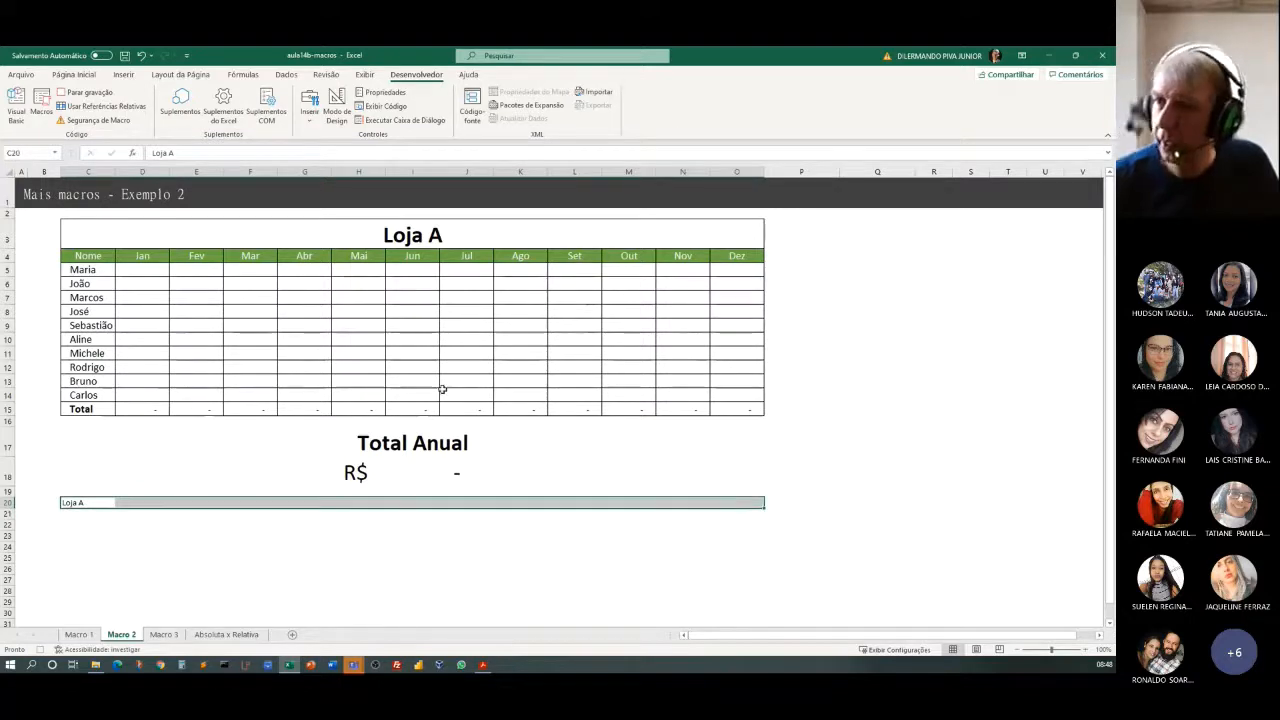
{"action": "left_click", "coordinate": [80, 75]}
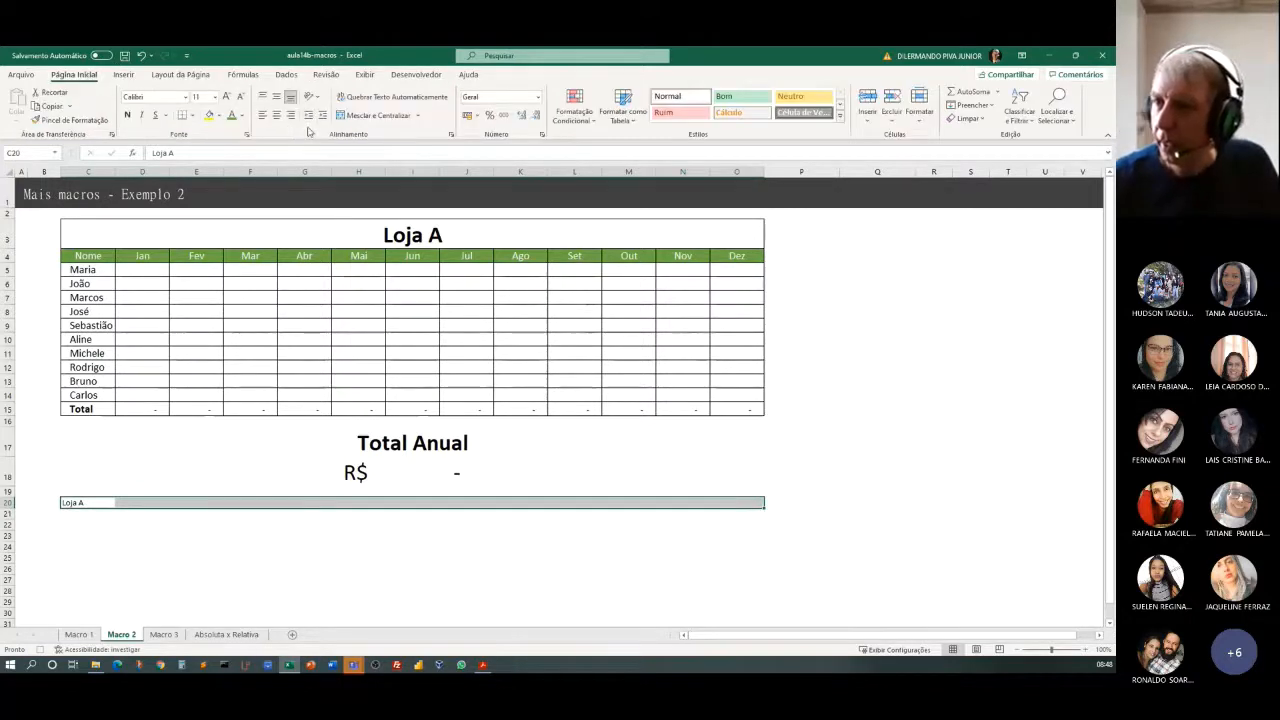
{"action": "left_click", "coordinate": [366, 115]}
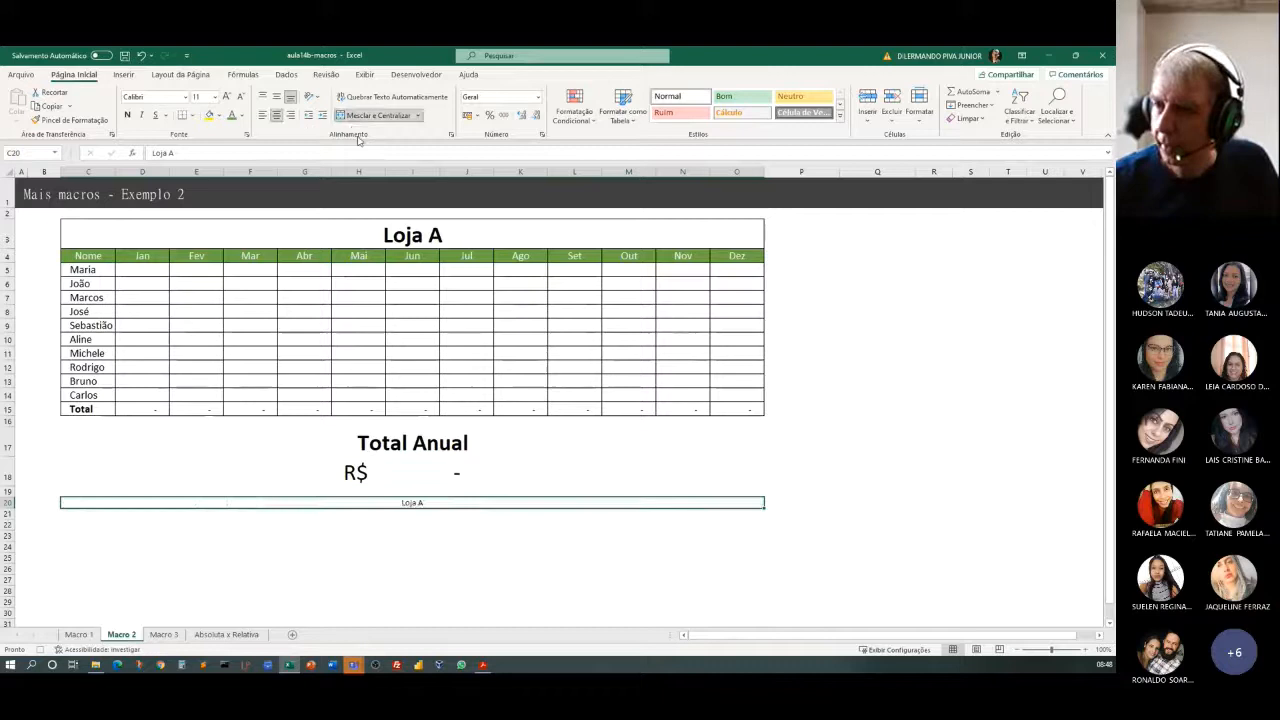
Make the merged Loja A title in row 20 bold and enlarge its font to size 28.
{"action": "left_click", "coordinate": [227, 96]}
{"action": "left_click", "coordinate": [227, 96]}
{"action": "left_click", "coordinate": [227, 96]}
{"action": "left_click", "coordinate": [227, 96]}
{"action": "left_click", "coordinate": [227, 96]}
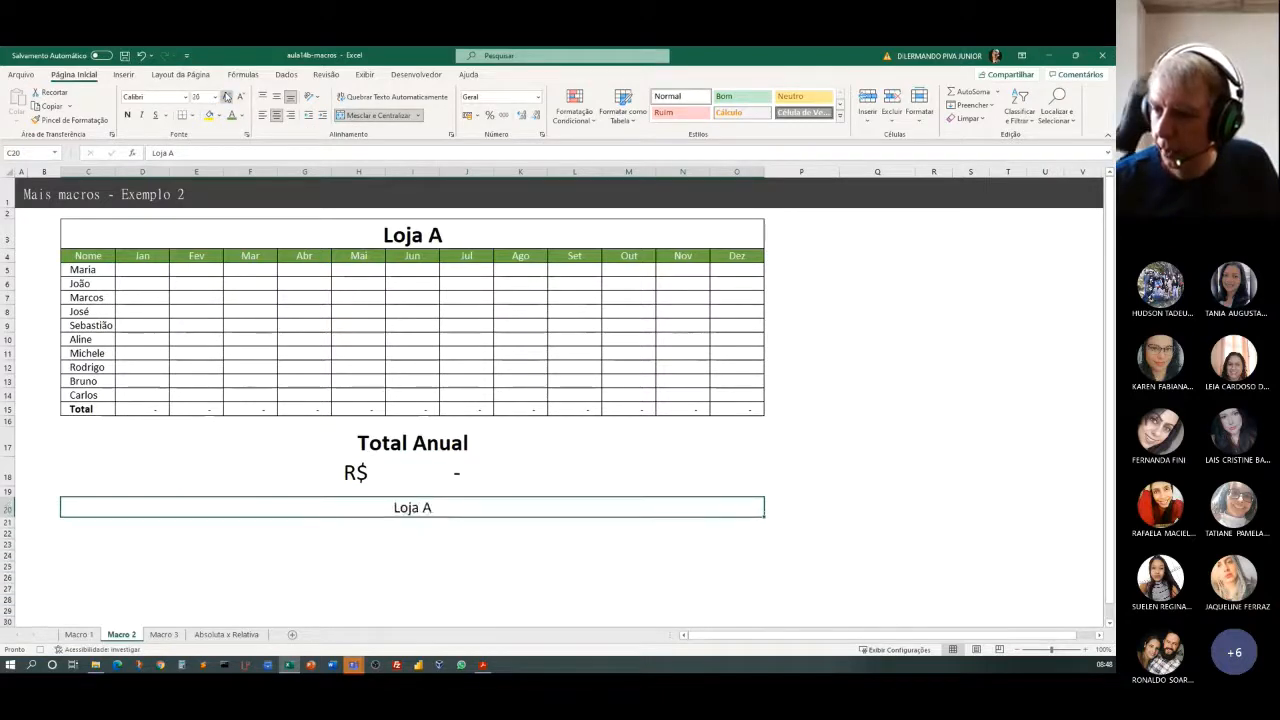
{"action": "left_click", "coordinate": [227, 96]}
{"action": "left_click", "coordinate": [126, 115]}
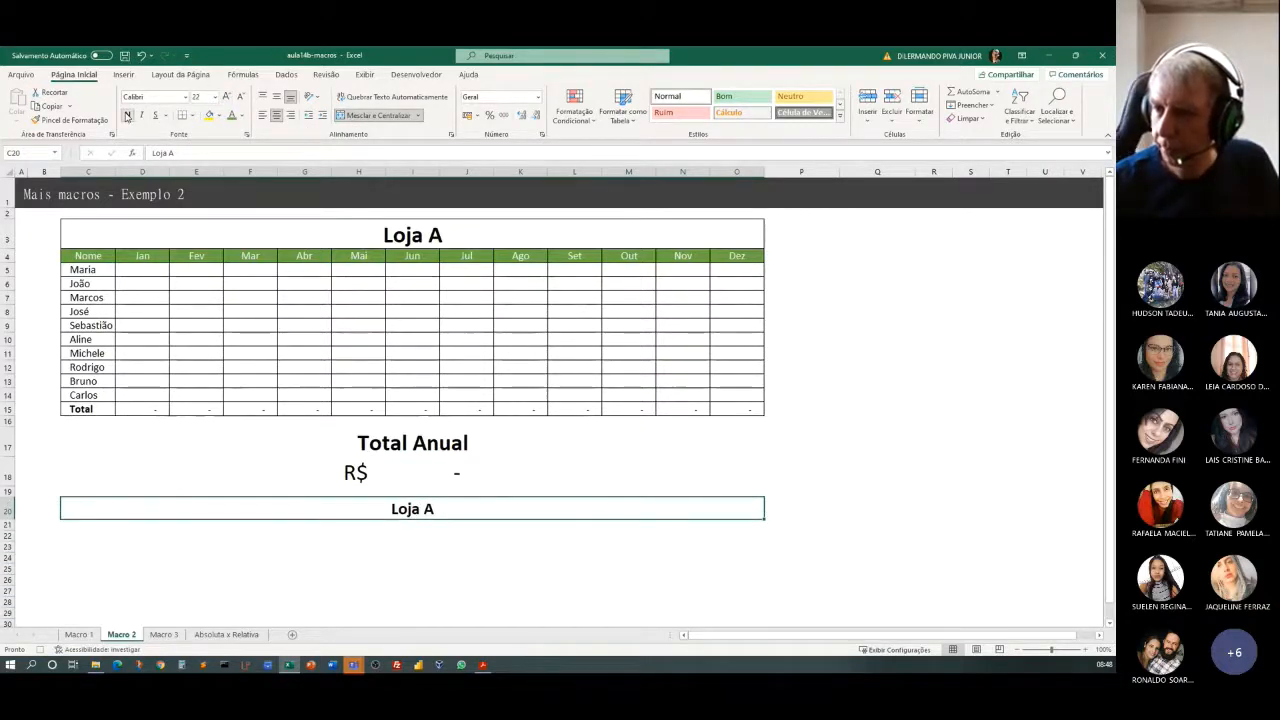
{"action": "left_click", "coordinate": [227, 96]}
{"action": "left_click", "coordinate": [227, 96]}
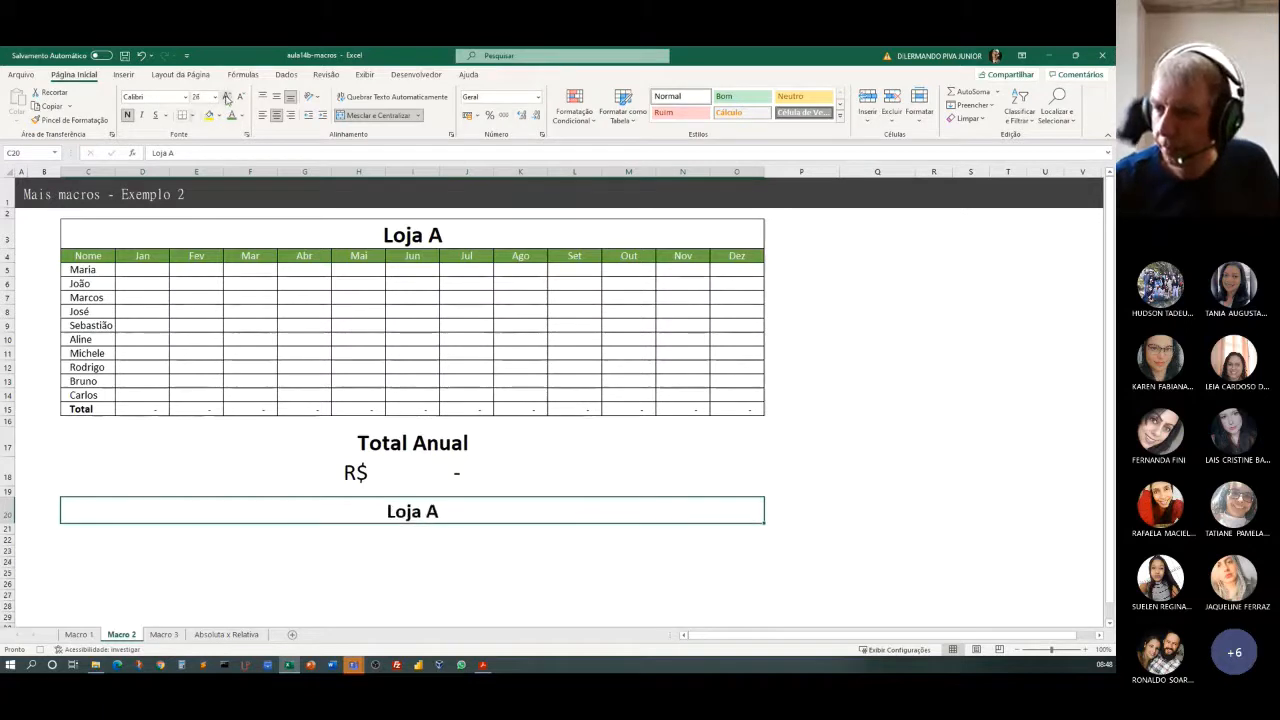
Enter the headers Nome, Jan and Fev in cells C21, D21 and E21 below the new title.
{"action": "left_click", "coordinate": [137, 530]}
{"action": "left_click", "coordinate": [104, 538]}
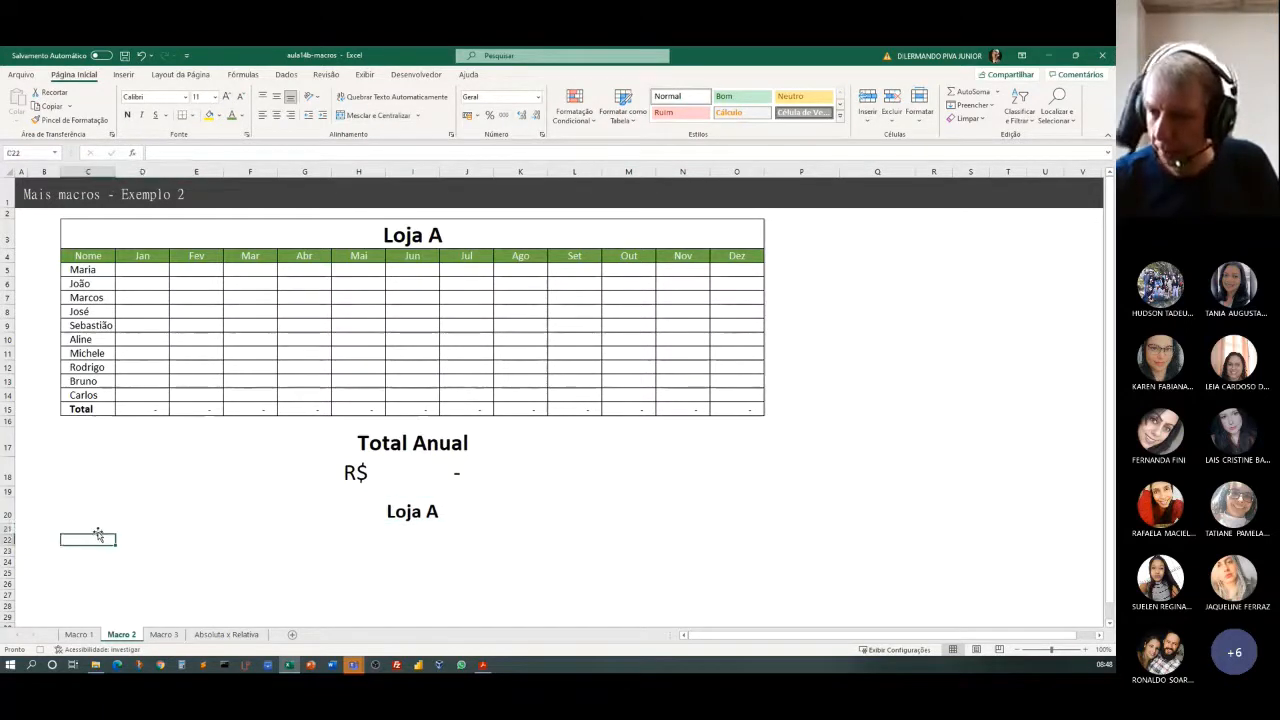
{"action": "left_click", "coordinate": [96, 528]}
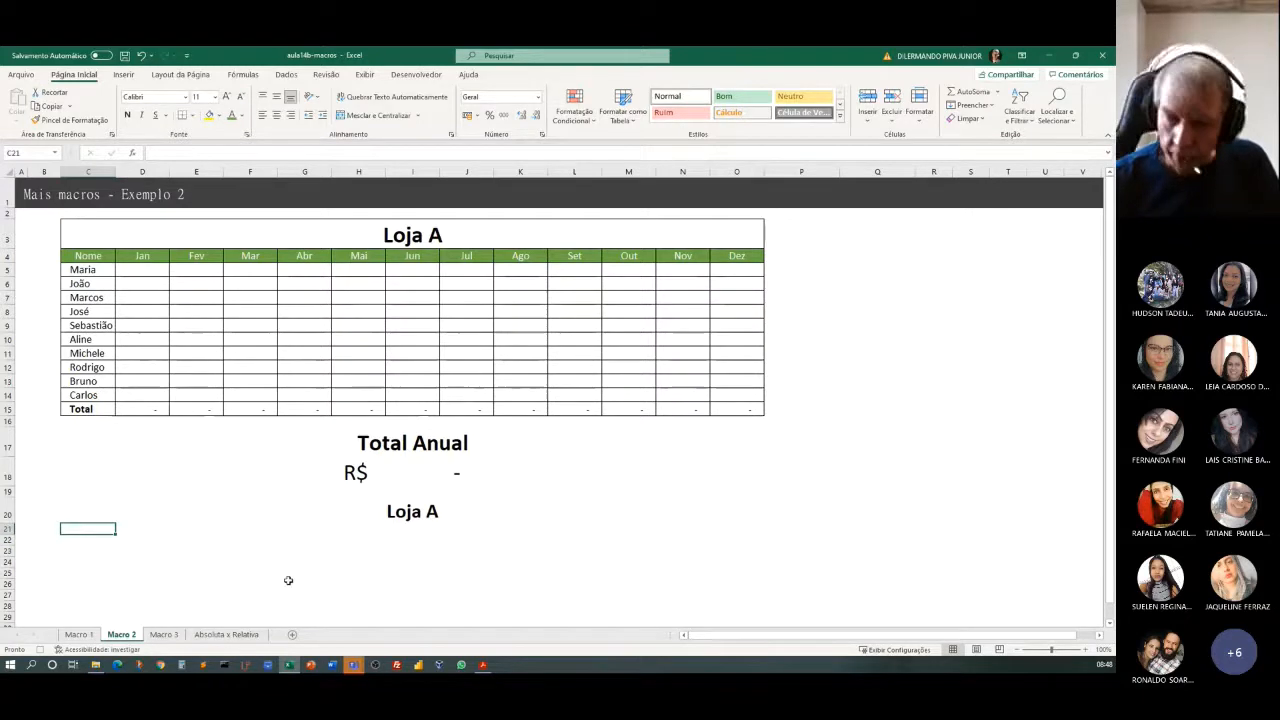
{"action": "type", "text": "Nome"}
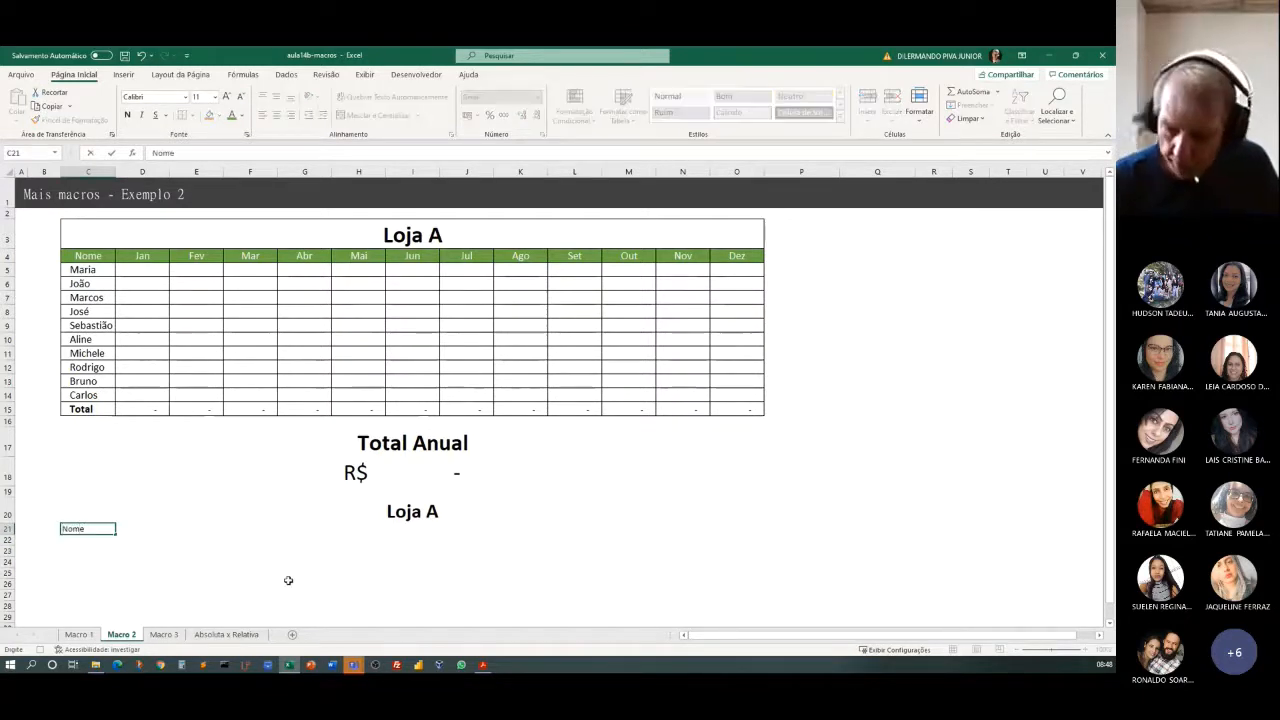
{"action": "key", "text": "Tab"}
{"action": "type", "text": "J"}
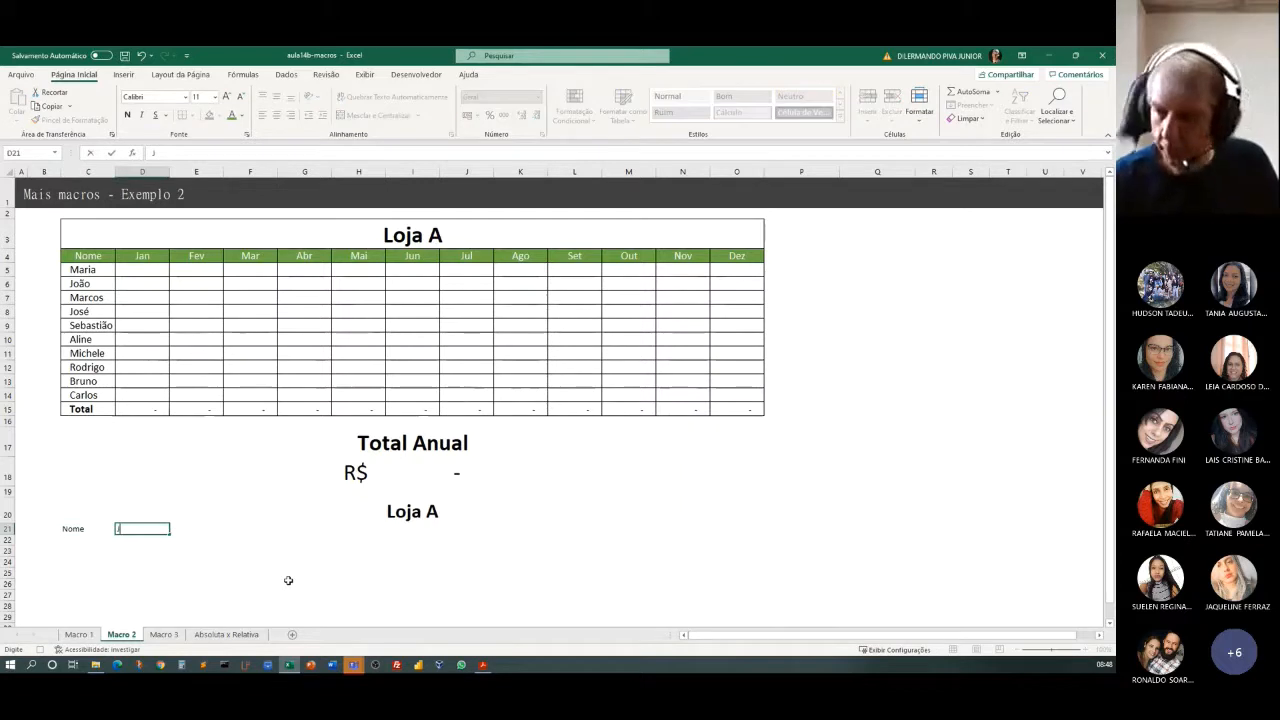
{"action": "key", "text": "Tab"}
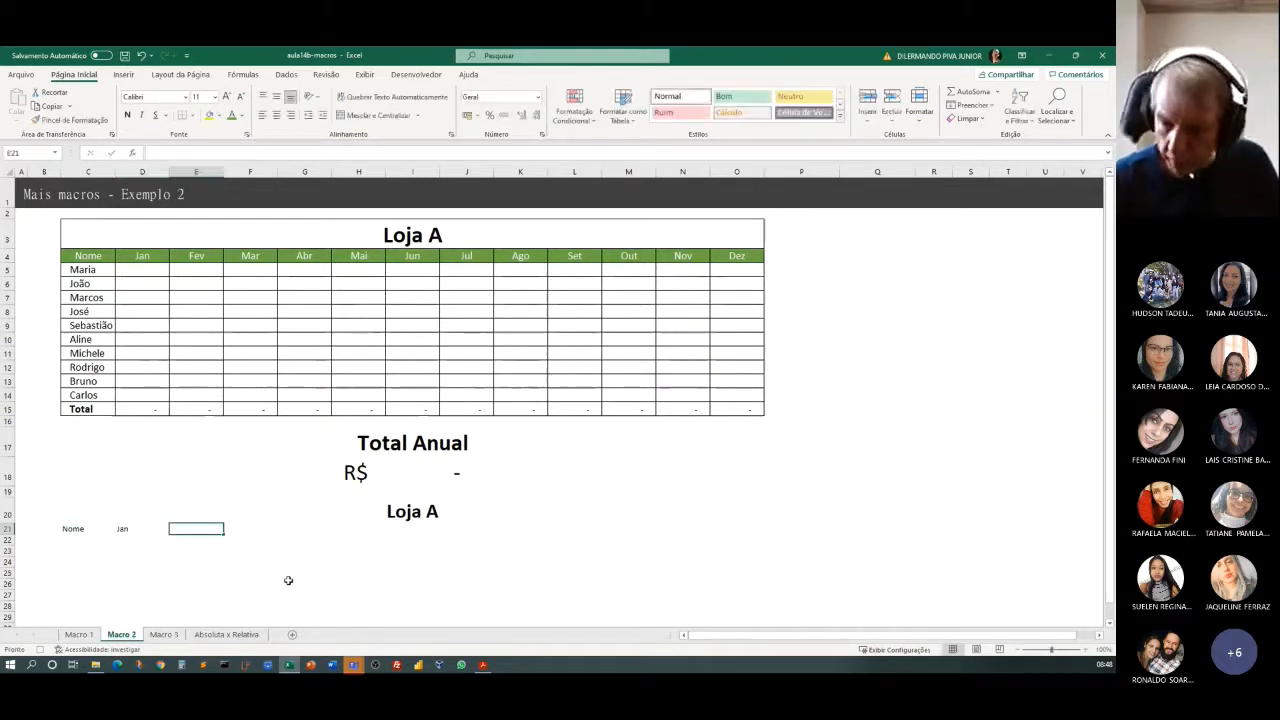
{"action": "type", "text": "Fev"}
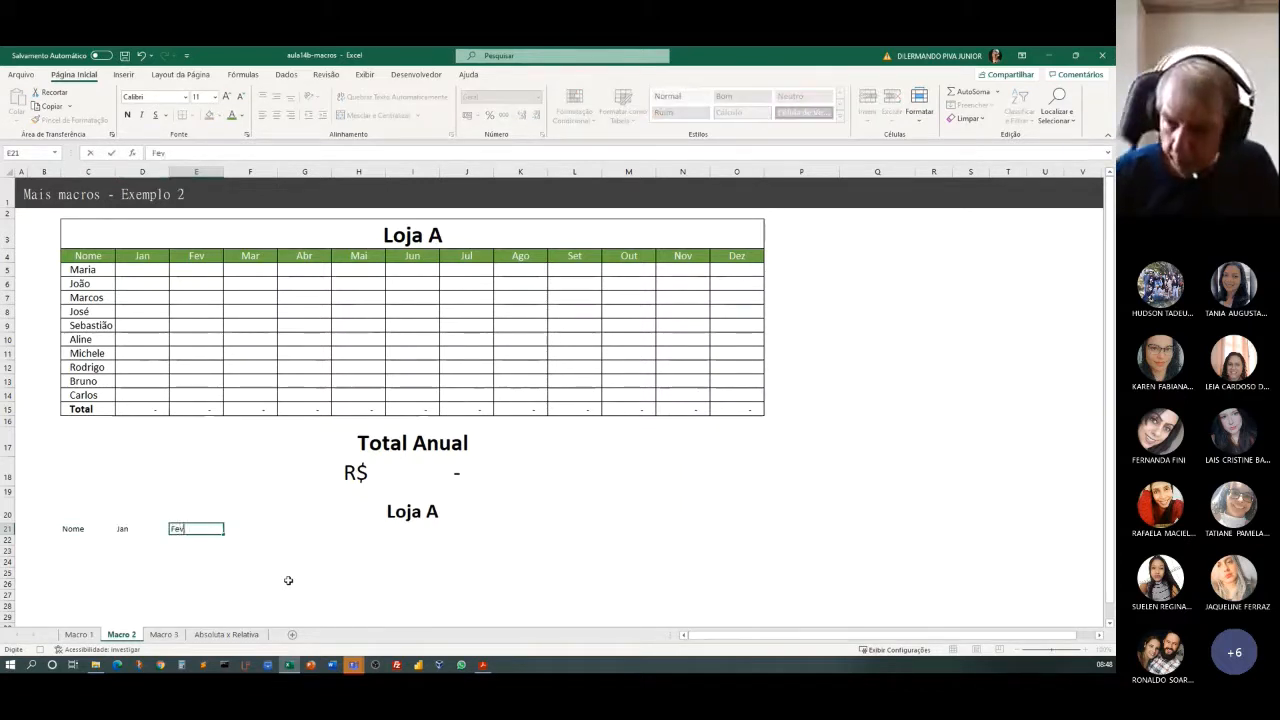
{"action": "left_click", "coordinate": [288, 580]}
Fill the month series from Jan in D21 across to Dez in O21.
{"action": "left_click", "coordinate": [129, 527]}
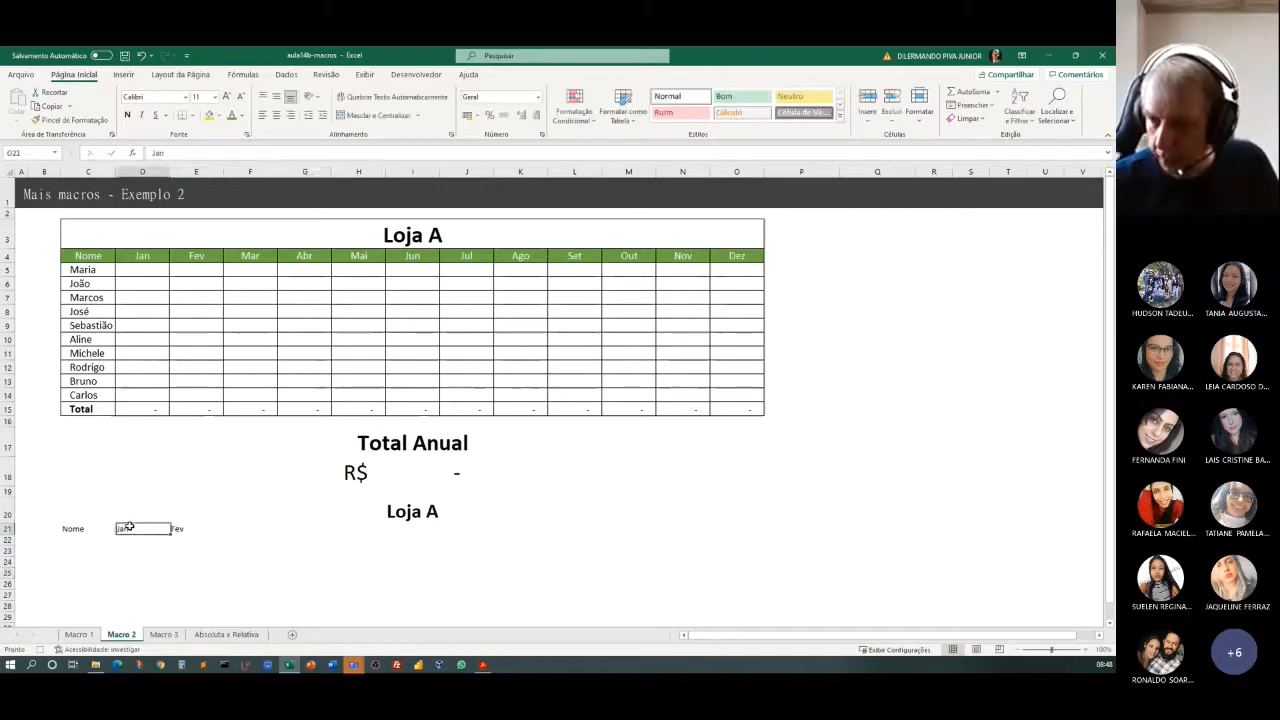
{"action": "double_click", "coordinate": [129, 527]}
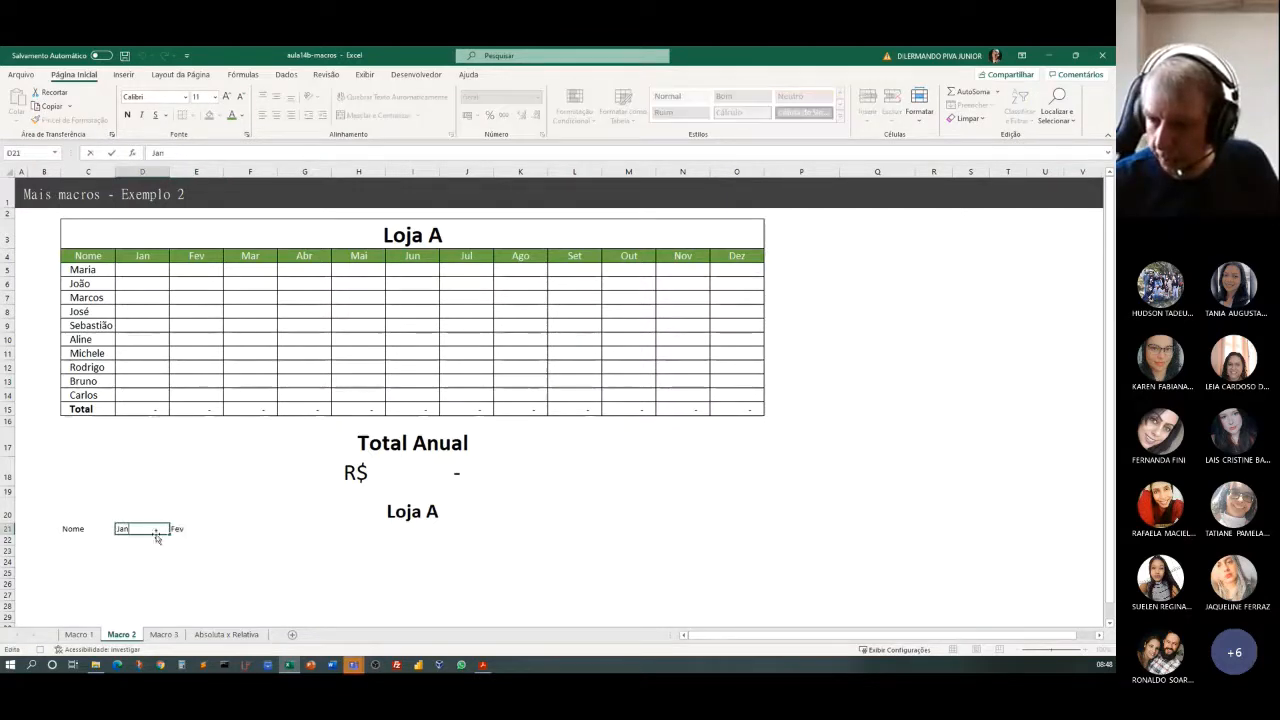
{"action": "left_click", "coordinate": [147, 548]}
{"action": "left_click", "coordinate": [129, 529]}
{"action": "left_click_drag", "start_coordinate": [172, 531], "coordinate": [754, 589]}
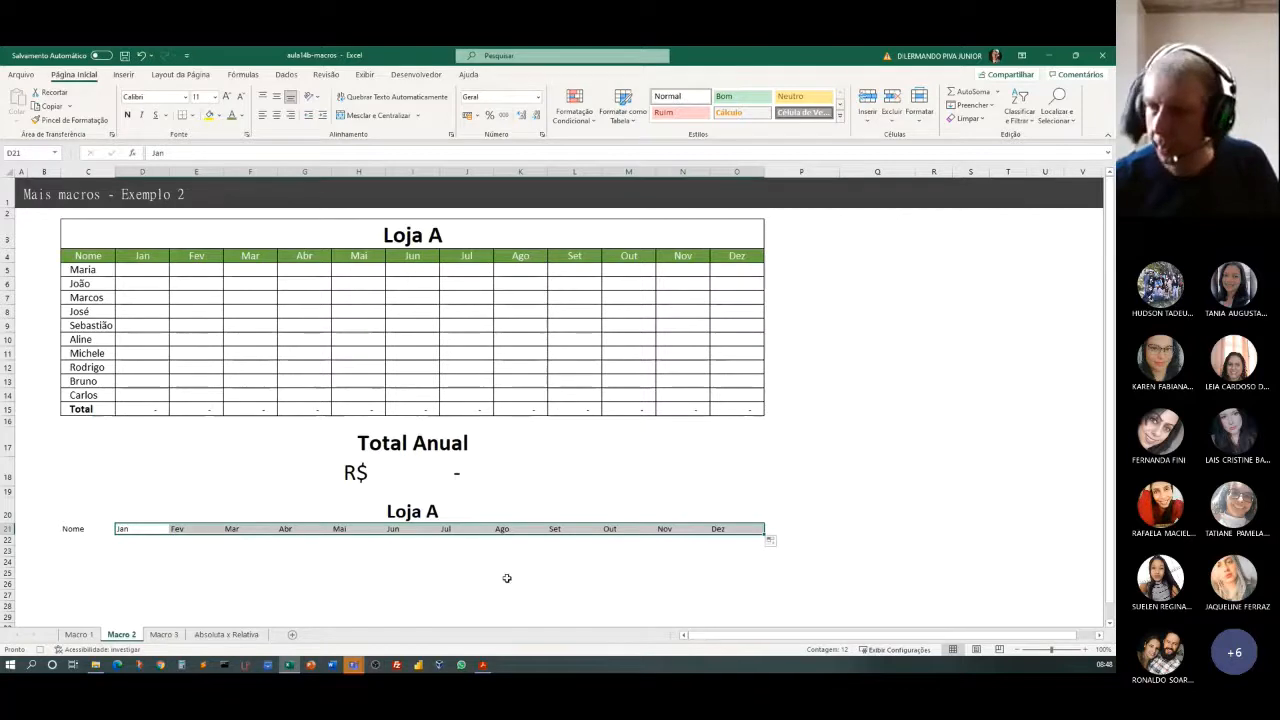
Enter the first two names from the original table in cells C22 and C23 under Nome.
{"action": "left_click", "coordinate": [81, 540]}
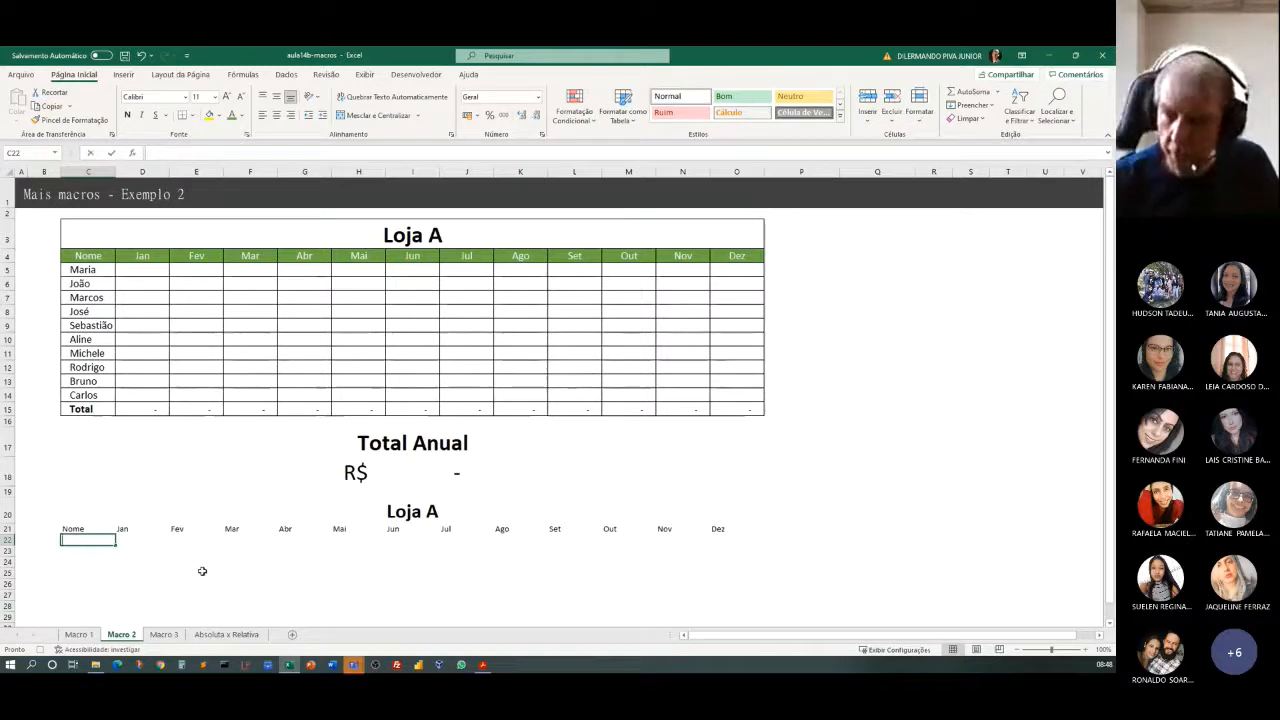
{"action": "type", "text": "Maria"}
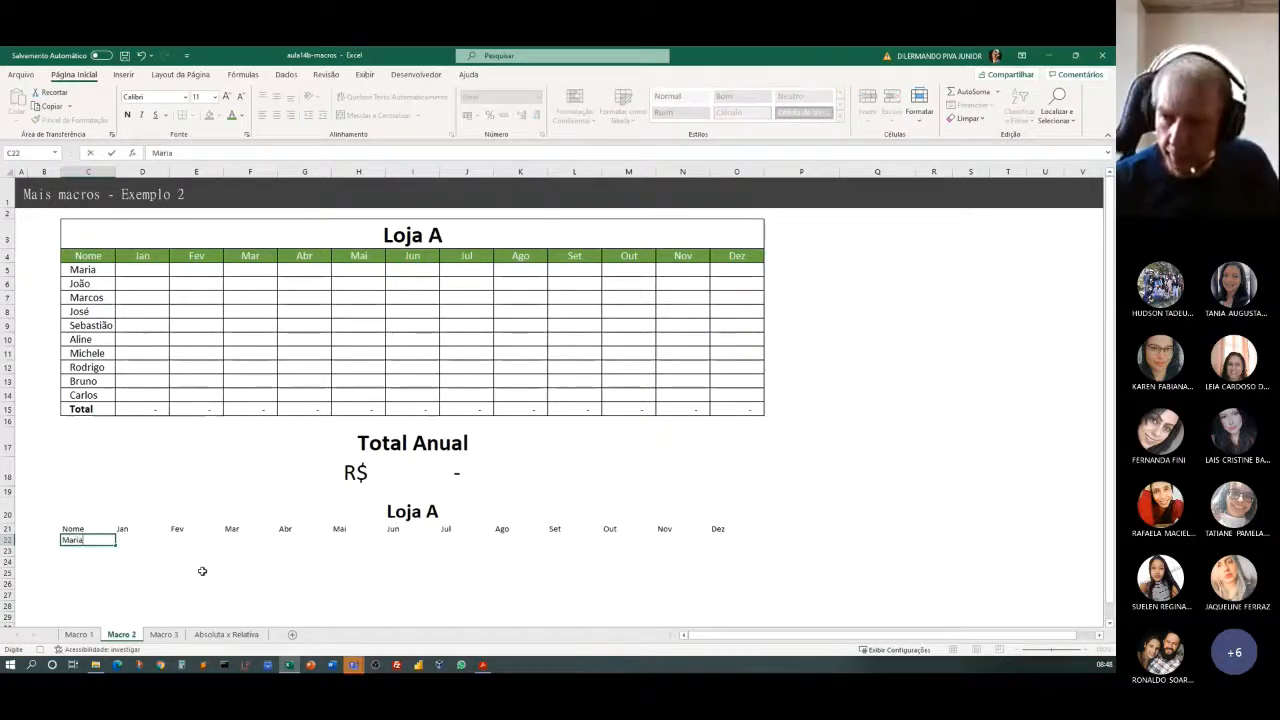
{"action": "key", "text": "Return"}
{"action": "type", "text": "J"}
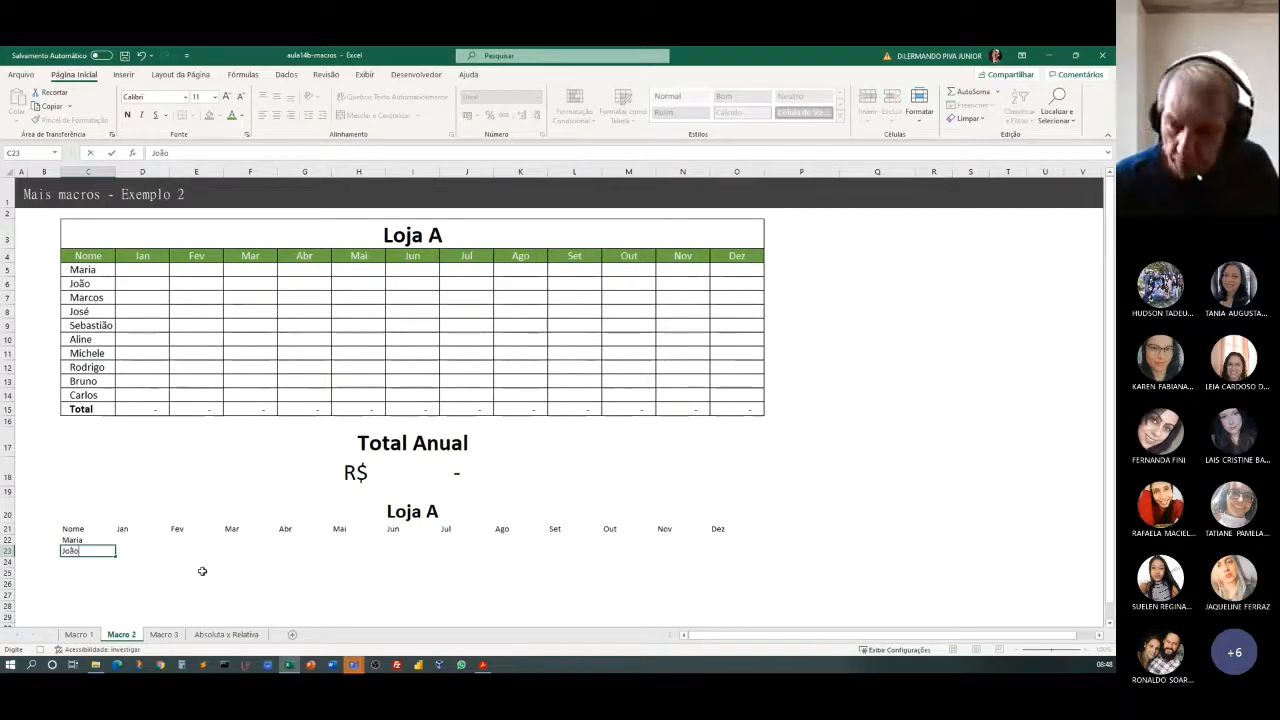
{"action": "type", "text": "oão"}
{"action": "key", "text": "Return"}
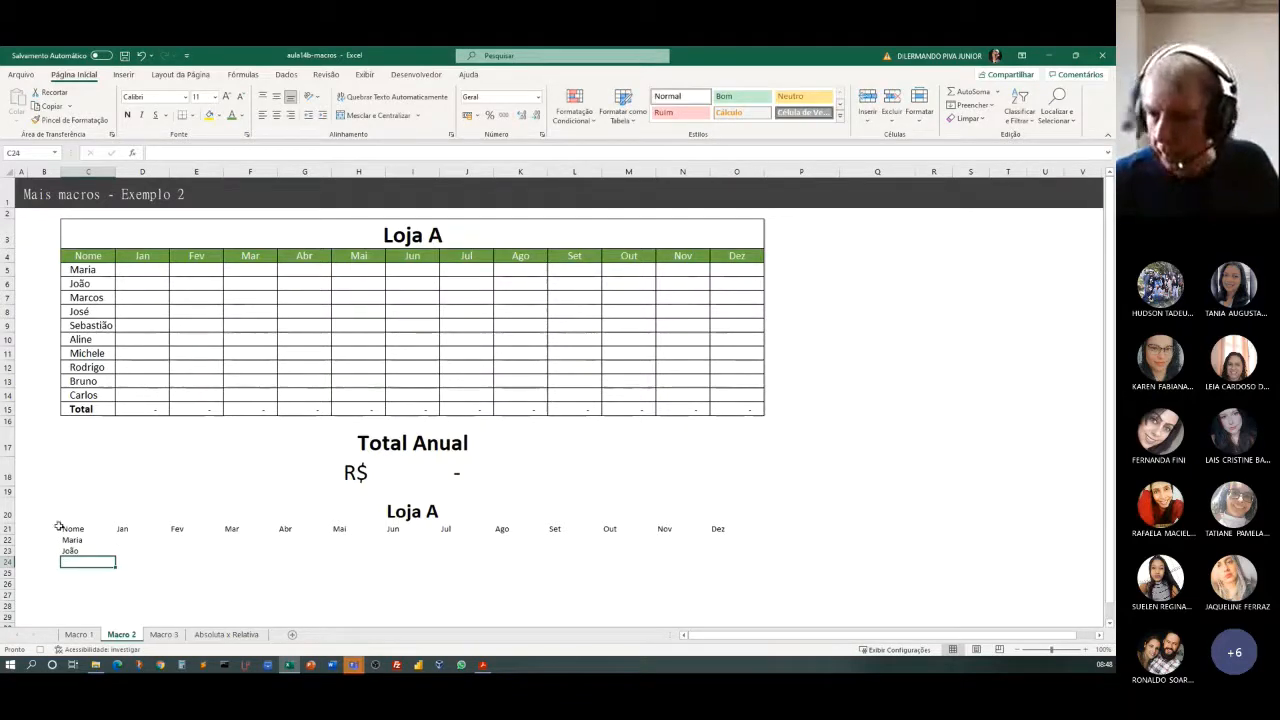
Apply all borders to the new table range C20:O23.
{"action": "left_click_drag", "start_coordinate": [88, 510], "coordinate": [240, 549]}
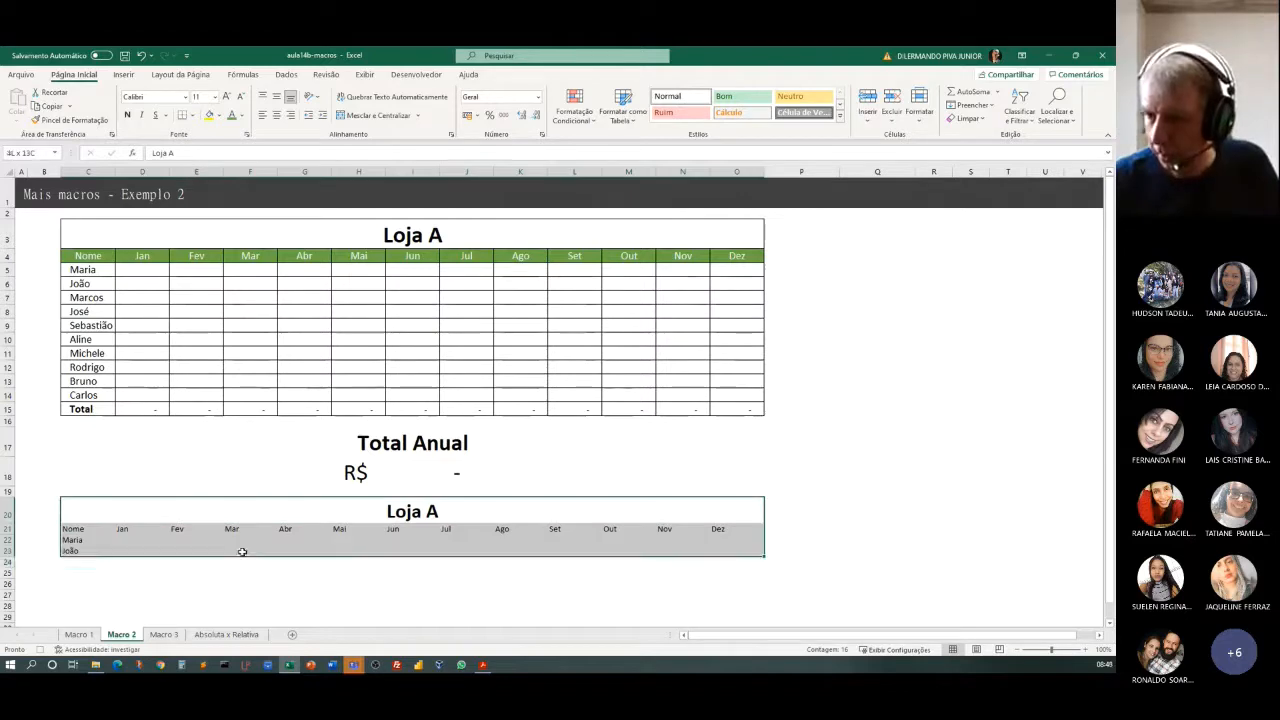
{"action": "left_click", "coordinate": [194, 116]}
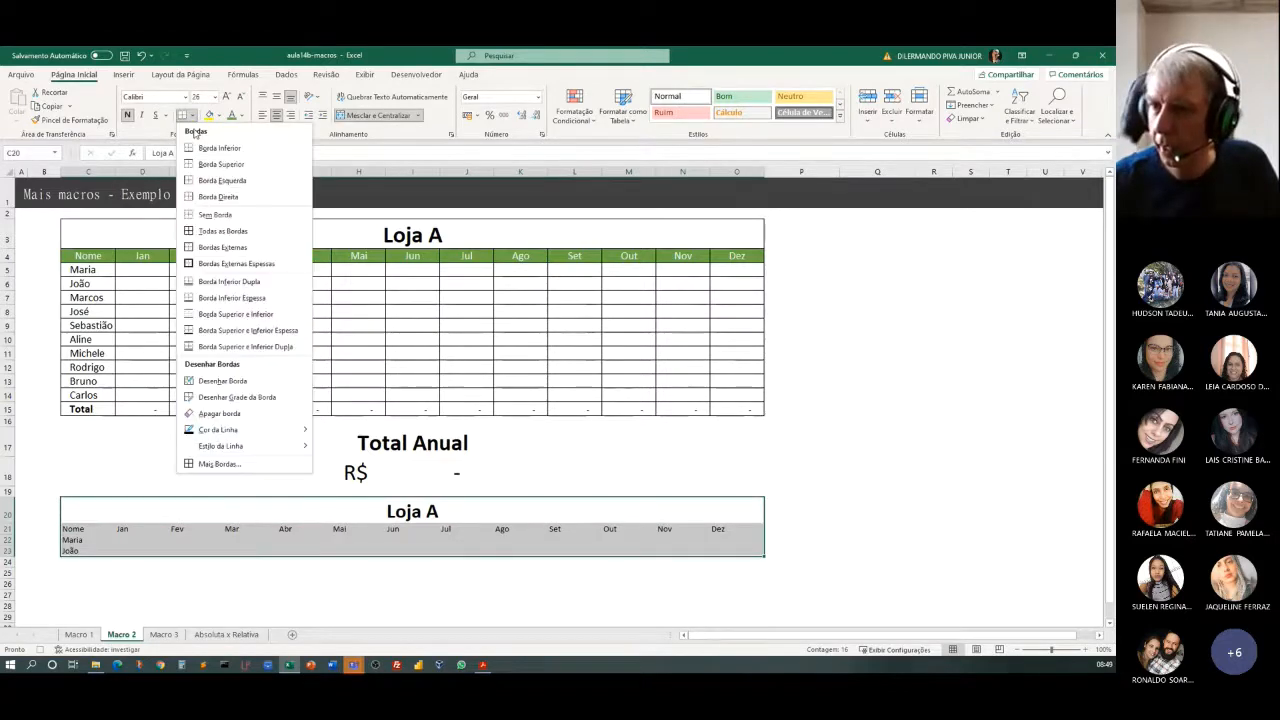
{"action": "left_click", "coordinate": [191, 232]}
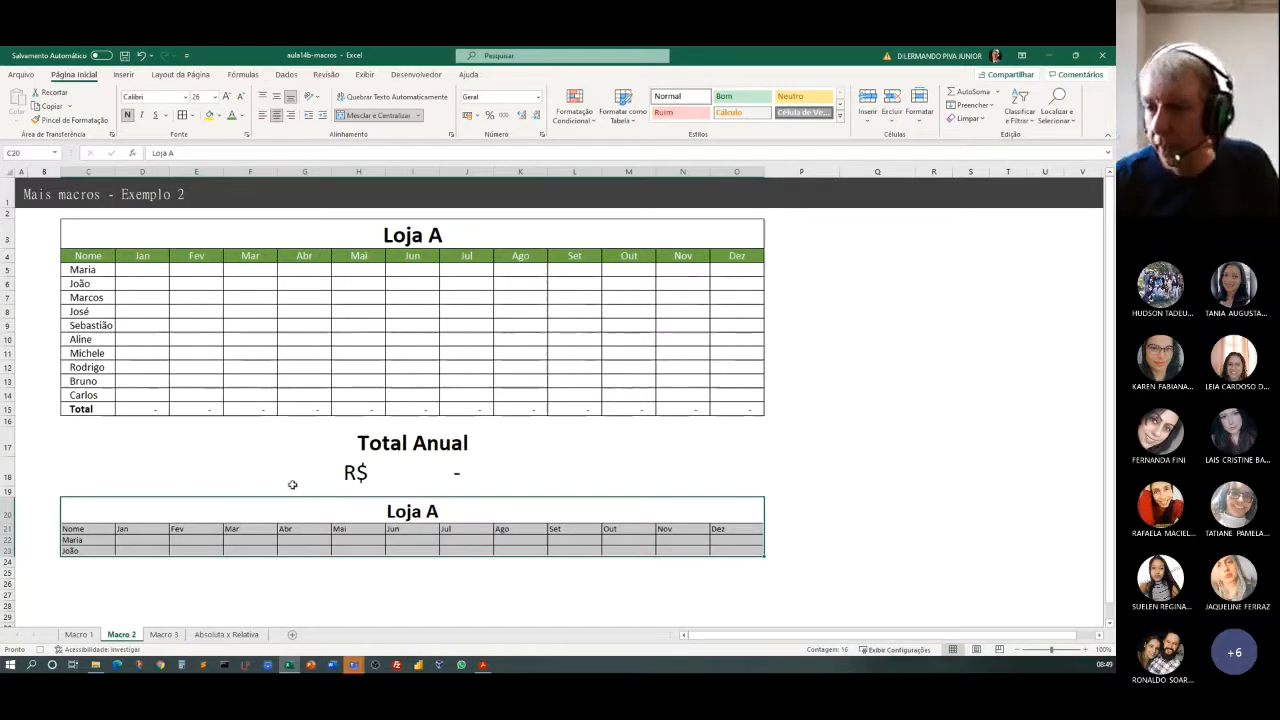
Fill the new table's header row C21:O21 with a dark green theme colour.
{"action": "left_click_drag", "start_coordinate": [84, 531], "coordinate": [718, 537]}
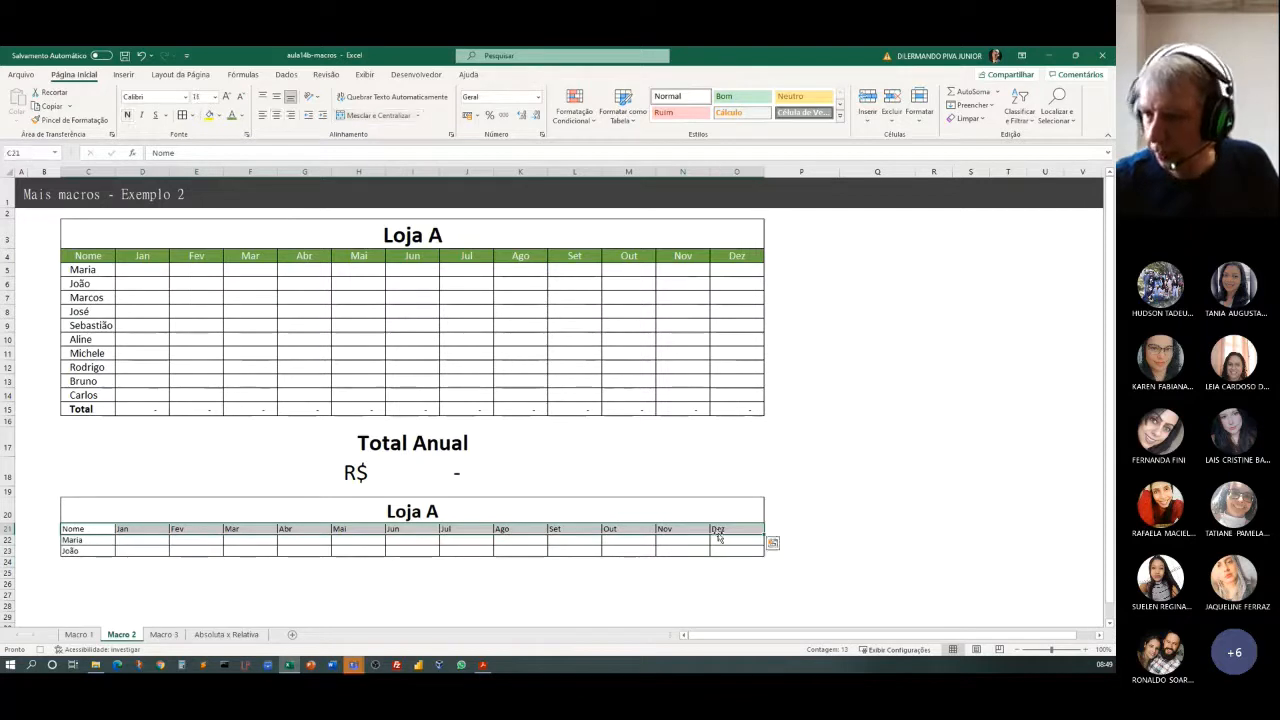
{"action": "left_click", "coordinate": [219, 115]}
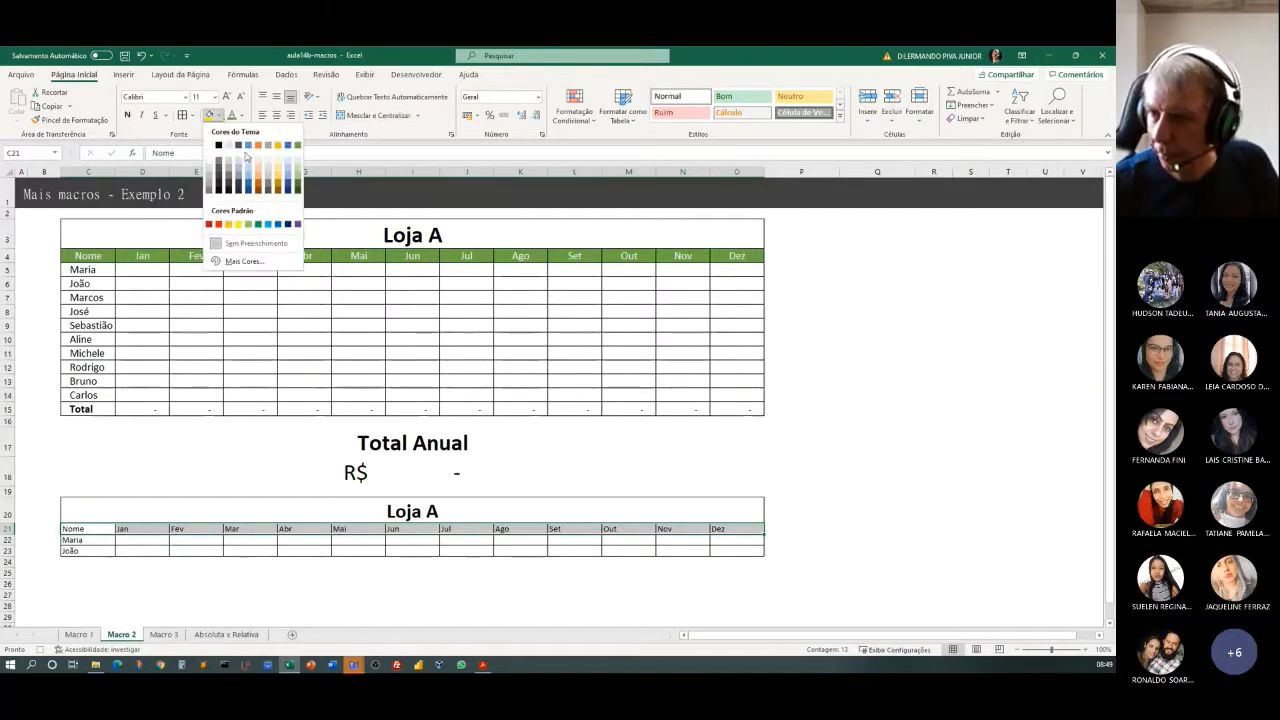
{"action": "left_click", "coordinate": [297, 177]}
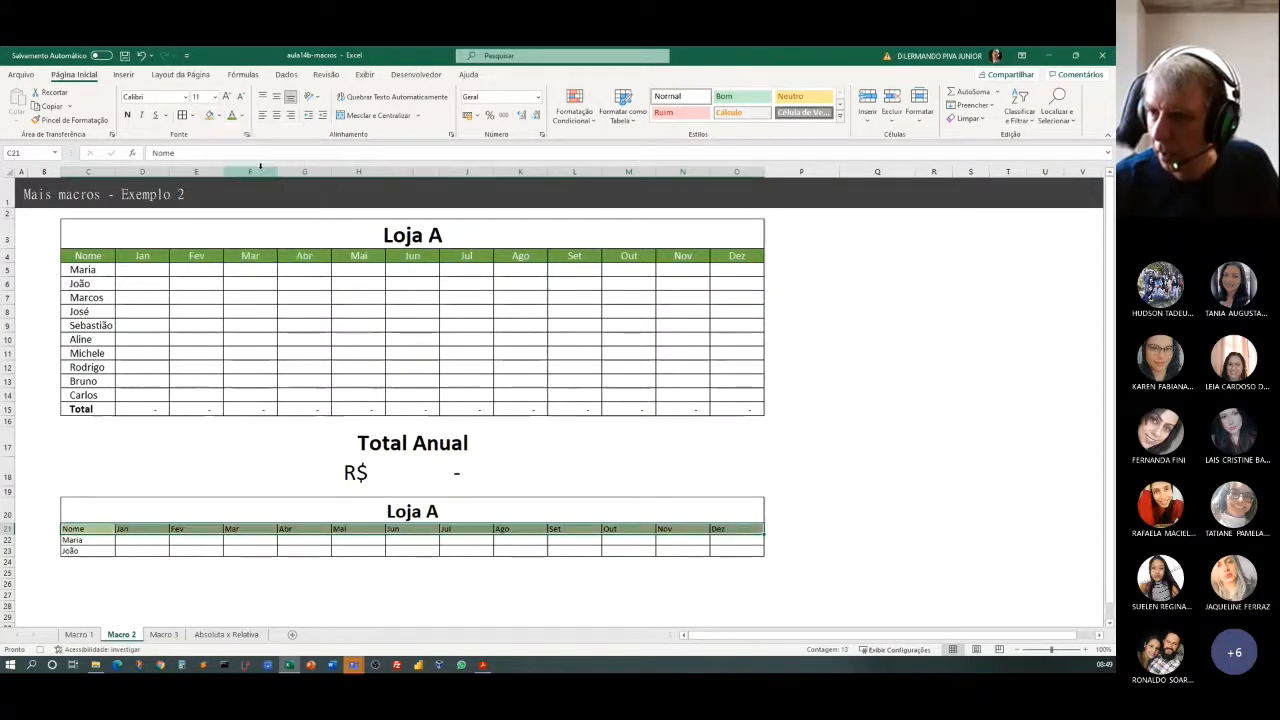
{"action": "left_click", "coordinate": [219, 116]}
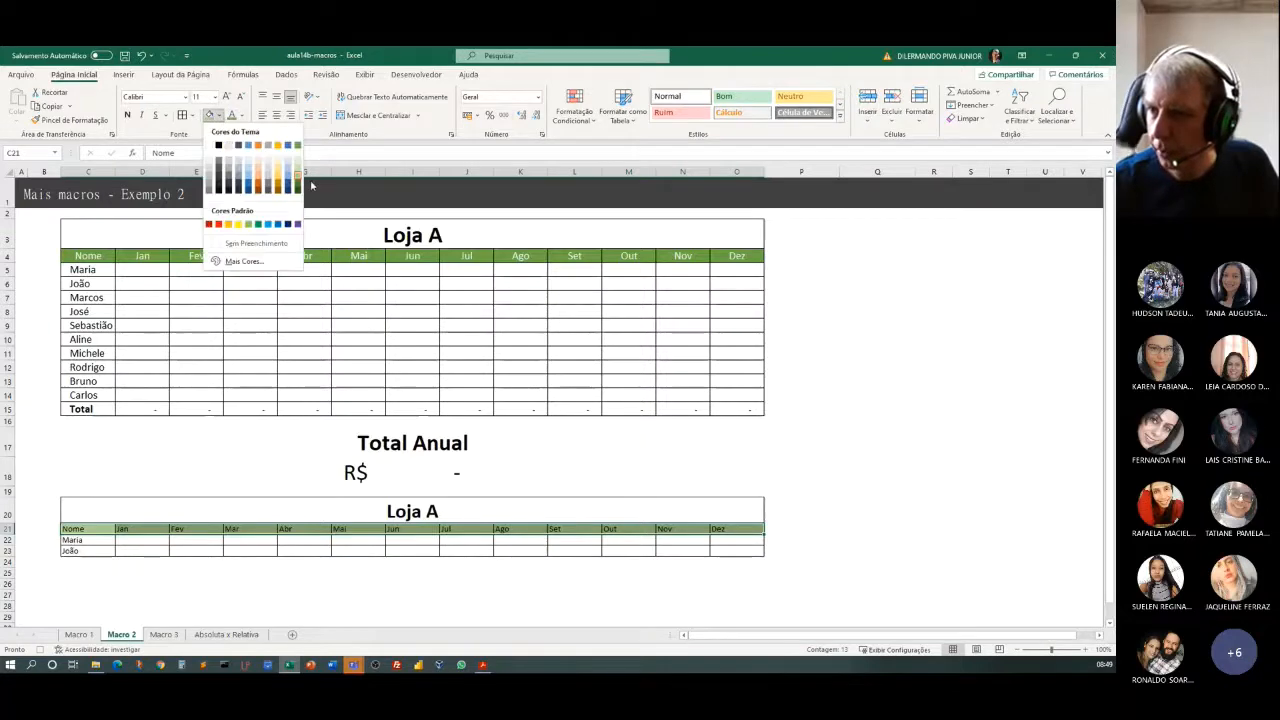
{"action": "left_click", "coordinate": [297, 185]}
Make the header text in C21:O21 white and enlarge its font to size 16.
{"action": "left_click", "coordinate": [241, 116]}
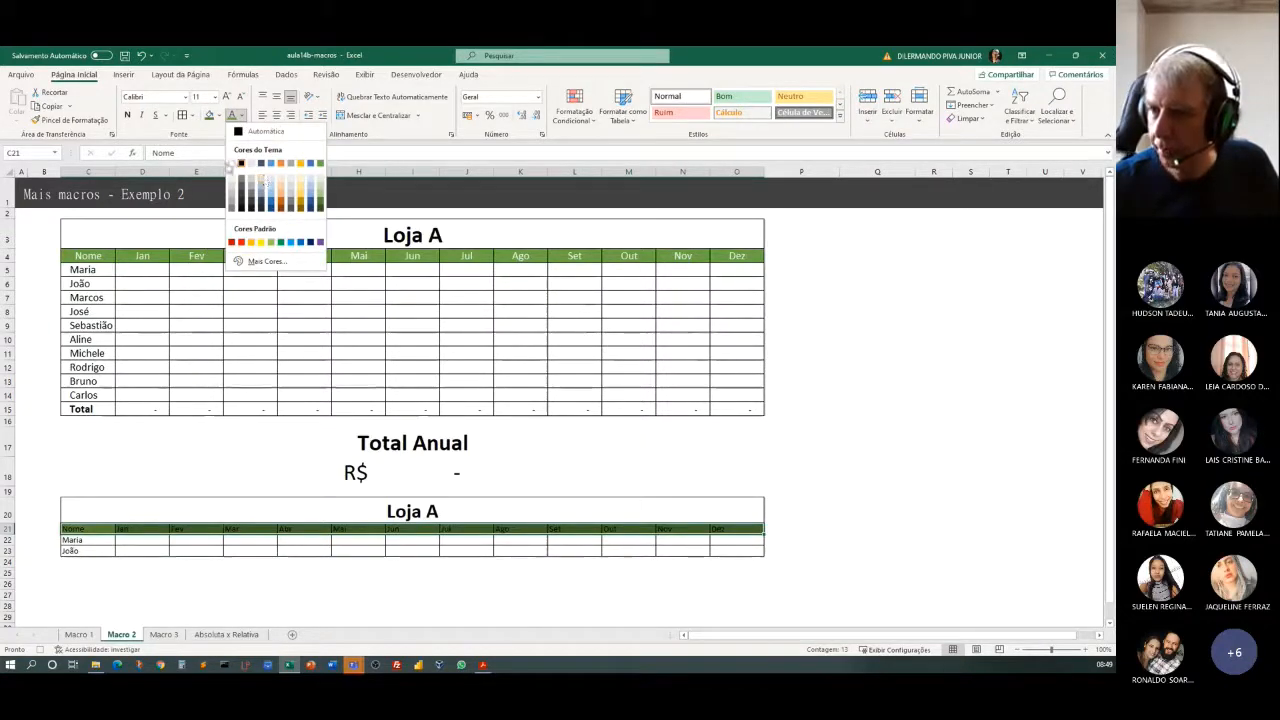
{"action": "left_click", "coordinate": [233, 162]}
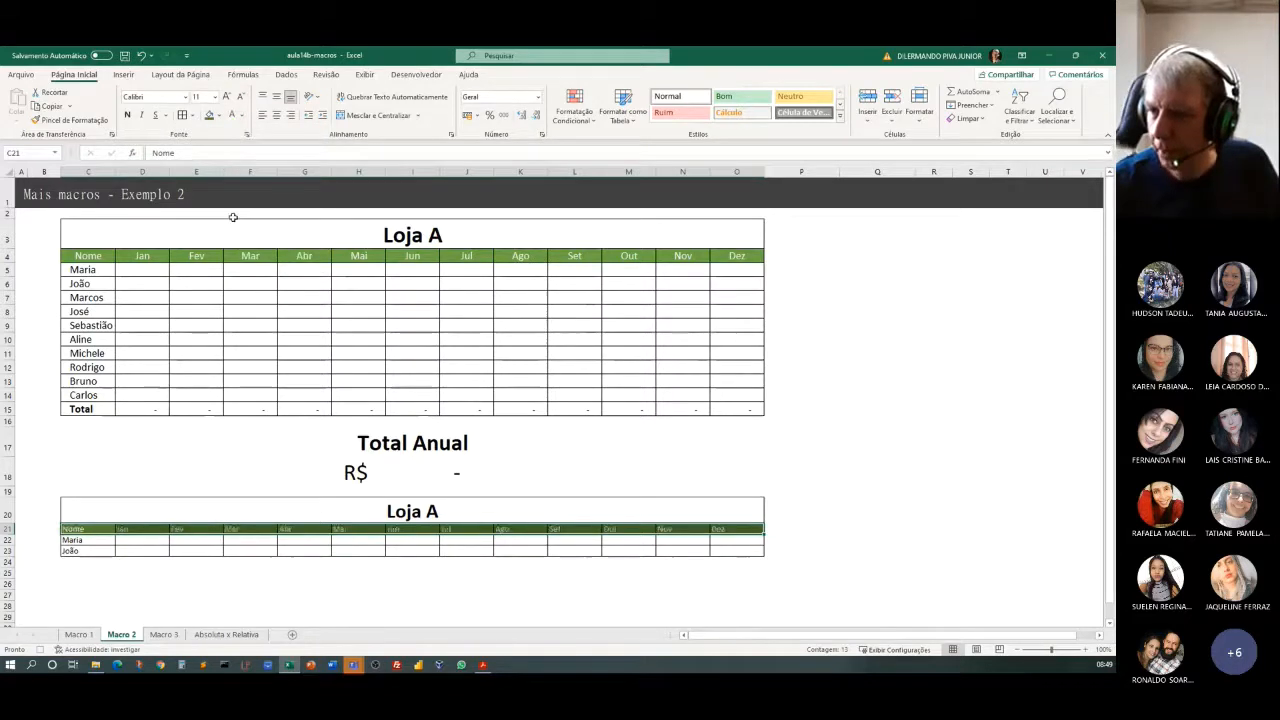
{"action": "left_click", "coordinate": [227, 96]}
{"action": "left_click", "coordinate": [227, 96]}
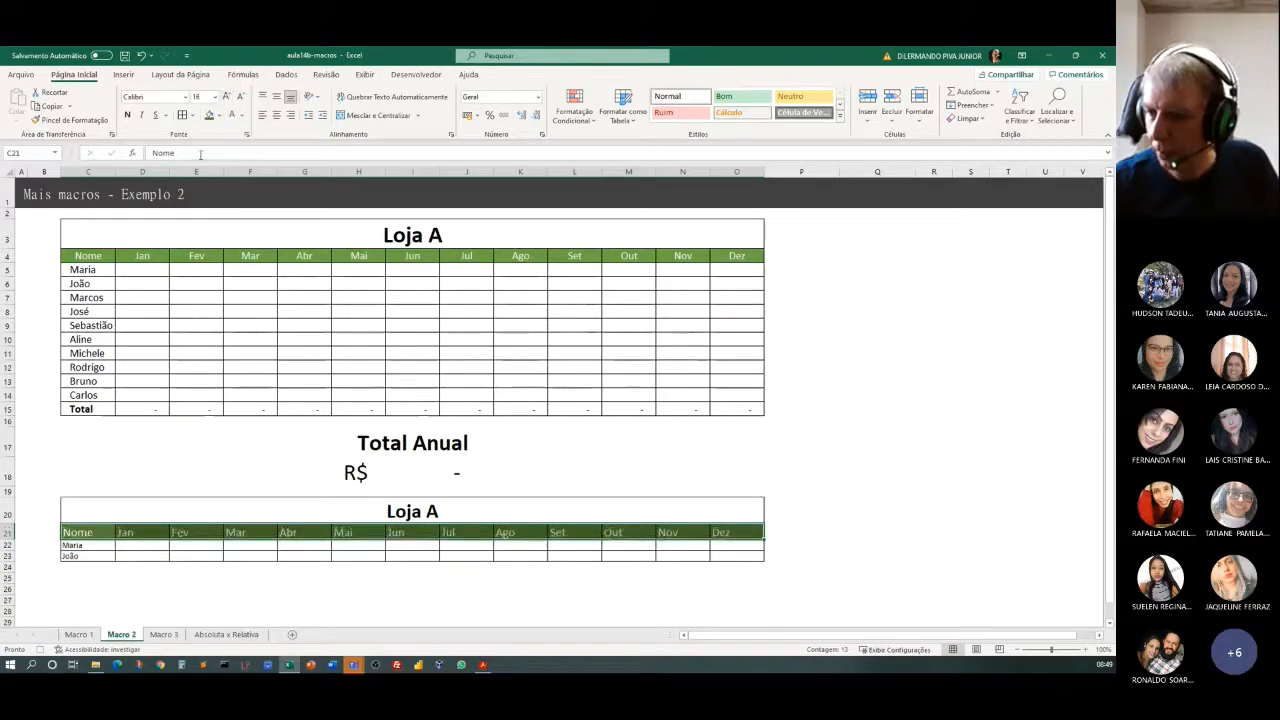
{"action": "left_click", "coordinate": [259, 599]}
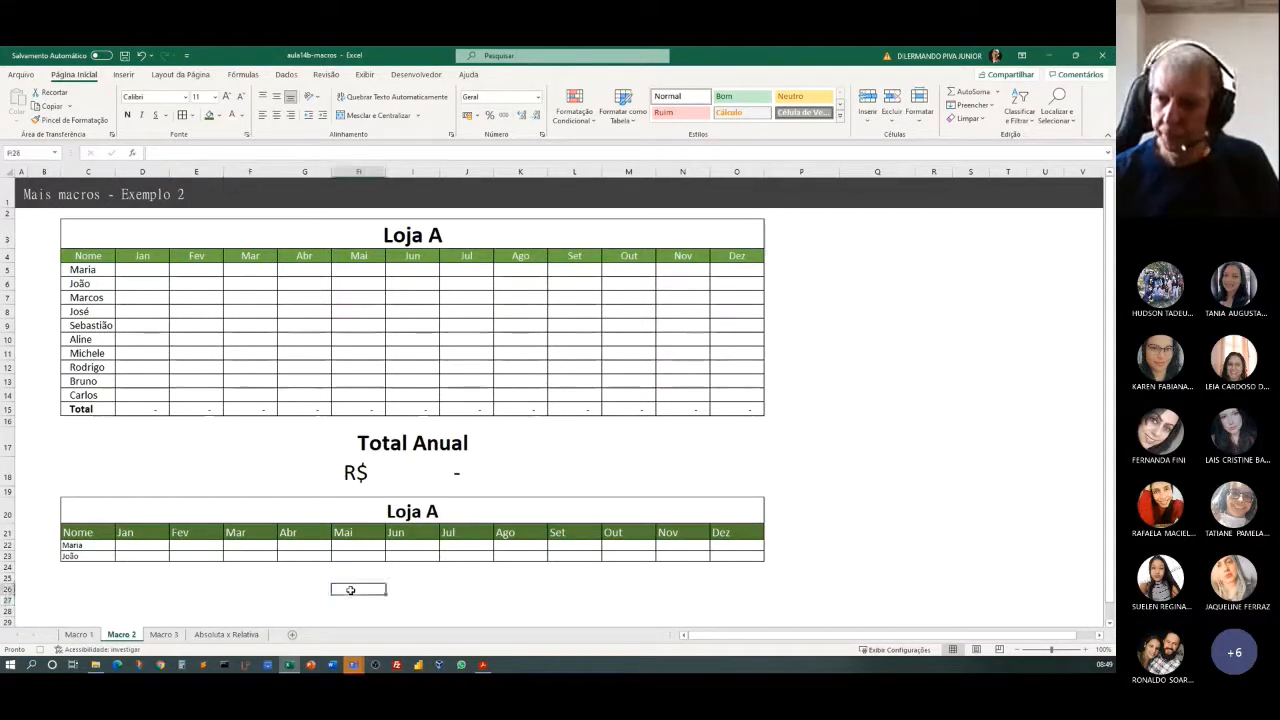
Enter Total in cell C24 and apply all borders to C24:O24.
{"action": "left_click", "coordinate": [88, 566]}
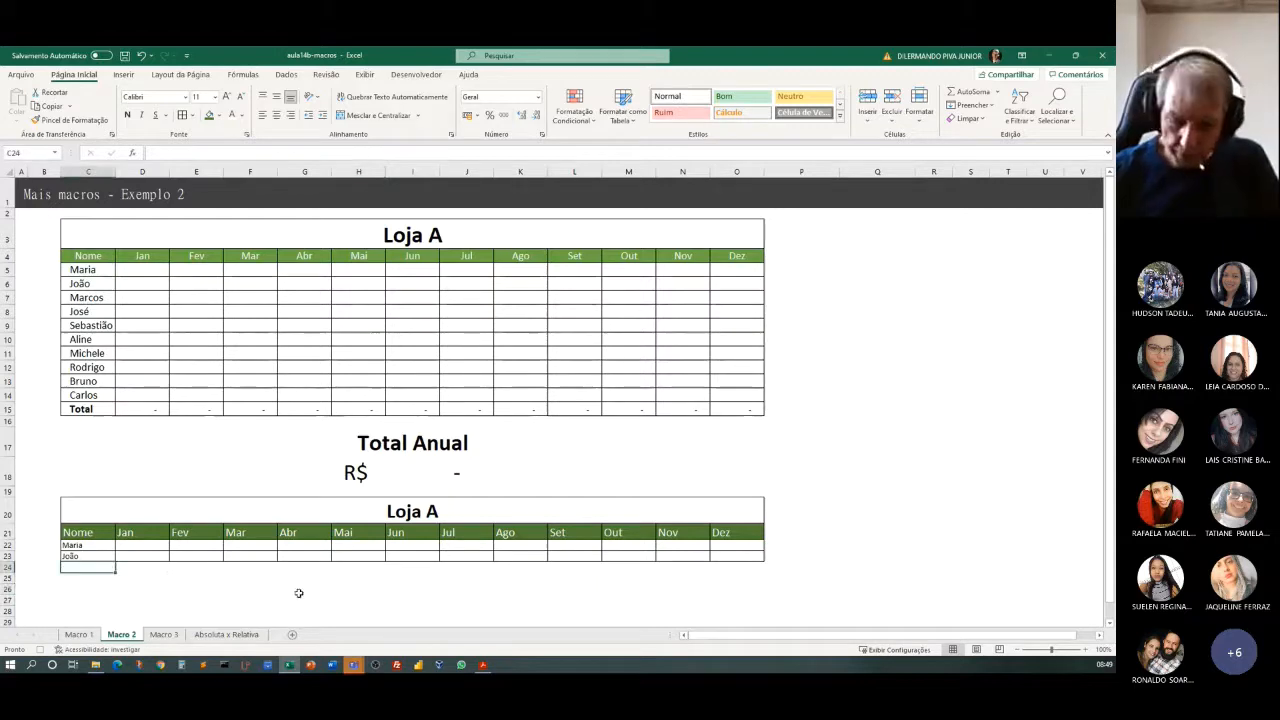
{"action": "type", "text": "Total"}
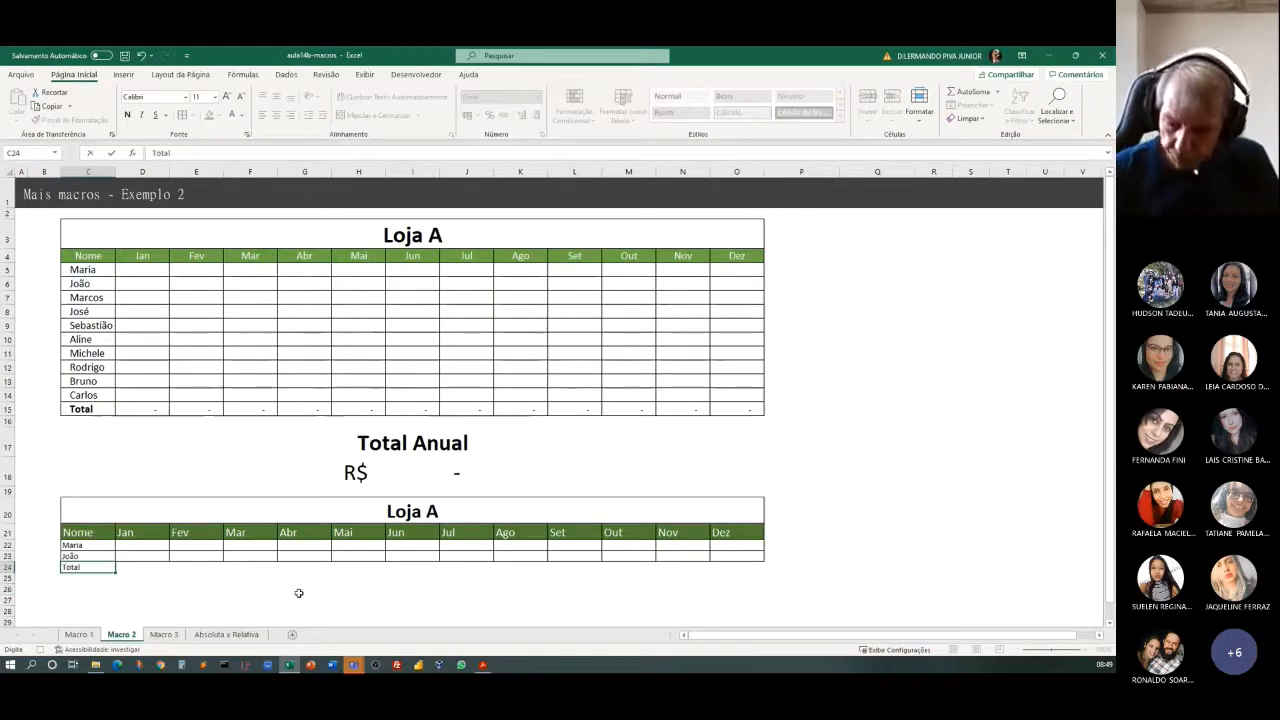
{"action": "key", "text": "Tab"}
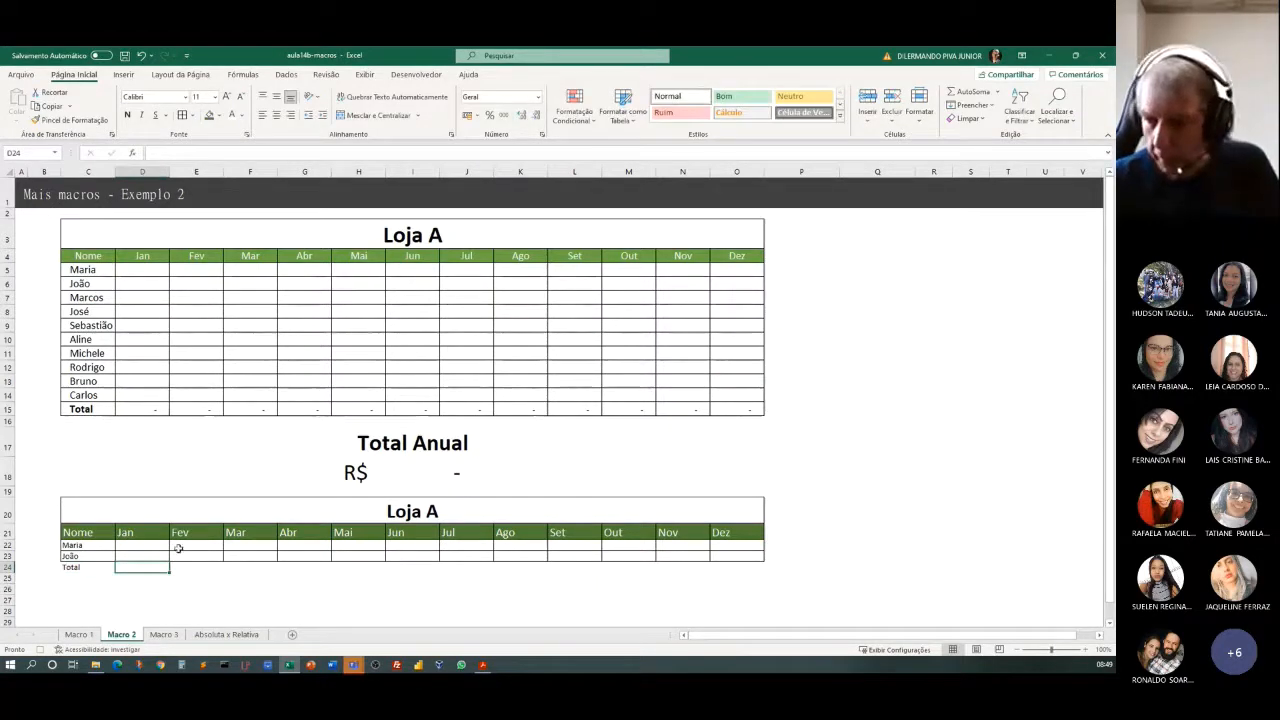
{"action": "left_click_drag", "start_coordinate": [88, 567], "coordinate": [718, 567]}
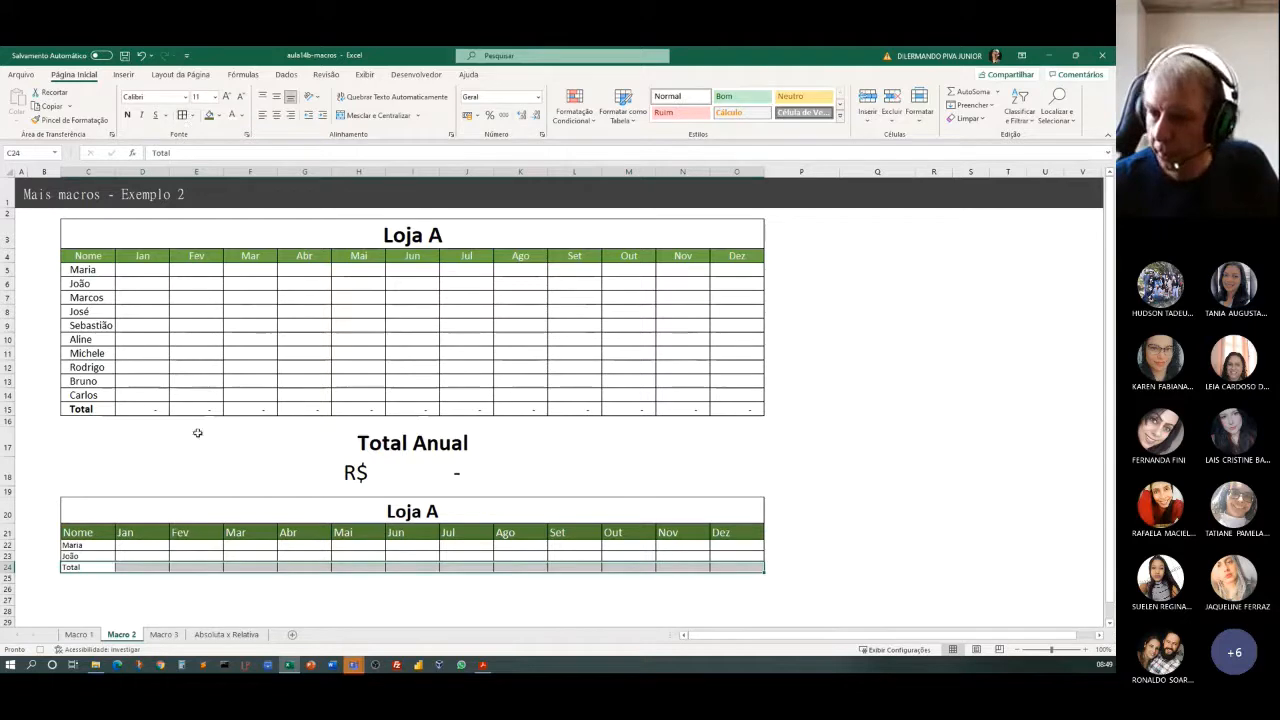
Enter a SOMA formula in cell D24 that adds the range D22:D23.
{"action": "left_click", "coordinate": [143, 566]}
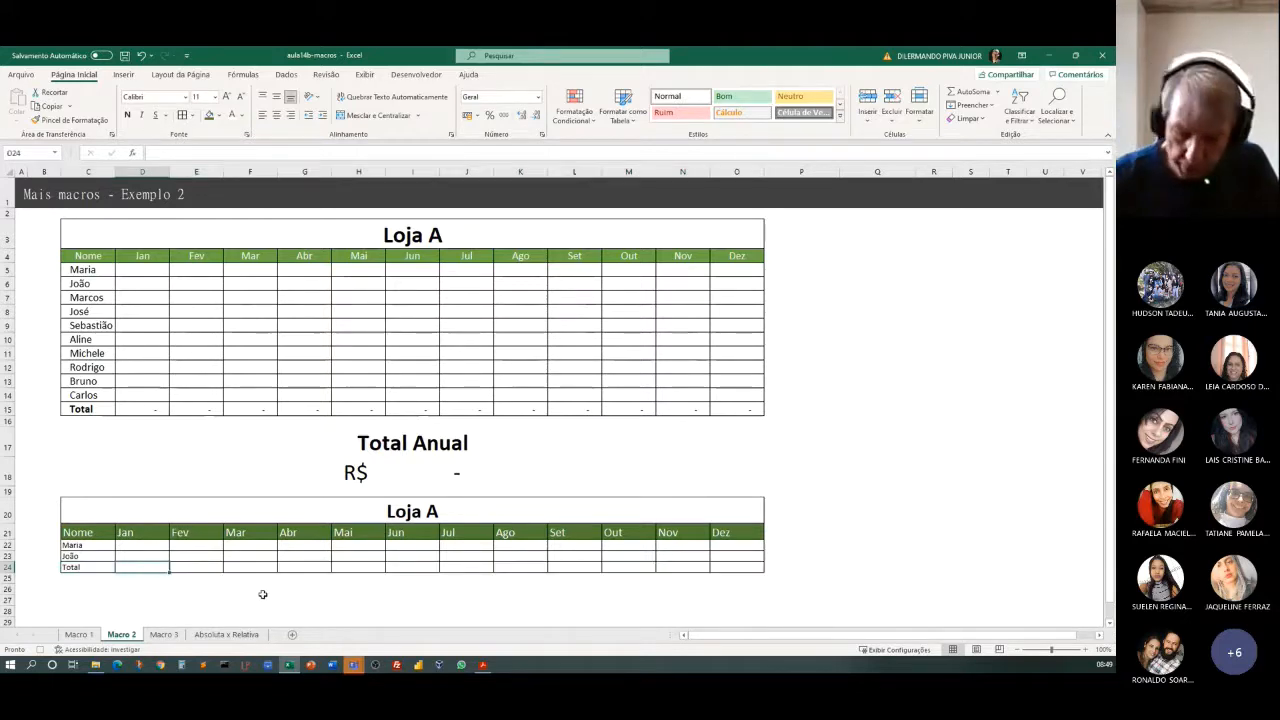
{"action": "type", "text": "=soma("}
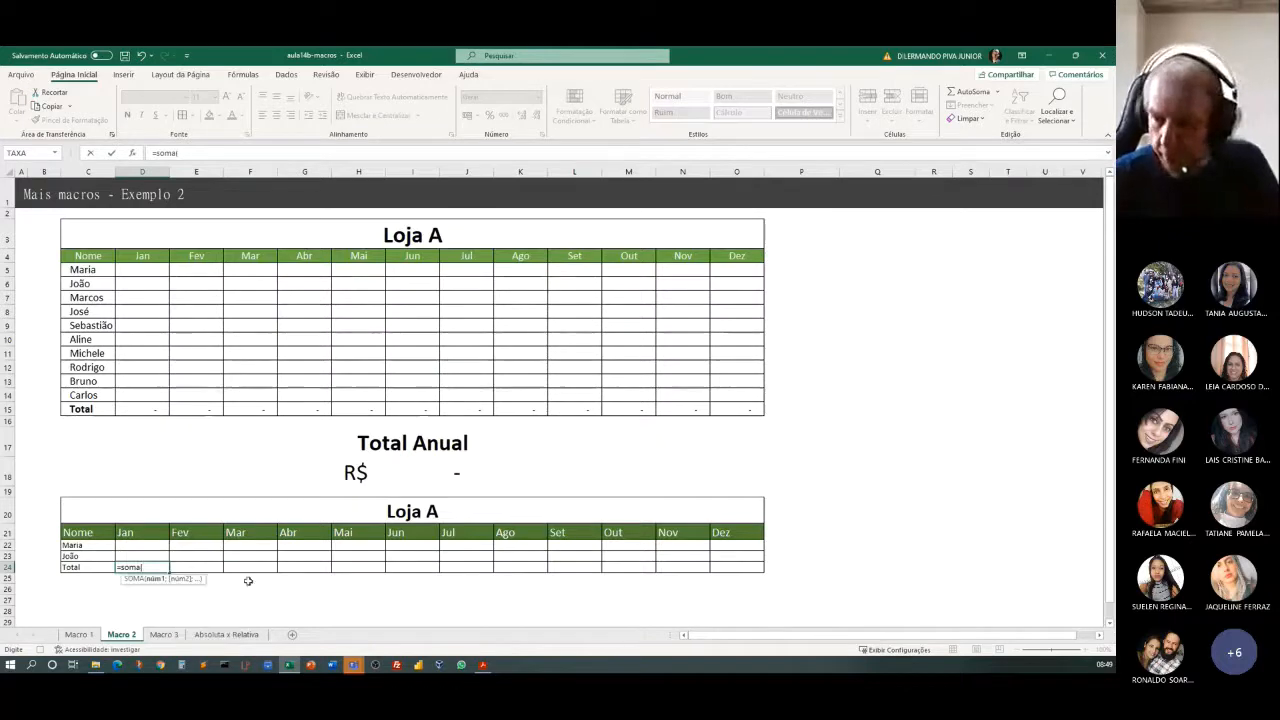
{"action": "left_click_drag", "start_coordinate": [143, 545], "coordinate": [142, 556]}
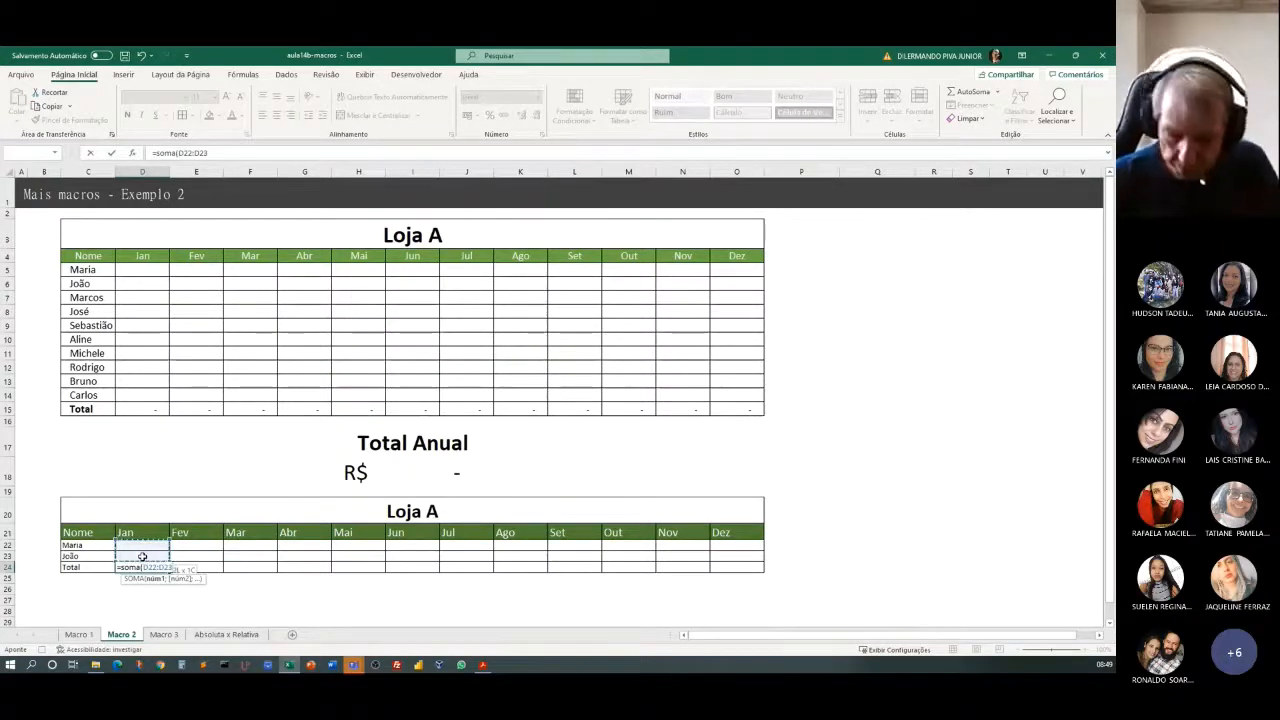
{"action": "key", "text": "Return"}
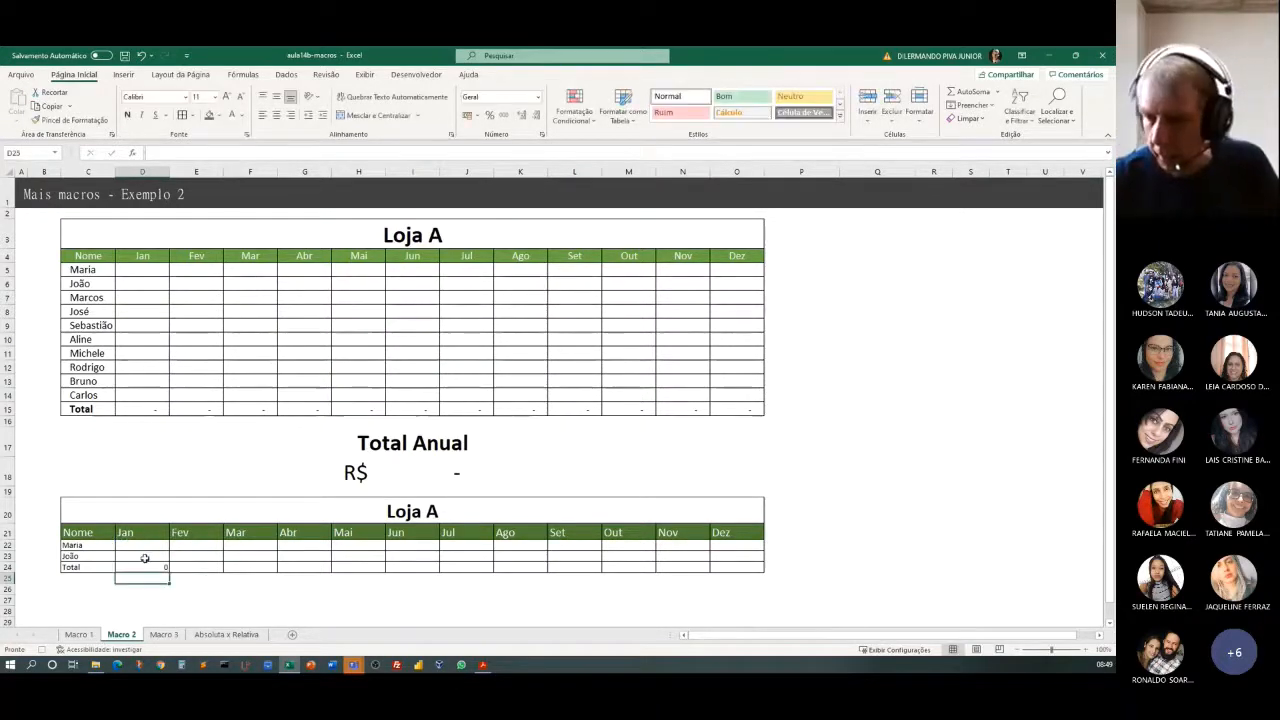
Copy the D24 sum formula across to O24 and apply the R$ accounting number format to D24:O24.
{"action": "left_click", "coordinate": [152, 567]}
{"action": "left_click_drag", "start_coordinate": [169, 574], "coordinate": [748, 598]}
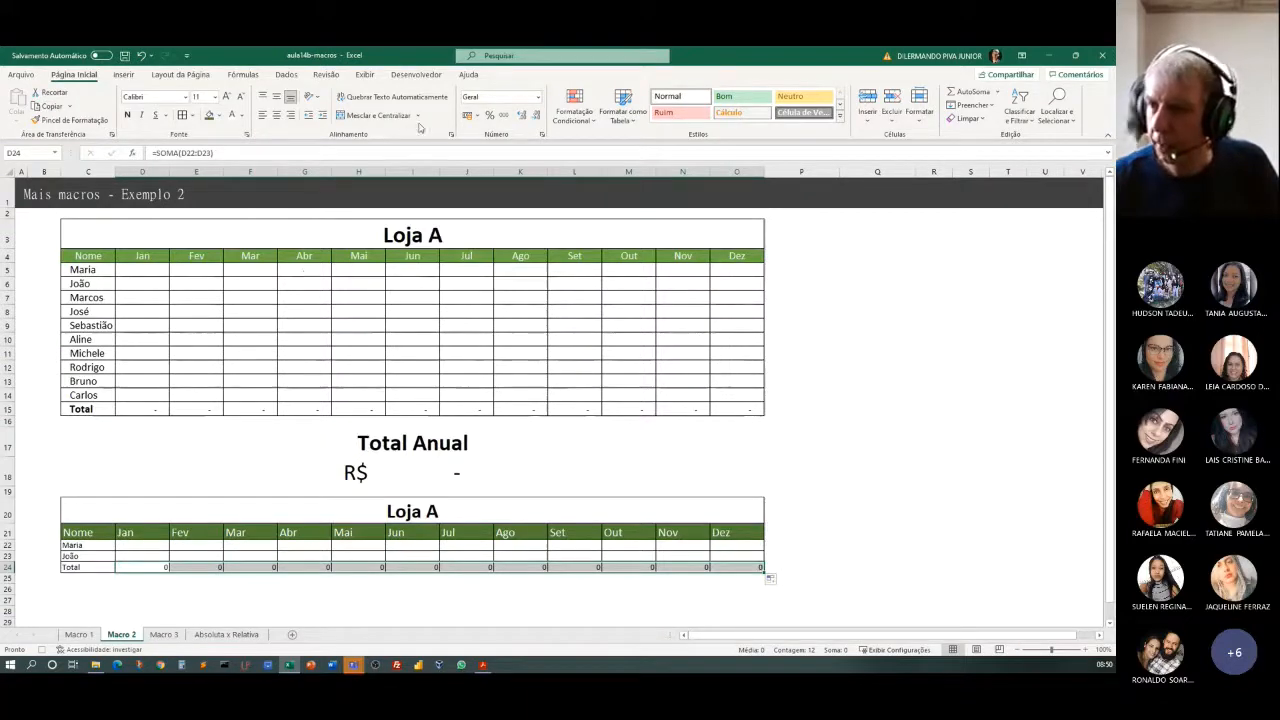
{"action": "left_click", "coordinate": [467, 116]}
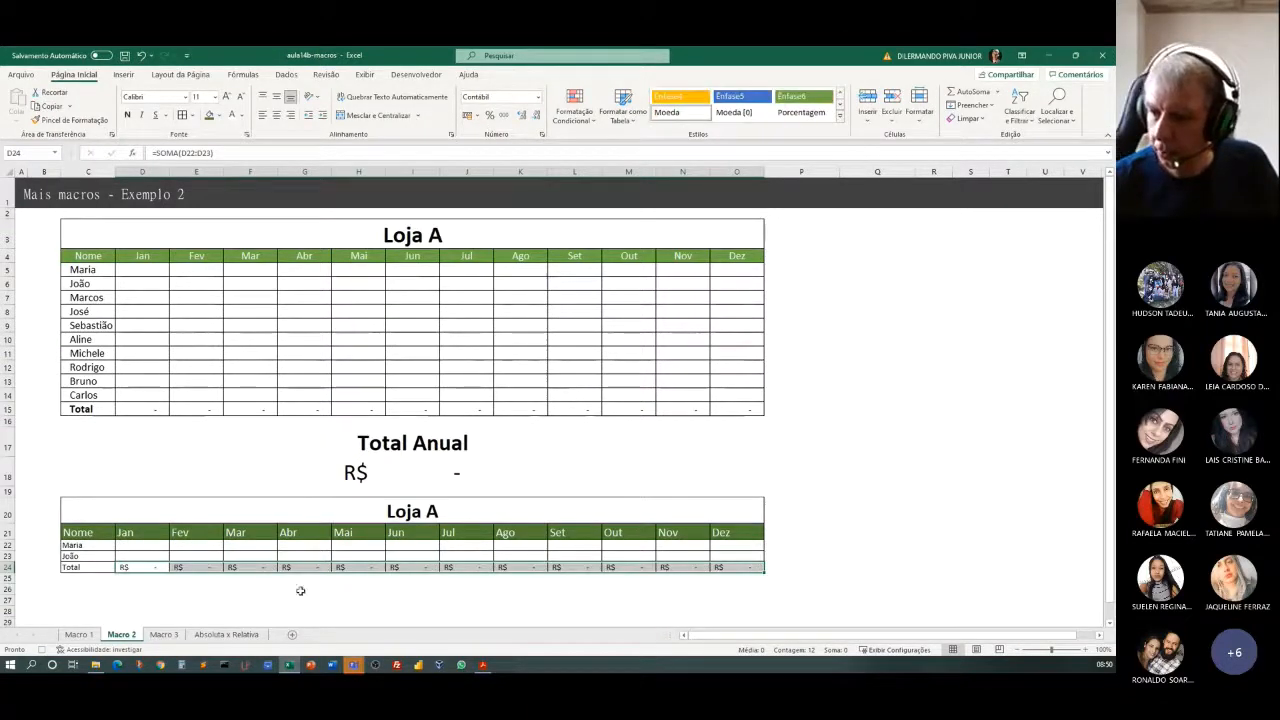
Enter Total Anual in cell H26 and merge and centre it across H26:J26.
{"action": "left_click", "coordinate": [359, 599]}
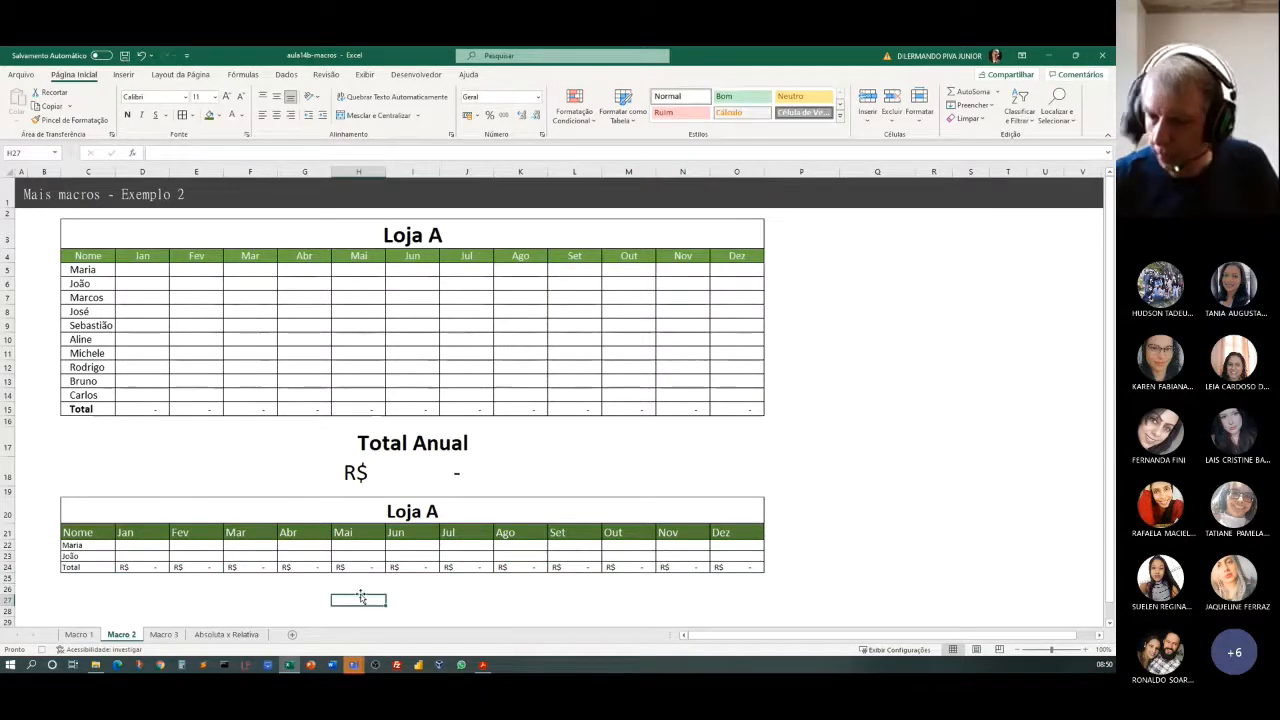
{"action": "left_click", "coordinate": [358, 584]}
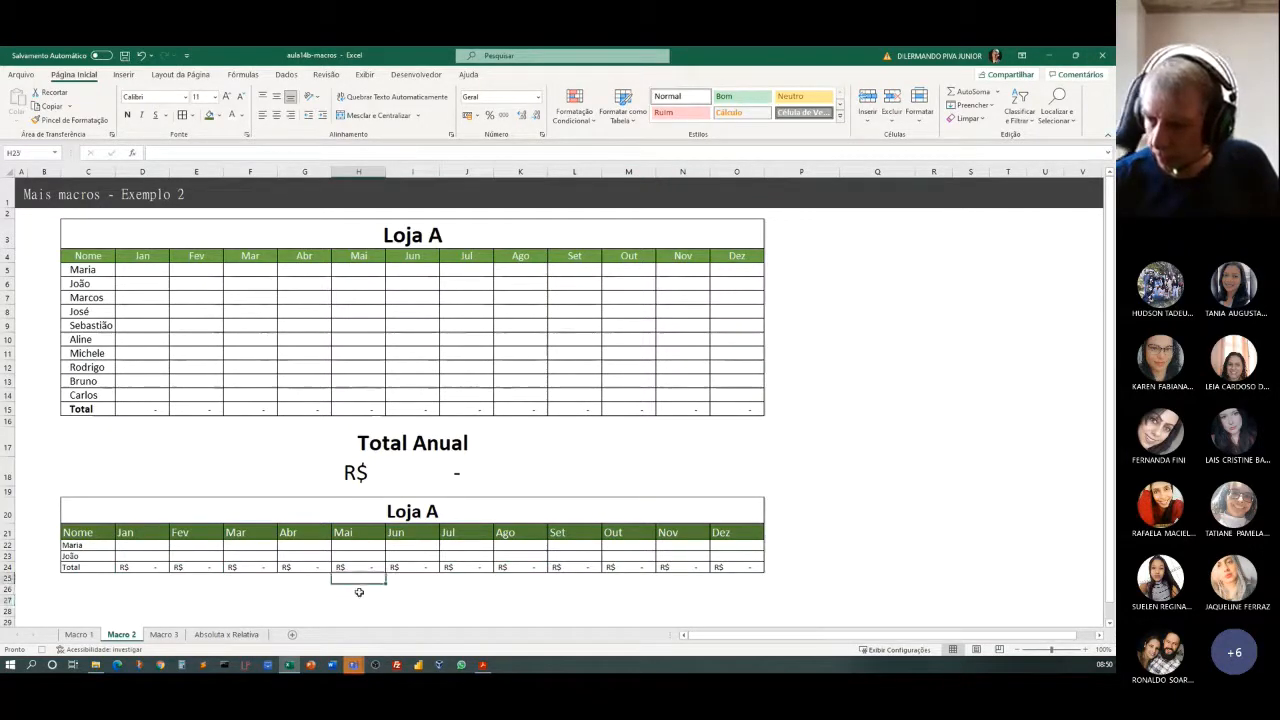
{"action": "left_click", "coordinate": [359, 591]}
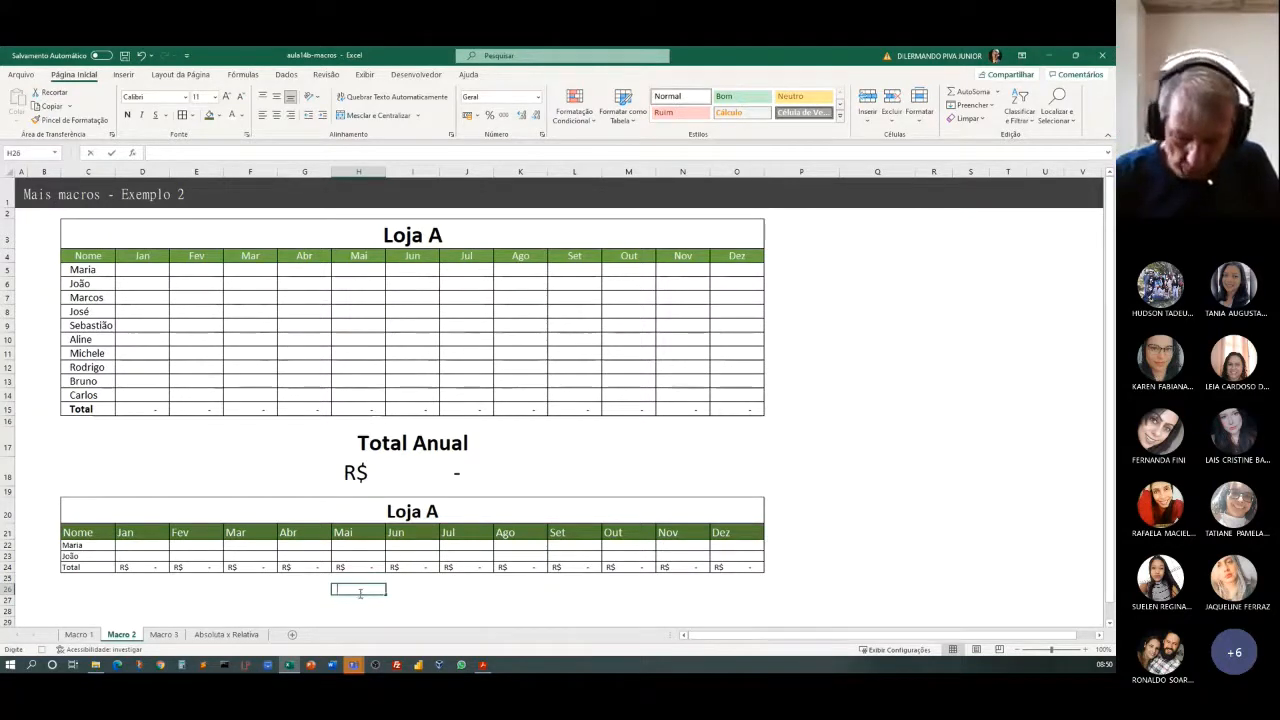
{"action": "type", "text": "Total Anual"}
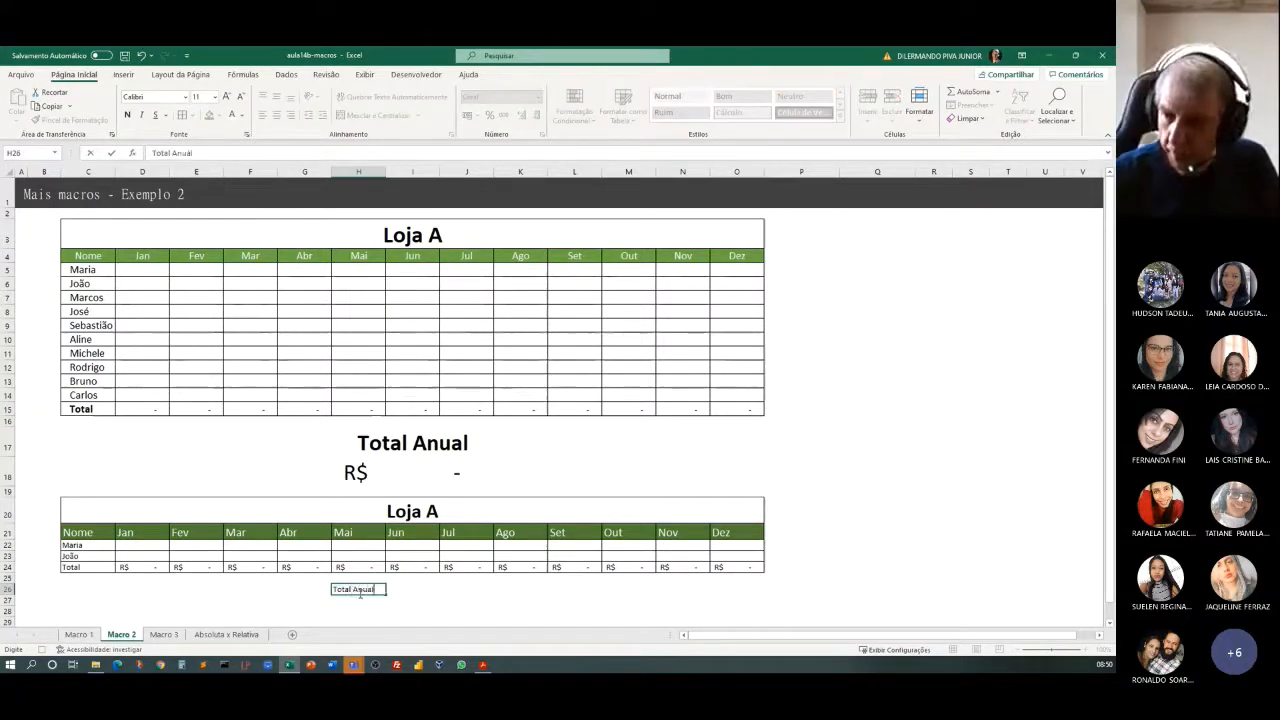
{"action": "key", "text": "Return"}
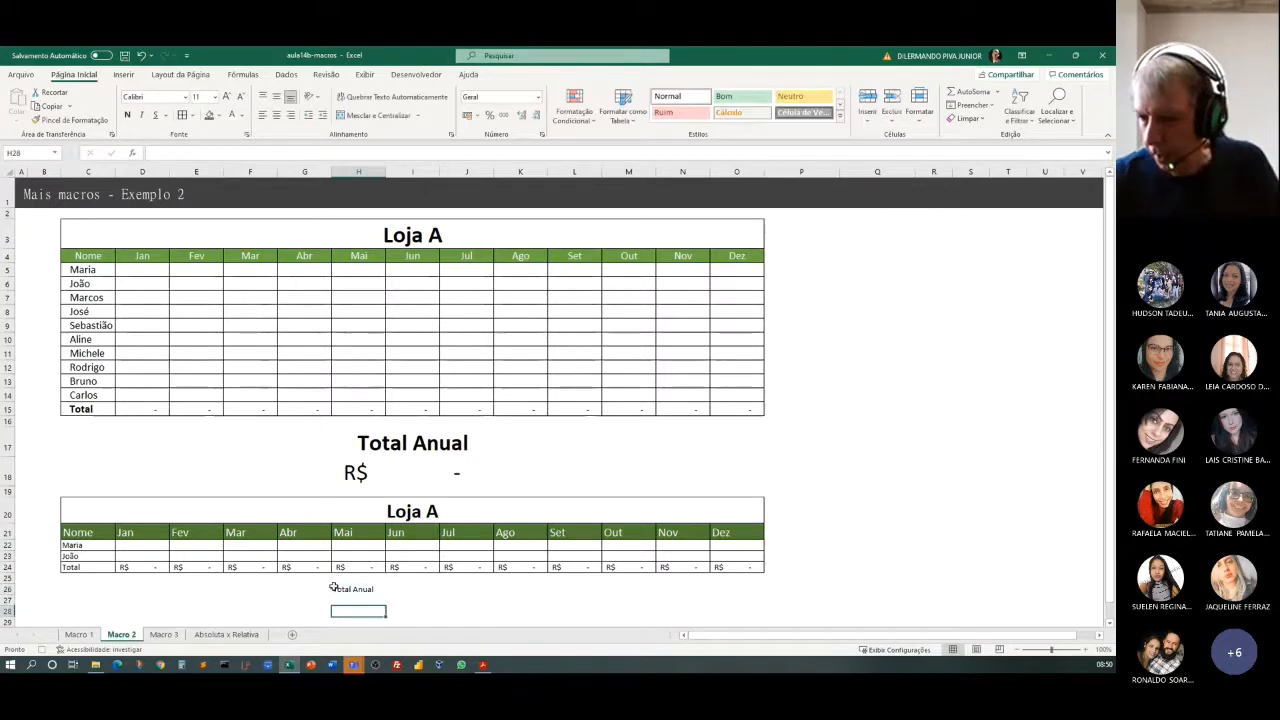
{"action": "left_click_drag", "start_coordinate": [359, 590], "coordinate": [459, 590]}
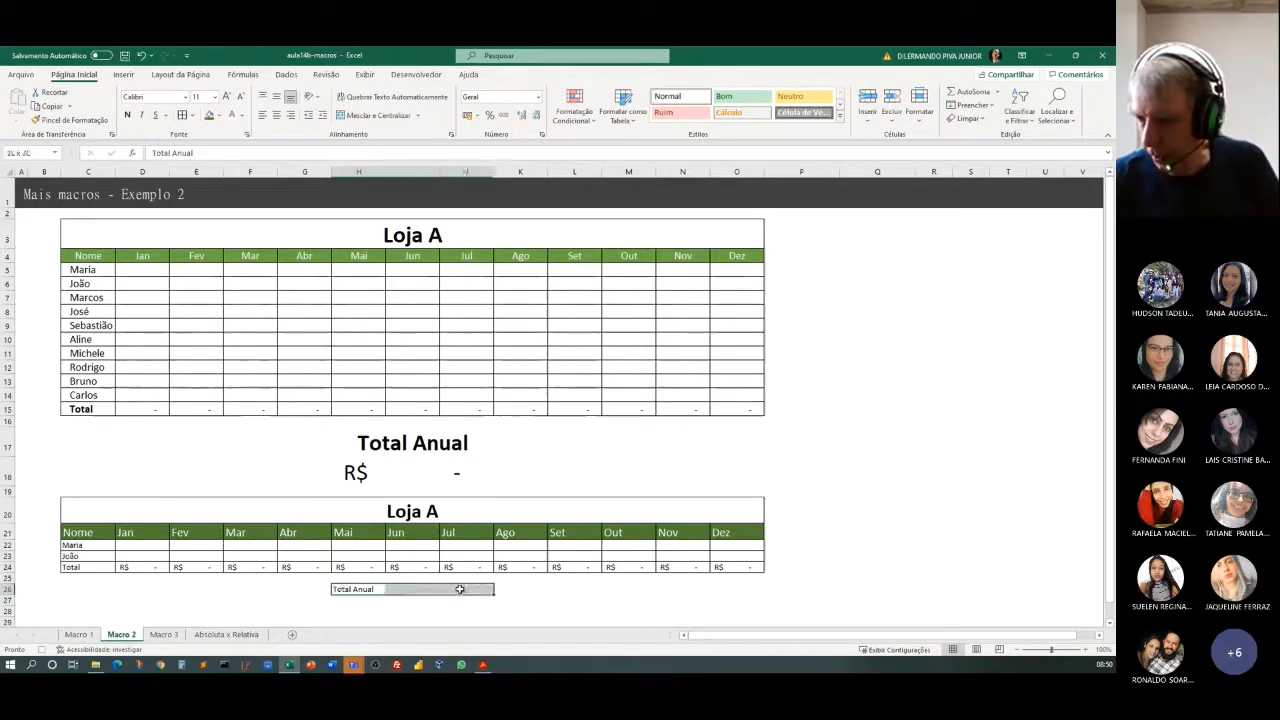
{"action": "left_click", "coordinate": [368, 115]}
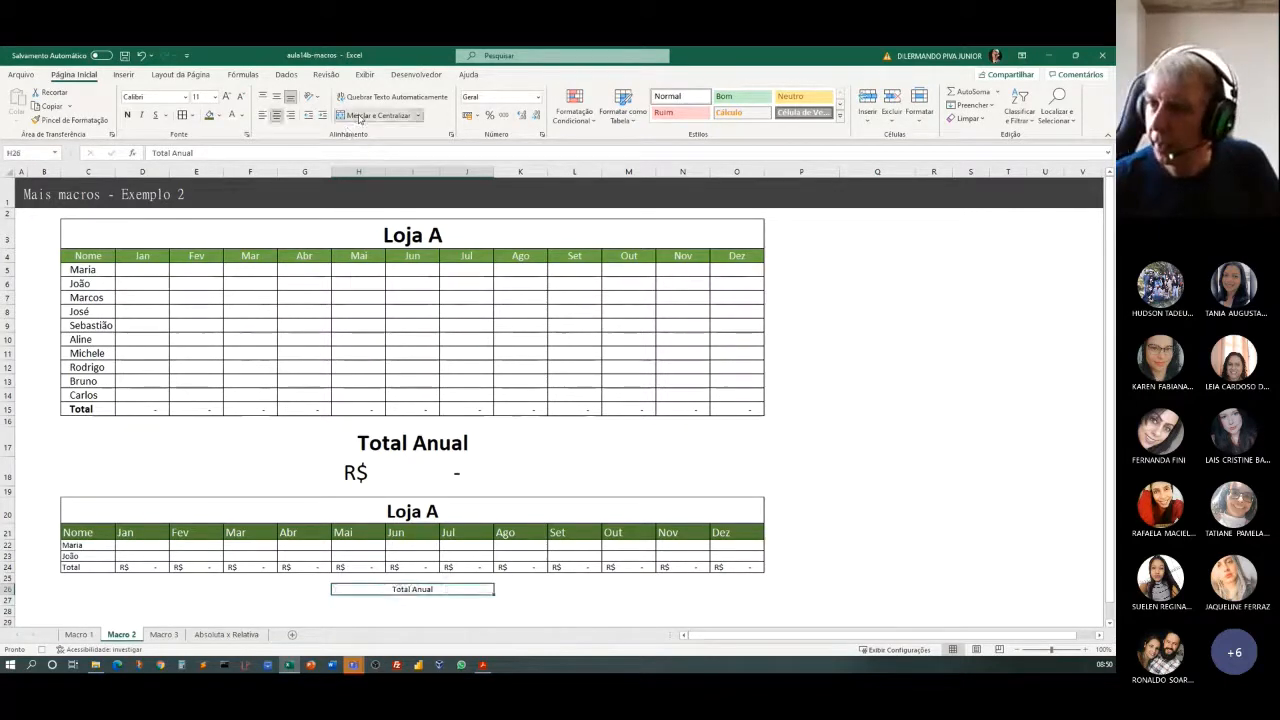
Enlarge the Total Anual label's font to size 16 and make it bold.
{"action": "left_click", "coordinate": [228, 96]}
{"action": "left_click", "coordinate": [228, 96]}
{"action": "left_click", "coordinate": [228, 96]}
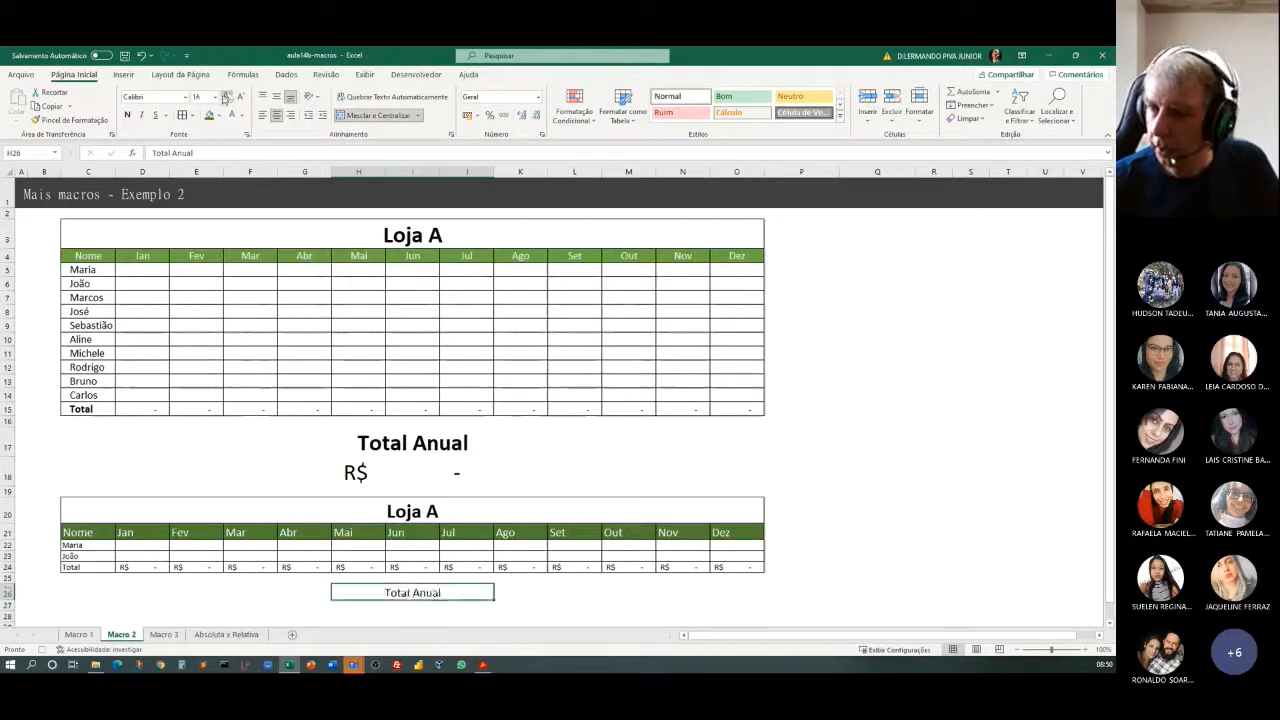
{"action": "left_click", "coordinate": [127, 115]}
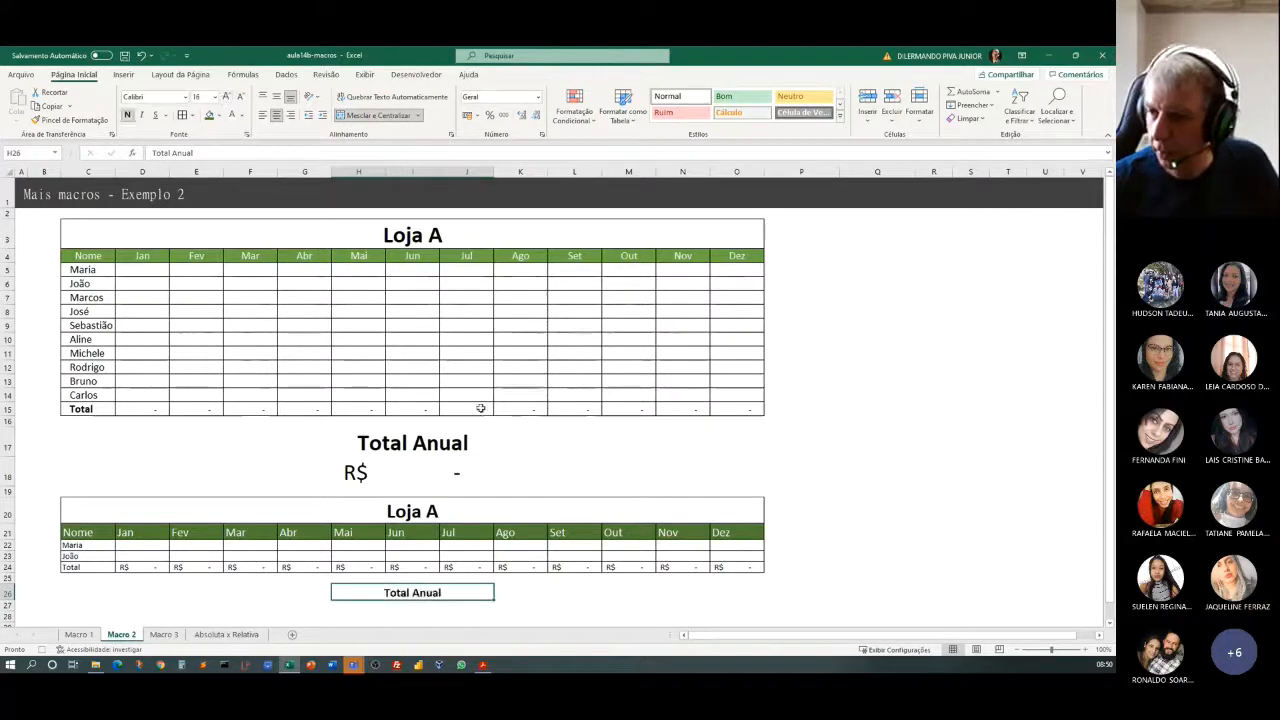
{"action": "left_click", "coordinate": [433, 609]}
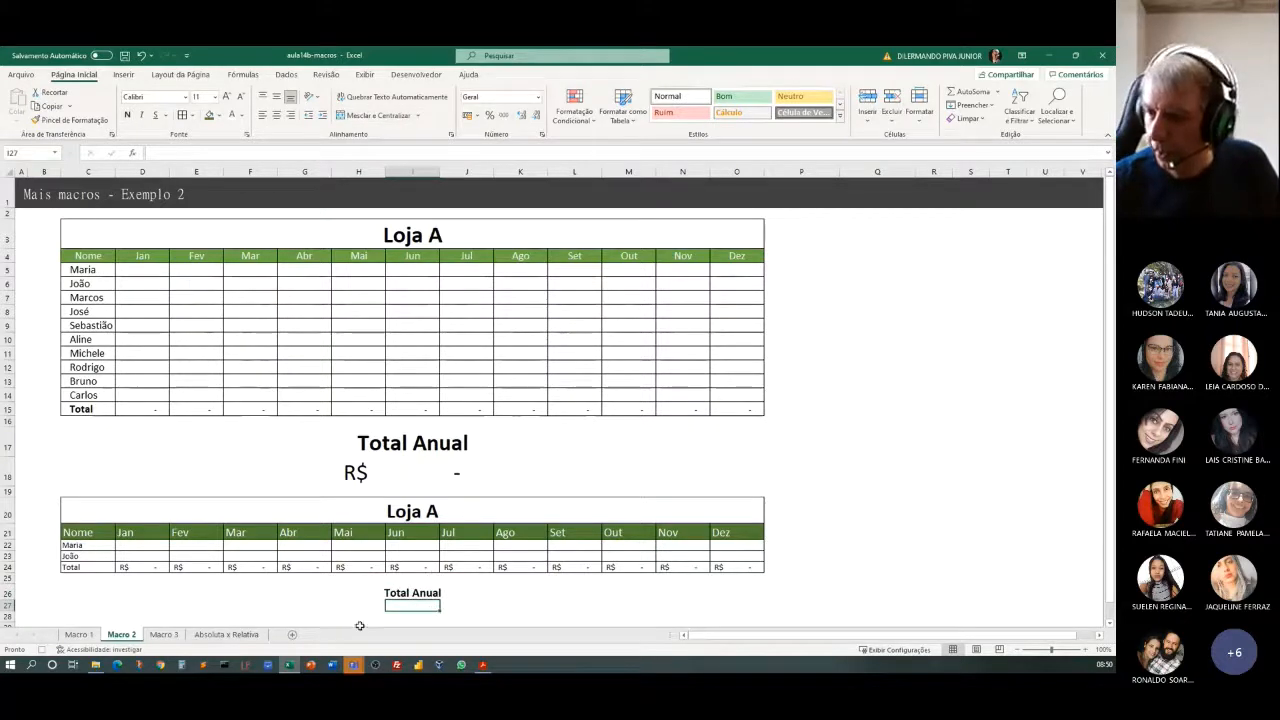
Merge and centre cells H27:J27 below the Total Anual label and enlarge their font to size 16.
{"action": "left_click_drag", "start_coordinate": [358, 608], "coordinate": [457, 607]}
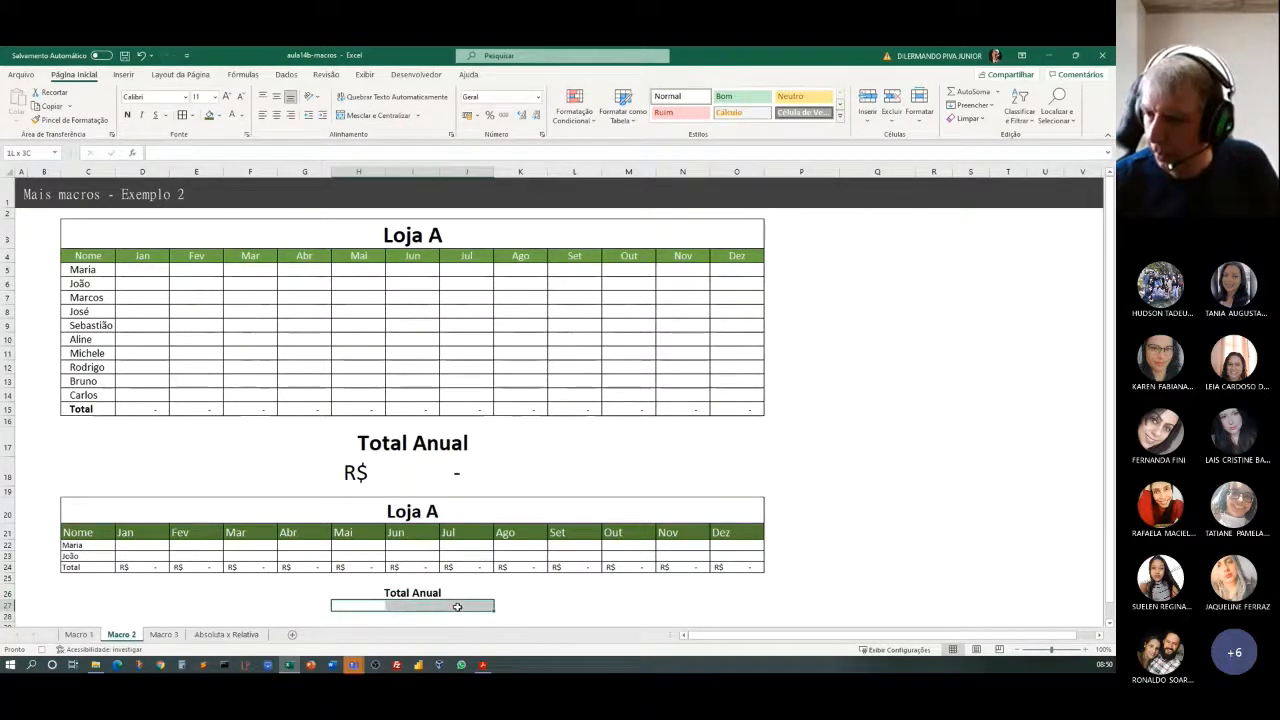
{"action": "left_click", "coordinate": [372, 115]}
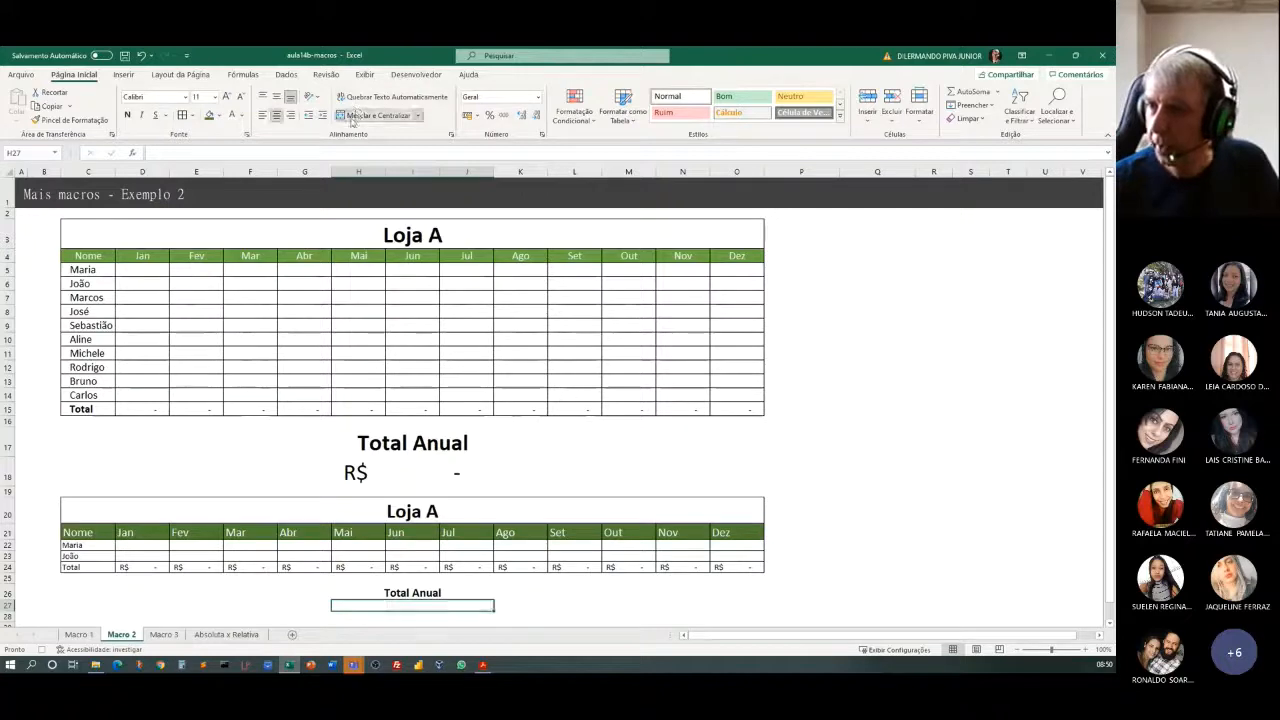
{"action": "left_click", "coordinate": [228, 97]}
{"action": "left_click", "coordinate": [228, 97]}
{"action": "left_click", "coordinate": [228, 97]}
{"action": "left_click", "coordinate": [228, 97]}
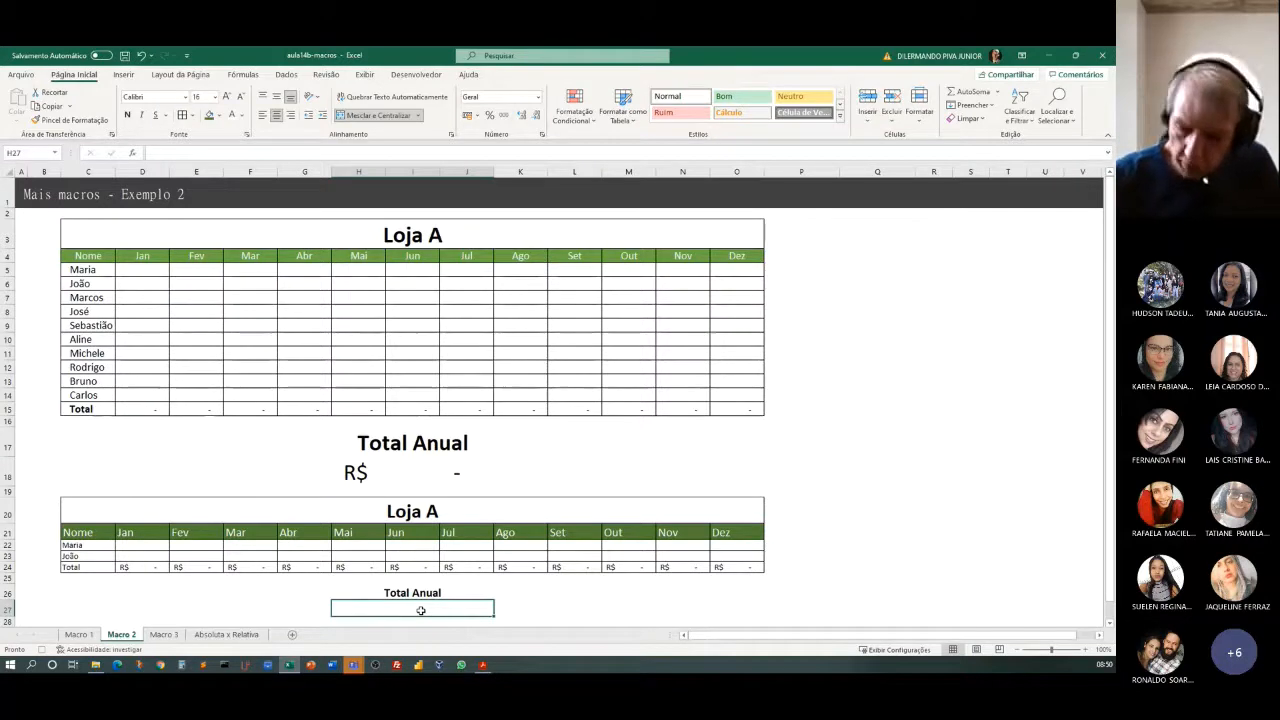
Enter a SOMA formula in merged cell H27 that adds the monthly totals in D24:O24.
{"action": "type", "text": "=soma"}
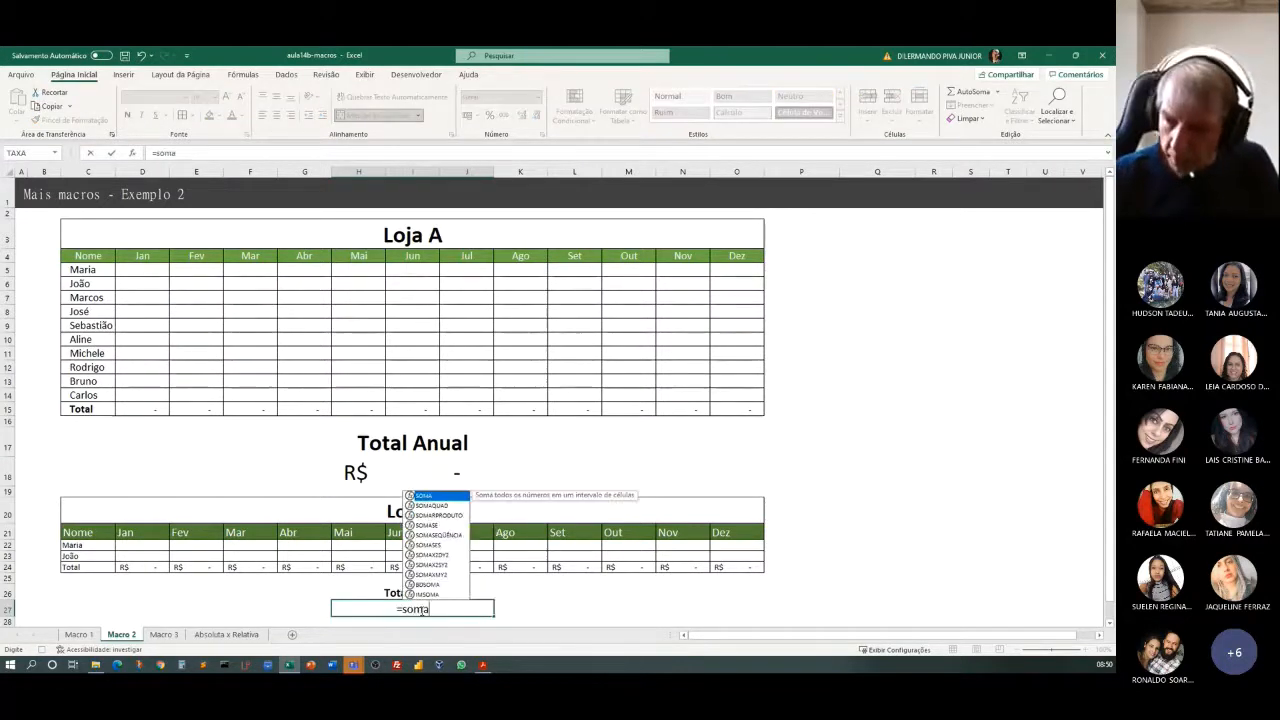
{"action": "left_click_drag", "start_coordinate": [130, 567], "coordinate": [723, 577]}
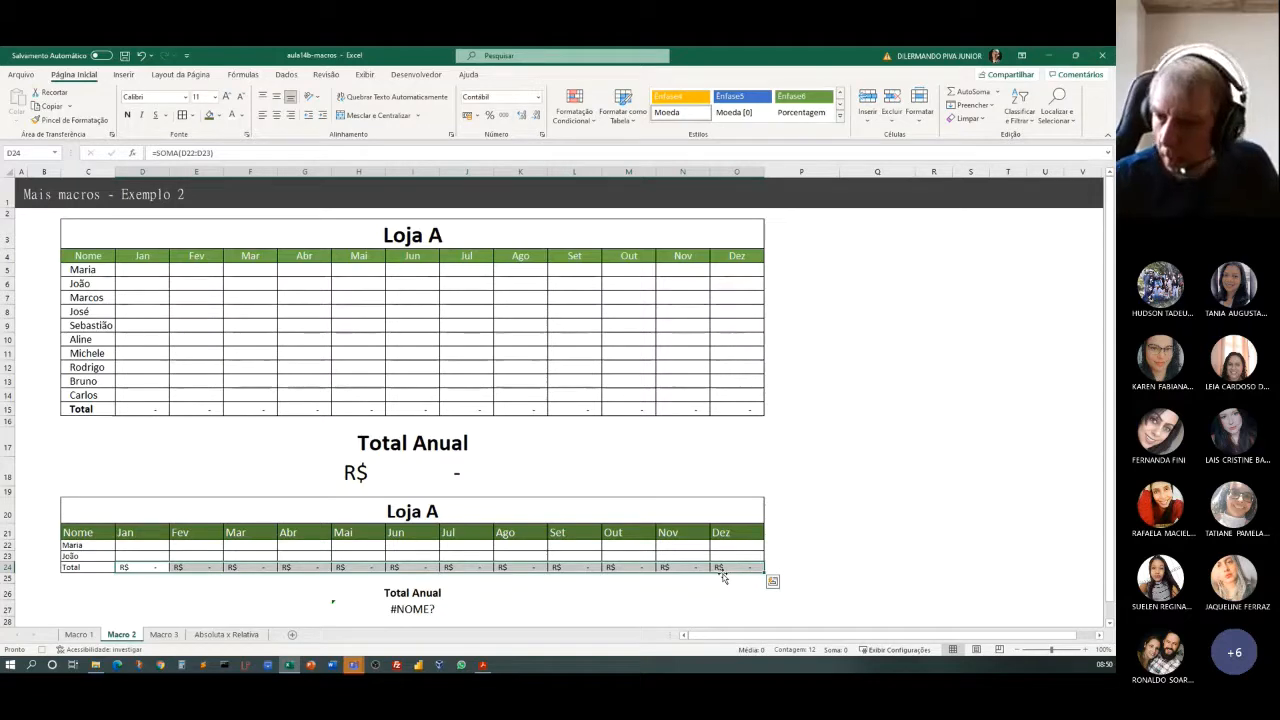
{"action": "left_click", "coordinate": [402, 612]}
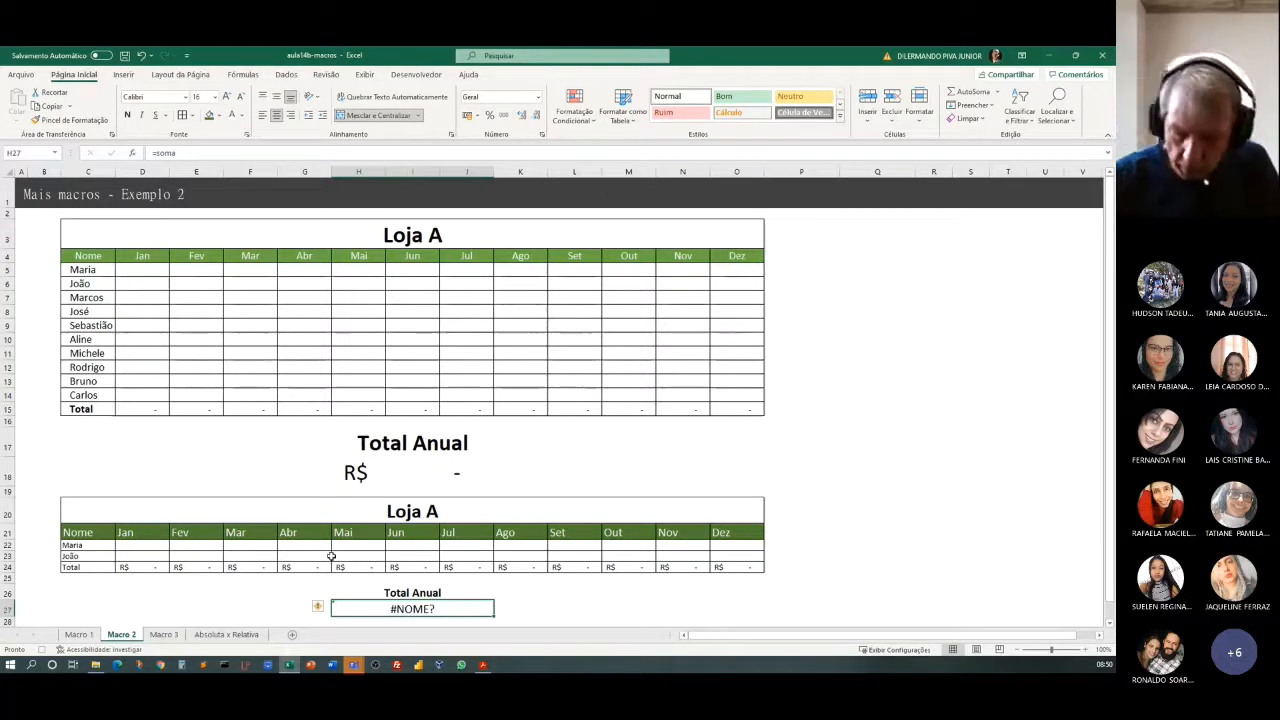
{"action": "type", "text": "=soma("}
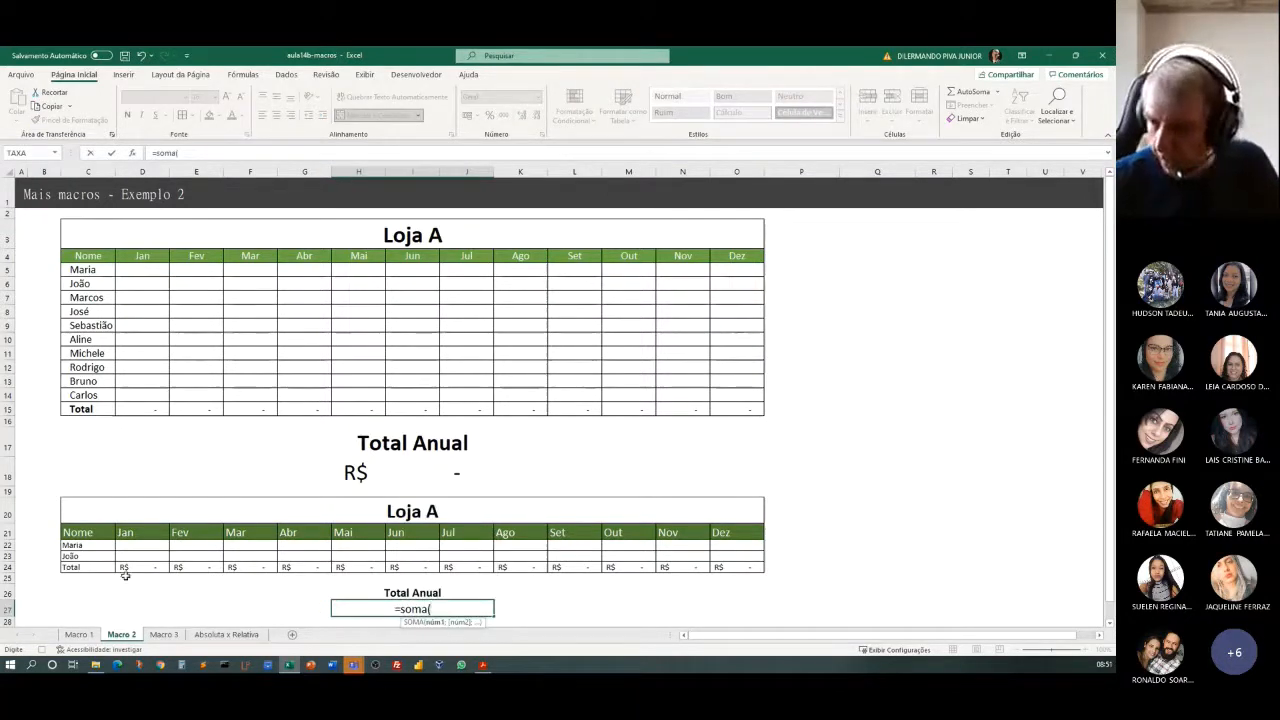
{"action": "left_click_drag", "start_coordinate": [125, 572], "coordinate": [723, 569]}
{"action": "key", "text": "Return"}
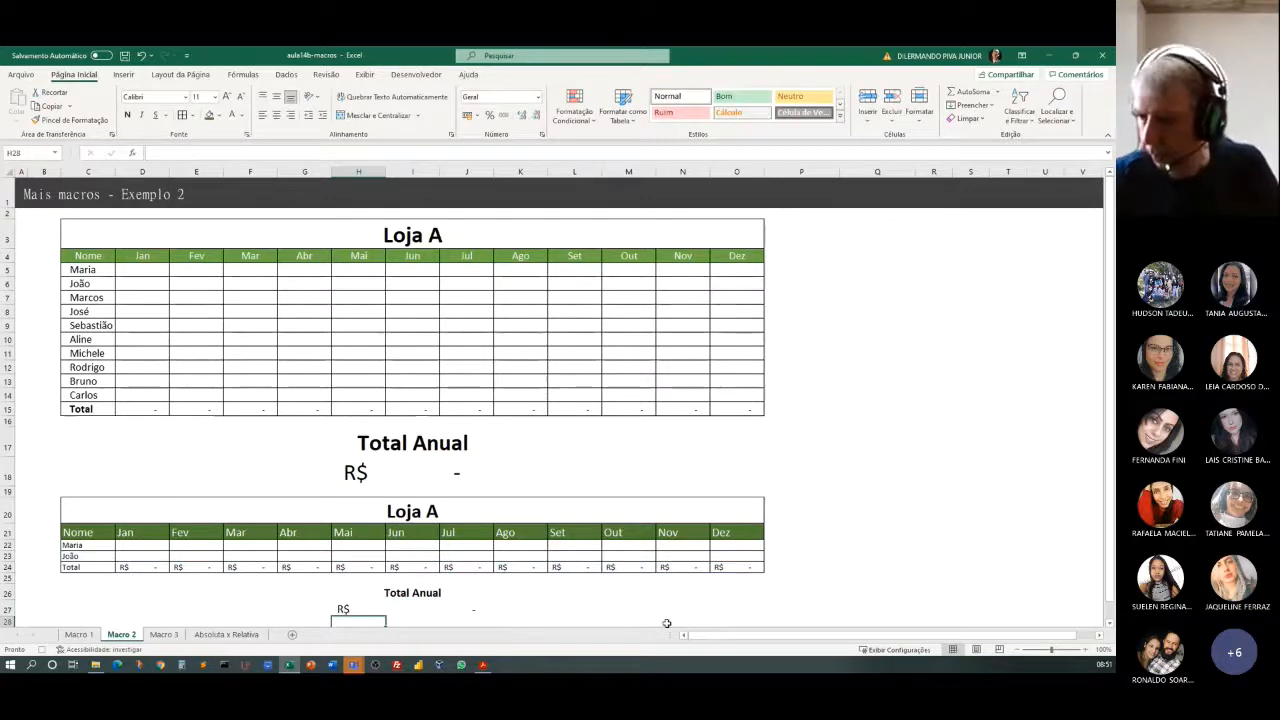
Centre the Total Anual label and its value in H26:J27 vertically and horizontally, and stop recording the macro.
{"action": "left_click_drag", "start_coordinate": [358, 593], "coordinate": [470, 609]}
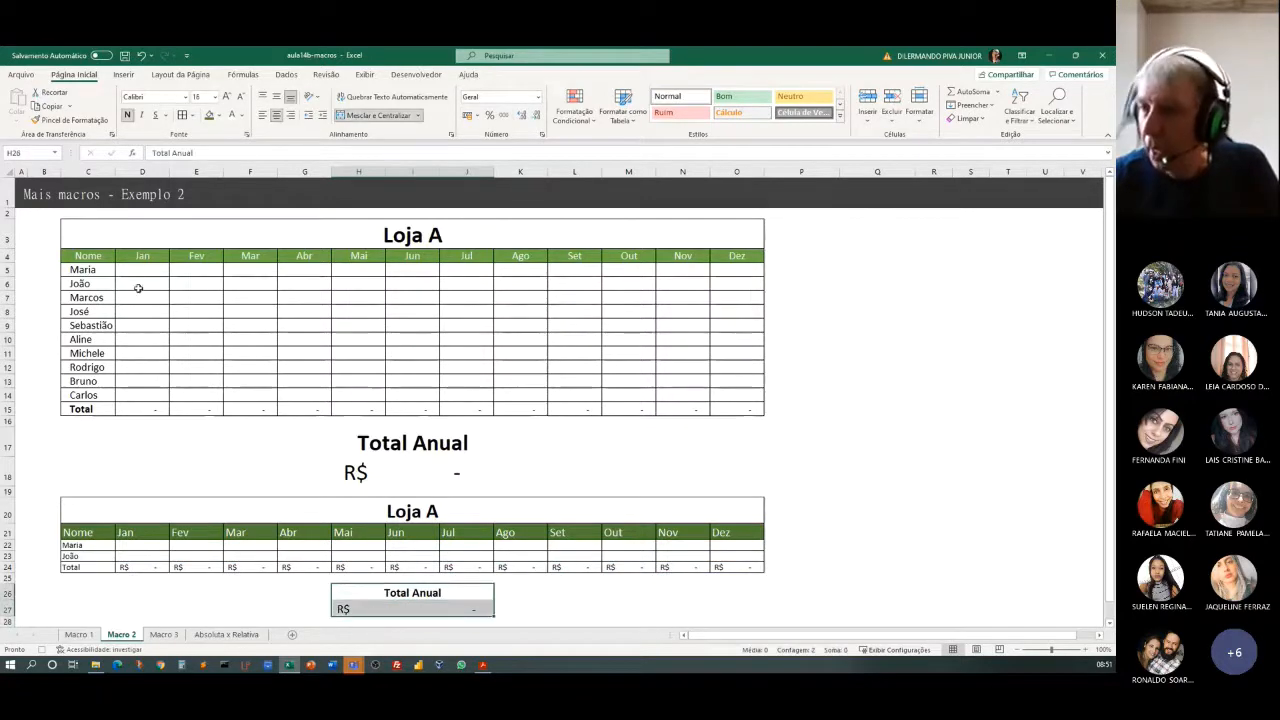
{"action": "left_click", "coordinate": [277, 98]}
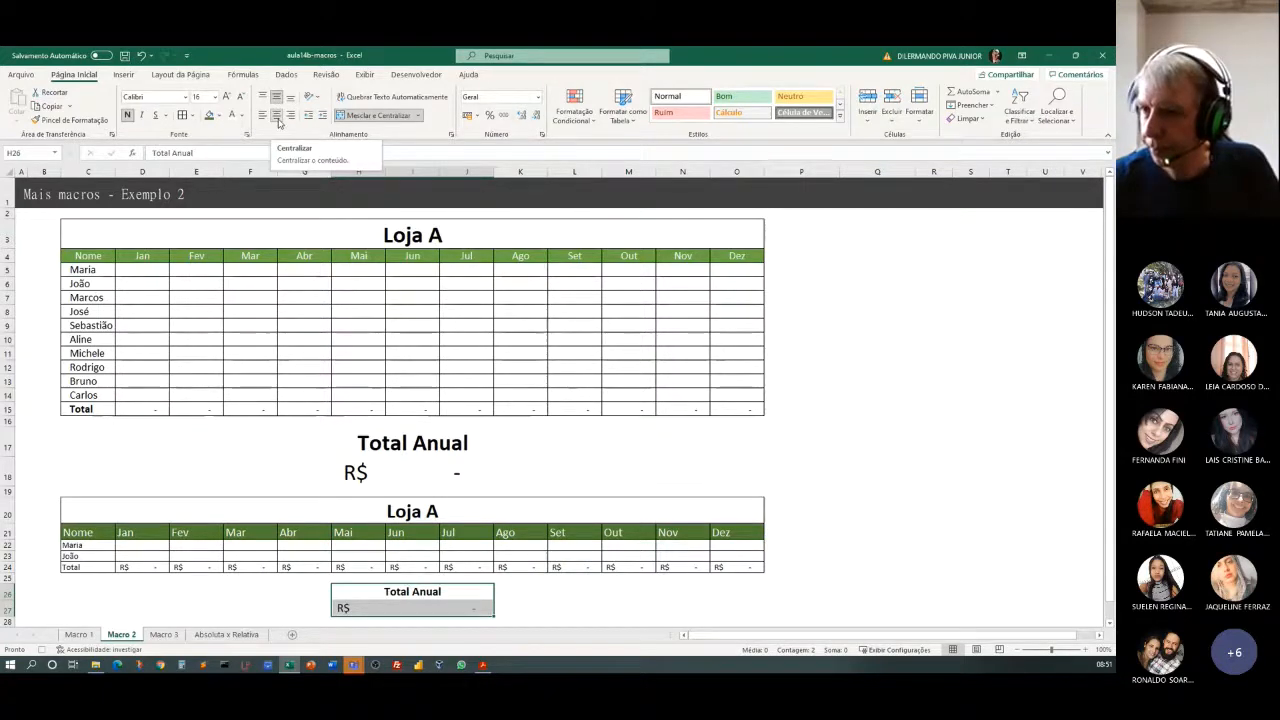
{"action": "left_click", "coordinate": [278, 118]}
{"action": "left_click", "coordinate": [278, 118]}
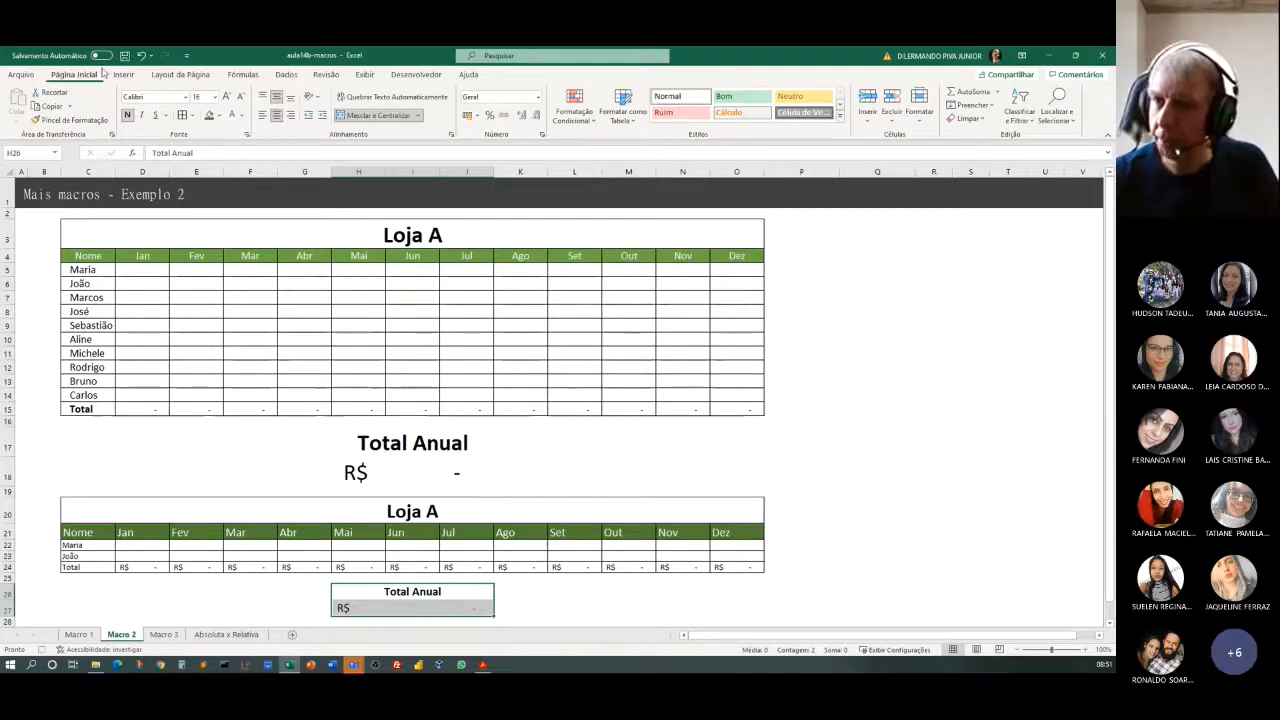
{"action": "left_click", "coordinate": [408, 75]}
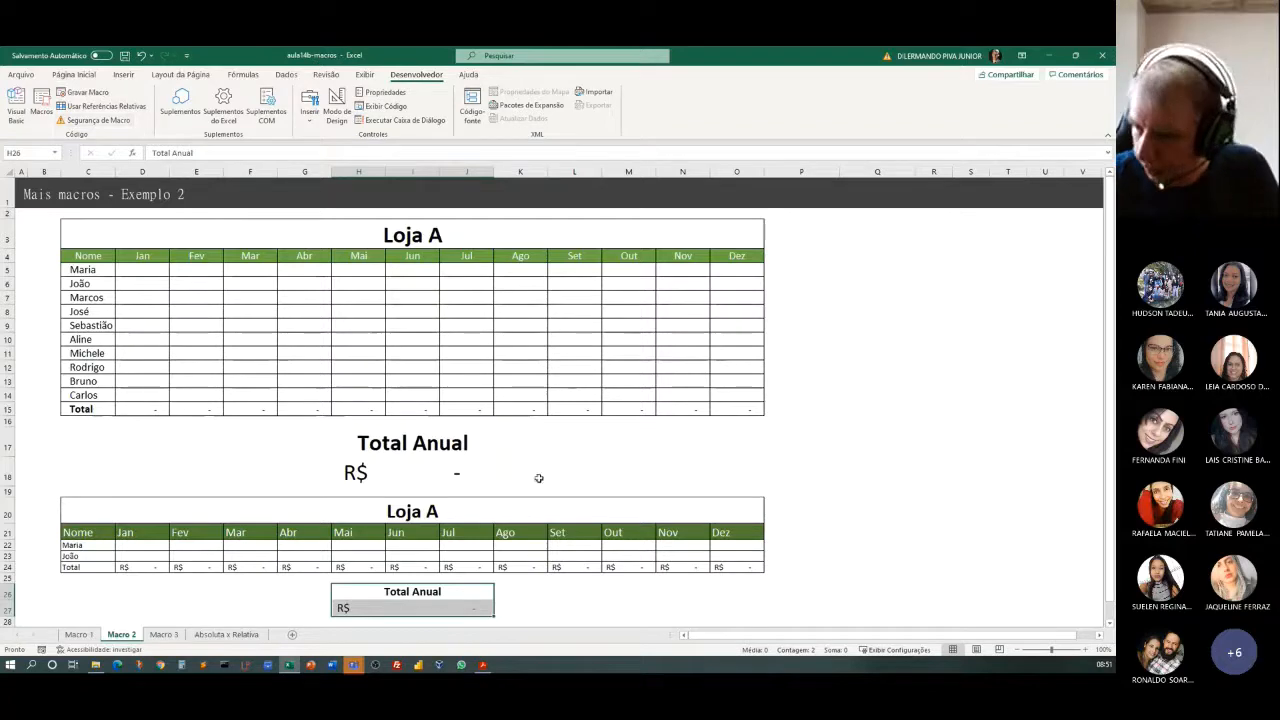
{"action": "left_click", "coordinate": [671, 604]}
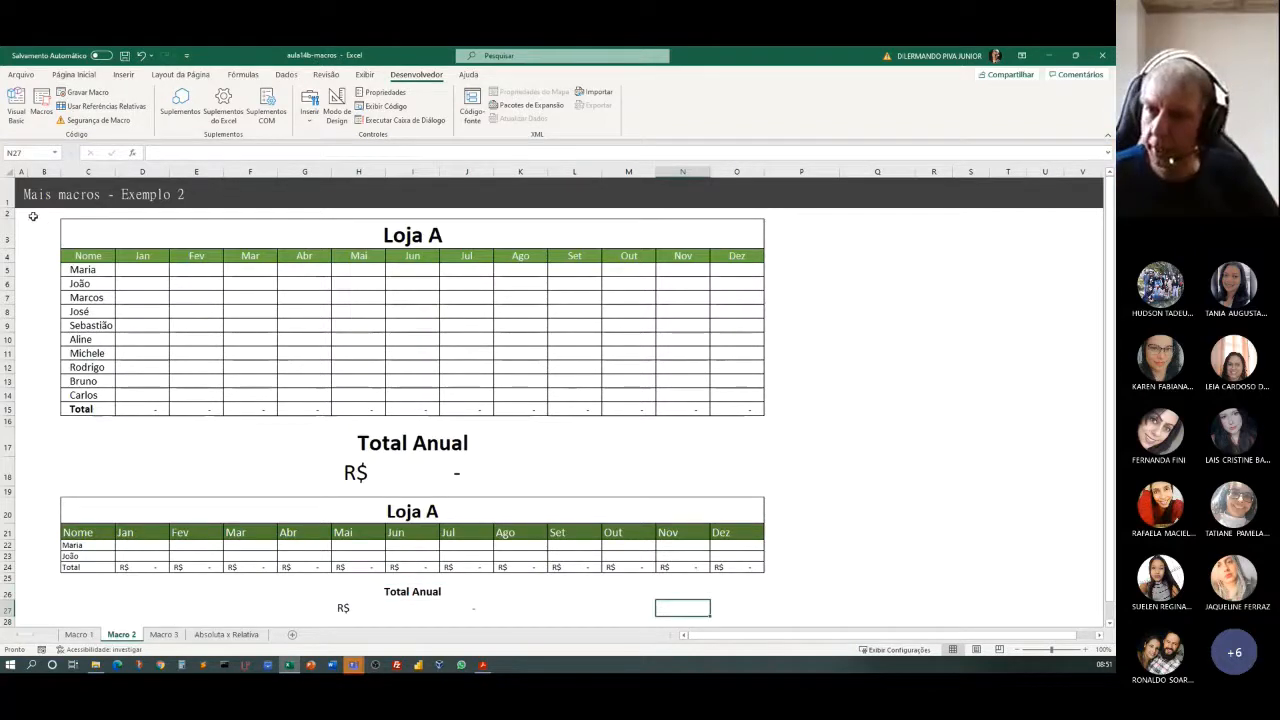
Clear both Loja A tables with their Total Anual sections and delete the entire rows they occupy, from row 3 down.
{"action": "left_click_drag", "start_coordinate": [33, 216], "coordinate": [534, 523]}
{"action": "key", "text": "Delete"}
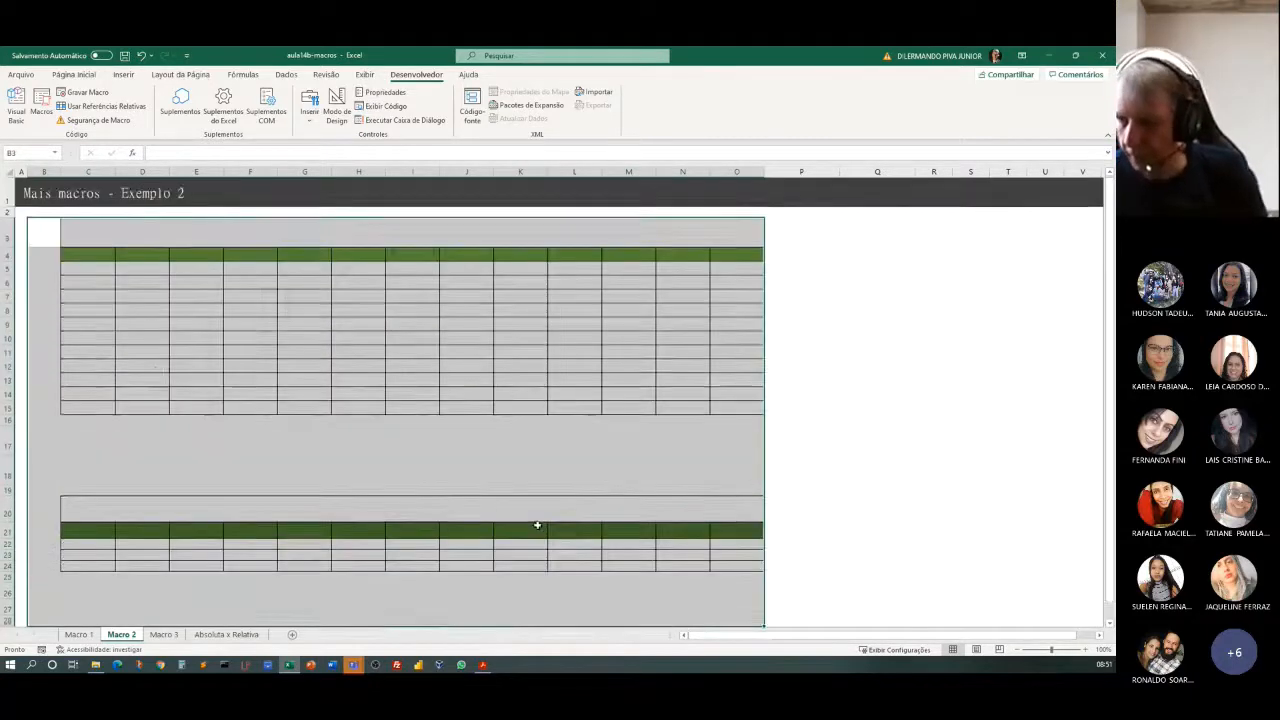
{"action": "left_click", "coordinate": [74, 75]}
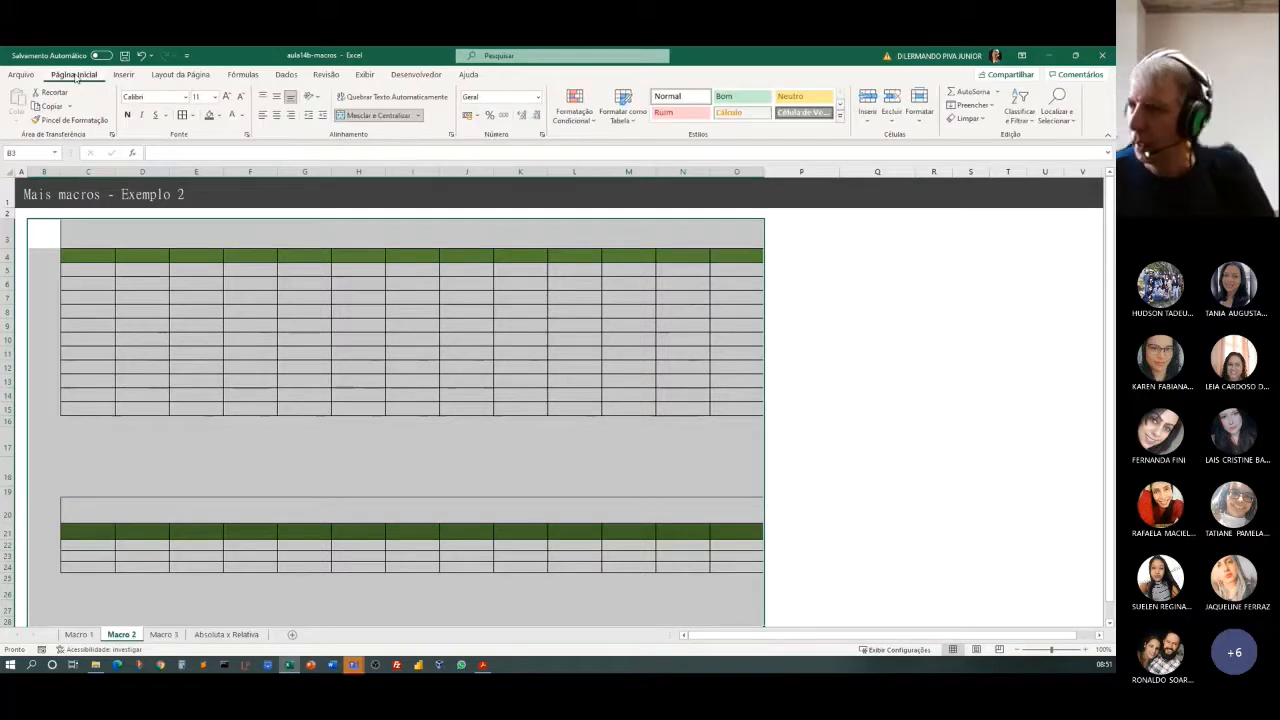
{"action": "left_click", "coordinate": [891, 117]}
{"action": "left_click", "coordinate": [918, 137]}
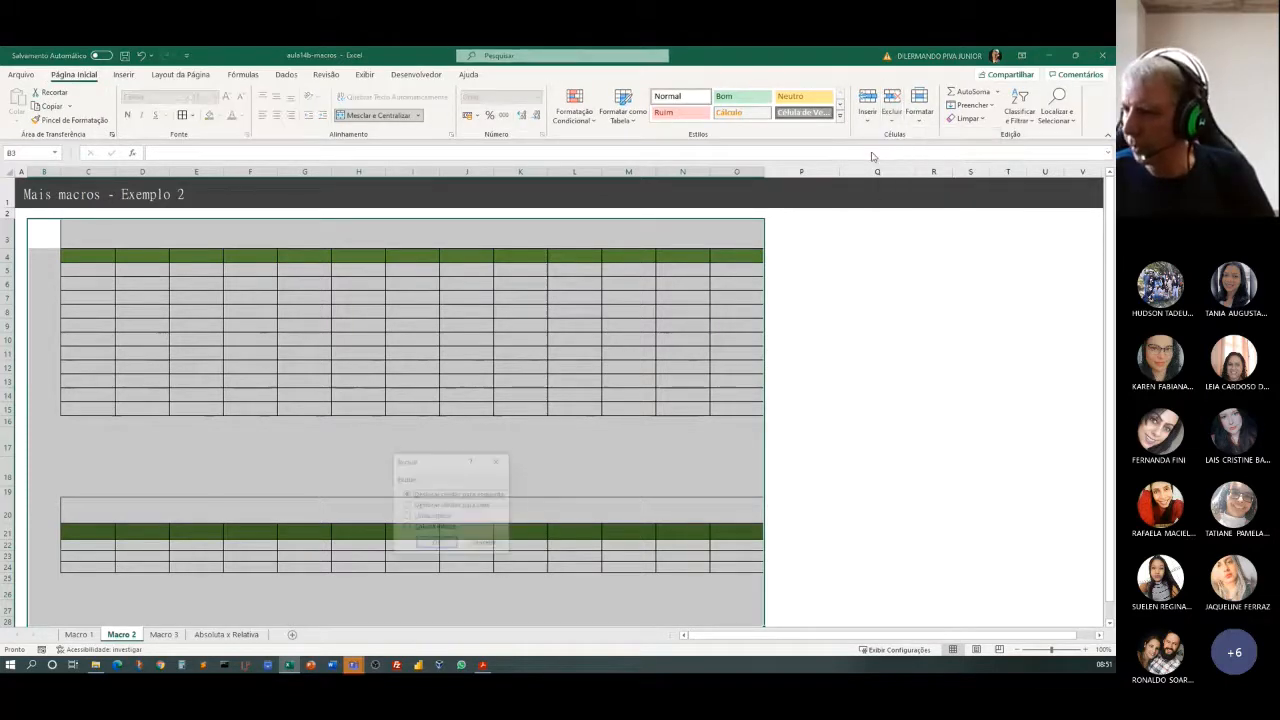
{"action": "left_click", "coordinate": [439, 521]}
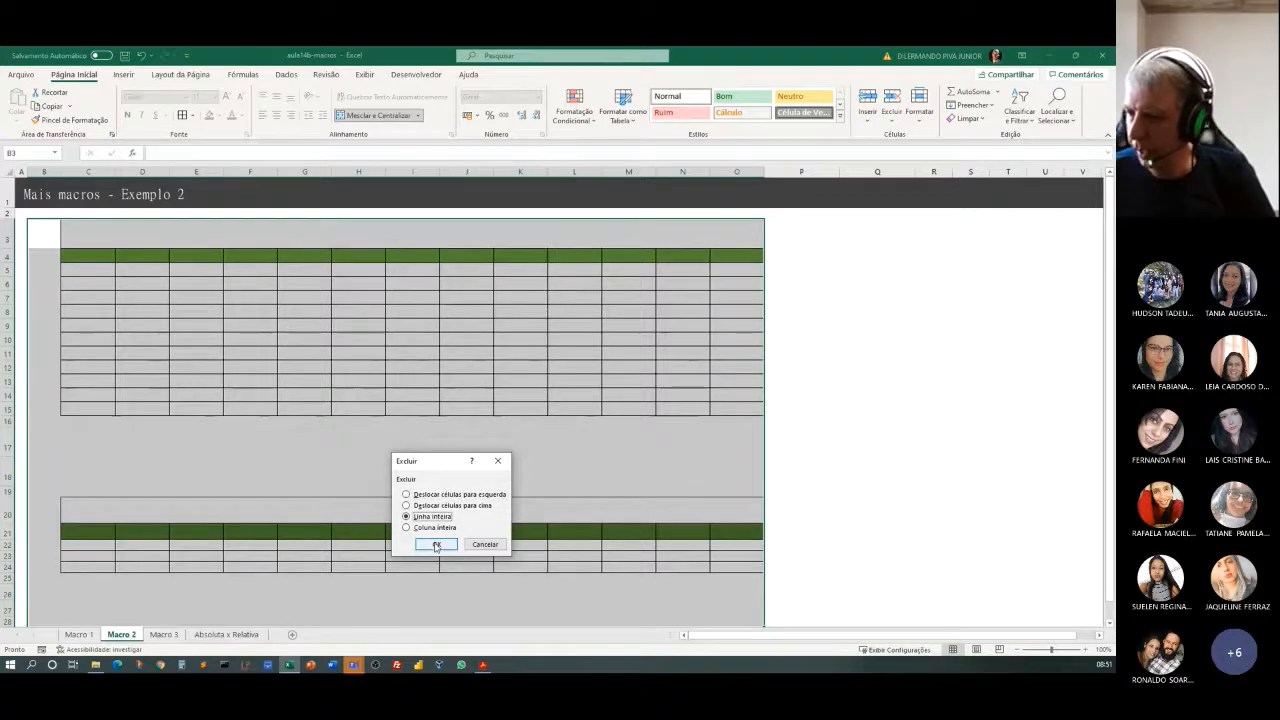
{"action": "left_click", "coordinate": [437, 545]}
{"action": "left_click_drag", "start_coordinate": [570, 567], "coordinate": [560, 556]}
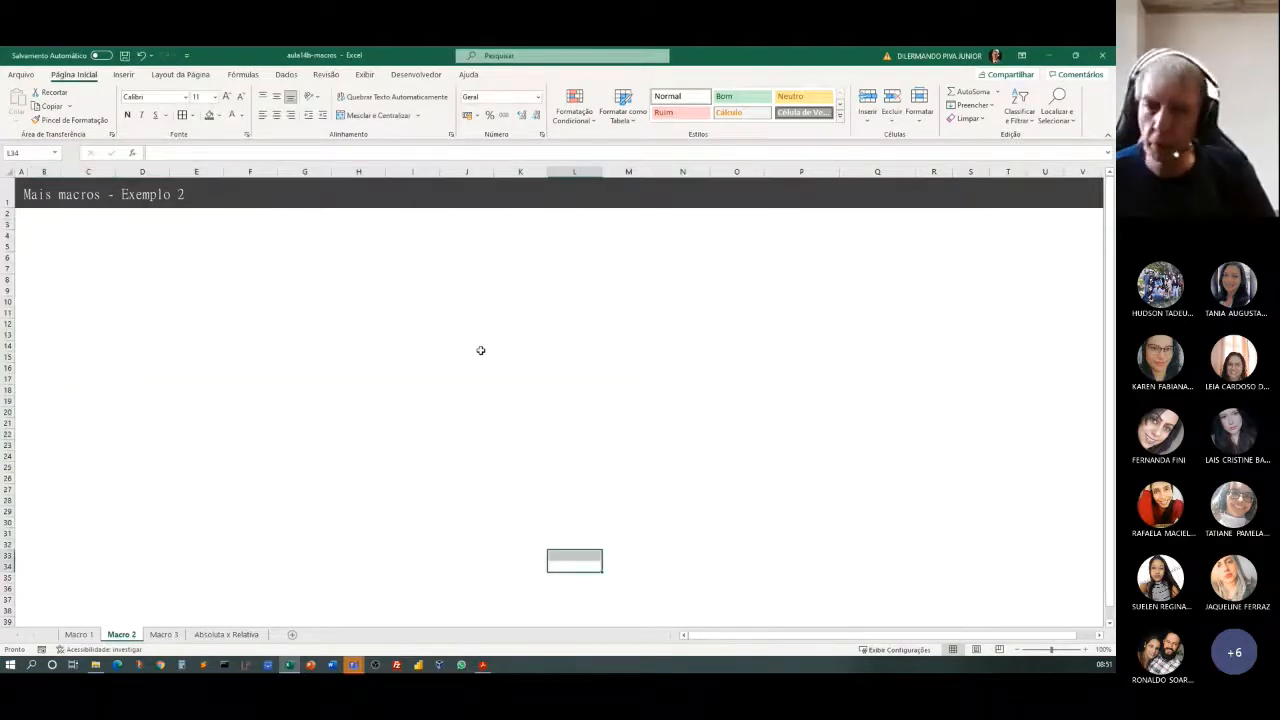
Run the GeraTabela macro on the emptied Macro 2 sheet with cell B4 selected, and select cell B3.
{"action": "left_click", "coordinate": [218, 345]}
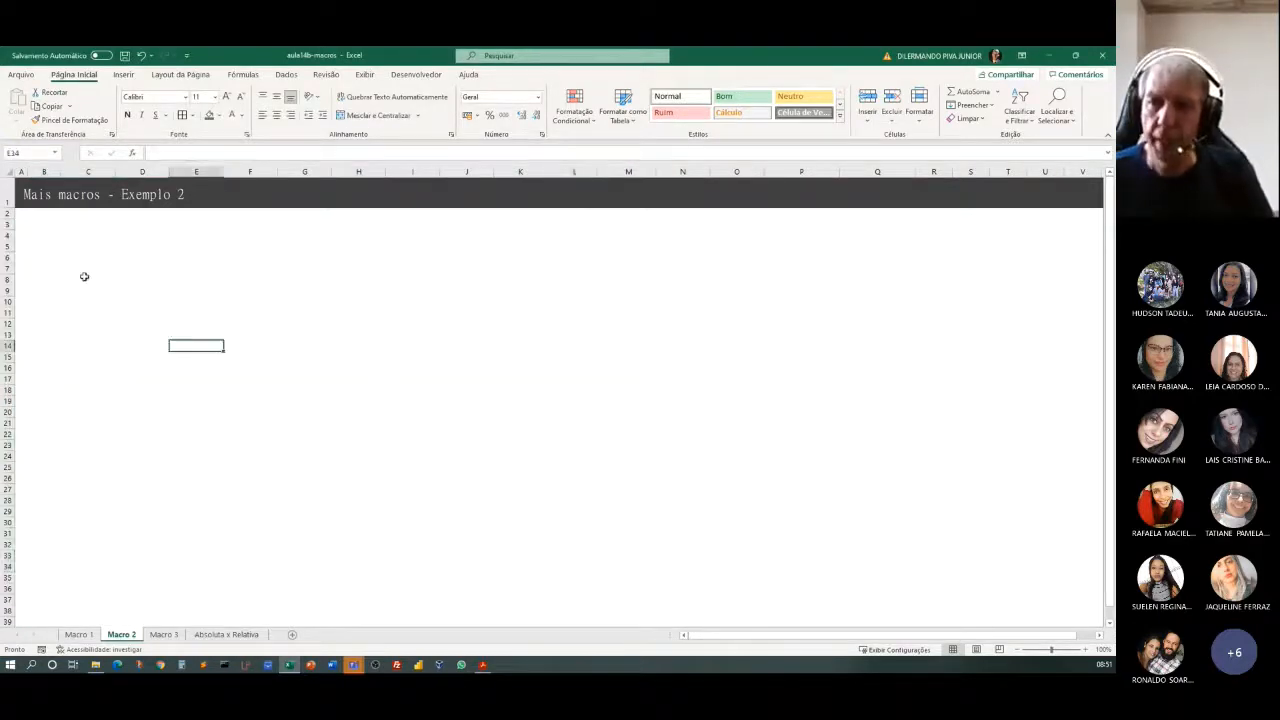
{"action": "left_click", "coordinate": [34, 225]}
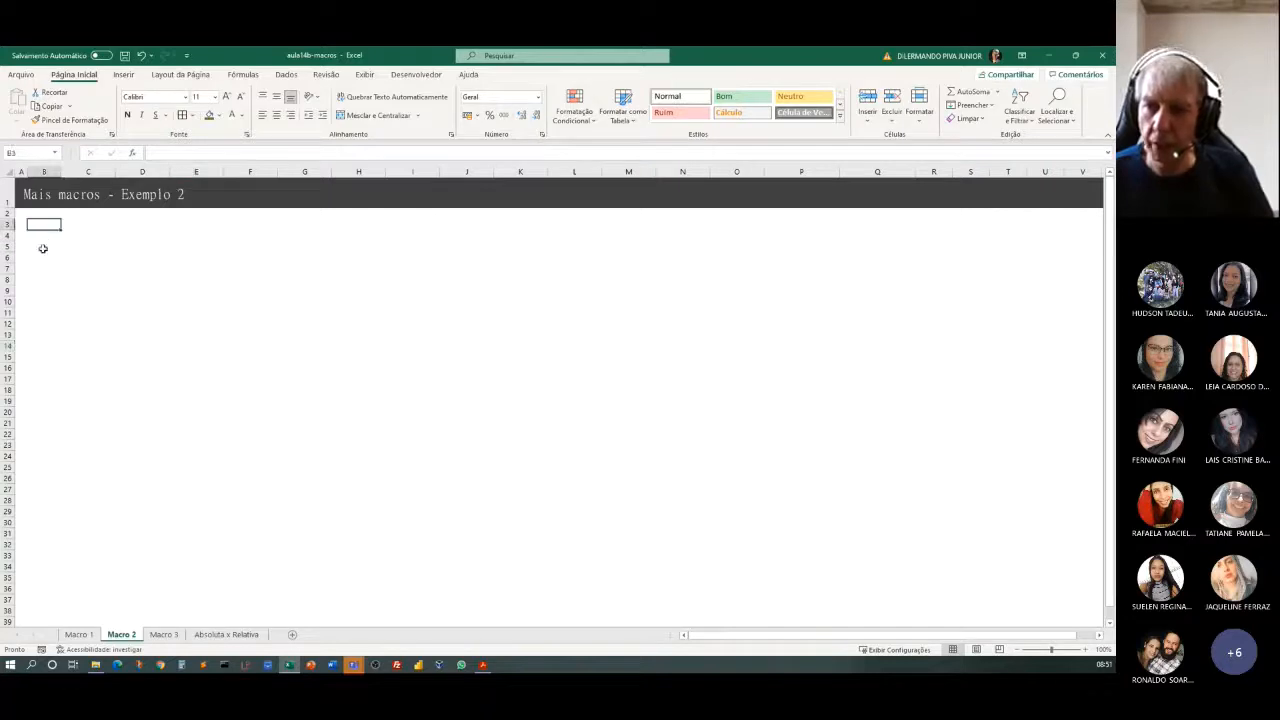
{"action": "left_click", "coordinate": [36, 237]}
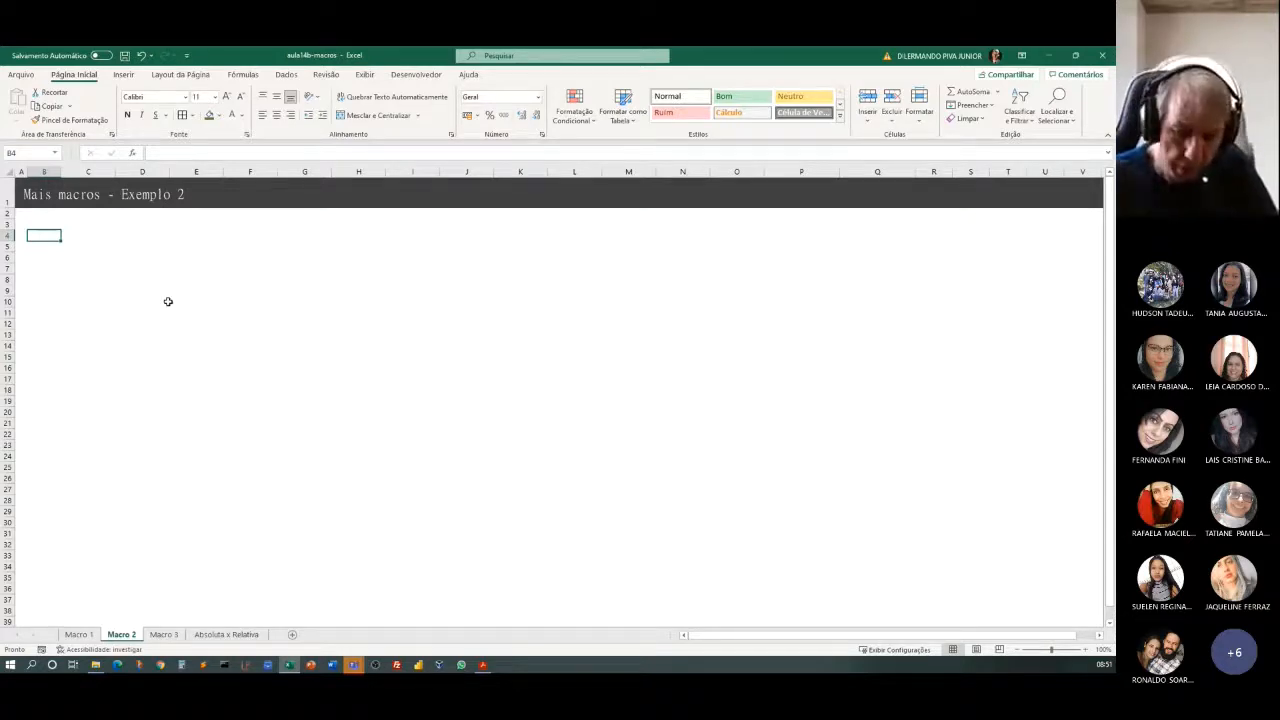
{"action": "key", "text": "ctrl+shift+l"}
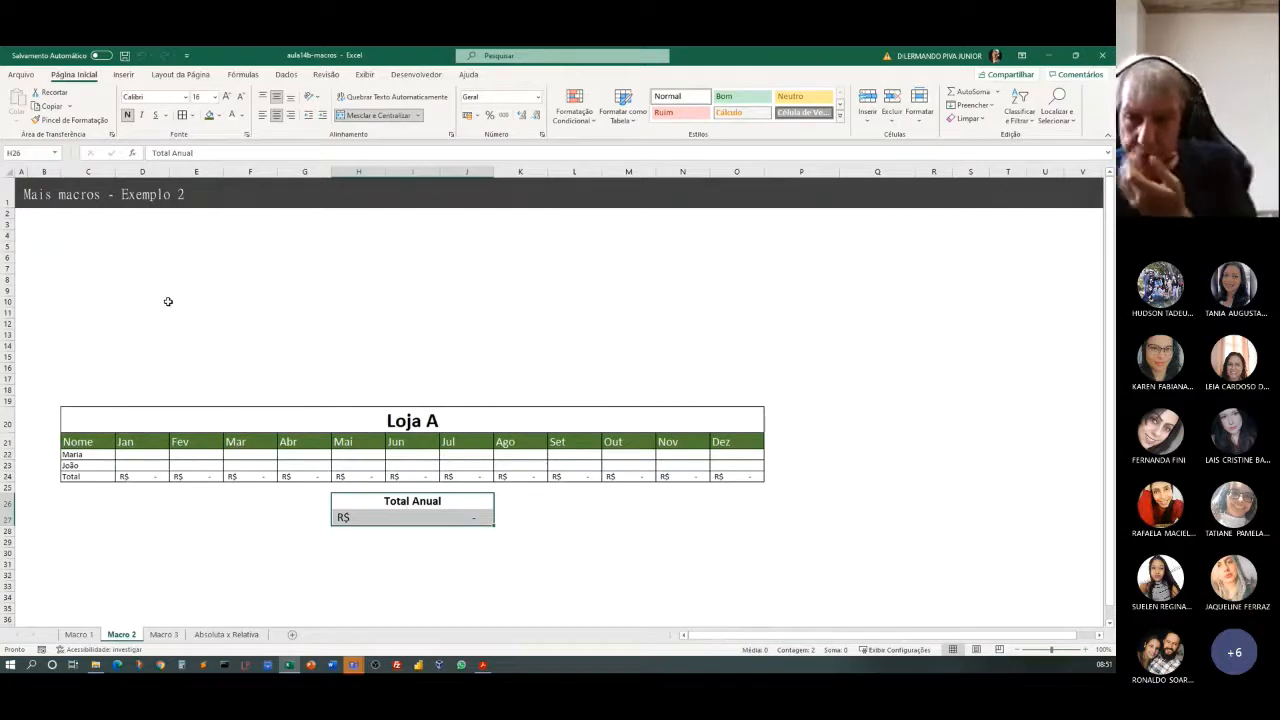
{"action": "left_click", "coordinate": [44, 227]}
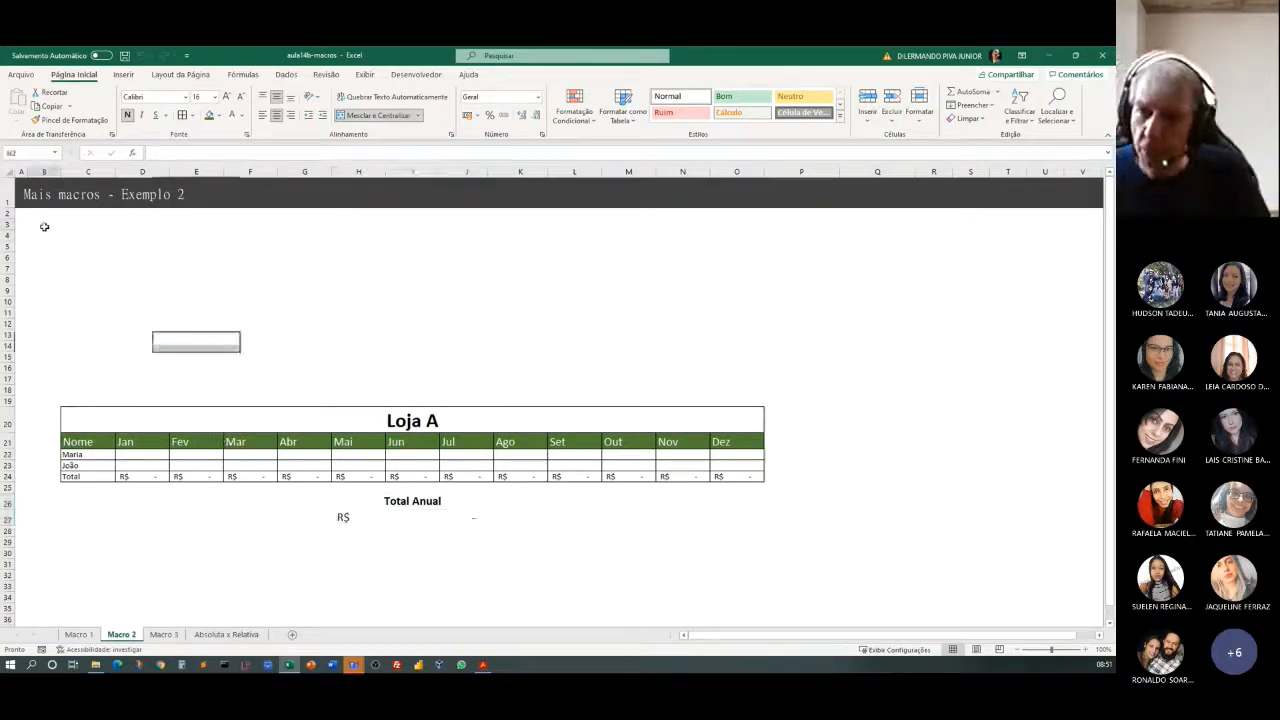
{"action": "left_click", "coordinate": [44, 227]}
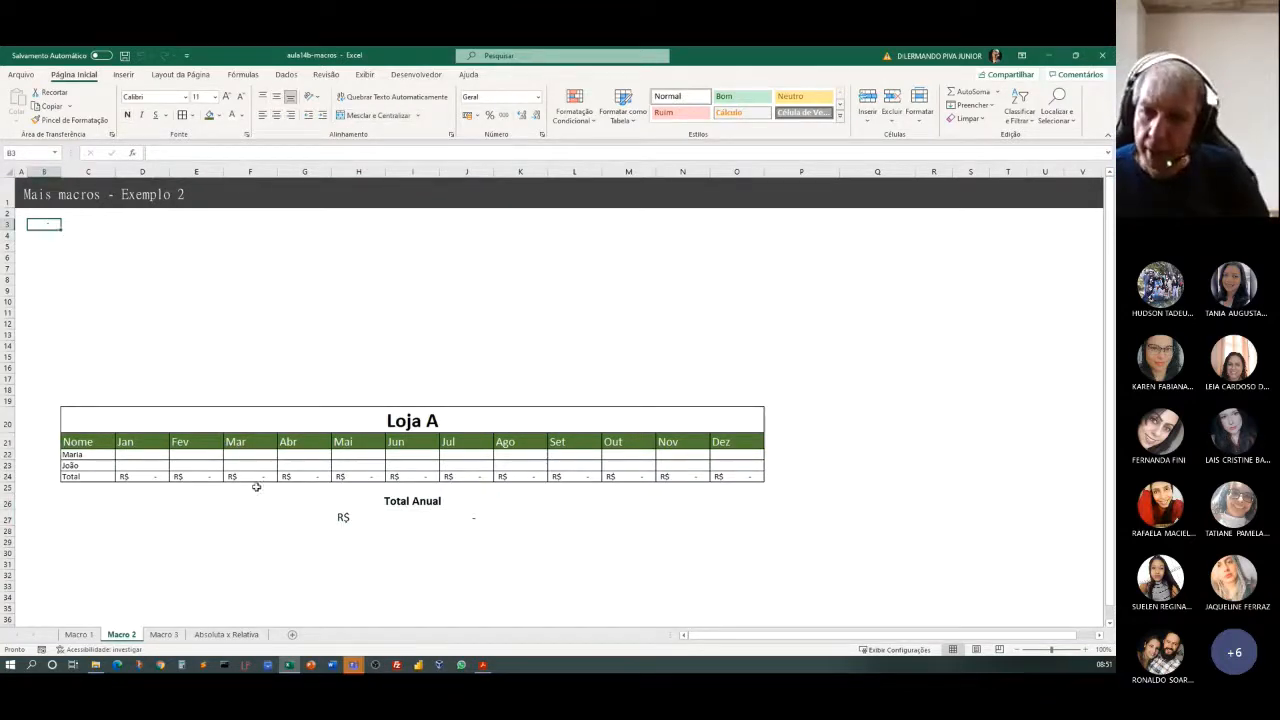
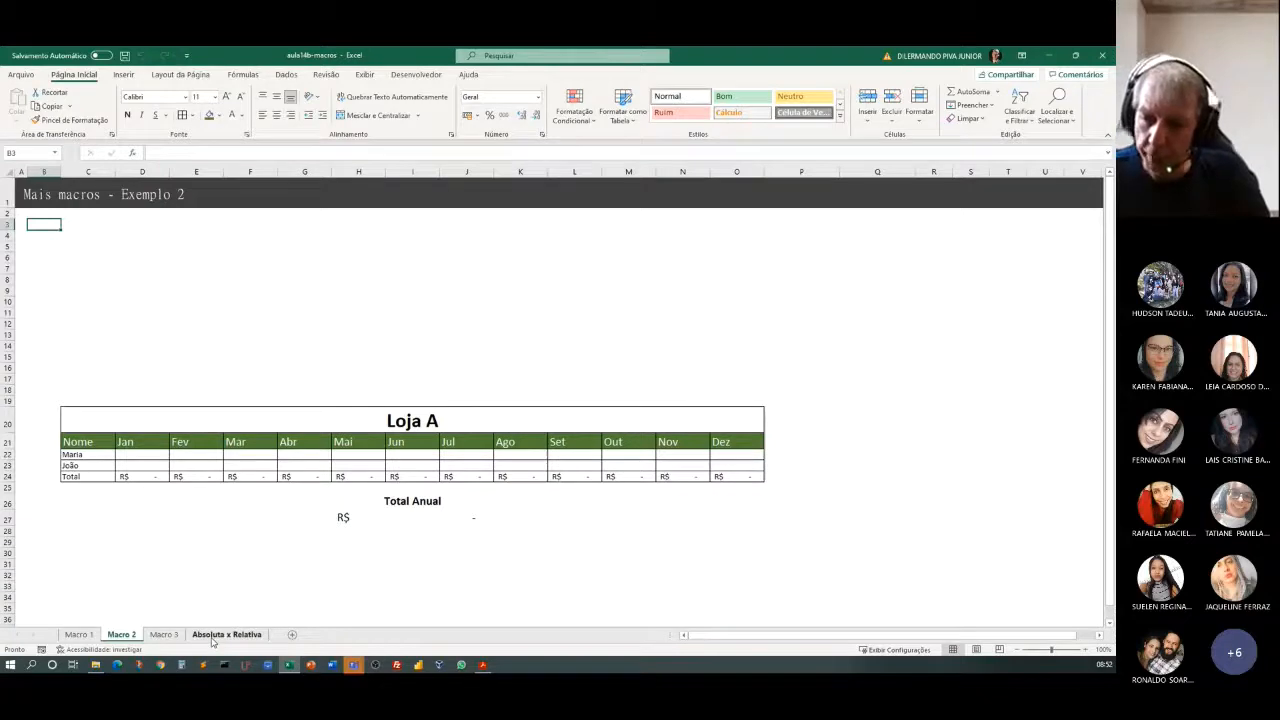
Switch to the Absoluta x Relativa sheet and select cell B21 as the starting cell for a macro recording.
{"action": "left_click", "coordinate": [220, 635]}
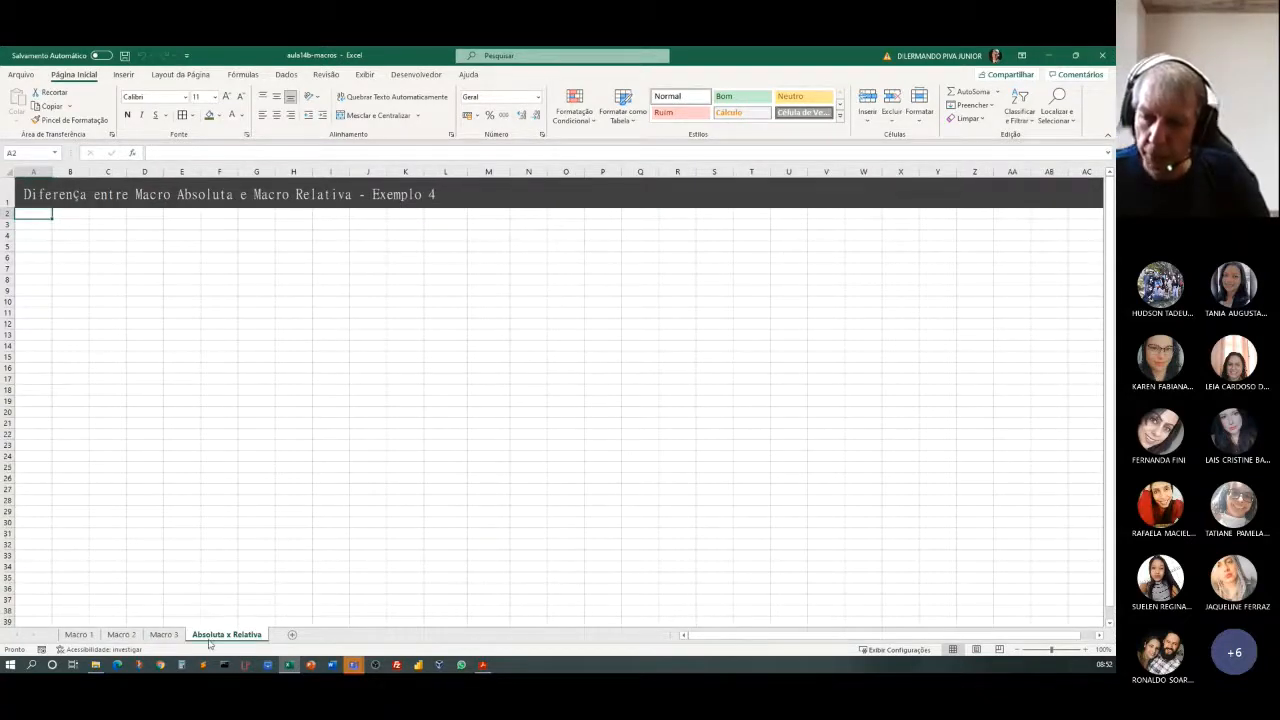
{"action": "left_click", "coordinate": [101, 300]}
{"action": "left_click", "coordinate": [65, 237]}
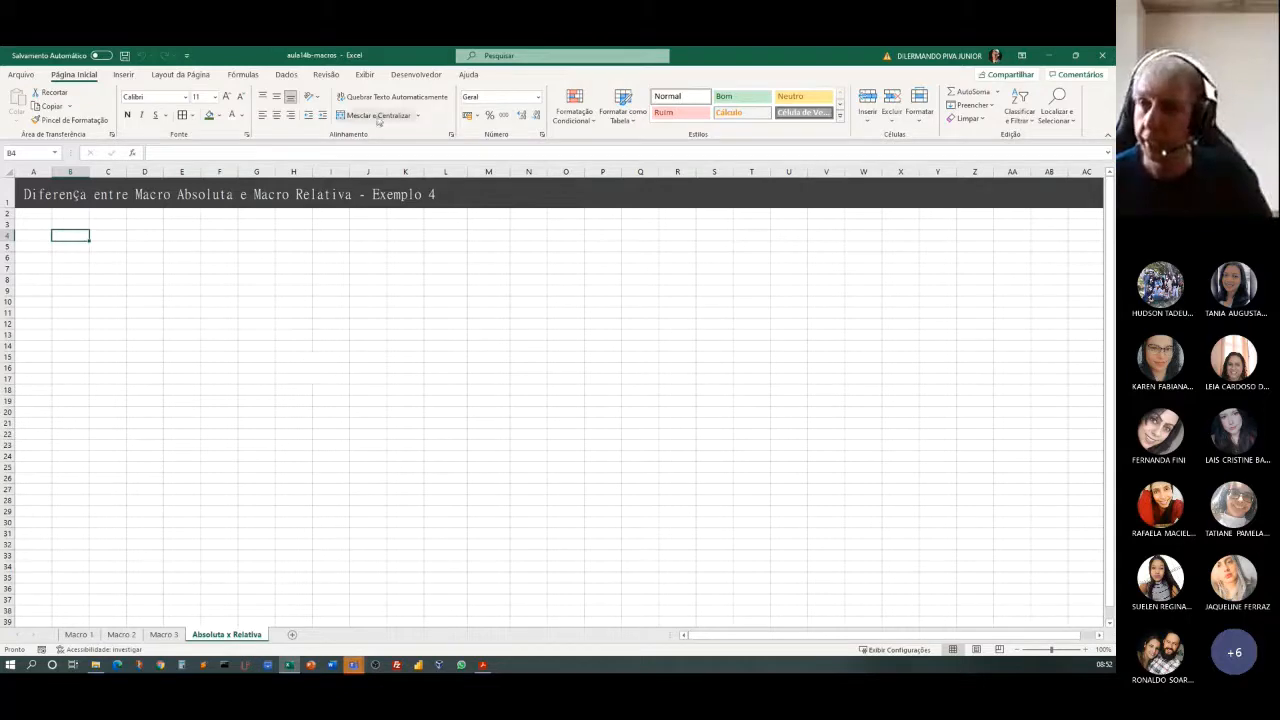
{"action": "left_click", "coordinate": [414, 76]}
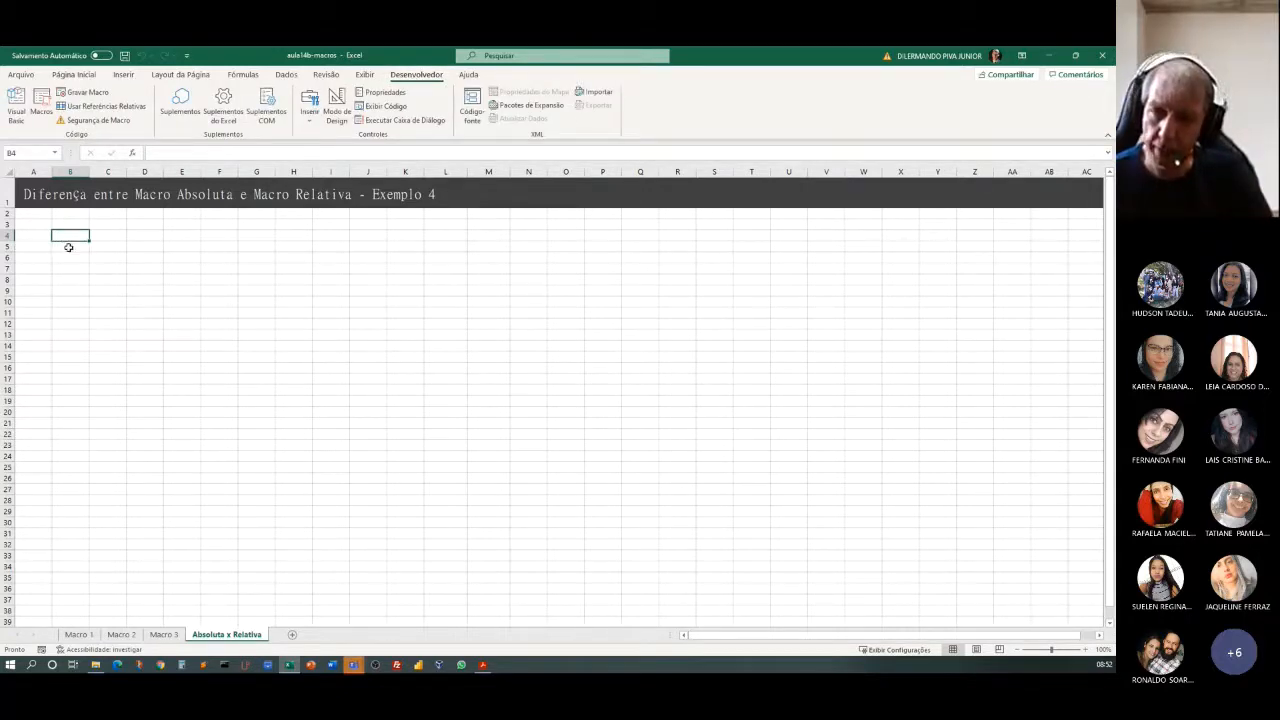
{"action": "left_click", "coordinate": [77, 429]}
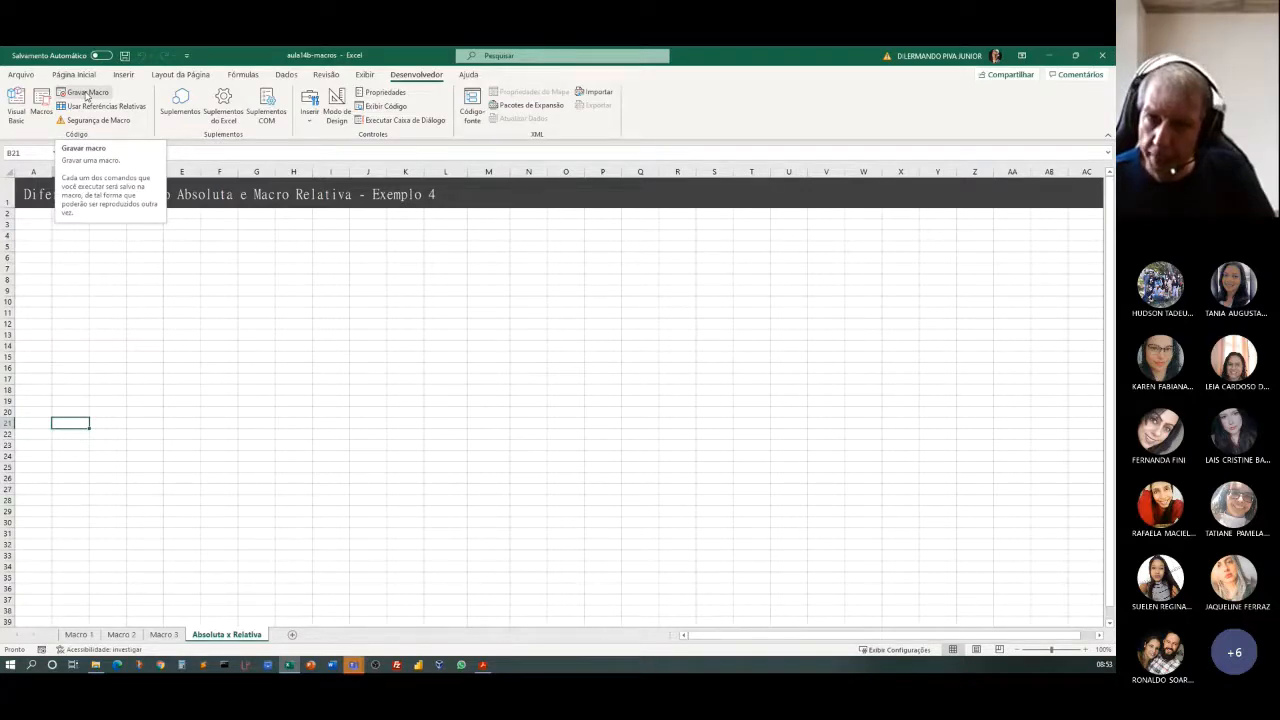
Start recording a macro named Tabela2 in this workbook, with a letter as its shortcut key and the description "Bla bla".
{"action": "left_click", "coordinate": [87, 93]}
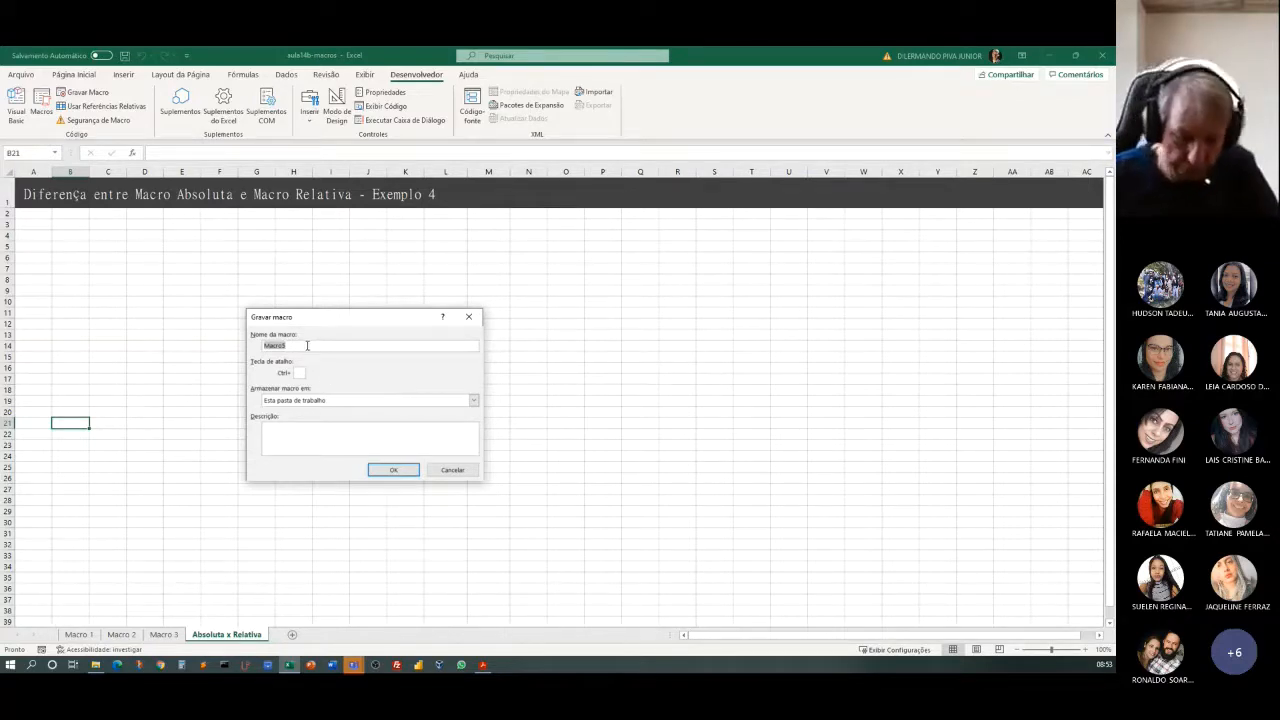
{"action": "type", "text": "Tabela1"}
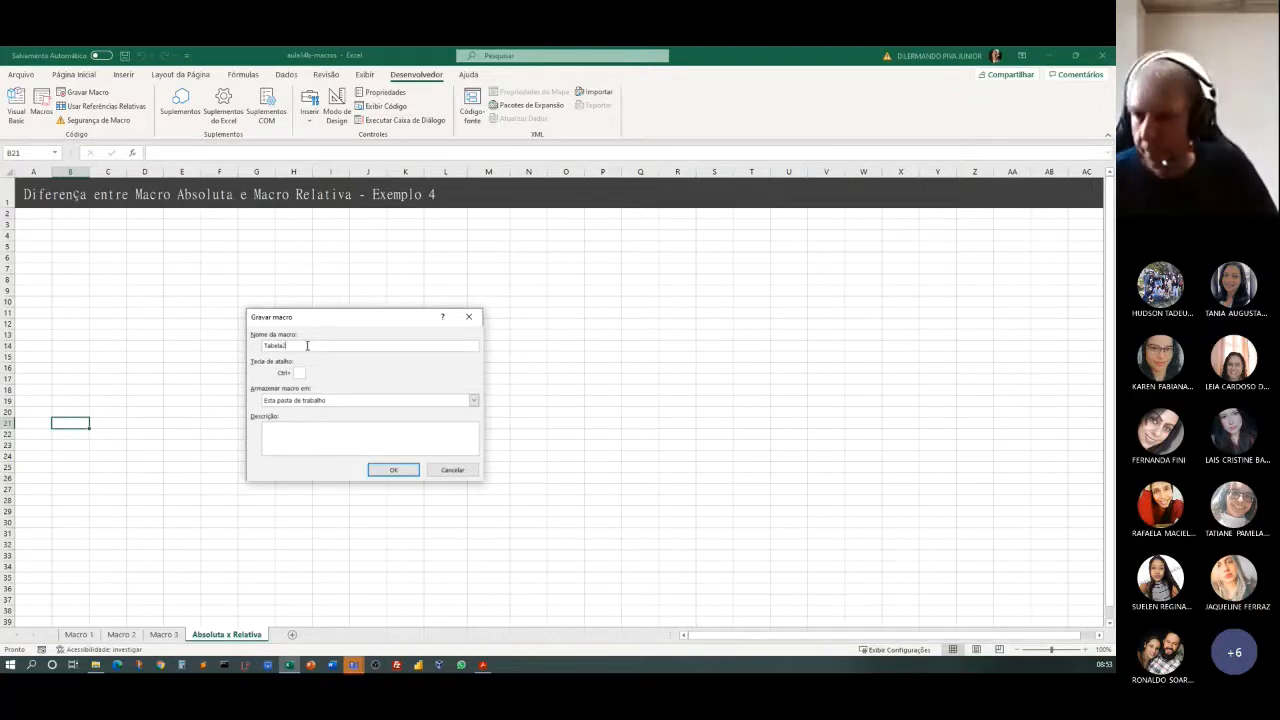
{"action": "left_click", "coordinate": [299, 373]}
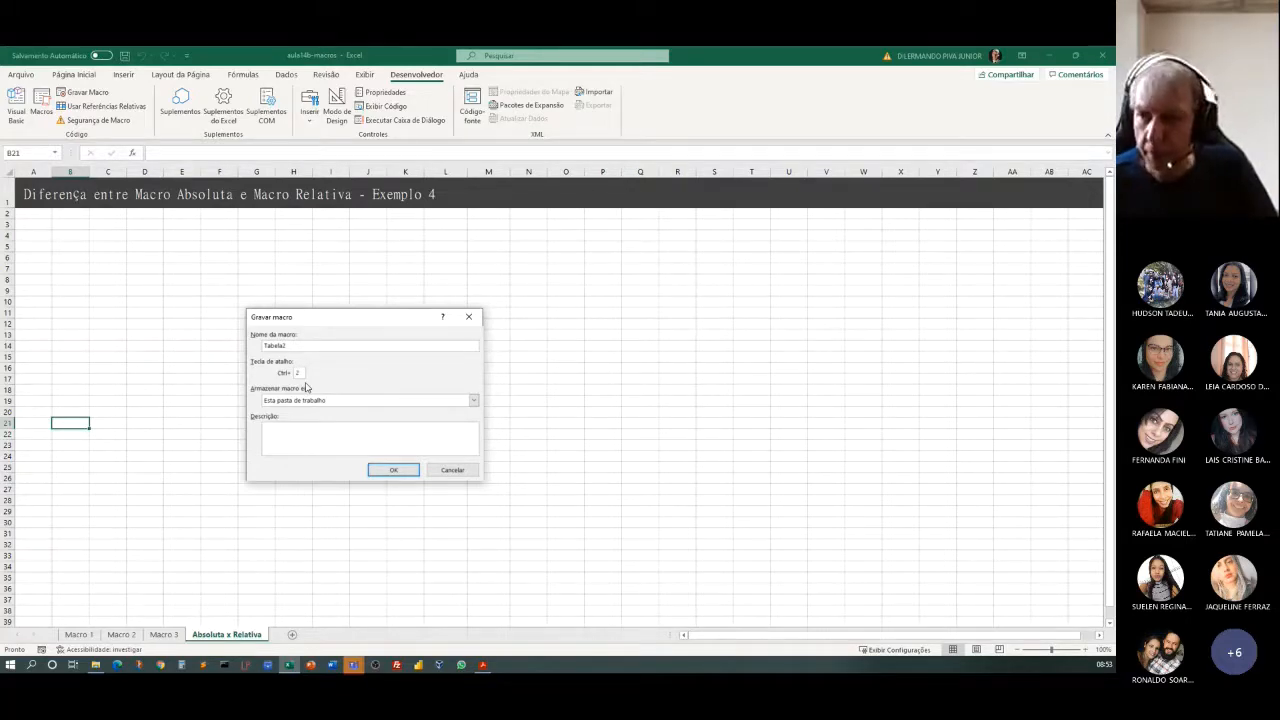
{"action": "left_click", "coordinate": [308, 428]}
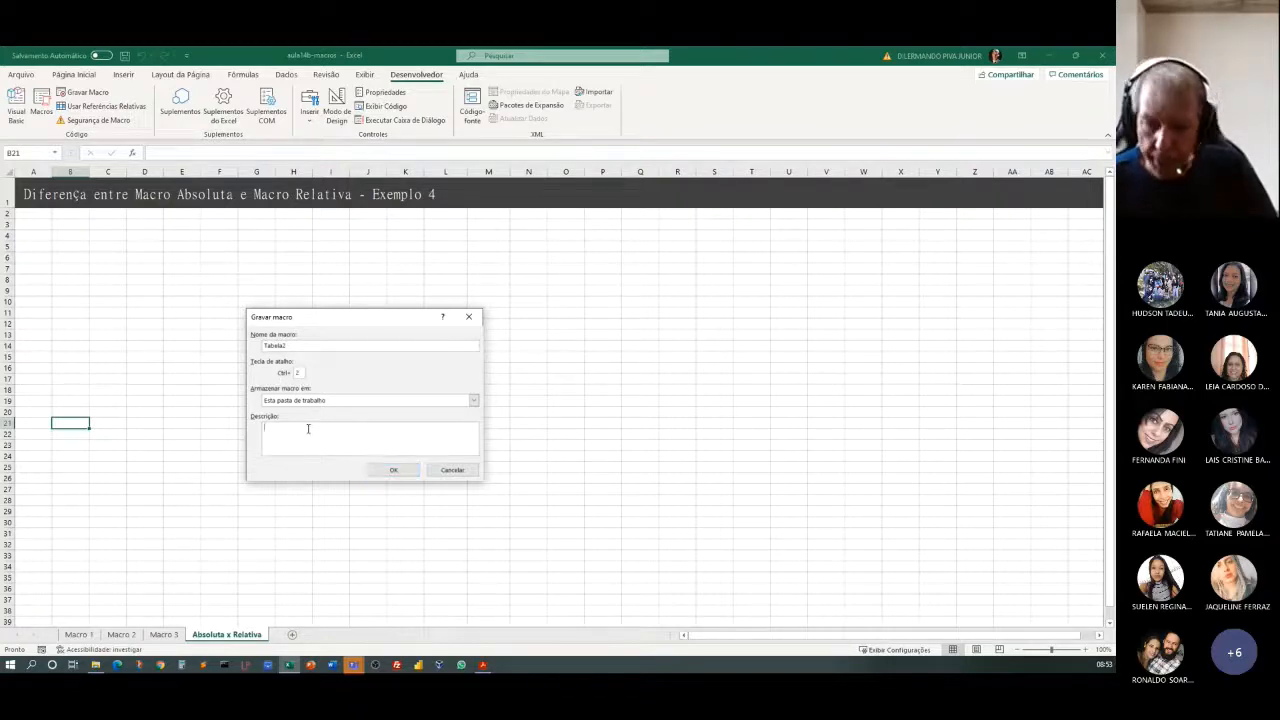
{"action": "type", "text": "Bla bla"}
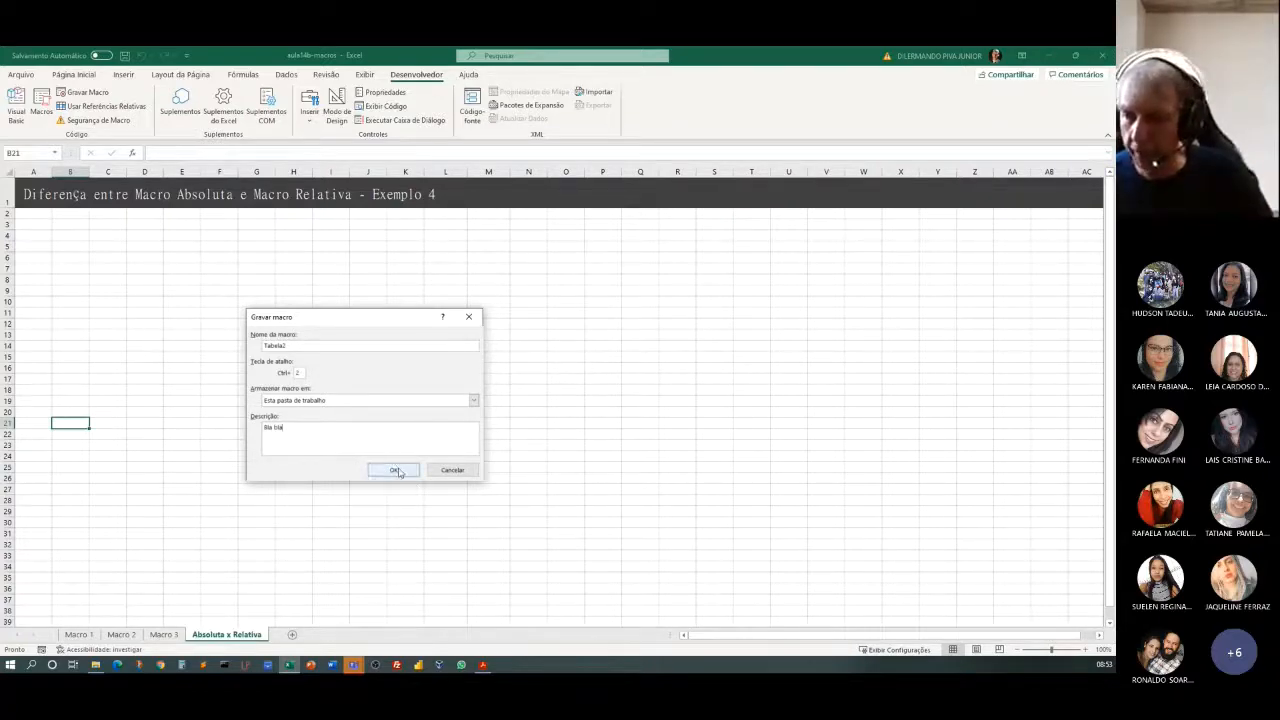
{"action": "left_click", "coordinate": [397, 471]}
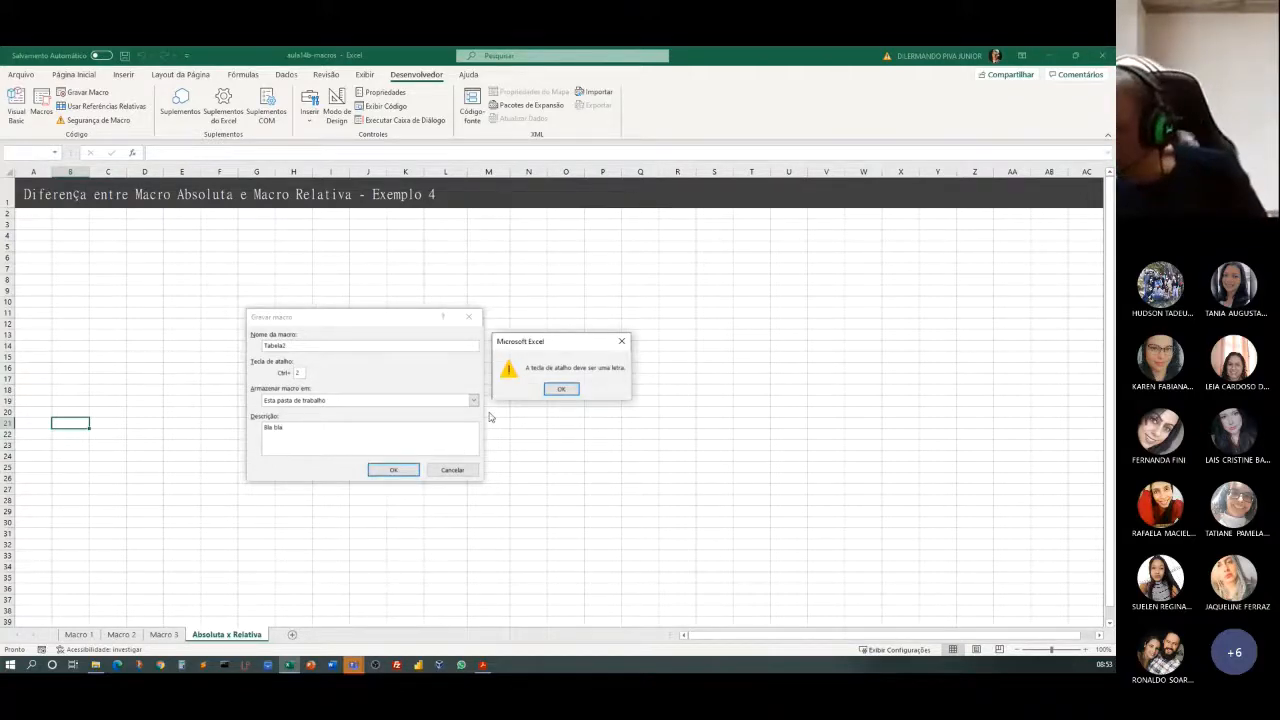
{"action": "left_click", "coordinate": [560, 390]}
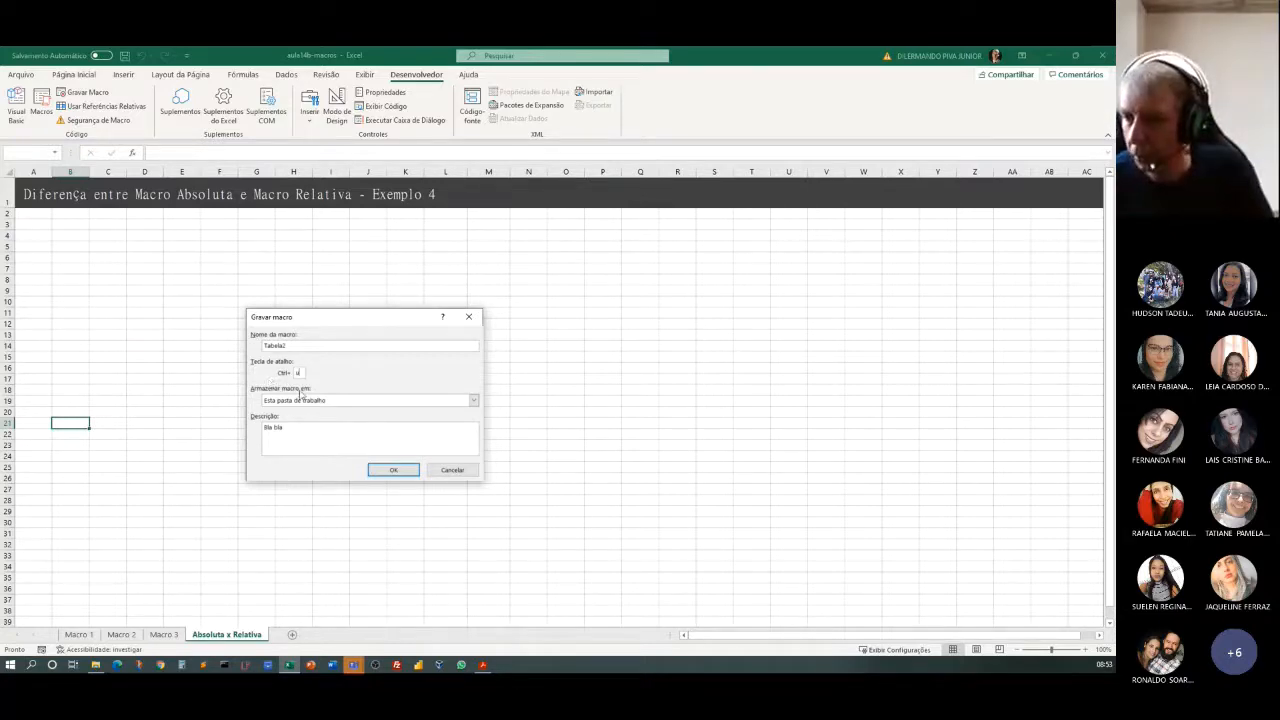
{"action": "left_click", "coordinate": [391, 469]}
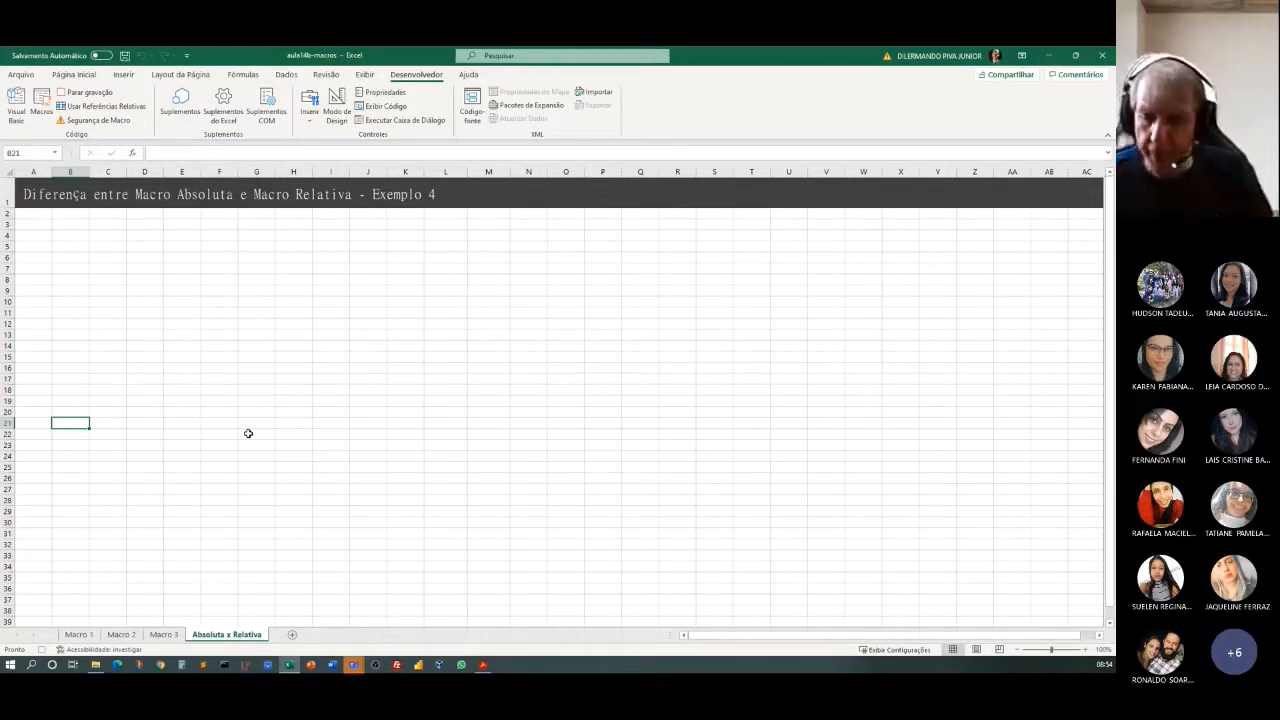
Turn on relative references for the recording and enter the title "Vendas Anuais" in cell B21.
{"action": "left_click", "coordinate": [100, 107]}
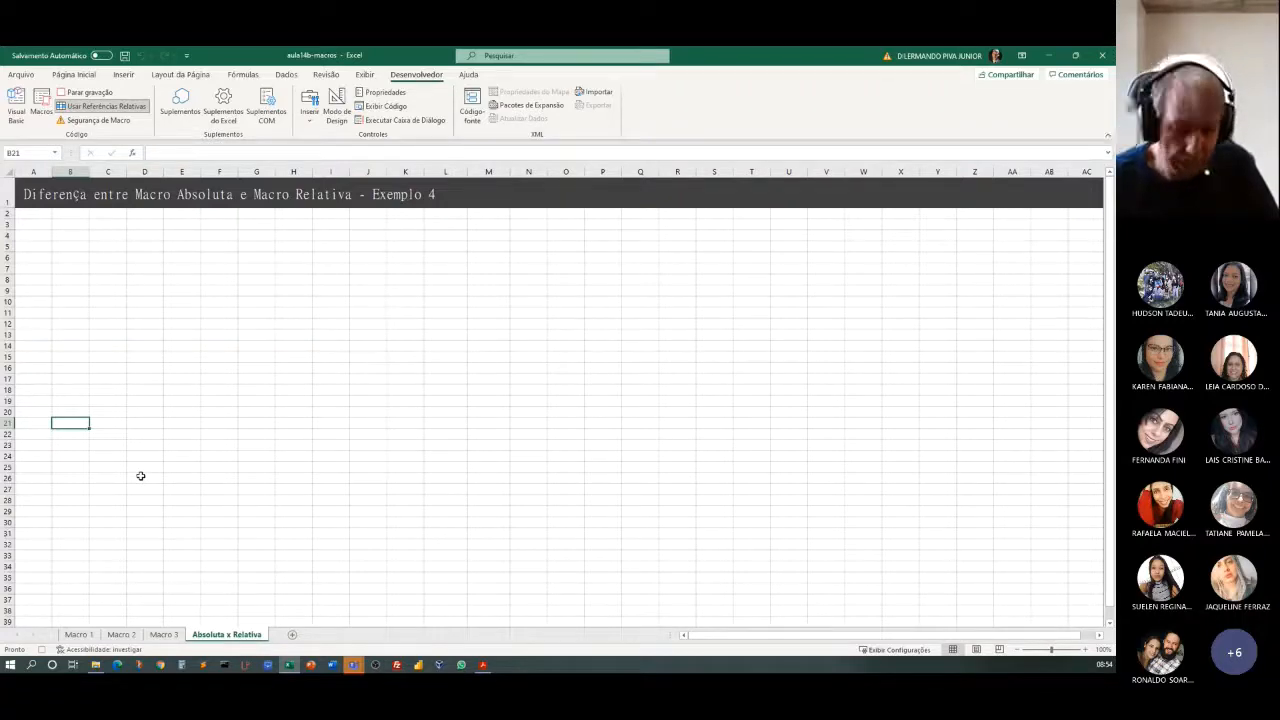
{"action": "type", "text": "Vendas"}
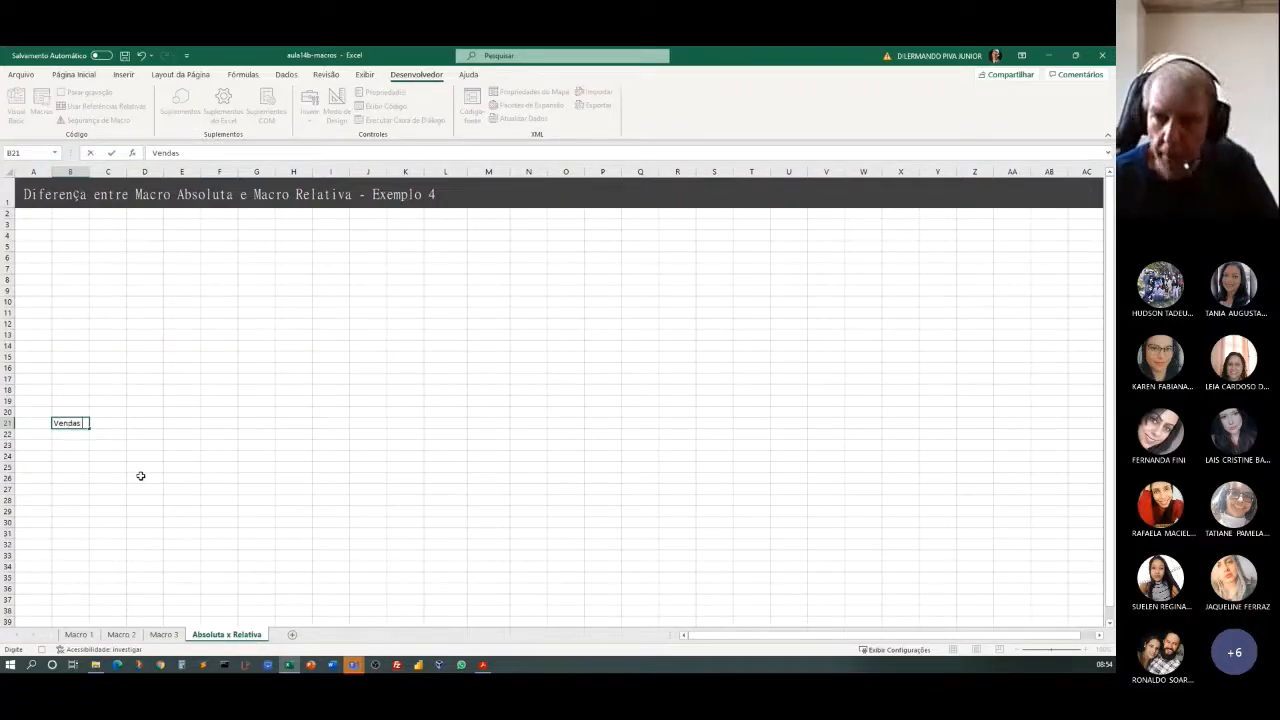
{"action": "type", "text": " Anuais"}
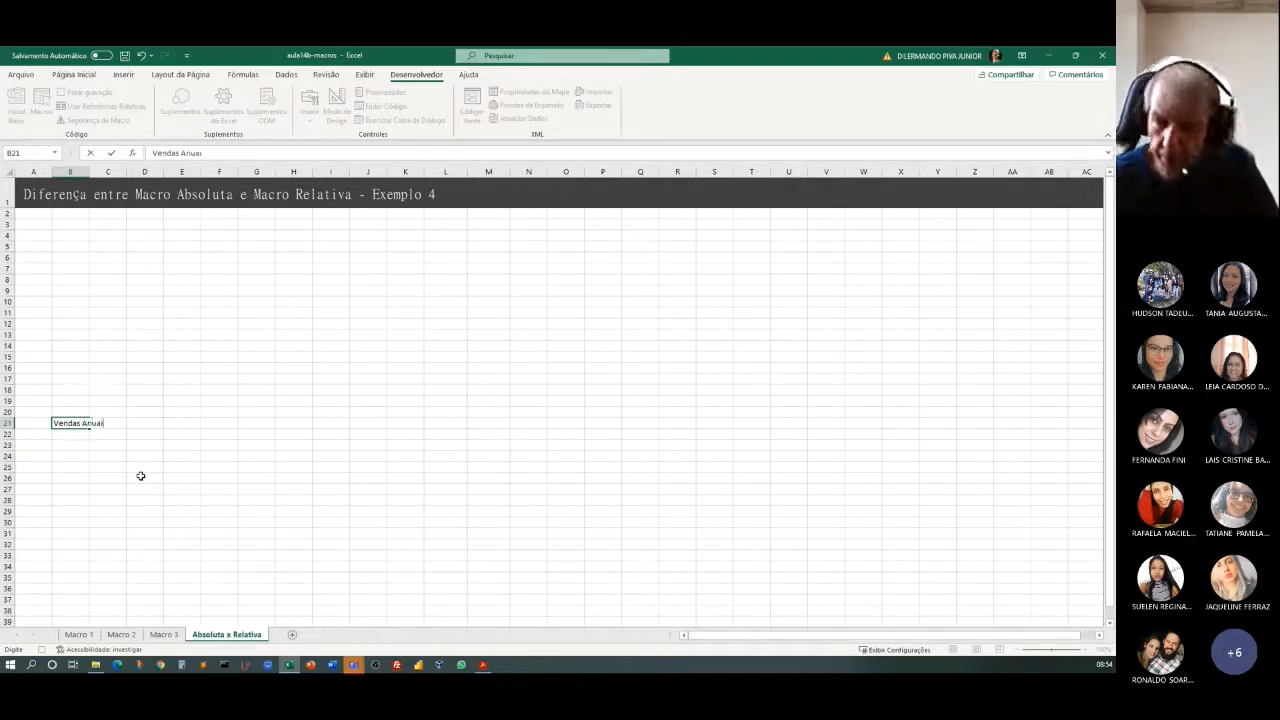
{"action": "left_click", "coordinate": [65, 419]}
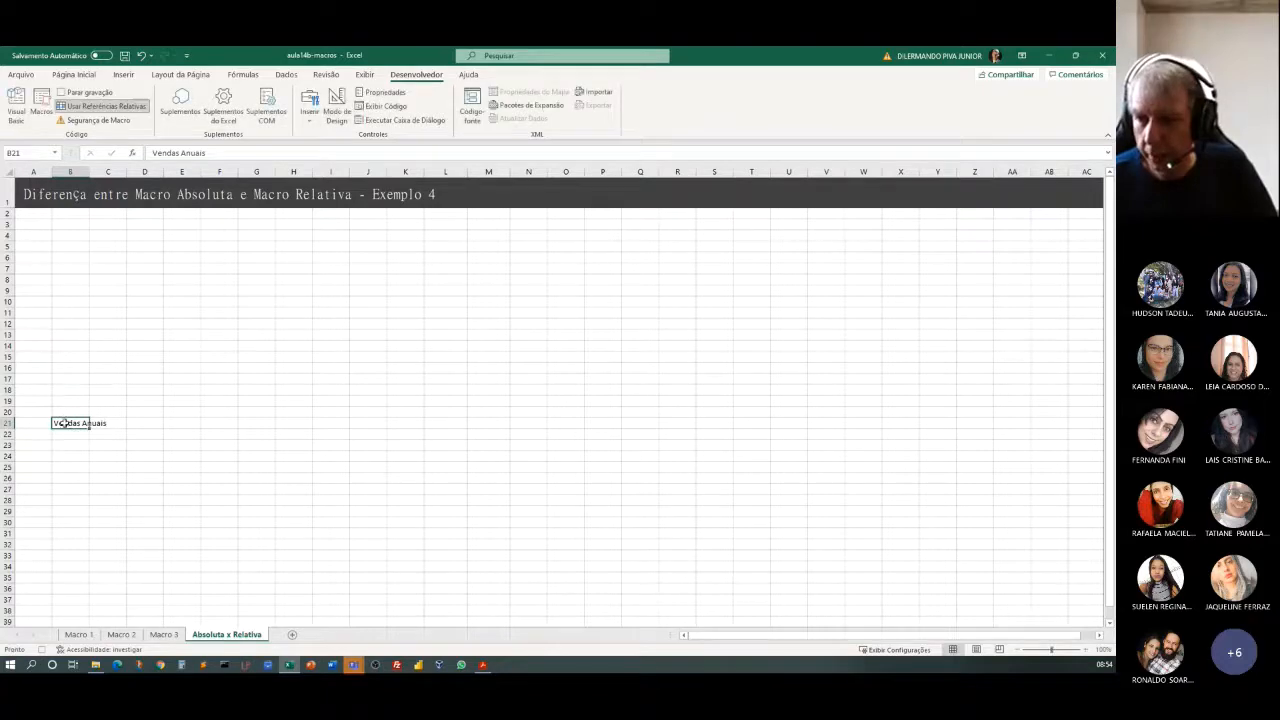
{"action": "left_click", "coordinate": [70, 437]}
Merge and centre the Vendas Anuais title across B21:P21, and format it bold at font size 20.
{"action": "left_click_drag", "start_coordinate": [65, 423], "coordinate": [608, 427]}
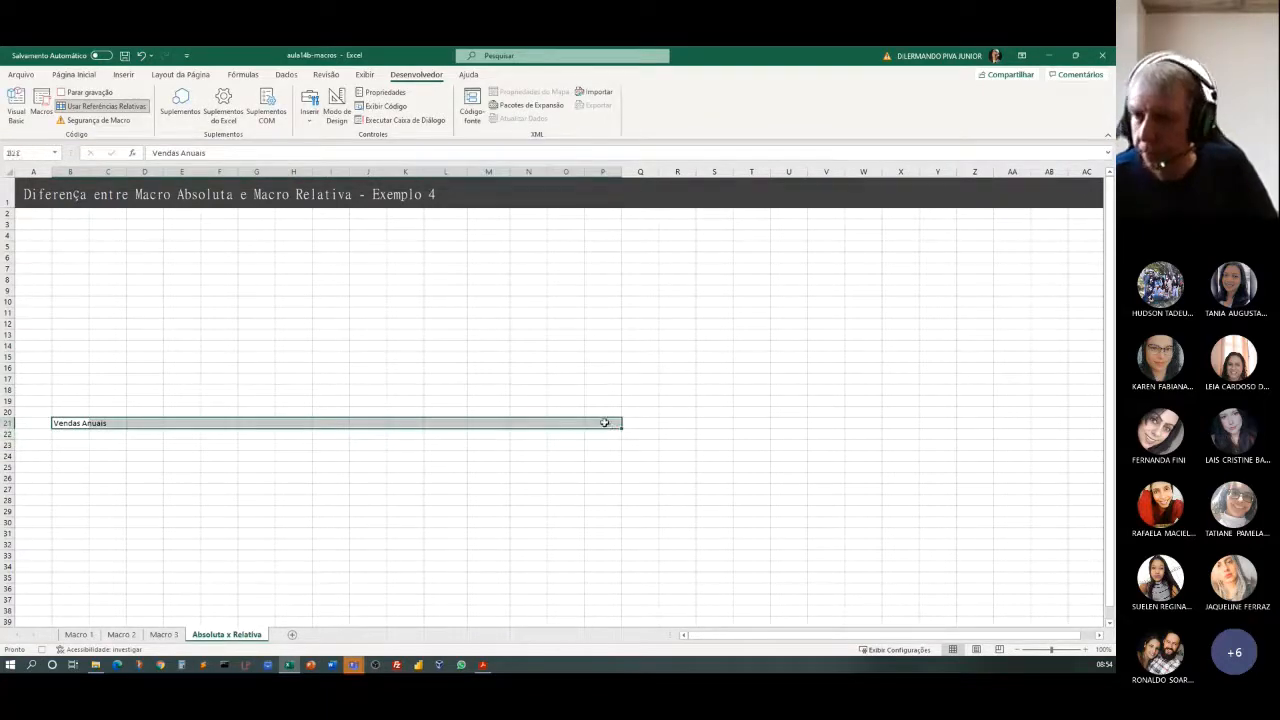
{"action": "left_click", "coordinate": [78, 75]}
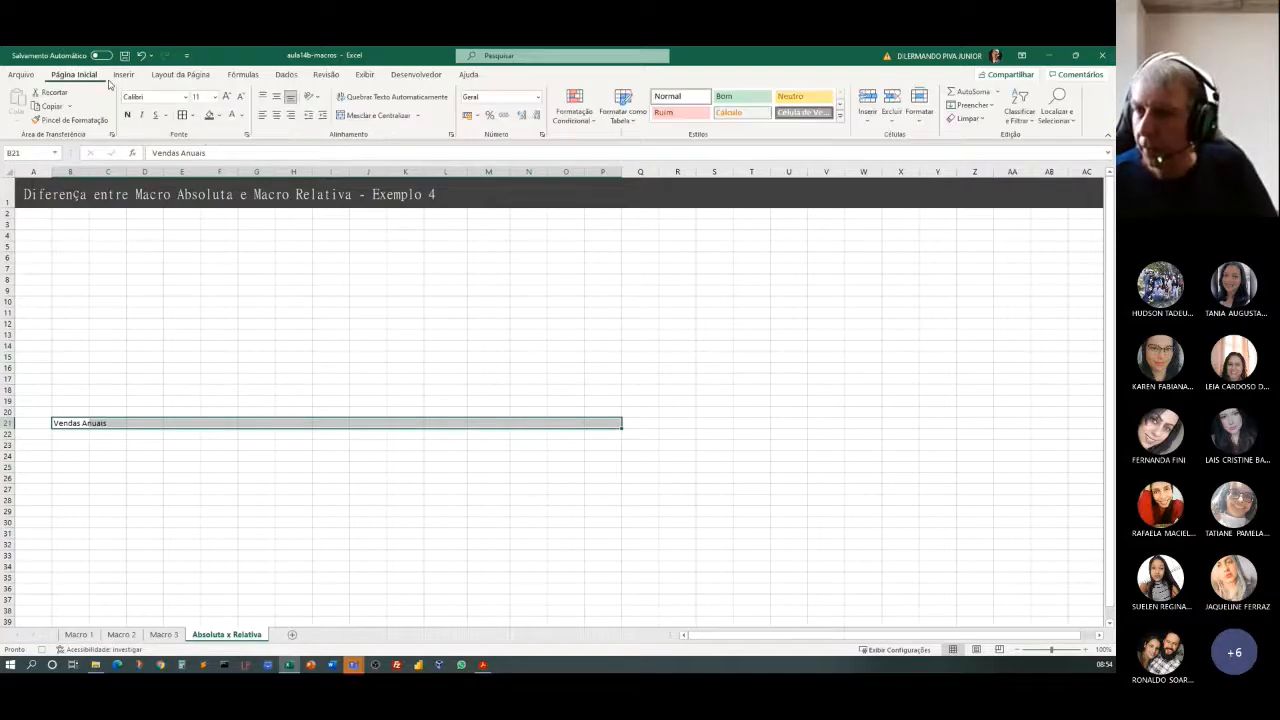
{"action": "left_click", "coordinate": [370, 116]}
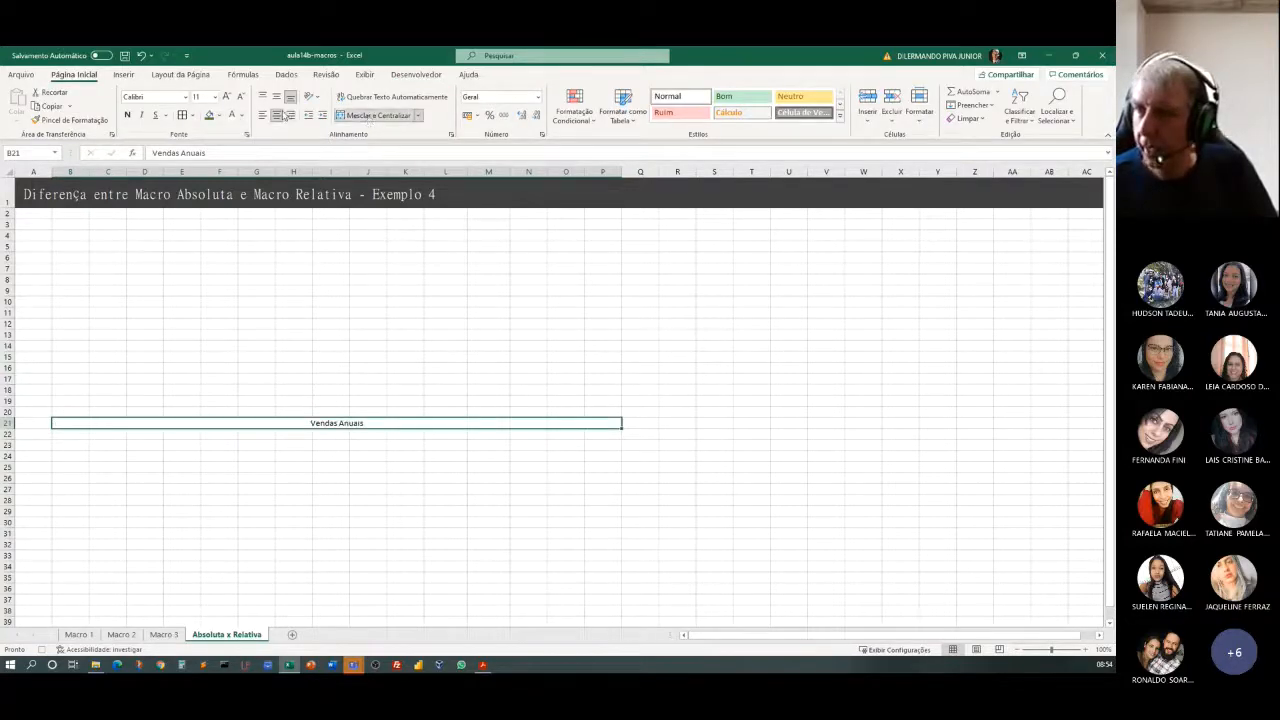
{"action": "left_click", "coordinate": [226, 97]}
{"action": "left_click", "coordinate": [226, 97]}
{"action": "left_click", "coordinate": [226, 97]}
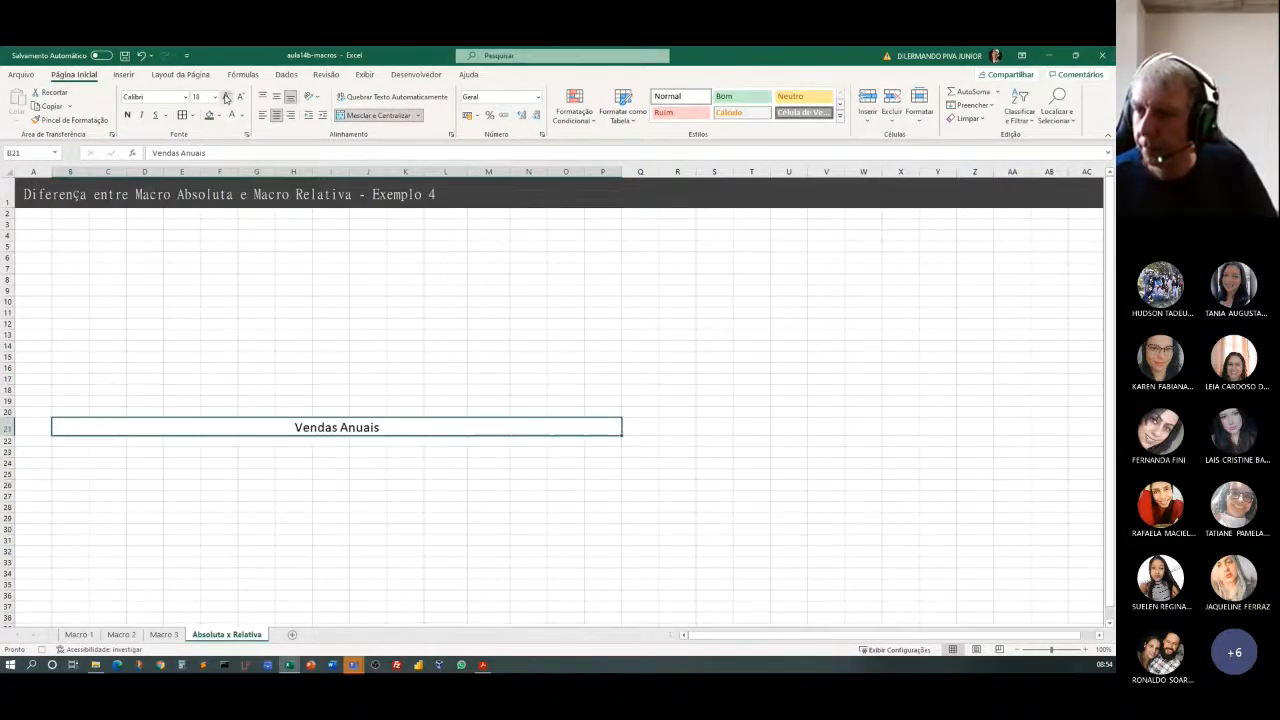
{"action": "left_click", "coordinate": [226, 97]}
{"action": "left_click", "coordinate": [226, 97]}
{"action": "left_click", "coordinate": [128, 116]}
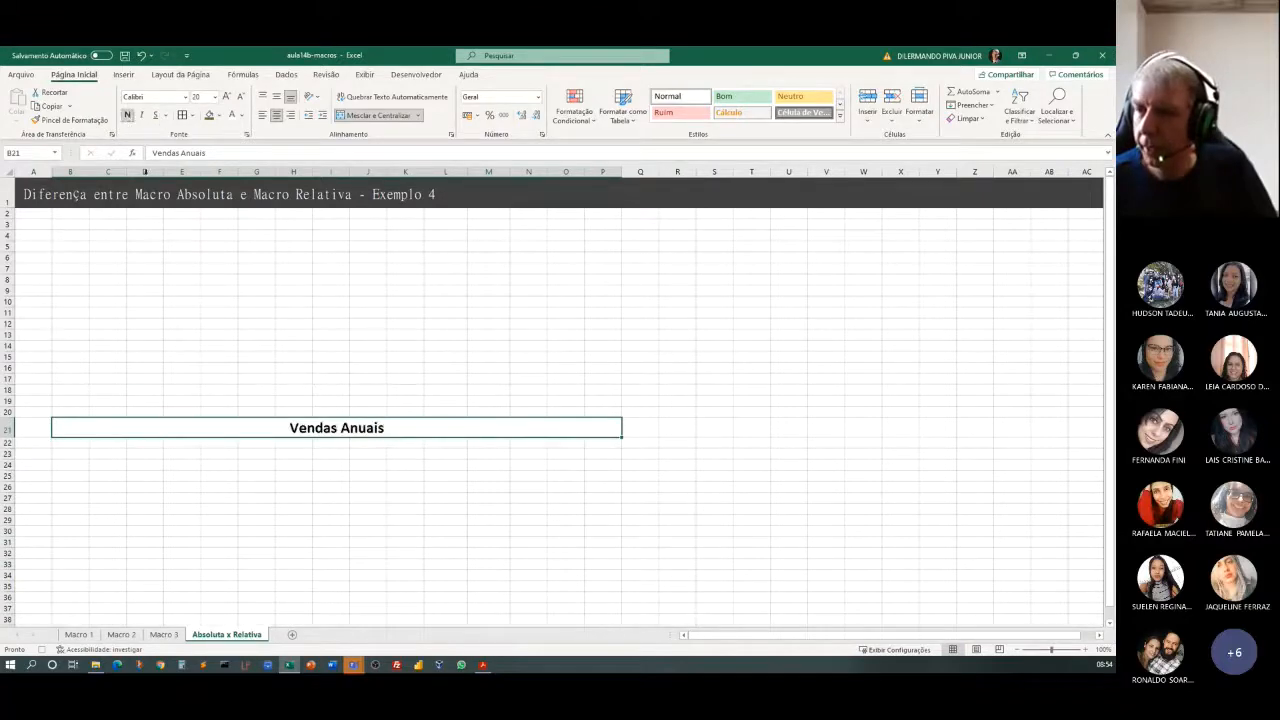
Enter the header "Vendedores" in cell B22, below the title.
{"action": "left_click", "coordinate": [64, 440]}
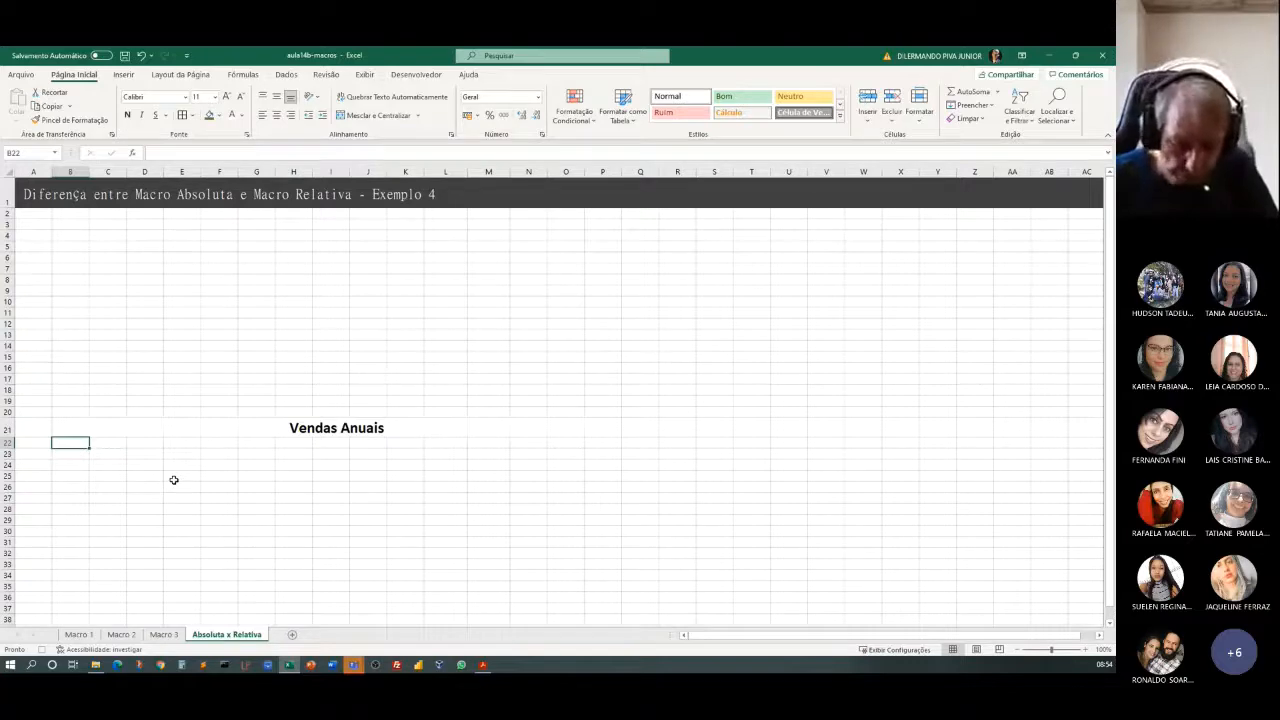
{"action": "type", "text": "Me"}
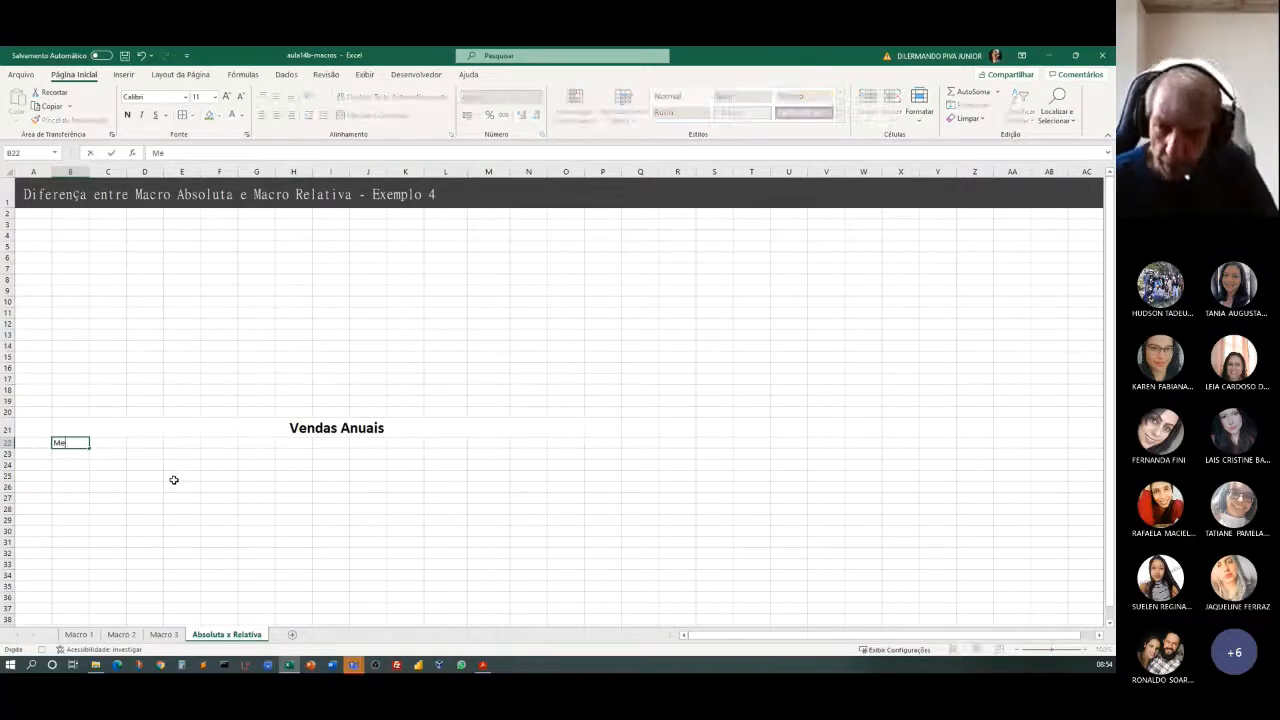
{"action": "type", "text": "se"}
{"action": "key", "text": "BackSpace"}
{"action": "key", "text": "BackSpace"}
{"action": "key", "text": "BackSpace"}
{"action": "key", "text": "BackSpace"}
{"action": "type", "text": "V"}
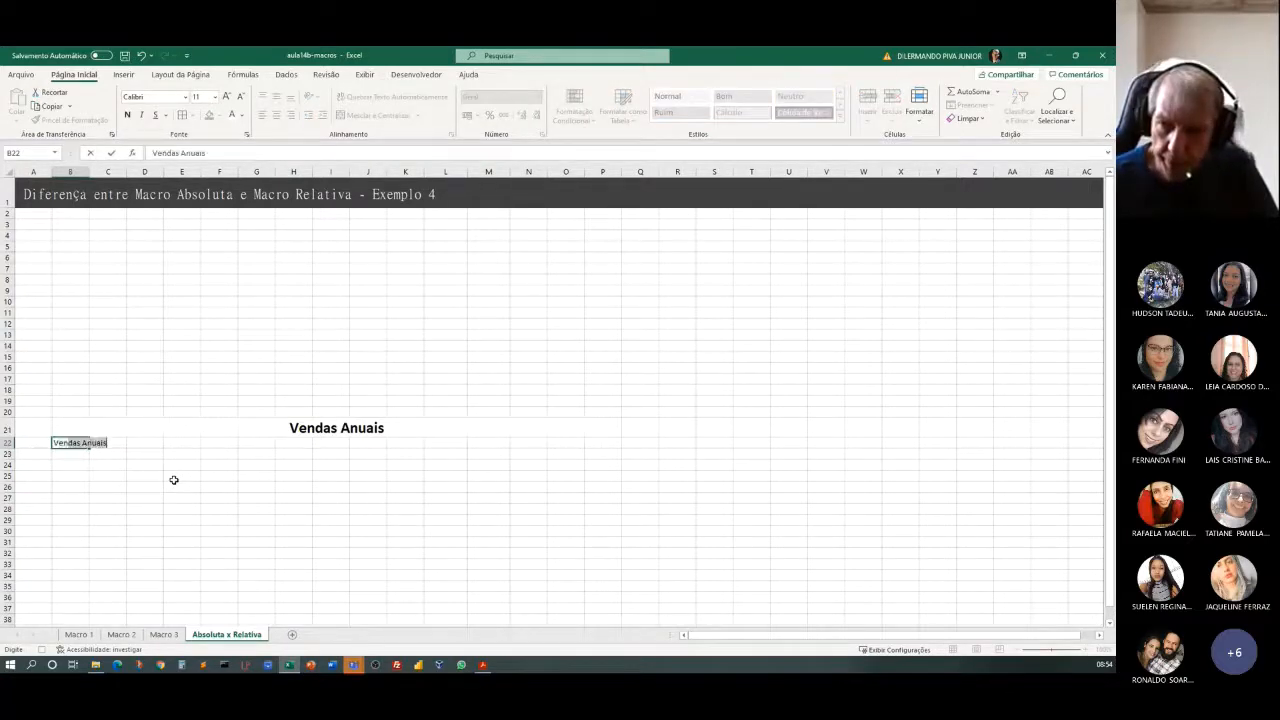
{"action": "type", "text": "endedores"}
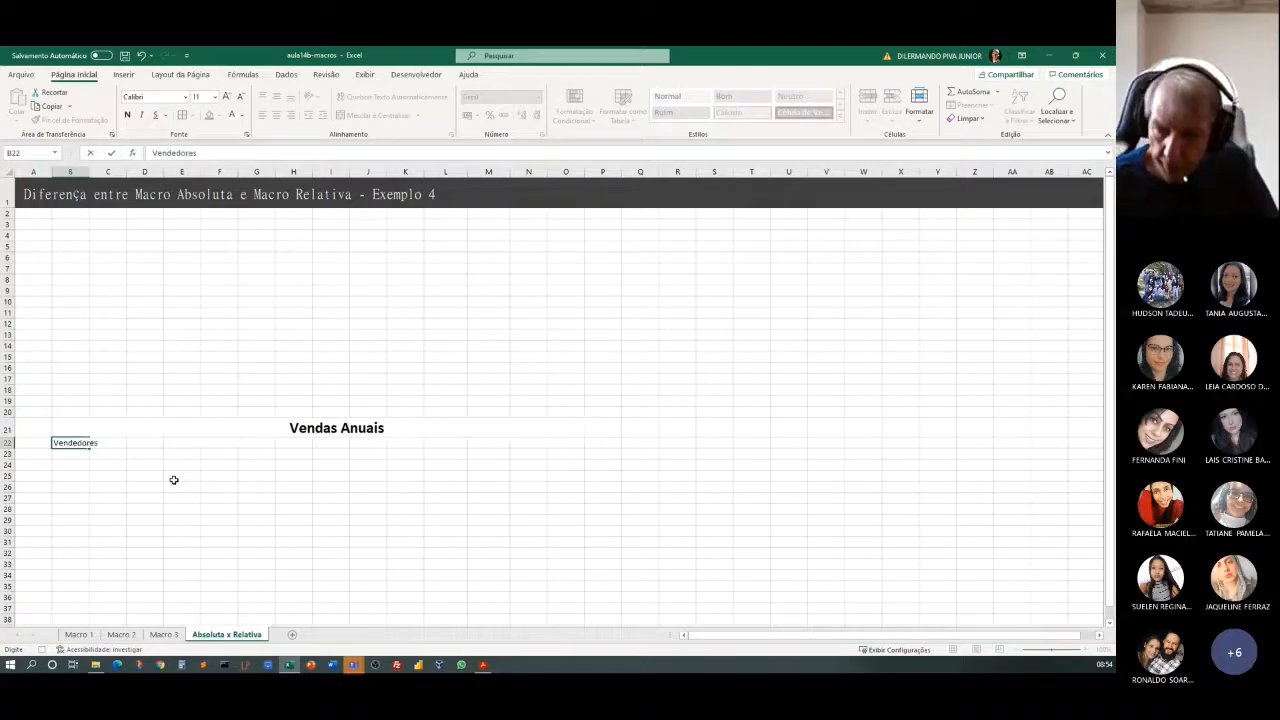
{"action": "key", "text": "Tab"}
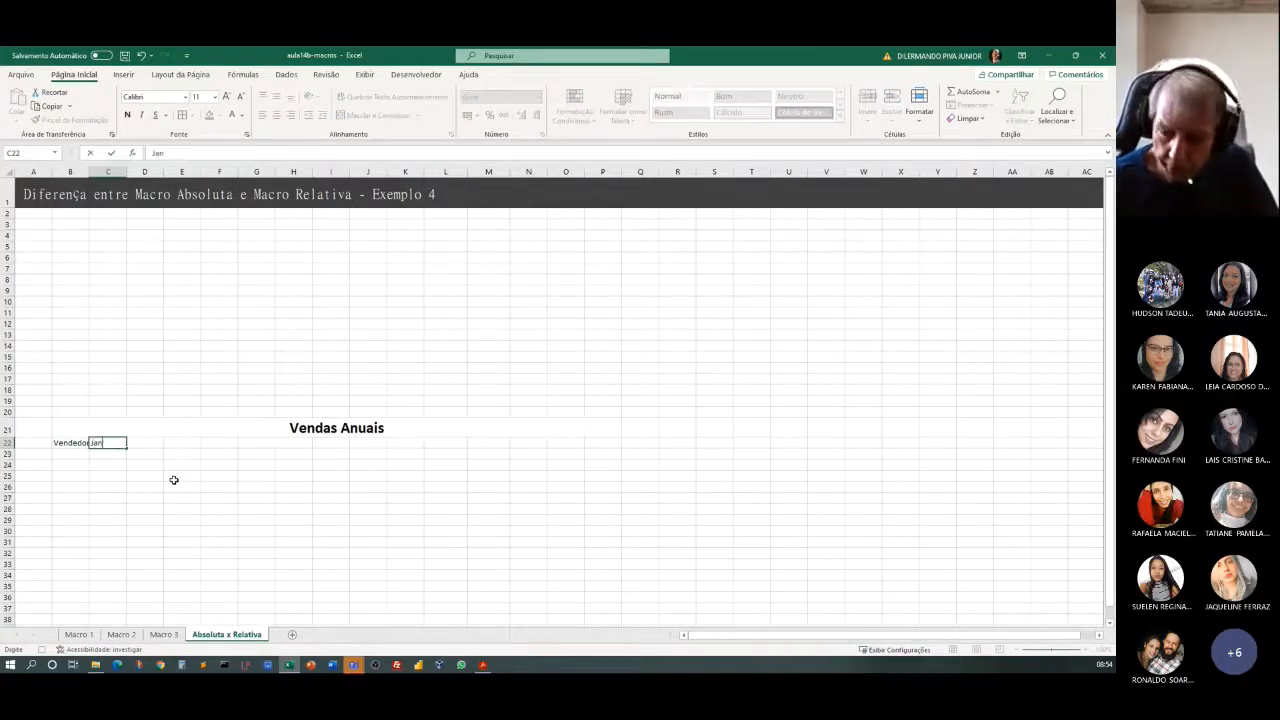
Enter Jan and Fev in C22:D22 and fill the month series across to Dez in N22.
{"action": "key", "text": "Tab"}
{"action": "type", "text": "Fe"}
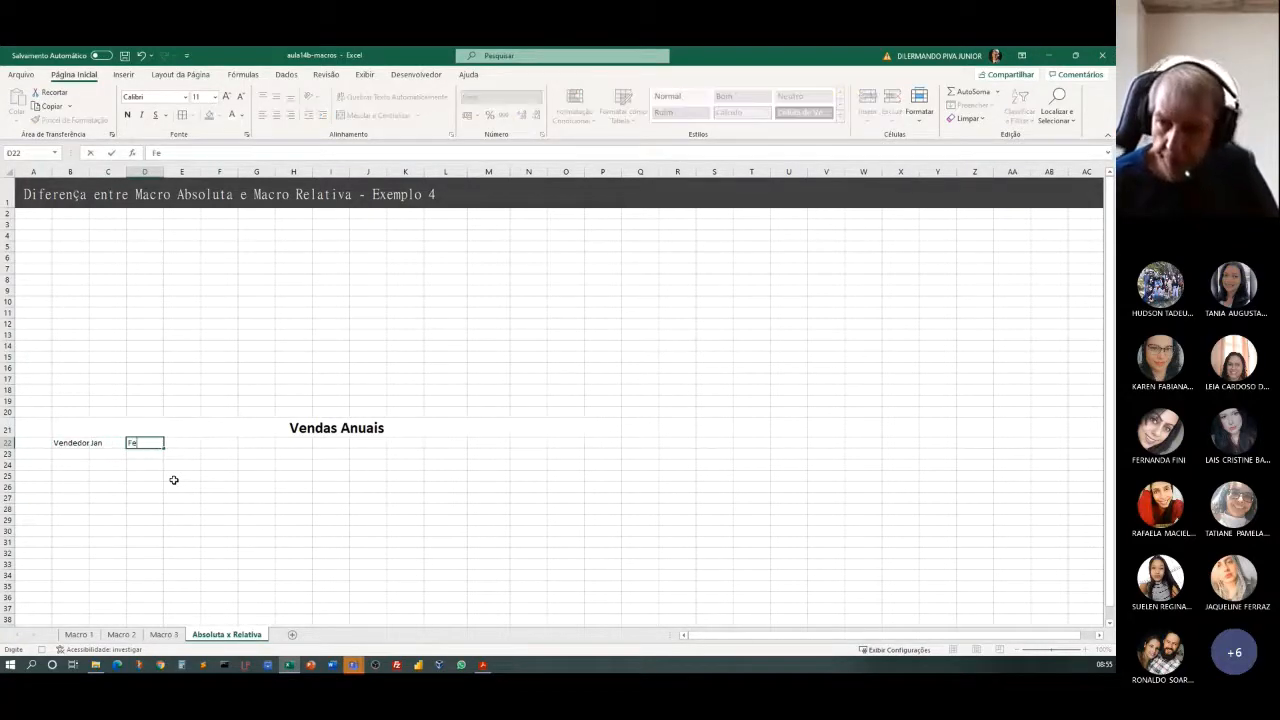
{"action": "key", "text": "Tab"}
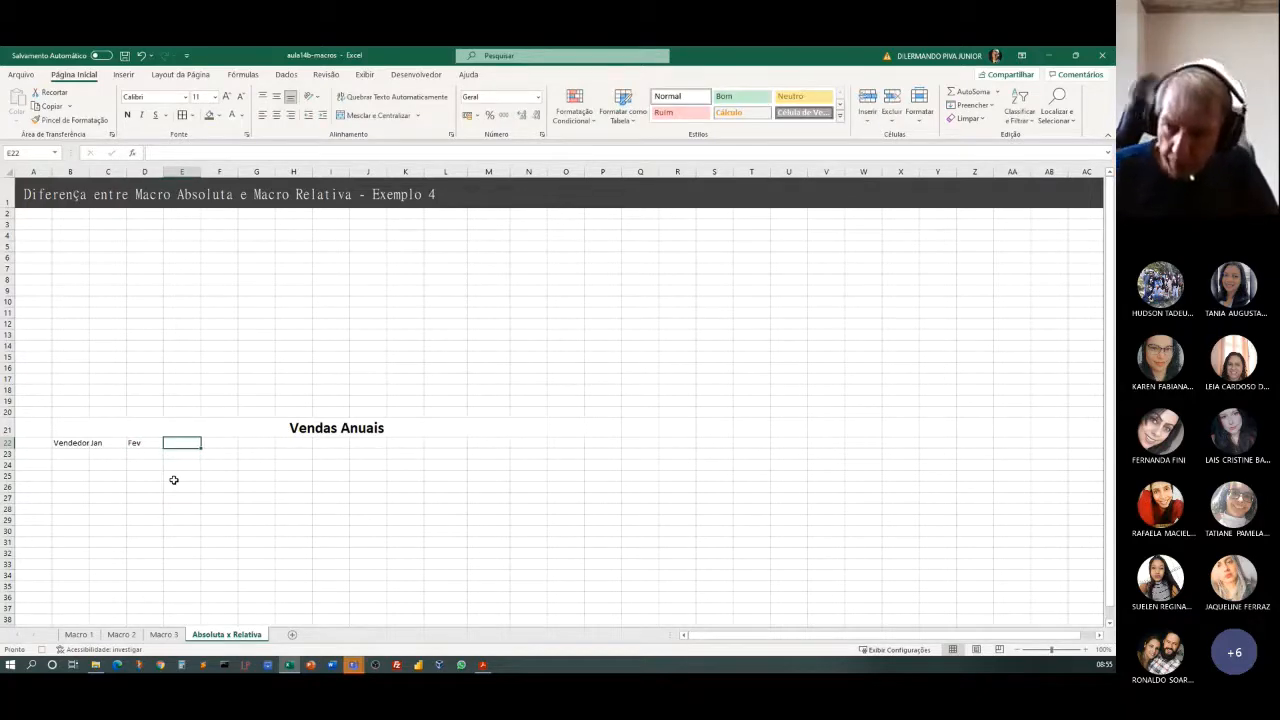
{"action": "left_click_drag", "start_coordinate": [111, 443], "coordinate": [546, 477]}
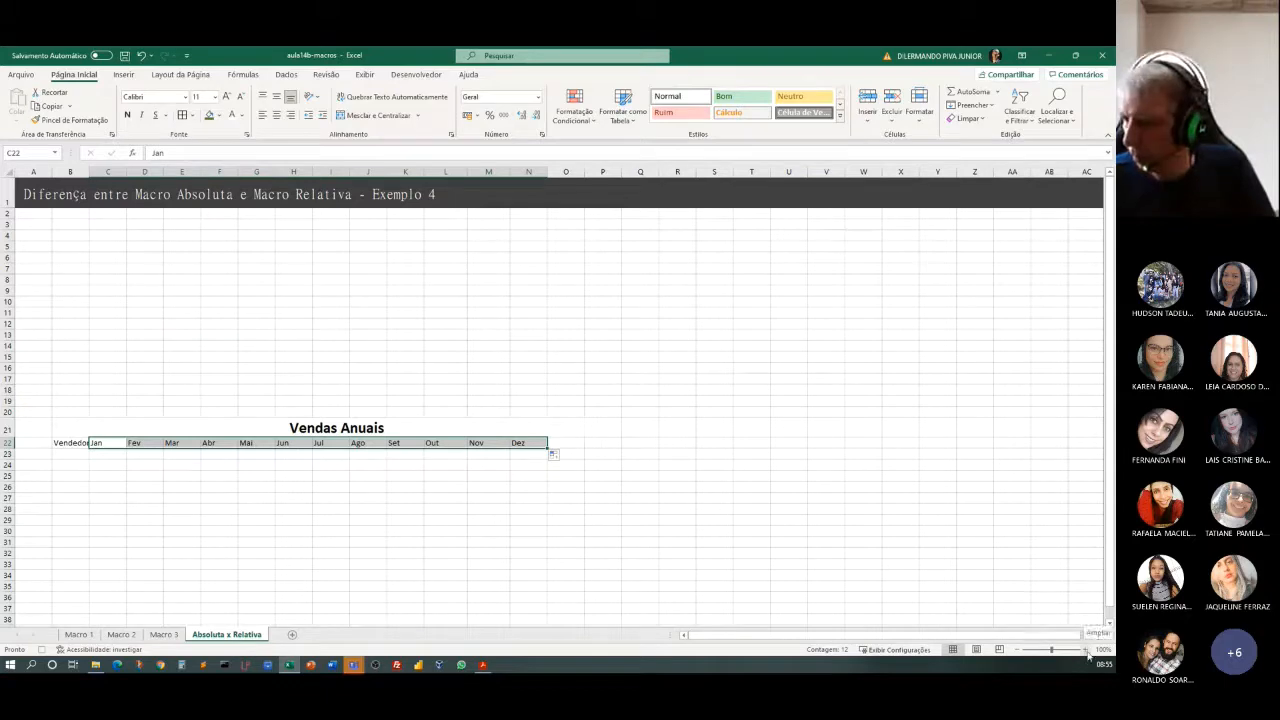
Auto-fit the width of column B to the Vendedores header.
{"action": "left_click", "coordinate": [68, 453]}
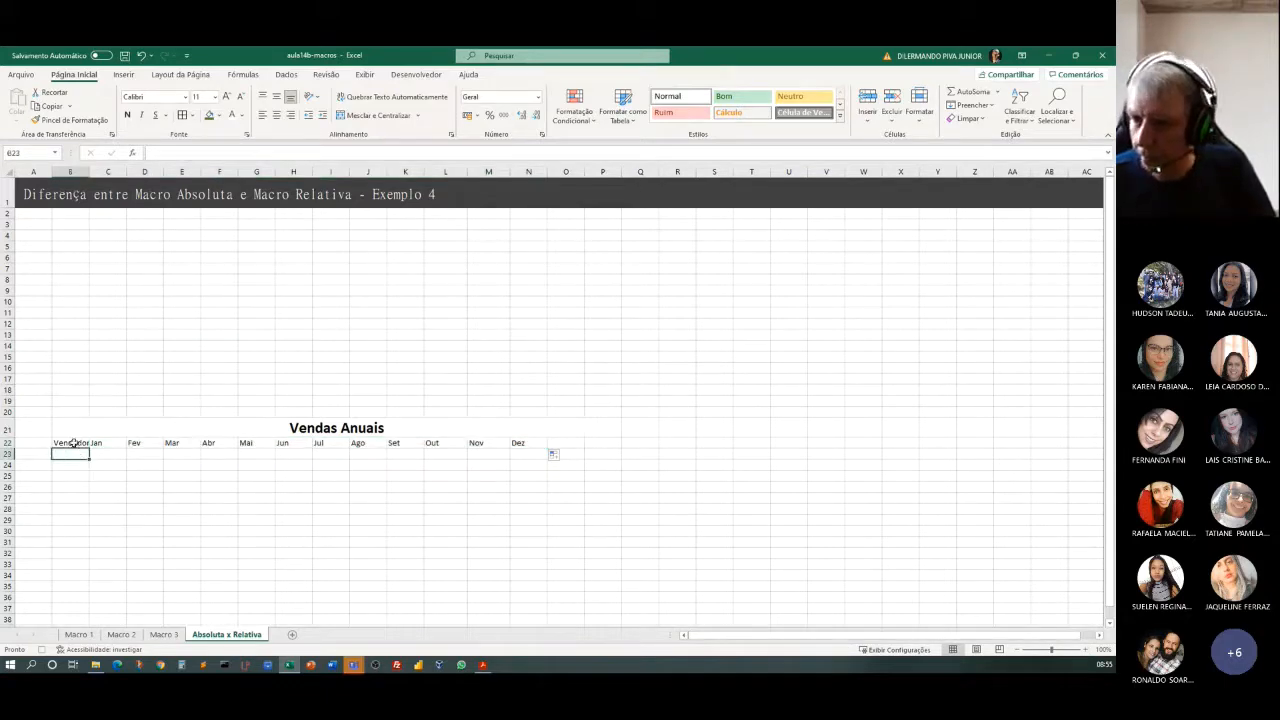
{"action": "left_click", "coordinate": [72, 443]}
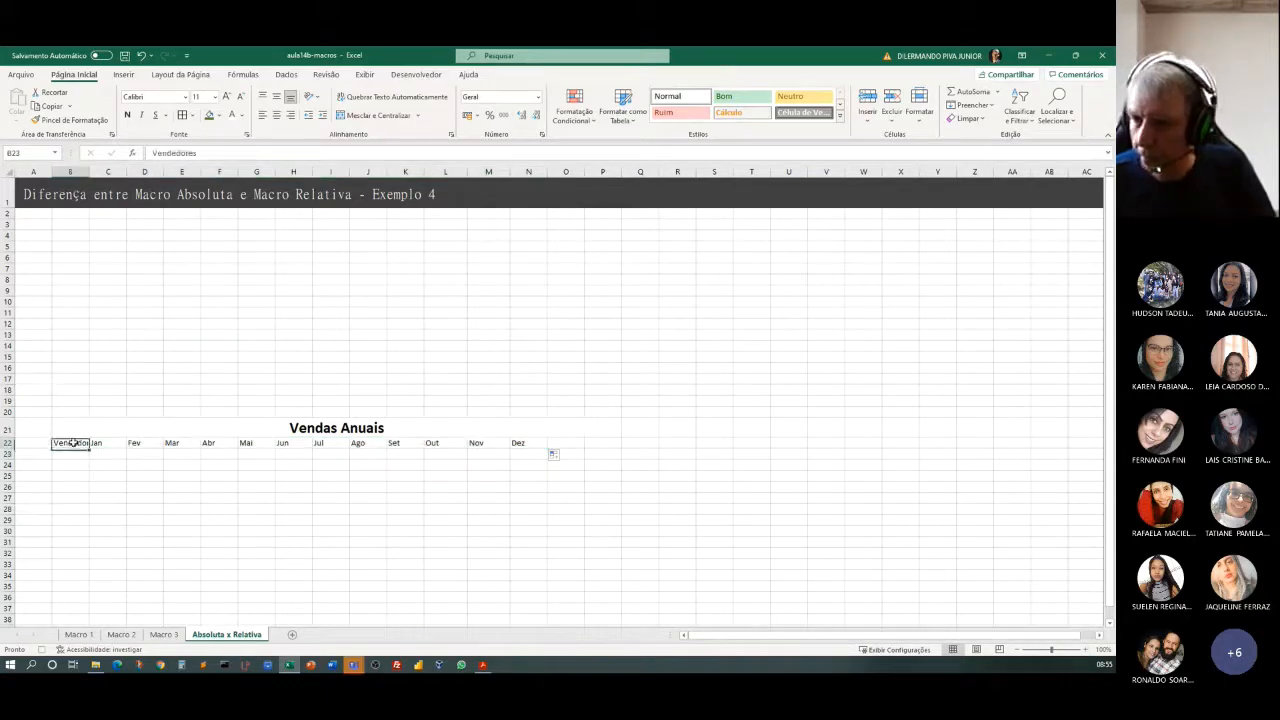
{"action": "double_click", "coordinate": [88, 172]}
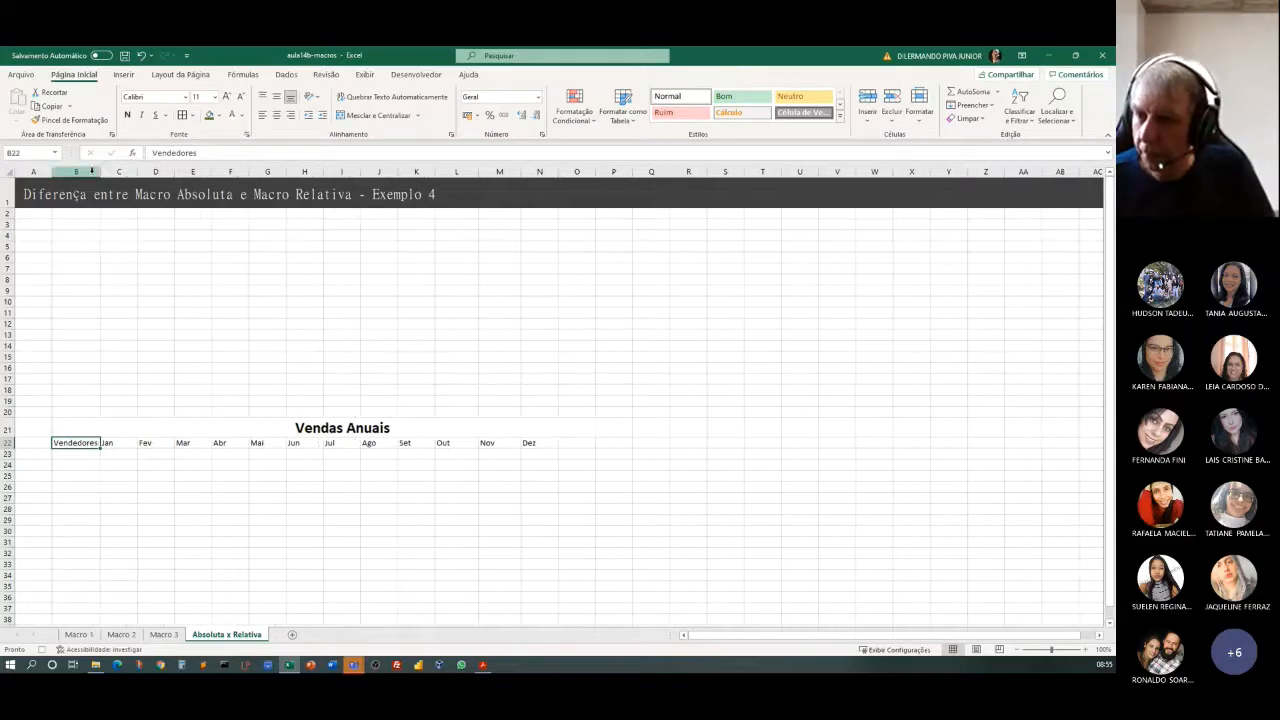
Enter the first names of two sellers in B23 and B24, under the Vendedores header.
{"action": "left_click", "coordinate": [92, 456]}
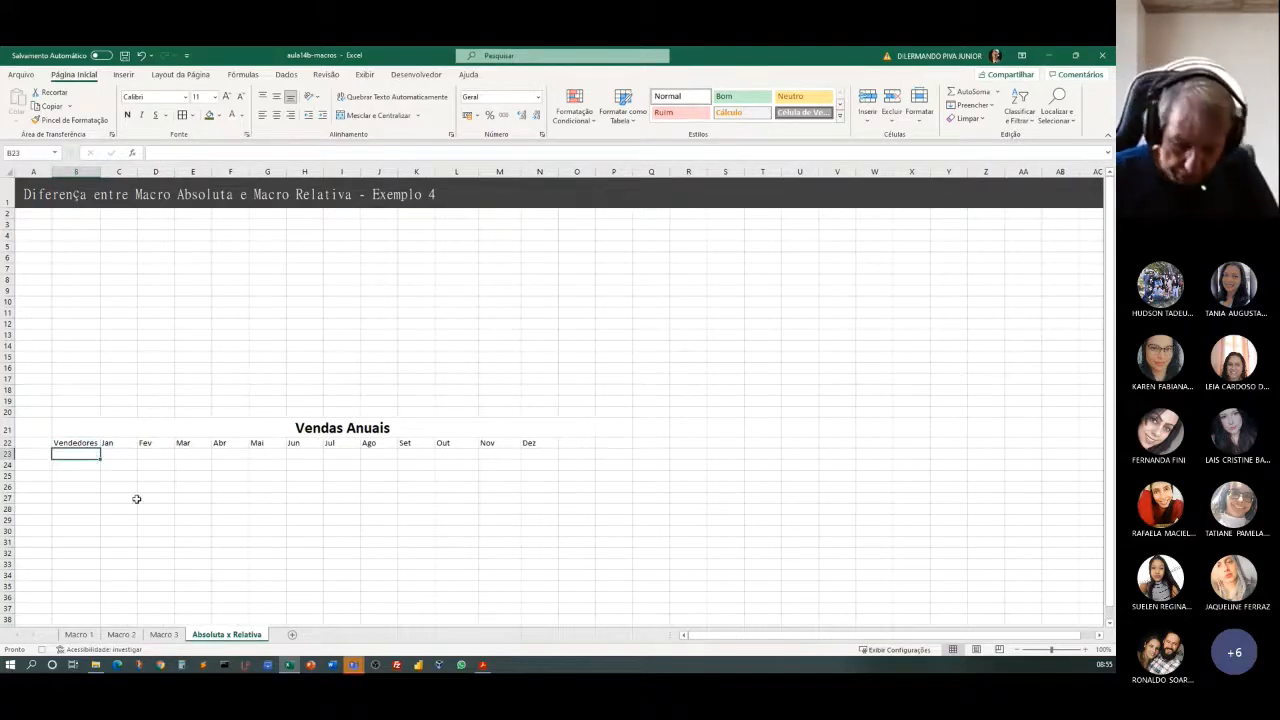
{"action": "type", "text": "Ana"}
{"action": "key", "text": "Return"}
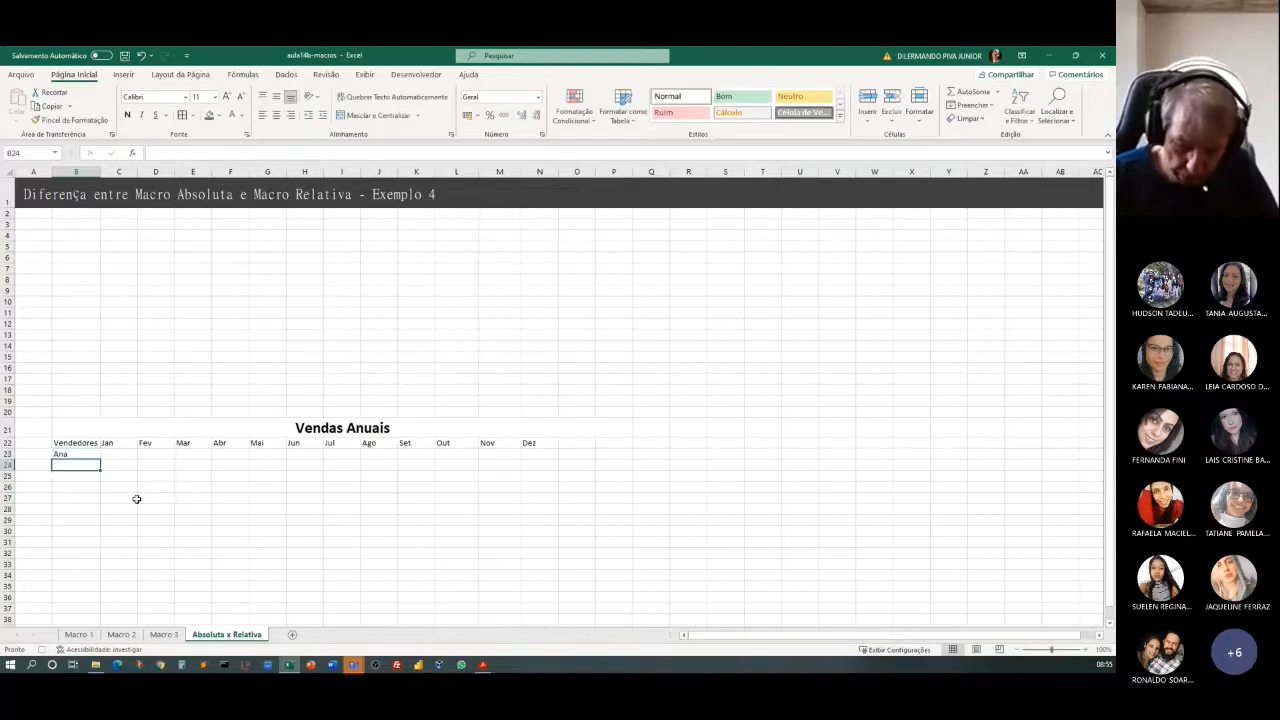
{"action": "type", "text": "Jose"}
{"action": "key", "text": "Return"}
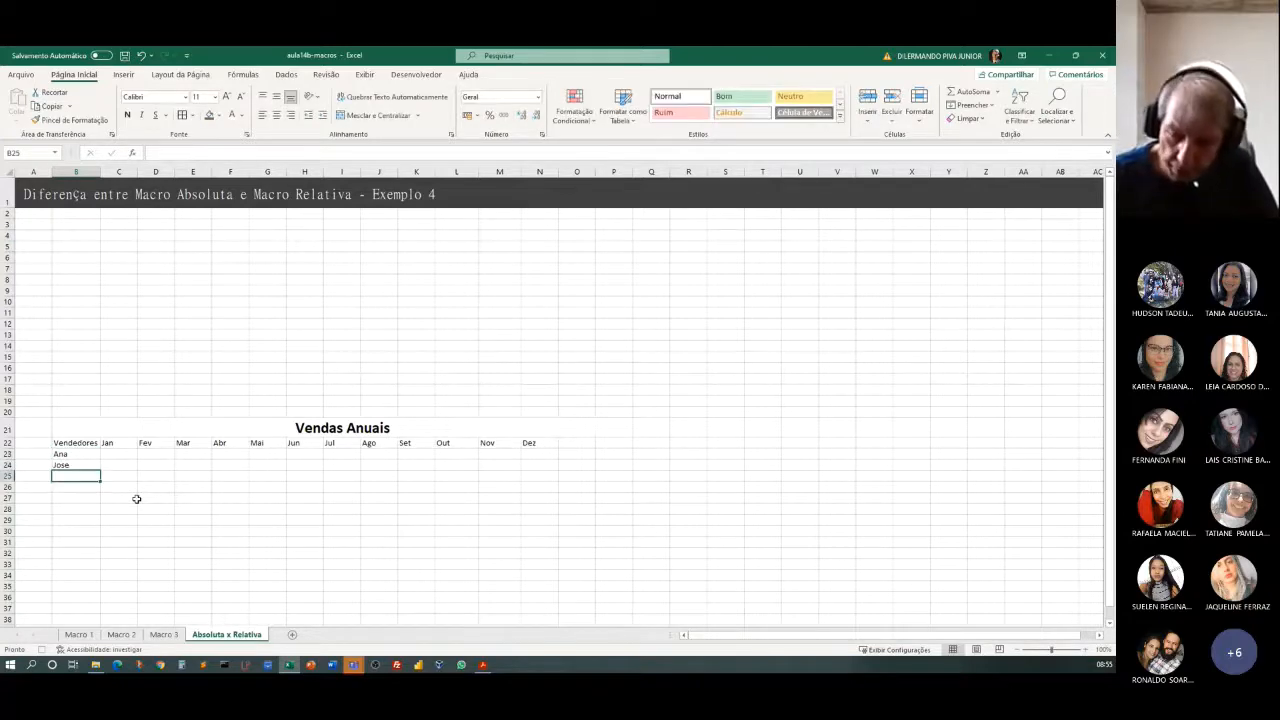
Enter the label "Total" in cell B25, below the two sellers.
{"action": "type", "text": "Tot"}
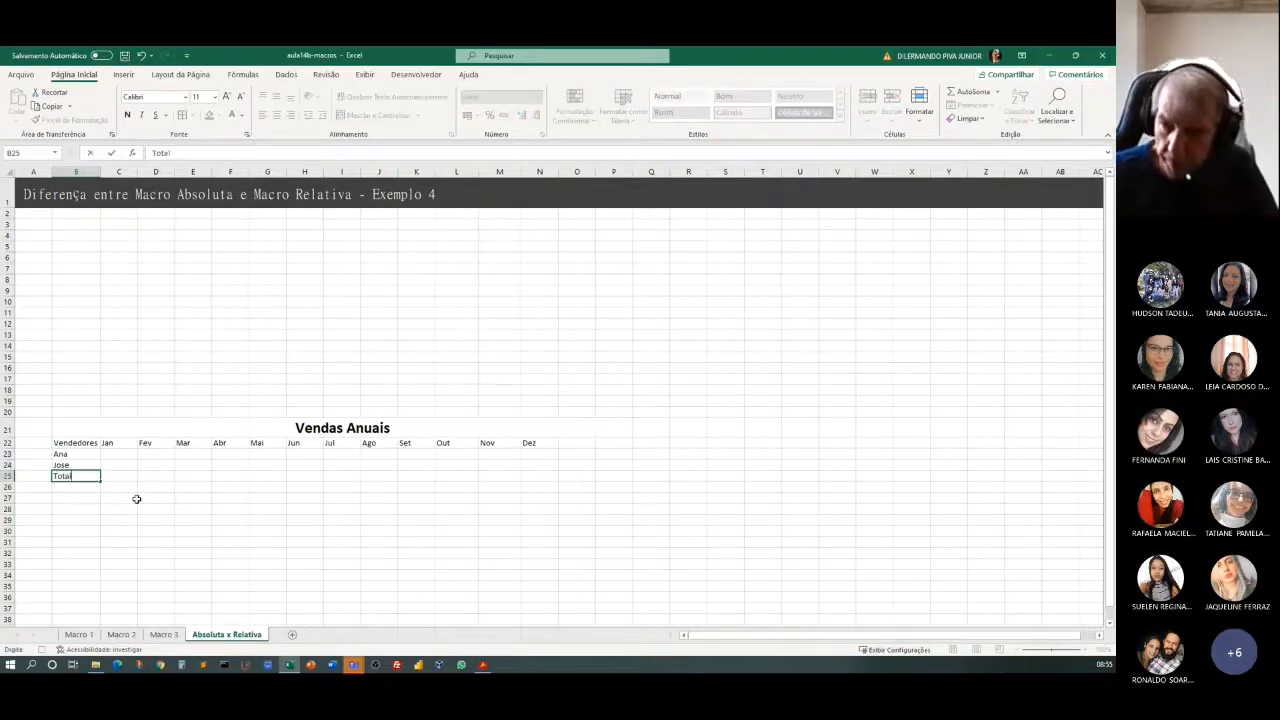
{"action": "type", "text": "al"}
{"action": "left_click", "coordinate": [127, 487]}
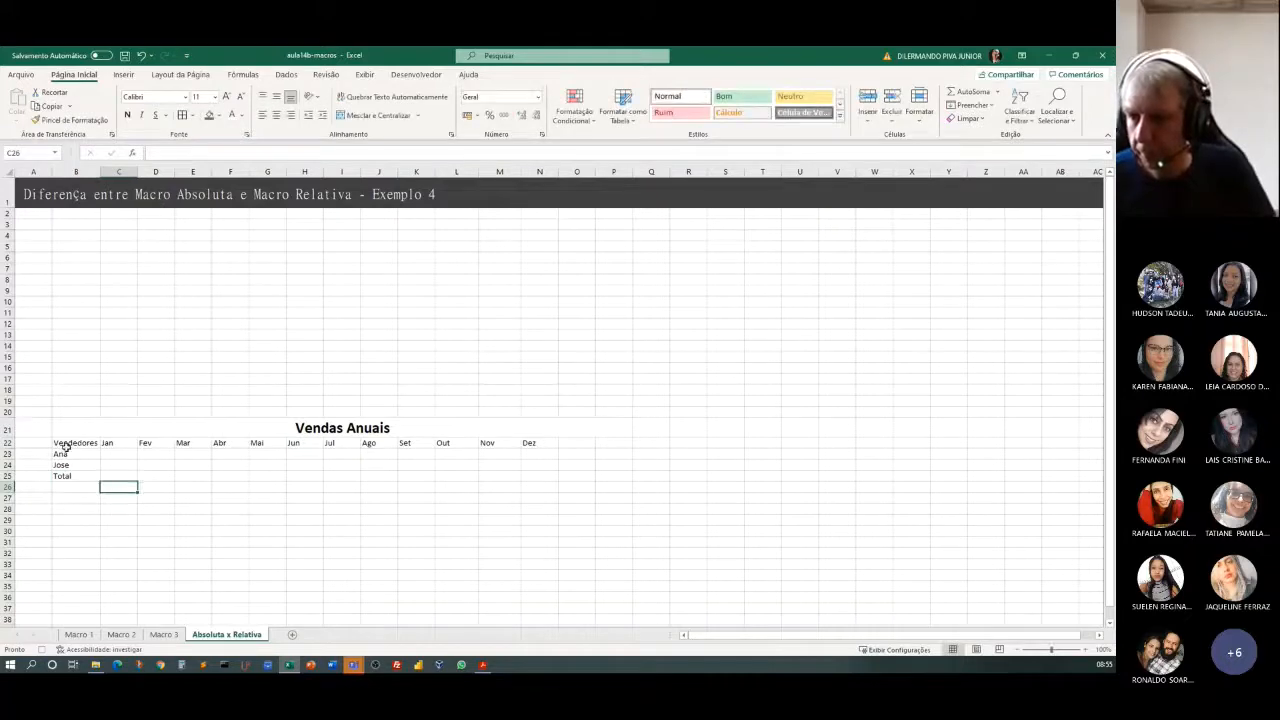
Apply borders to every cell of the Vendas Anuais table, B21:P25.
{"action": "left_click_drag", "start_coordinate": [88, 426], "coordinate": [393, 476]}
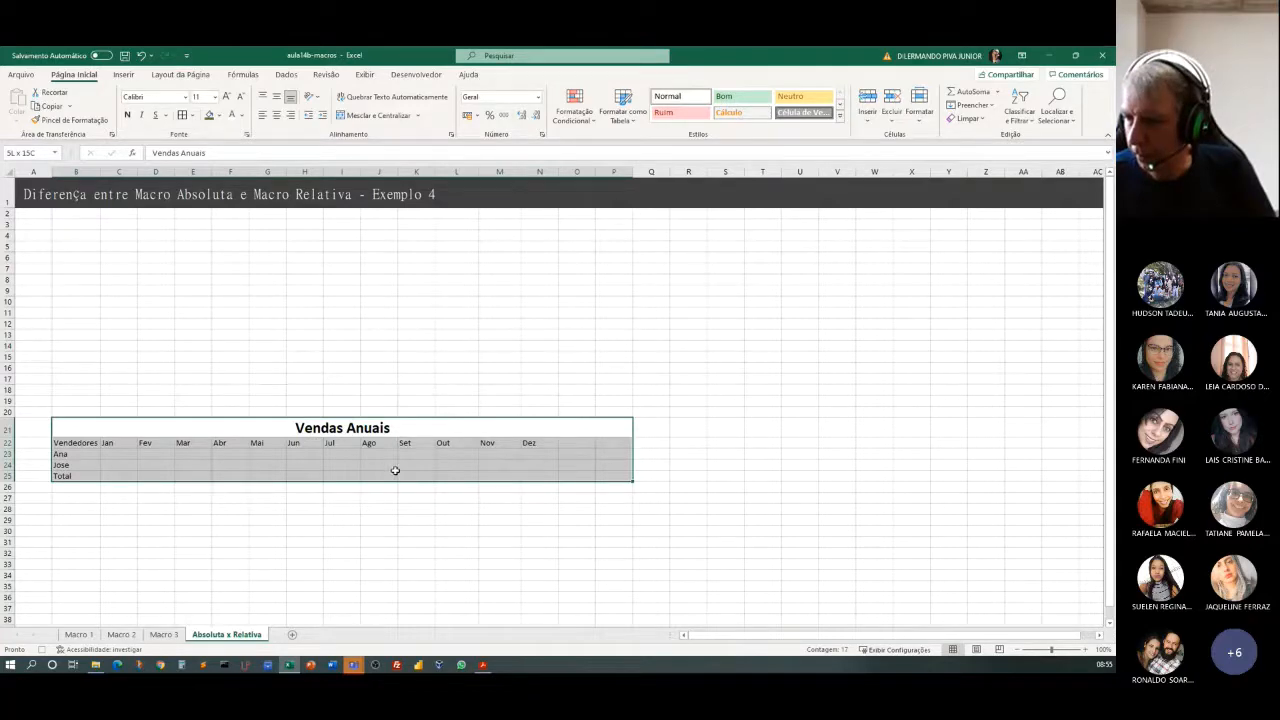
{"action": "left_click_drag", "start_coordinate": [395, 470], "coordinate": [396, 467]}
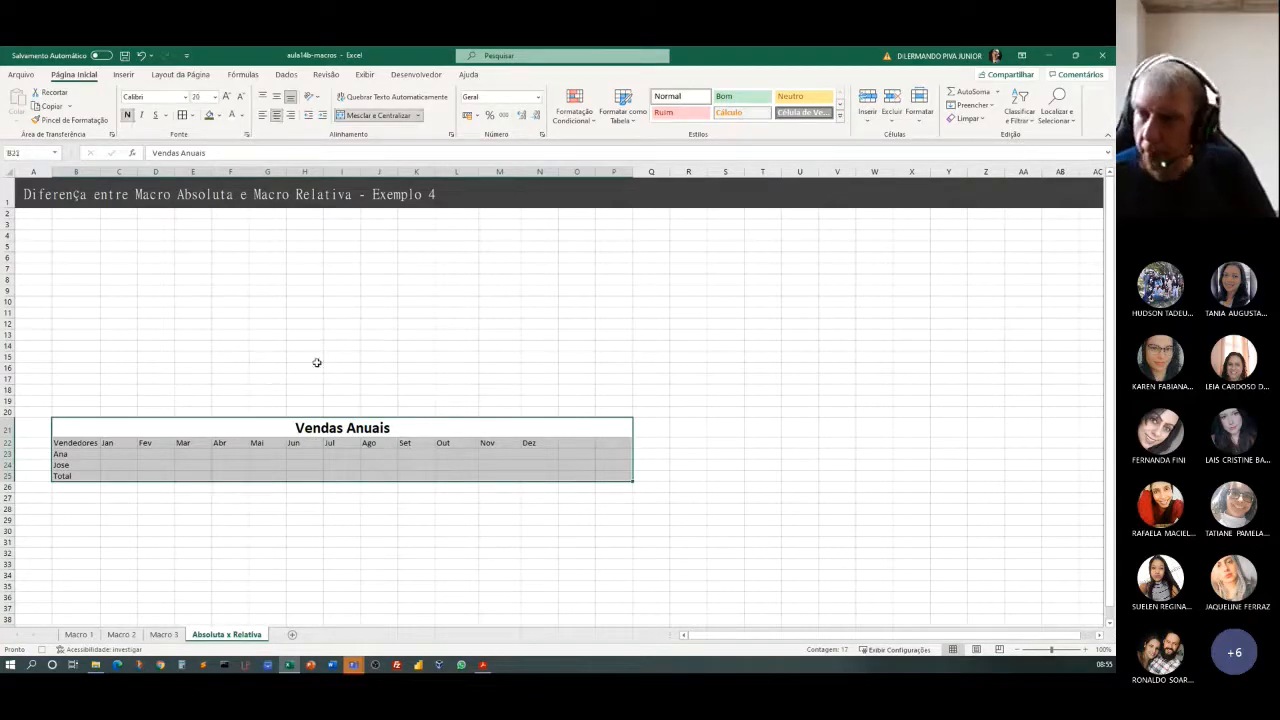
{"action": "left_click", "coordinate": [183, 115]}
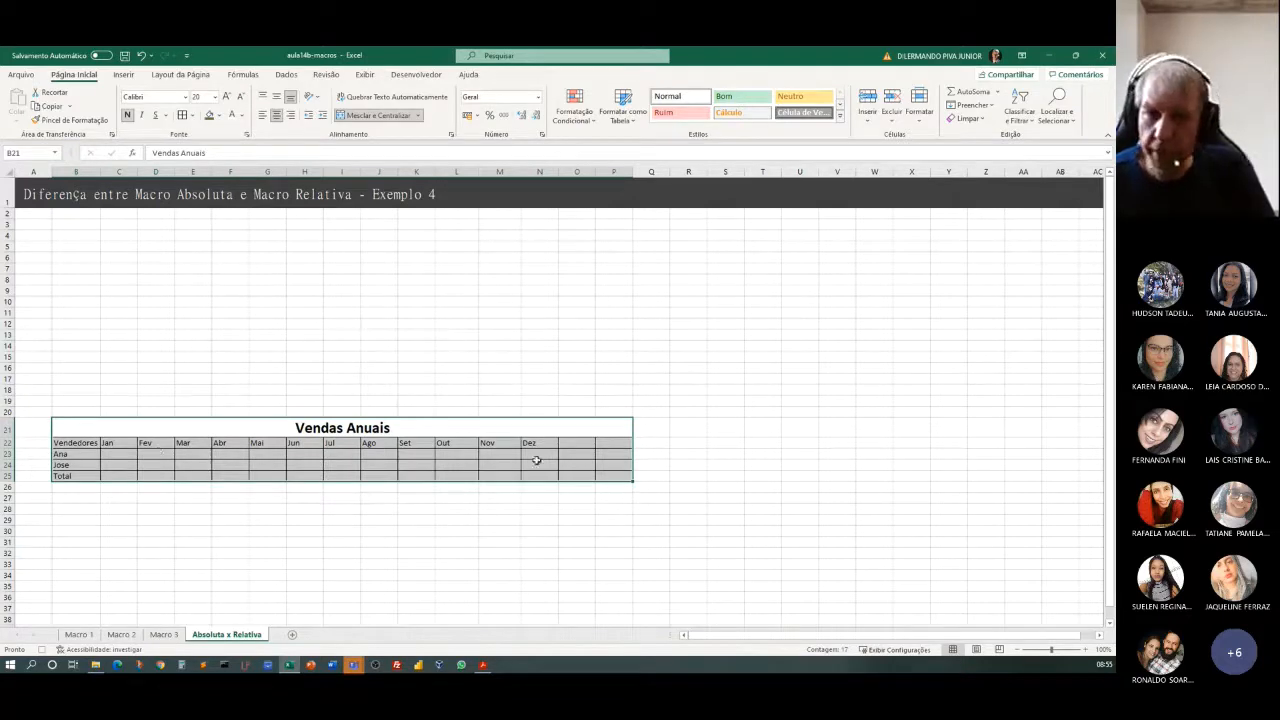
Format the header row B22:P22 with a dark green fill and white text at font size 16.
{"action": "left_click", "coordinate": [73, 442]}
{"action": "left_click_drag", "start_coordinate": [73, 442], "coordinate": [614, 444]}
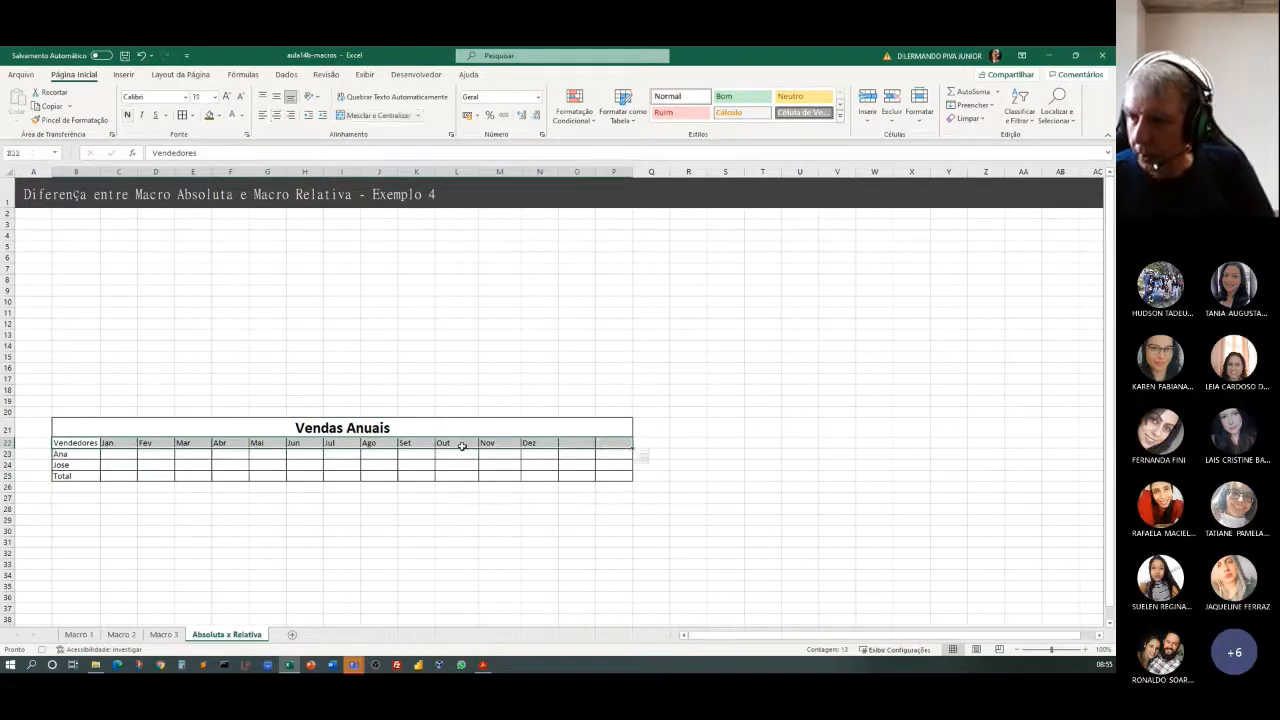
{"action": "left_click", "coordinate": [209, 115]}
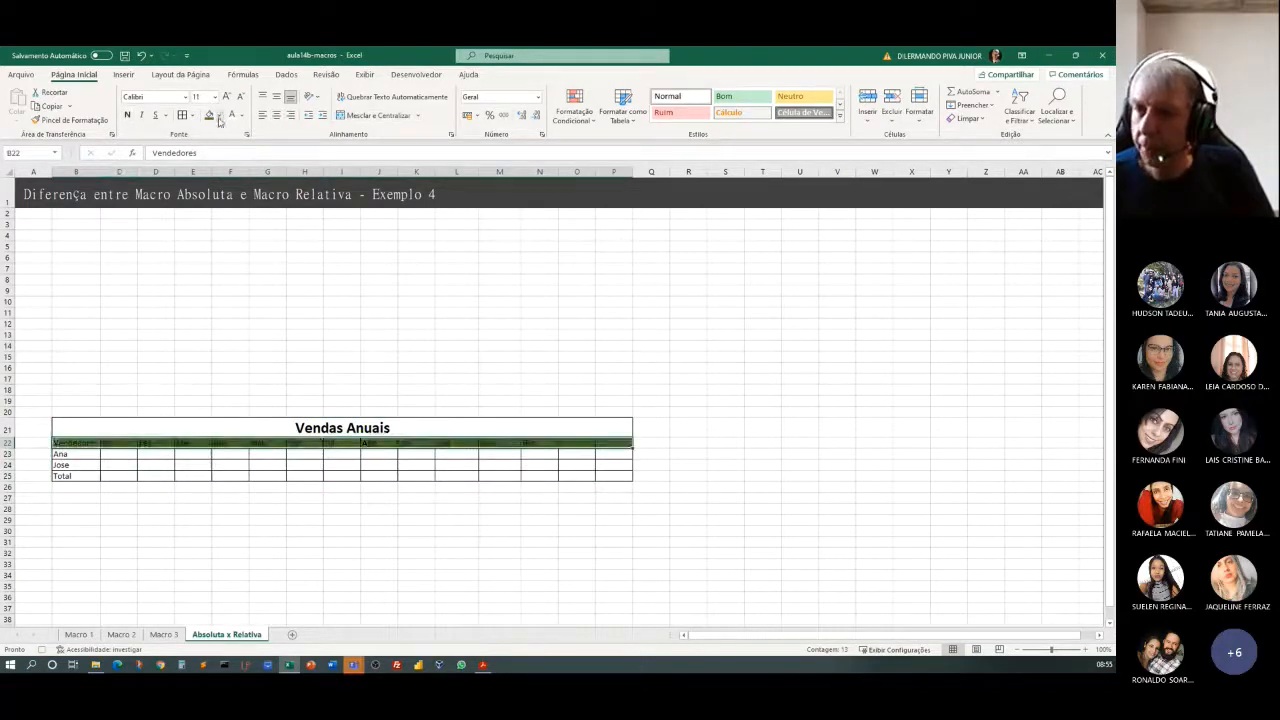
{"action": "left_click", "coordinate": [231, 115]}
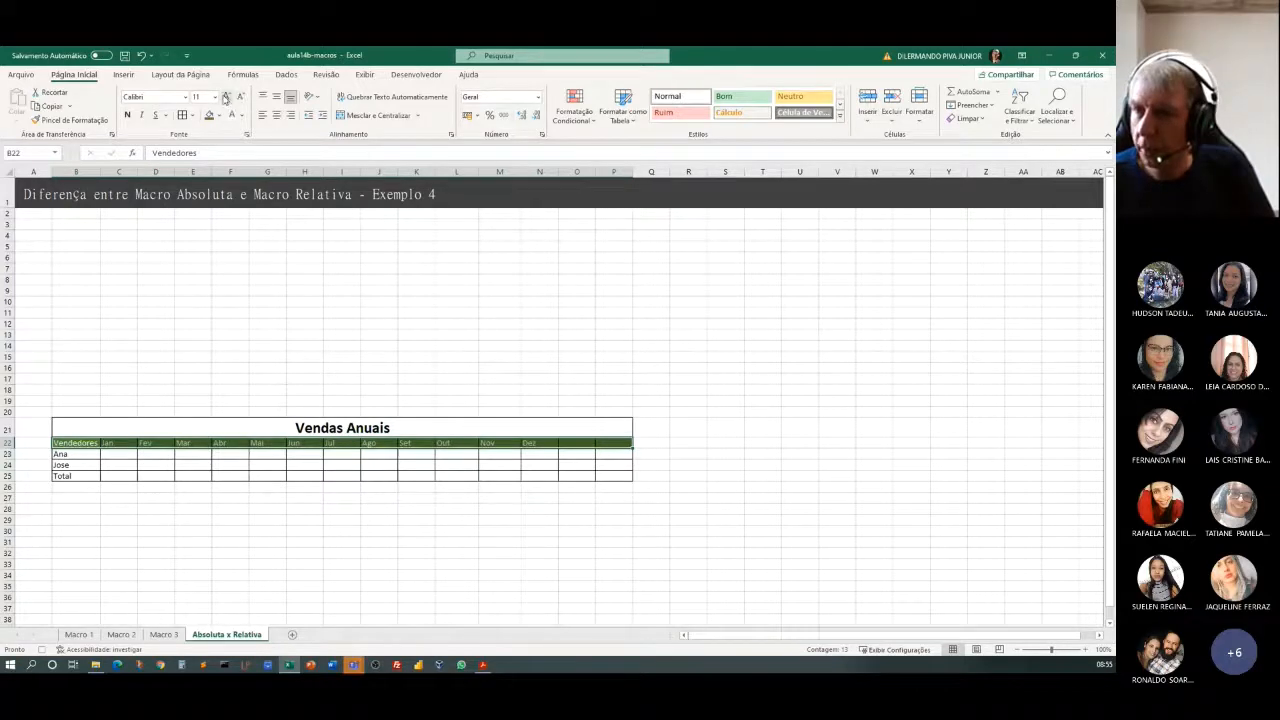
{"action": "left_click", "coordinate": [226, 97]}
{"action": "left_click", "coordinate": [226, 97]}
{"action": "left_click", "coordinate": [226, 97]}
{"action": "left_click", "coordinate": [226, 97]}
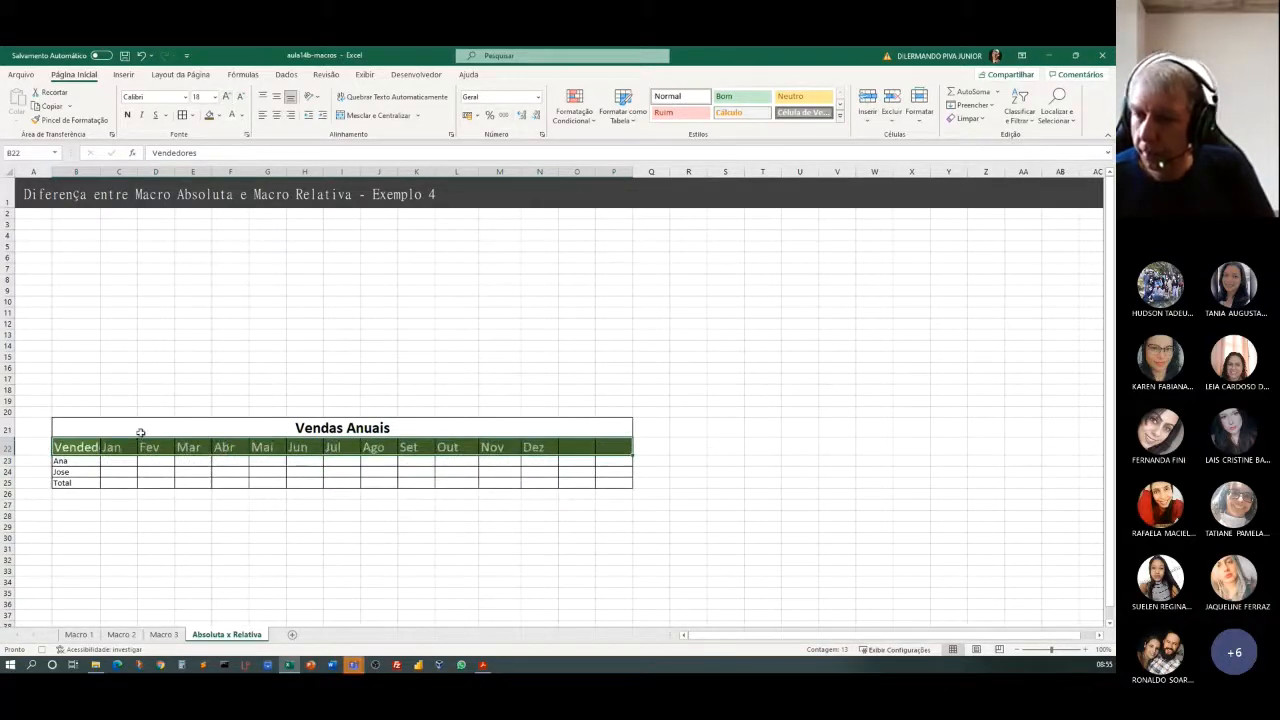
{"action": "left_click", "coordinate": [241, 97]}
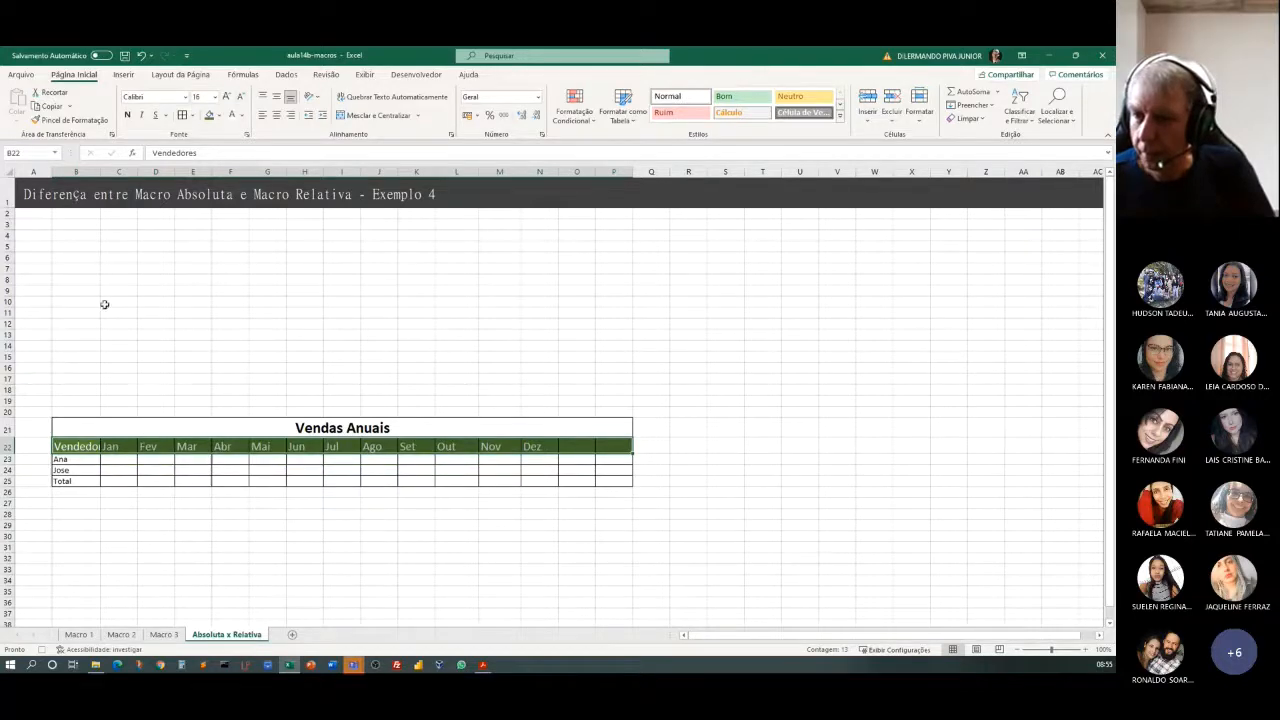
Widen column B to fit the enlarged Vendedores header and make the row labels in B23:B25 bold.
{"action": "left_click_drag", "start_coordinate": [101, 172], "coordinate": [113, 172]}
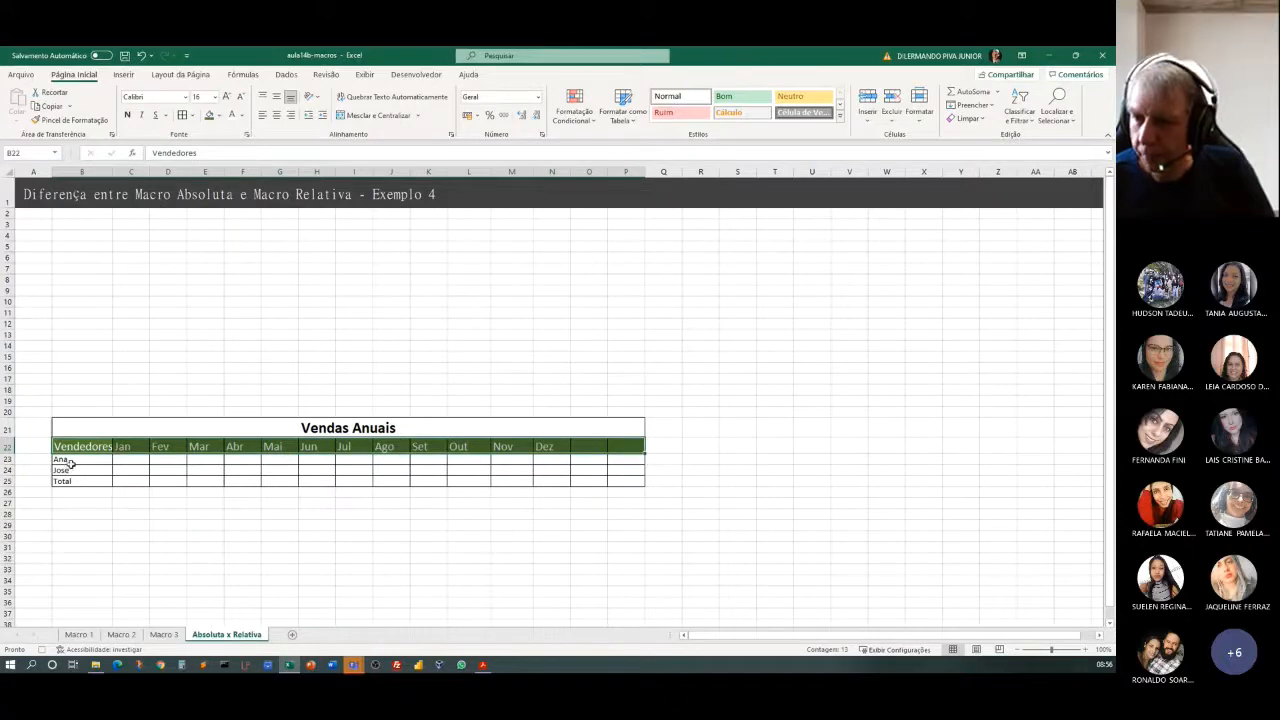
{"action": "left_click_drag", "start_coordinate": [70, 460], "coordinate": [75, 481]}
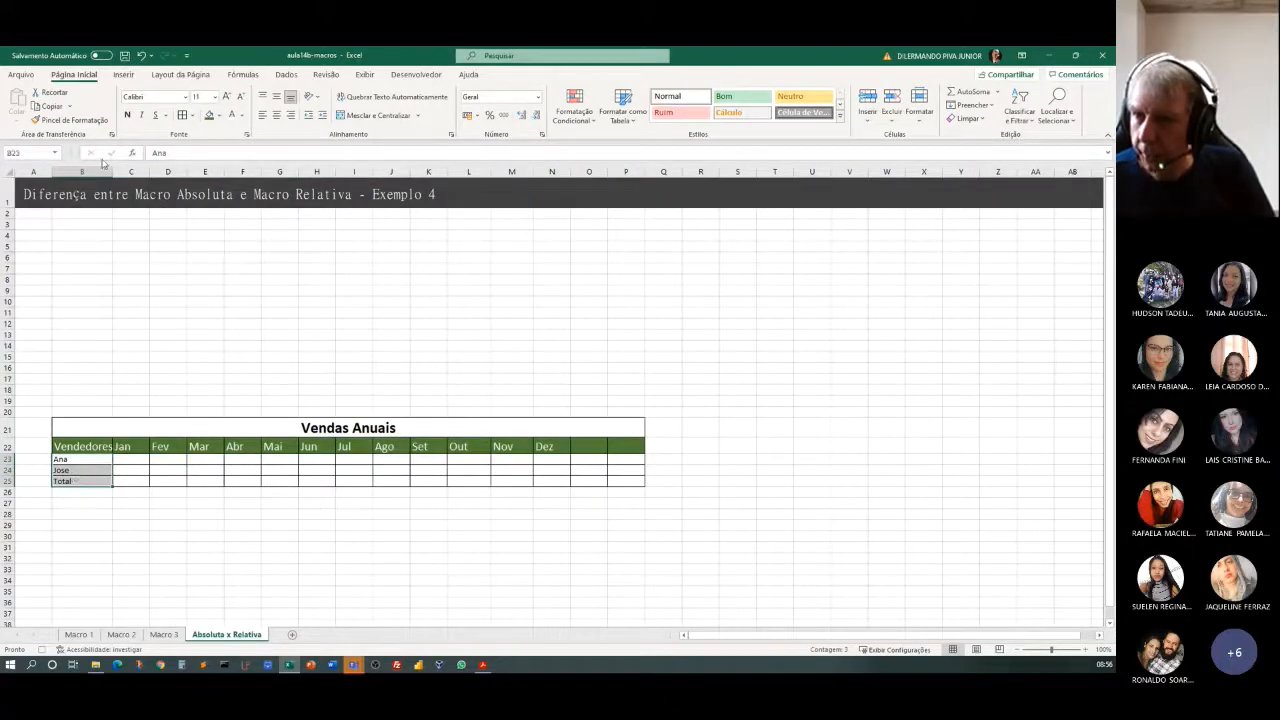
{"action": "left_click", "coordinate": [127, 116]}
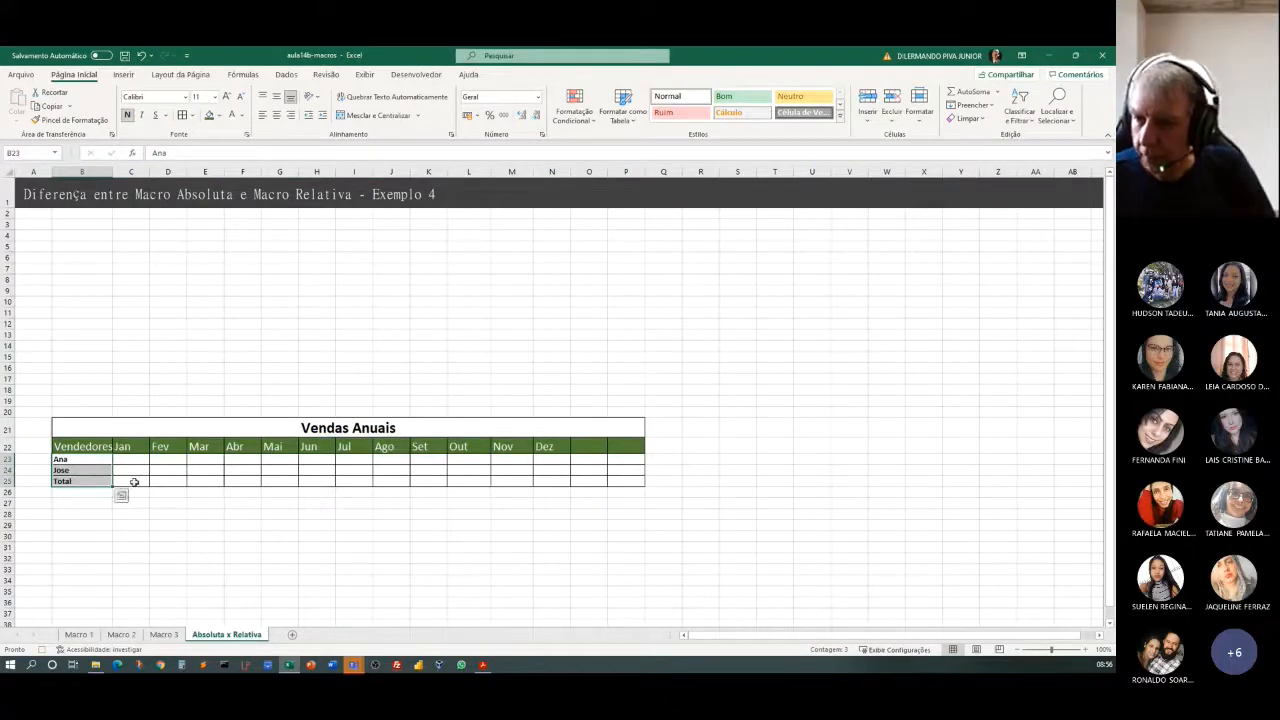
Enter a SOMA formula in C25 that totals the January cells C23:C24.
{"action": "left_click", "coordinate": [131, 481]}
{"action": "type", "text": "="}
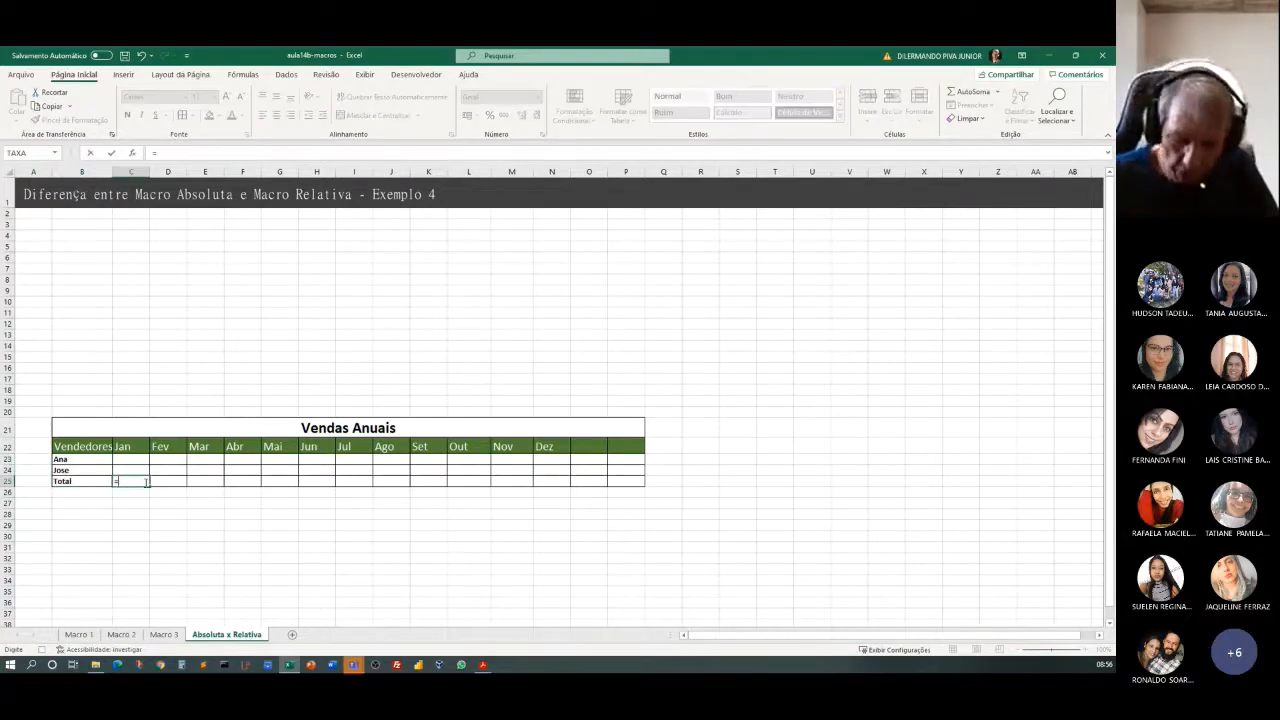
{"action": "type", "text": "soma("}
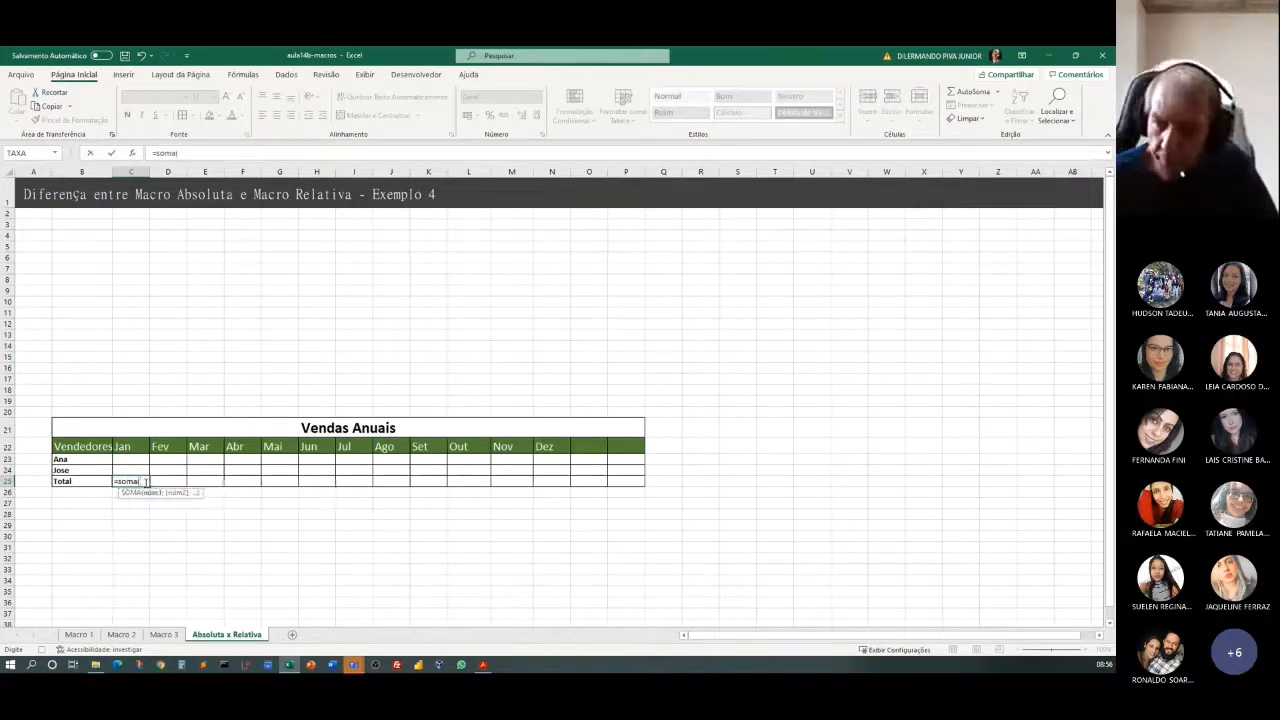
{"action": "left_click_drag", "start_coordinate": [119, 458], "coordinate": [122, 469]}
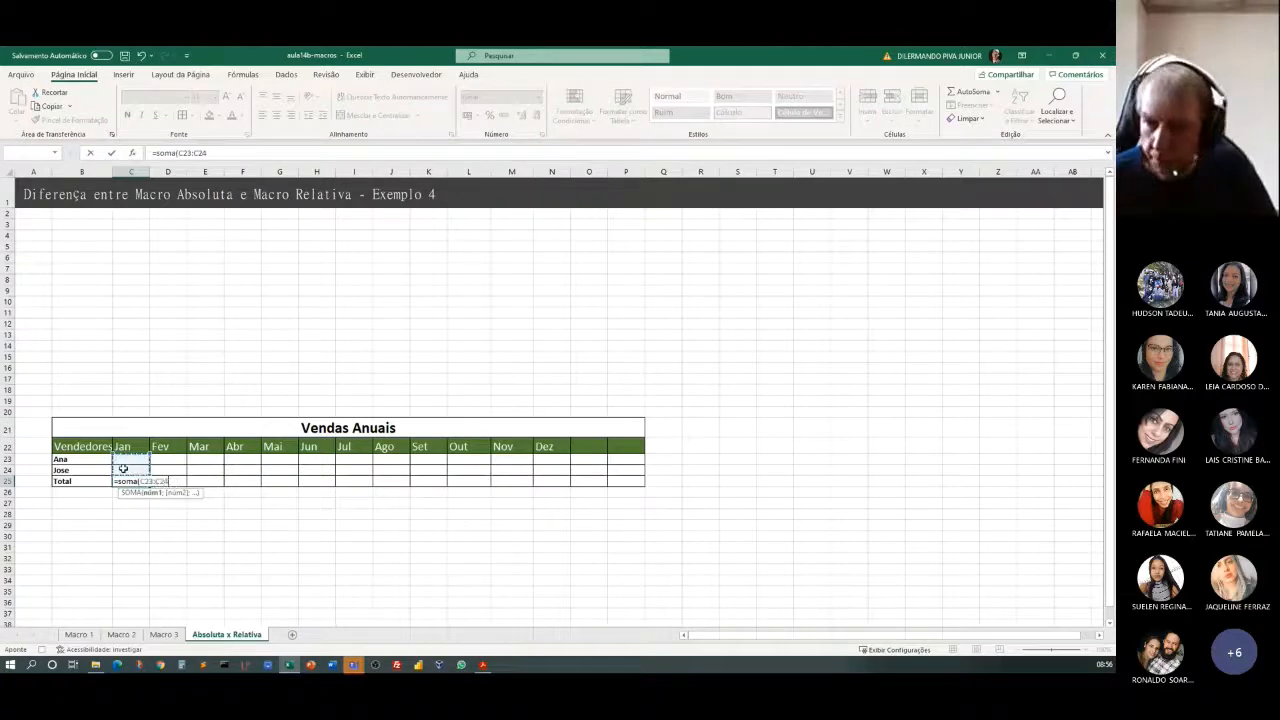
{"action": "key", "text": "Return"}
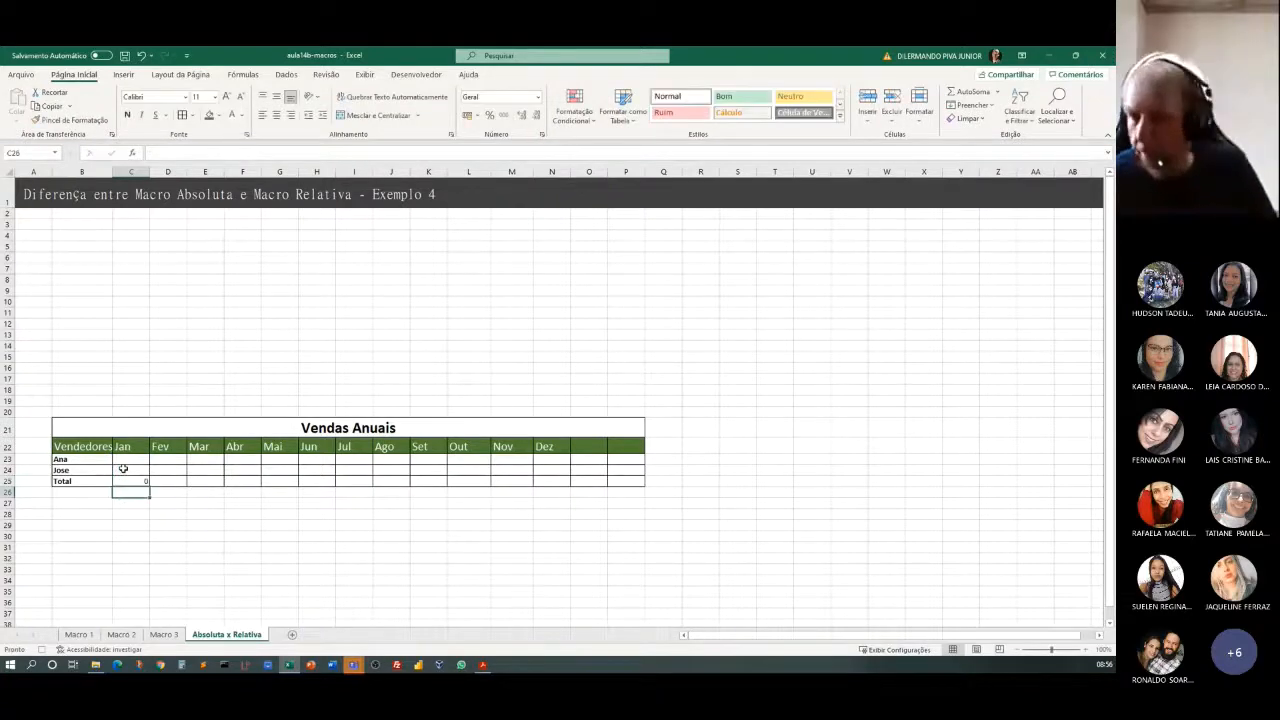
Fill the January total formula from C25 across the Total row to P25.
{"action": "left_click", "coordinate": [137, 481]}
{"action": "left_click_drag", "start_coordinate": [149, 486], "coordinate": [651, 509]}
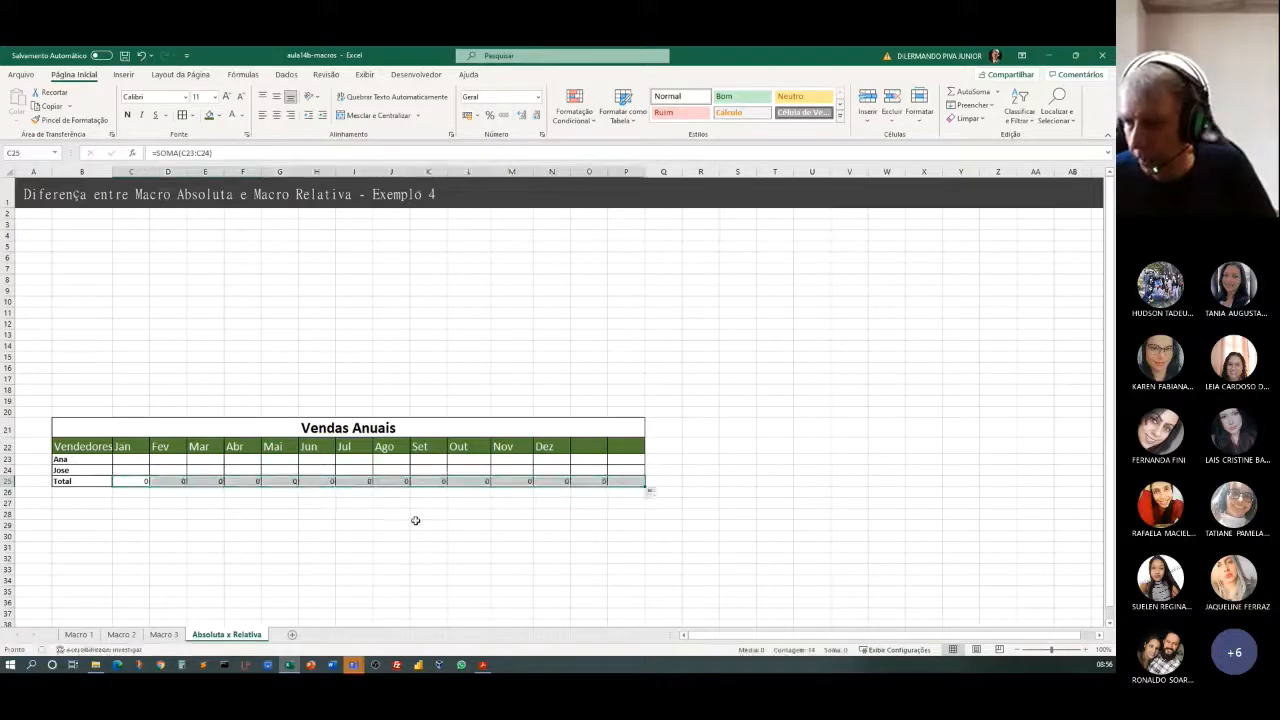
{"action": "left_click", "coordinate": [330, 525]}
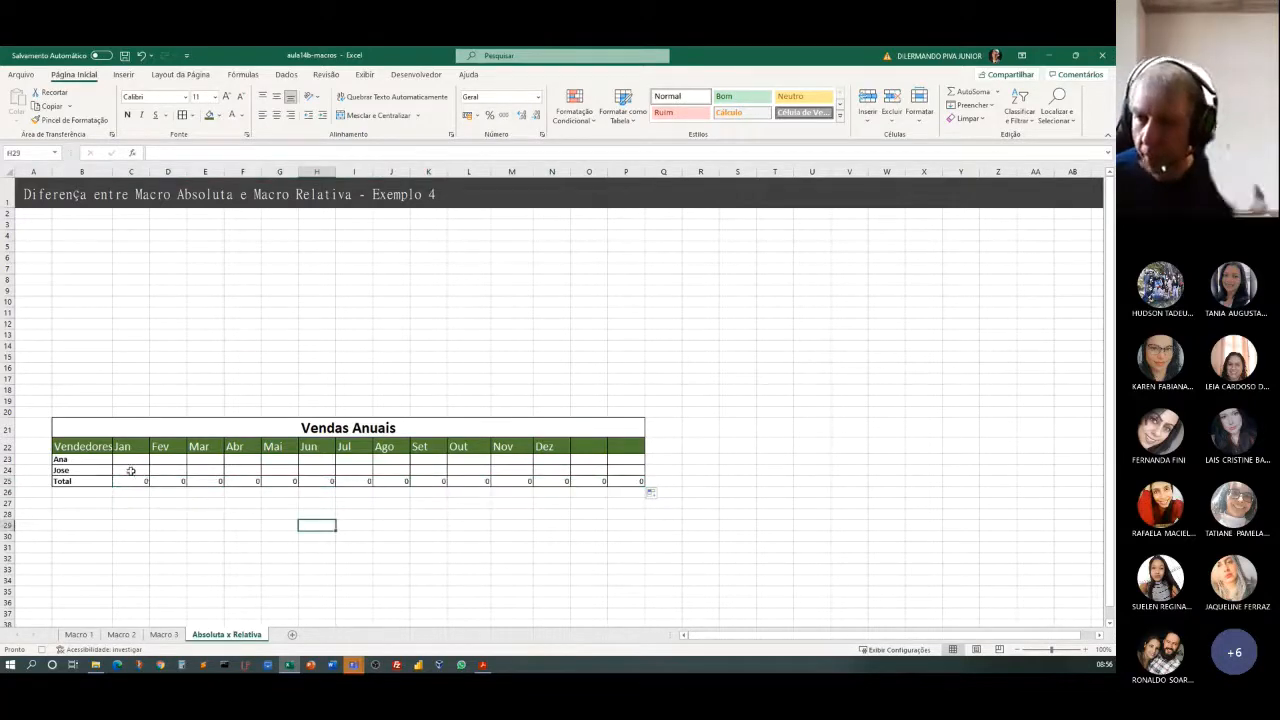
Apply the R$ accounting number format to the Total row cells C25:P25.
{"action": "left_click_drag", "start_coordinate": [145, 482], "coordinate": [643, 485]}
{"action": "left_click", "coordinate": [467, 115]}
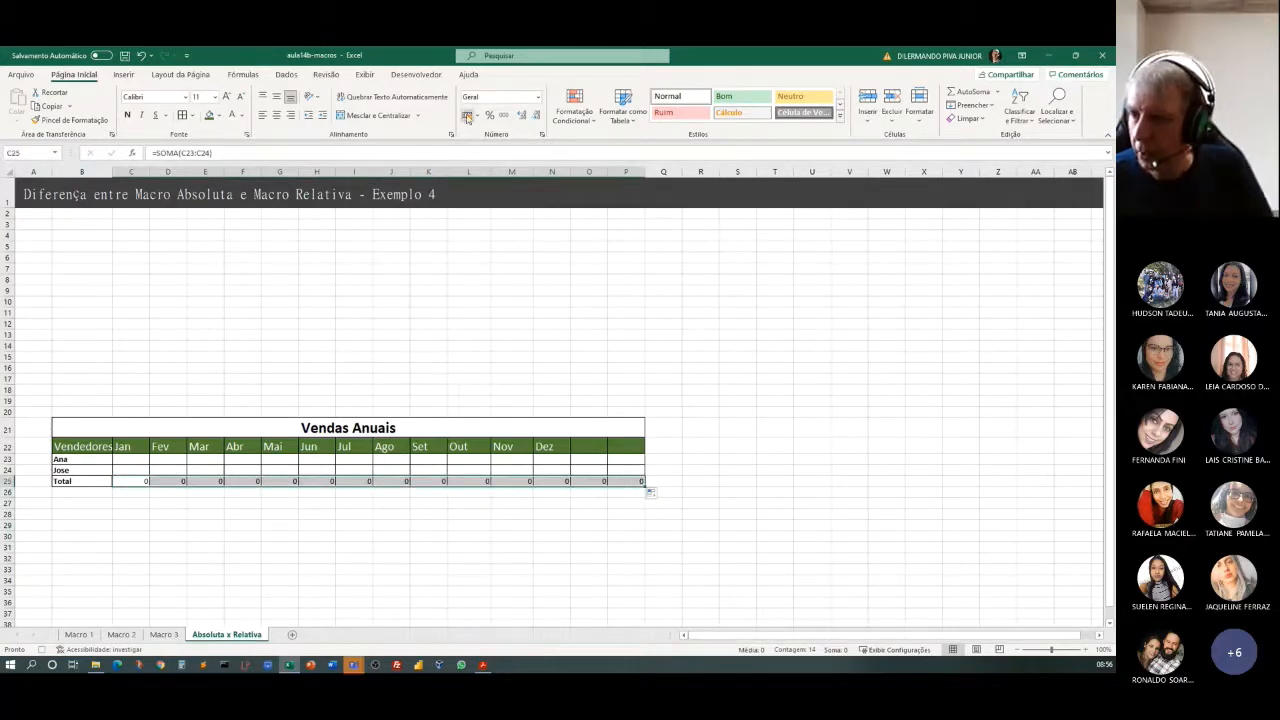
{"action": "left_click", "coordinate": [290, 502]}
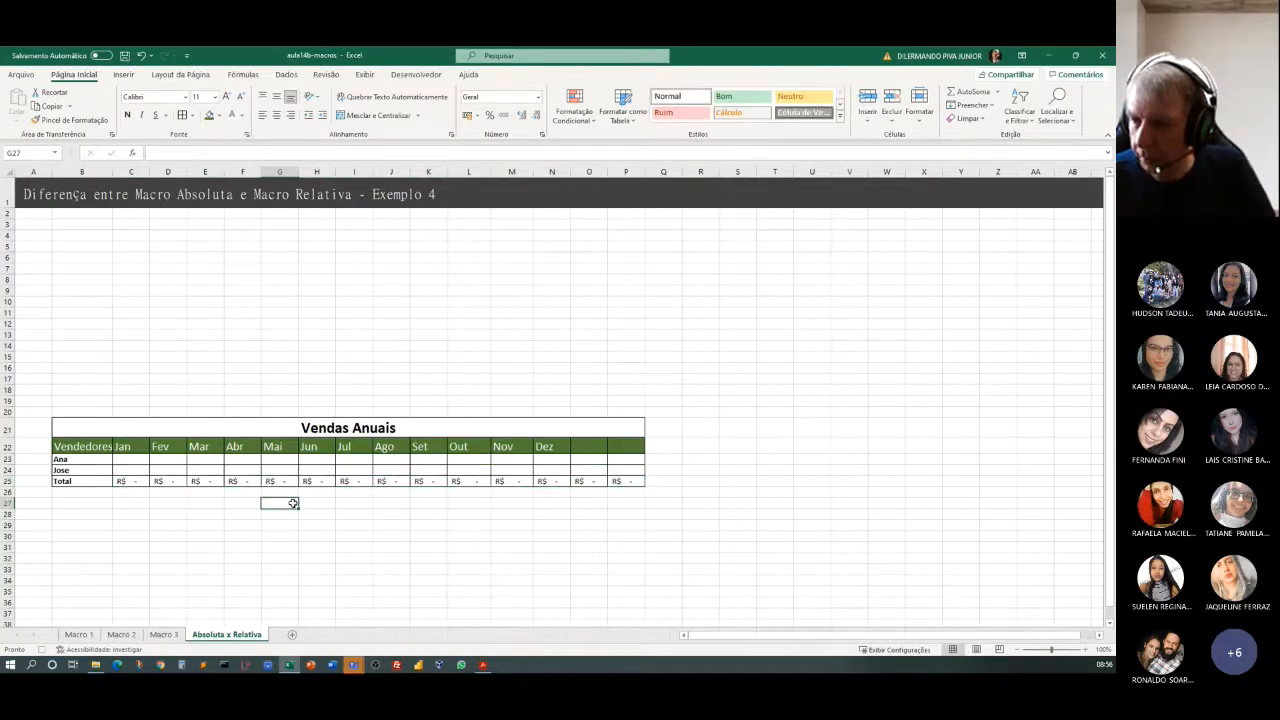
Merge and center G27:K27 with the label "Total Anual", and merge and center G28:K28 beneath it.
{"action": "left_click_drag", "start_coordinate": [293, 503], "coordinate": [420, 503]}
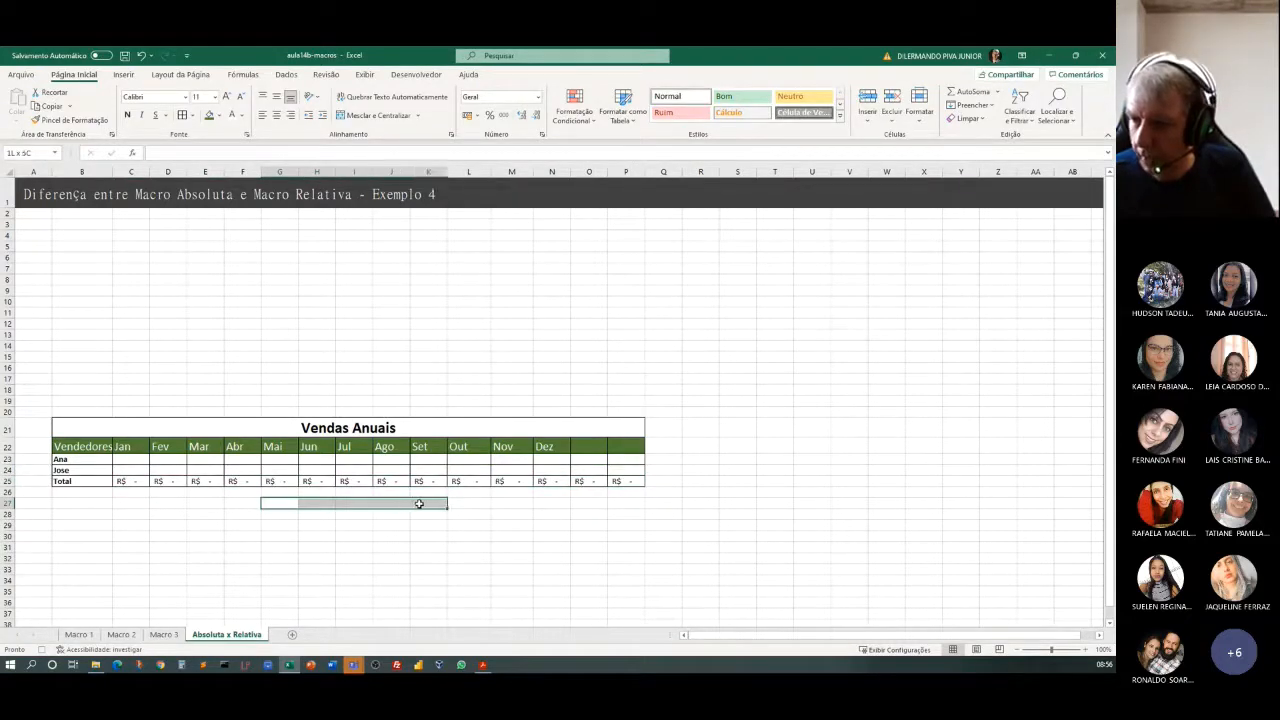
{"action": "left_click", "coordinate": [378, 115]}
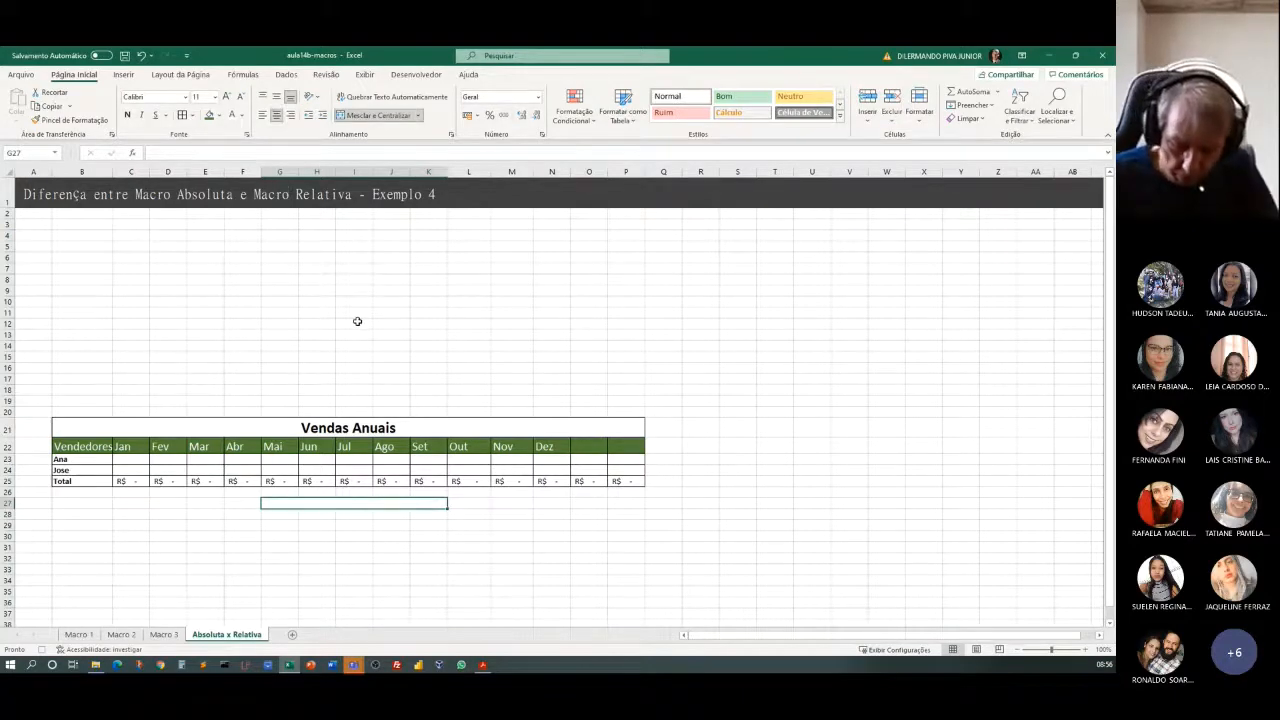
{"action": "type", "text": "Total Anual"}
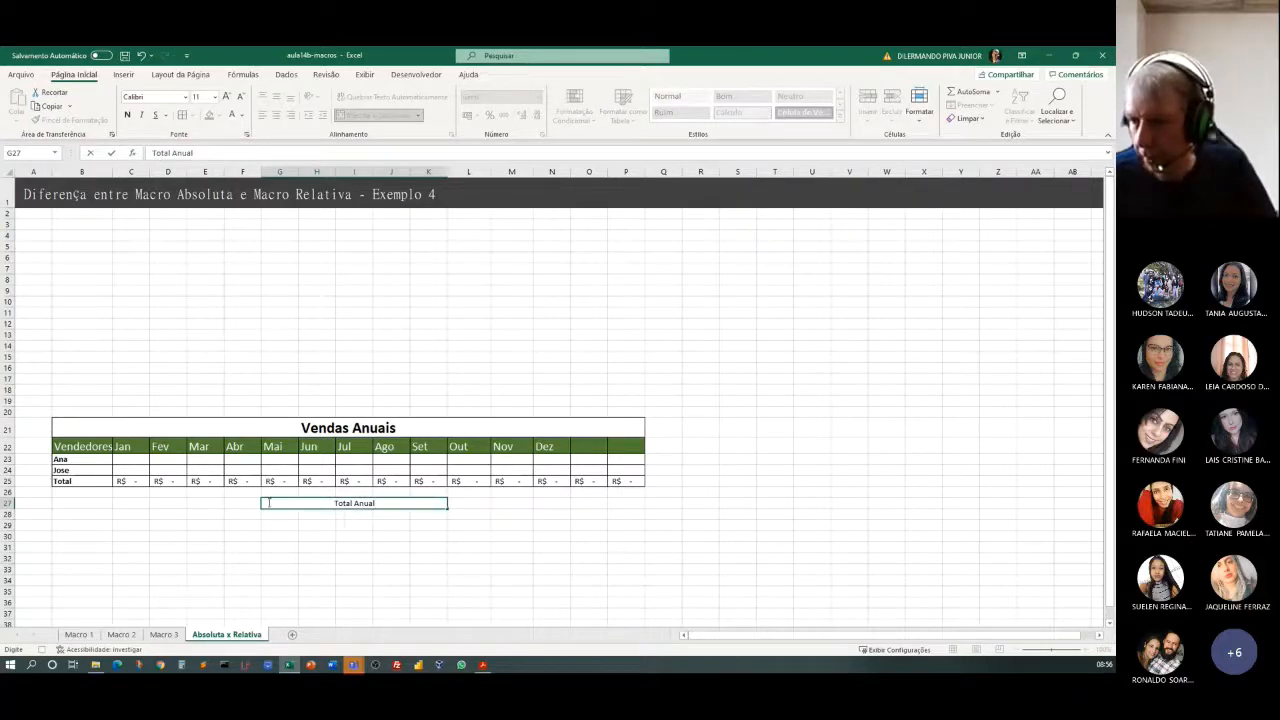
{"action": "left_click_drag", "start_coordinate": [268, 512], "coordinate": [424, 522]}
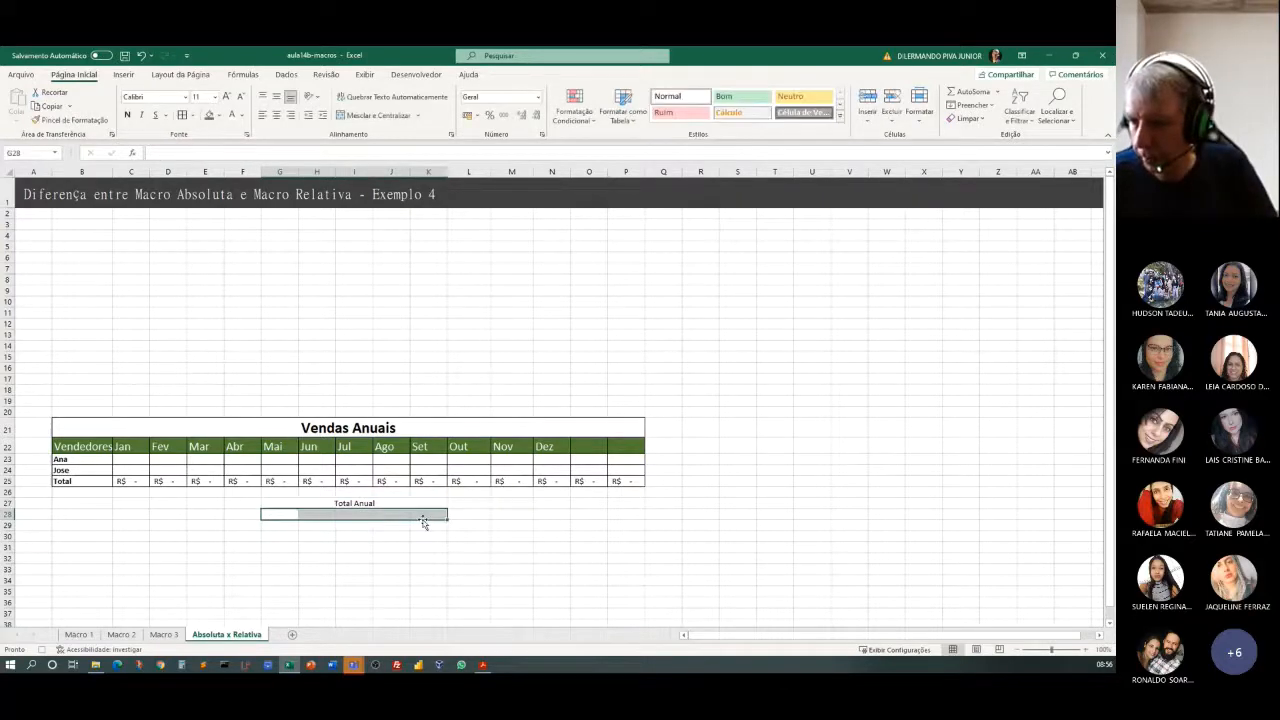
{"action": "left_click", "coordinate": [354, 117]}
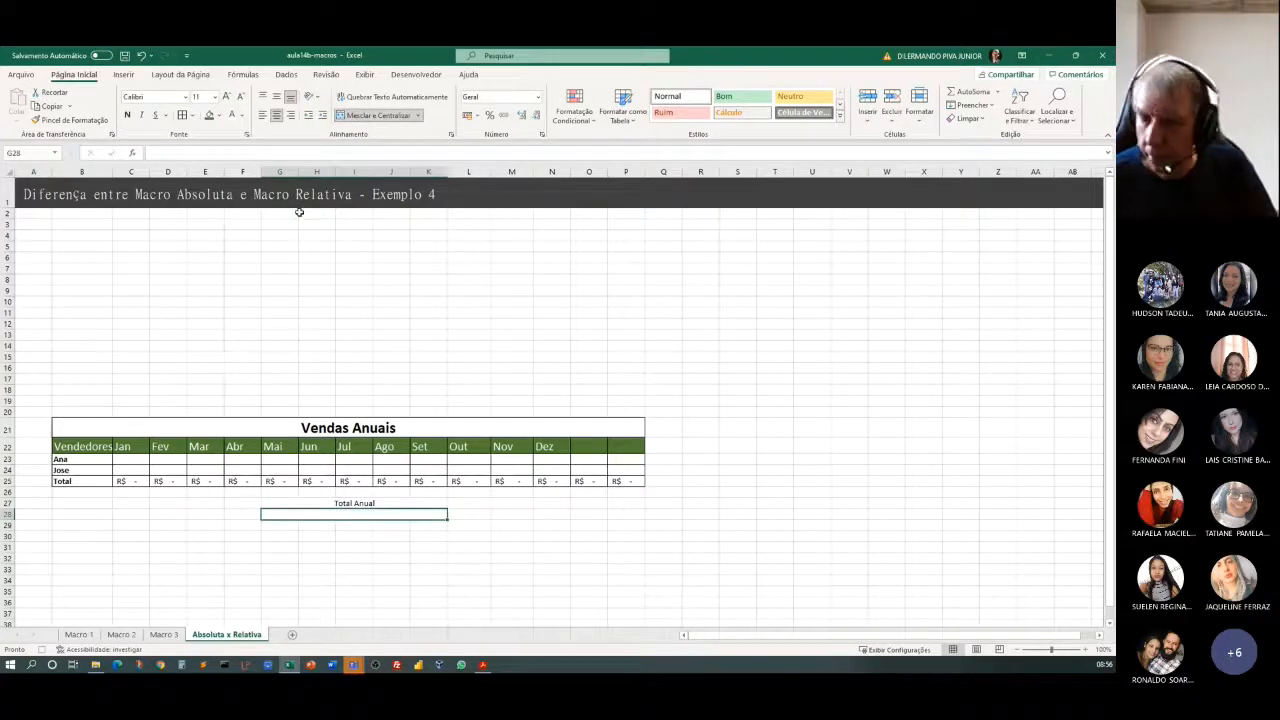
{"action": "type", "text": "=soma"}
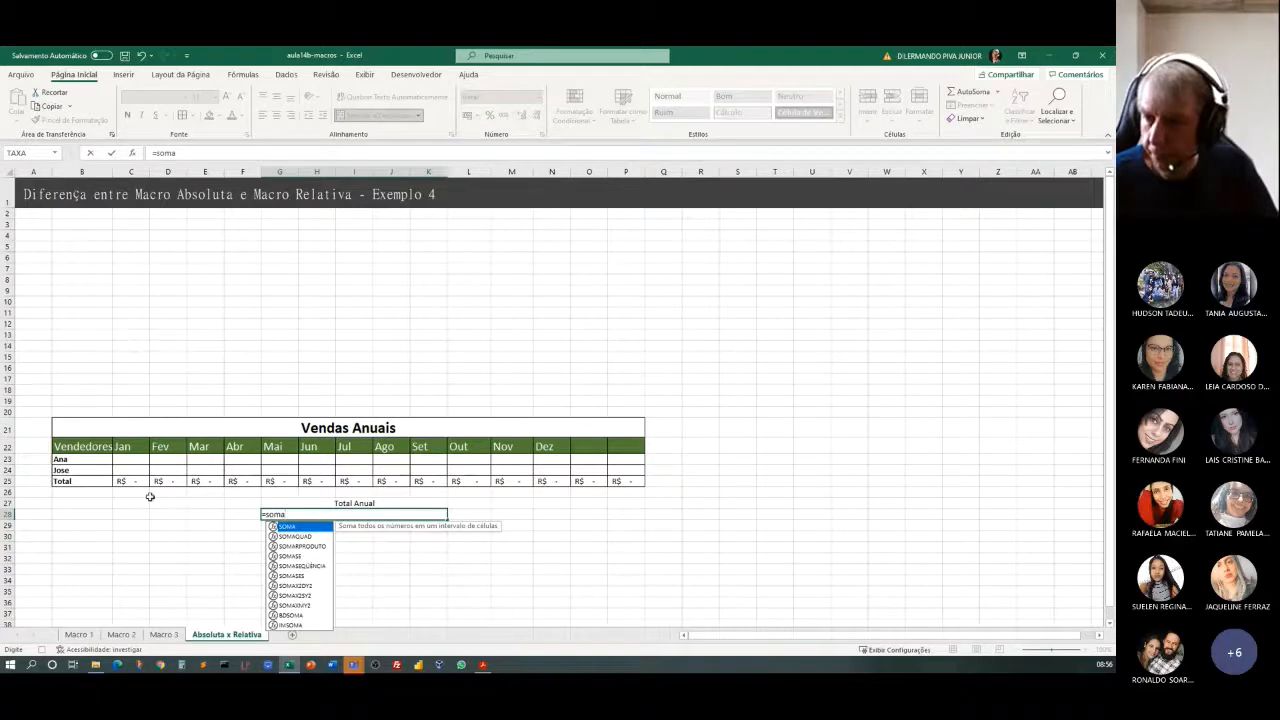
{"action": "left_click_drag", "start_coordinate": [130, 481], "coordinate": [614, 486]}
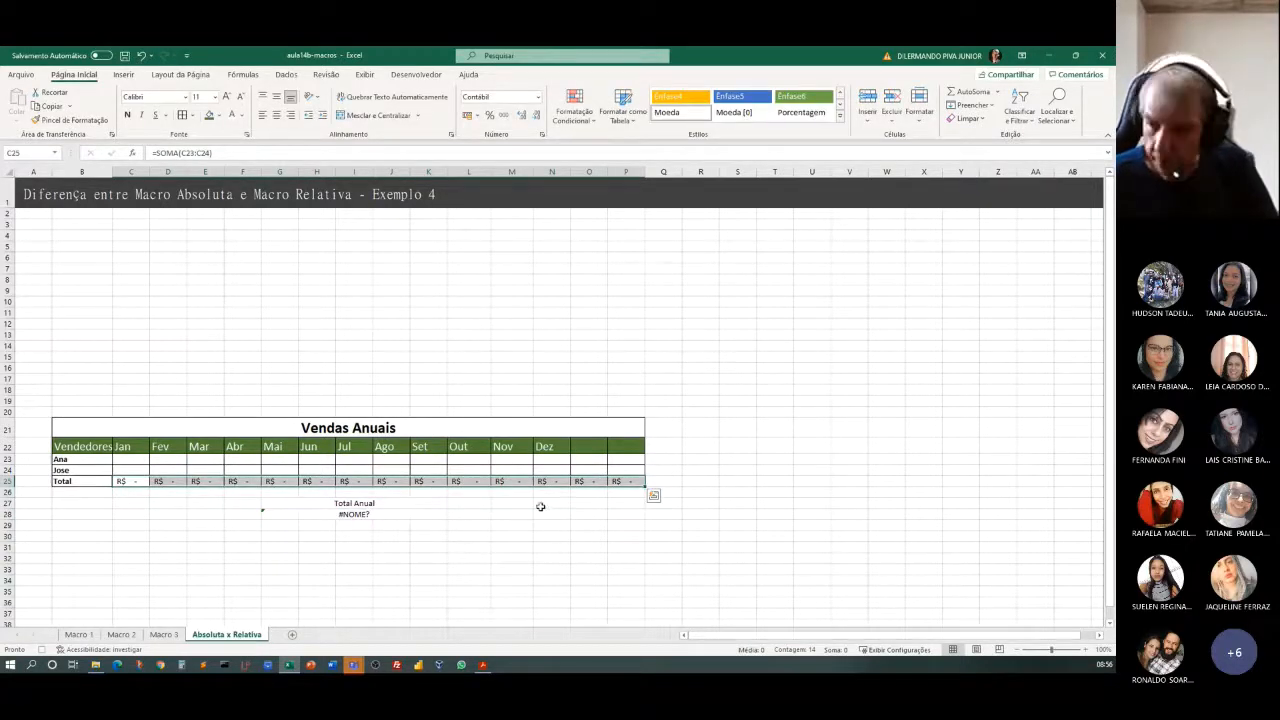
{"action": "left_click", "coordinate": [357, 517]}
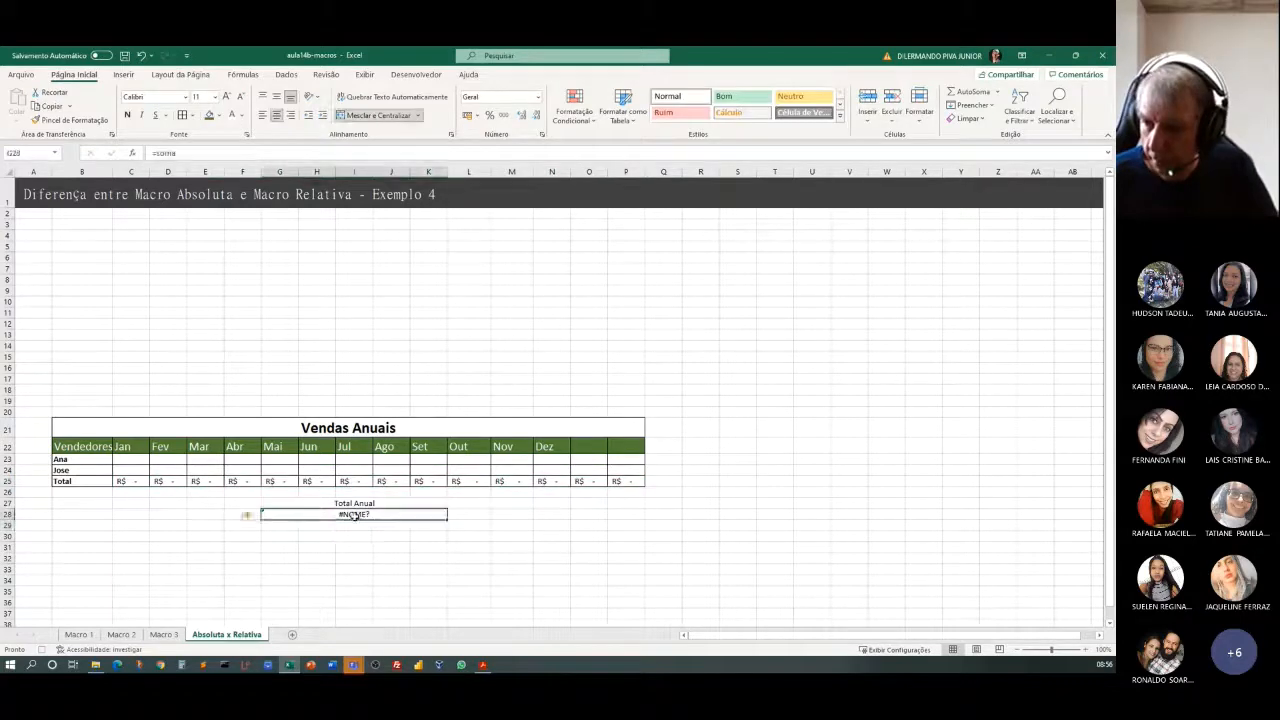
{"action": "double_click", "coordinate": [354, 516]}
{"action": "key", "text": "Escape"}
Enter a SOMA formula in the merged cell G28 that adds up the monthly totals C25:P25.
{"action": "type", "text": "=soma("}
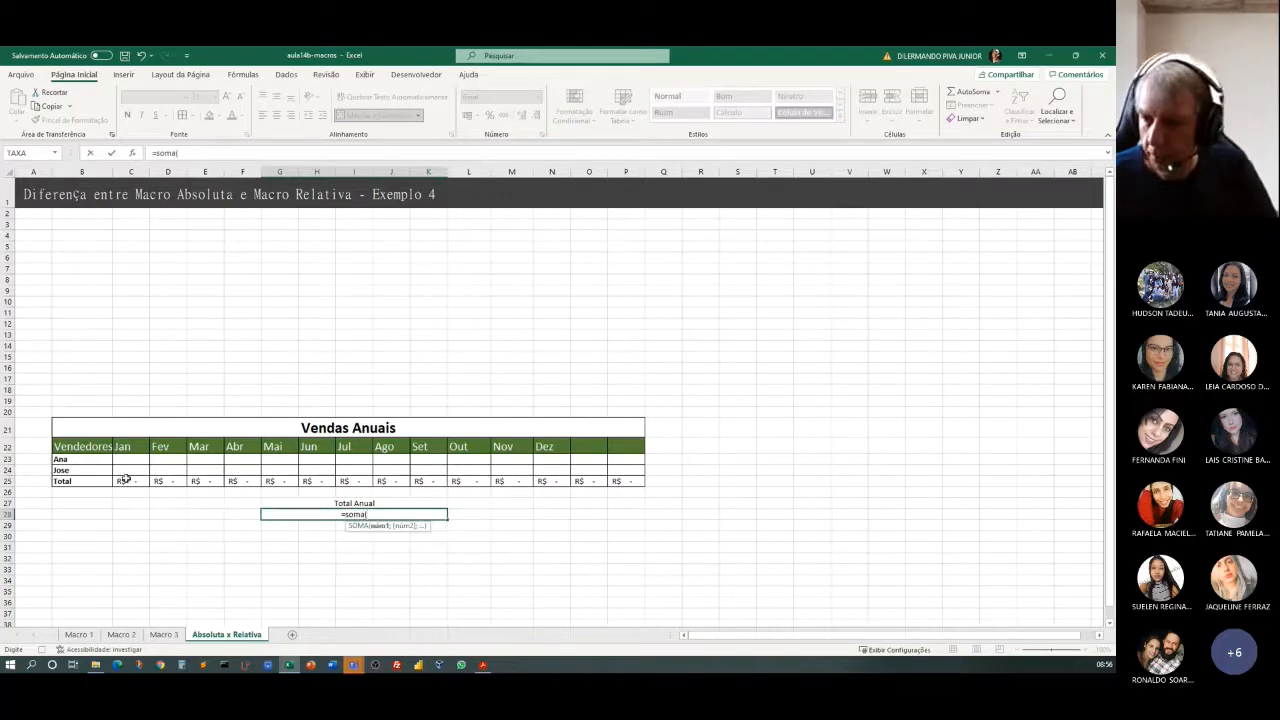
{"action": "left_click_drag", "start_coordinate": [125, 481], "coordinate": [628, 482]}
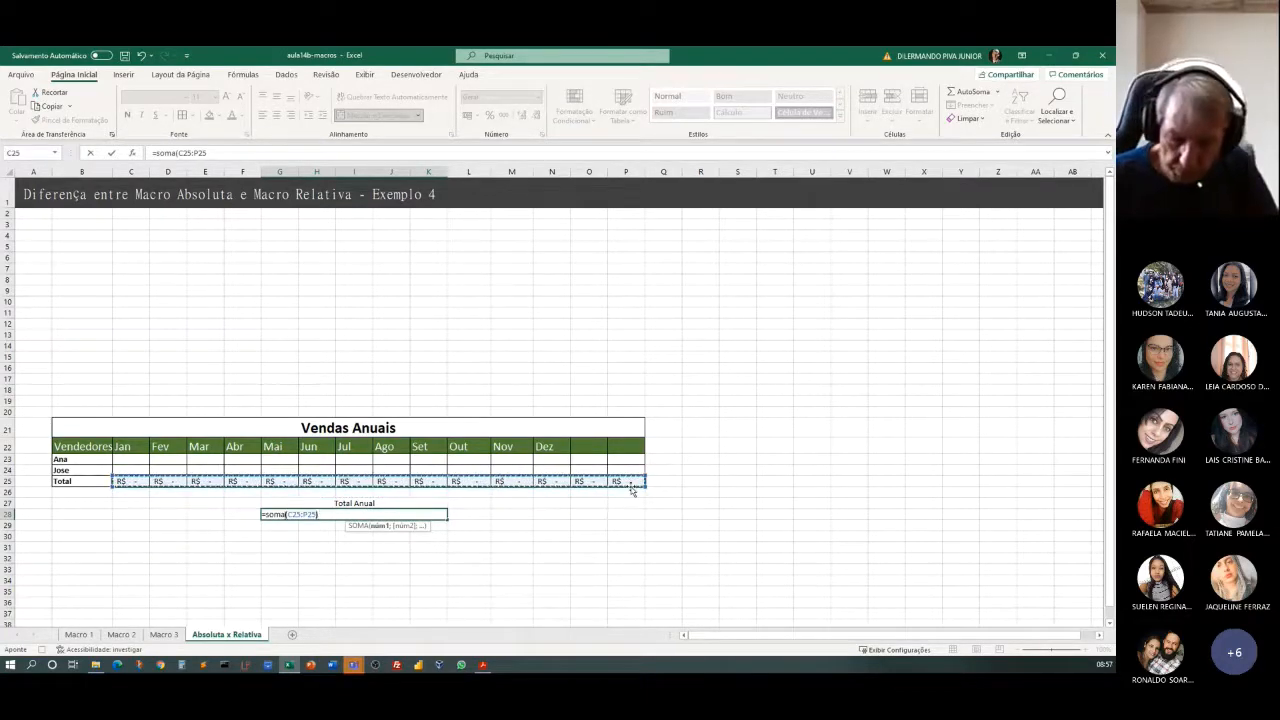
{"action": "key", "text": "Return"}
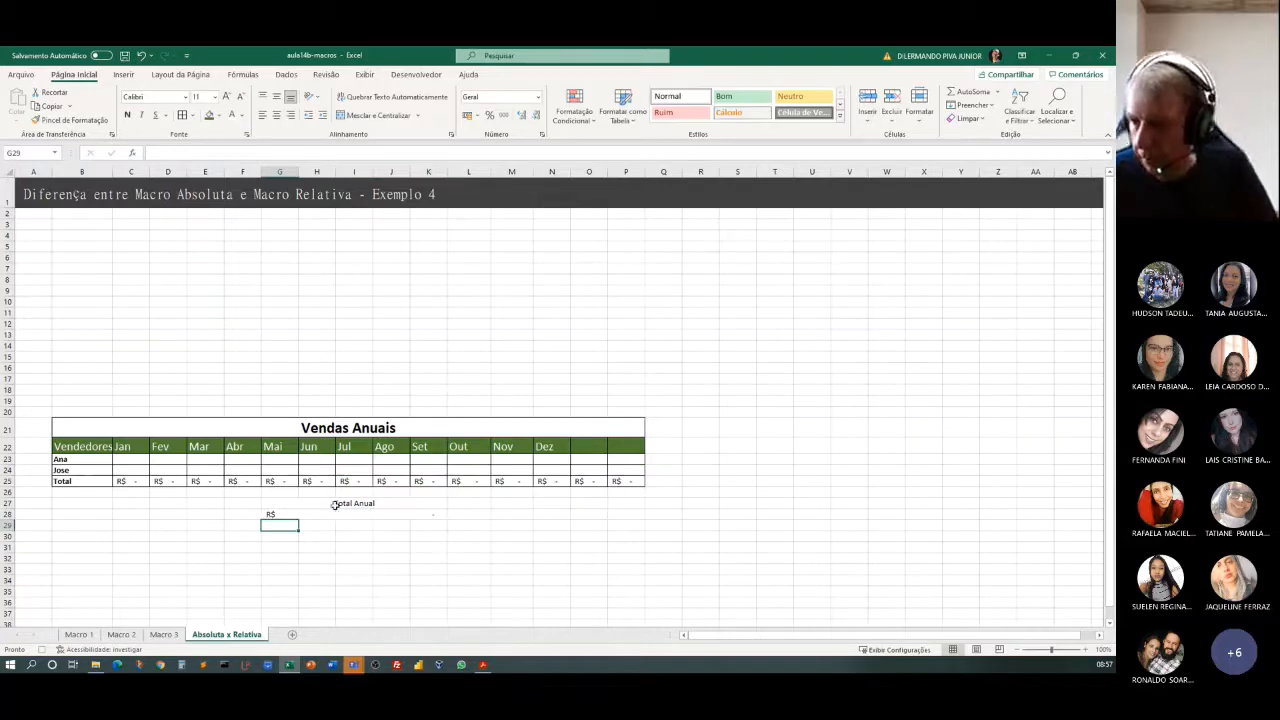
Enlarge the Total Anual label and its sum in G27:K28 to font size 18, keeping bottom vertical alignment.
{"action": "left_click_drag", "start_coordinate": [334, 503], "coordinate": [337, 514]}
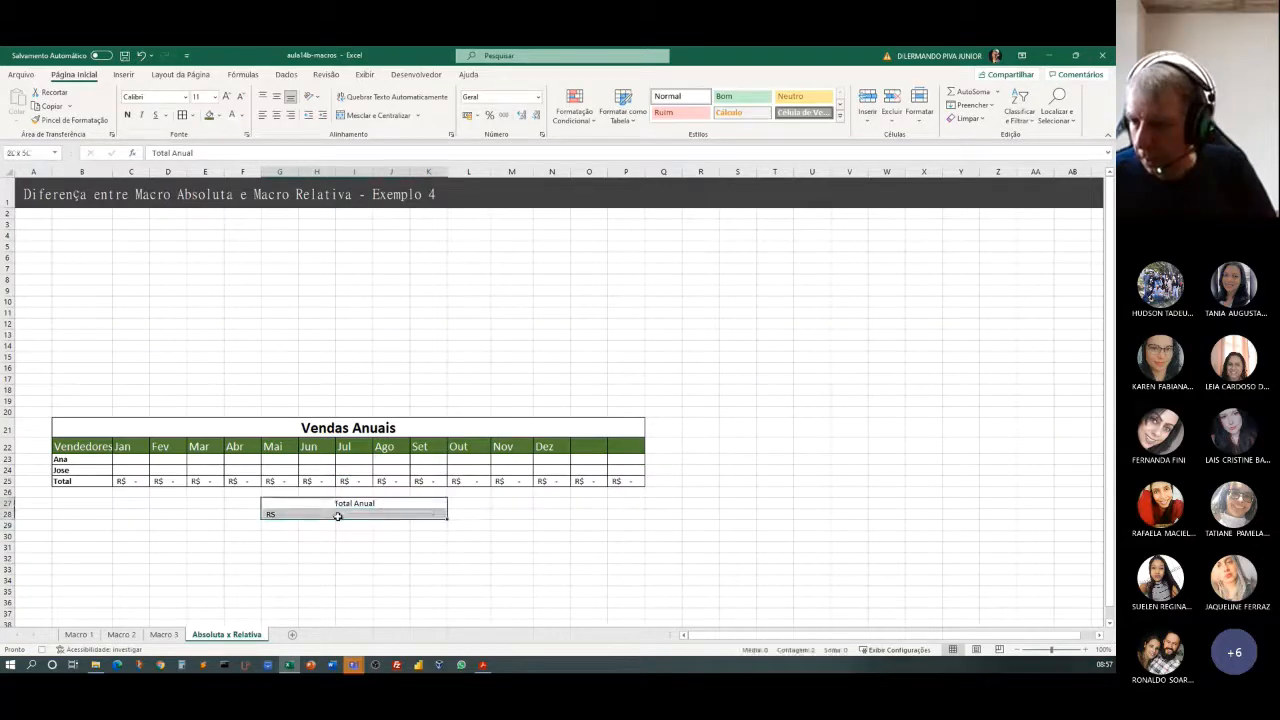
{"action": "left_click", "coordinate": [227, 97]}
{"action": "left_click", "coordinate": [227, 97]}
{"action": "left_click", "coordinate": [227, 97]}
{"action": "left_click", "coordinate": [227, 97]}
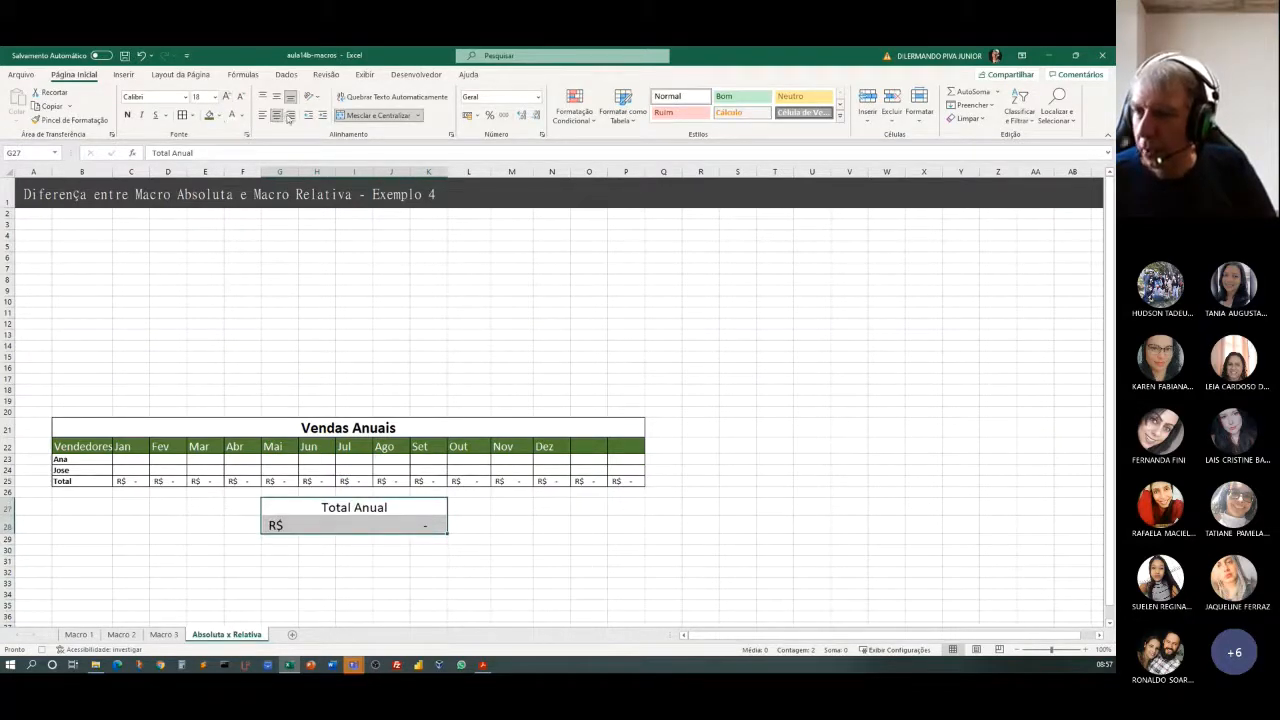
{"action": "left_click", "coordinate": [276, 99]}
{"action": "left_click", "coordinate": [290, 98]}
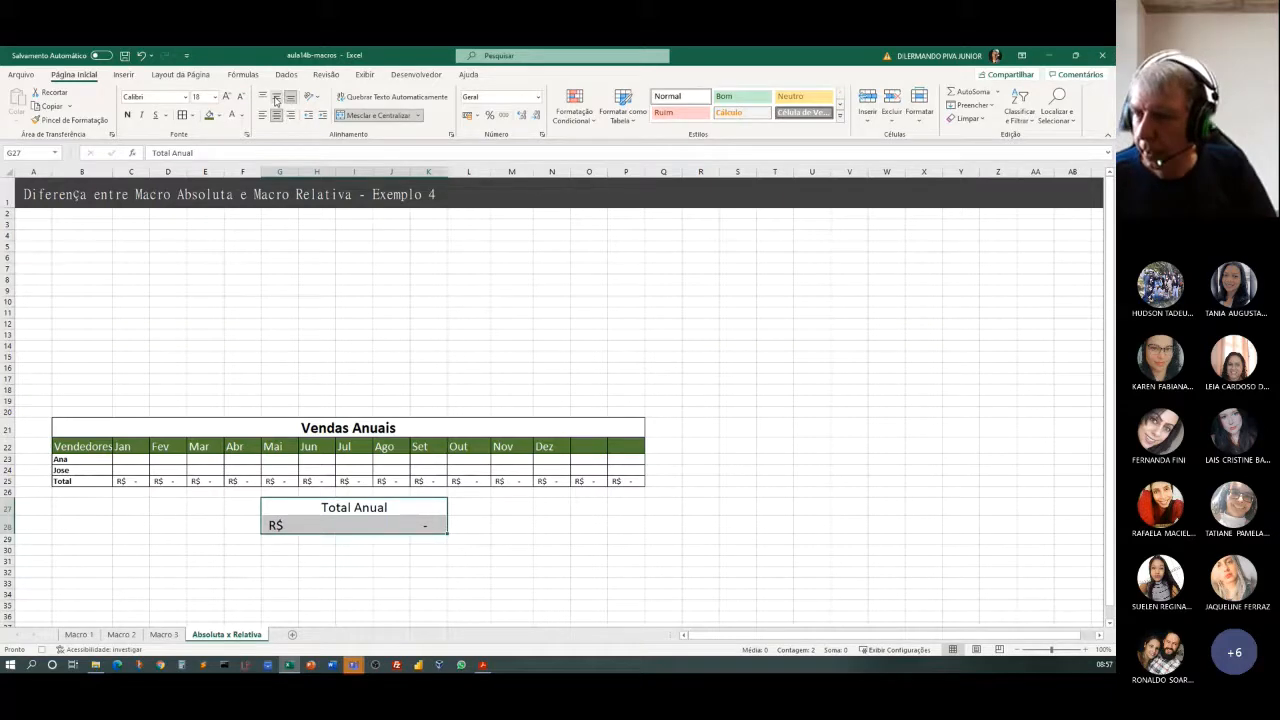
Center the Total Anual label and its sum in G27:K28 vertically, ending with cell F32 selected.
{"action": "left_click", "coordinate": [276, 99]}
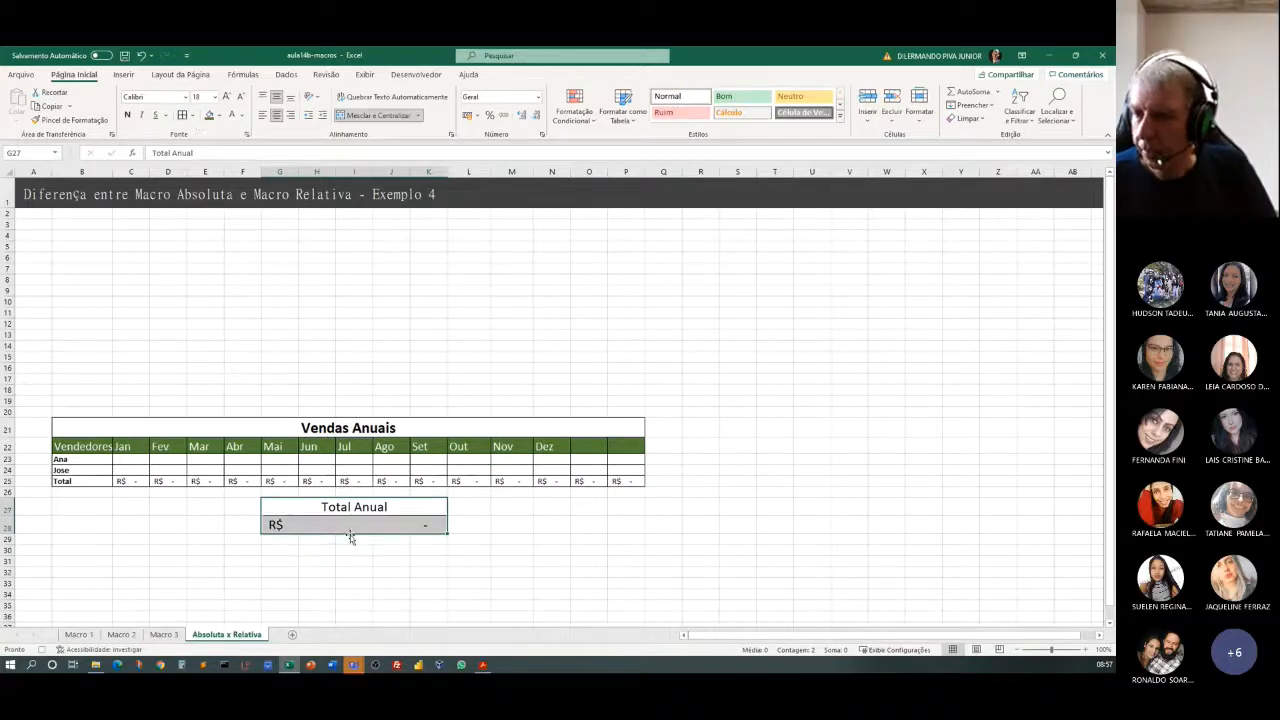
{"action": "left_click", "coordinate": [254, 571]}
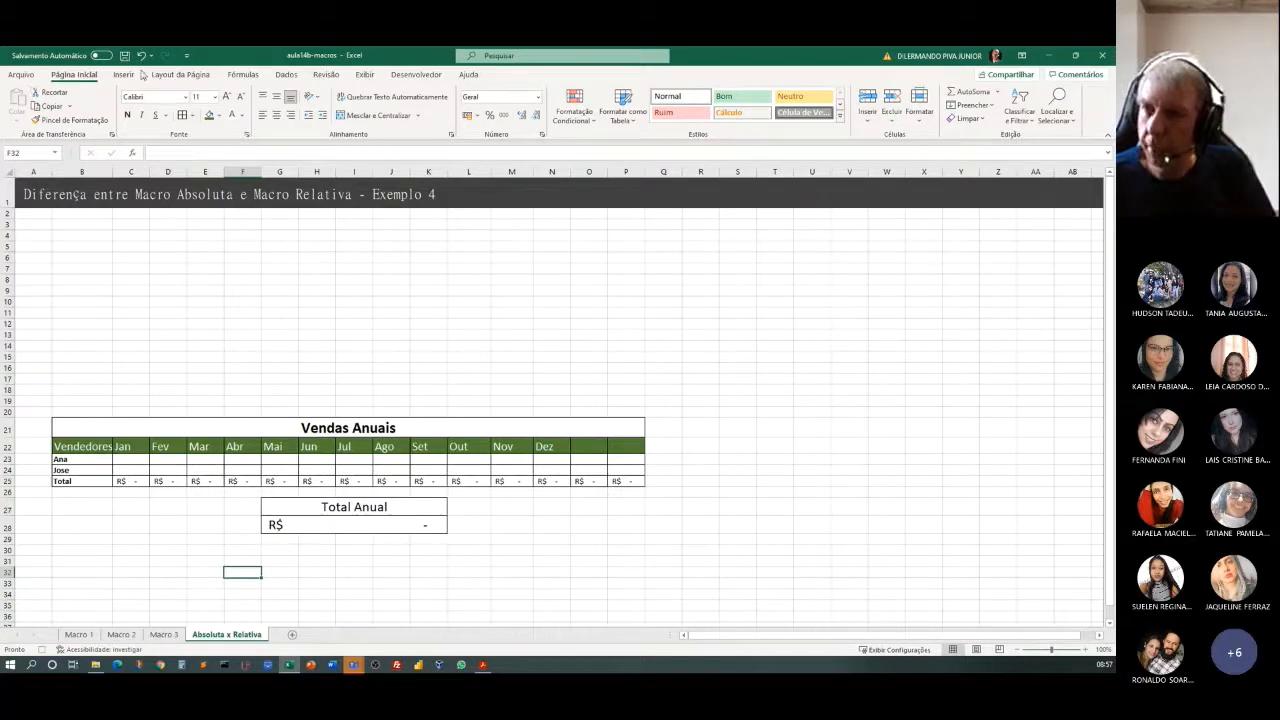
Turn off relative references and stop recording the table macro.
{"action": "left_click", "coordinate": [409, 77]}
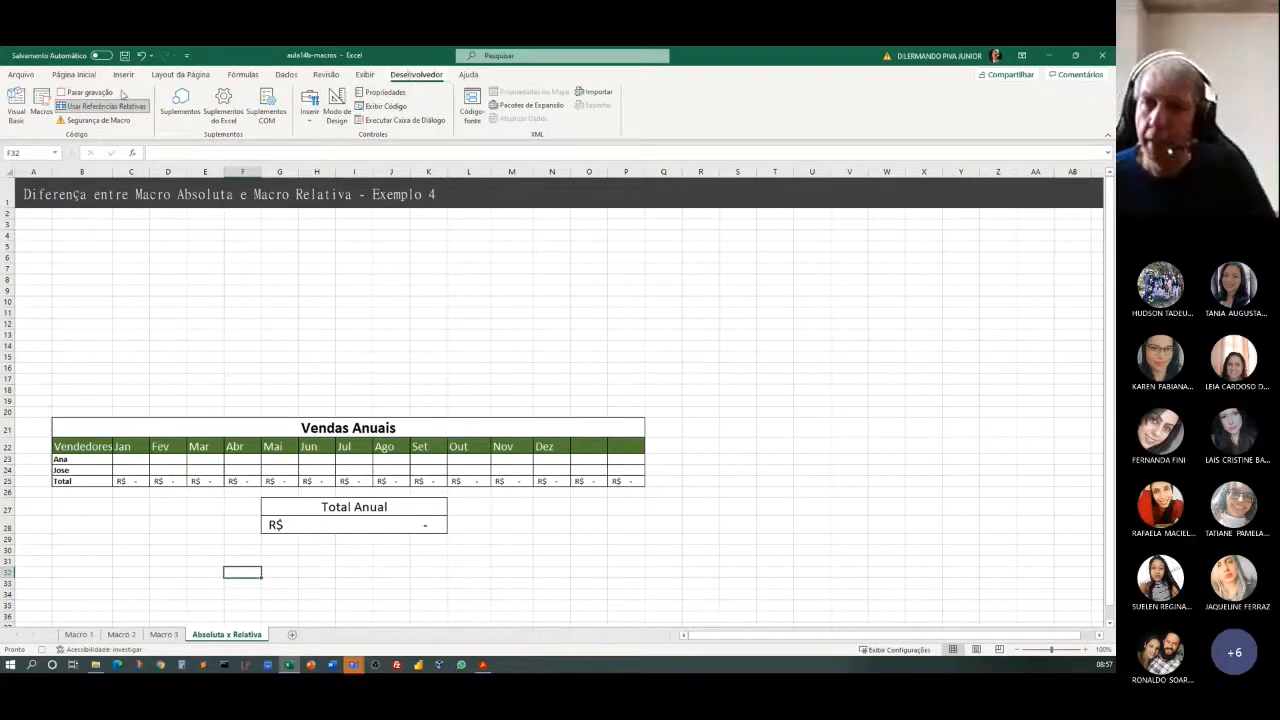
{"action": "left_click", "coordinate": [86, 106]}
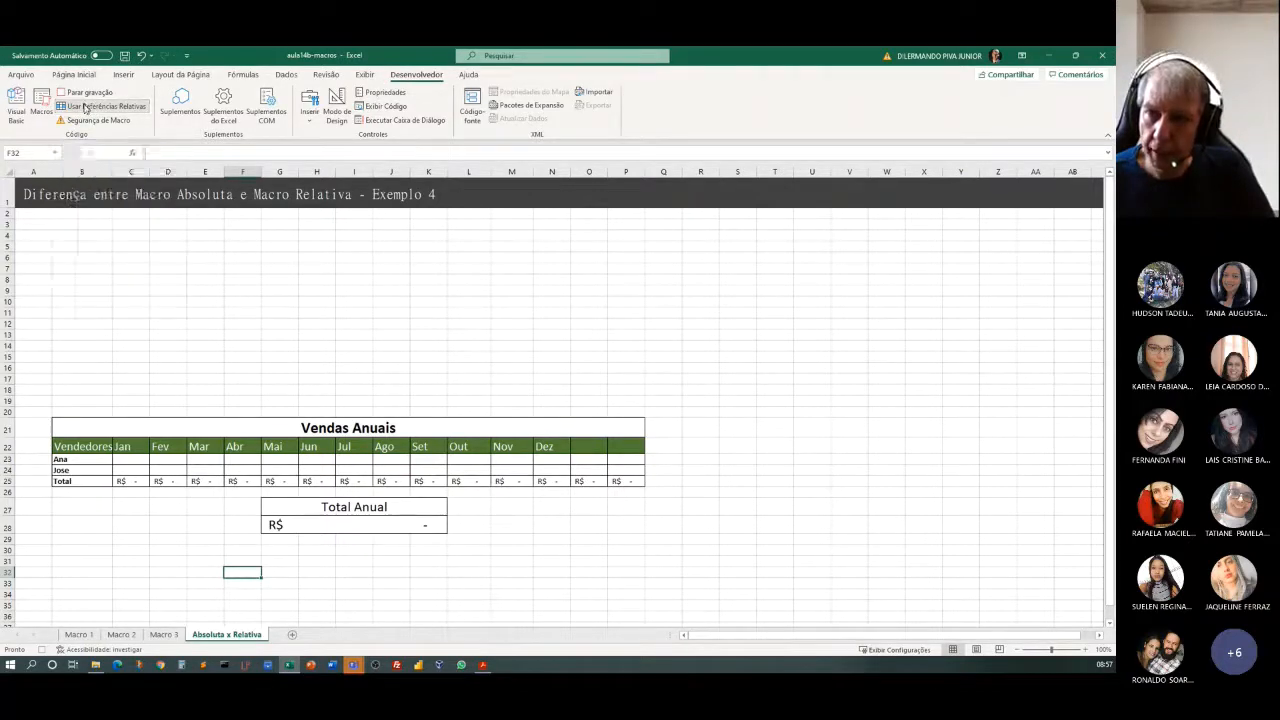
{"action": "left_click", "coordinate": [81, 93]}
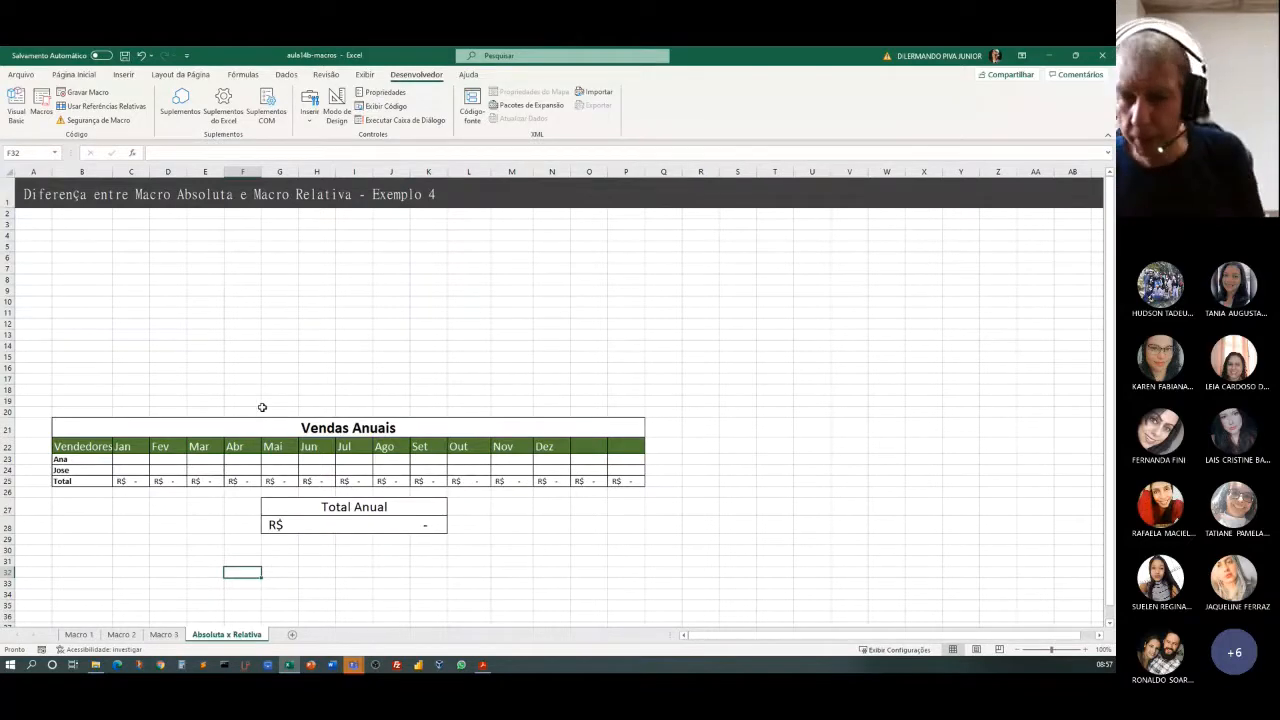
Delete sheet rows 17 to 31 containing the Vendas Anuais table and the Total Anual block.
{"action": "left_click_drag", "start_coordinate": [36, 377], "coordinate": [834, 563]}
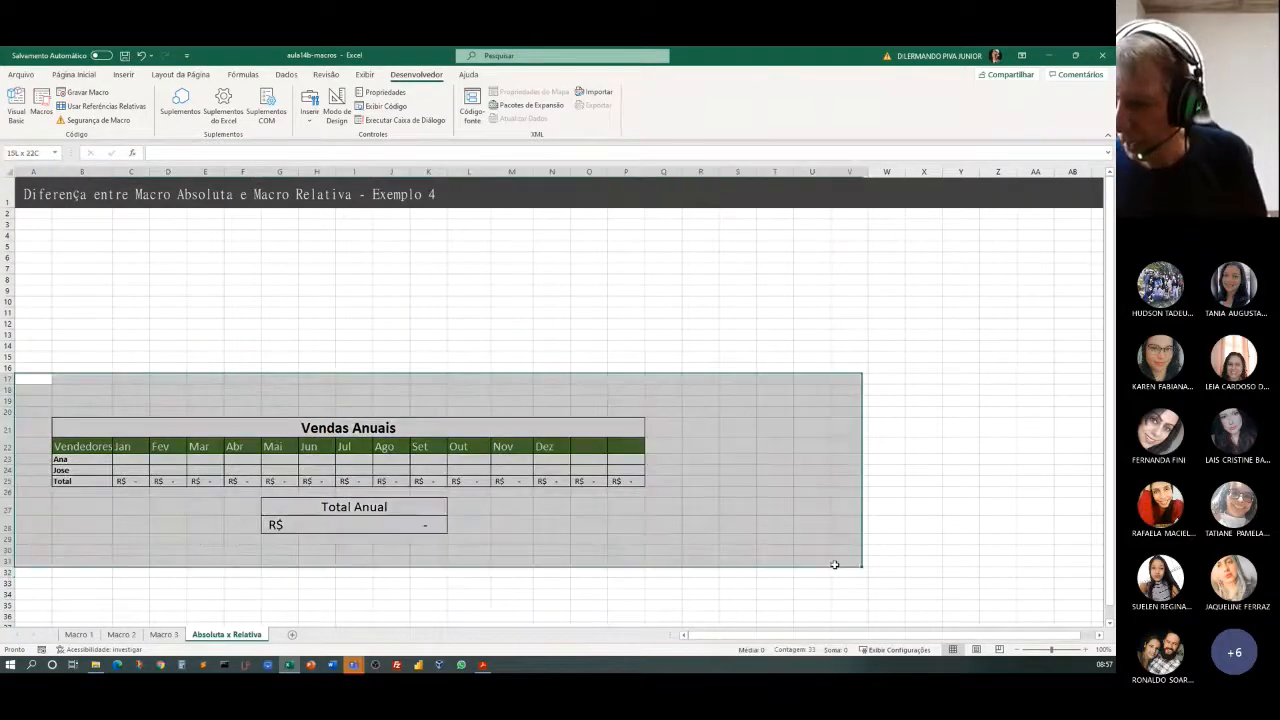
{"action": "left_click", "coordinate": [74, 73]}
{"action": "left_click", "coordinate": [892, 120]}
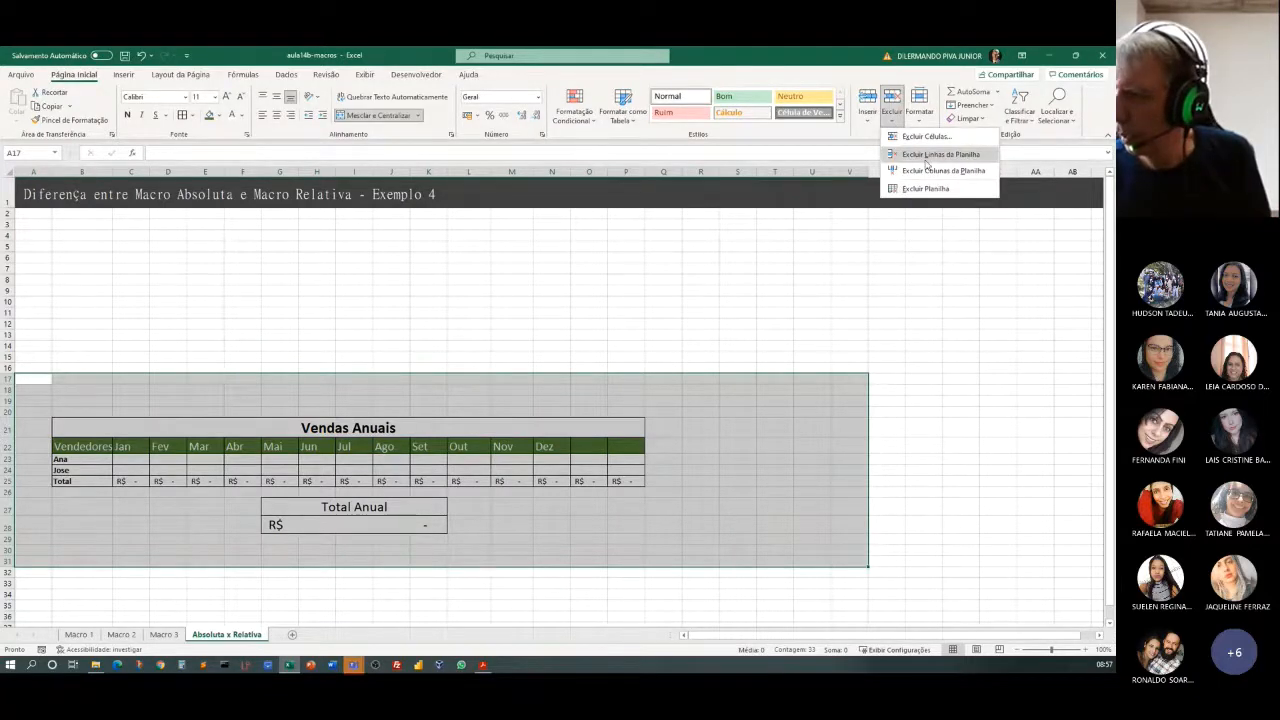
{"action": "left_click", "coordinate": [927, 157]}
{"action": "left_click", "coordinate": [430, 257]}
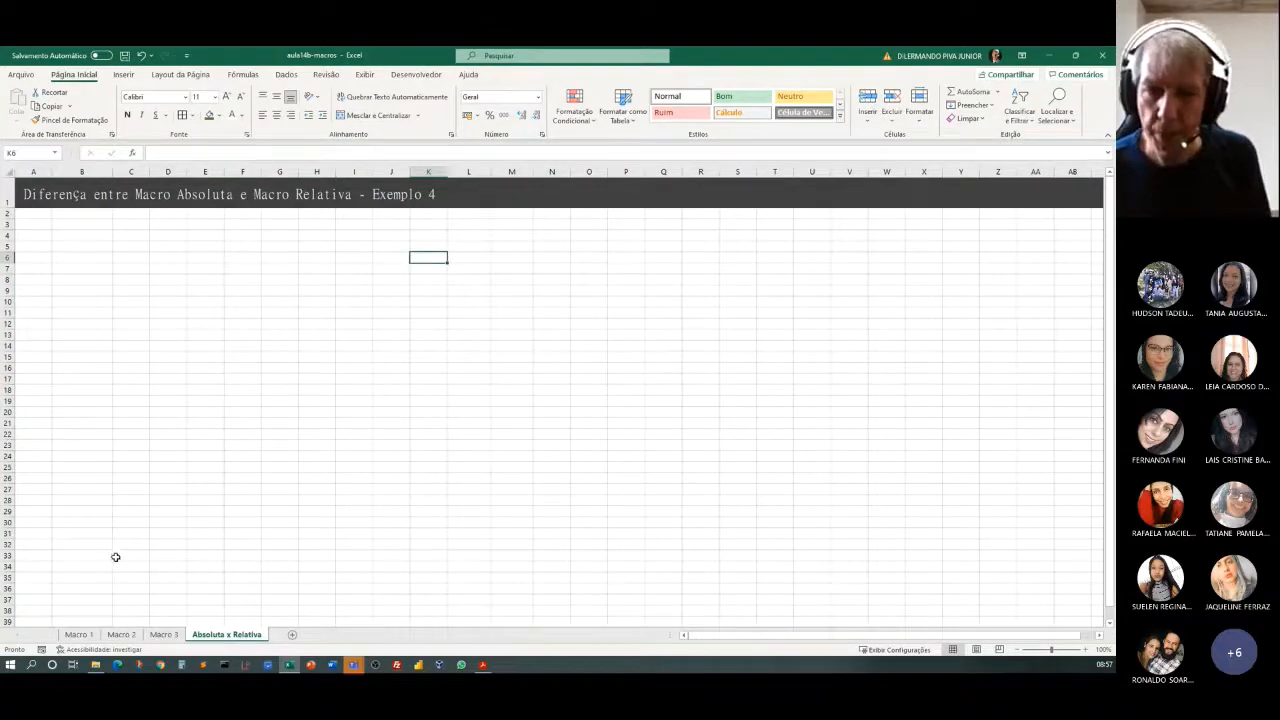
Run the recorded table macros with B3, B19 and B31 selected to build a Vendas Anuais table at each cell.
{"action": "left_click", "coordinate": [66, 228]}
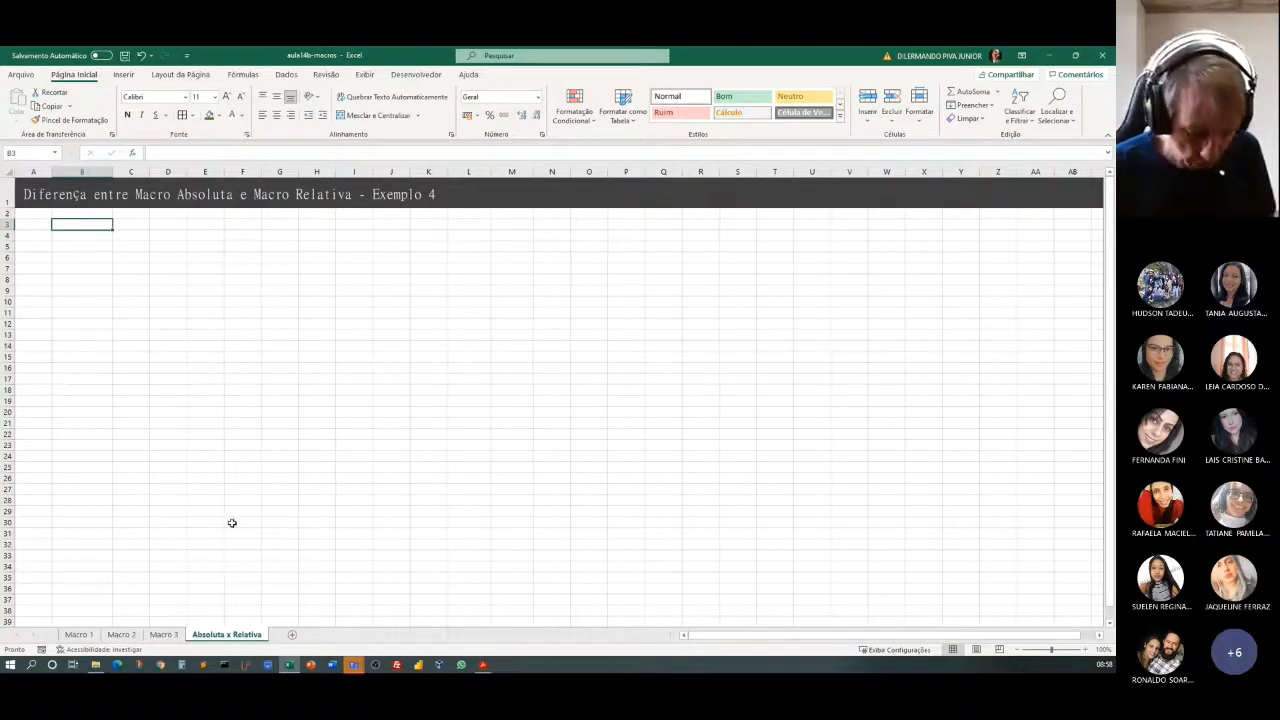
{"action": "key", "text": "ctrl+shift+a"}
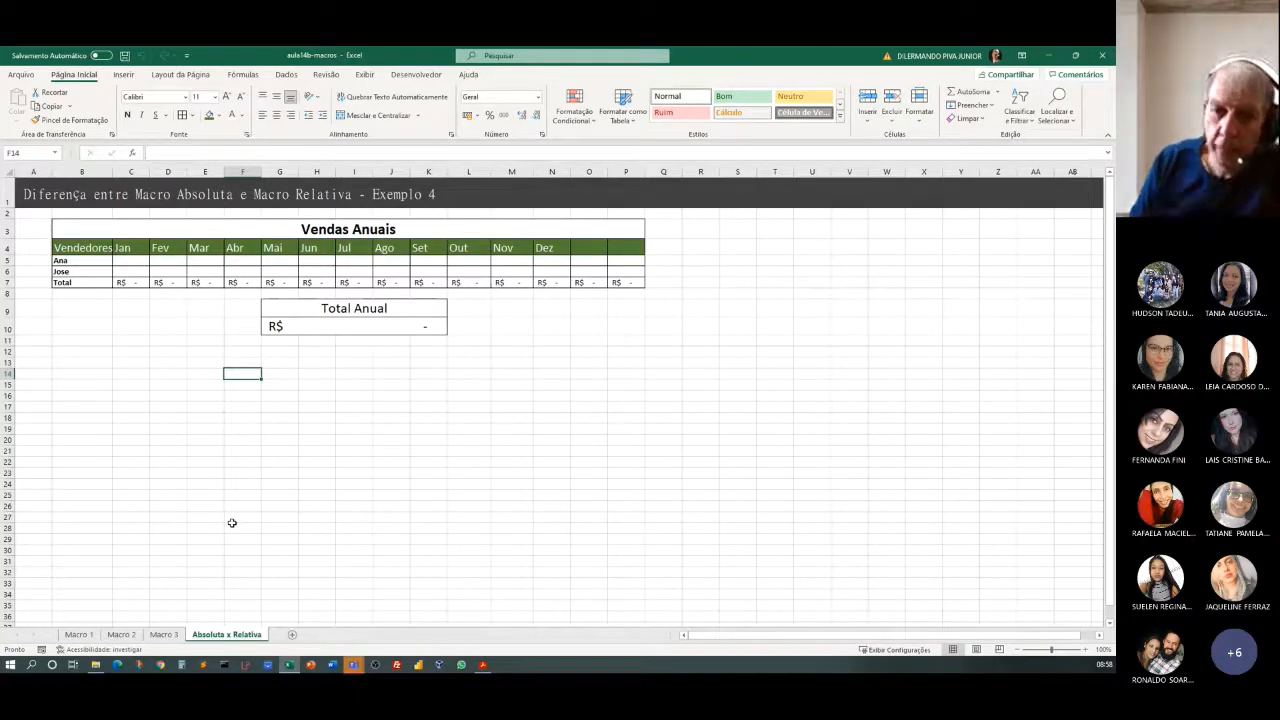
{"action": "left_click", "coordinate": [85, 429]}
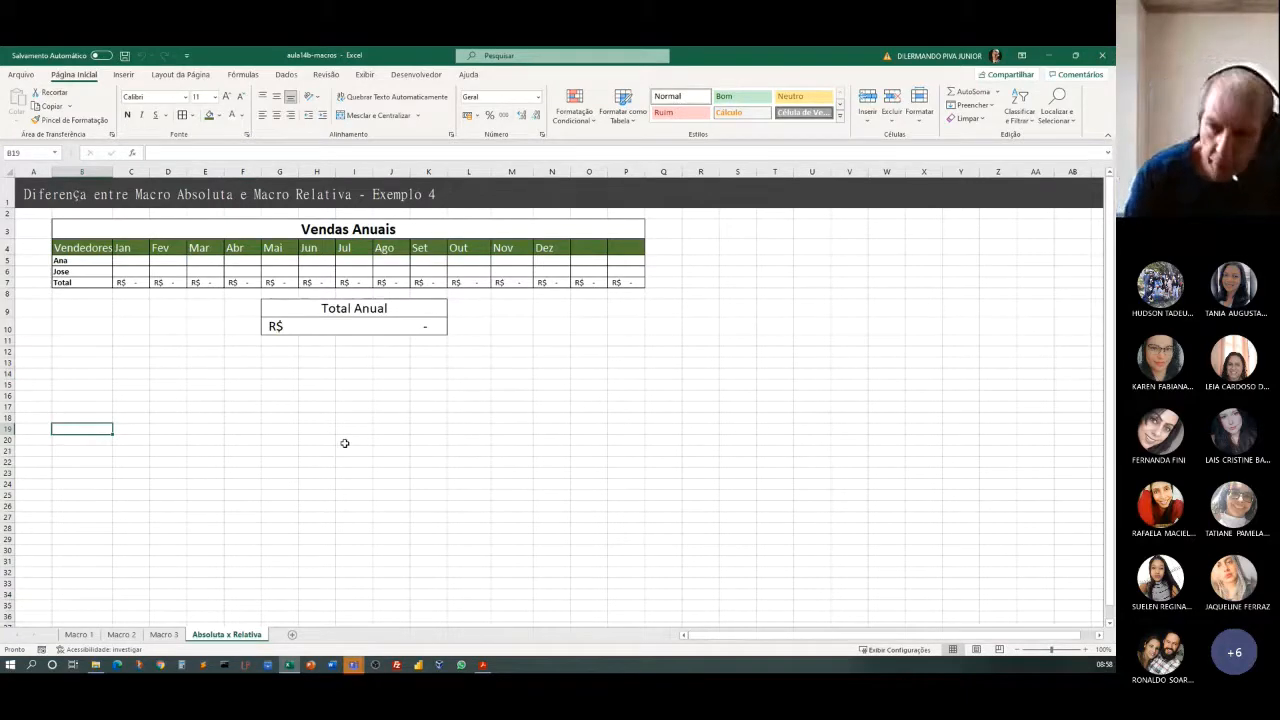
{"action": "key", "text": "ctrl+shift+r"}
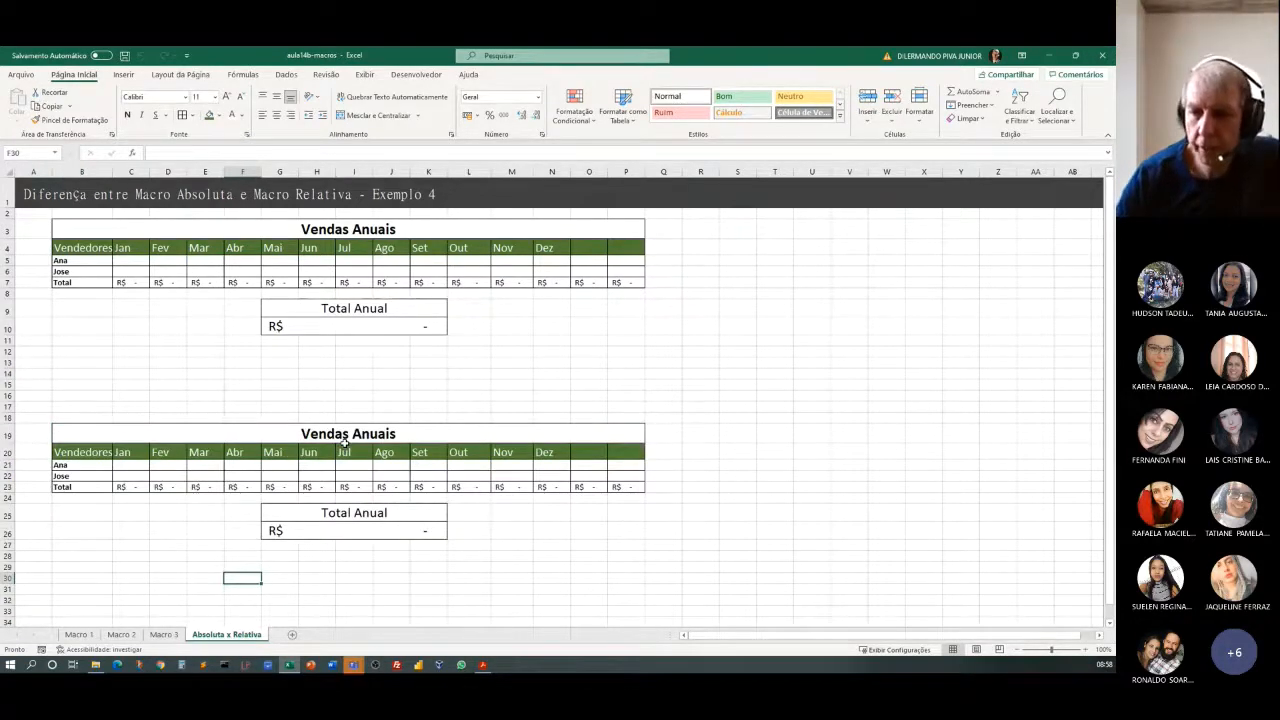
{"action": "scroll", "coordinate": [289, 363], "scroll_direction": "down", "scroll_amount": 4}
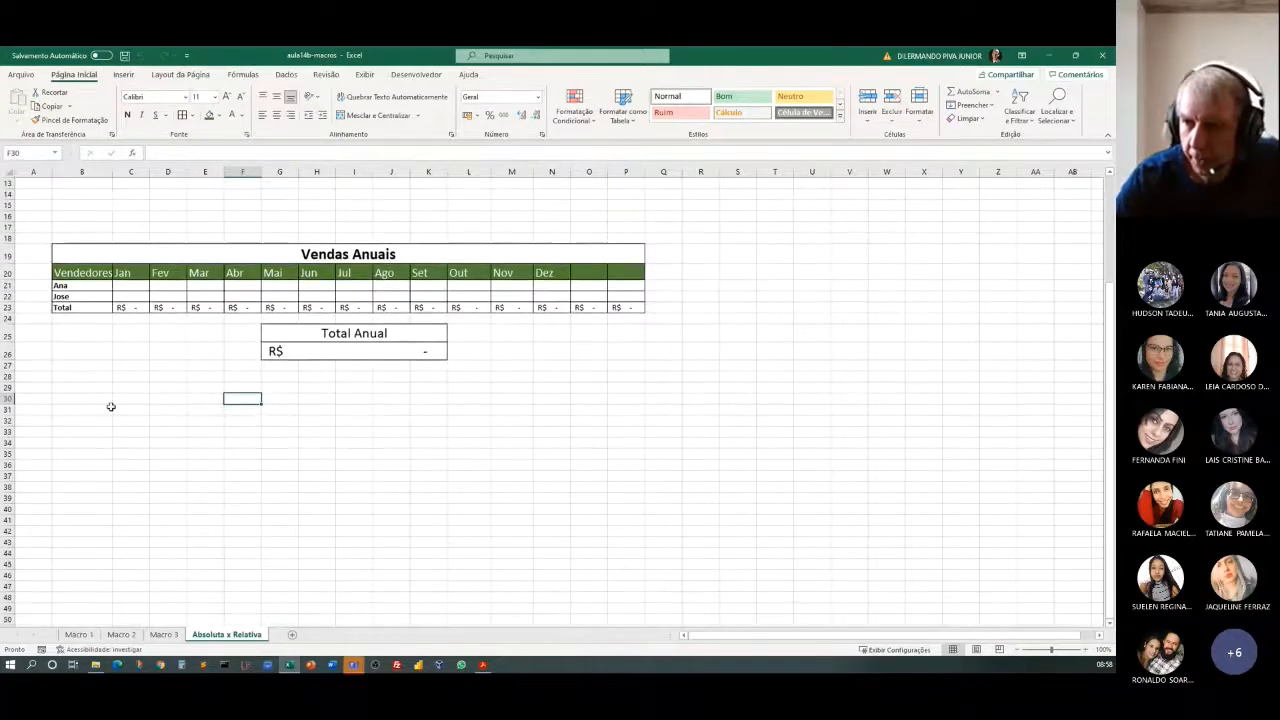
{"action": "left_click", "coordinate": [89, 413]}
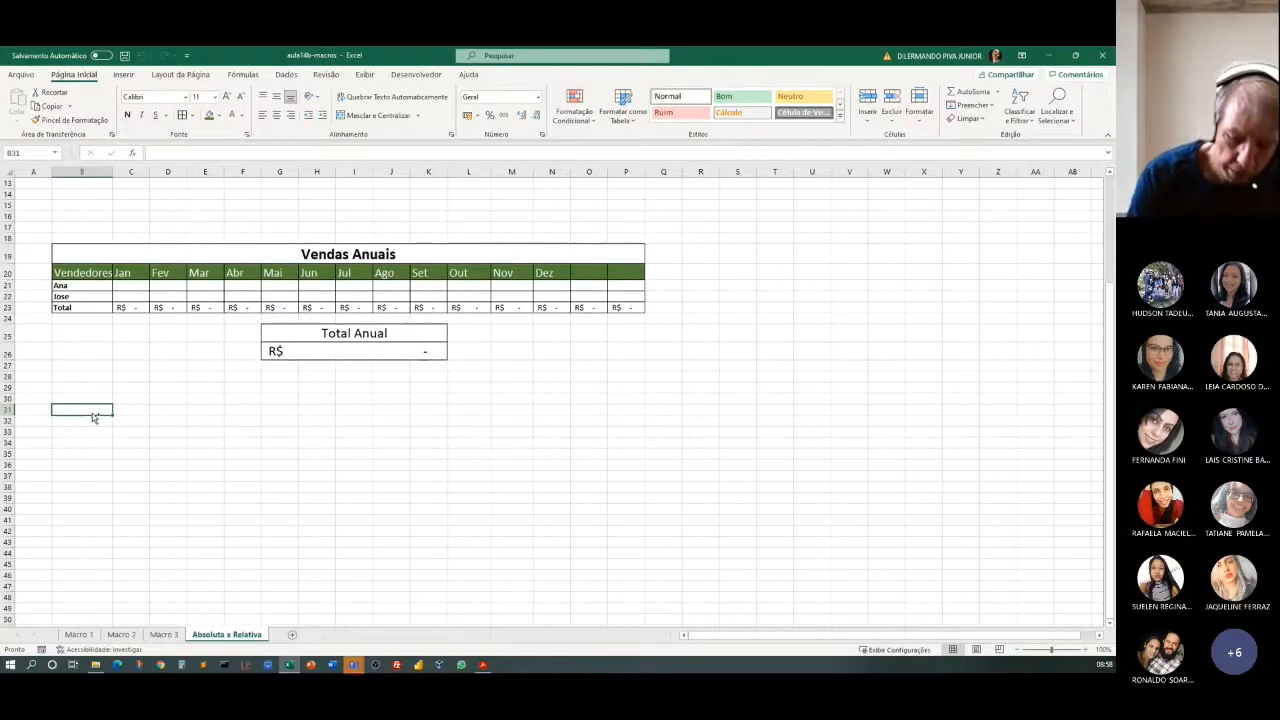
{"action": "key", "text": "ctrl+r"}
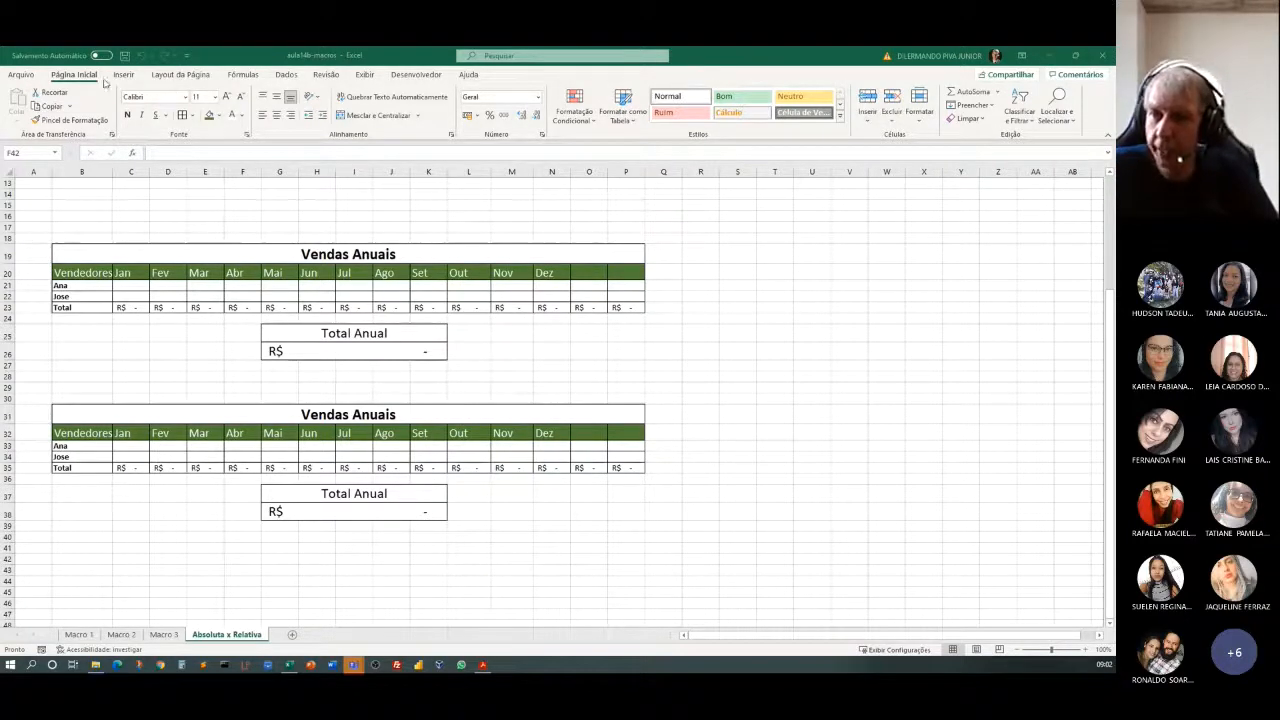
Set up a new macro recording stored in the personal macro workbook, Pasta de trabalho pessoal de macros.
{"action": "left_click", "coordinate": [404, 74]}
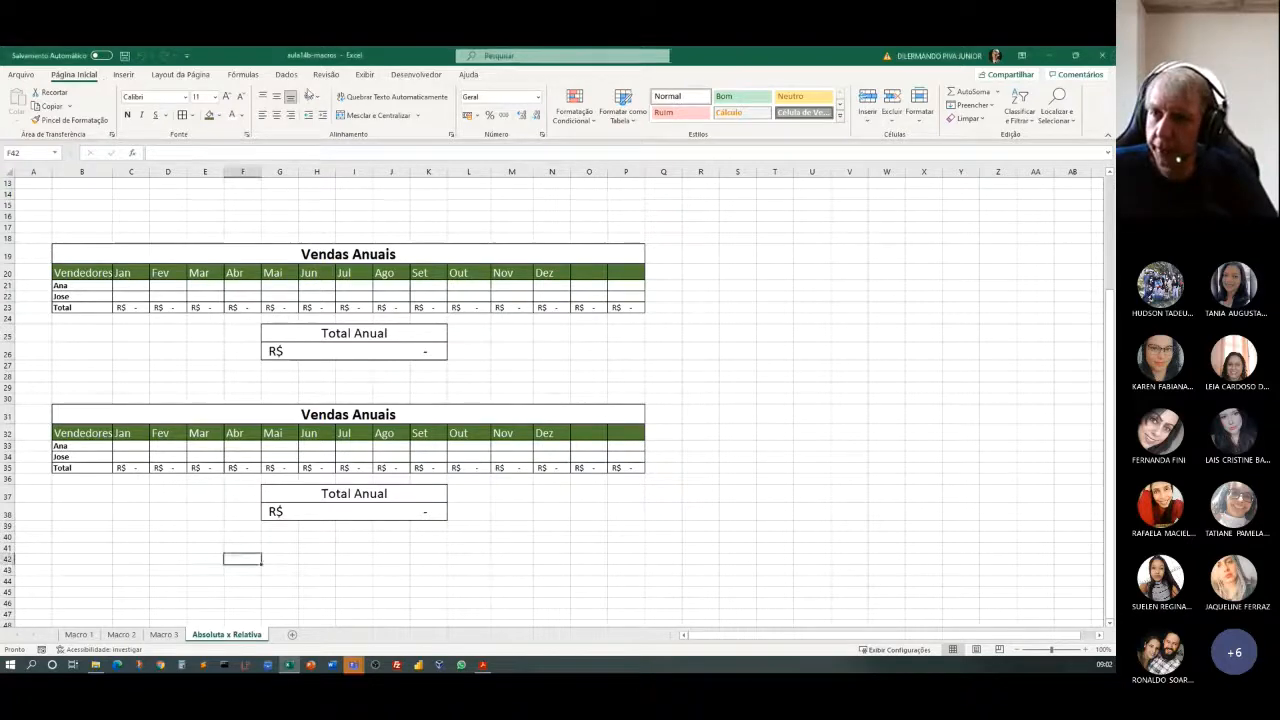
{"action": "left_click", "coordinate": [413, 78]}
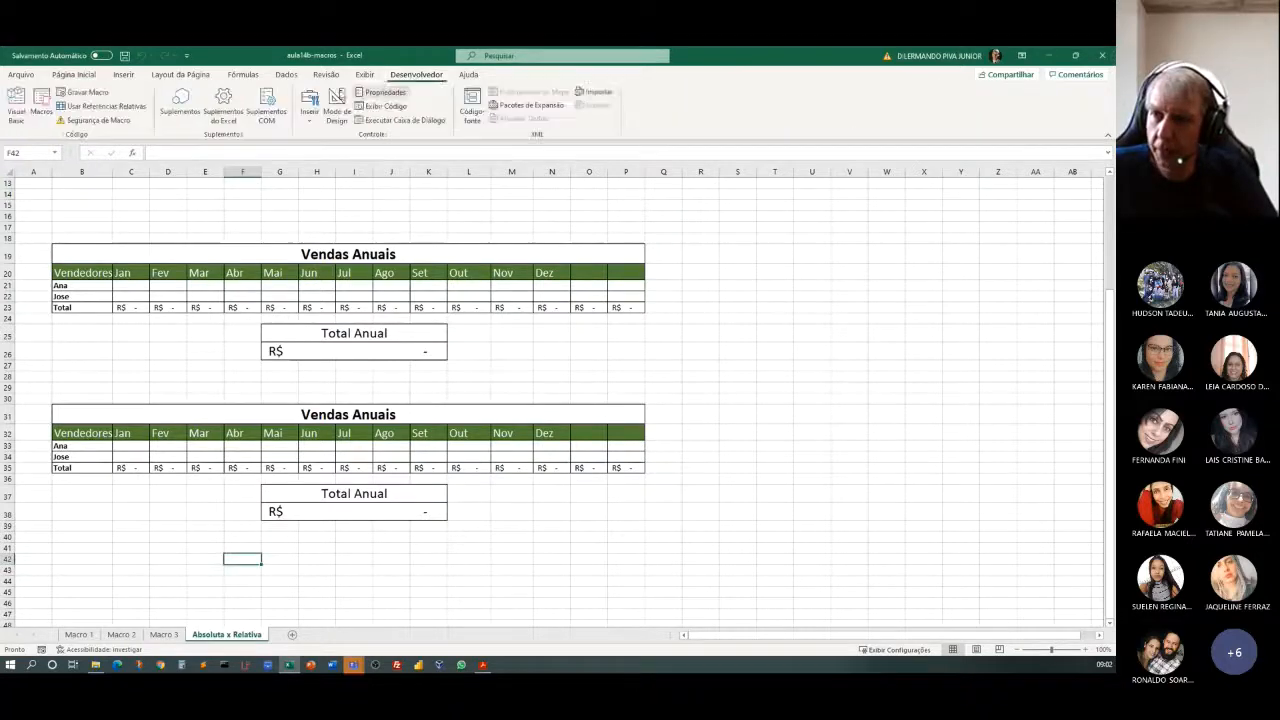
{"action": "left_click", "coordinate": [90, 94]}
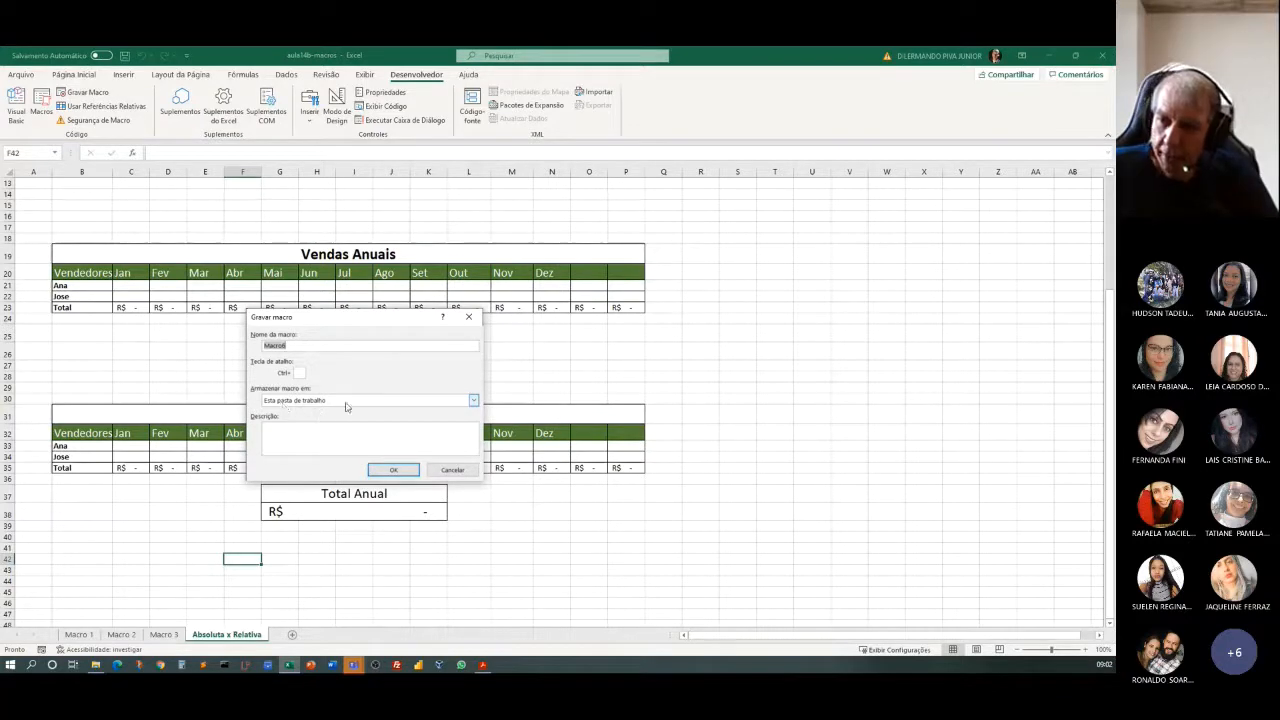
{"action": "left_click", "coordinate": [346, 404]}
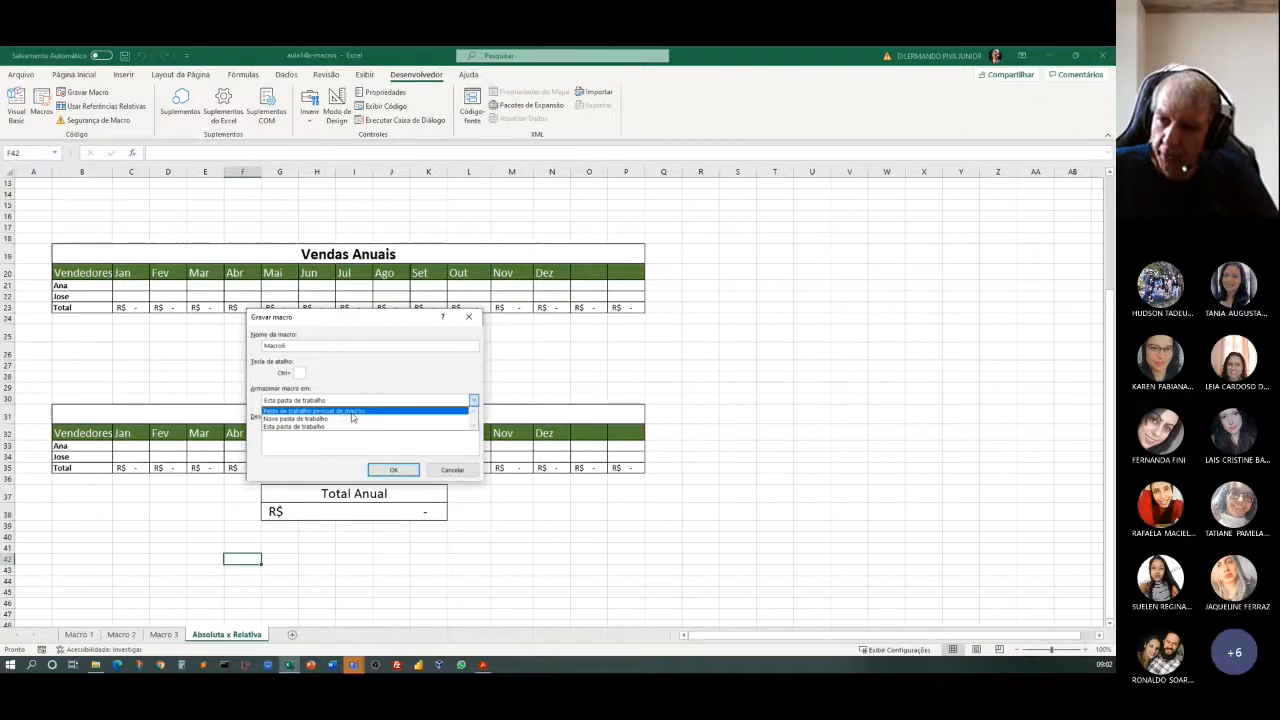
{"action": "left_click", "coordinate": [350, 411]}
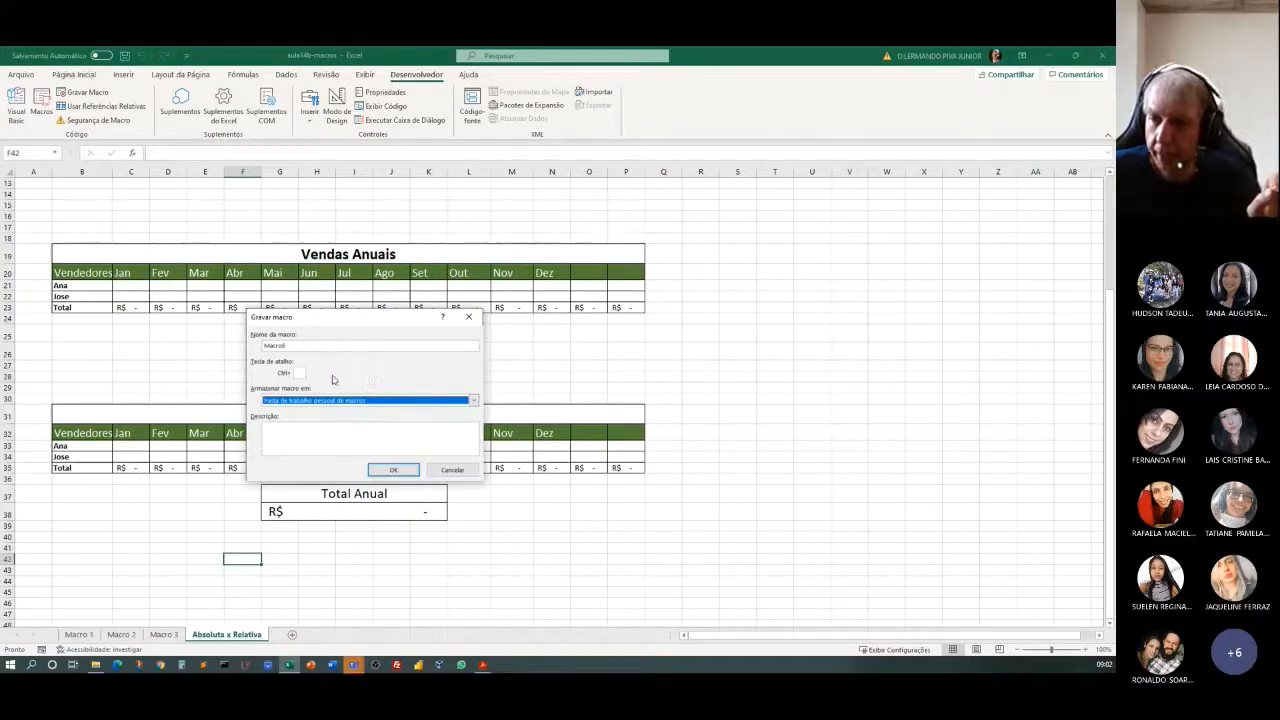
Name the new macro FormatacaoGeral.
{"action": "left_click", "coordinate": [295, 345]}
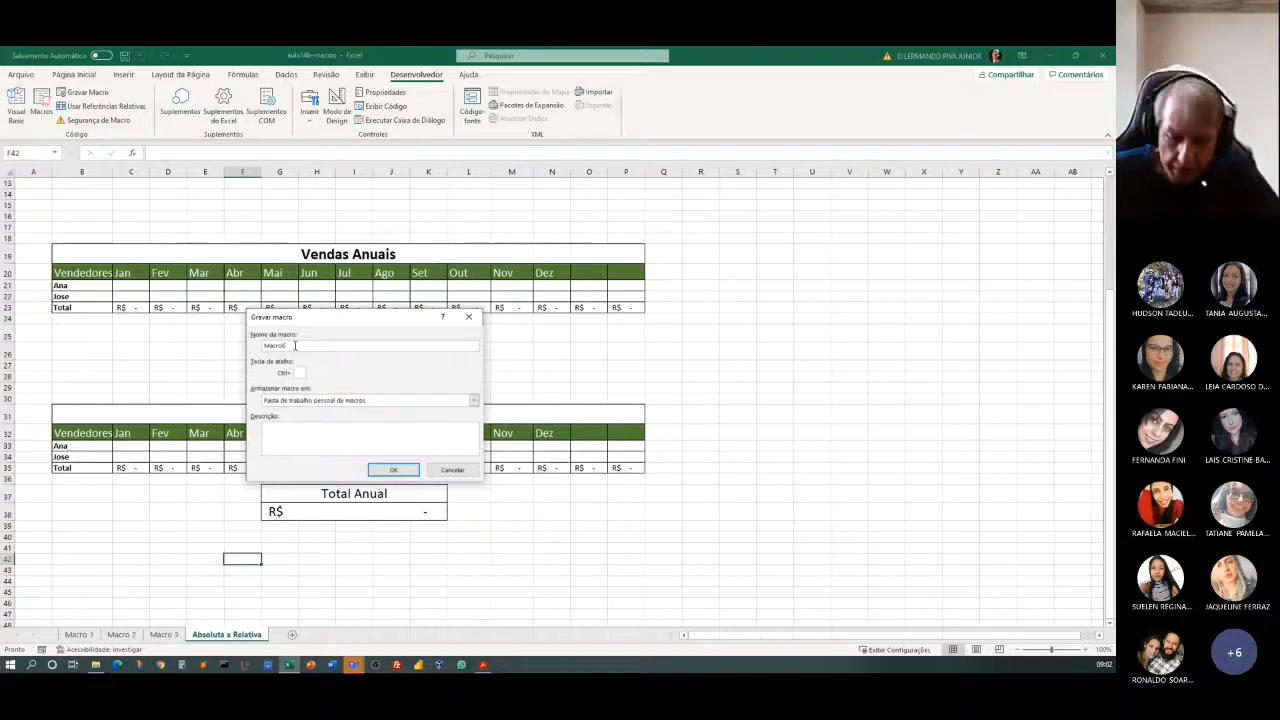
{"action": "key", "text": "BackSpace"}
{"action": "key", "text": "BackSpace"}
{"action": "key", "text": "BackSpace"}
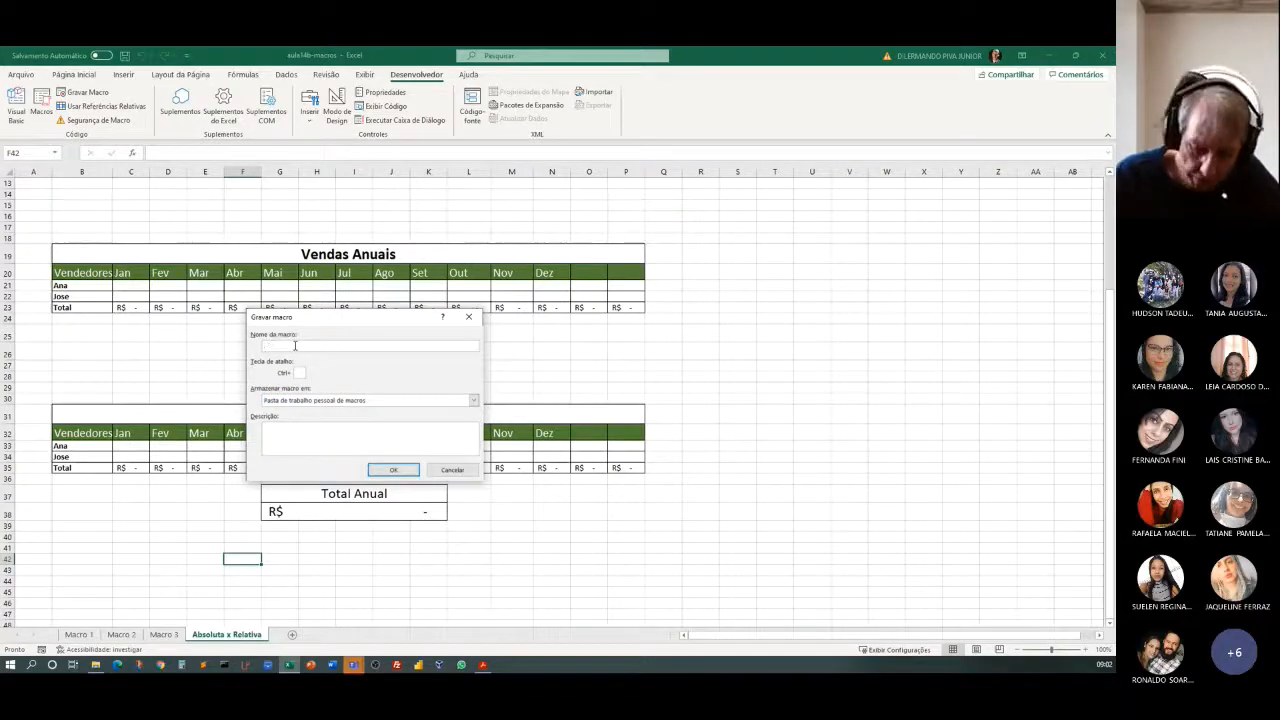
{"action": "type", "text": "Formata"}
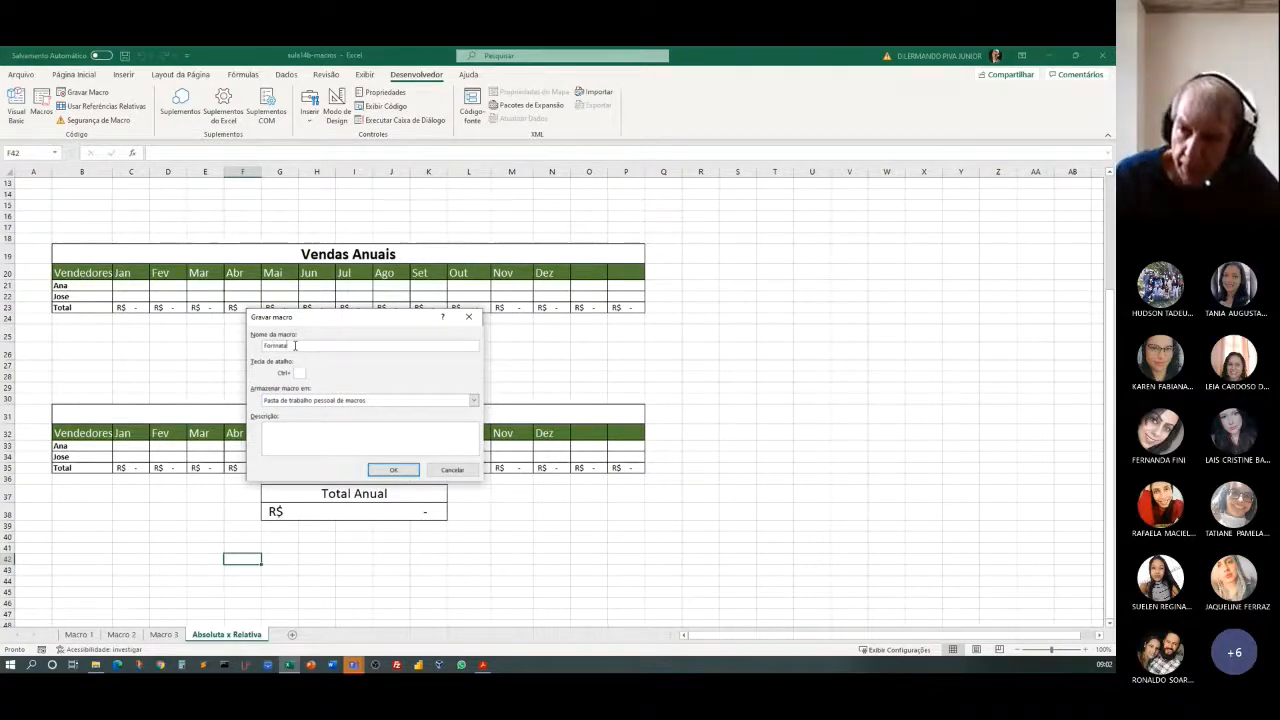
{"action": "type", "text": "cao"}
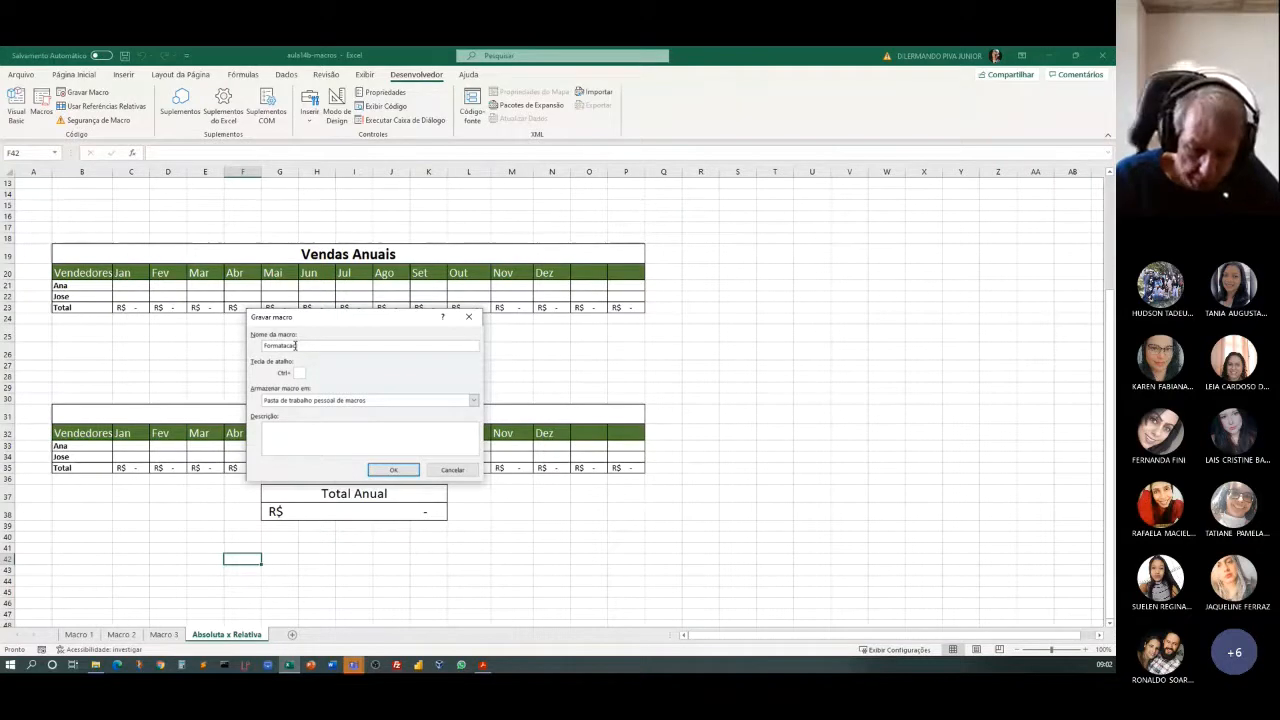
{"action": "type", "text": "de"}
{"action": "type", "text": "ral"}
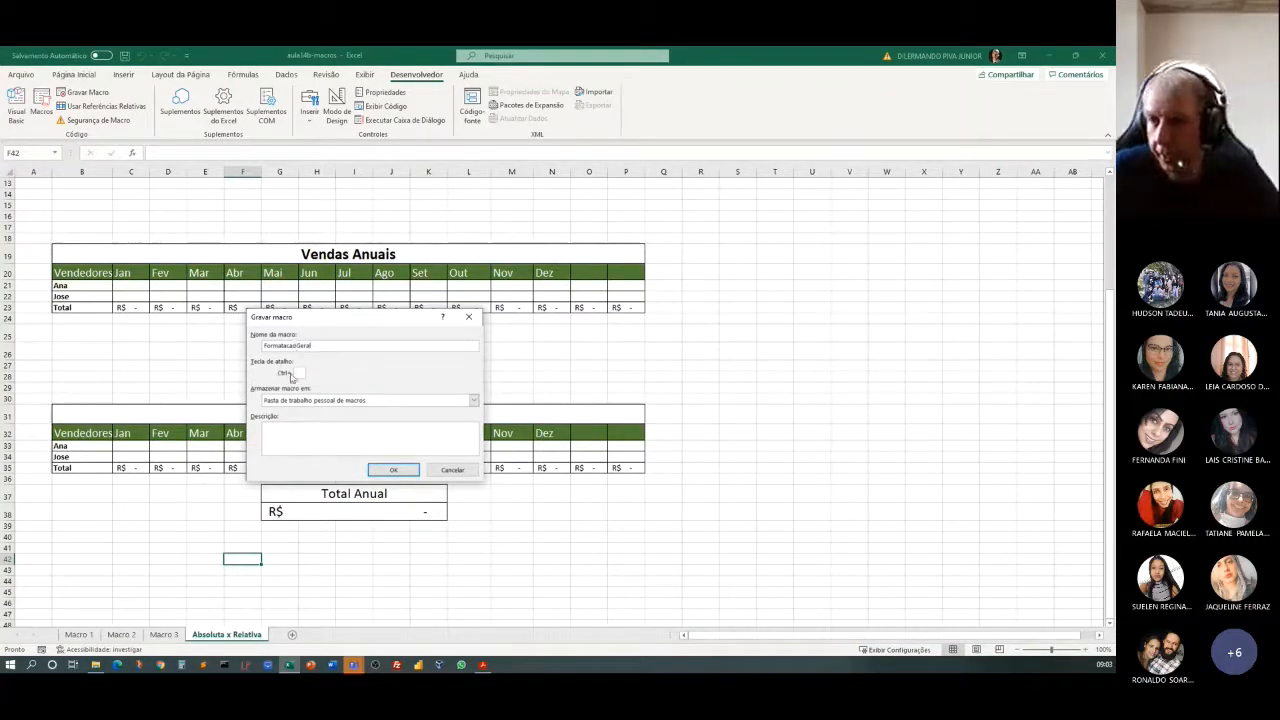
Assign the letter g as the macro's Ctrl shortcut and enter a placeholder description.
{"action": "left_click", "coordinate": [300, 371]}
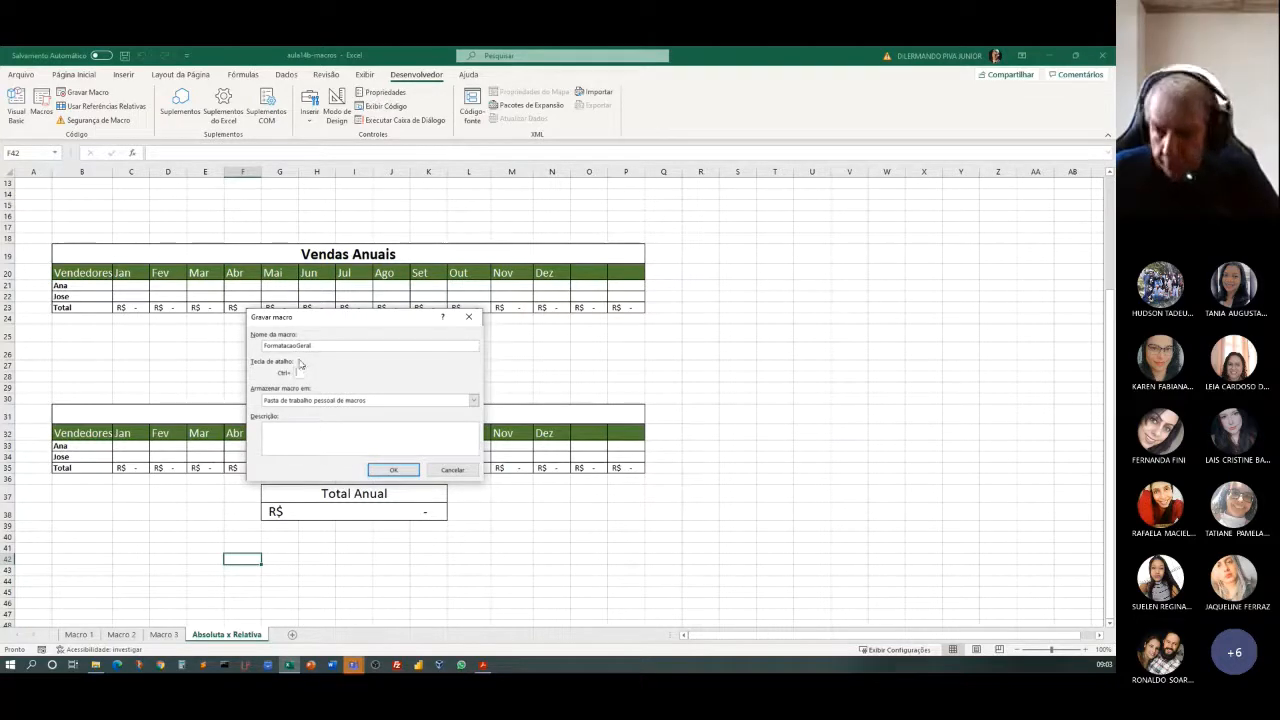
{"action": "type", "text": "d"}
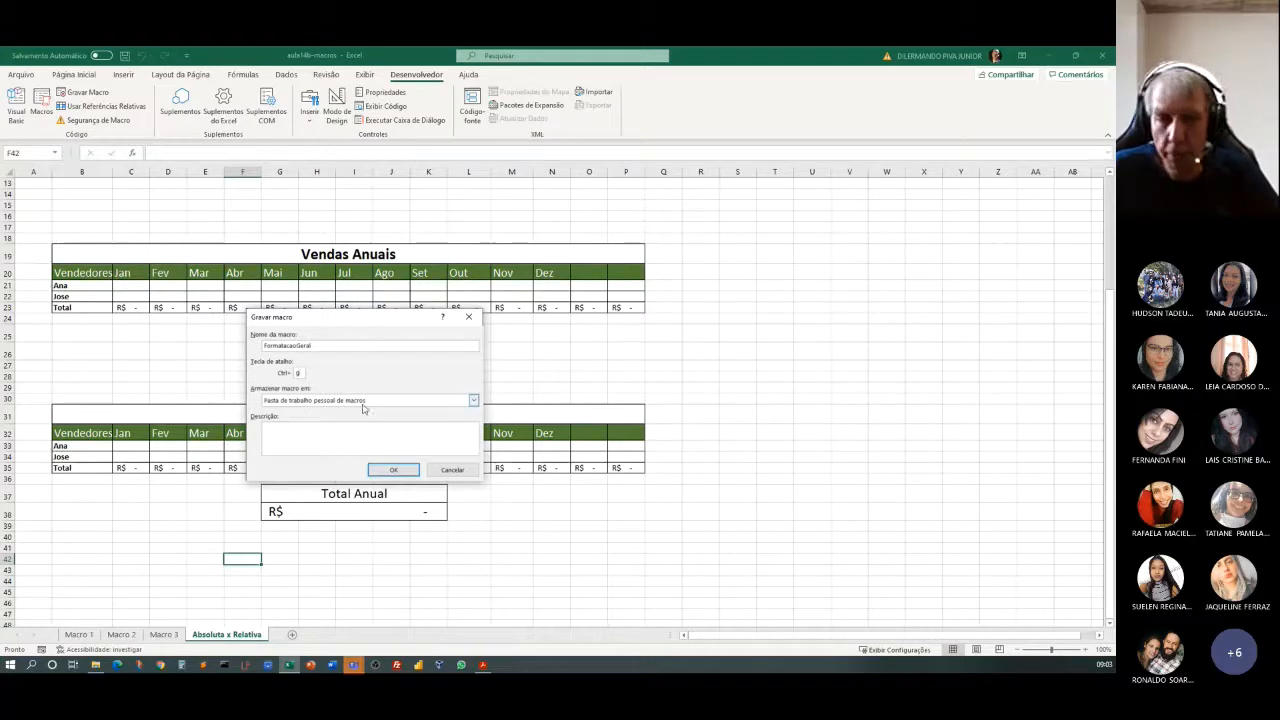
{"action": "left_click", "coordinate": [308, 433]}
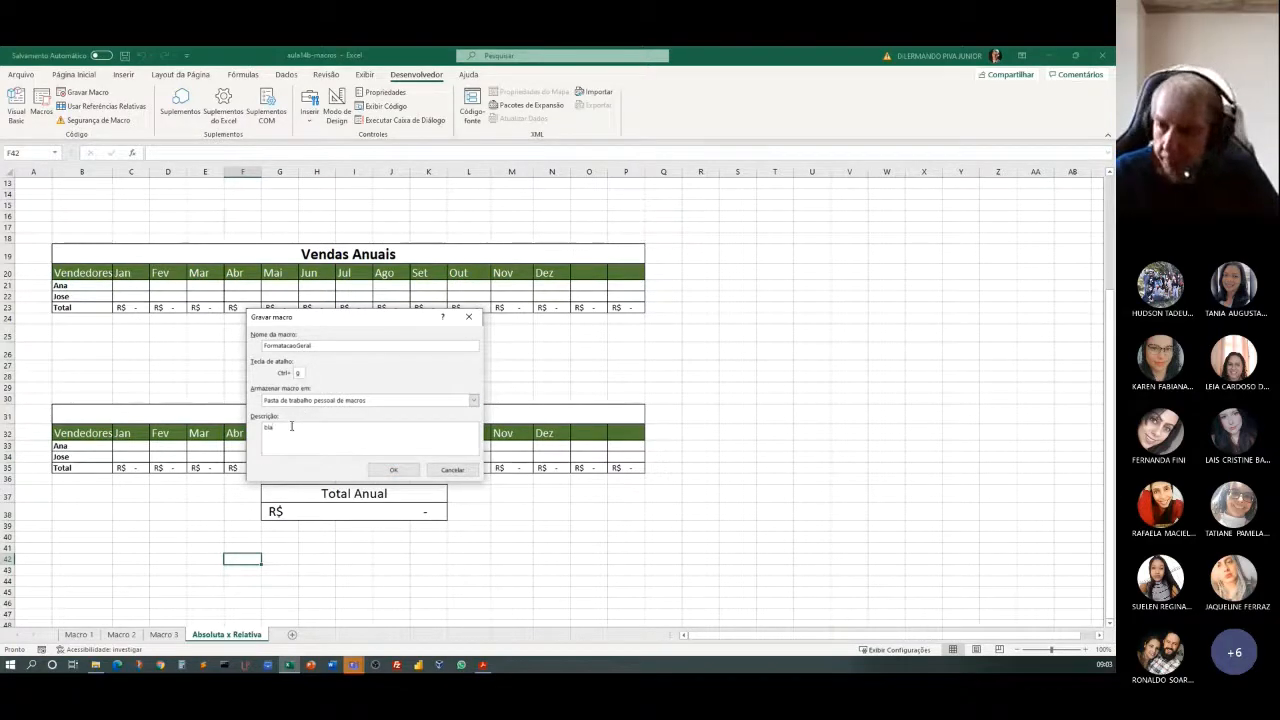
{"action": "type", "text": "blablabla"}
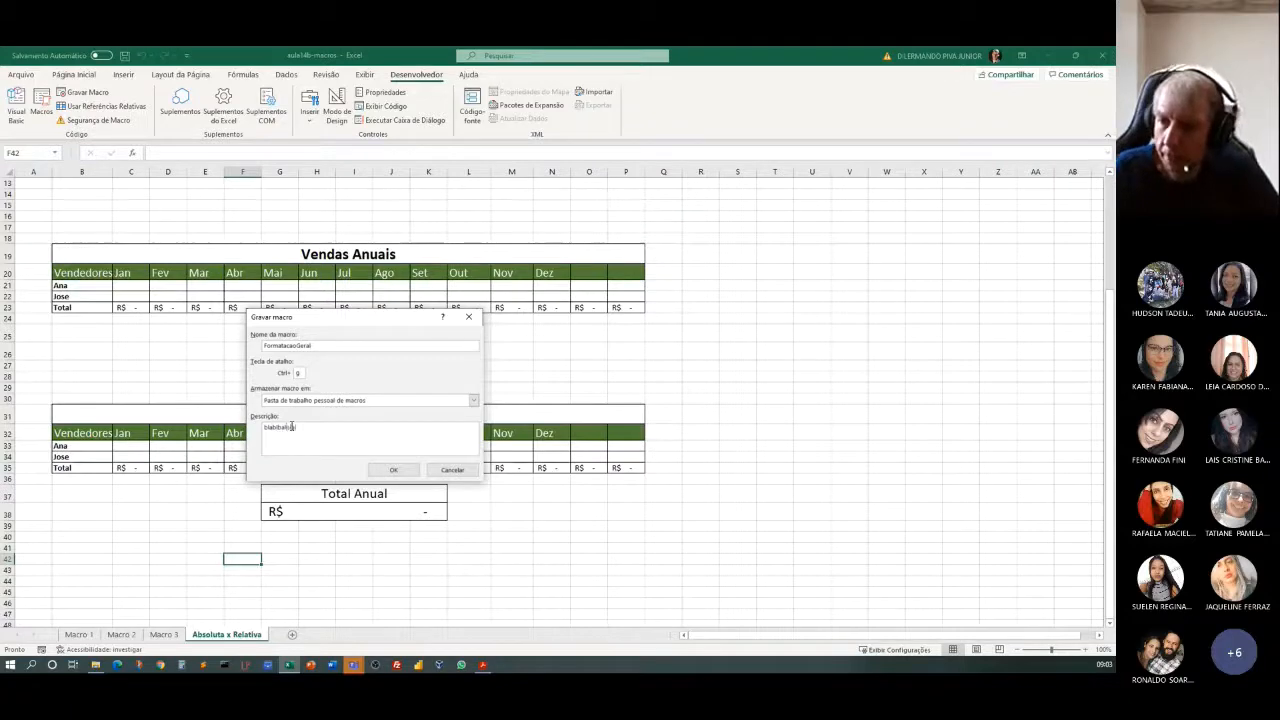
Start recording the FormatacaoGeral macro and turn on relative references.
{"action": "left_click", "coordinate": [393, 469]}
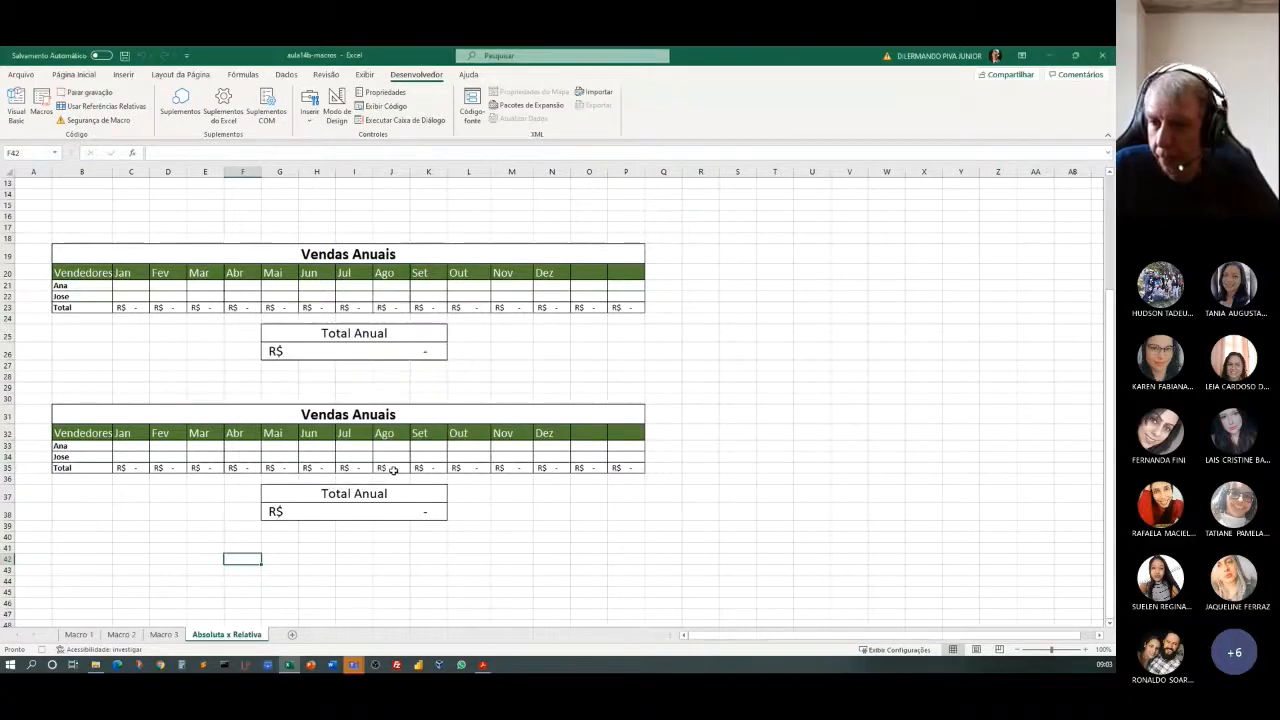
{"action": "left_click", "coordinate": [76, 109]}
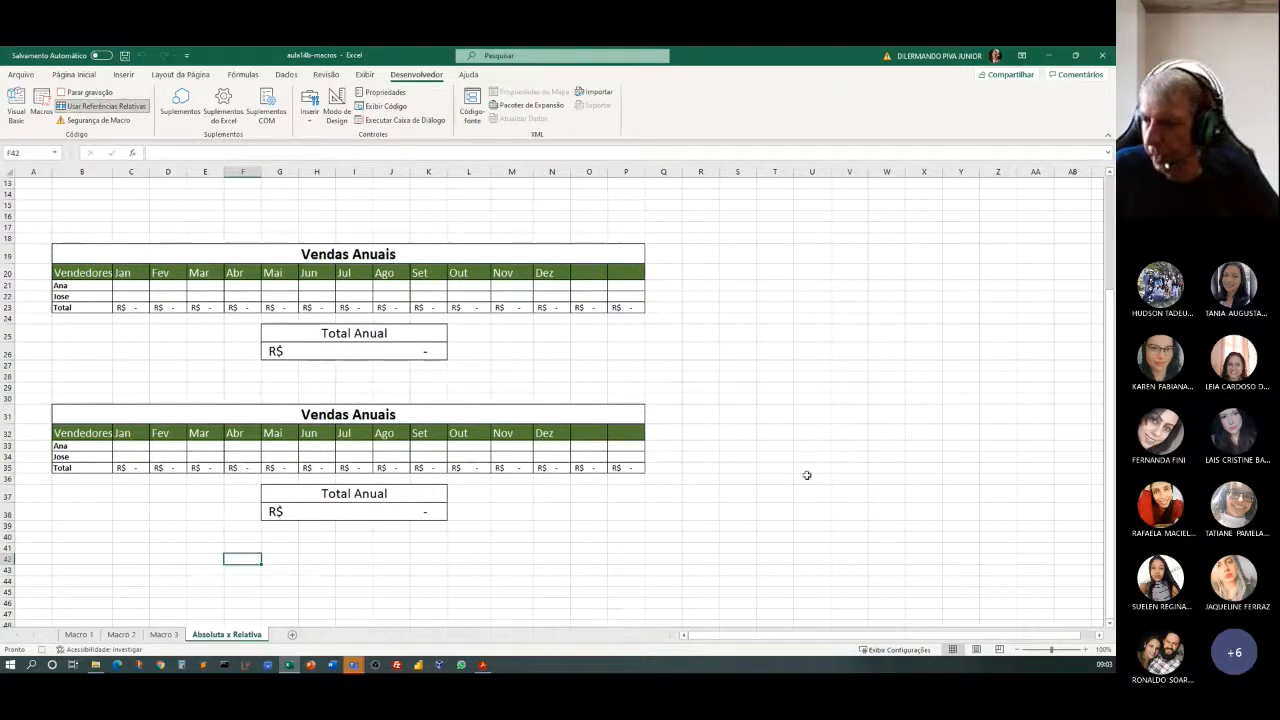
Format empty cell U26, outside the tables, as bold 20-point Arial Black text.
{"action": "left_click", "coordinate": [821, 352]}
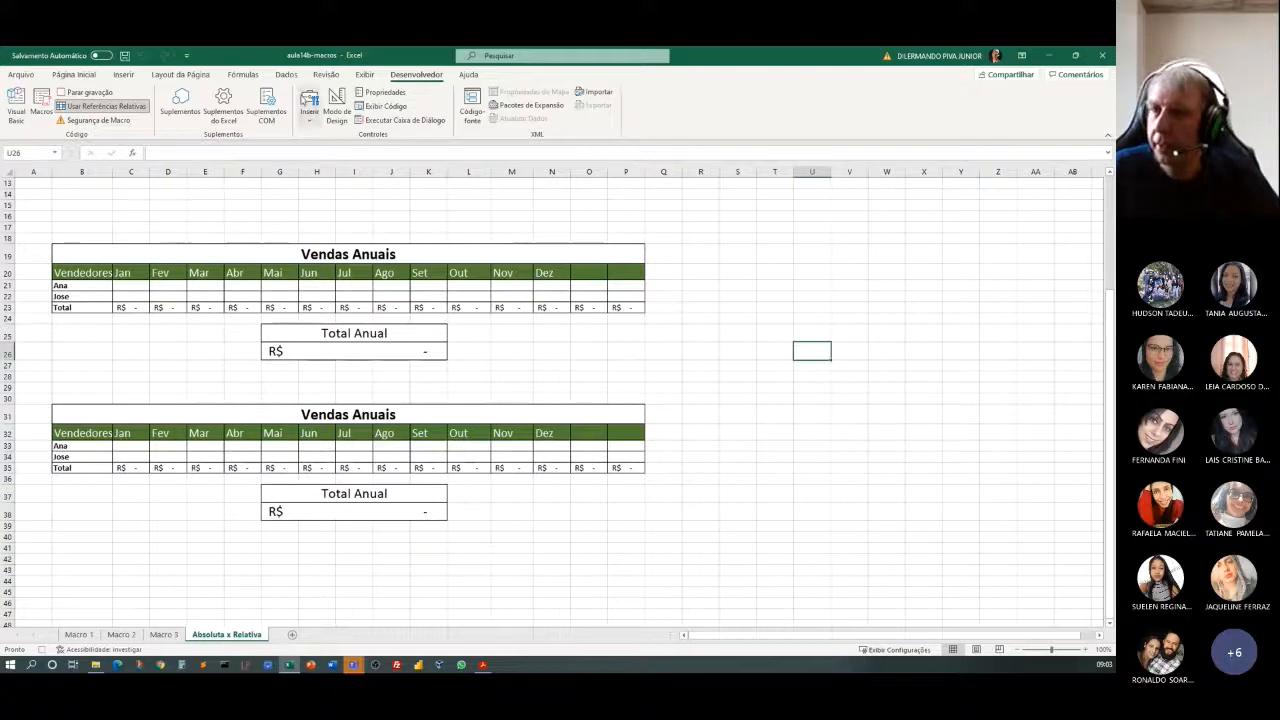
{"action": "left_click", "coordinate": [68, 77]}
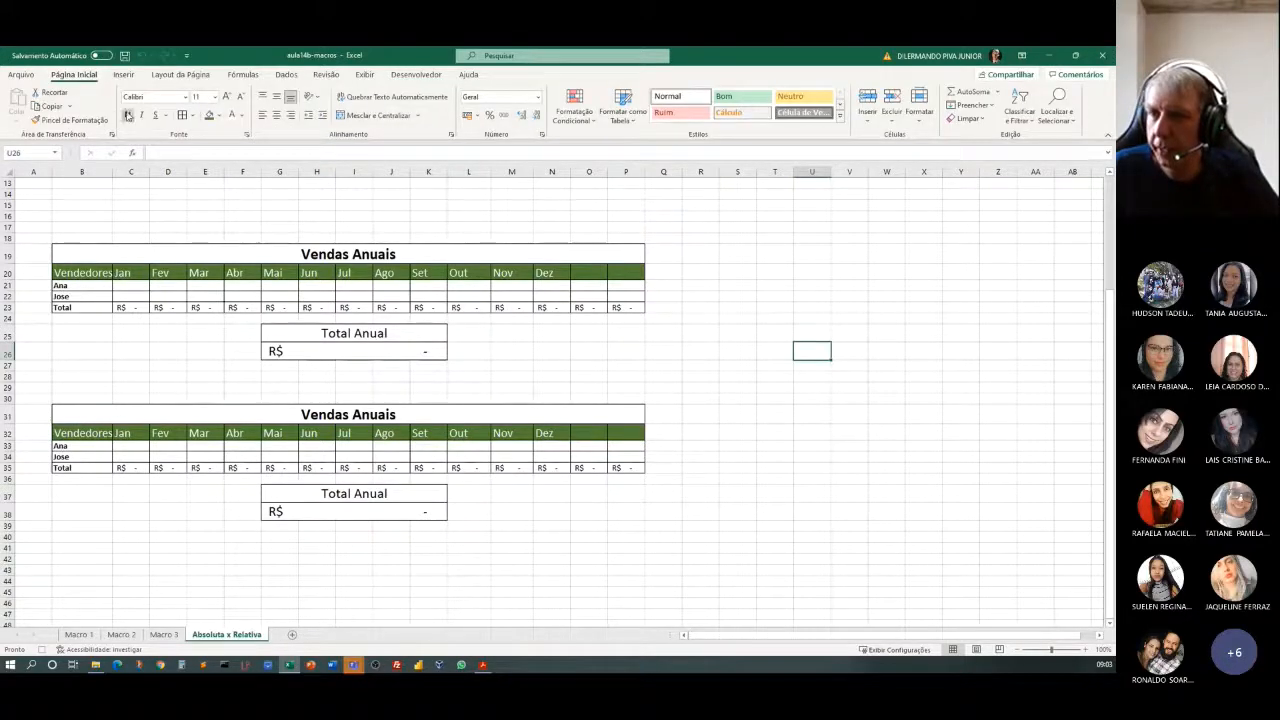
{"action": "left_click", "coordinate": [214, 96]}
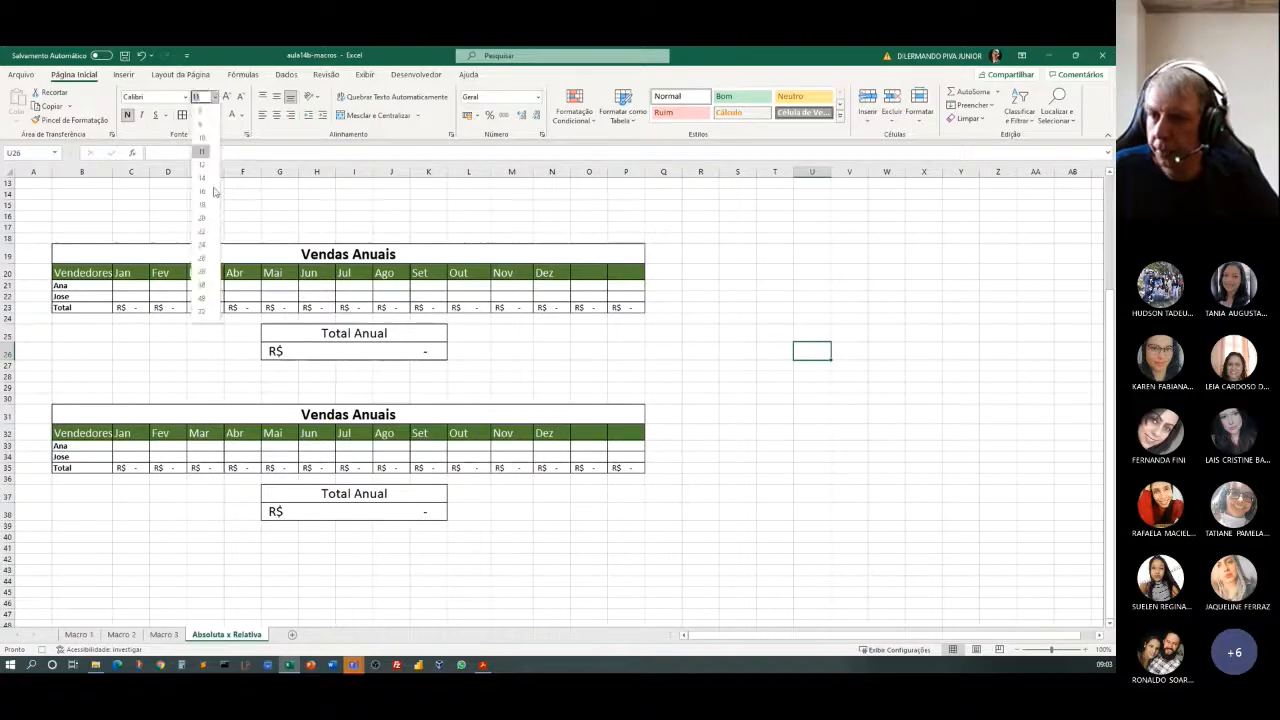
{"action": "left_click", "coordinate": [201, 217]}
{"action": "left_click", "coordinate": [185, 97]}
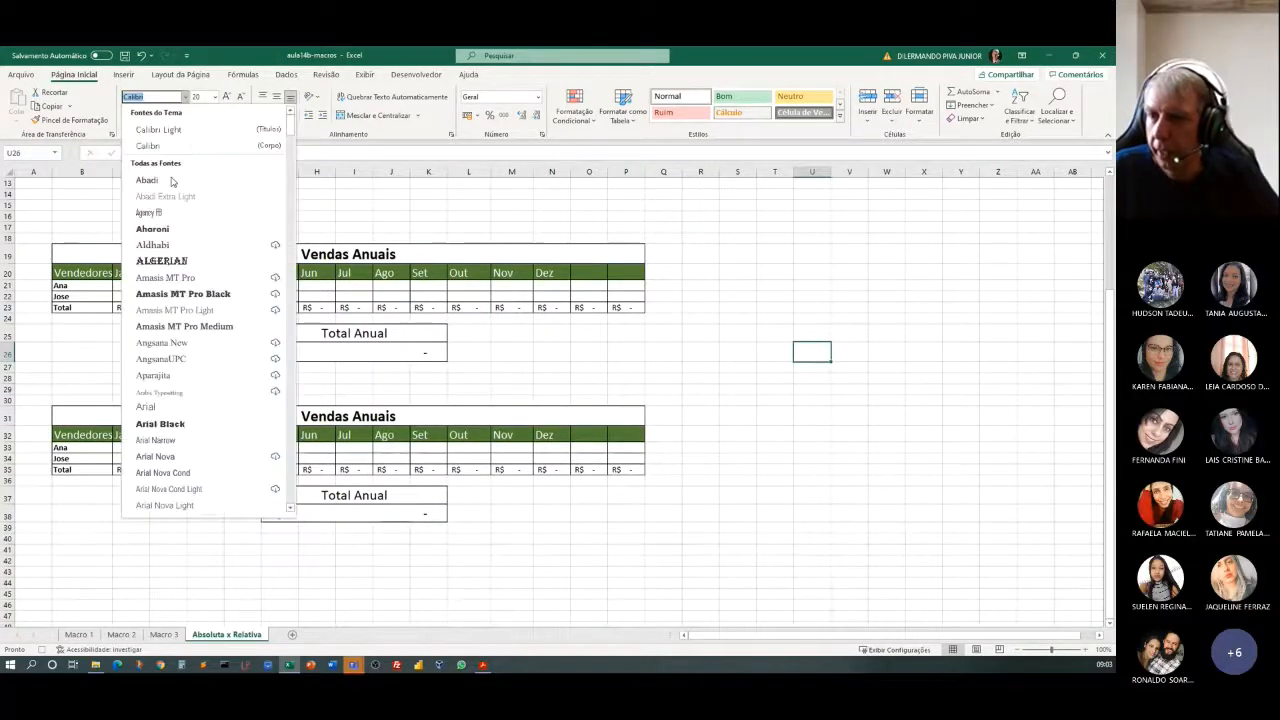
{"action": "left_click", "coordinate": [176, 424]}
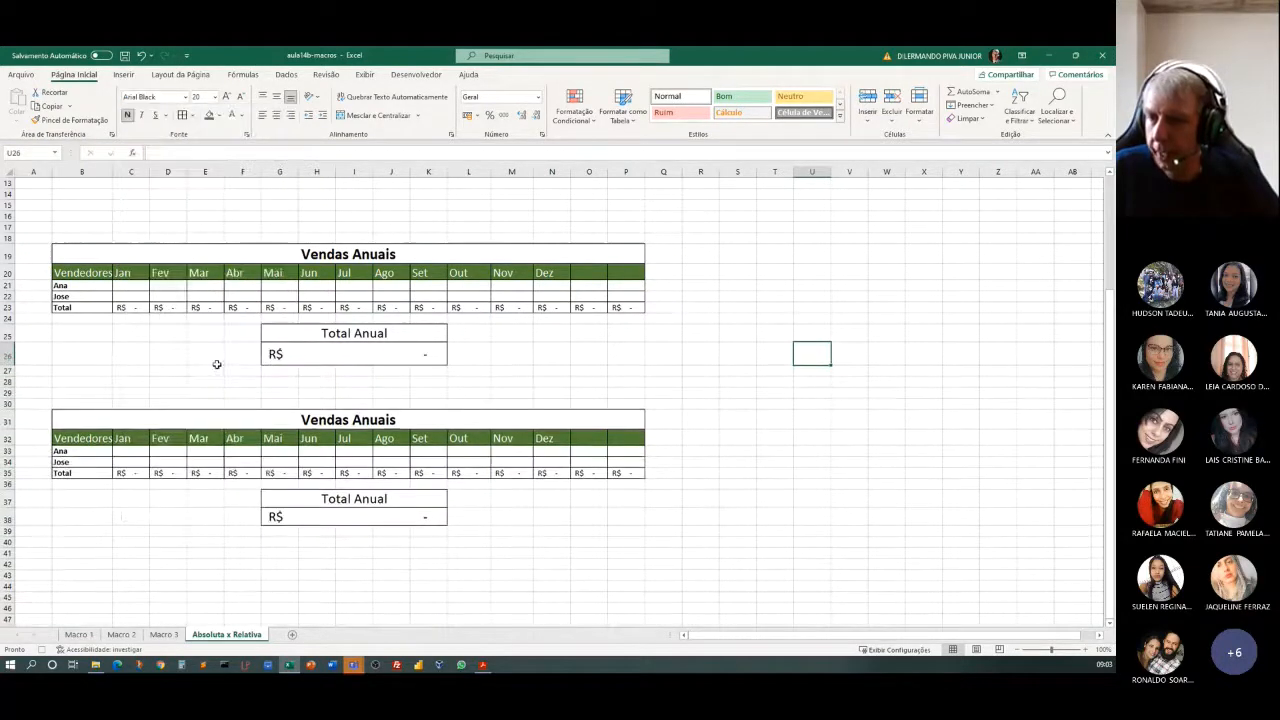
Give cell U26 a standard red fill and white font color.
{"action": "left_click", "coordinate": [218, 116]}
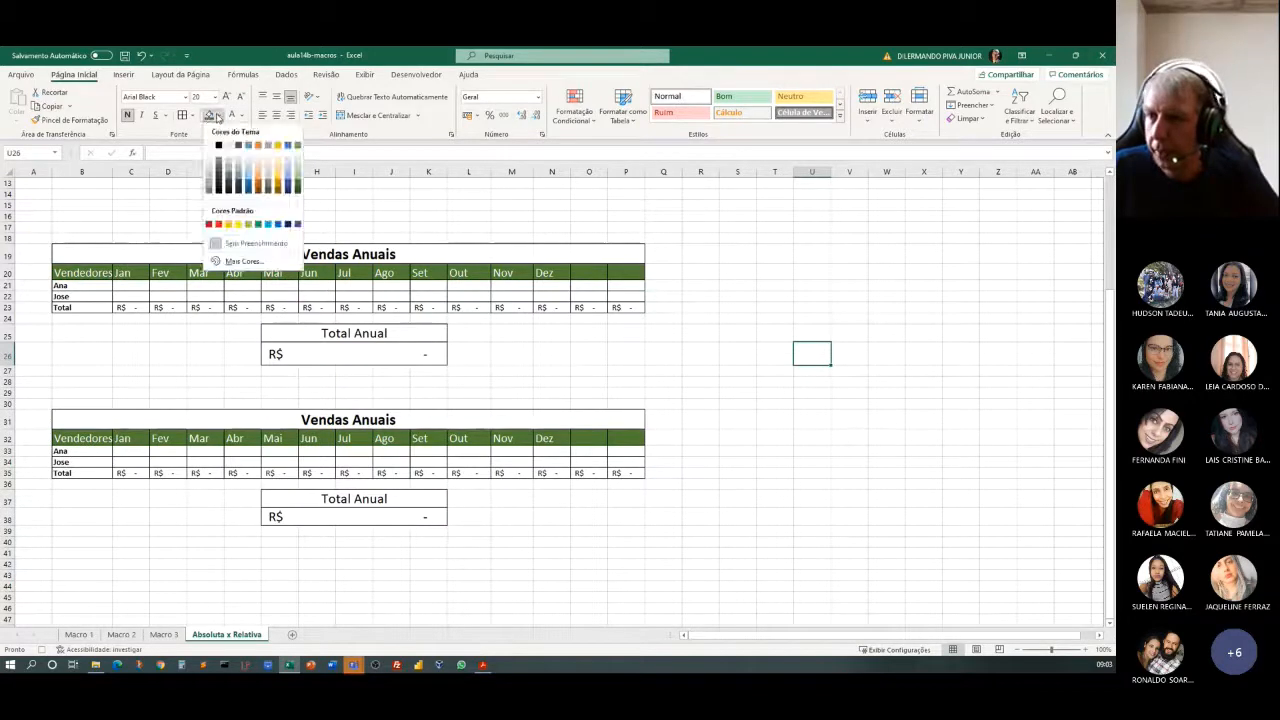
{"action": "left_click", "coordinate": [218, 224]}
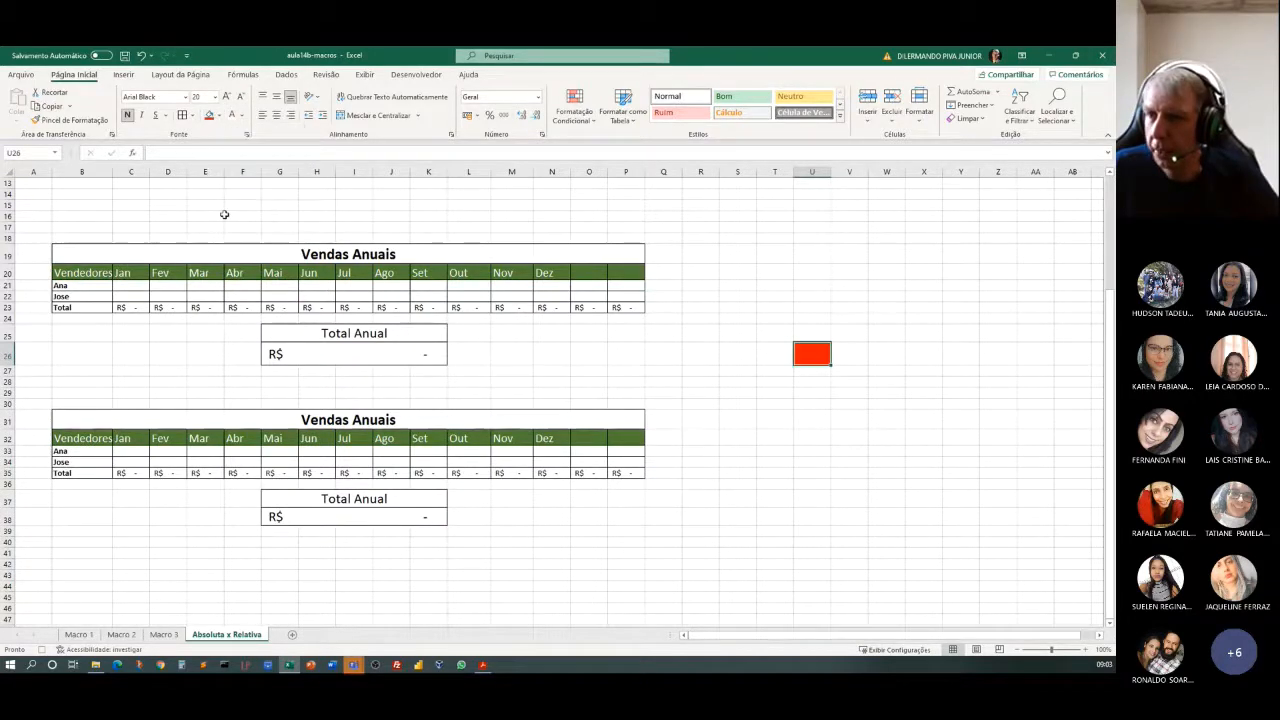
{"action": "left_click", "coordinate": [242, 117]}
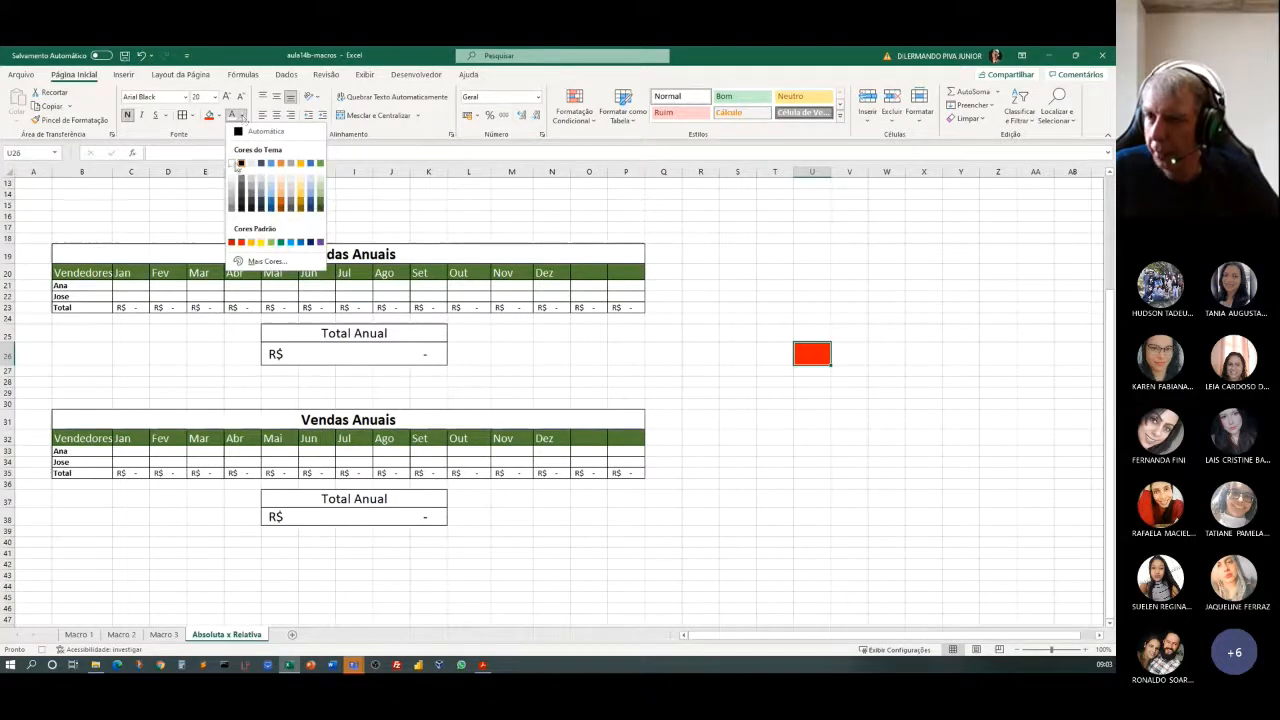
{"action": "left_click", "coordinate": [231, 164]}
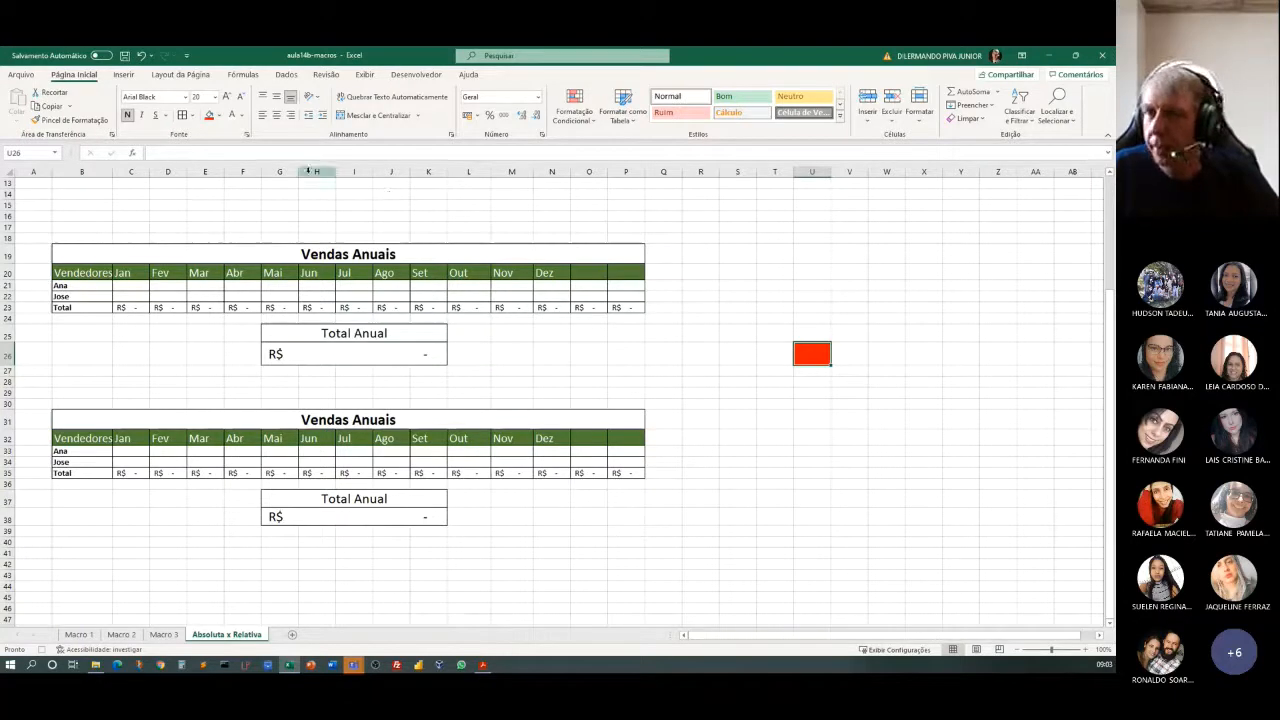
Turn off relative references and stop recording the FormatacaoGeral macro.
{"action": "left_click", "coordinate": [408, 76]}
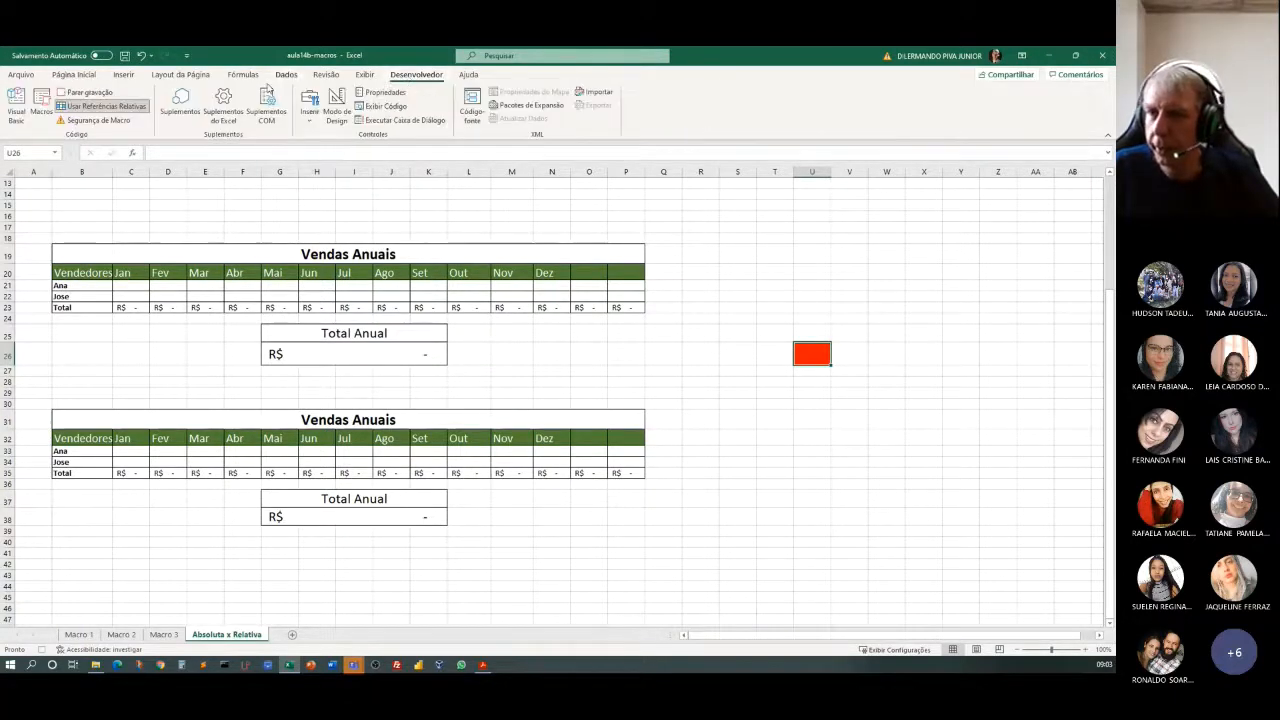
{"action": "left_click", "coordinate": [95, 109]}
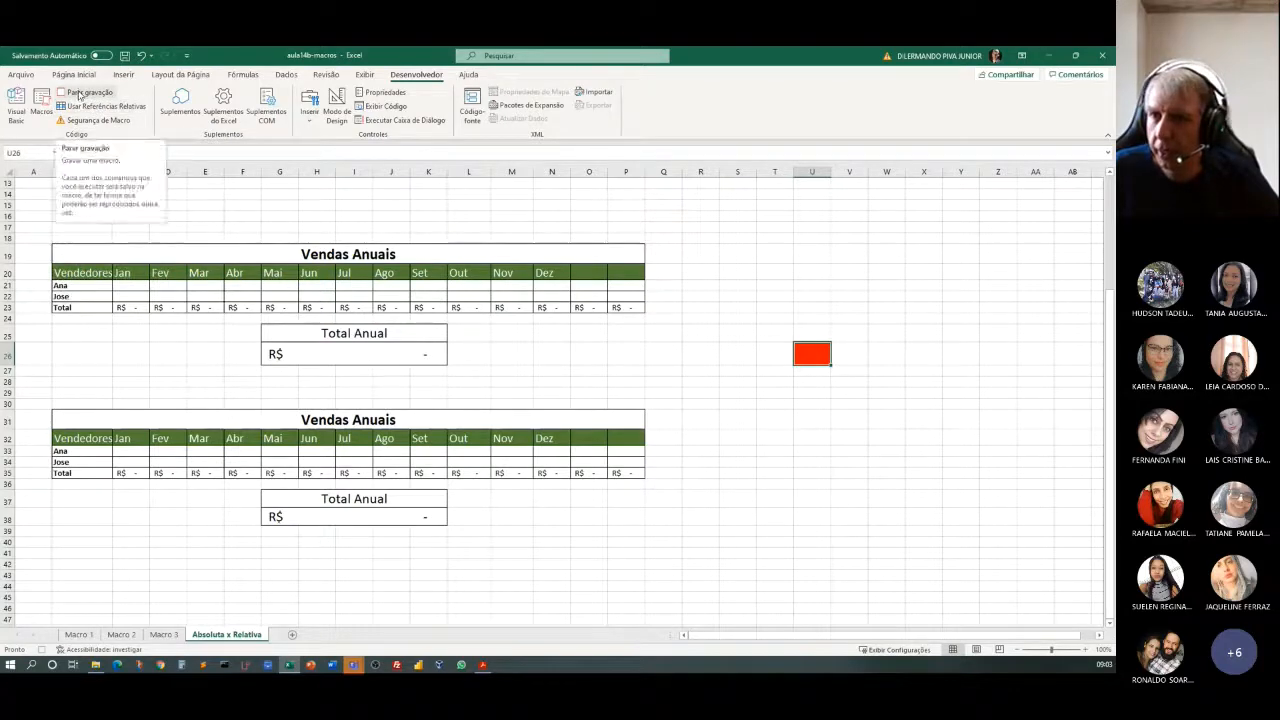
{"action": "left_click", "coordinate": [80, 96]}
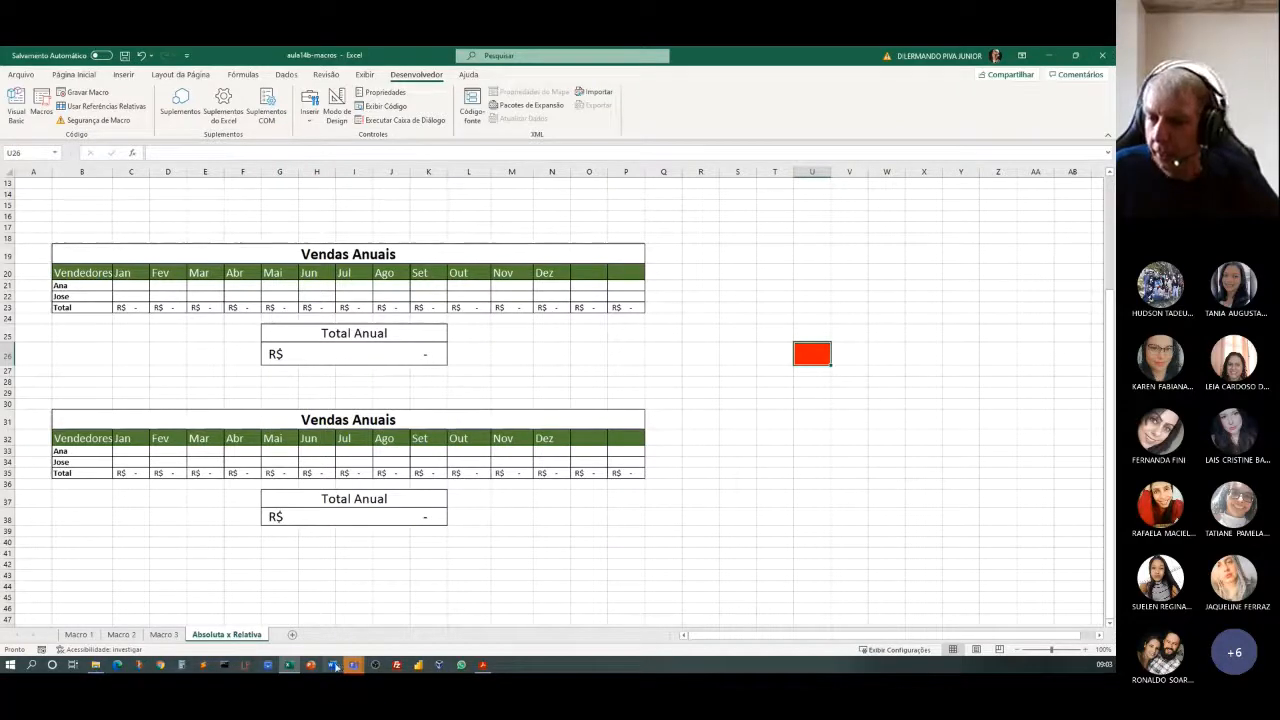
Create a new blank workbook and enter 89 in cell C4.
{"action": "right_click", "coordinate": [289, 667]}
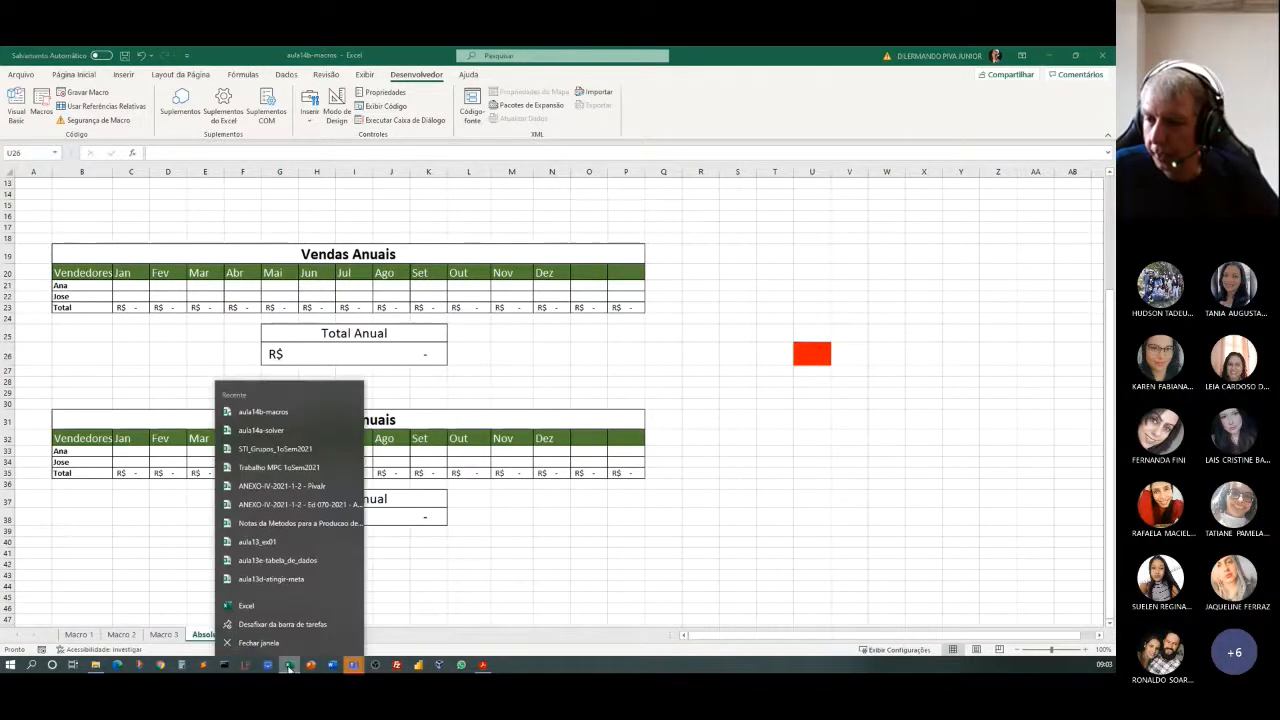
{"action": "left_click", "coordinate": [276, 601]}
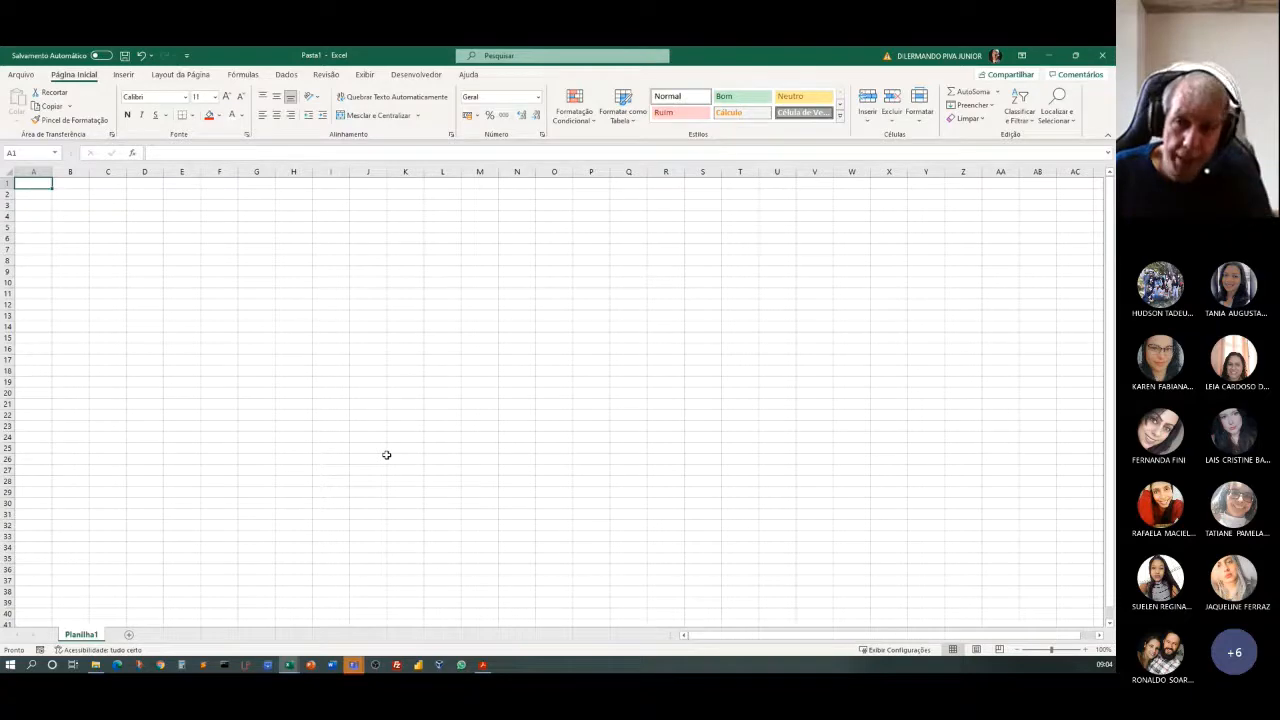
{"action": "left_click", "coordinate": [96, 216]}
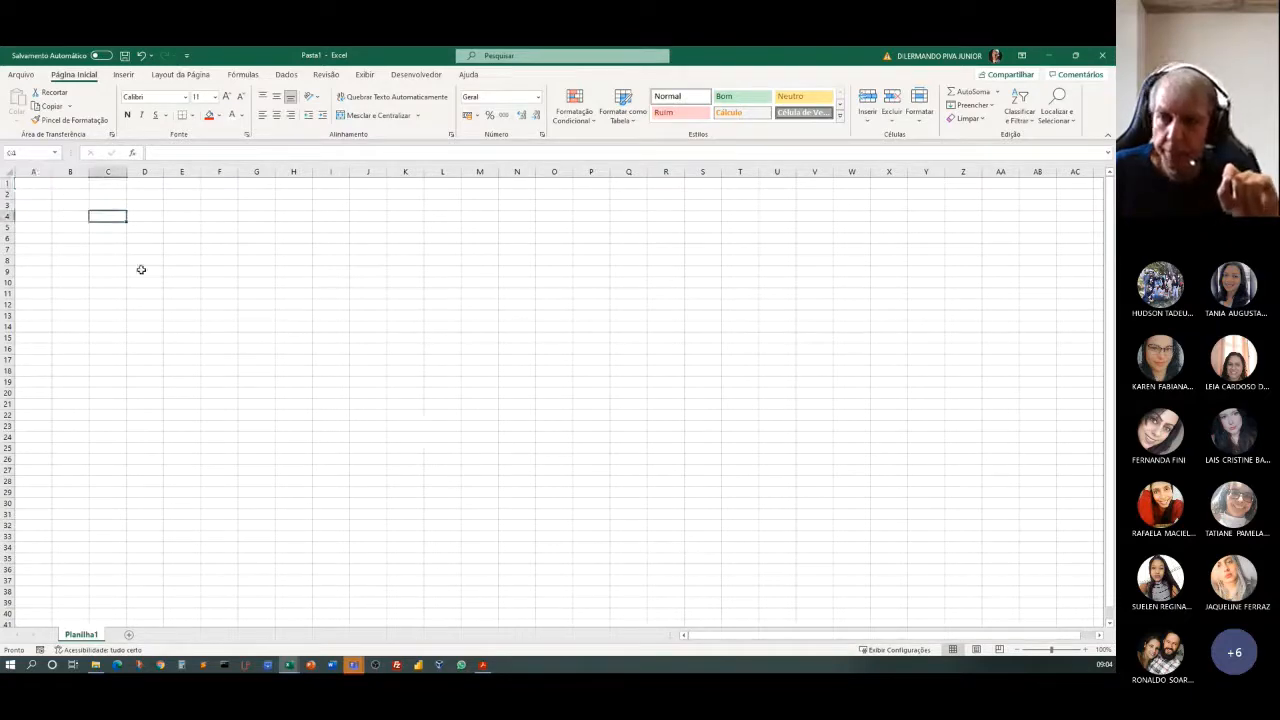
{"action": "type", "text": "8"}
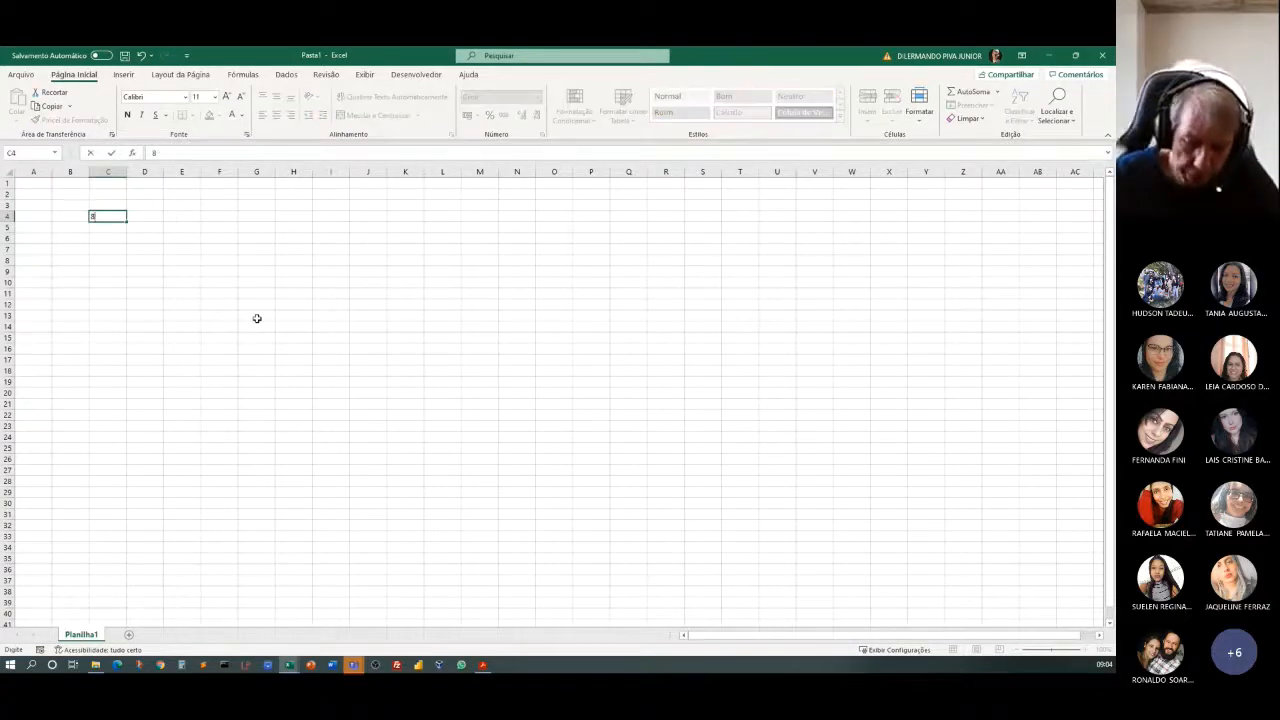
{"action": "type", "text": "9"}
{"action": "key", "text": "Return"}
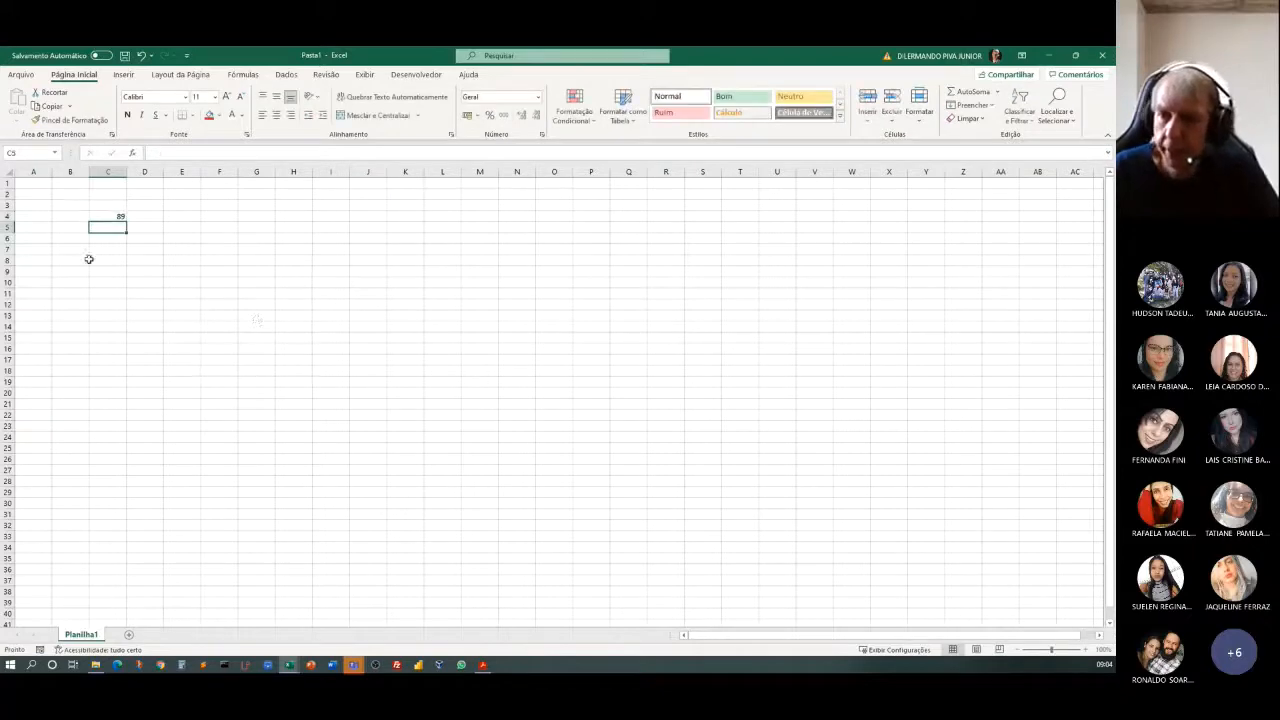
Run the FormatacaoGeral macro on cell C4 of the new workbook.
{"action": "left_click", "coordinate": [105, 217]}
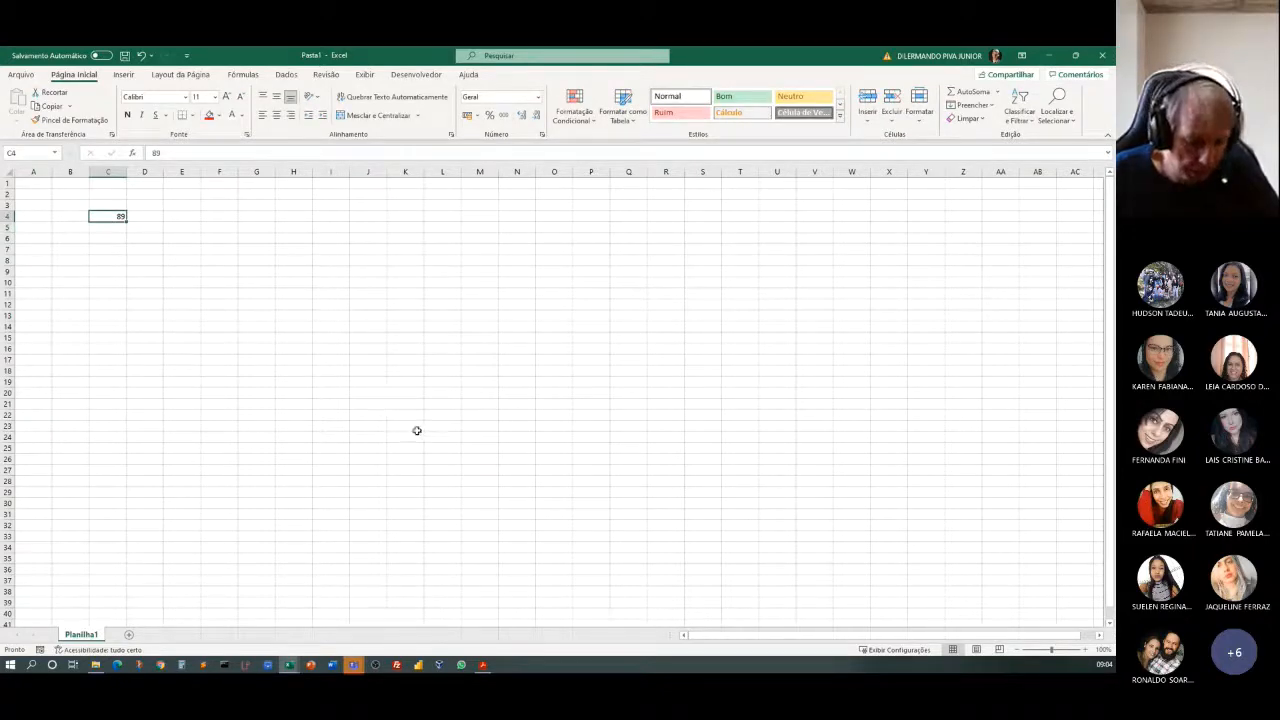
{"action": "left_click", "coordinate": [331, 370]}
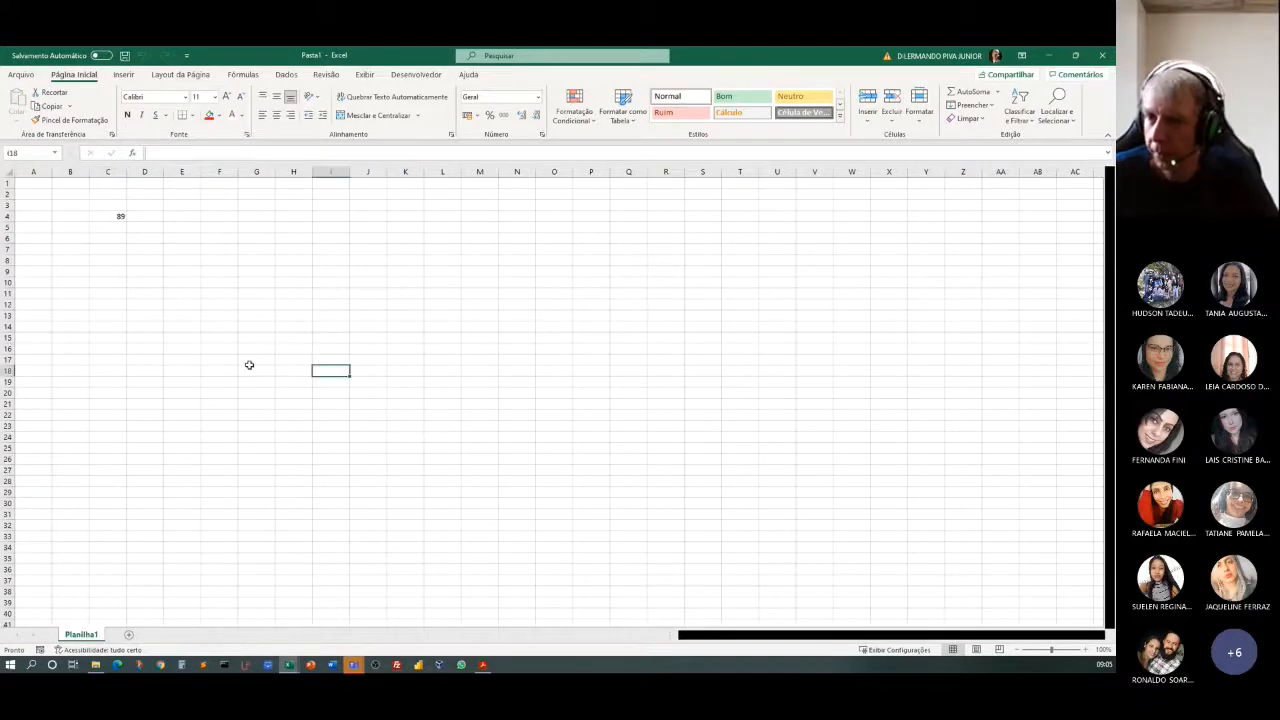
{"action": "left_click", "coordinate": [104, 217]}
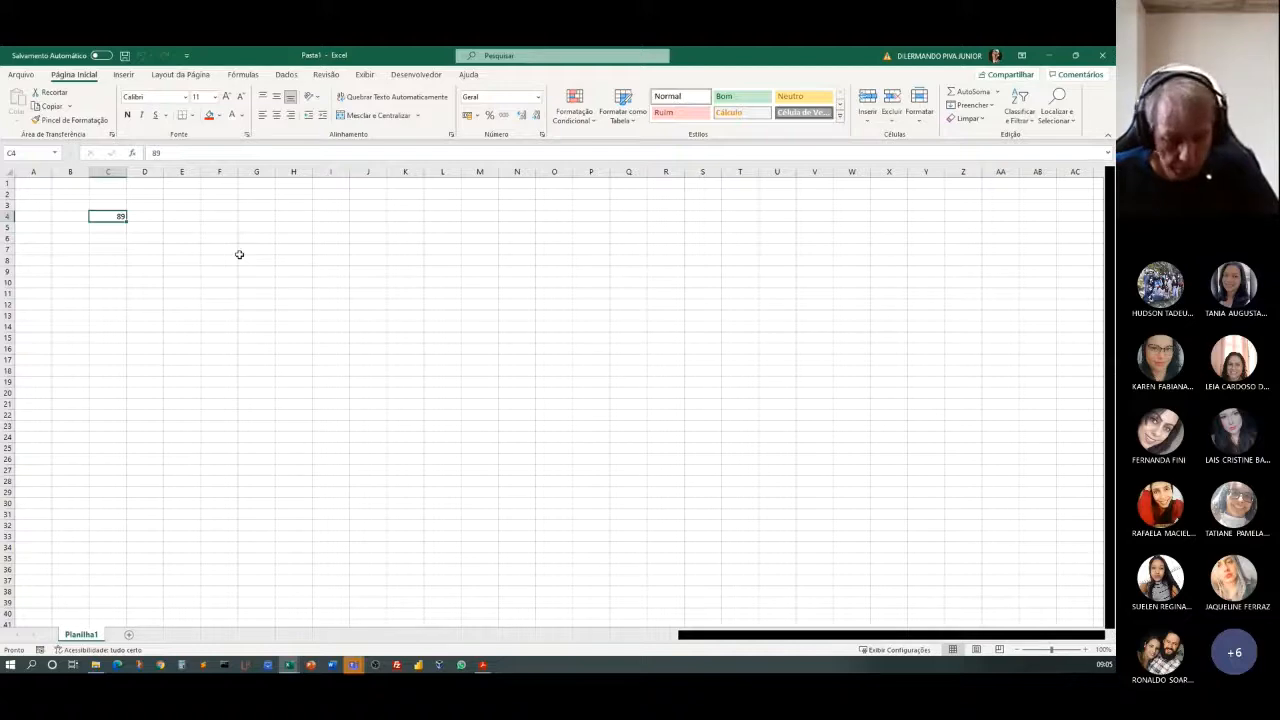
{"action": "key", "text": "ctrl+m"}
{"action": "left_click", "coordinate": [87, 360]}
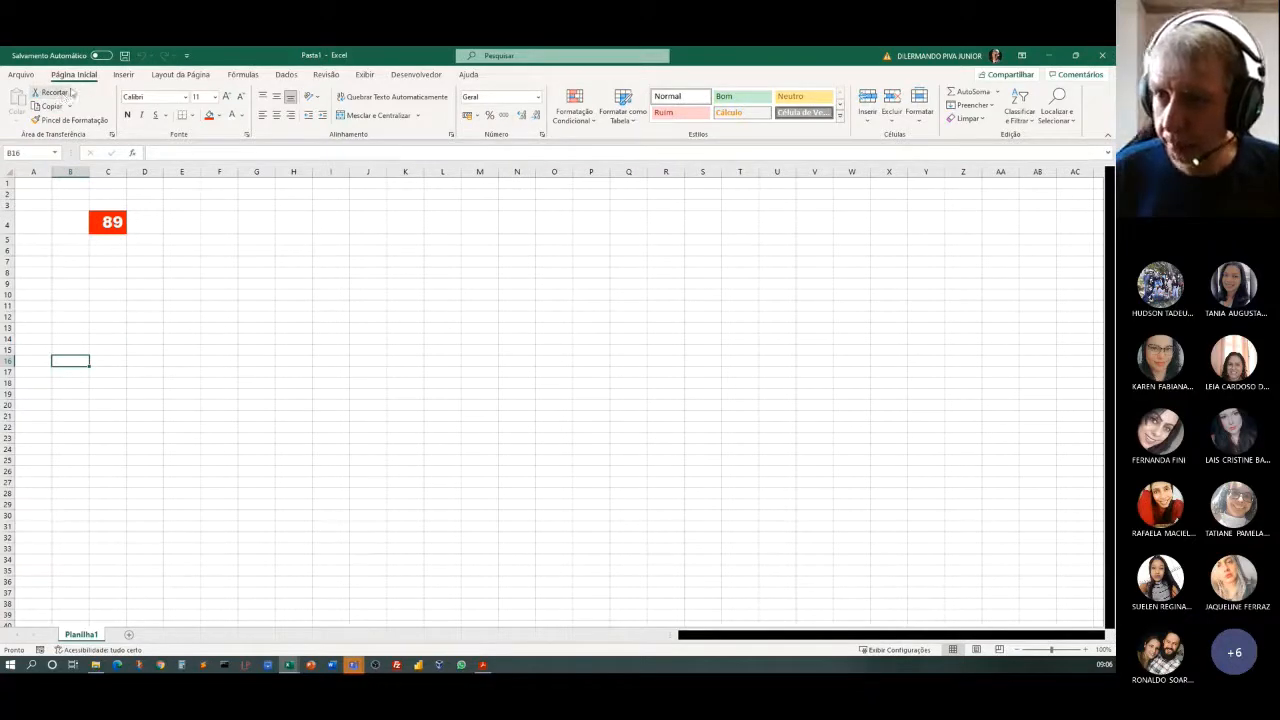
Examine the macros available from all open workbooks, checking which belong to PERSONAL.XLSB and which to aula14b-macros.xlsm, and close the list.
{"action": "left_click", "coordinate": [423, 80]}
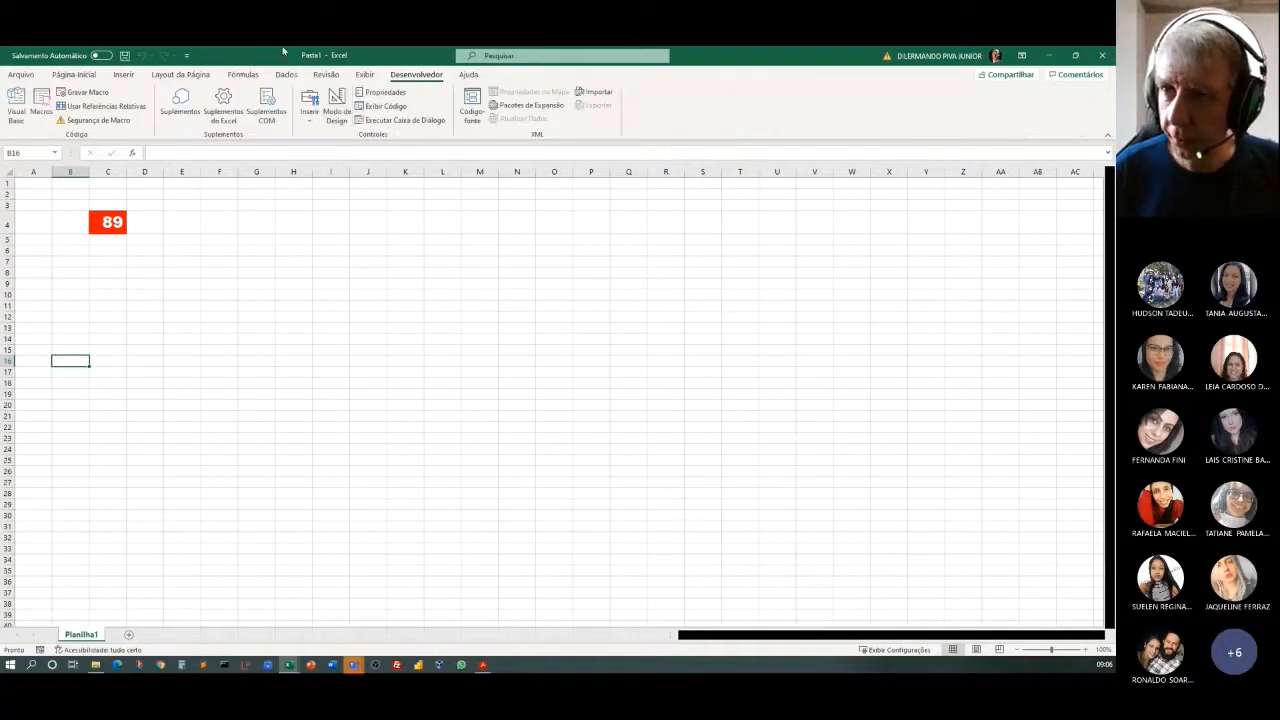
{"action": "left_click", "coordinate": [41, 110]}
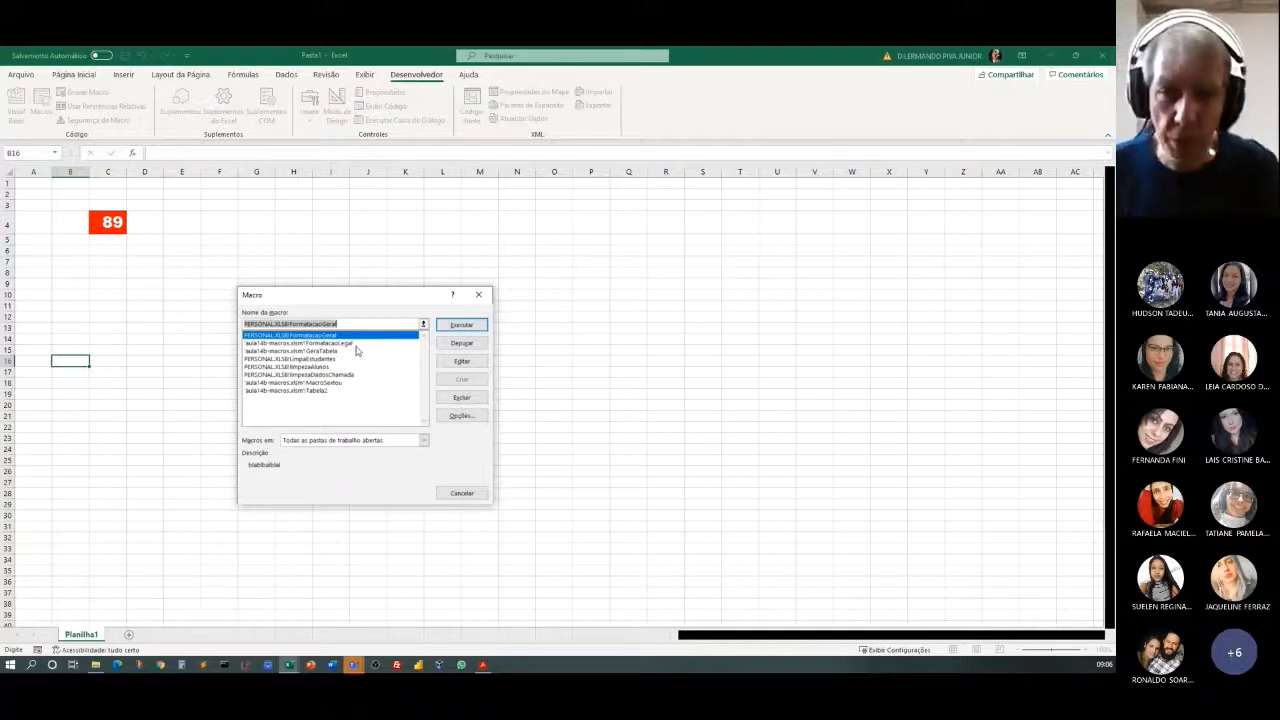
{"action": "left_click", "coordinate": [254, 344]}
{"action": "left_click", "coordinate": [256, 352]}
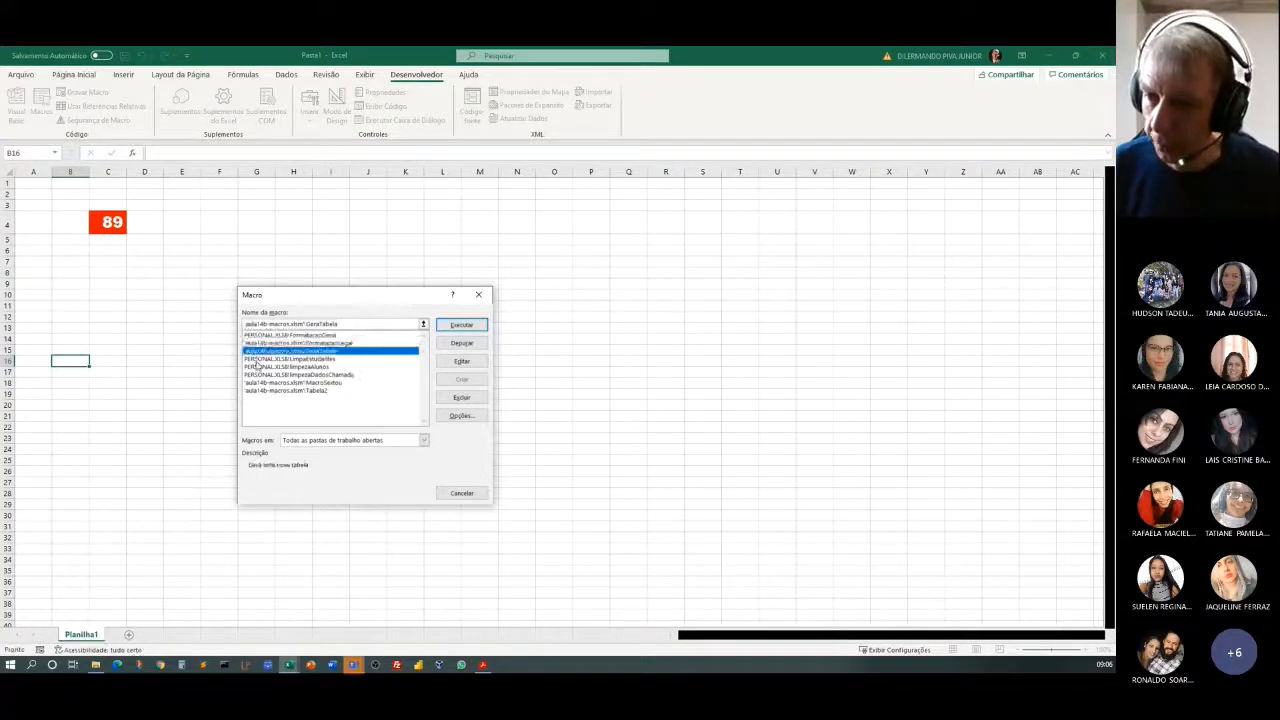
{"action": "left_click", "coordinate": [268, 383]}
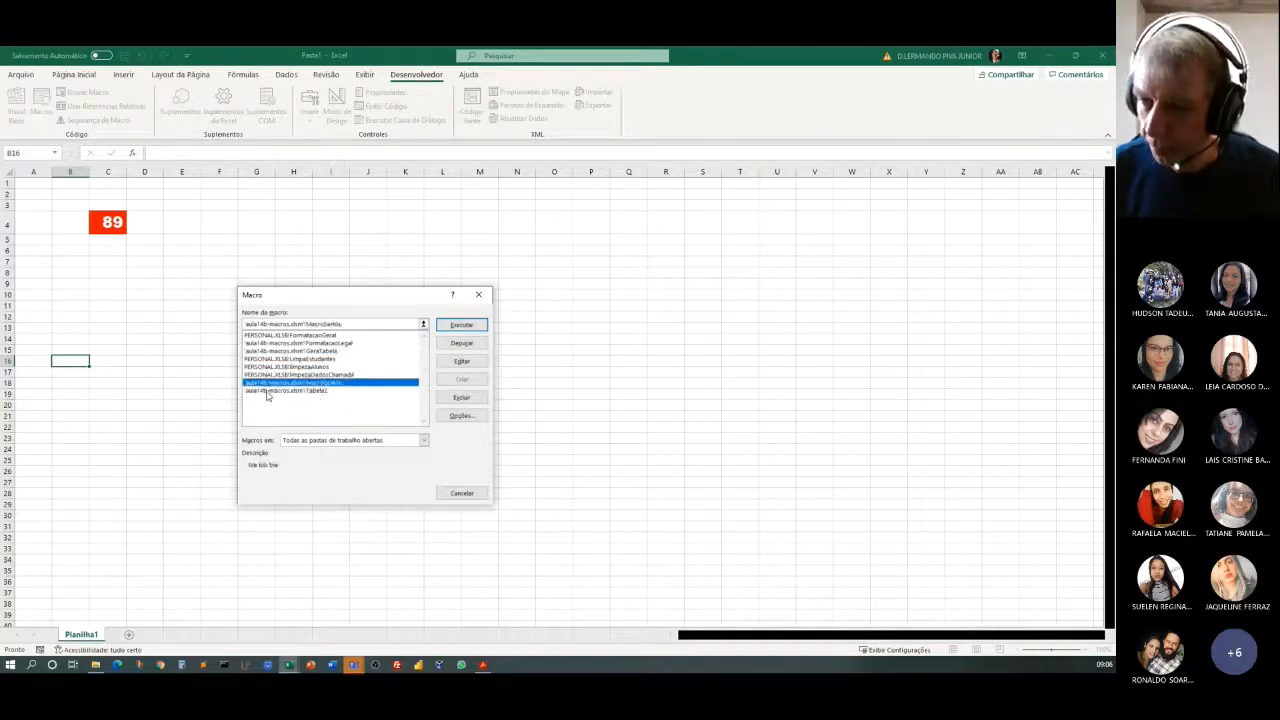
{"action": "left_click", "coordinate": [270, 391]}
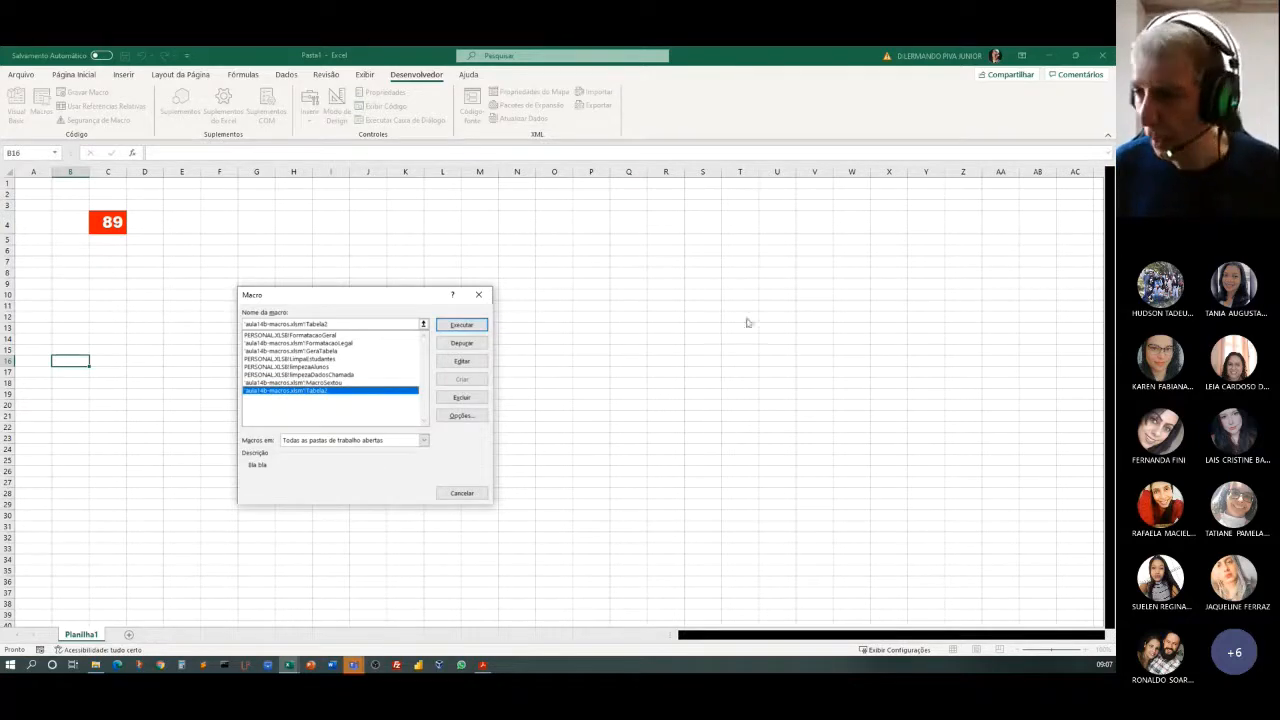
{"action": "left_click", "coordinate": [478, 294]}
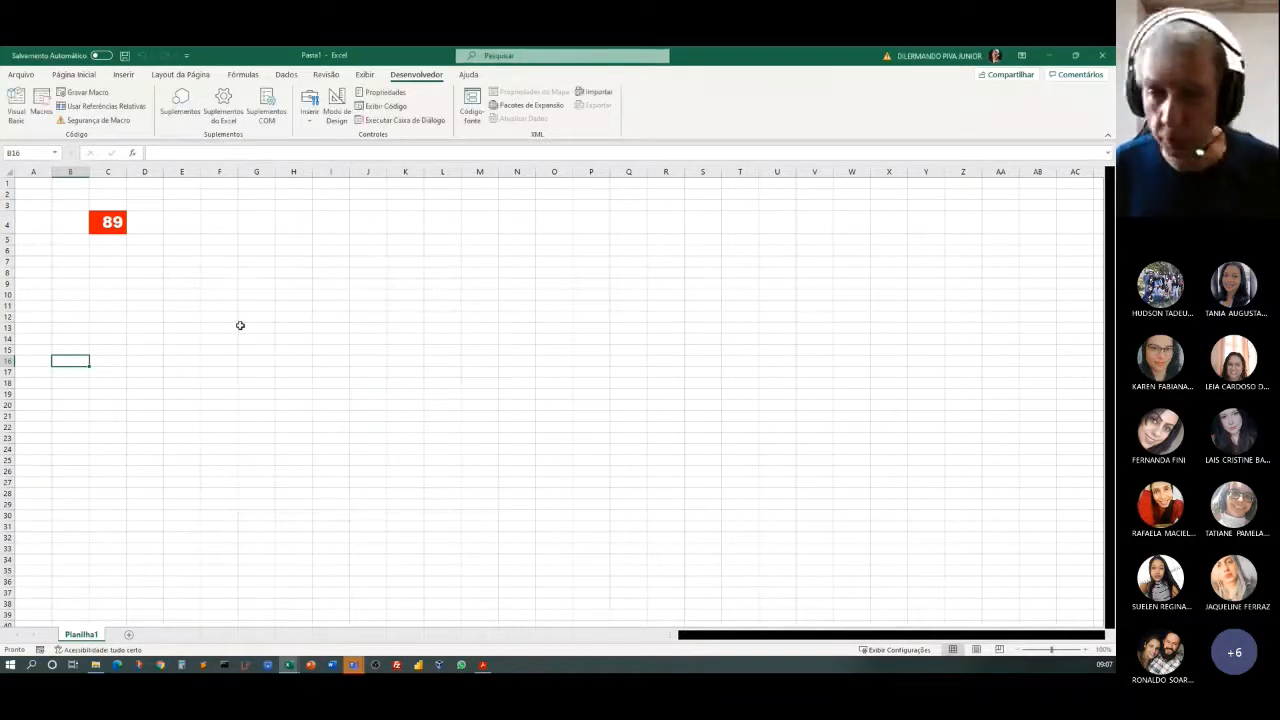